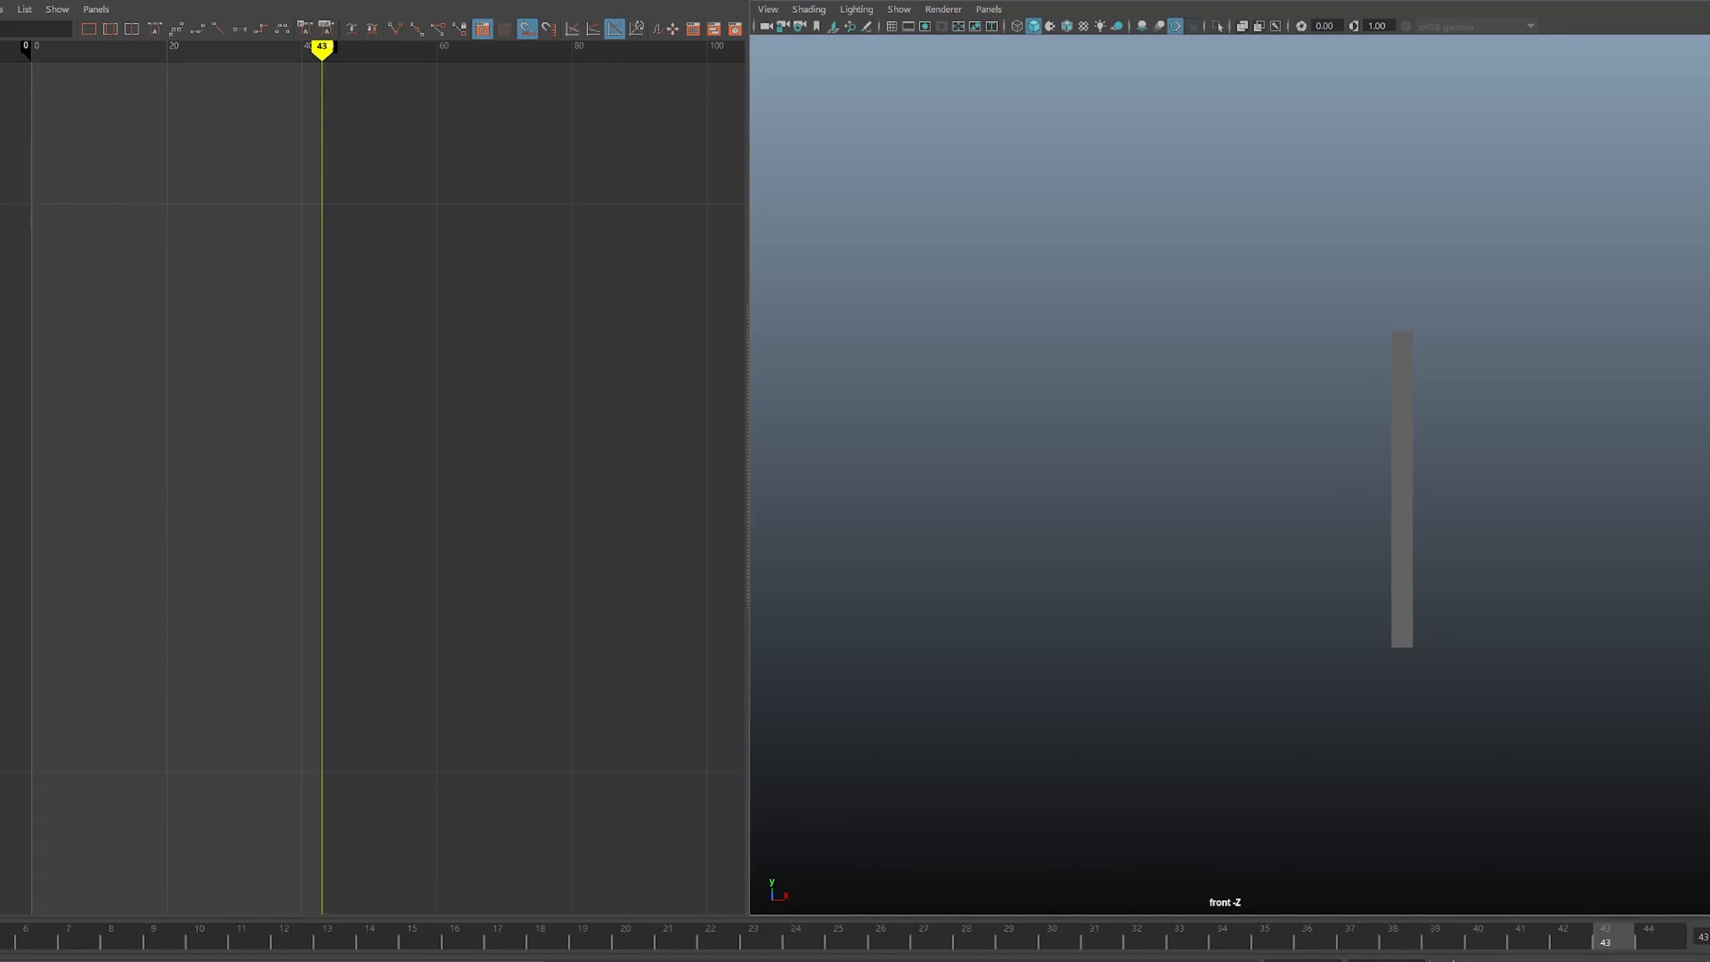
# - Rewind the animation to frame 0 and move the tall grey wall slightly down in the front view
pyautogui.moveTo(1647, 938); pyautogui.dragTo(0, 938)
pyautogui.hotkey('alt', 'v')
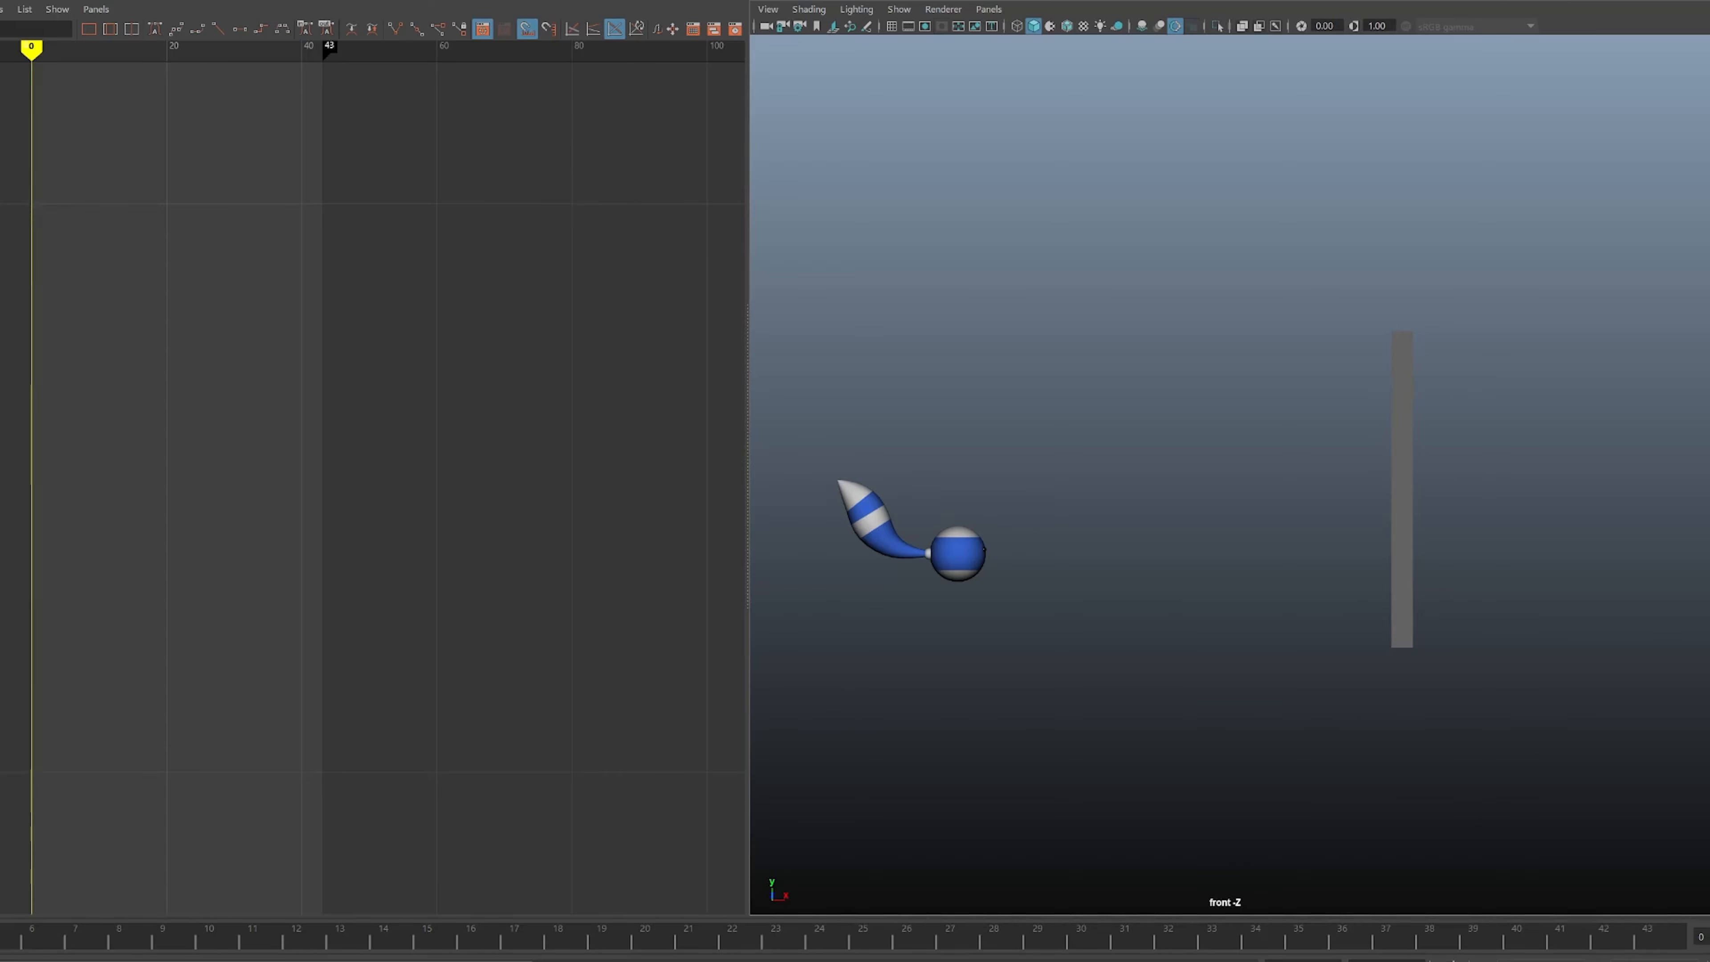
pyautogui.moveTo(1285, 316); pyautogui.dragTo(1406, 382)
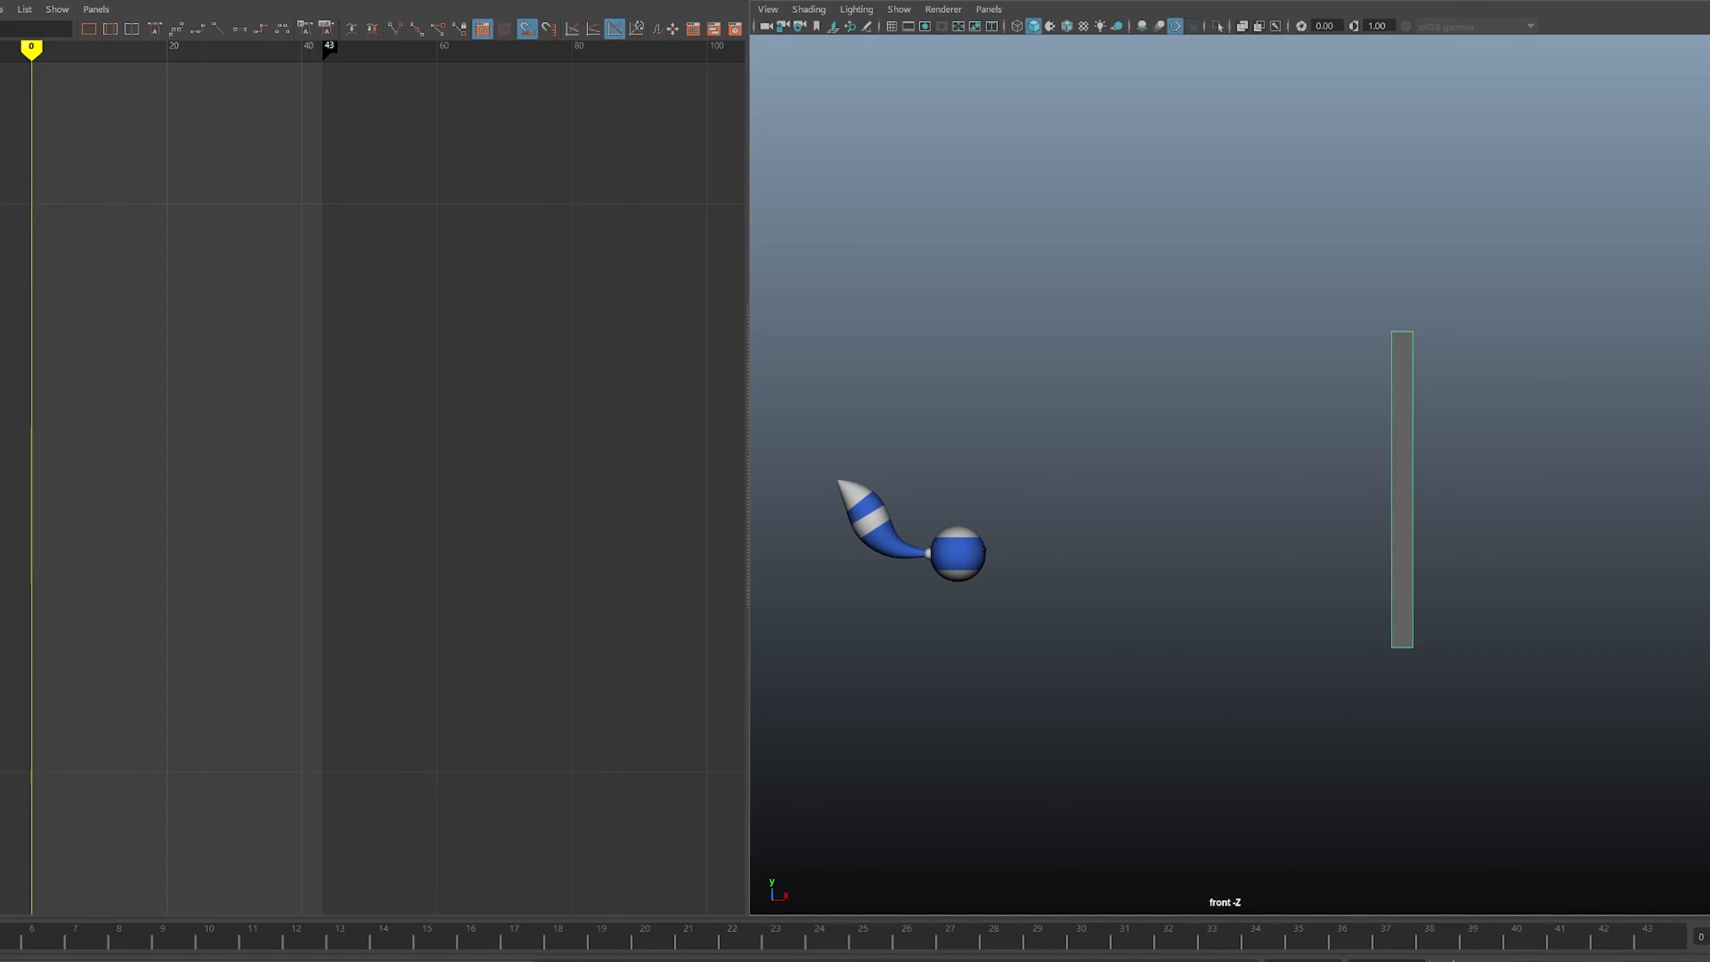
pyautogui.press('w')
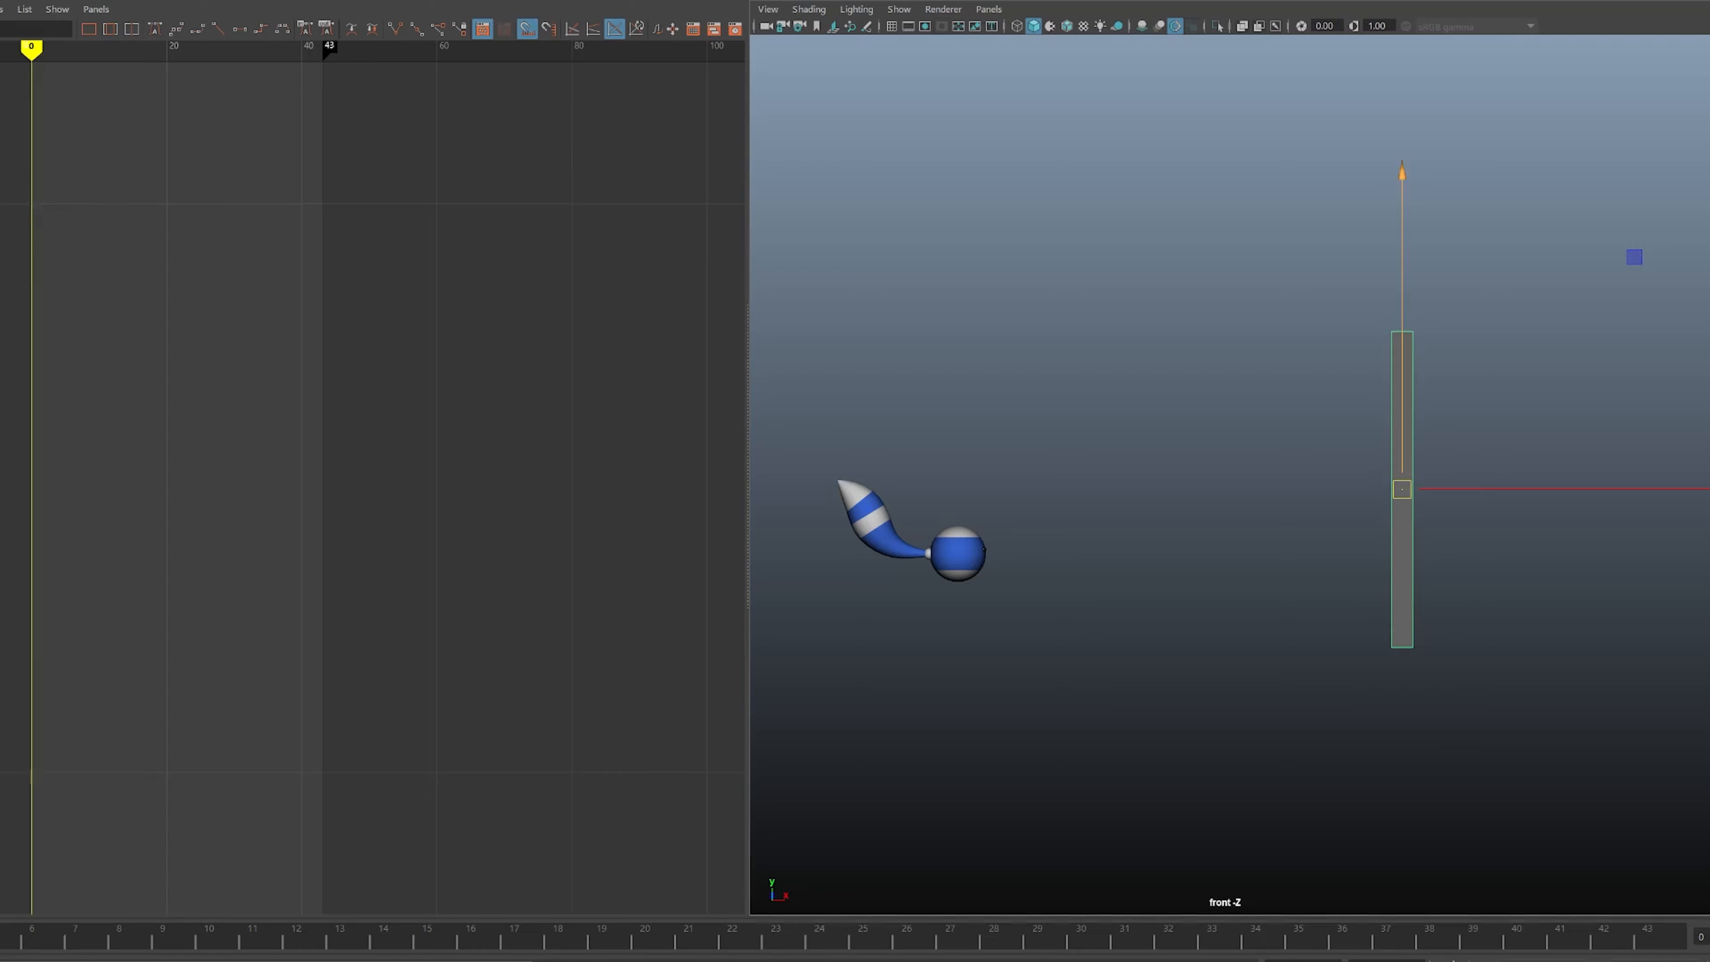
pyautogui.moveTo(1402, 269); pyautogui.dragTo(1403, 313)
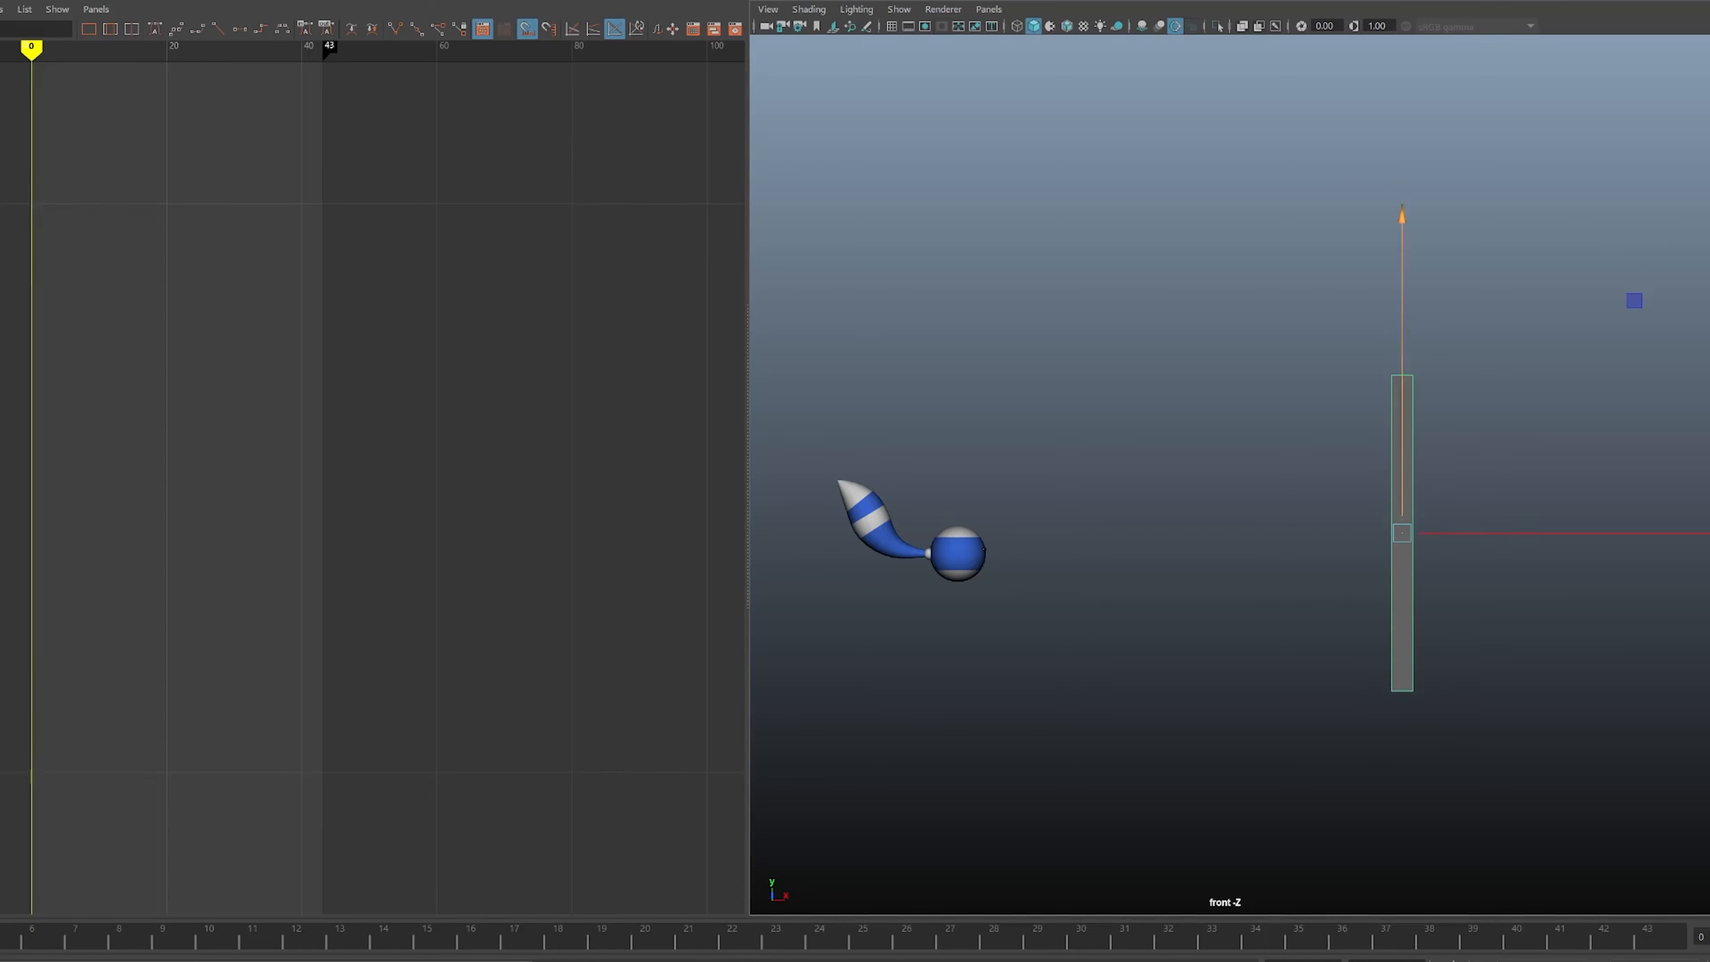
pyautogui.click(1289, 413)
pyautogui.moveTo(1175, 937)
pyautogui.mouseDown()
pyautogui.moveTo(13, 936)
pyautogui.moveTo(954, 937)
pyautogui.moveTo(776, 936)
pyautogui.mouseUp()
pyautogui.hotkey('alt', 'shift', 'v')
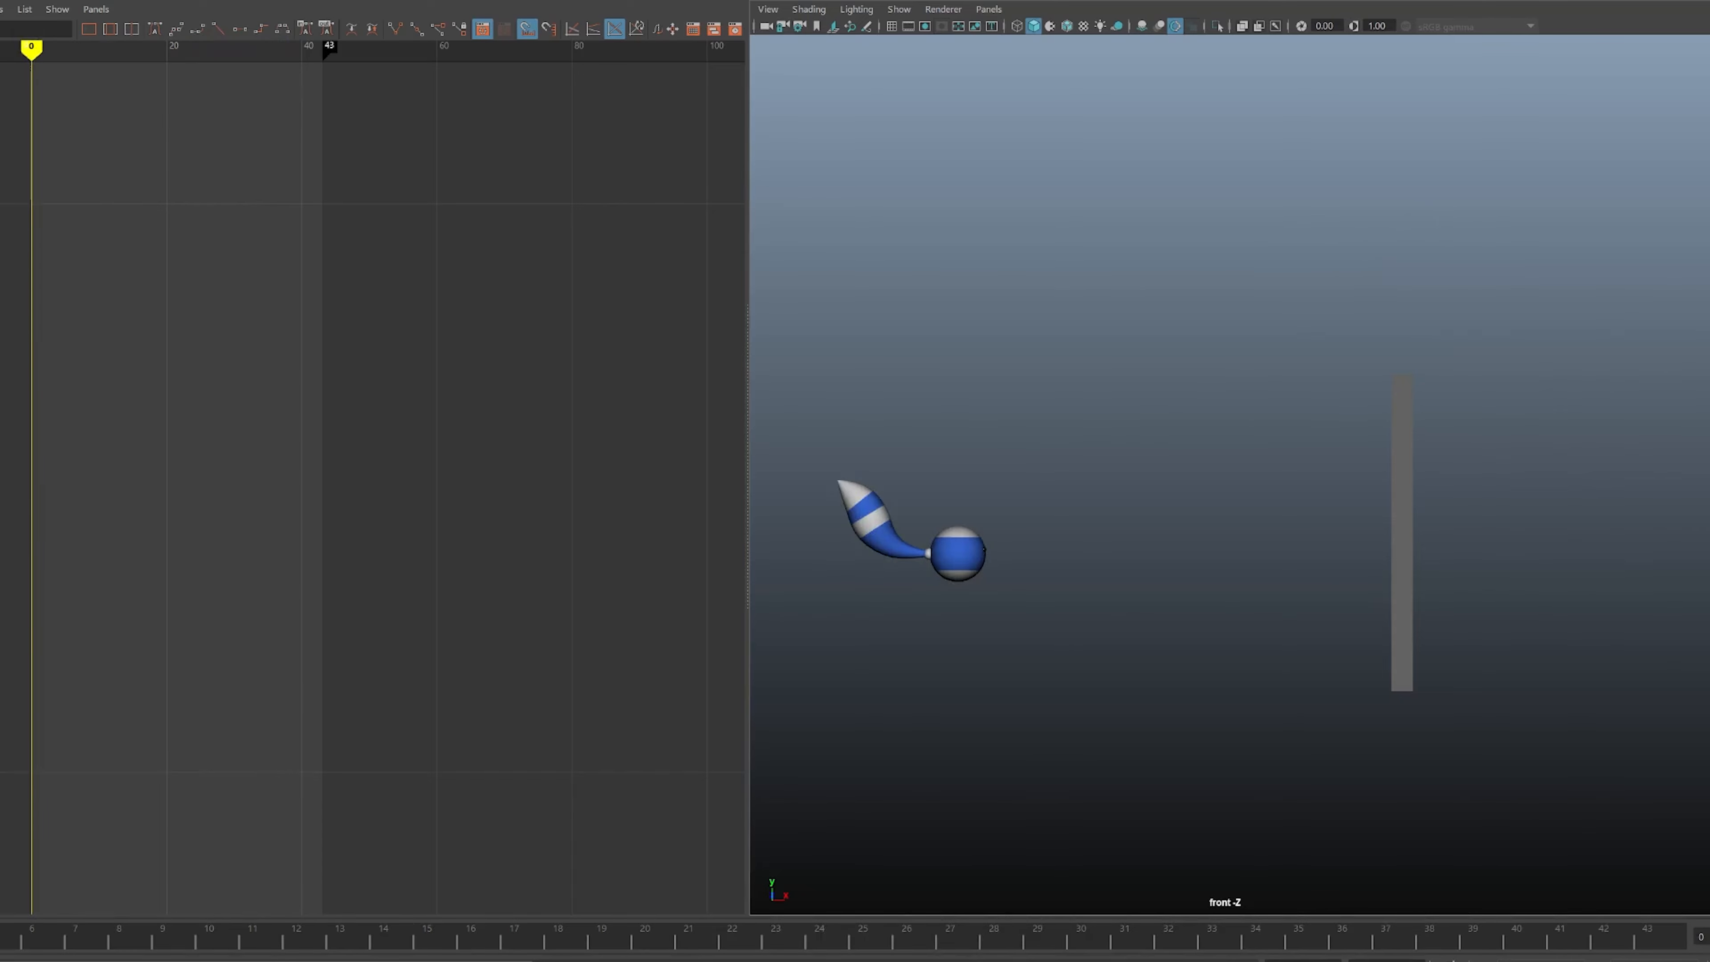
# - Show the animation controls of the blue ball and tail rig in the front view
pyautogui.keyDown('alt'); pyautogui.moveTo(1144, 539); pyautogui.dragTo(1241, 550, button='middle'); pyautogui.keyUp('alt')
pyautogui.hotkey('alt', '1')
pyautogui.keyDown('alt'); pyautogui.moveTo(1050, 553); pyautogui.dragTo(1185, 556, button='right'); pyautogui.keyUp('alt')
pyautogui.keyDown('alt'); pyautogui.moveTo(1010, 593); pyautogui.dragTo(1467, 552, button='middle'); pyautogui.keyUp('alt')
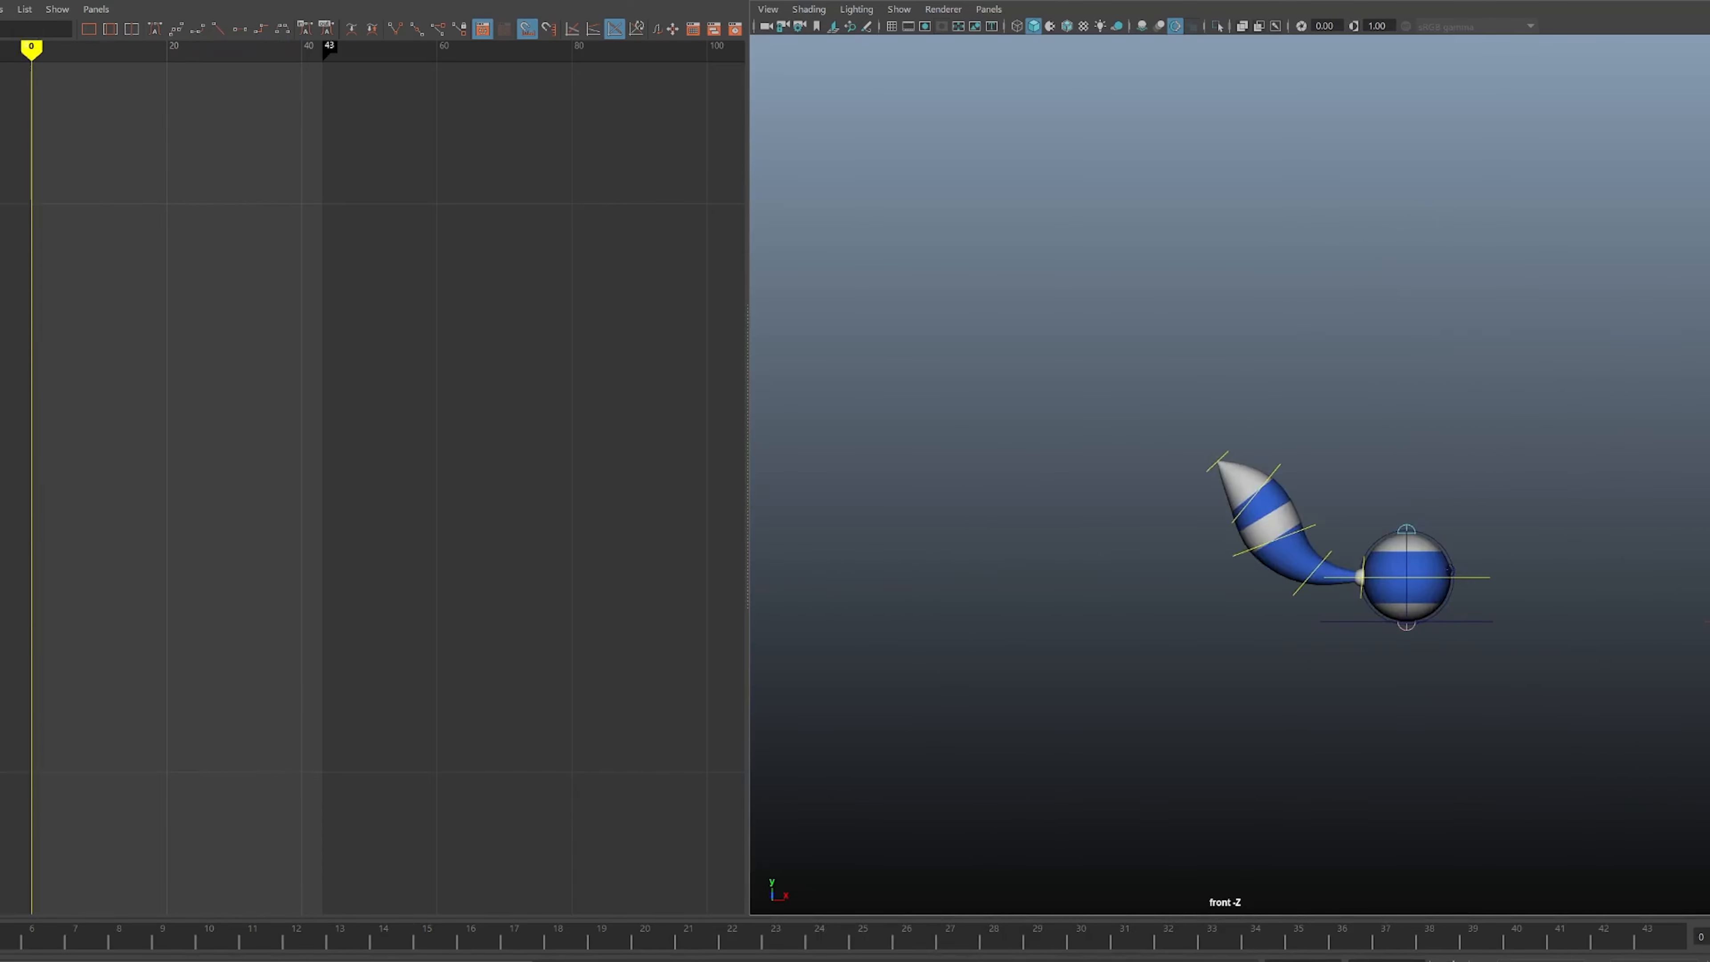
pyautogui.keyDown('alt'); pyautogui.moveTo(1293, 552); pyautogui.dragTo(1387, 556, button='right'); pyautogui.keyUp('alt')
pyautogui.keyDown('alt'); pyautogui.moveTo(1387, 556); pyautogui.dragTo(1160, 497, button='middle'); pyautogui.keyUp('alt')
# - Select all the tail controls from the tip to the joint where the tail meets the ball
pyautogui.moveTo(935, 353); pyautogui.dragTo(1128, 473)
pyautogui.keyDown('alt'); pyautogui.moveTo(1128, 473); pyautogui.dragTo(1070, 445, button='middle'); pyautogui.keyUp('alt')
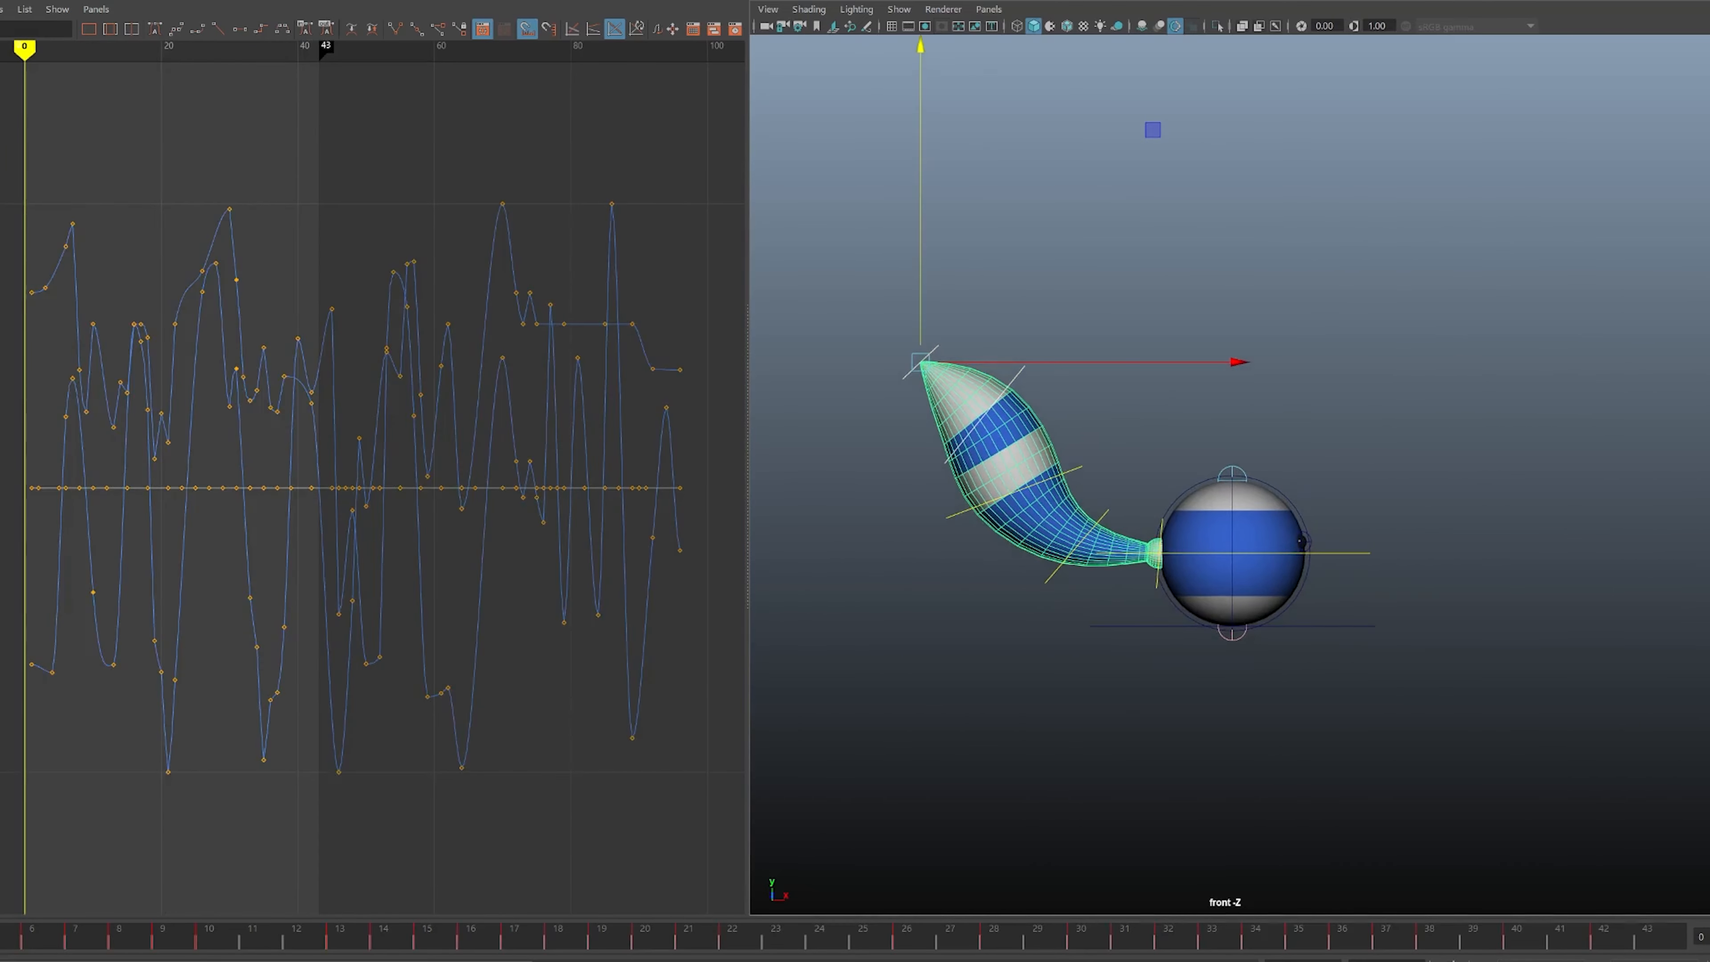
pyautogui.click(832, 318)
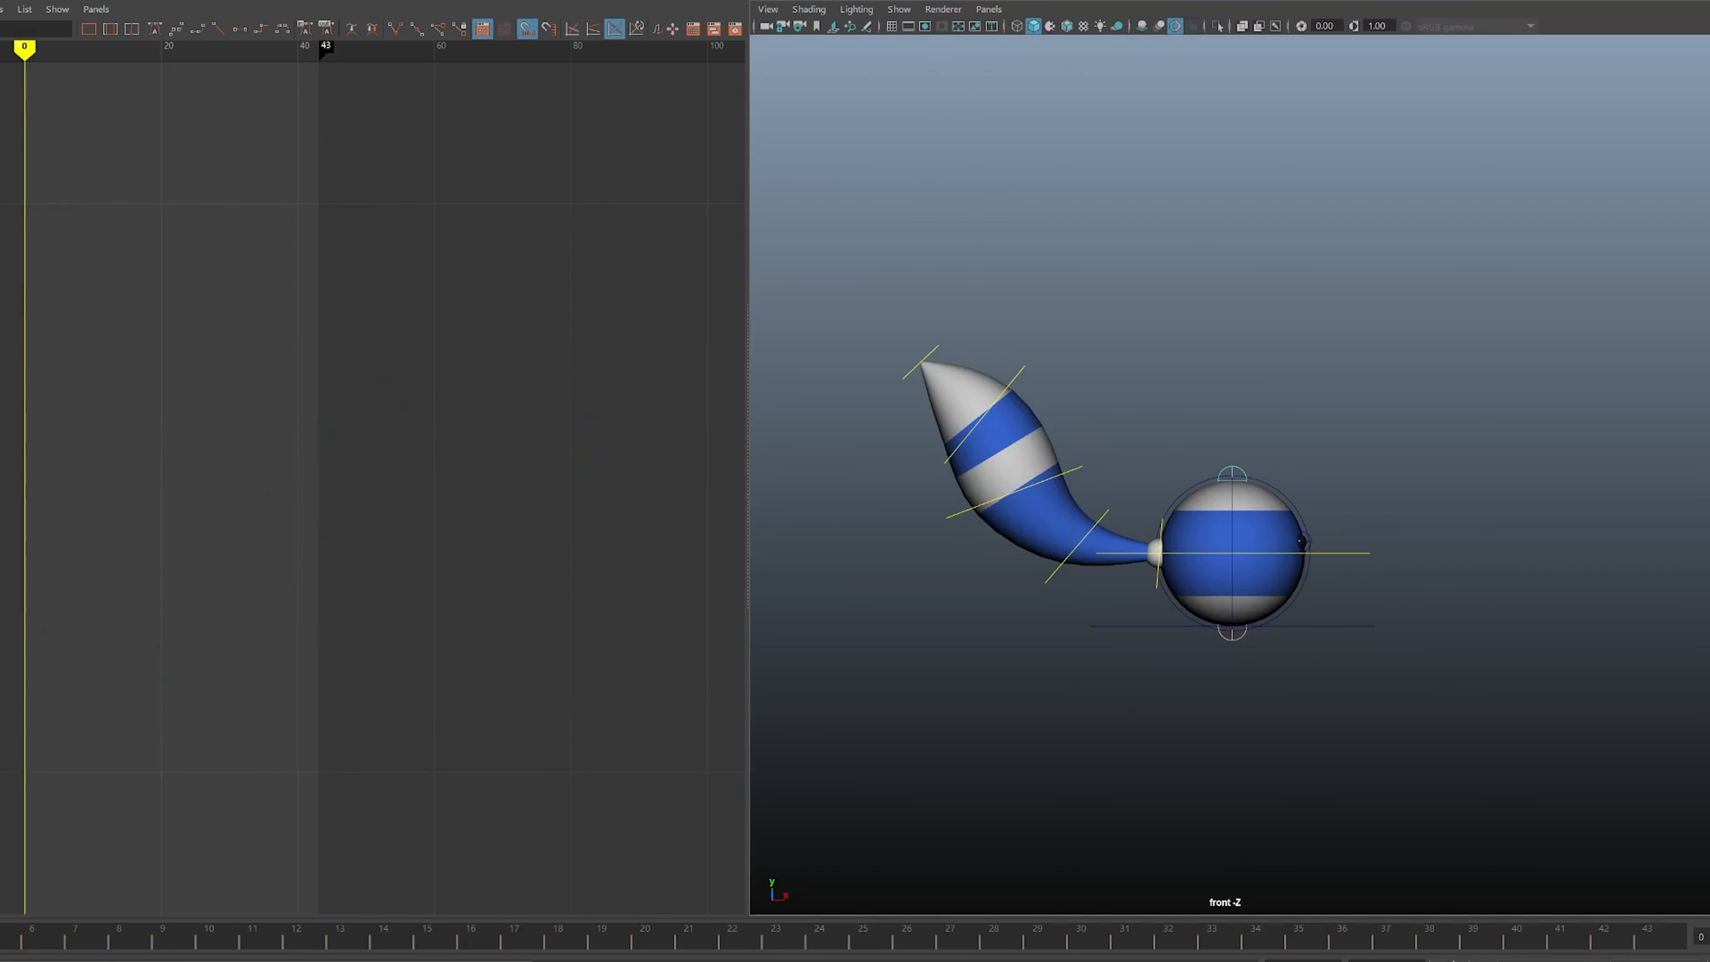
pyautogui.moveTo(833, 318); pyautogui.dragTo(1084, 604)
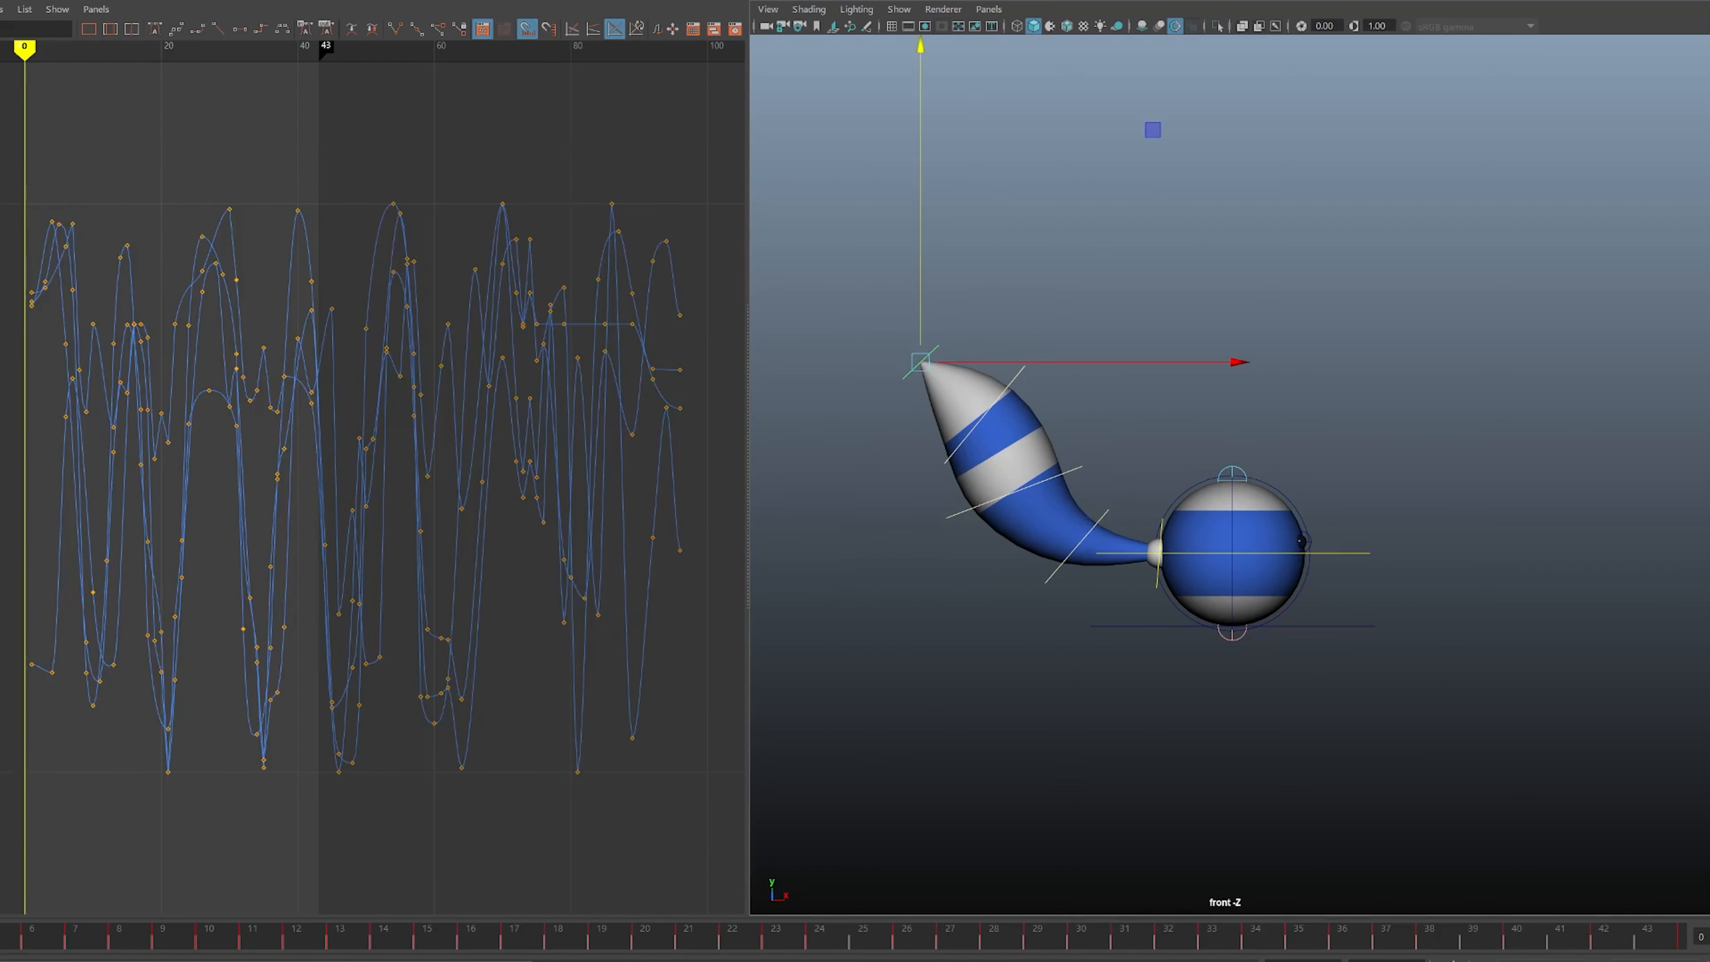
pyautogui.keyDown('shift'); pyautogui.click(1157, 583); pyautogui.keyUp('shift')
pyautogui.keyDown('alt'); pyautogui.moveTo(1158, 583); pyautogui.dragTo(1141, 581, button='middle'); pyautogui.keyUp('alt')
pyautogui.keyDown('alt'); pyautogui.moveTo(1142, 580); pyautogui.dragTo(1168, 582, button='right'); pyautogui.keyUp('alt')
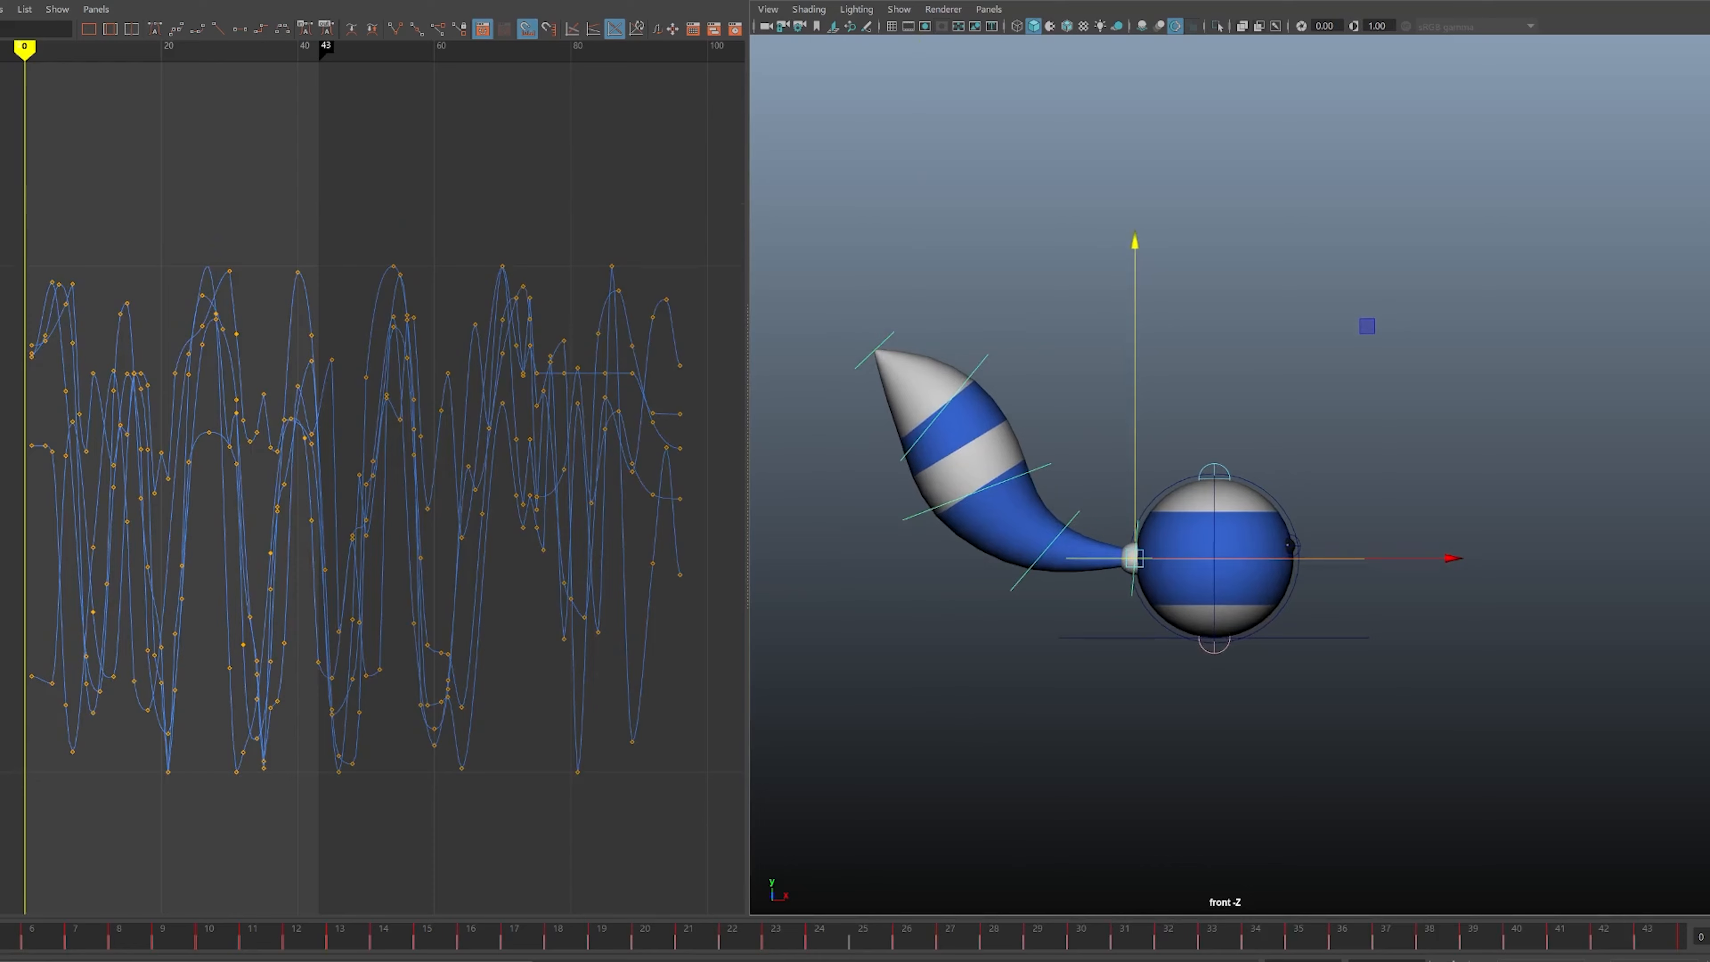
pyautogui.keyDown('alt'); pyautogui.moveTo(1169, 582); pyautogui.dragTo(1163, 586, button='middle'); pyautogui.keyUp('alt')
# - Go to frame 1, where the tail curves have their first keys
pyautogui.keyDown('alt'); pyautogui.moveTo(276, 498); pyautogui.dragTo(483, 500, button='middle'); pyautogui.keyUp('alt')
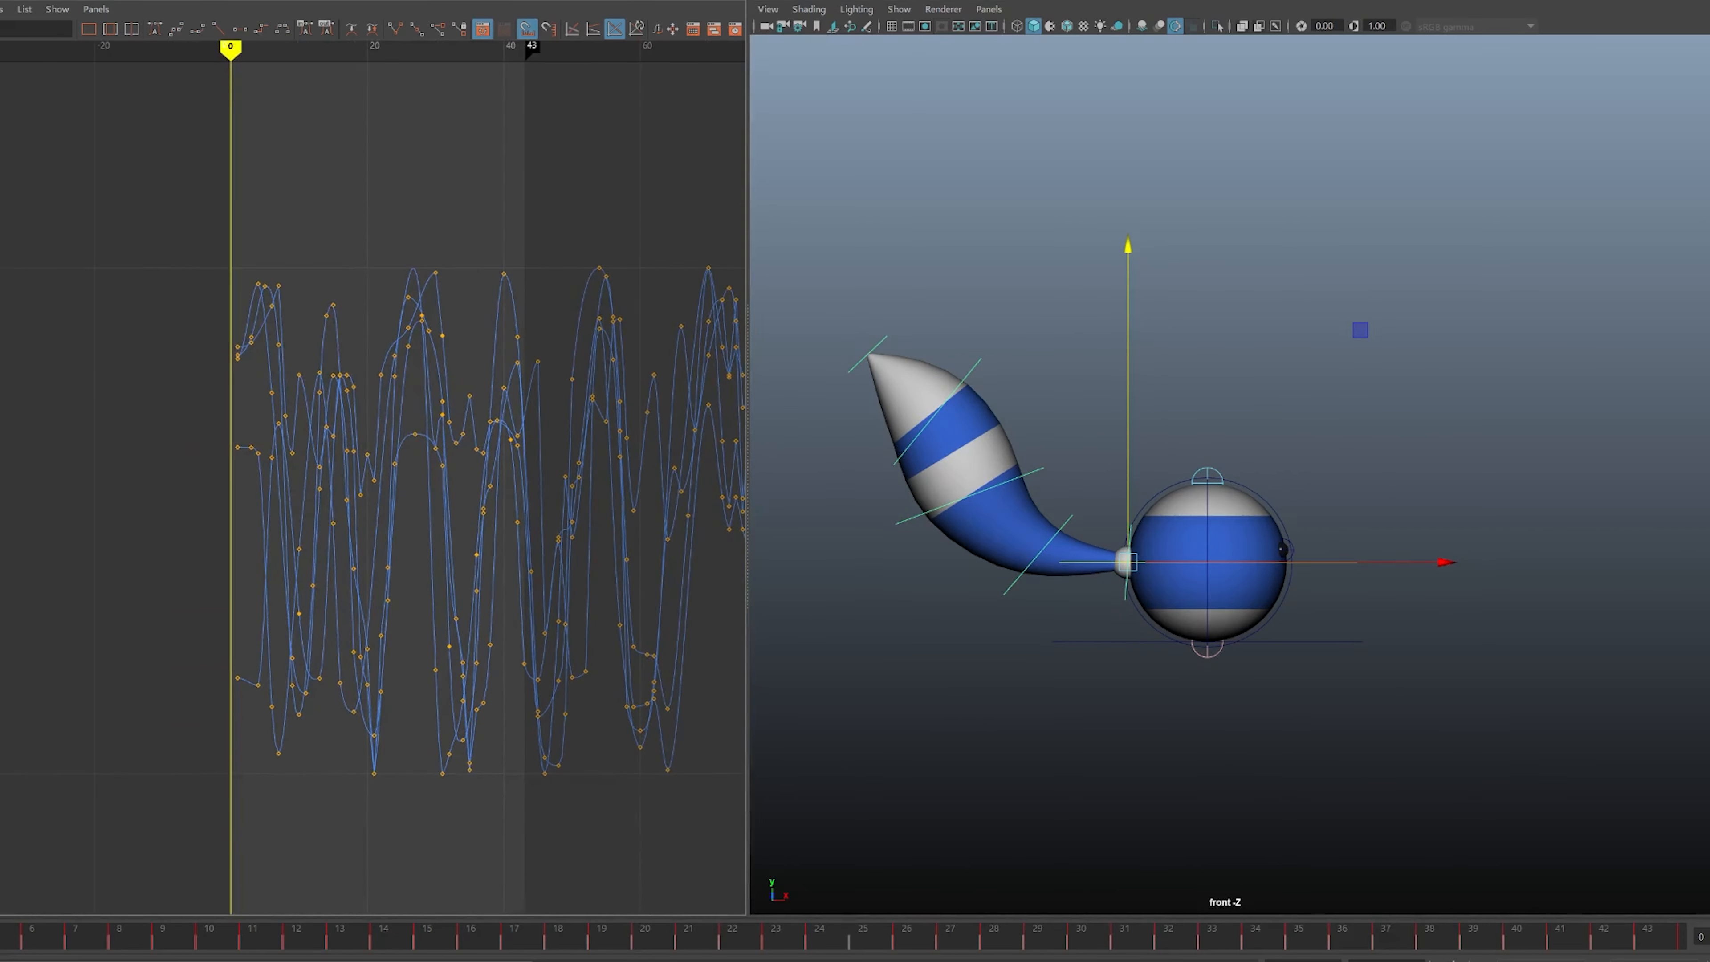
pyautogui.keyDown('alt'); pyautogui.keyDown('shift'); pyautogui.moveTo(337, 498); pyautogui.dragTo(538, 498, button='right'); pyautogui.keyUp('shift'); pyautogui.keyUp('alt')
pyautogui.keyDown('alt'); pyautogui.moveTo(336, 498); pyautogui.dragTo(558, 498, button='middle'); pyautogui.keyUp('alt')
pyautogui.keyDown('alt'); pyautogui.moveTo(404, 499); pyautogui.dragTo(507, 498, button='middle'); pyautogui.keyUp('alt')
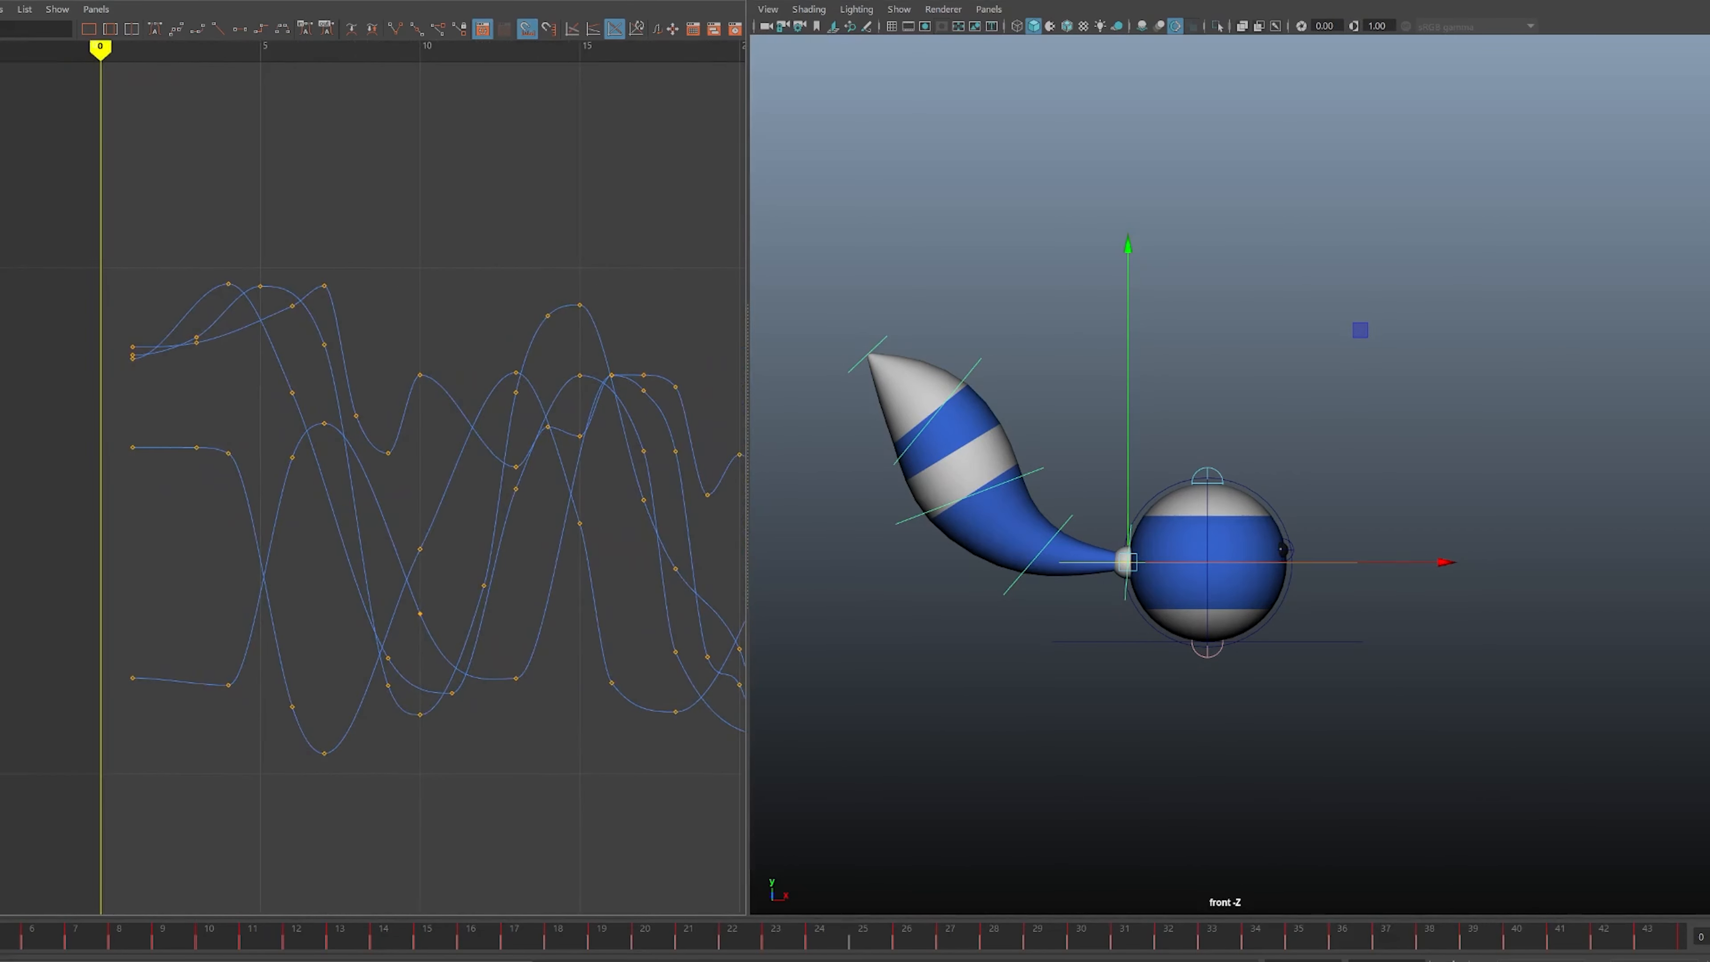
pyautogui.press('.')
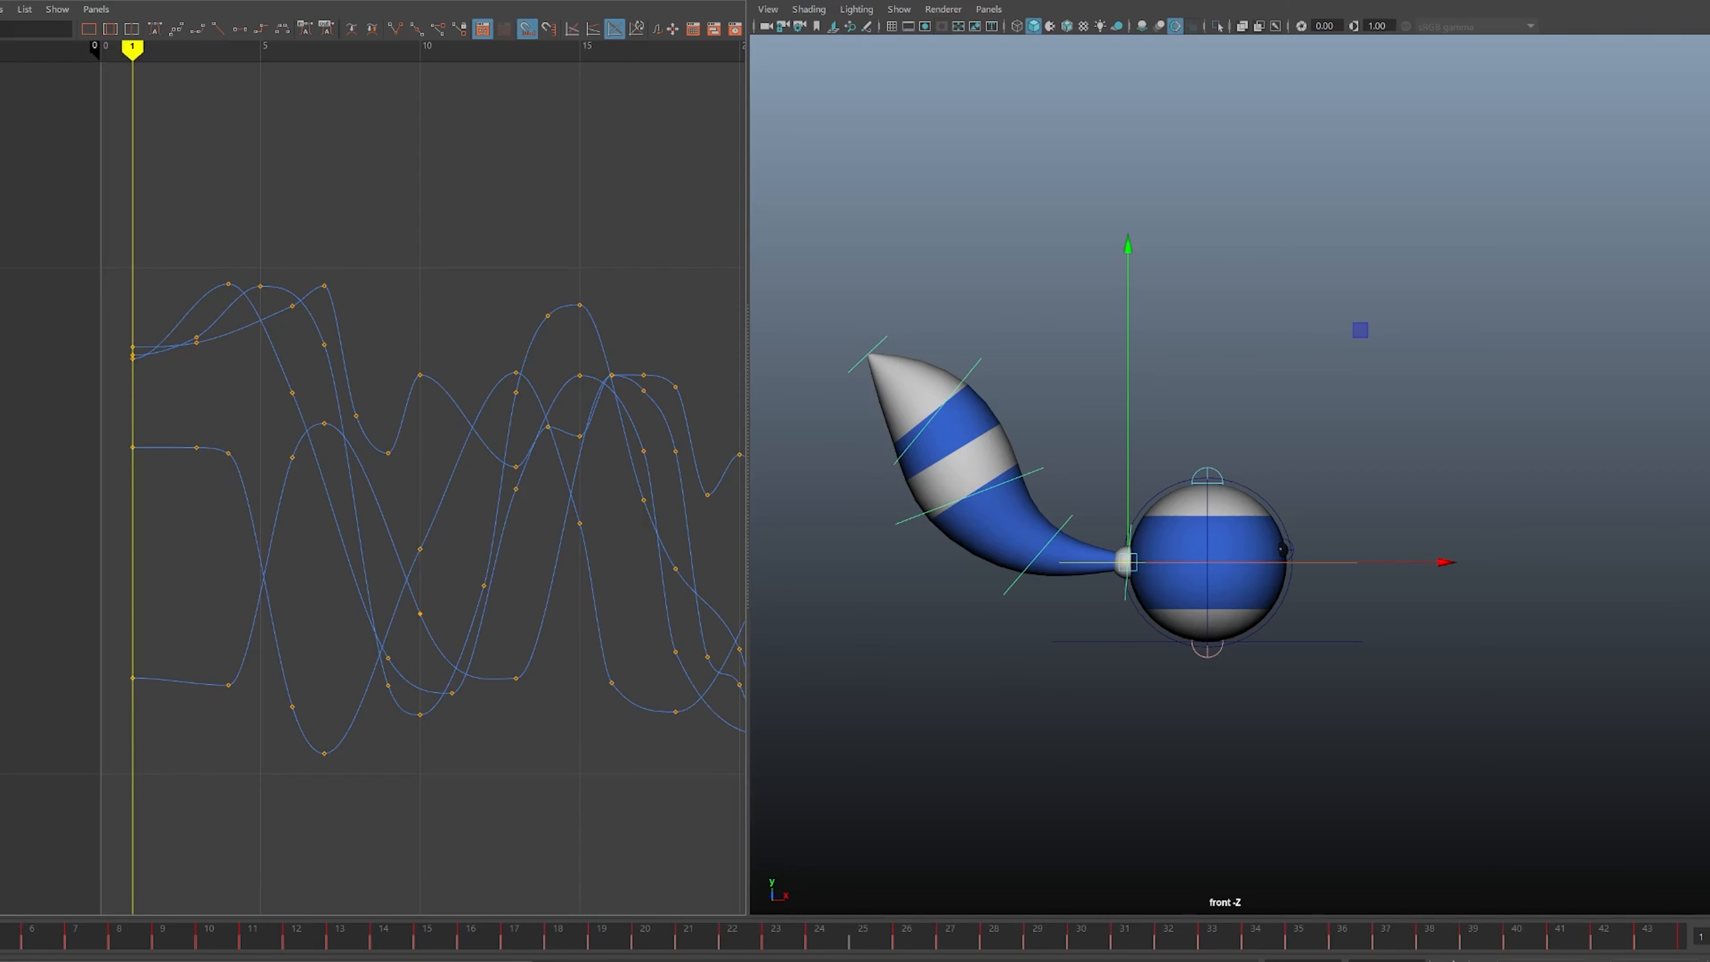
pyautogui.press('Return')
pyautogui.keyDown('alt'); pyautogui.moveTo(404, 499); pyautogui.dragTo(529, 526, button='middle'); pyautogui.keyUp('alt')
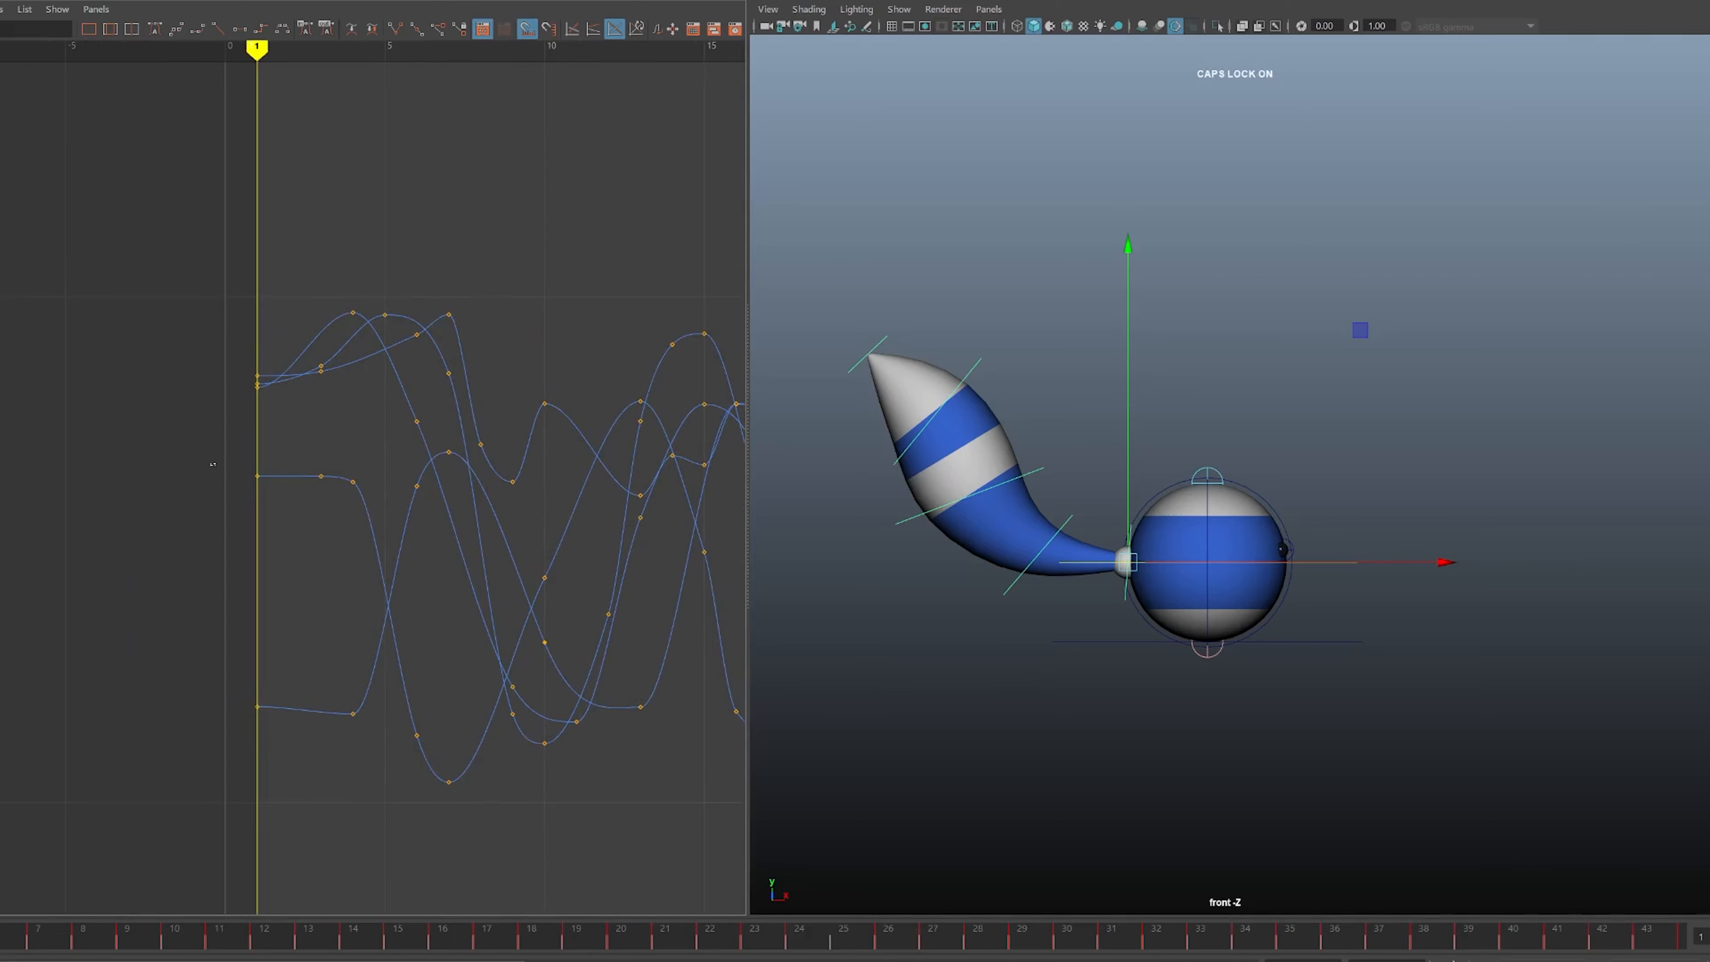
# - Highlight the opening keys of the tail curves and examine how the curves start out from frame 1
pyautogui.moveTo(213, 464); pyautogui.dragTo(333, 516)
pyautogui.keyDown('alt'); pyautogui.moveTo(333, 516); pyautogui.dragTo(199, 513, button='middle'); pyautogui.keyUp('alt')
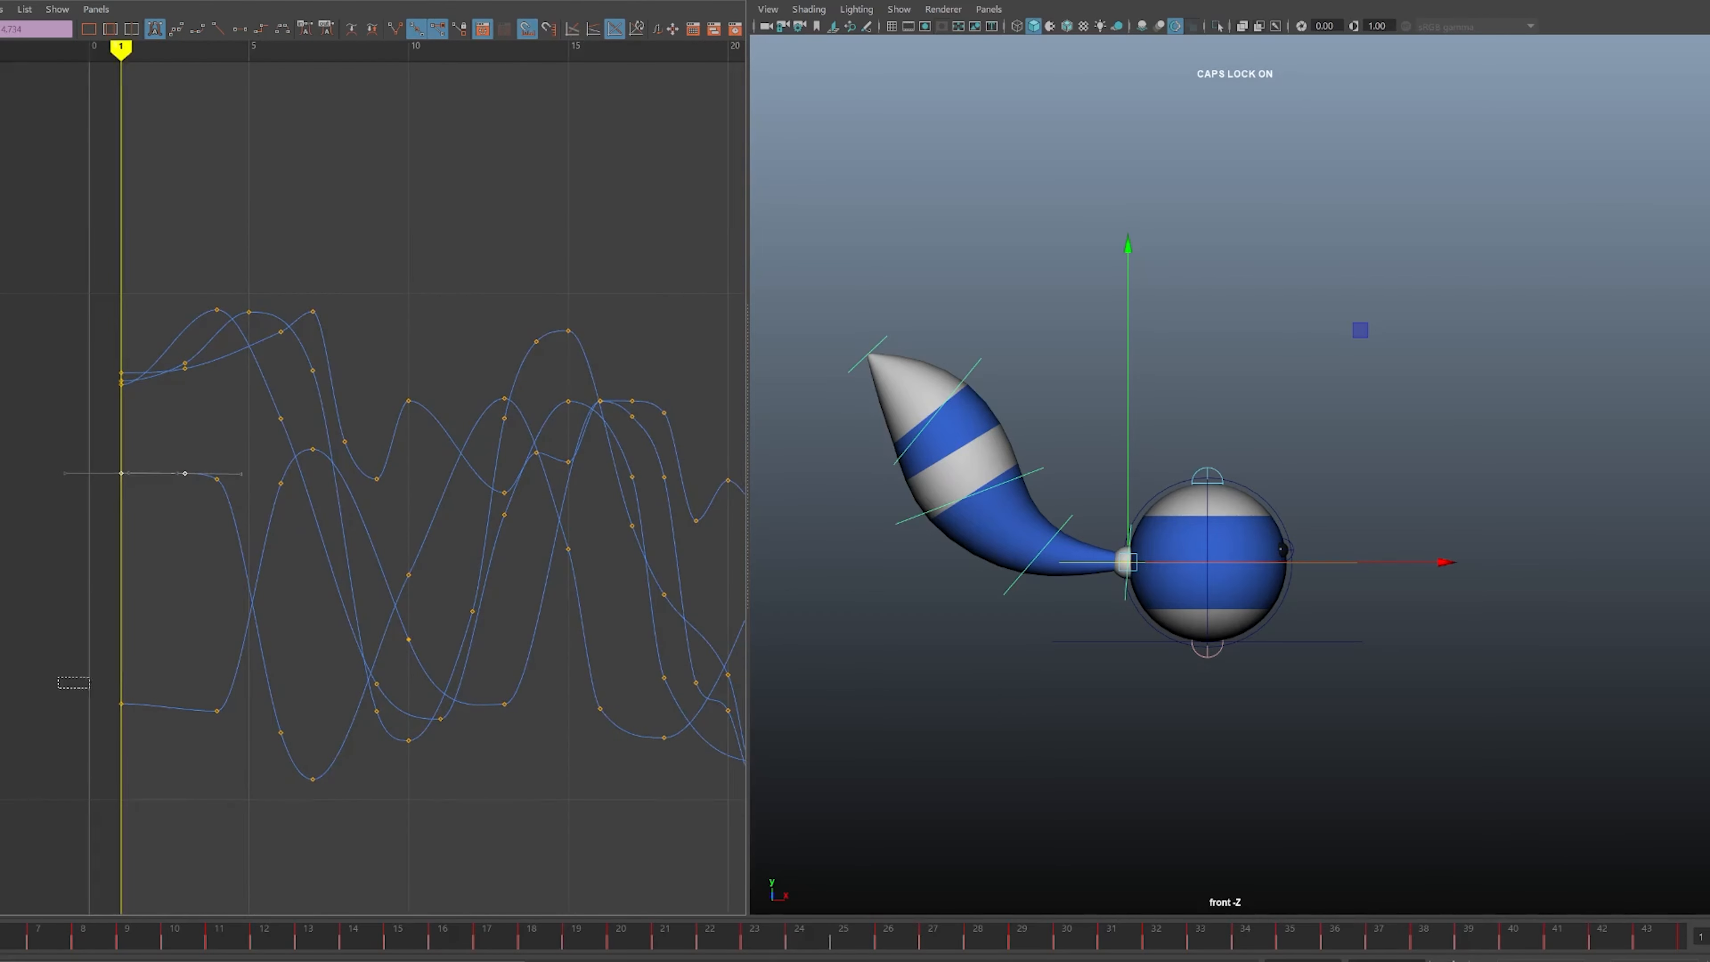
pyautogui.moveTo(89, 688); pyautogui.dragTo(235, 731)
pyautogui.keyDown('alt'); pyautogui.moveTo(323, 728); pyautogui.dragTo(136, 697, button='middle'); pyautogui.keyUp('alt')
pyautogui.moveTo(245, 331); pyautogui.dragTo(180, 464)
pyautogui.keyDown('alt'); pyautogui.moveTo(180, 464); pyautogui.dragTo(147, 467, button='middle'); pyautogui.keyUp('alt')
pyautogui.keyDown('alt'); pyautogui.moveTo(404, 472); pyautogui.dragTo(186, 478, button='middle'); pyautogui.keyUp('alt')
# - Highlight the tail keys between frames 18 and 21 and examine the small bump in the curve there
pyautogui.moveTo(285, 424); pyautogui.dragTo(318, 488)
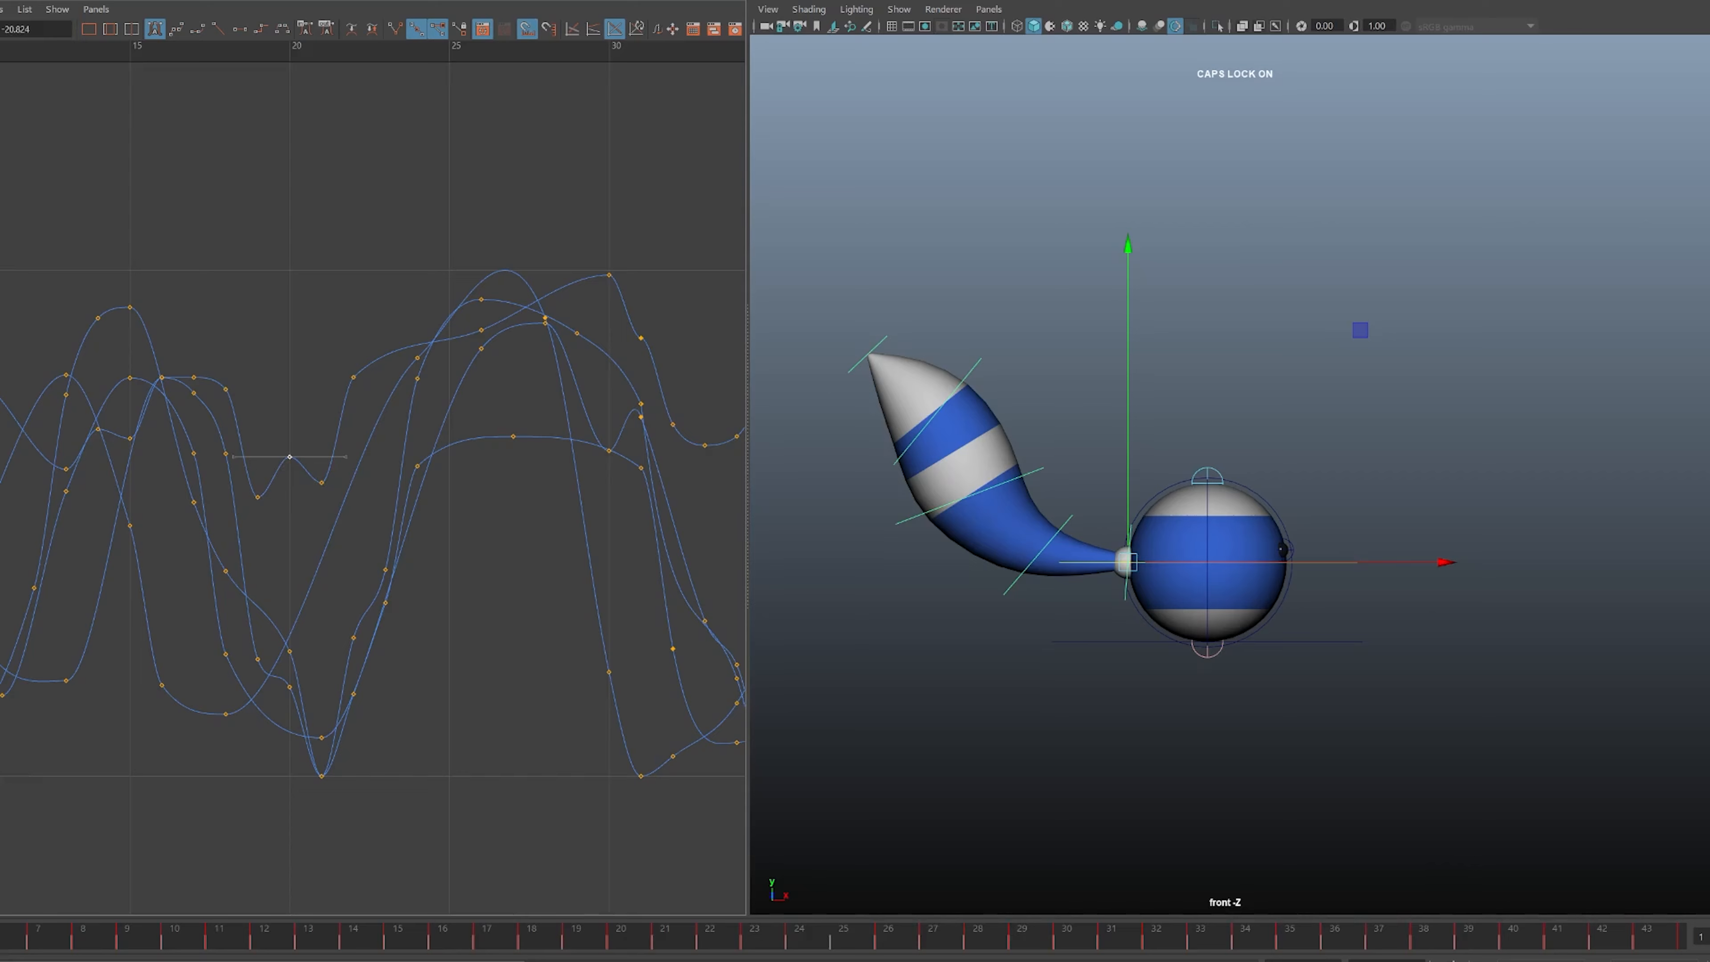
pyautogui.moveTo(209, 438); pyautogui.dragTo(337, 509)
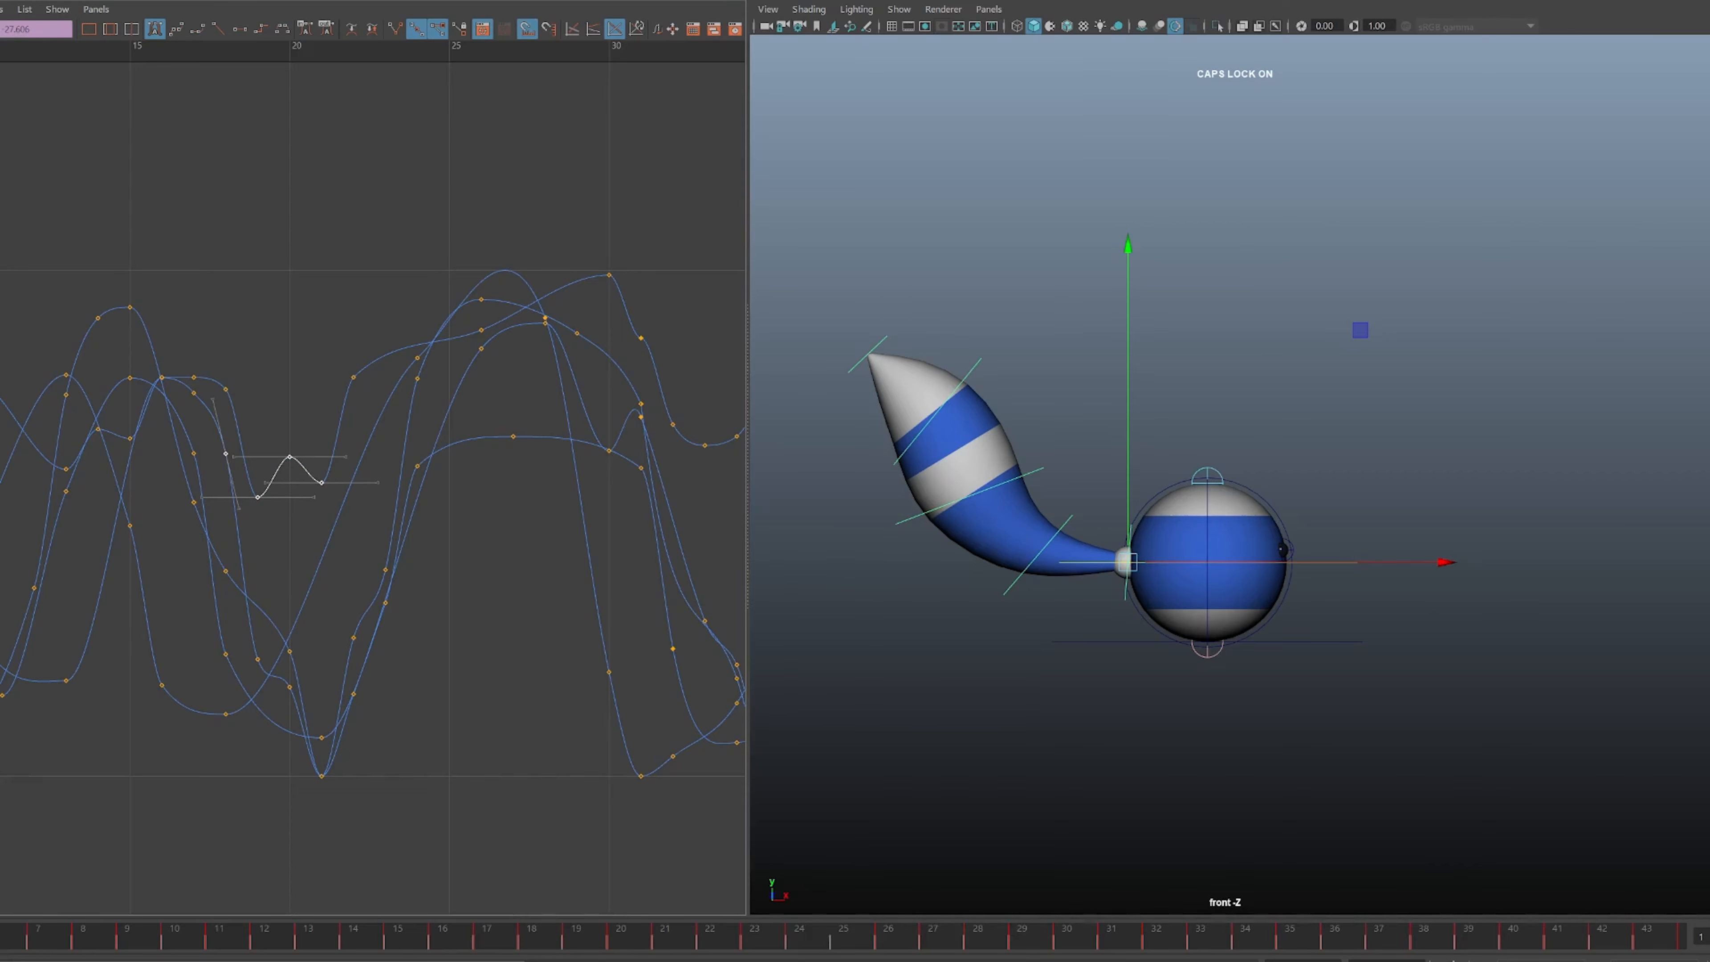
pyautogui.scroll(6, 373, 472)
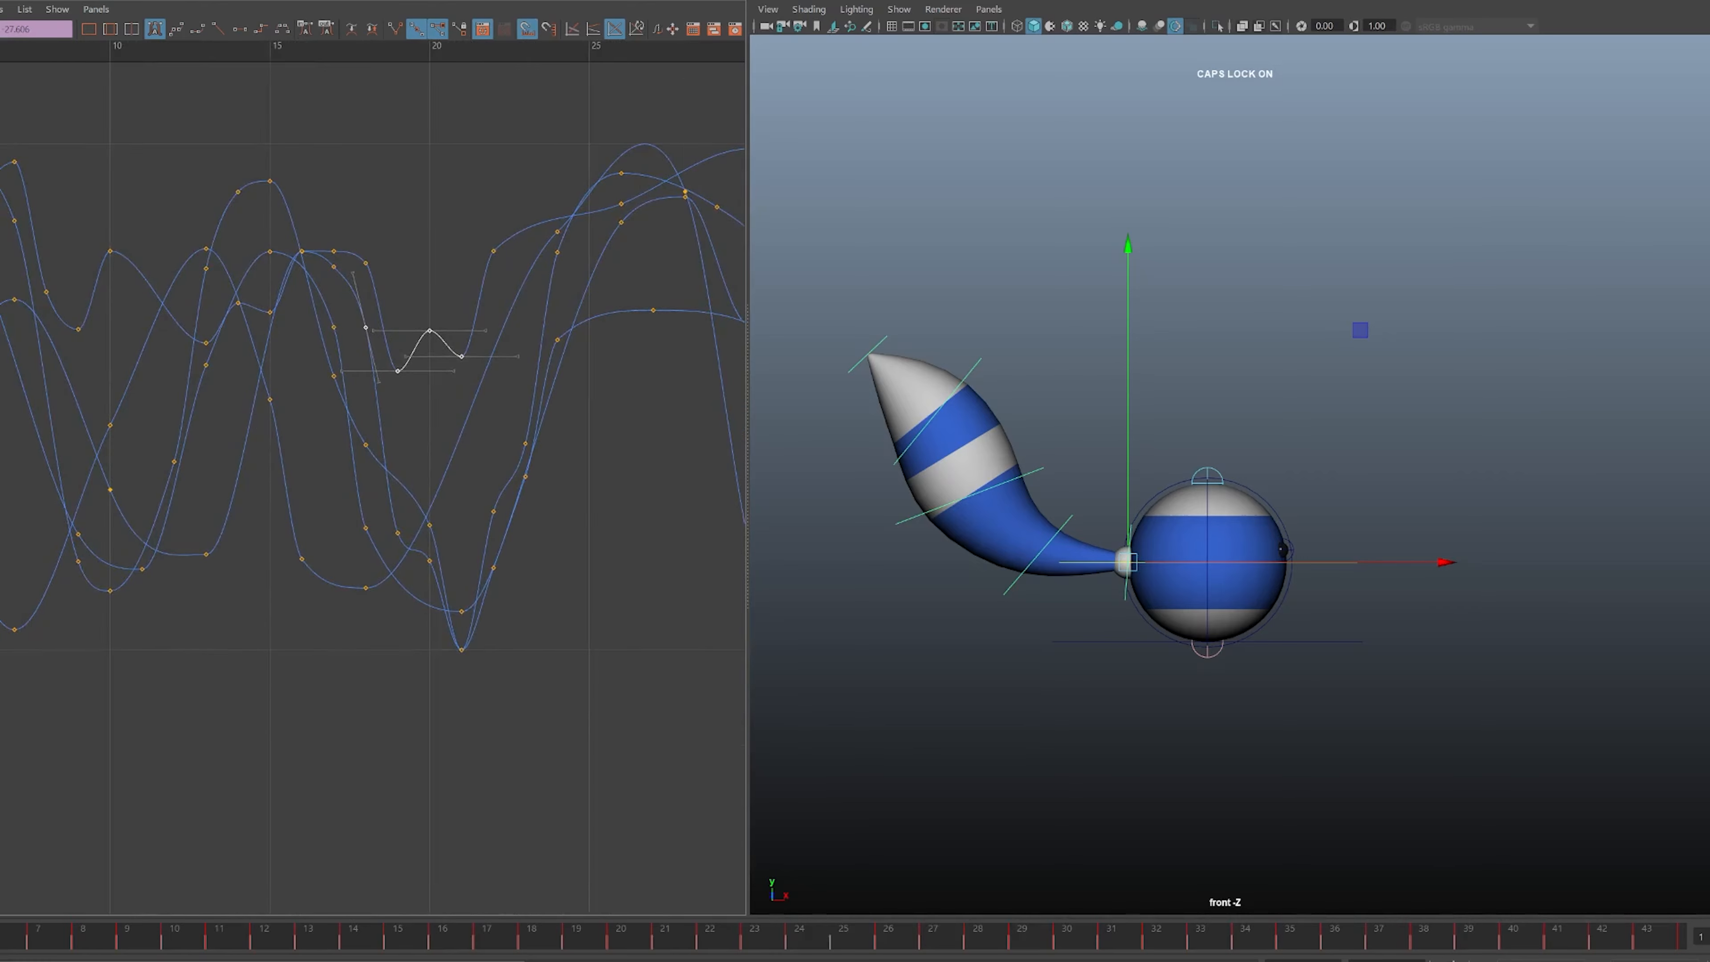
pyautogui.scroll(-4, 225, 674)
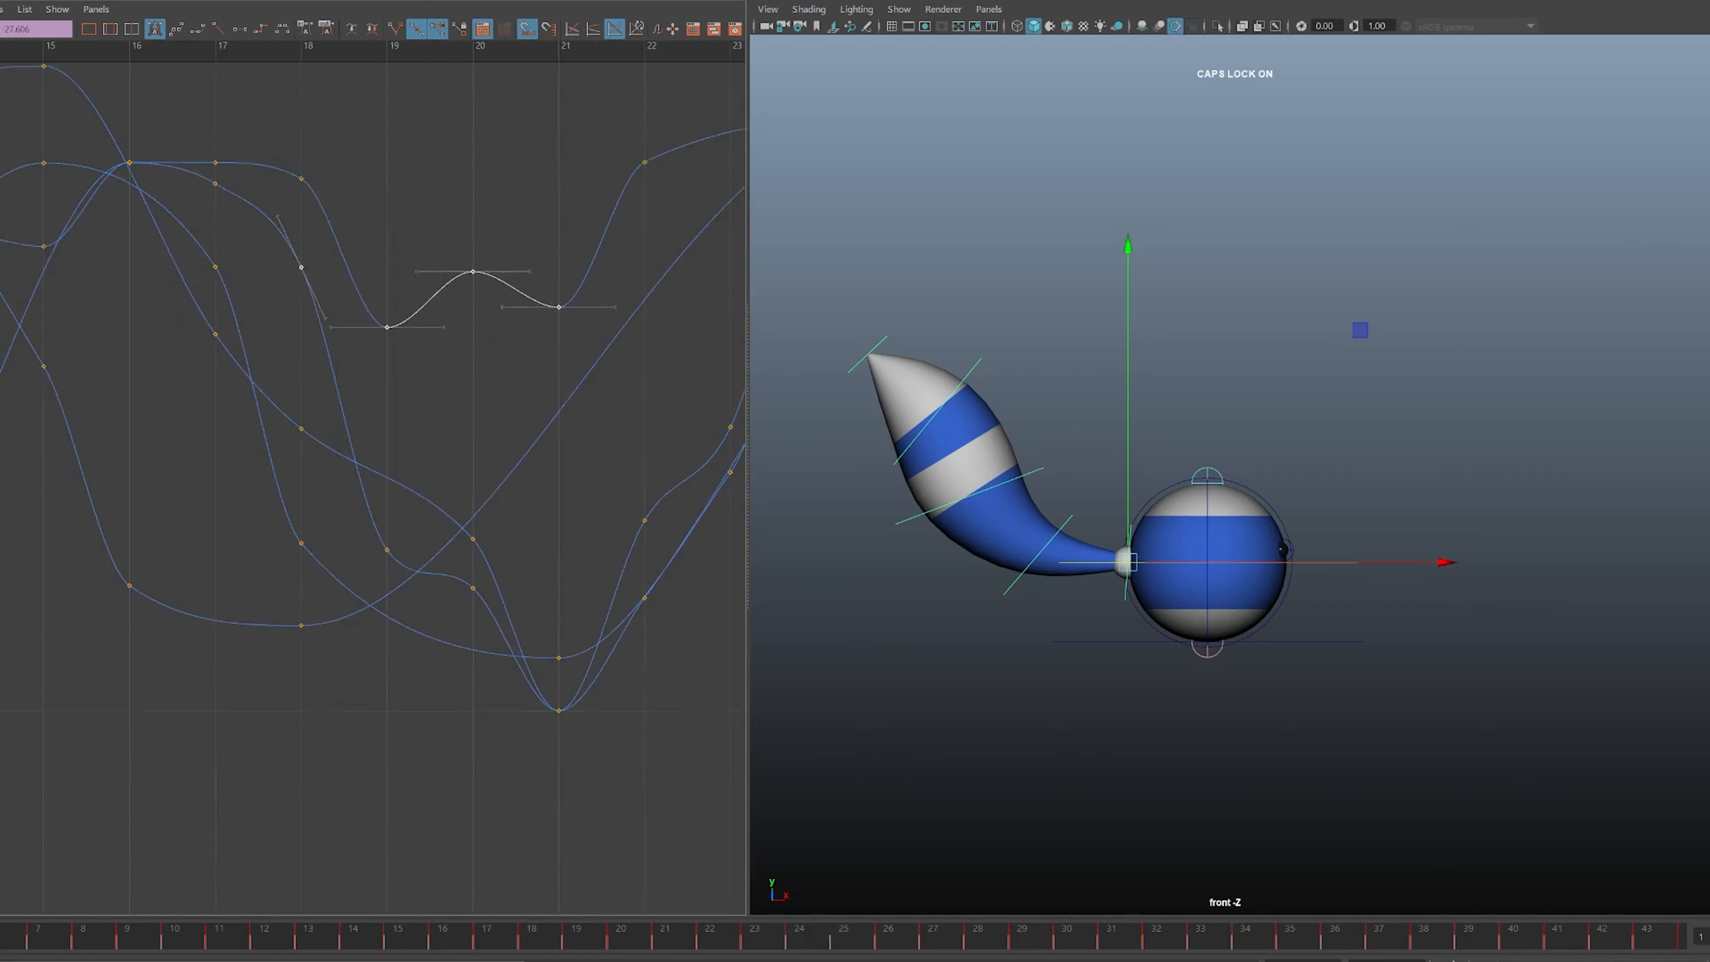
pyautogui.keyDown('alt'); pyautogui.moveTo(378, 472); pyautogui.dragTo(266, 471, button='middle'); pyautogui.keyUp('alt')
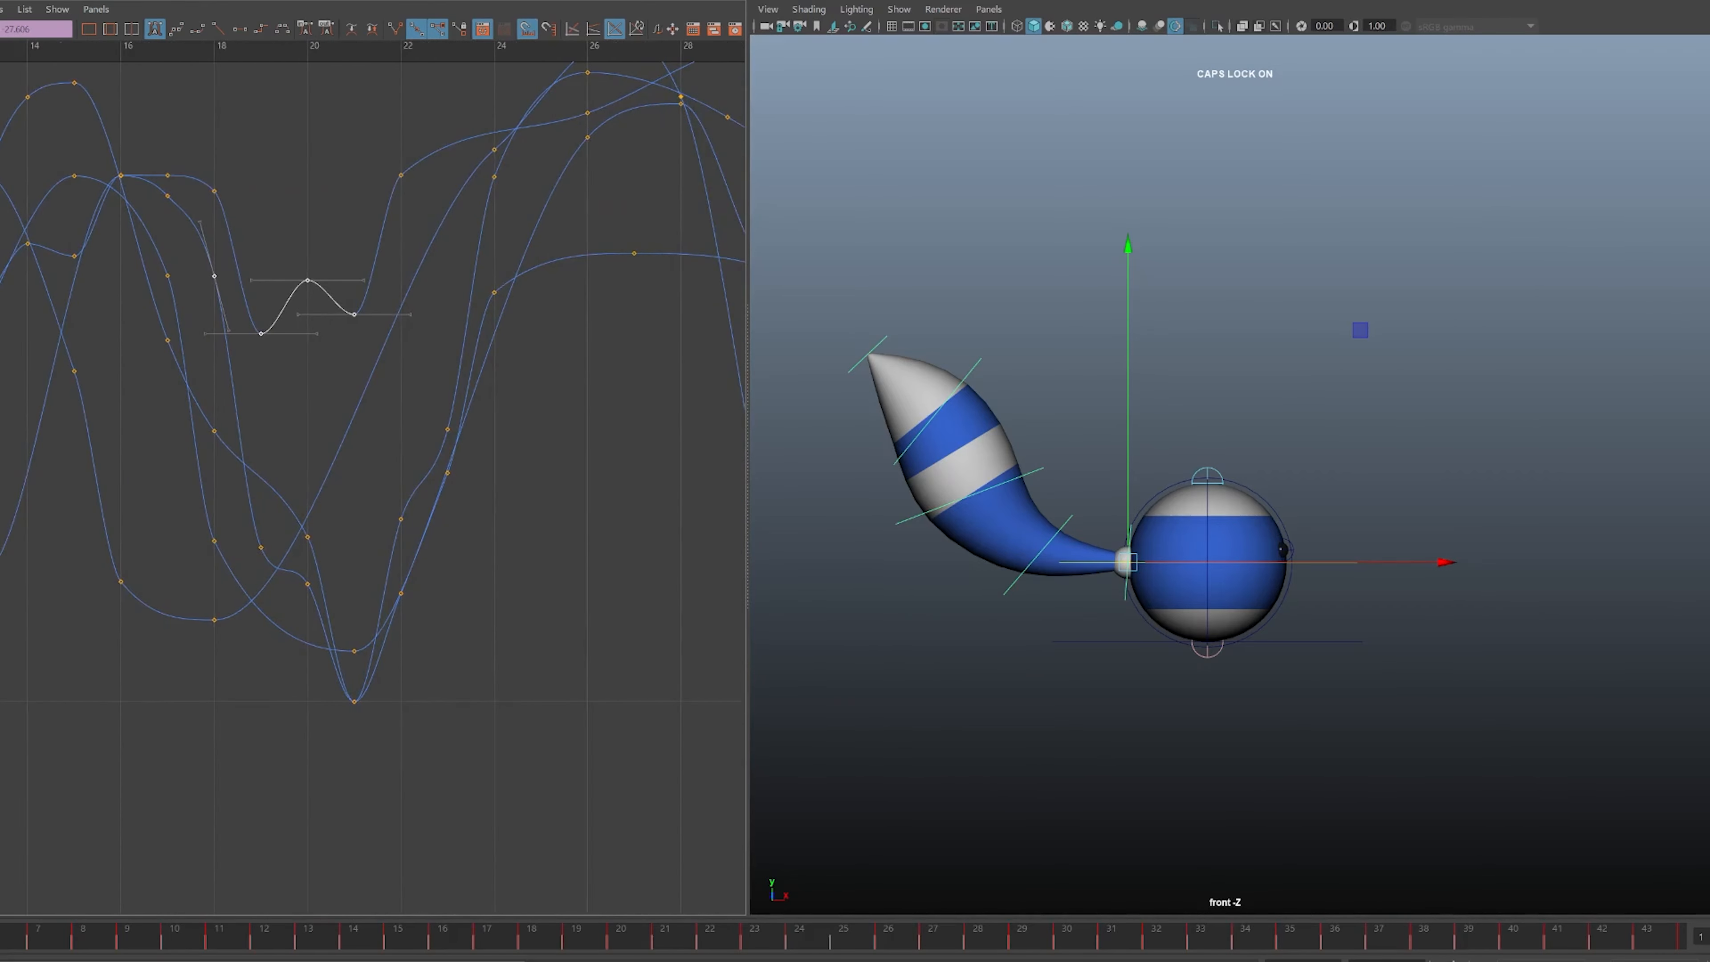
pyautogui.keyDown('alt'); pyautogui.moveTo(374, 471); pyautogui.dragTo(417, 472, button='right'); pyautogui.keyUp('alt')
pyautogui.keyDown('alt'); pyautogui.moveTo(373, 472); pyautogui.dragTo(256, 472, button='middle'); pyautogui.keyUp('alt')
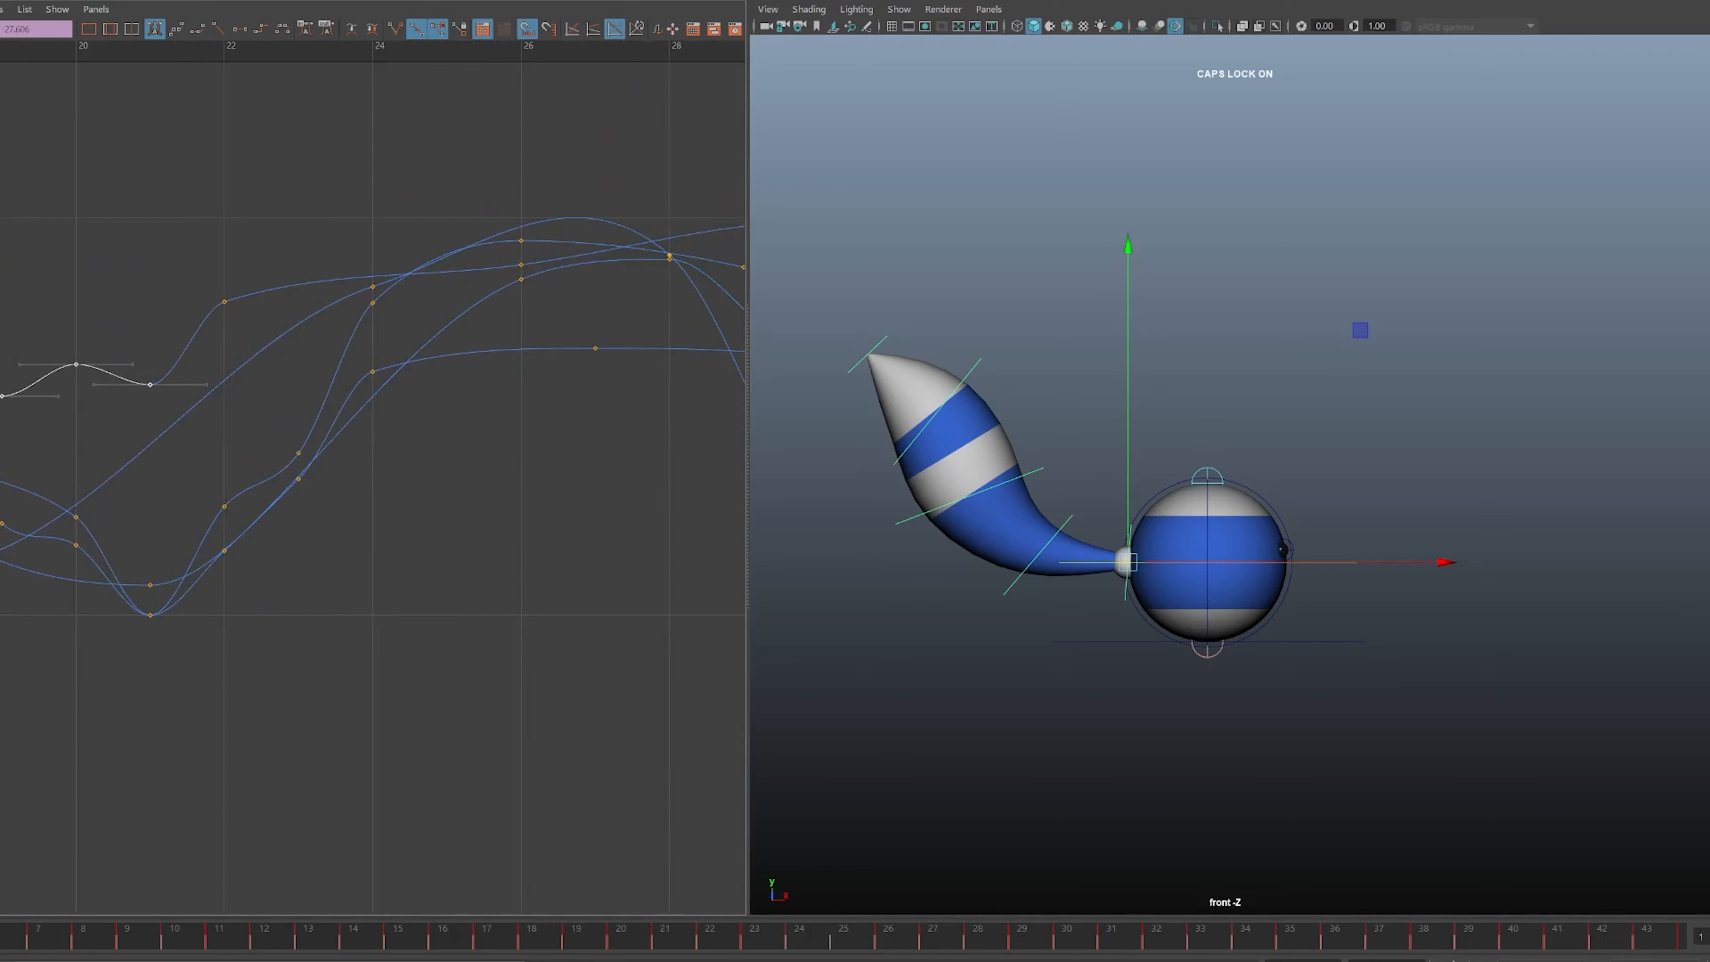
pyautogui.keyDown('alt'); pyautogui.moveTo(373, 471); pyautogui.dragTo(323, 472, button='right'); pyautogui.keyUp('alt')
pyautogui.keyDown('alt'); pyautogui.moveTo(324, 472); pyautogui.dragTo(283, 472, button='middle'); pyautogui.keyUp('alt')
pyautogui.keyDown('alt'); pyautogui.moveTo(283, 472); pyautogui.dragTo(431, 472, button='right'); pyautogui.keyUp('alt')
# - Examine the tail curves between frames 28 and 36, highlighting the keys at frames 31 and 32
pyautogui.press('a')
pyautogui.keyDown('alt'); pyautogui.moveTo(432, 471); pyautogui.dragTo(350, 471, button='middle'); pyautogui.keyUp('alt')
pyautogui.keyDown('alt'); pyautogui.moveTo(242, 232); pyautogui.dragTo(275, 232, button='right'); pyautogui.keyUp('alt')
pyautogui.keyDown('alt'); pyautogui.moveTo(275, 233); pyautogui.dragTo(313, 232, button='middle'); pyautogui.keyUp('alt')
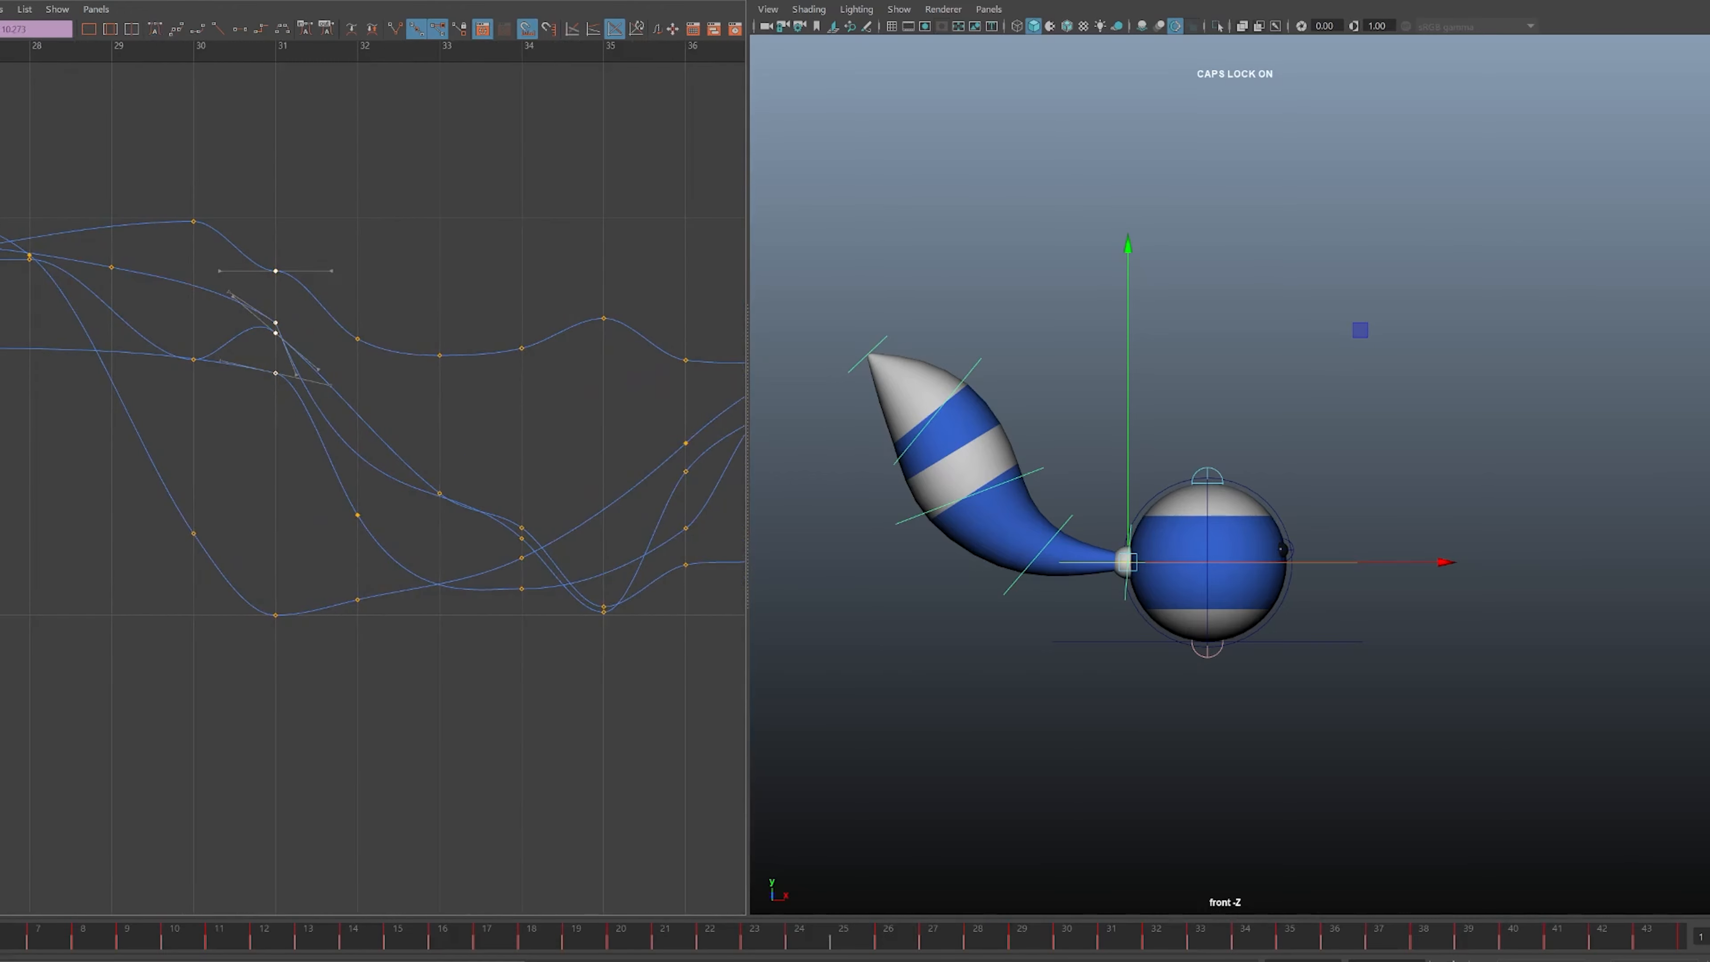
pyautogui.moveTo(208, 225); pyautogui.dragTo(310, 466)
pyautogui.moveTo(281, 238); pyautogui.dragTo(221, 511)
pyautogui.keyDown('alt'); pyautogui.moveTo(221, 511); pyautogui.dragTo(240, 511, button='middle'); pyautogui.keyUp('alt')
pyautogui.moveTo(411, 543); pyautogui.dragTo(411, 543)
pyautogui.keyDown('alt'); pyautogui.moveTo(411, 543); pyautogui.dragTo(206, 555, button='middle'); pyautogui.keyUp('alt')
pyautogui.keyDown('alt'); pyautogui.moveTo(206, 555); pyautogui.dragTo(404, 555, button='right'); pyautogui.keyUp('alt')
pyautogui.keyDown('alt'); pyautogui.moveTo(404, 555); pyautogui.dragTo(512, 580, button='middle'); pyautogui.keyUp('alt')
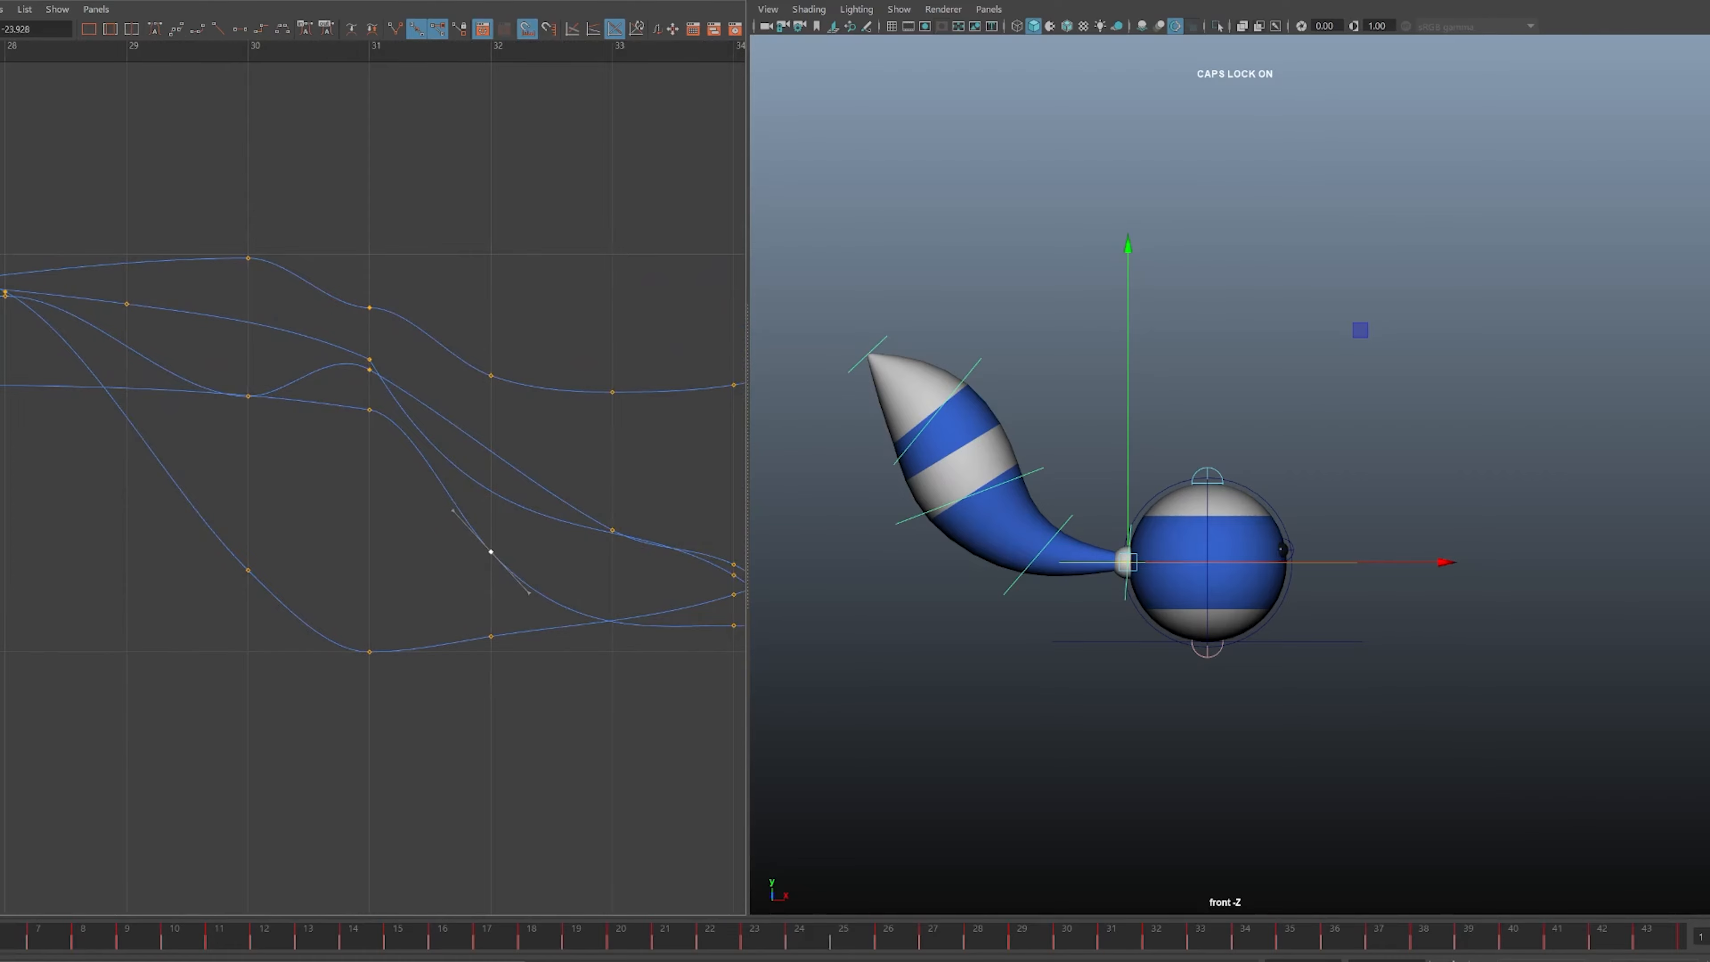
pyautogui.moveTo(335, 264); pyautogui.dragTo(435, 455)
pyautogui.keyDown('alt'); pyautogui.moveTo(436, 455); pyautogui.dragTo(377, 471, button='right'); pyautogui.keyUp('alt')
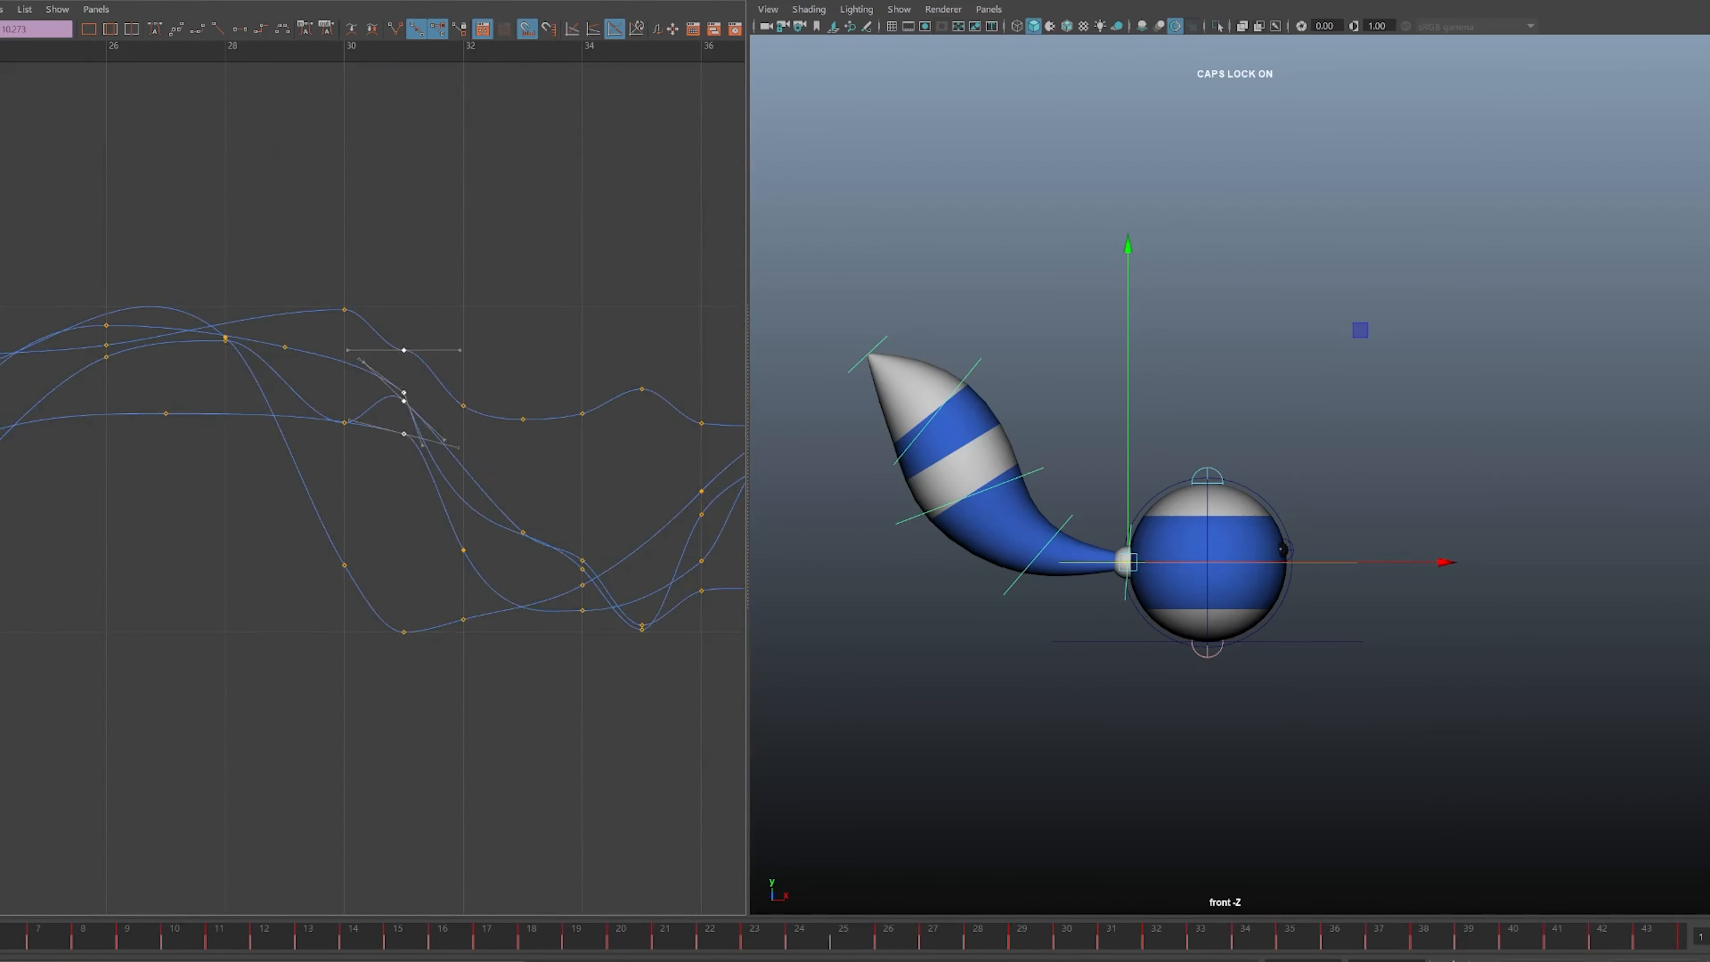
pyautogui.keyDown('alt'); pyautogui.moveTo(378, 472); pyautogui.dragTo(461, 471, button='middle'); pyautogui.keyUp('alt')
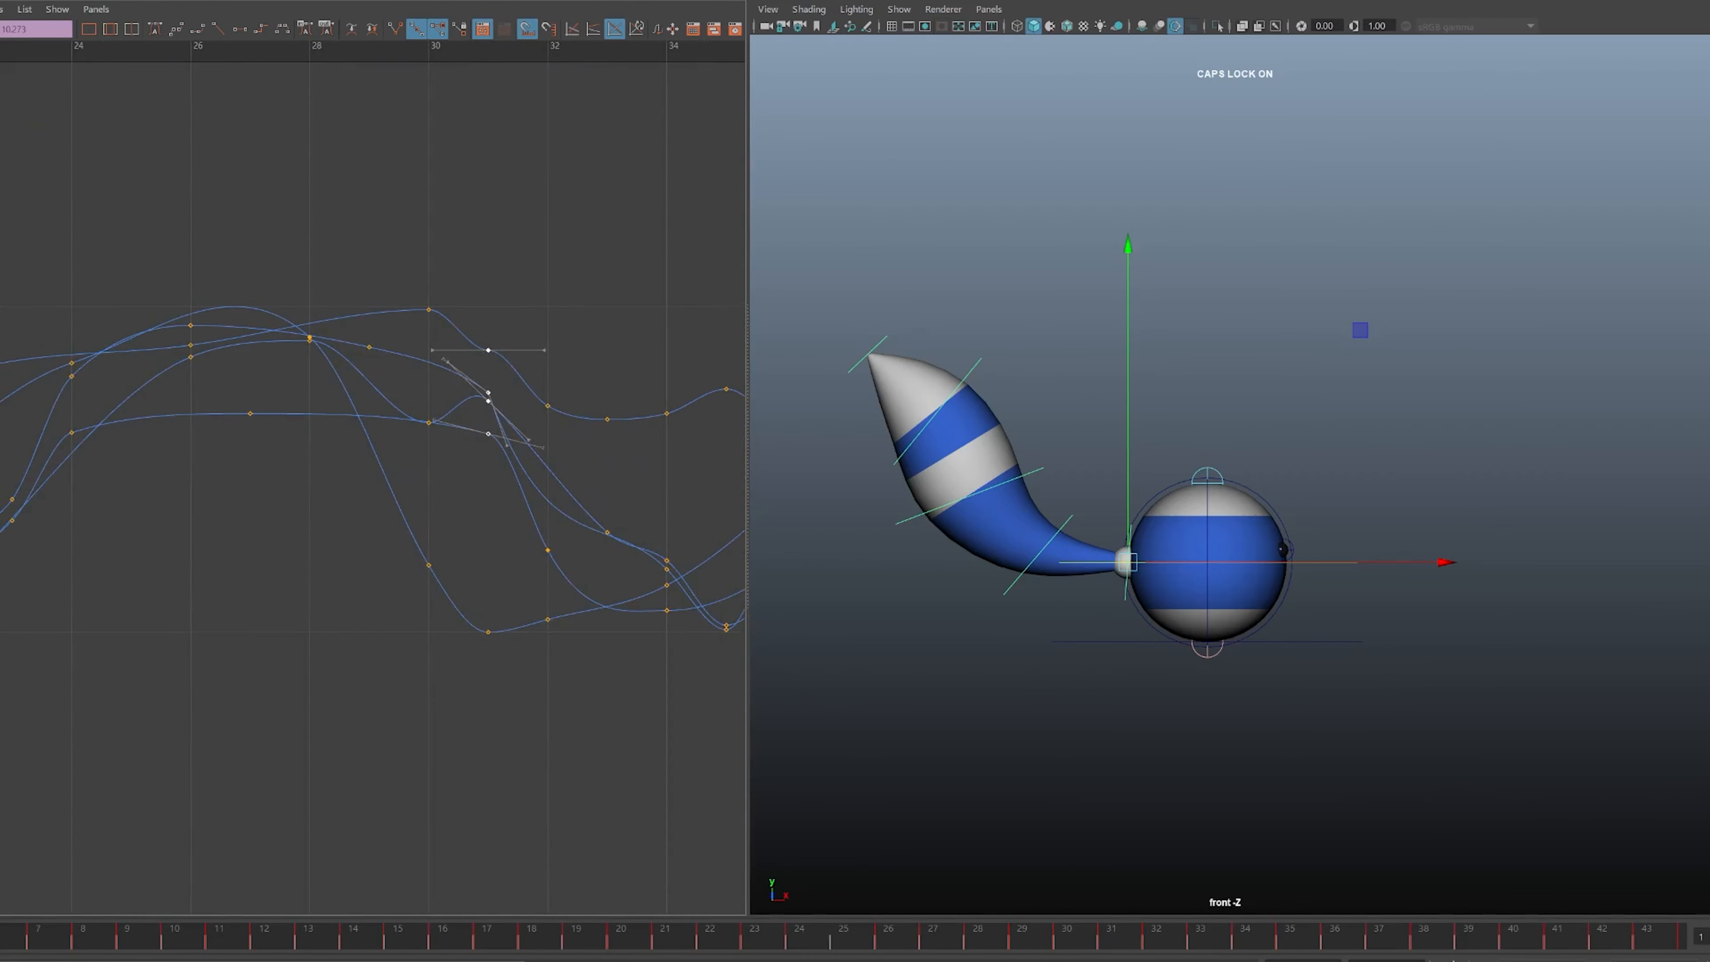
pyautogui.press('a')
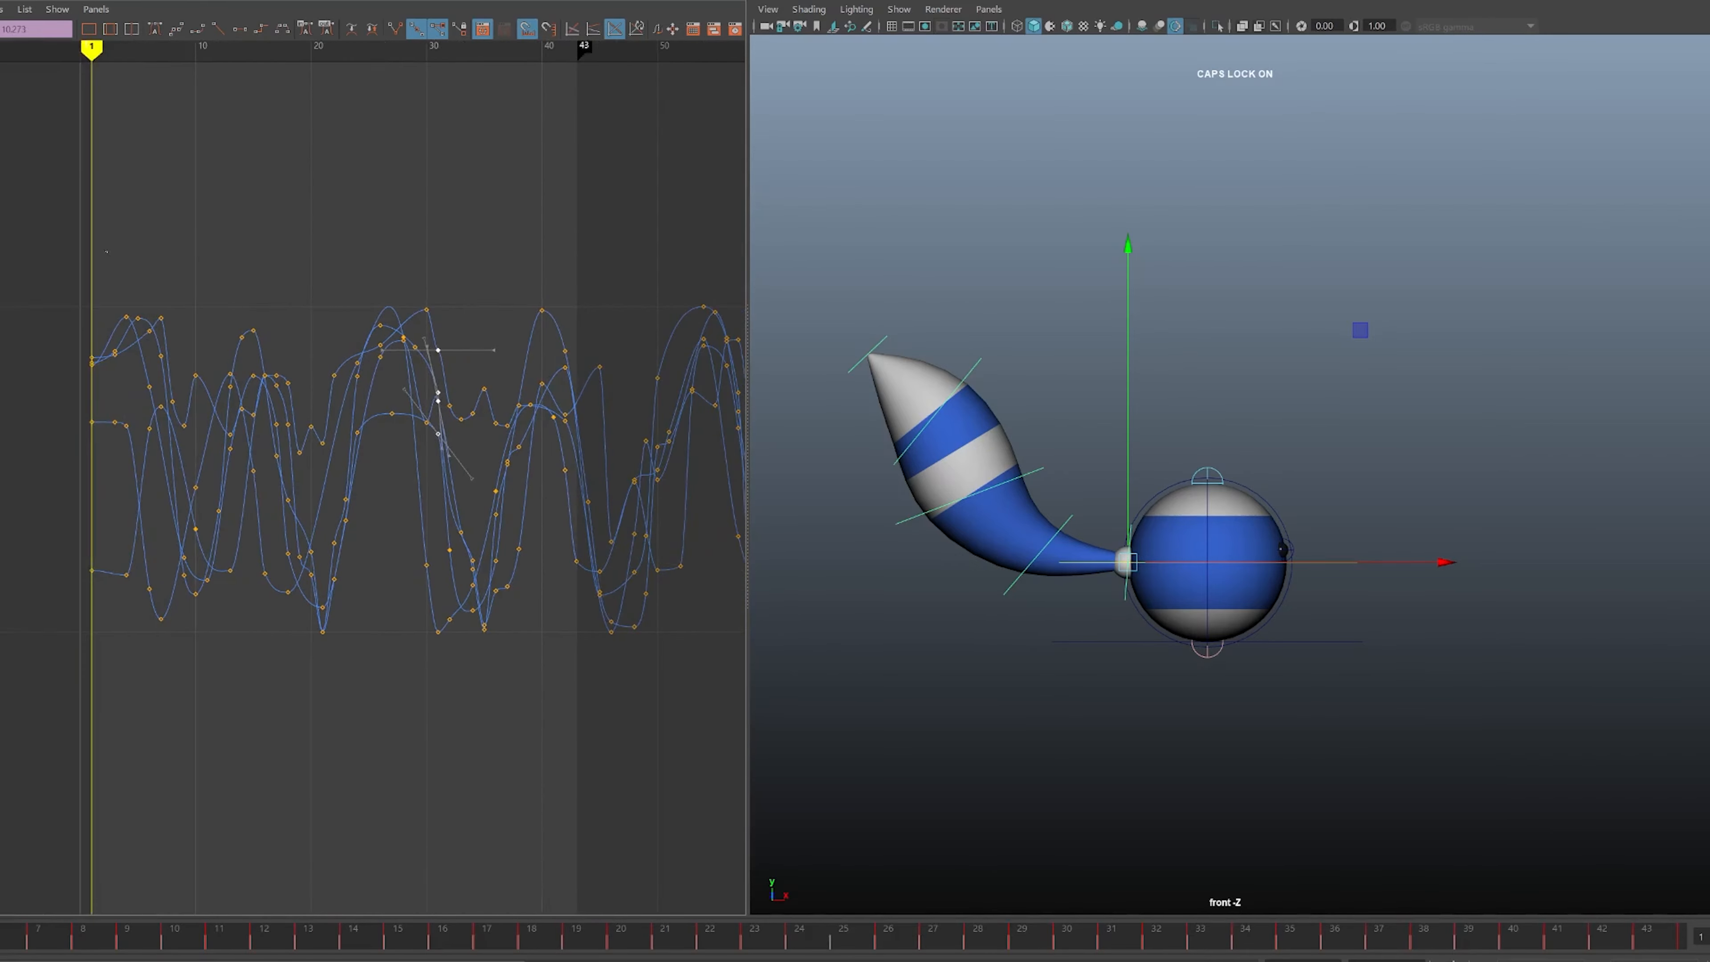
# - Select the tail keys across the playback range and compare the tail pose at frame 2 with frame 1
pyautogui.moveTo(13, 246); pyautogui.dragTo(575, 778)
pyautogui.press('f')
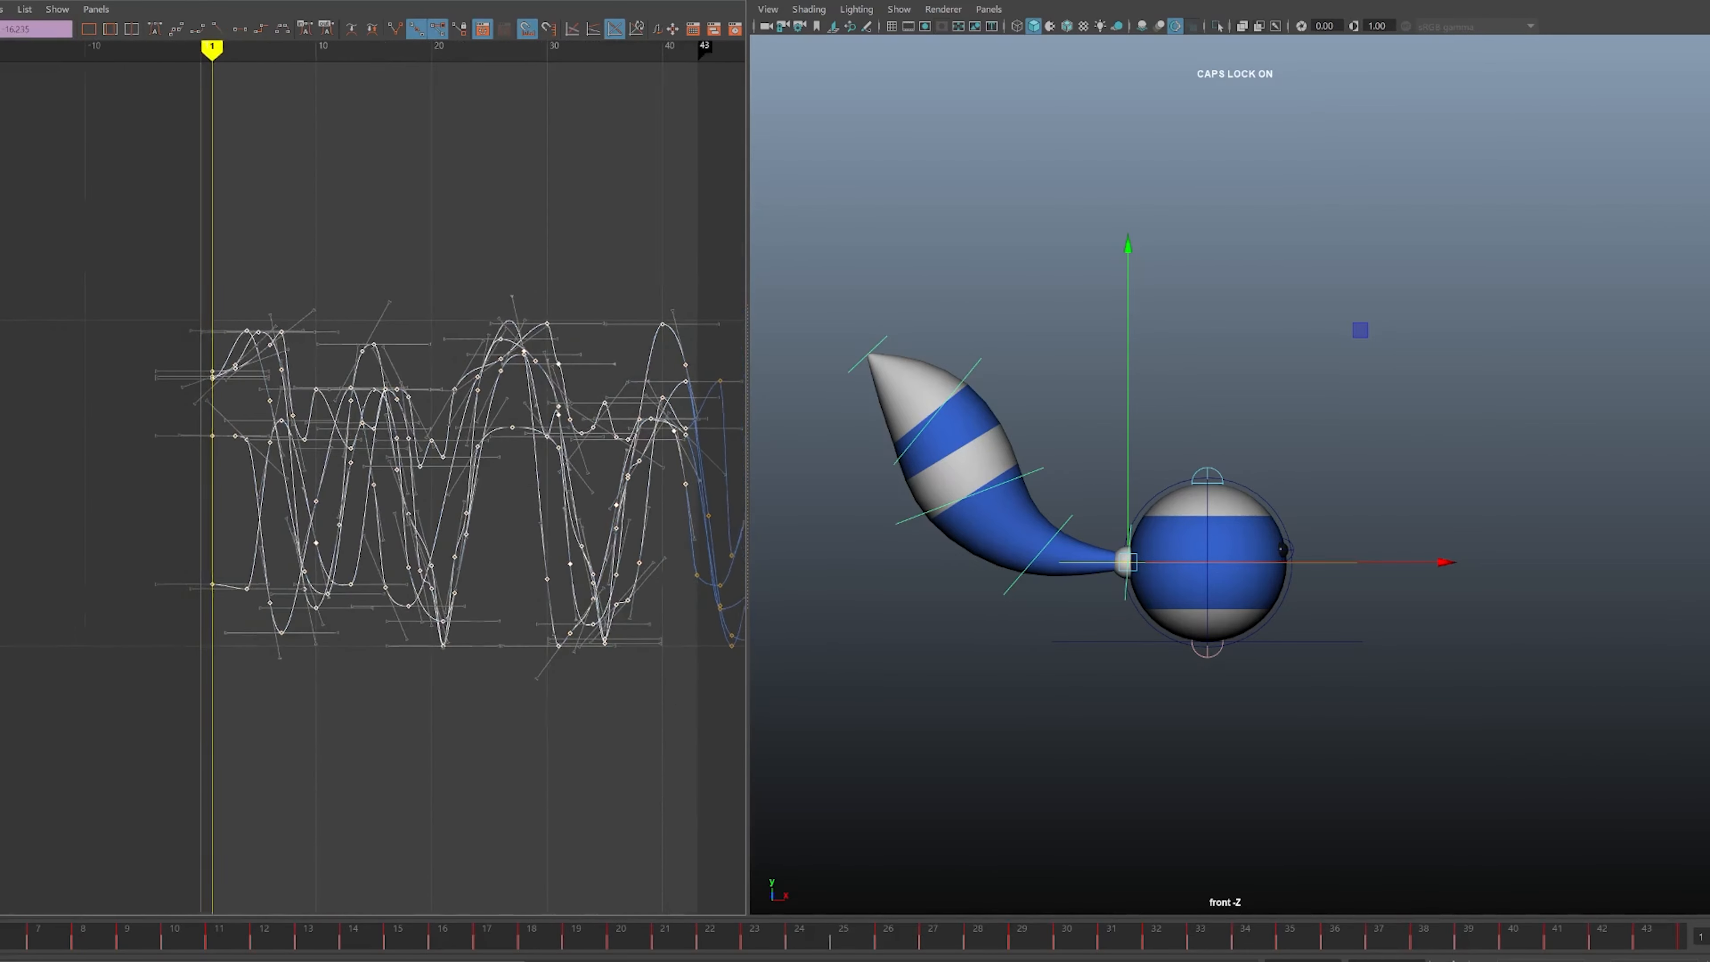
pyautogui.keyDown('alt'); pyautogui.moveTo(431, 471); pyautogui.dragTo(437, 472, button='middle'); pyautogui.keyUp('alt')
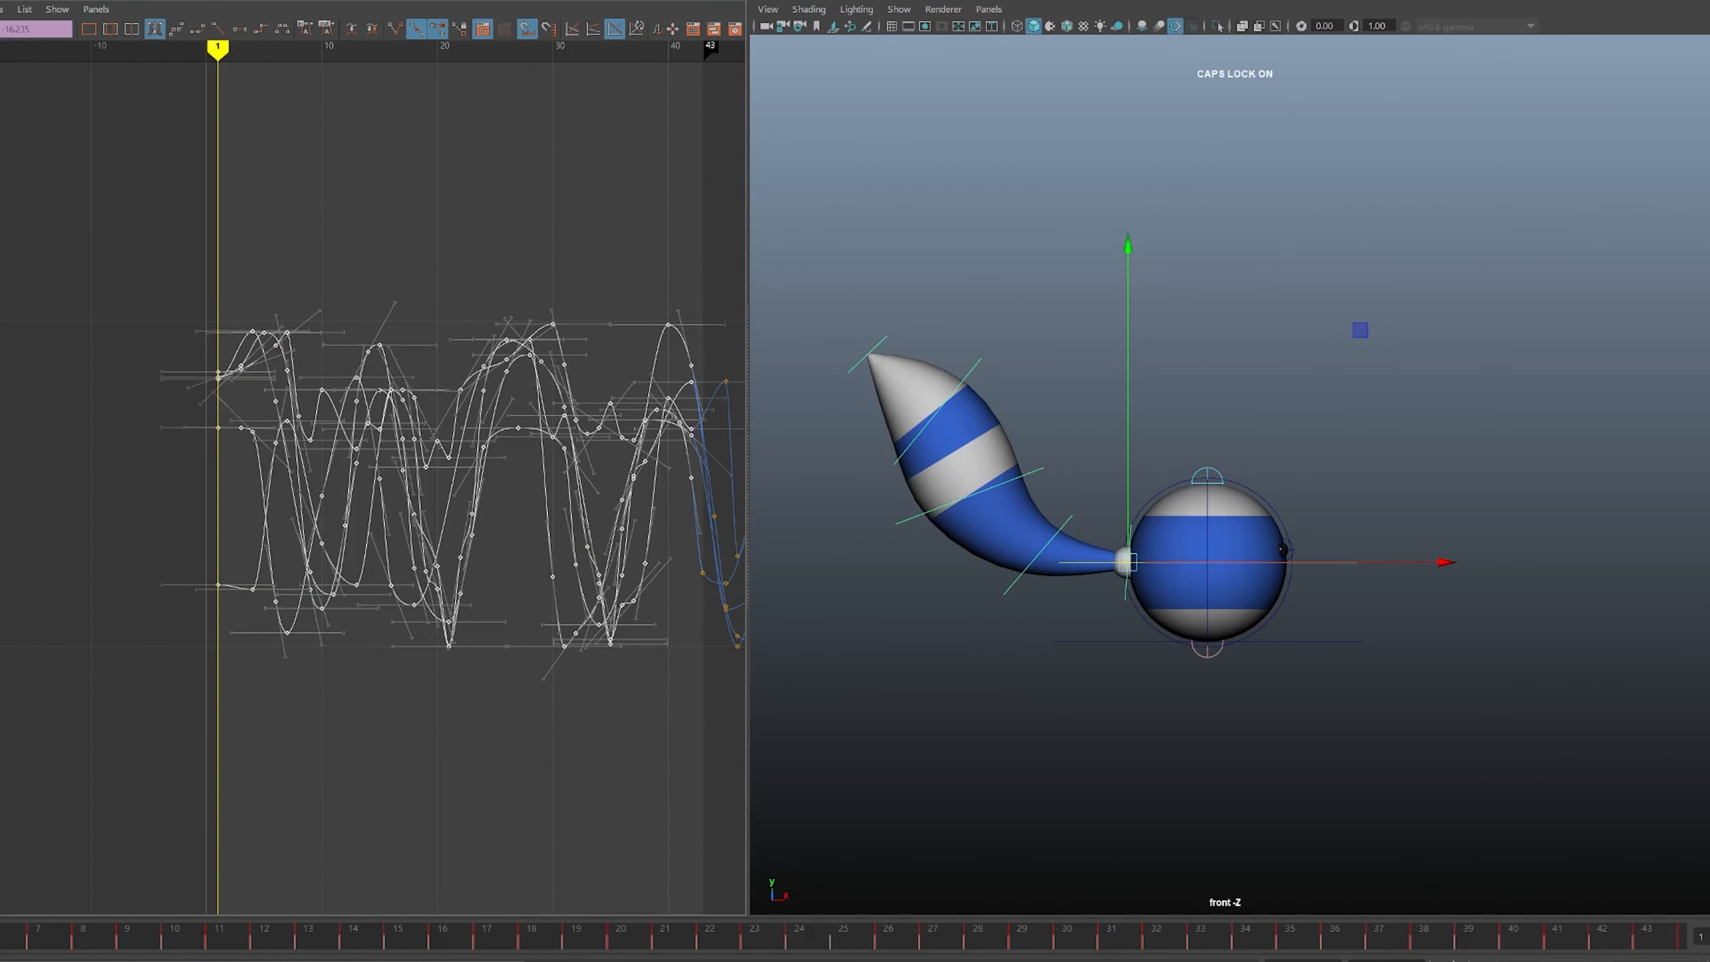
pyautogui.scroll(5, 374, 472)
pyautogui.keyDown('alt'); pyautogui.moveTo(431, 471); pyautogui.dragTo(378, 467, button='middle'); pyautogui.keyUp('alt')
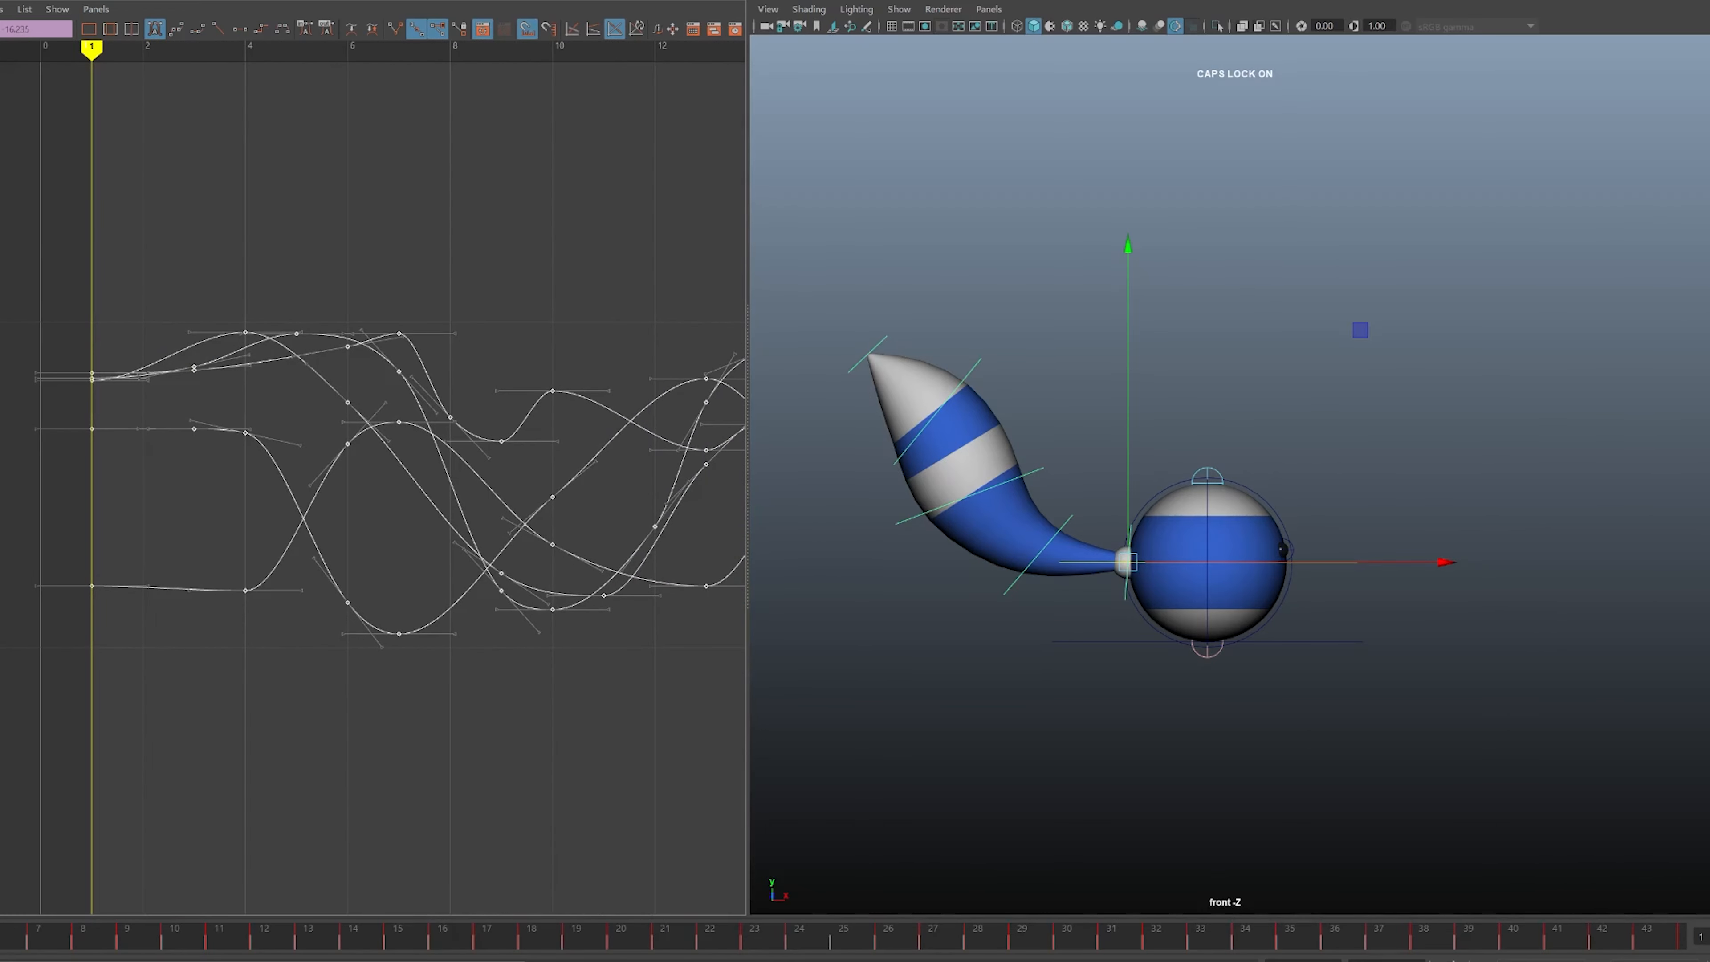
pyautogui.hotkey('alt', '.')
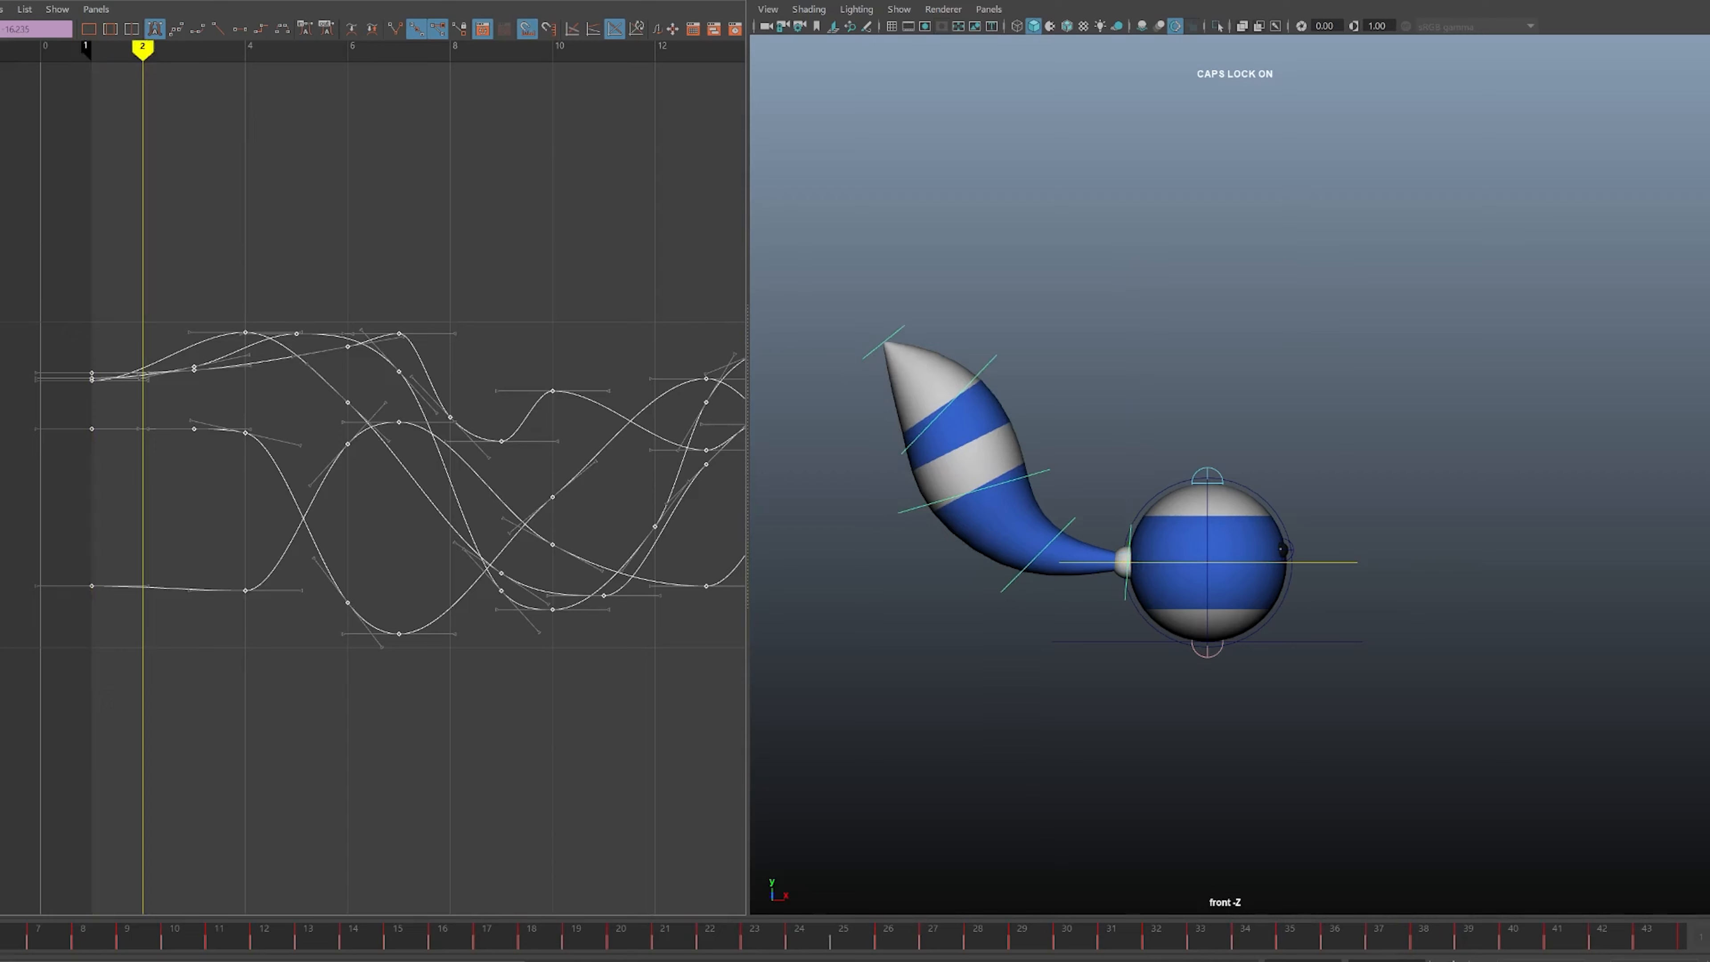
pyautogui.hotkey('alt', ',')
pyautogui.hotkey('ctrl', 'z')
# - Rotate the second tail control from the ball clockwise to raise the tail, and undo the last changes
pyautogui.moveTo(855, 262); pyautogui.dragTo(1029, 409)
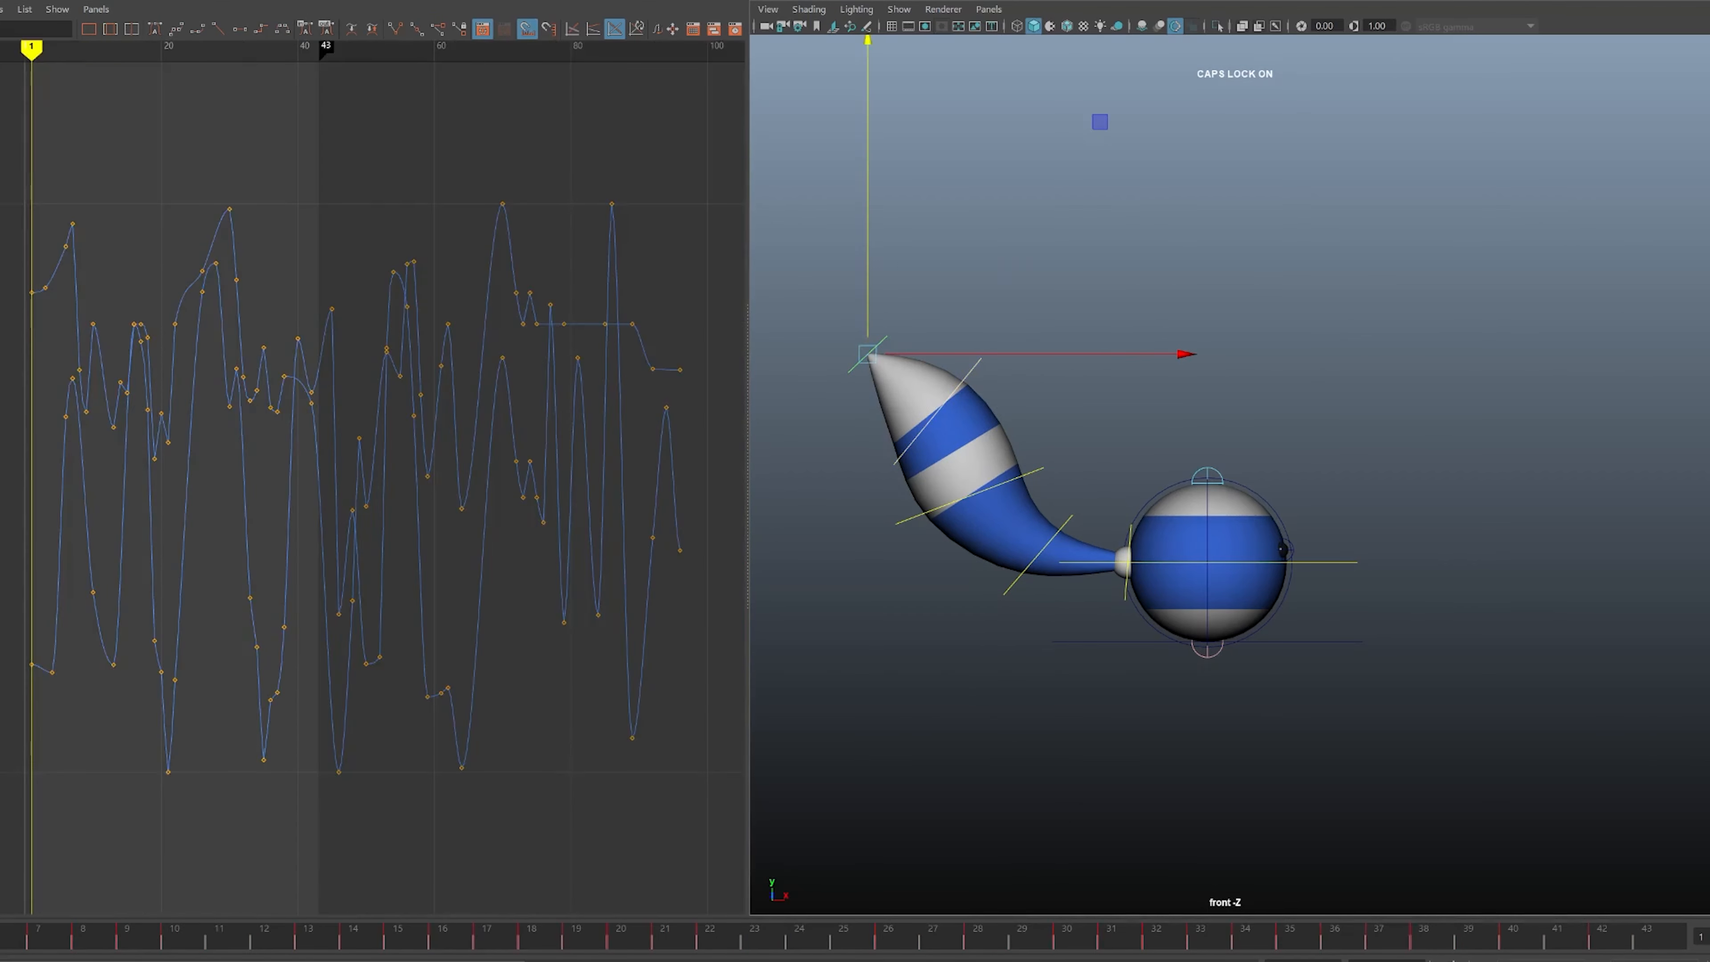
pyautogui.click(1038, 555)
pyautogui.press('e')
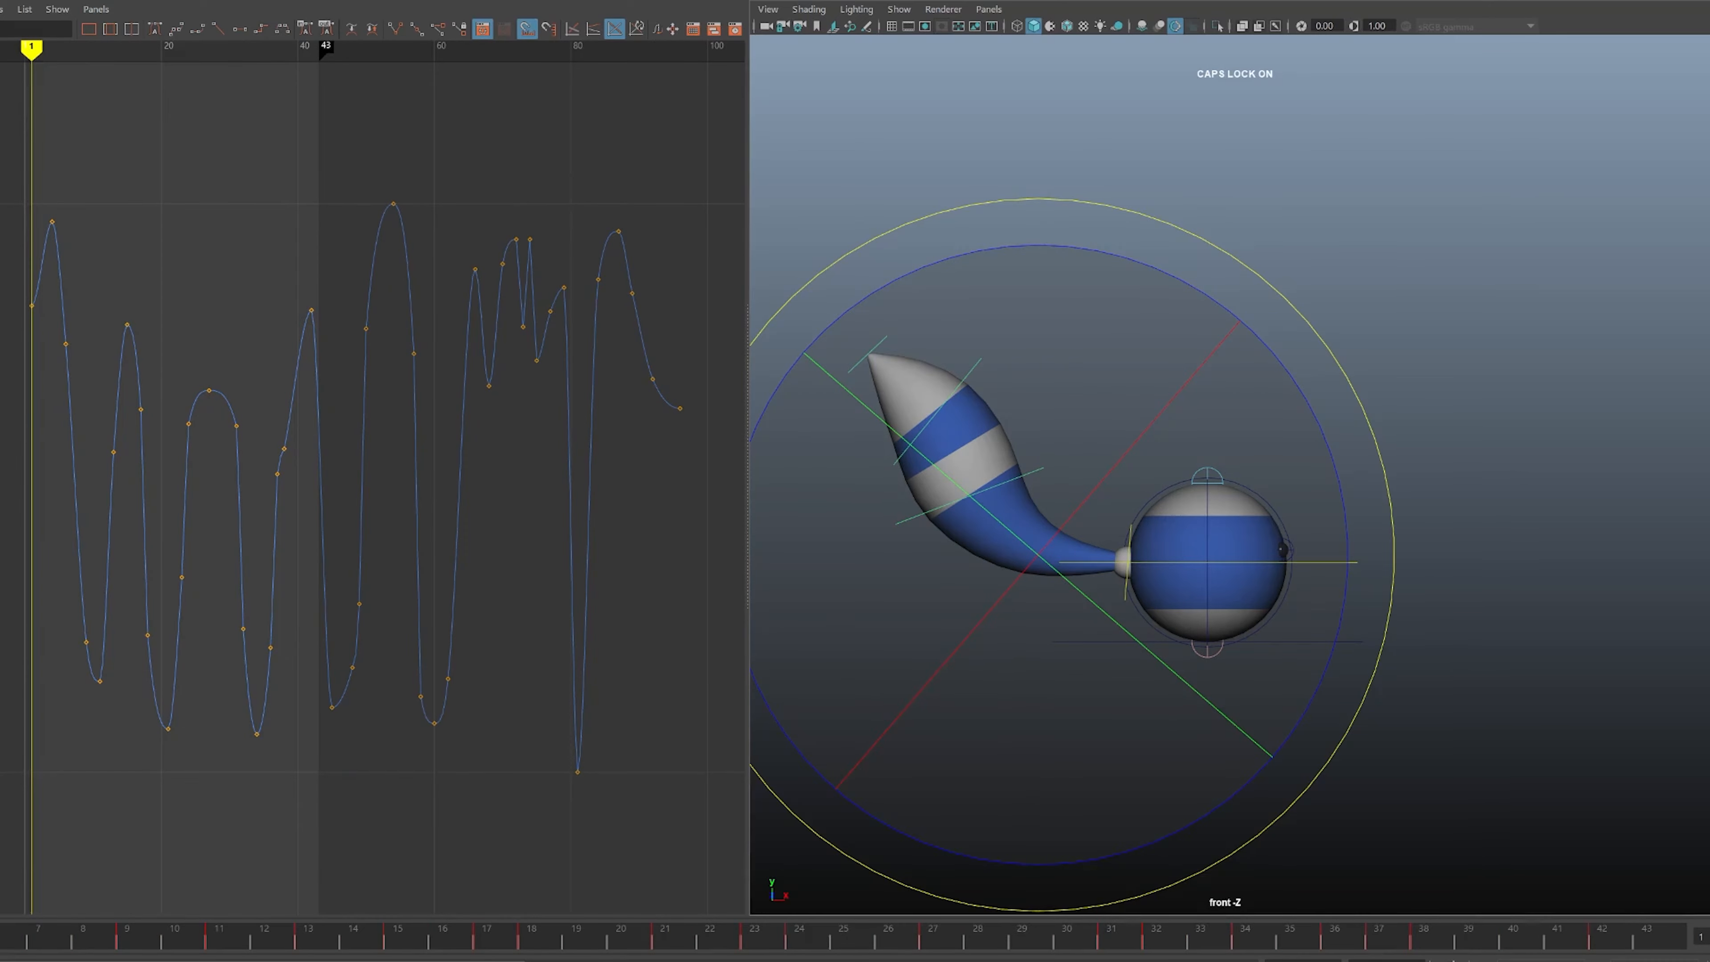
pyautogui.moveTo(1145, 264); pyautogui.dragTo(1259, 336)
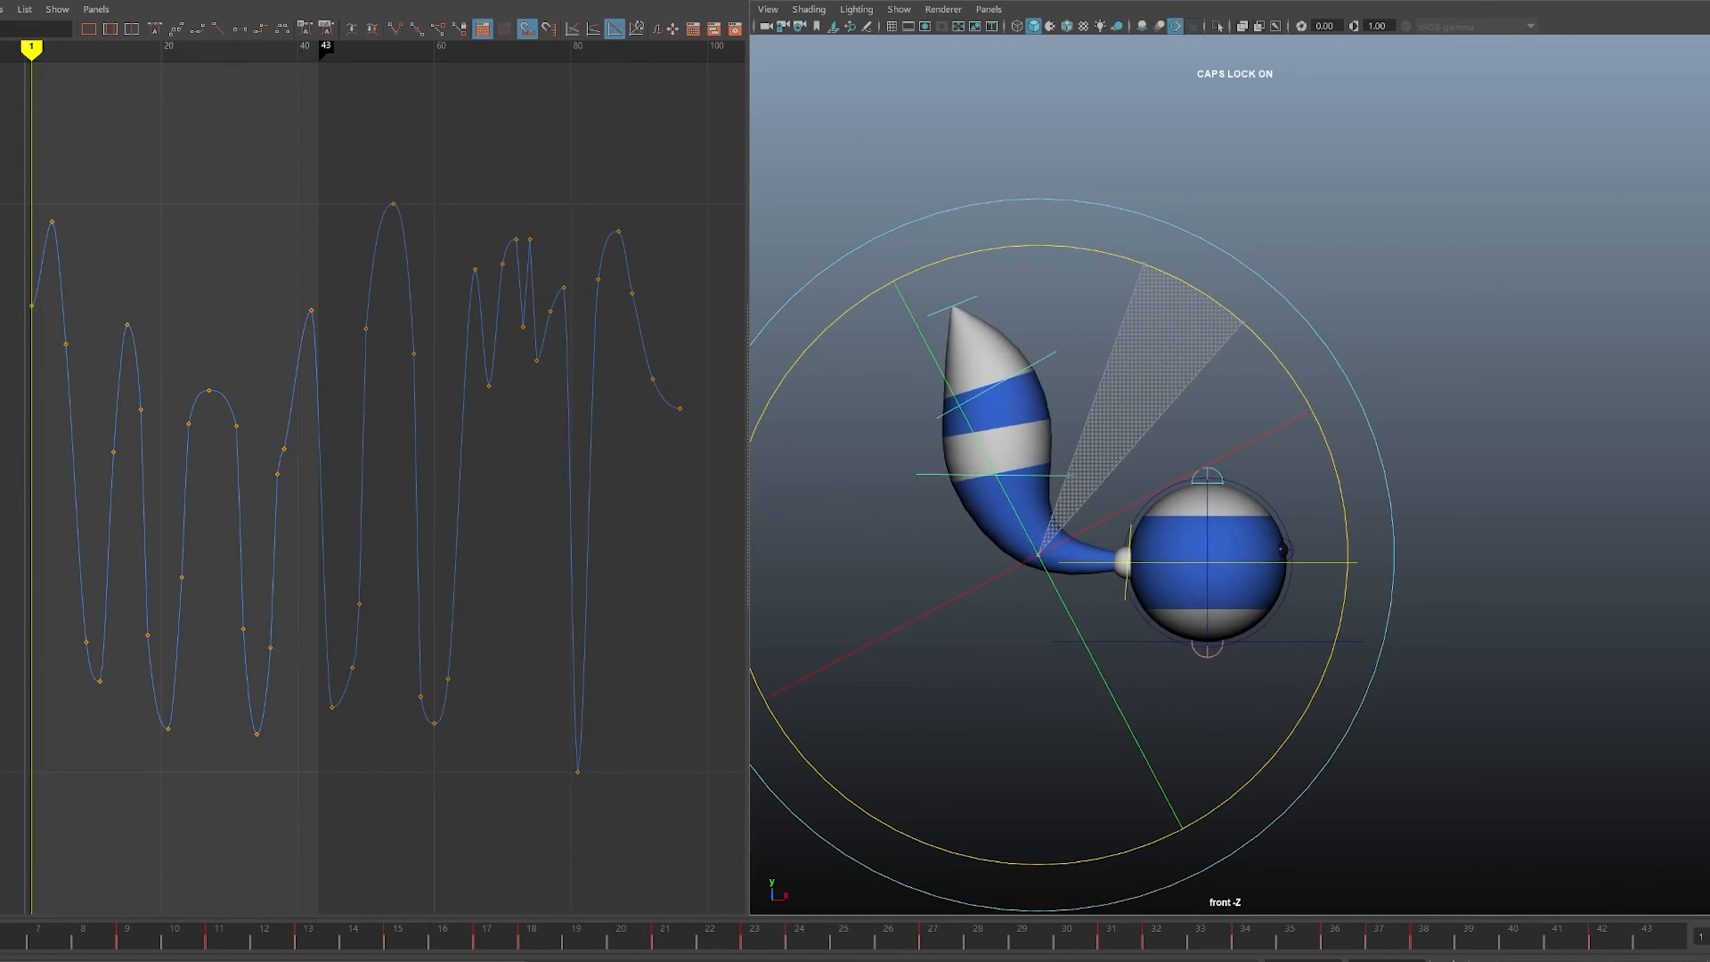
pyautogui.hotkey('ctrl', 'z')
pyautogui.hotkey('ctrl', 'z')
# - Rotate the tail's base control clockwise to lift the whole tail, and select the two controls nearest the tip
pyautogui.click(1130, 540)
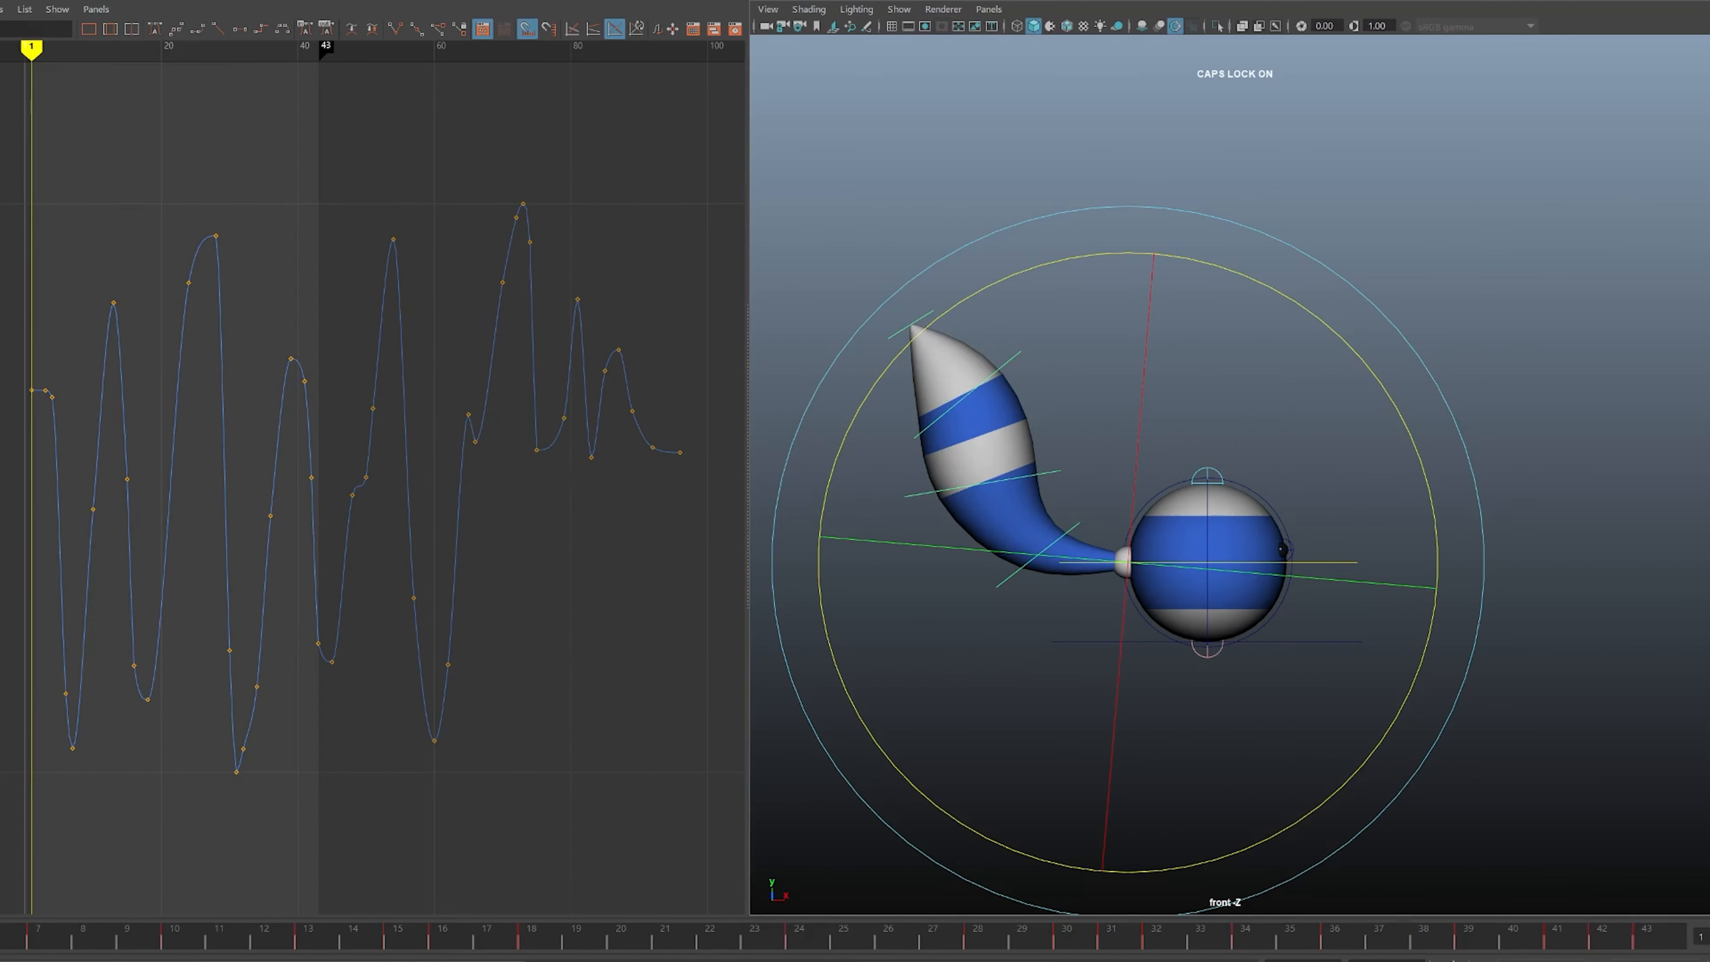
pyautogui.press('capslock')
pyautogui.moveTo(1155, 255); pyautogui.dragTo(1279, 292)
pyautogui.click(1316, 232)
pyautogui.moveTo(1053, 334); pyautogui.dragTo(1015, 455)
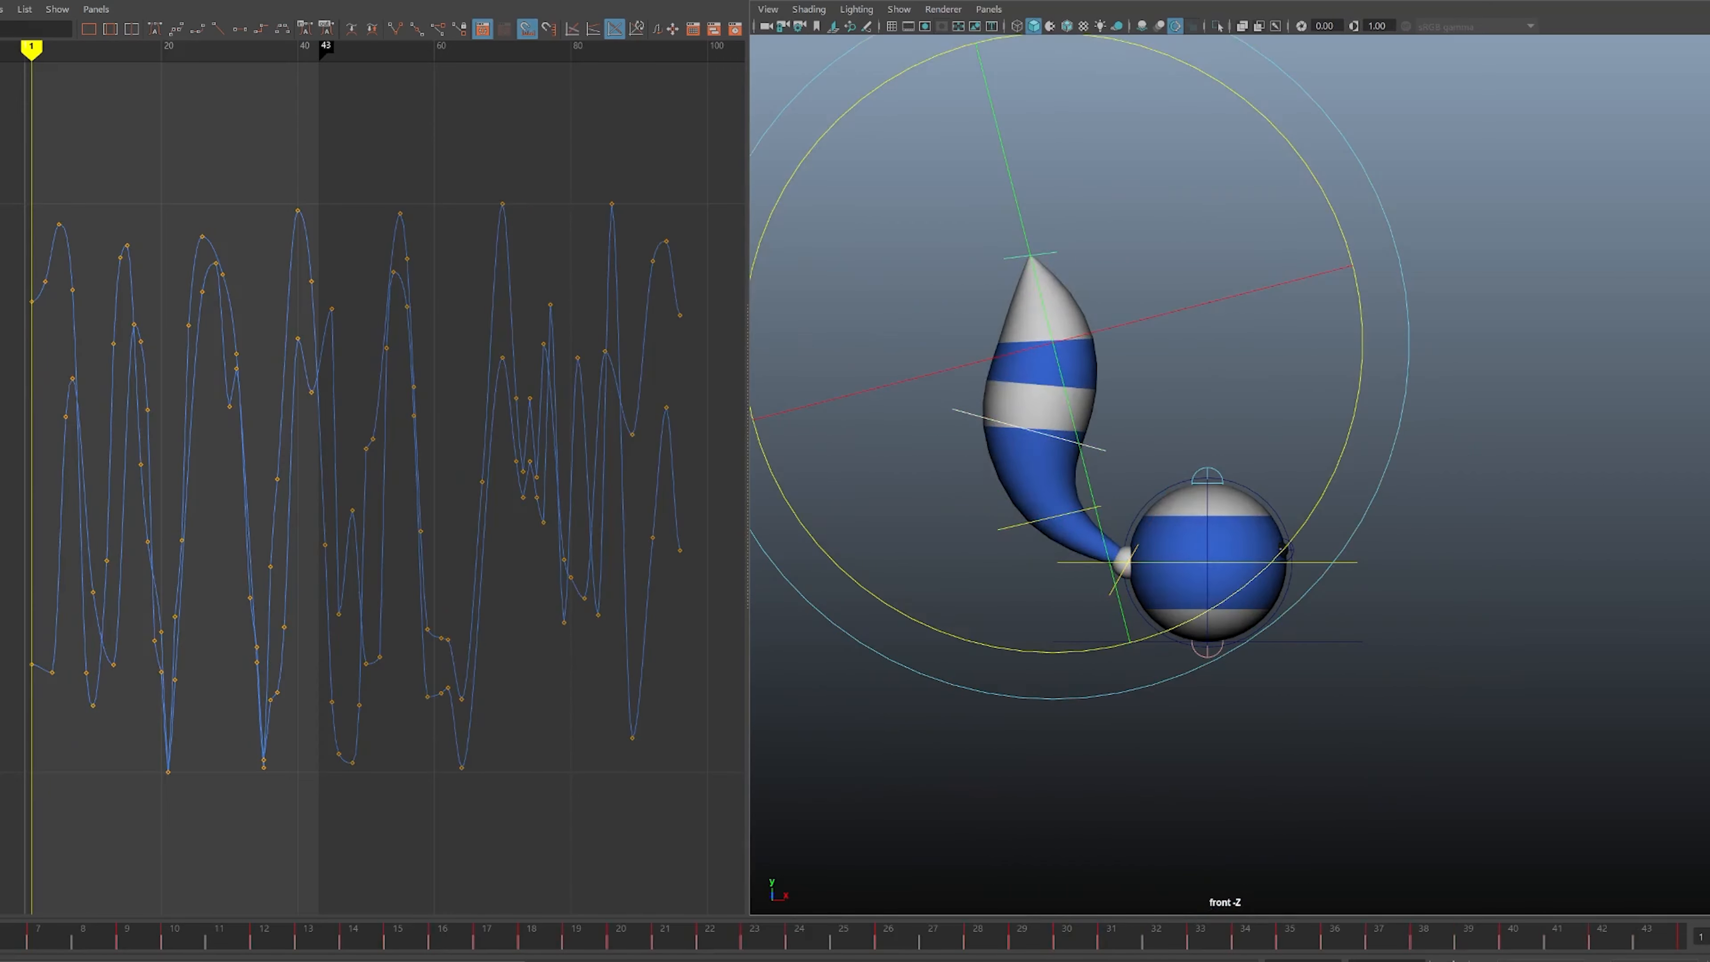
# - Rotate the upper tail controls clockwise at frame 1, then counter-rotate the two nearest the tip to form an S-curve
pyautogui.moveTo(1310, 169); pyautogui.dragTo(1356, 278)
pyautogui.click(1448, 270)
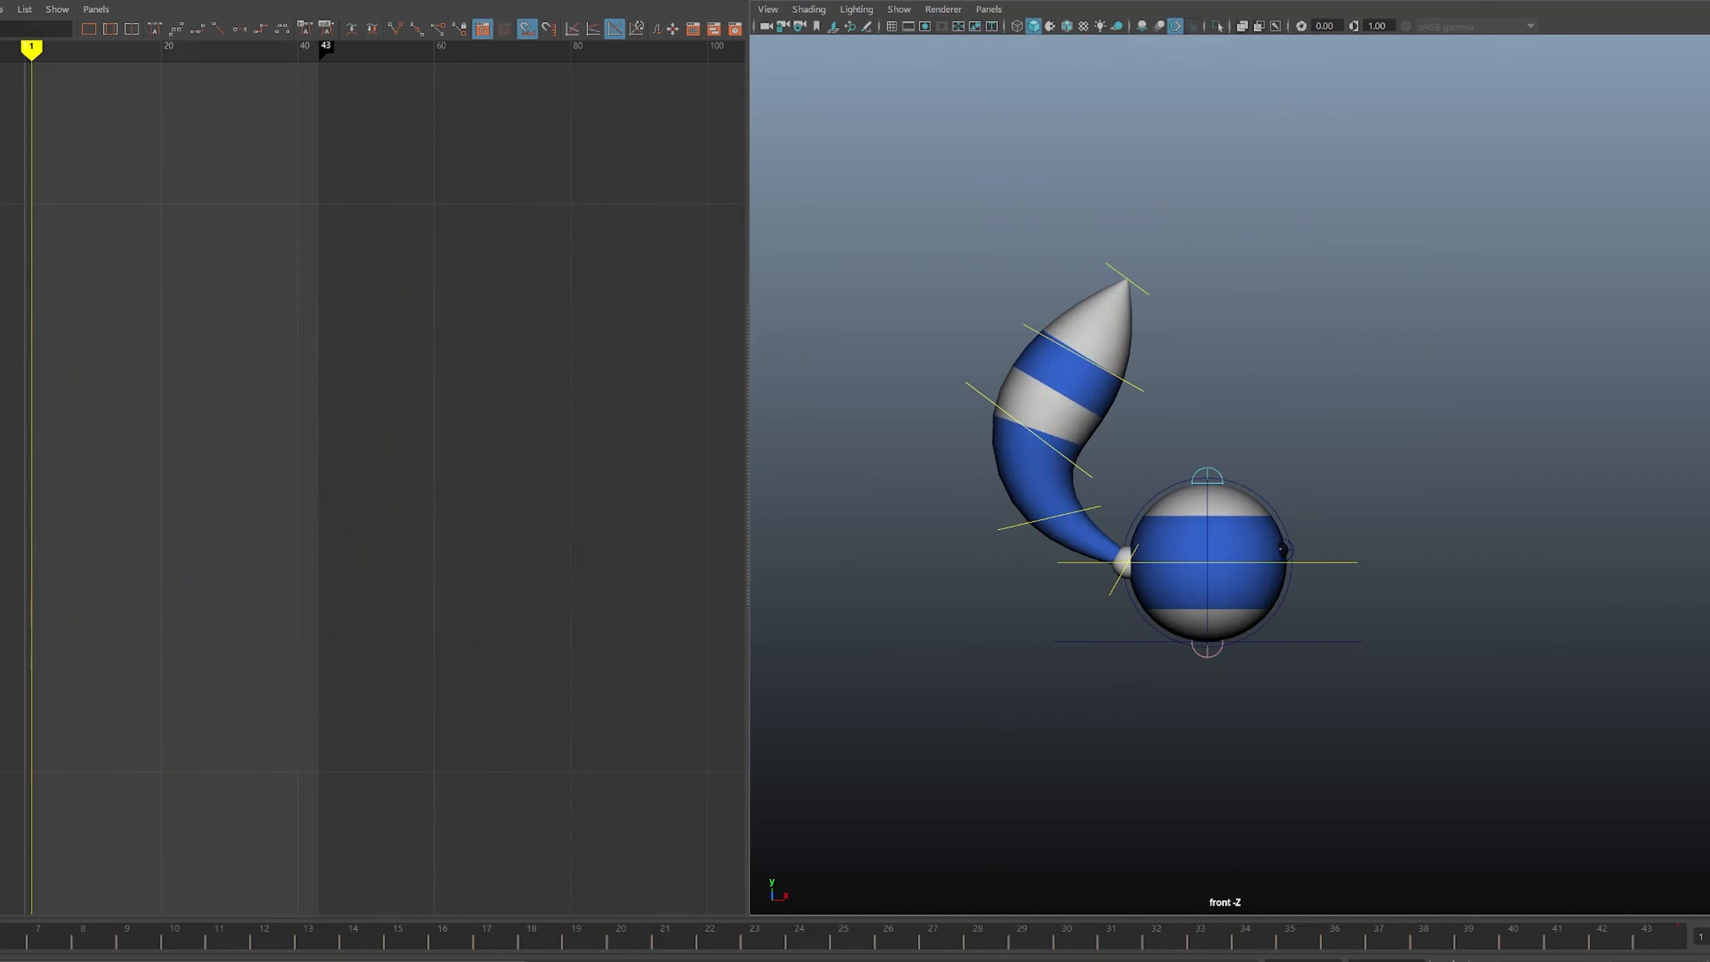
pyautogui.moveTo(1140, 368); pyautogui.dragTo(1140, 368)
pyautogui.moveTo(1420, 183); pyautogui.dragTo(1241, 68)
pyautogui.click(1435, 168)
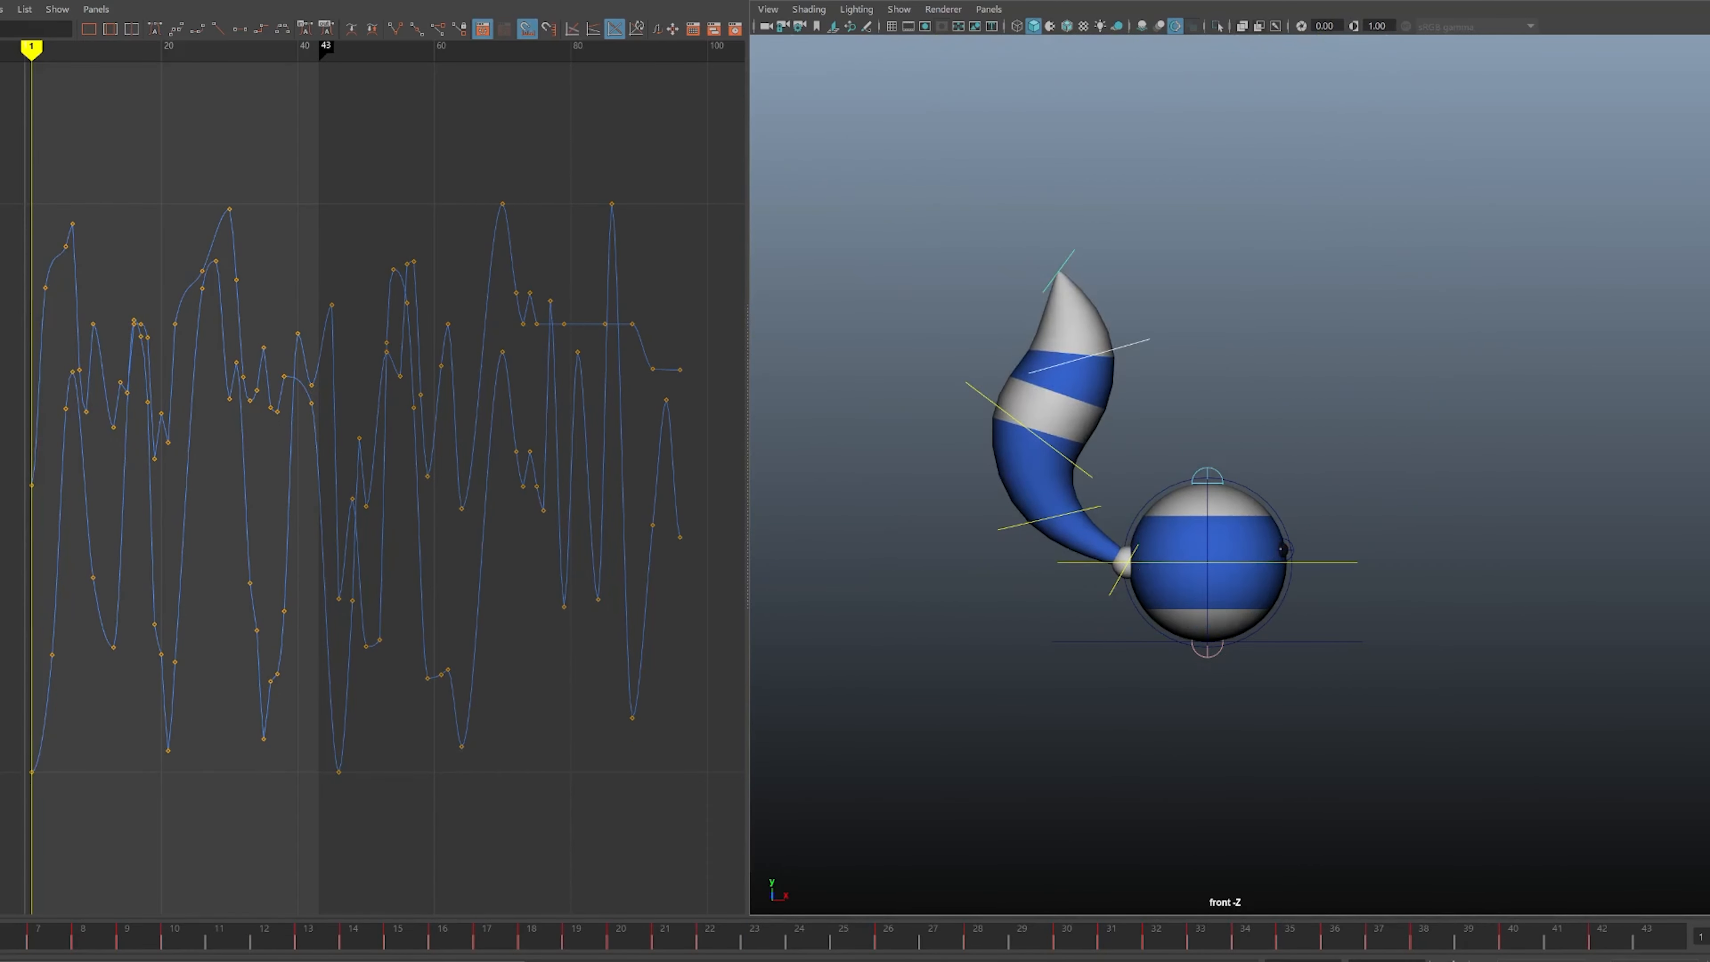
pyautogui.hotkey('alt', '1')
pyautogui.hotkey('alt', '1')
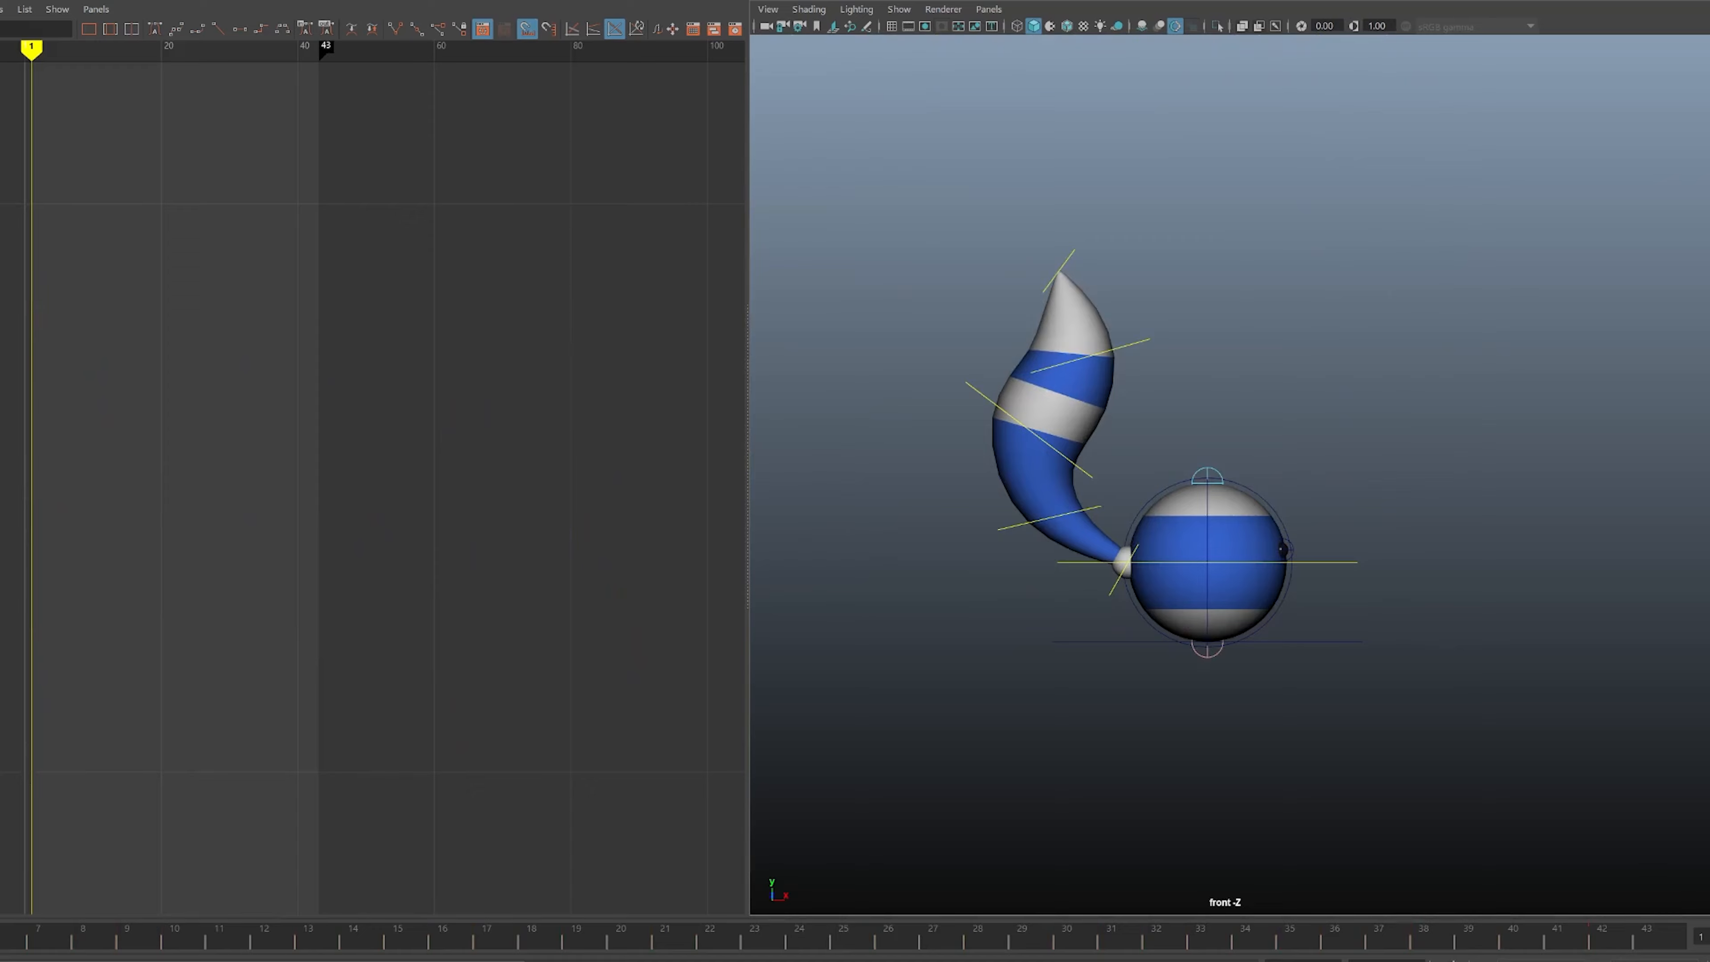
# - Select all the tail controls and highlight their rotation keys at frame 1
pyautogui.moveTo(1018, 222); pyautogui.dragTo(1171, 403)
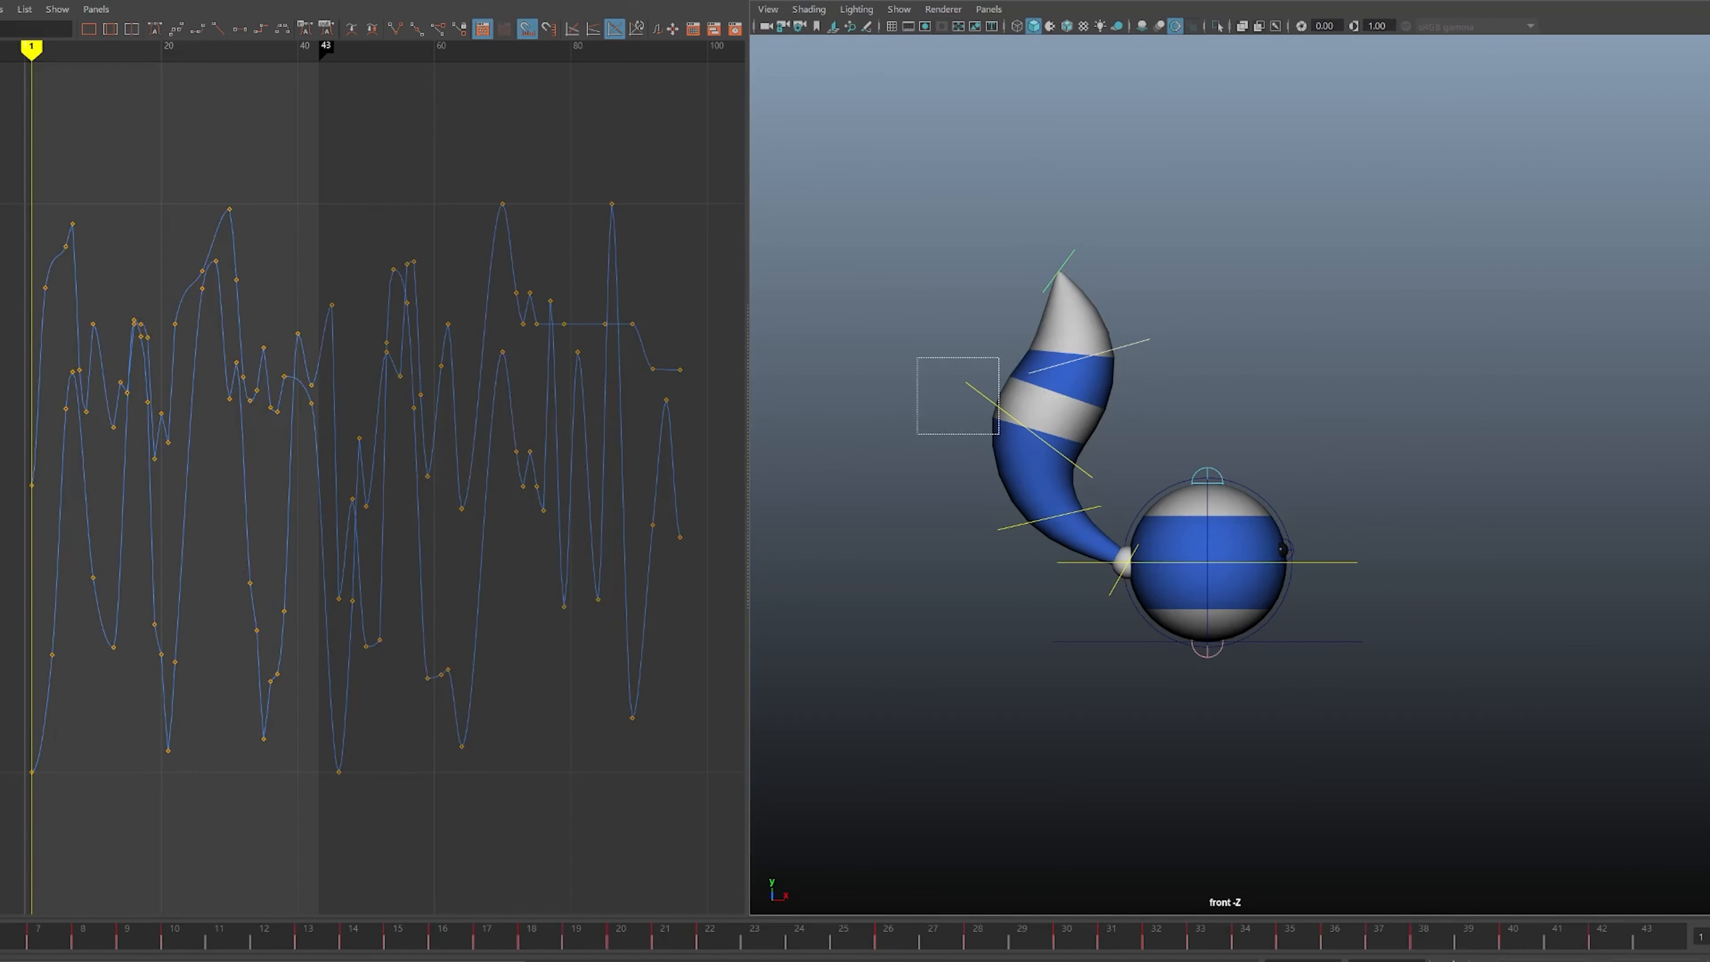
pyautogui.keyDown('shift'); pyautogui.moveTo(999, 434); pyautogui.dragTo(1000, 435); pyautogui.keyUp('shift')
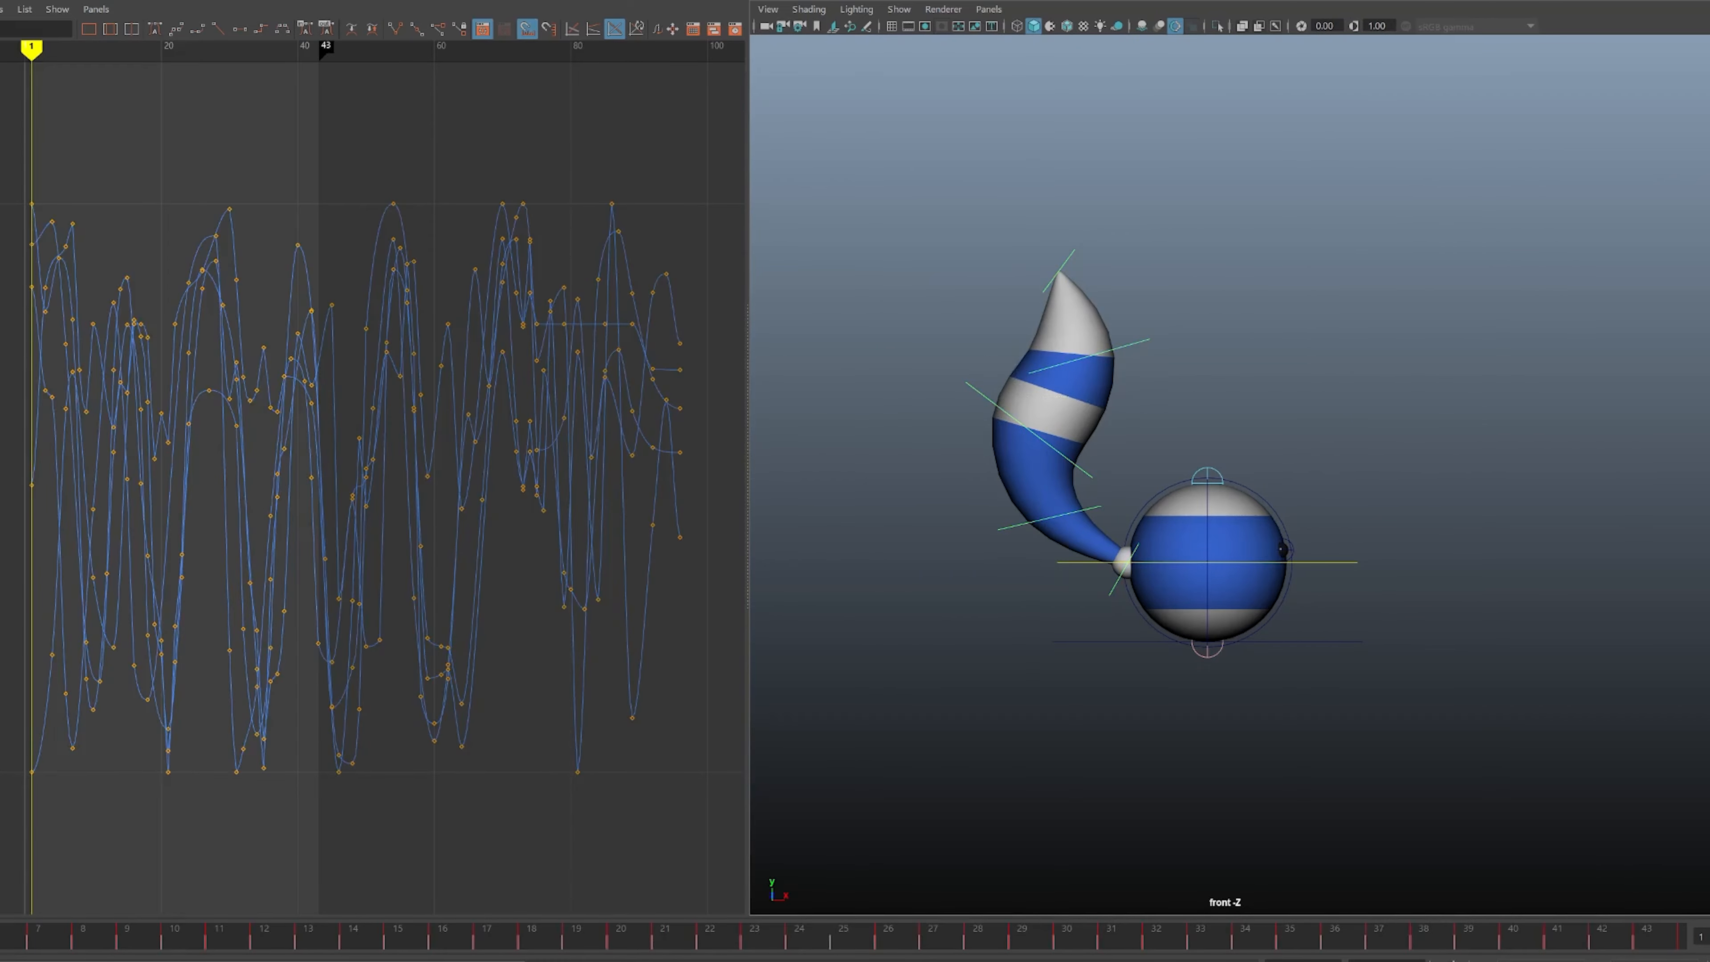
pyautogui.keyDown('alt'); pyautogui.moveTo(40, 465); pyautogui.dragTo(513, 498, button='middle'); pyautogui.keyUp('alt')
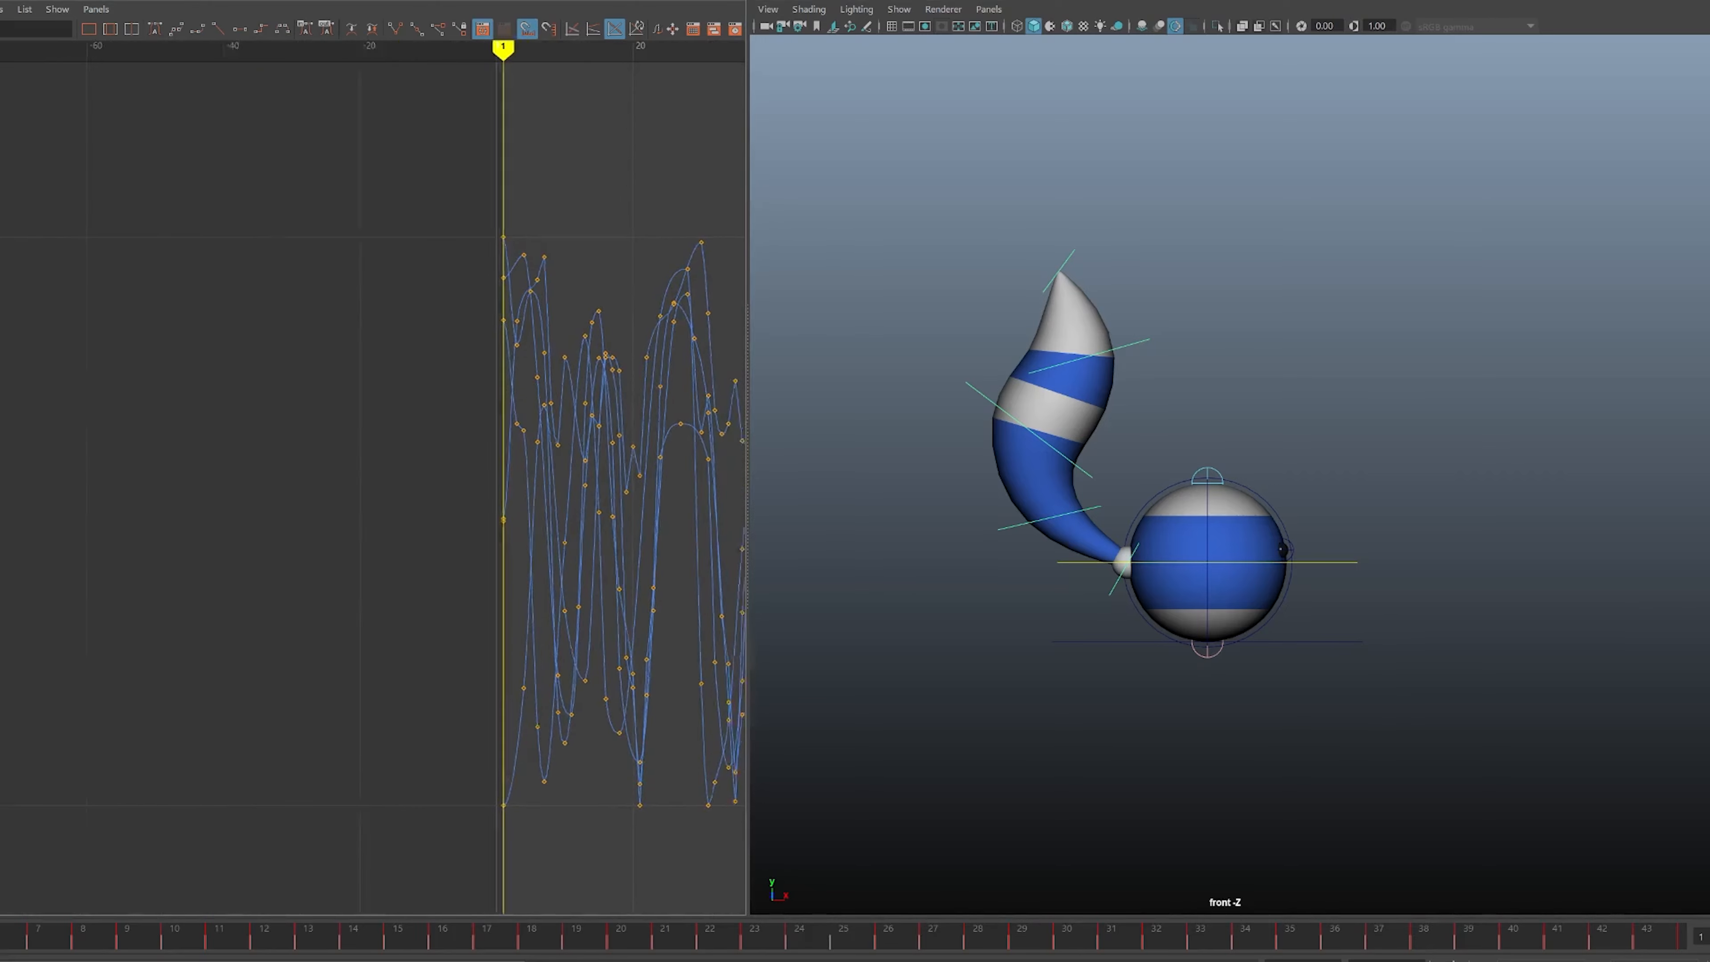
pyautogui.keyDown('alt'); pyautogui.keyDown('shift'); pyautogui.moveTo(464, 498); pyautogui.dragTo(673, 498, button='right'); pyautogui.keyUp('shift'); pyautogui.keyUp('alt')
pyautogui.press('e')
pyautogui.press('f')
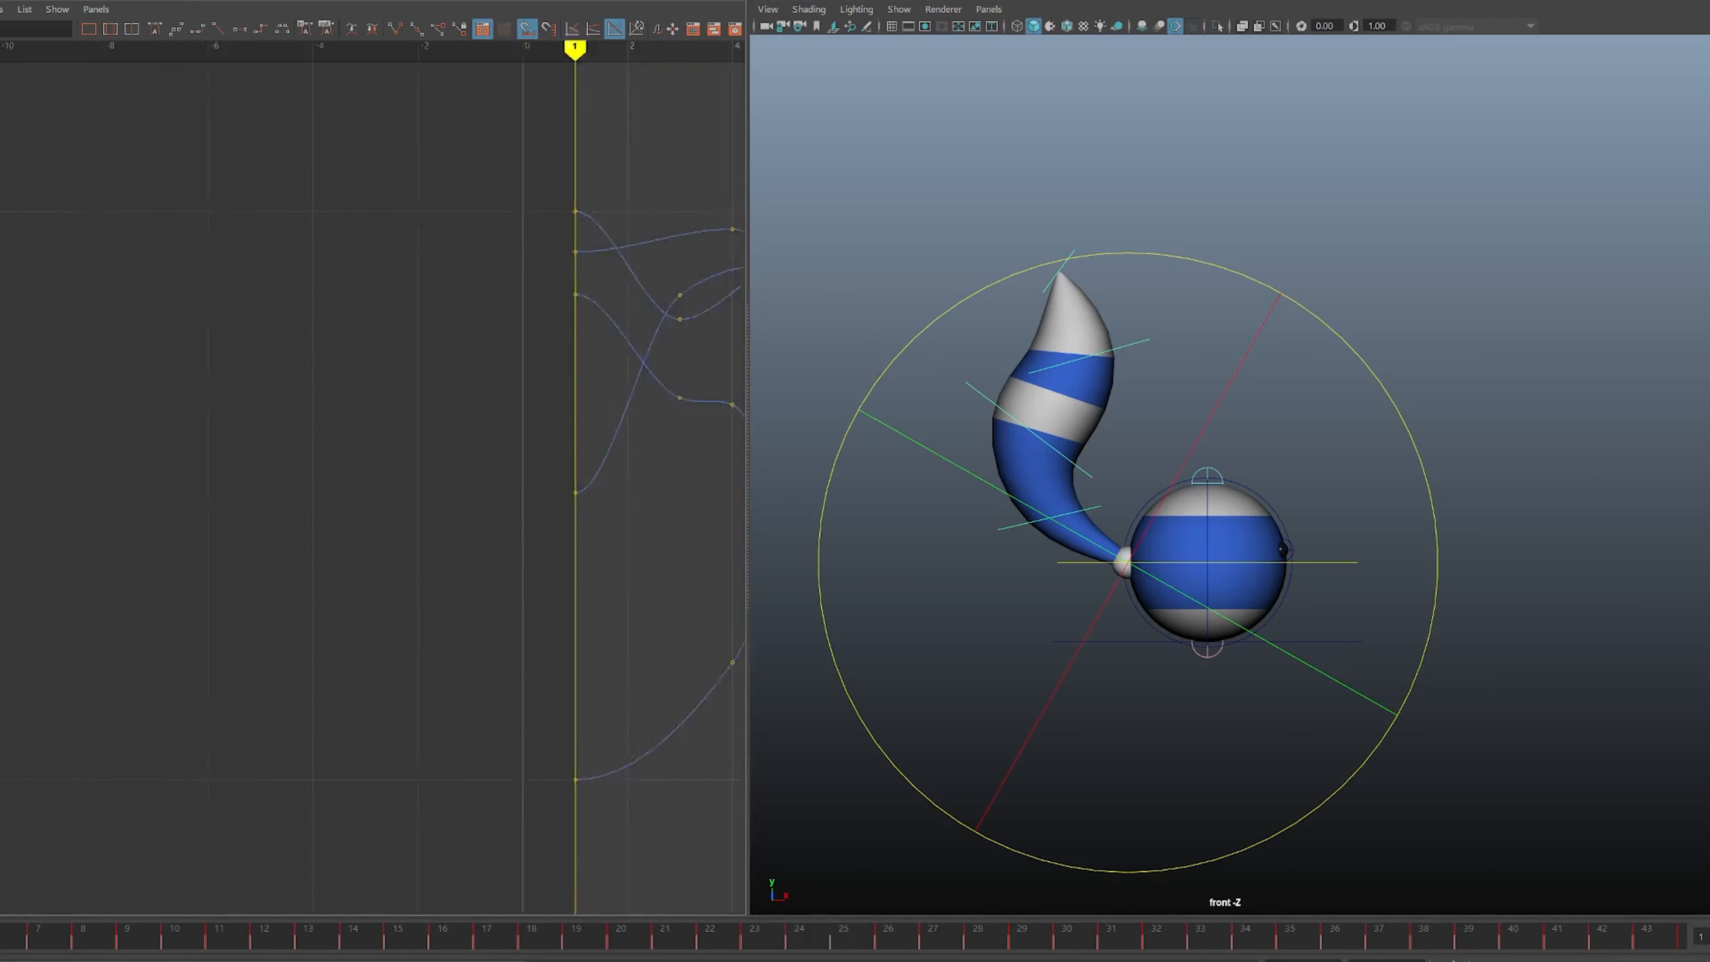
pyautogui.press('a')
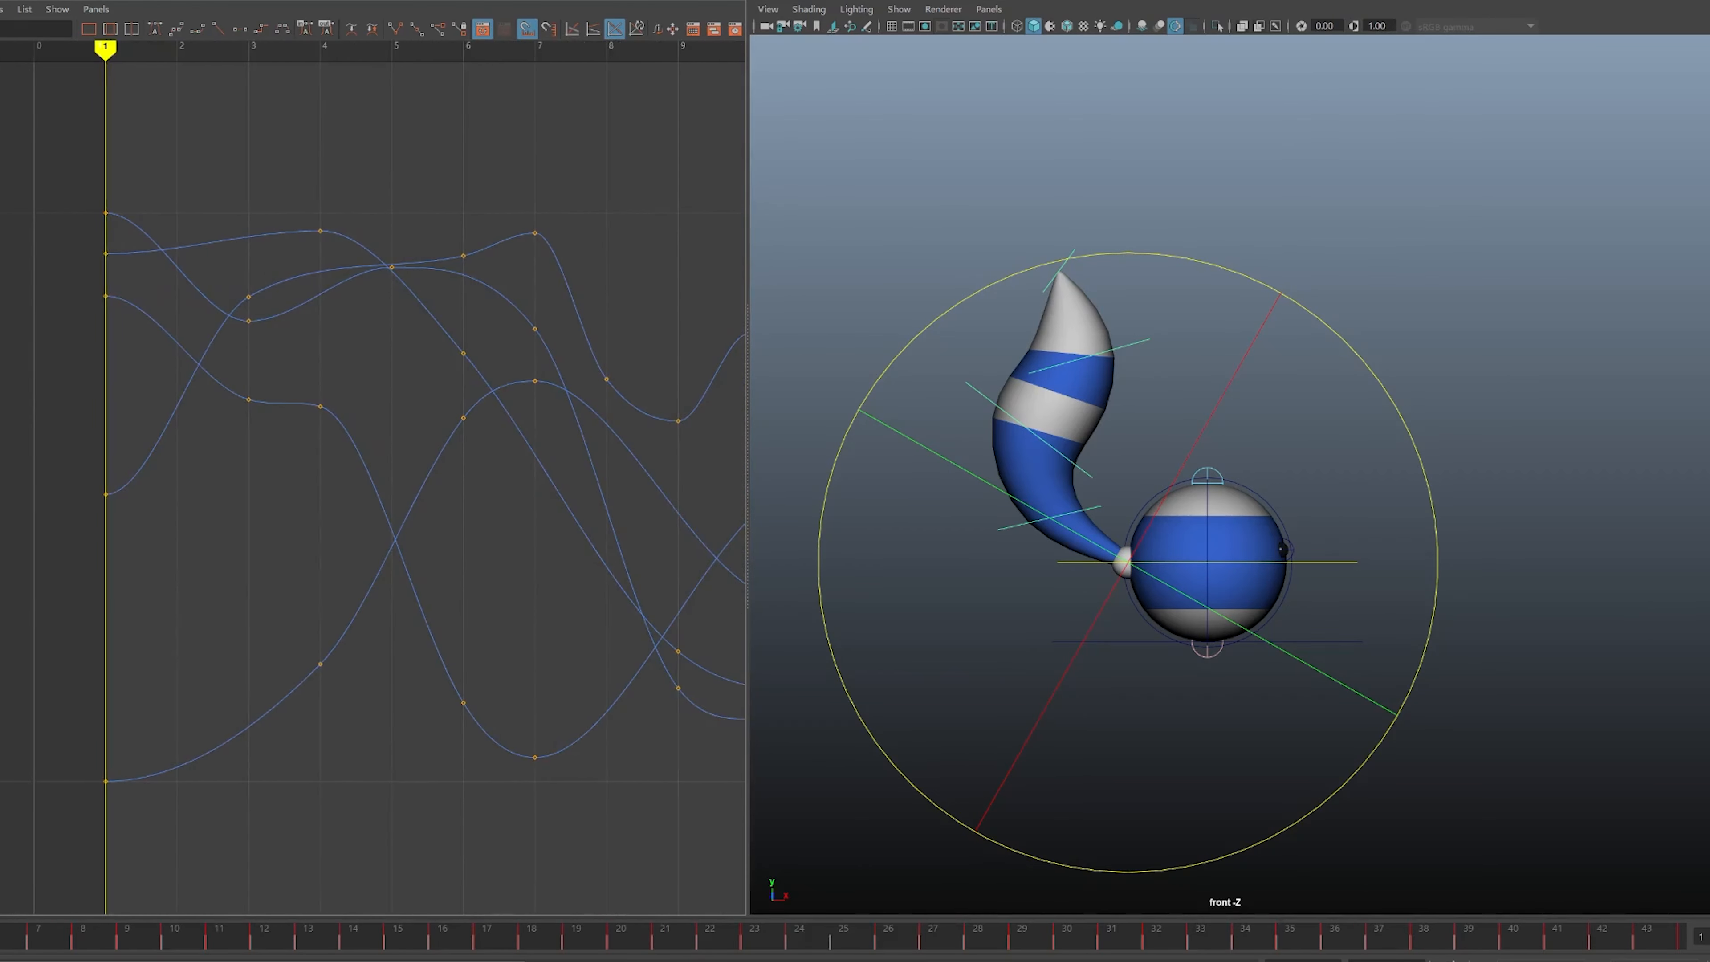
pyautogui.moveTo(84, 152); pyautogui.dragTo(137, 848)
pyautogui.press('f')
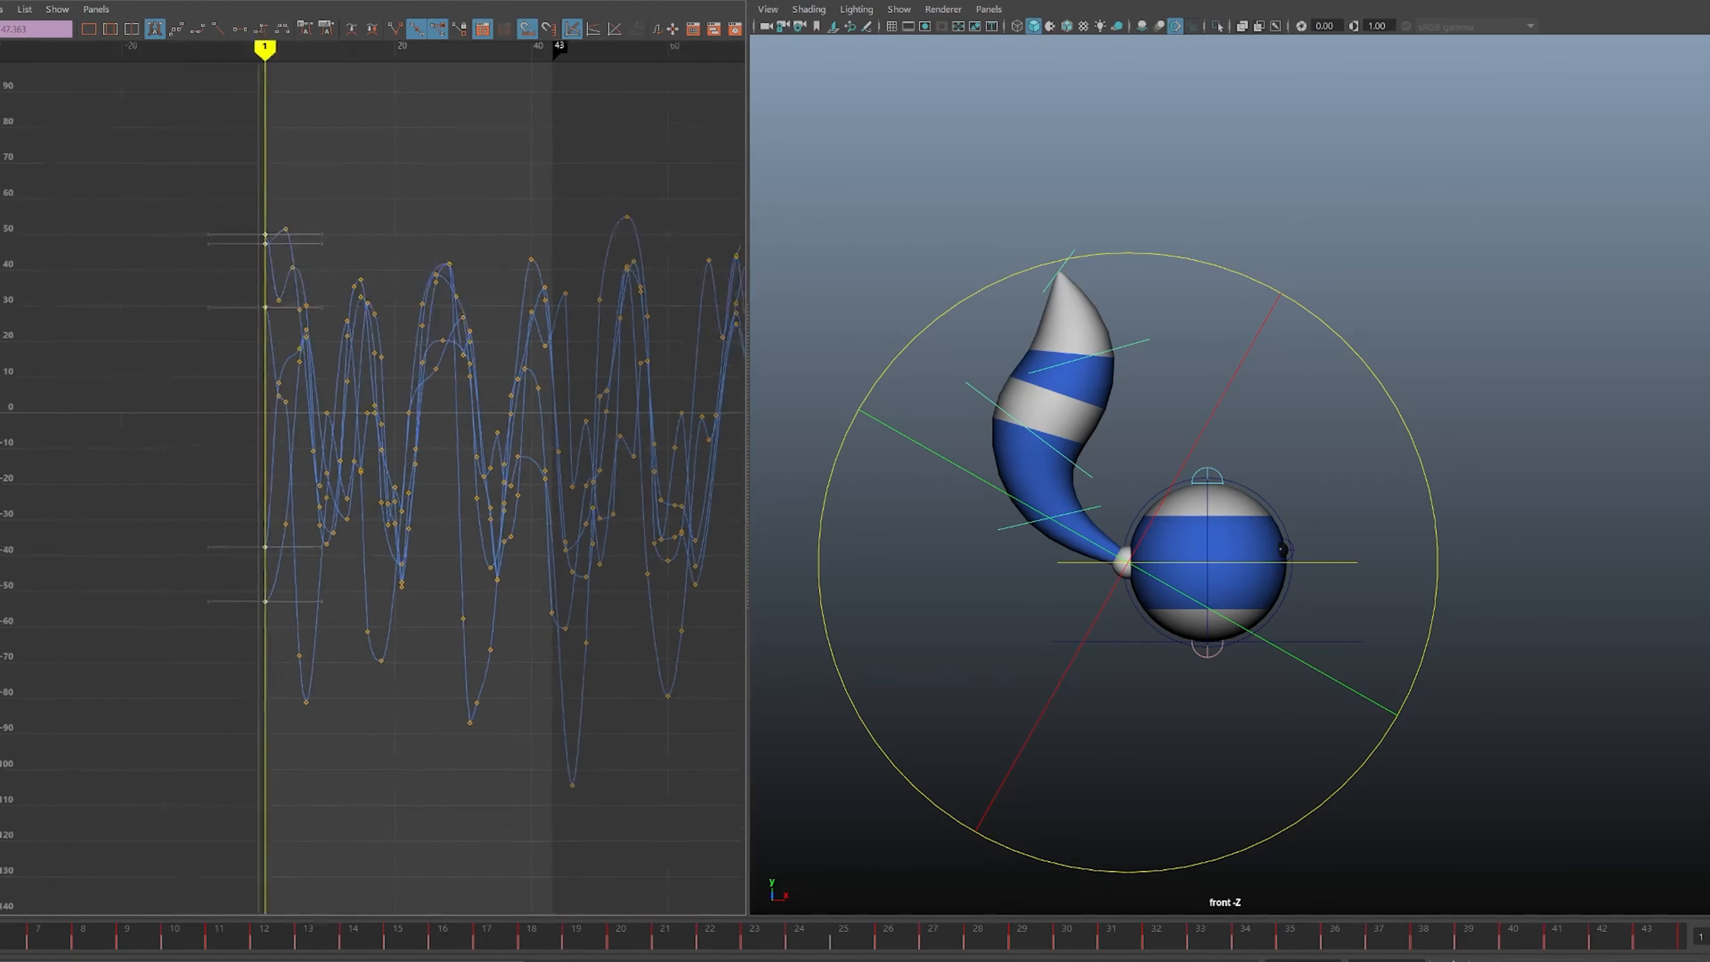
# - Examine the tail curves over the first 25 frames, highlighting a single control's curve and the keys at frame 3
pyautogui.keyDown('alt'); pyautogui.keyDown('shift'); pyautogui.moveTo(485, 471); pyautogui.dragTo(237, 471, button='middle'); pyautogui.keyUp('shift'); pyautogui.keyUp('alt')
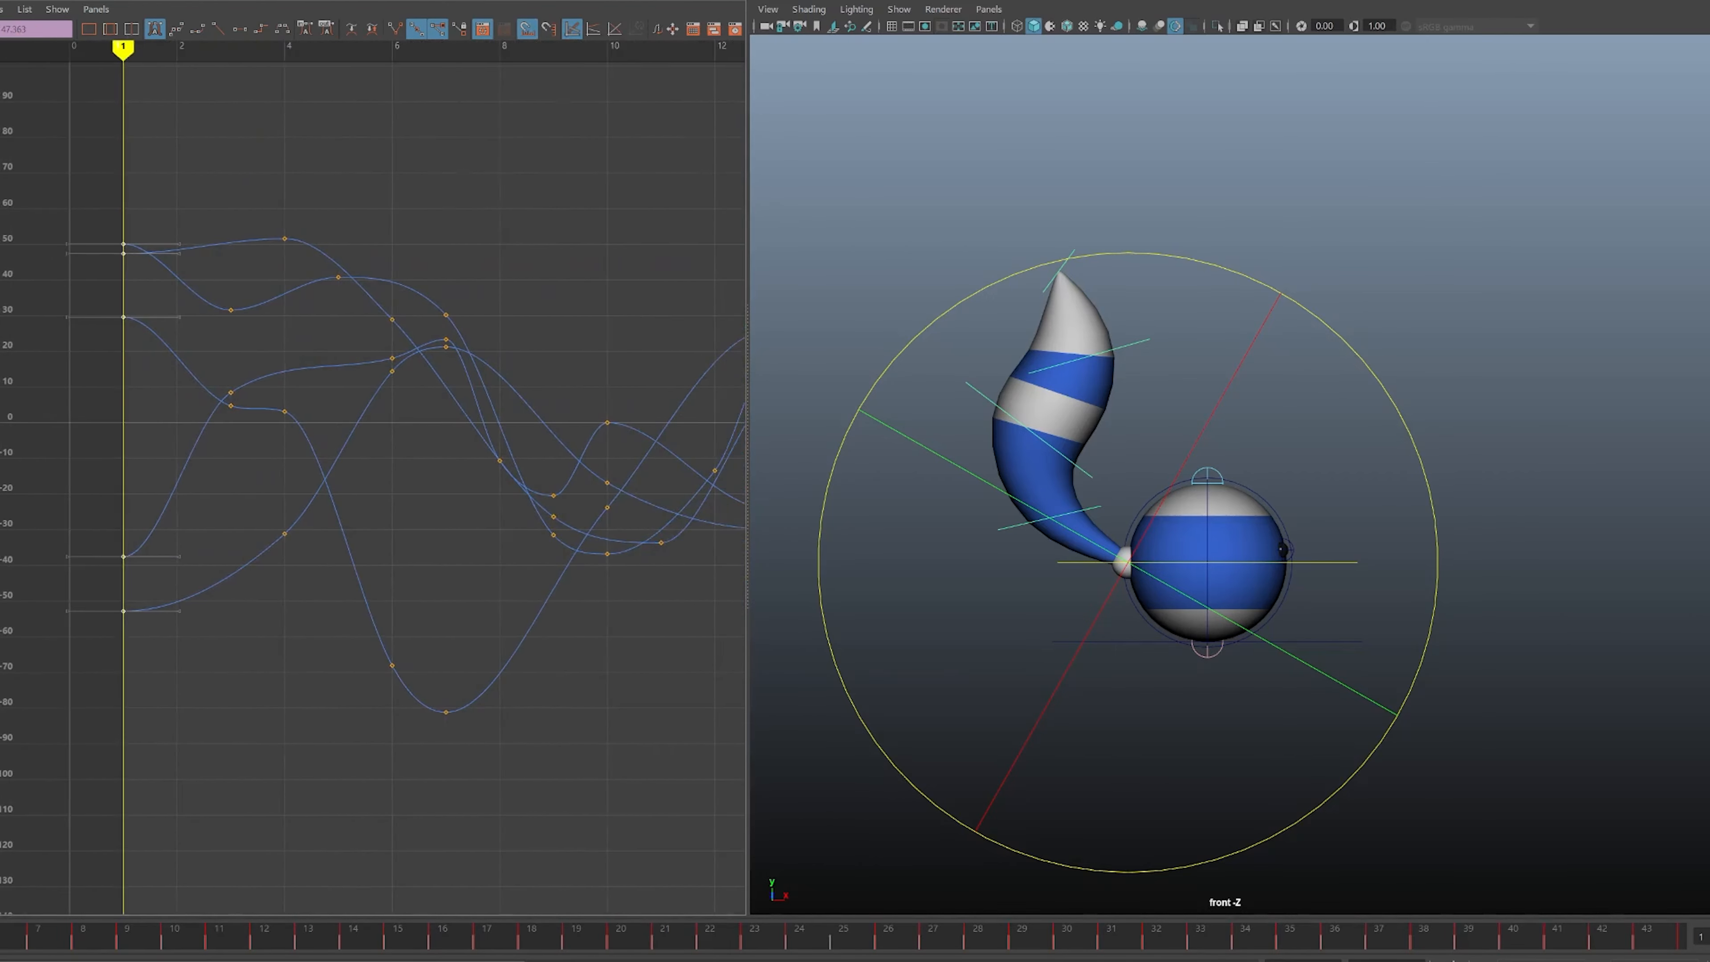
pyautogui.keyDown('alt'); pyautogui.keyDown('shift'); pyautogui.moveTo(372, 472); pyautogui.dragTo(323, 472, button='right'); pyautogui.keyUp('shift'); pyautogui.keyUp('alt')
pyautogui.keyDown('alt'); pyautogui.keyDown('shift'); pyautogui.moveTo(372, 472); pyautogui.dragTo(246, 471, button='middle'); pyautogui.keyUp('shift'); pyautogui.keyUp('alt')
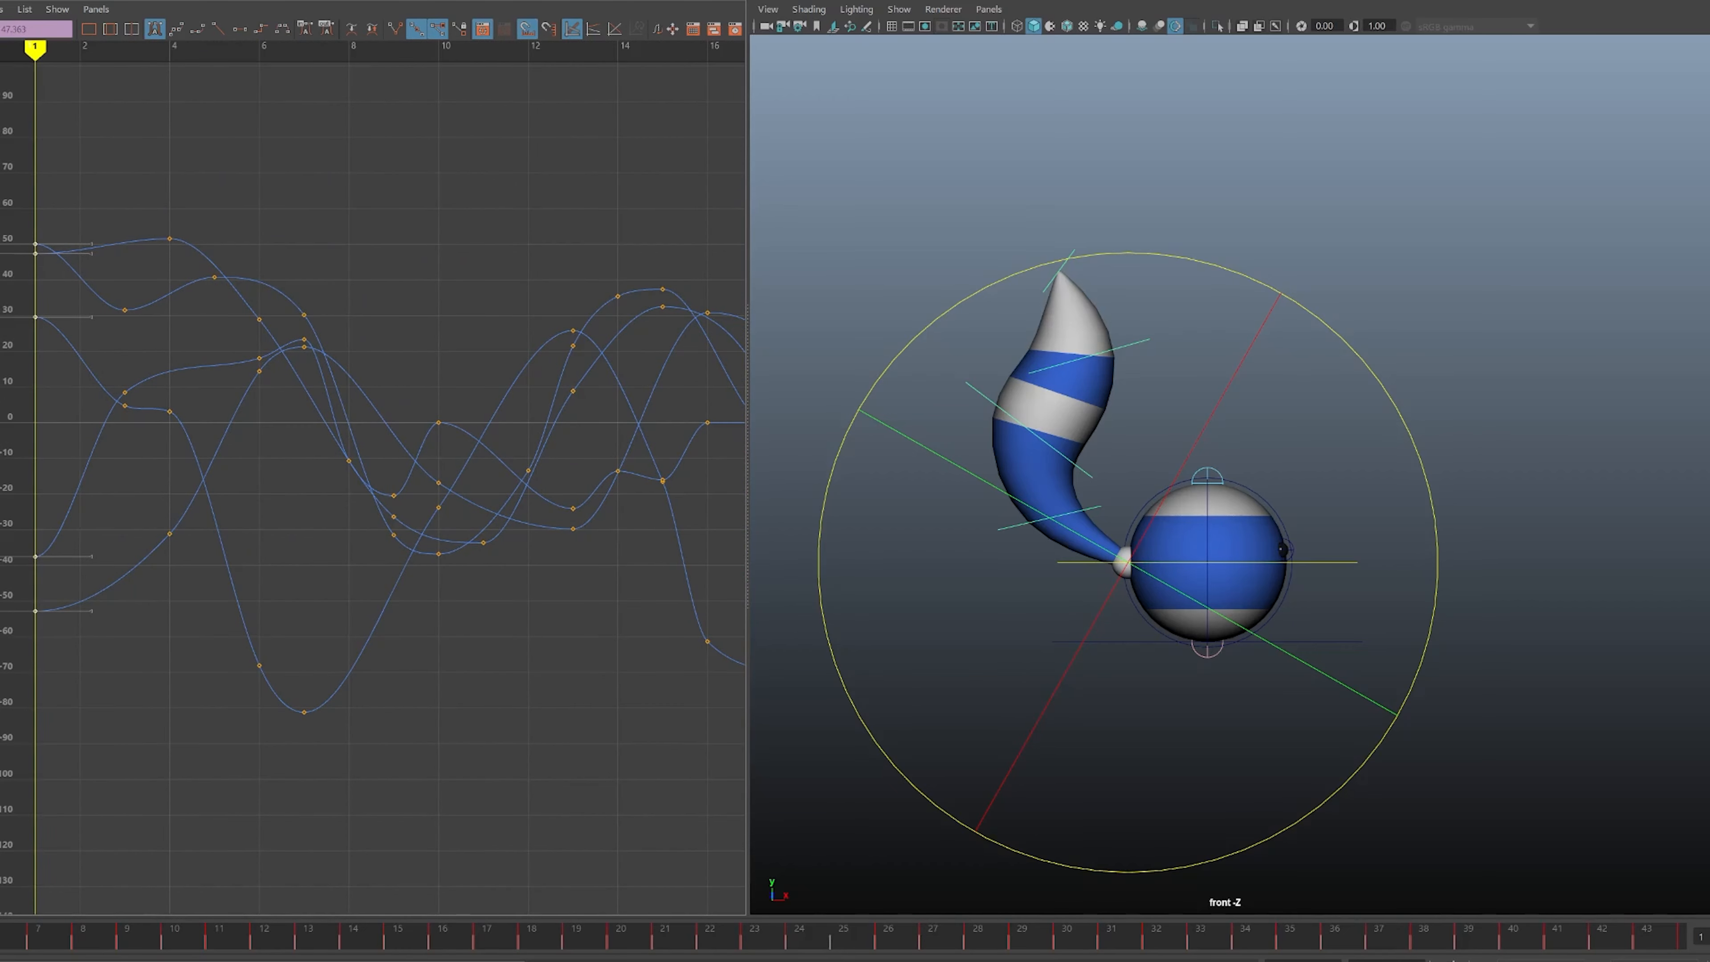
pyautogui.click(35, 317)
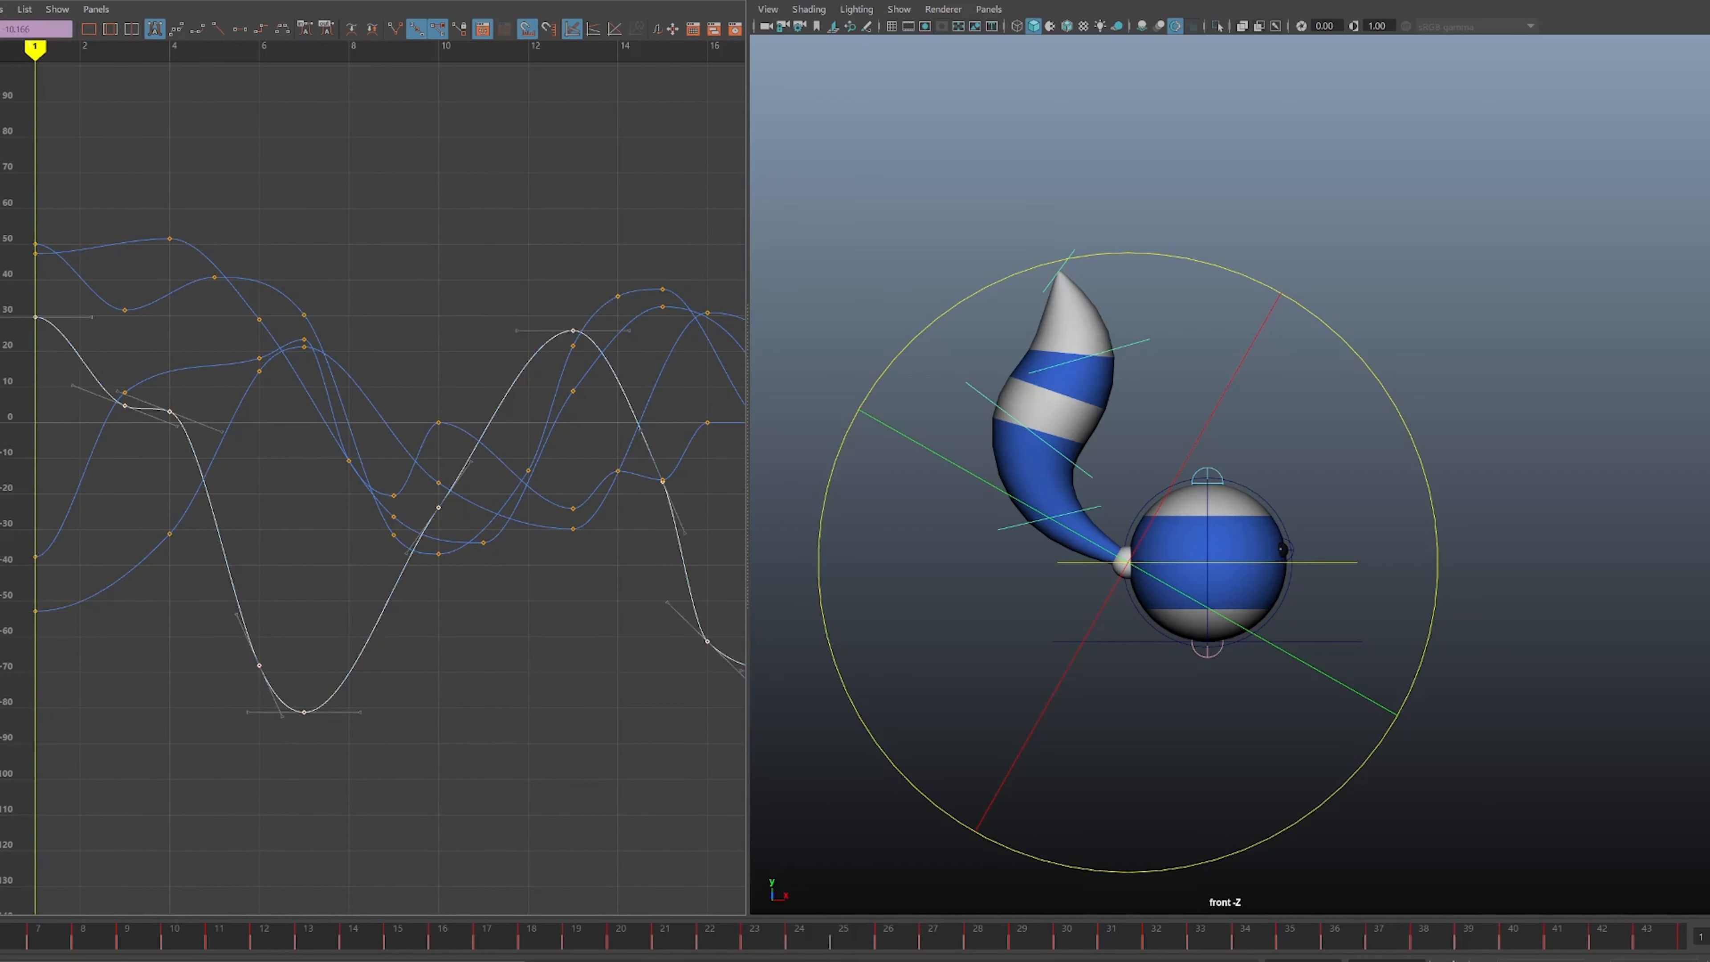
pyautogui.moveTo(107, 377); pyautogui.dragTo(168, 449)
pyautogui.keyDown('alt'); pyautogui.keyDown('shift'); pyautogui.moveTo(377, 471); pyautogui.dragTo(457, 472, button='middle'); pyautogui.keyUp('shift'); pyautogui.keyUp('alt')
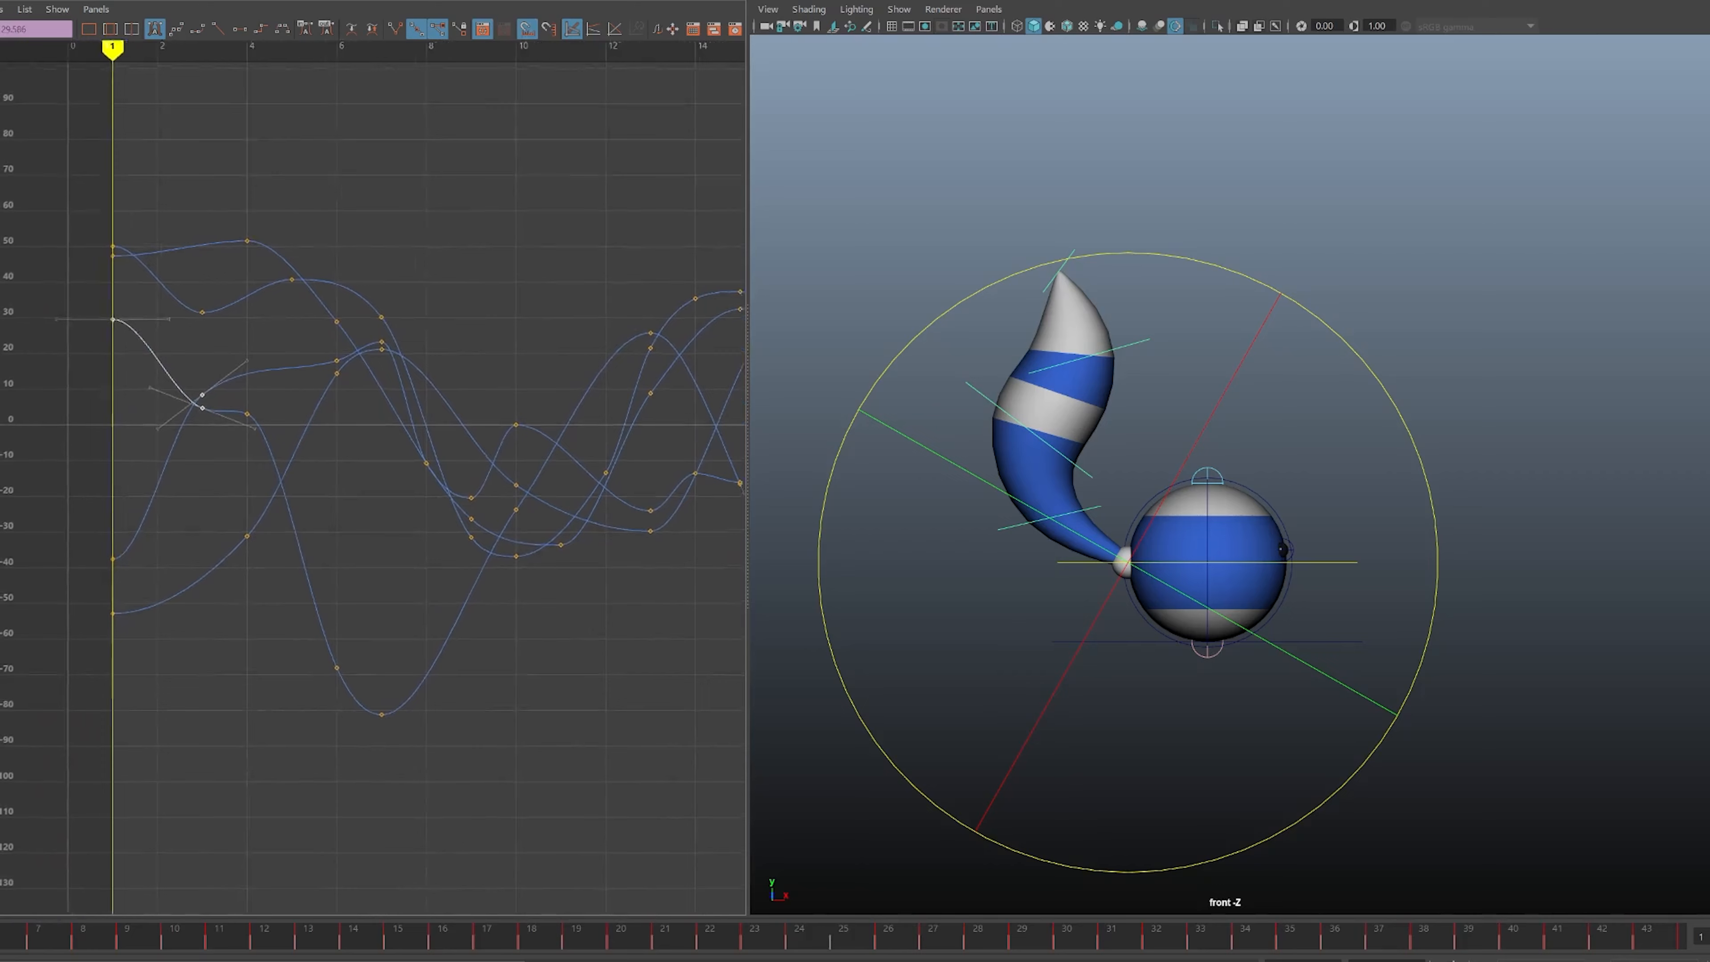
pyautogui.keyDown('alt'); pyautogui.keyDown('shift'); pyautogui.moveTo(456, 472); pyautogui.dragTo(404, 472, button='right'); pyautogui.keyUp('shift'); pyautogui.keyUp('alt')
pyautogui.keyDown('alt'); pyautogui.keyDown('shift'); pyautogui.moveTo(403, 472); pyautogui.dragTo(362, 472, button='middle'); pyautogui.keyUp('shift'); pyautogui.keyUp('alt')
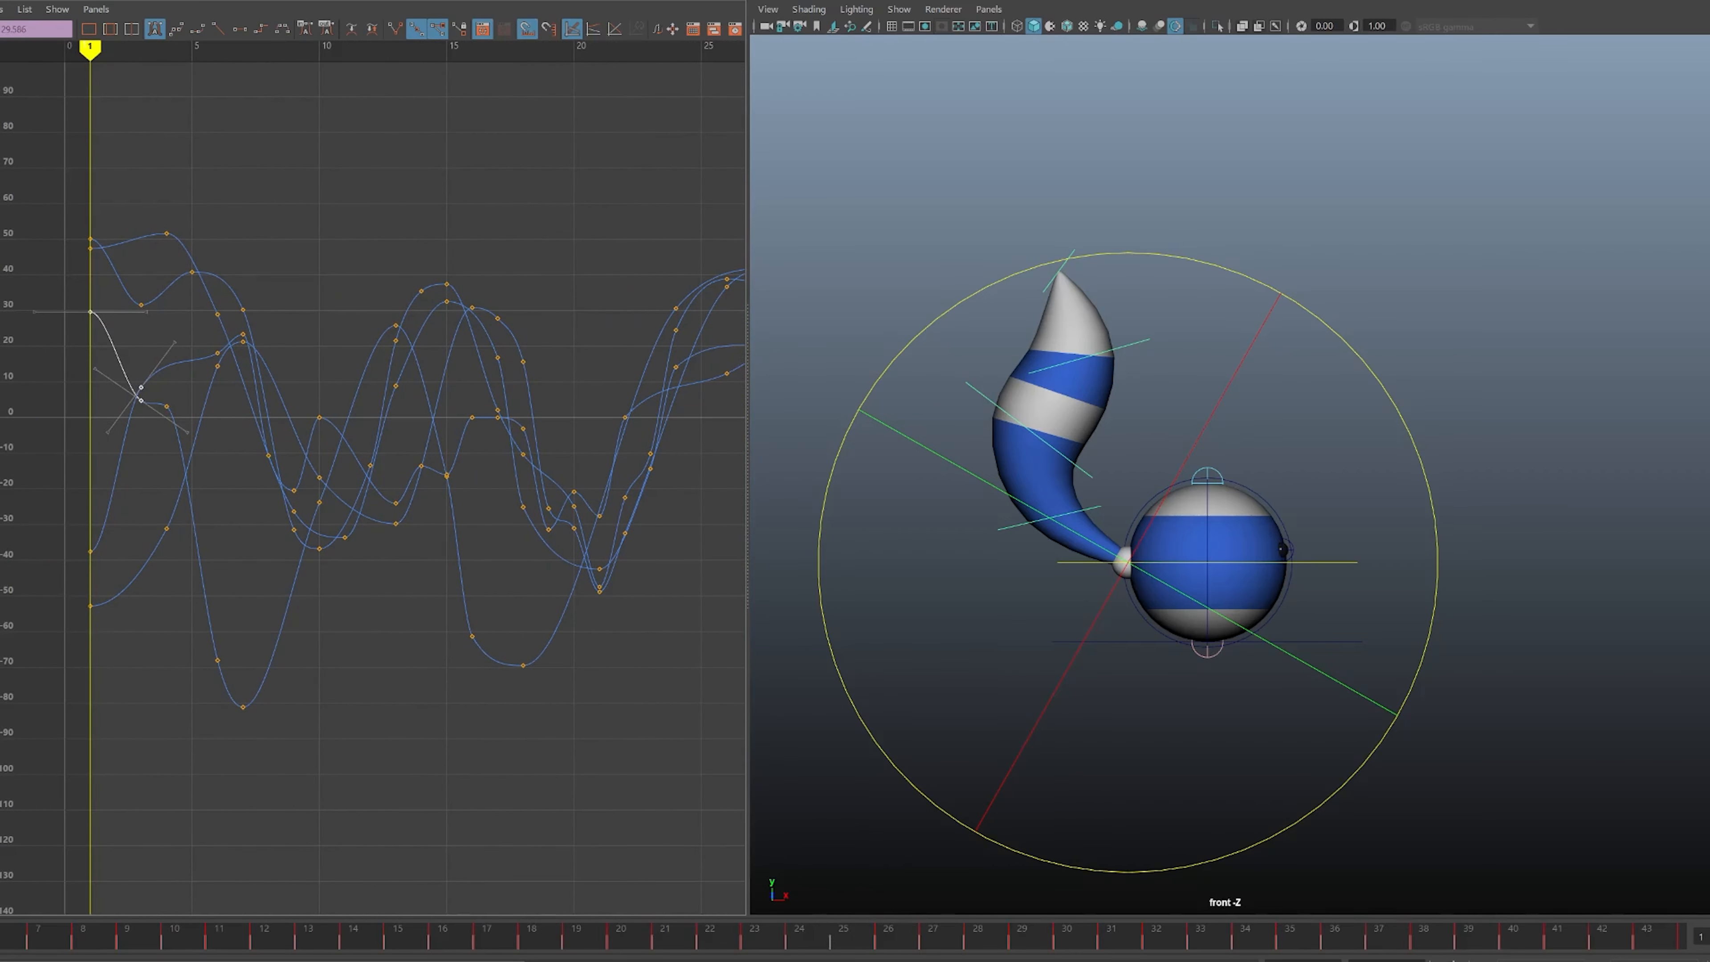
# - Step through frames 1 to 4 to compare the tail poses, and return to frame 1
pyautogui.hotkey('alt', '.')
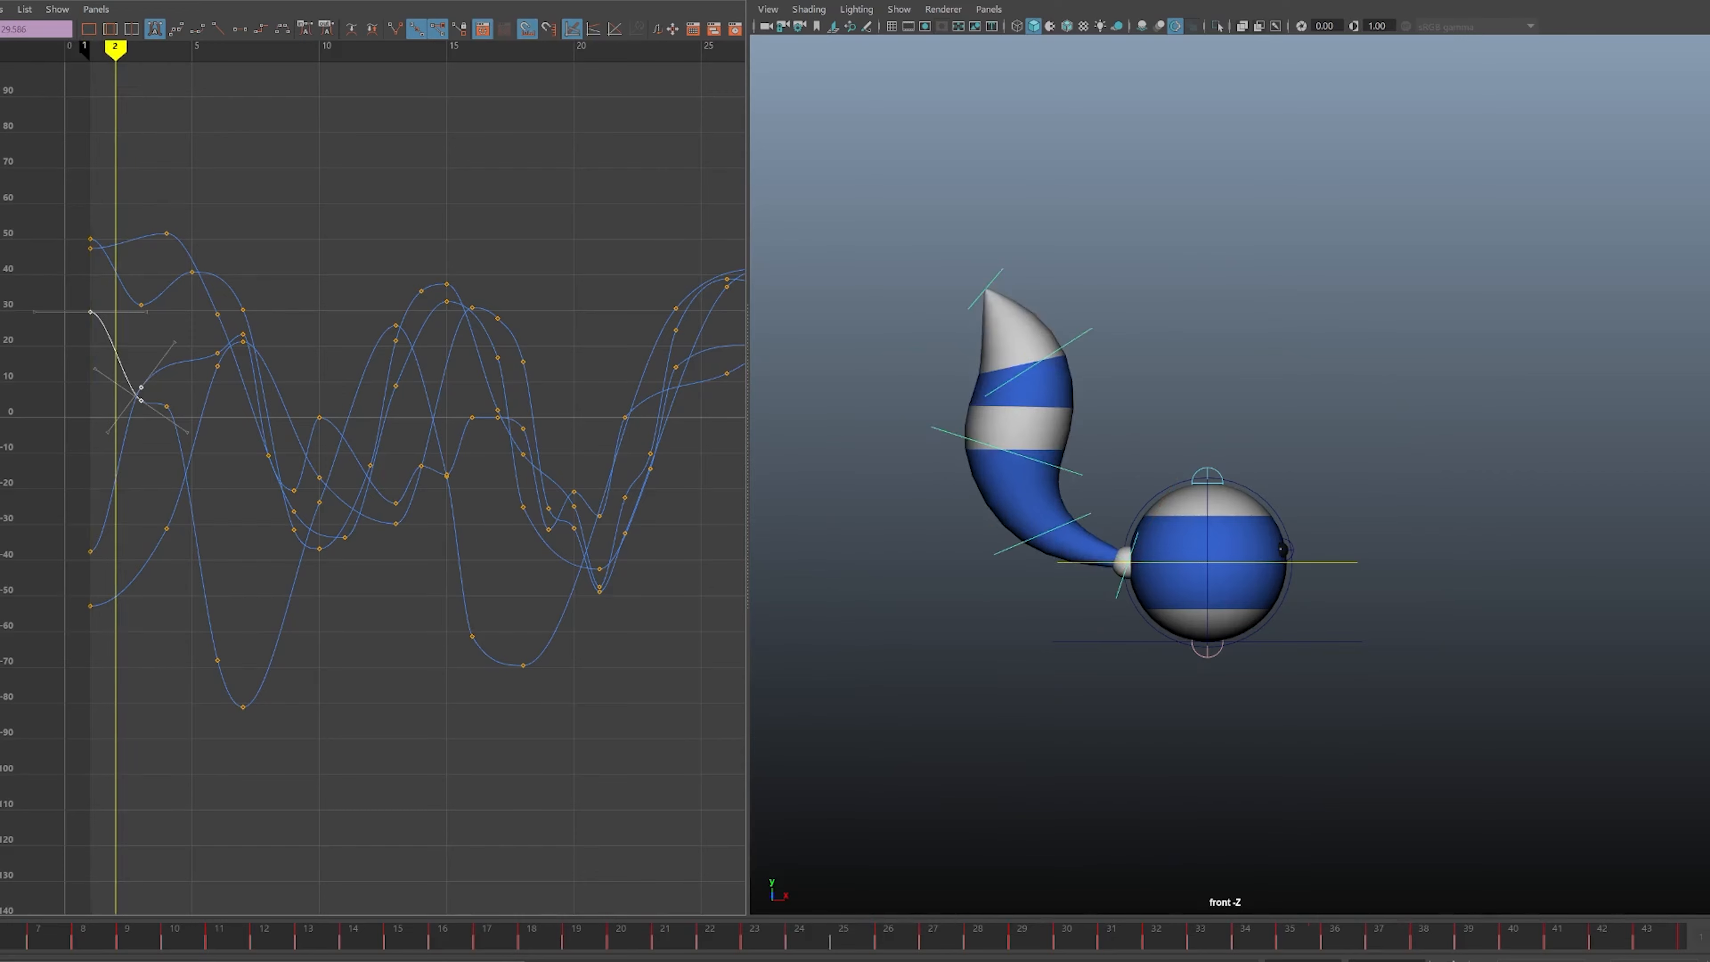
pyautogui.hotkey('alt', '.')
pyautogui.hotkey('alt', '.')
pyautogui.hotkey('alt', ',')
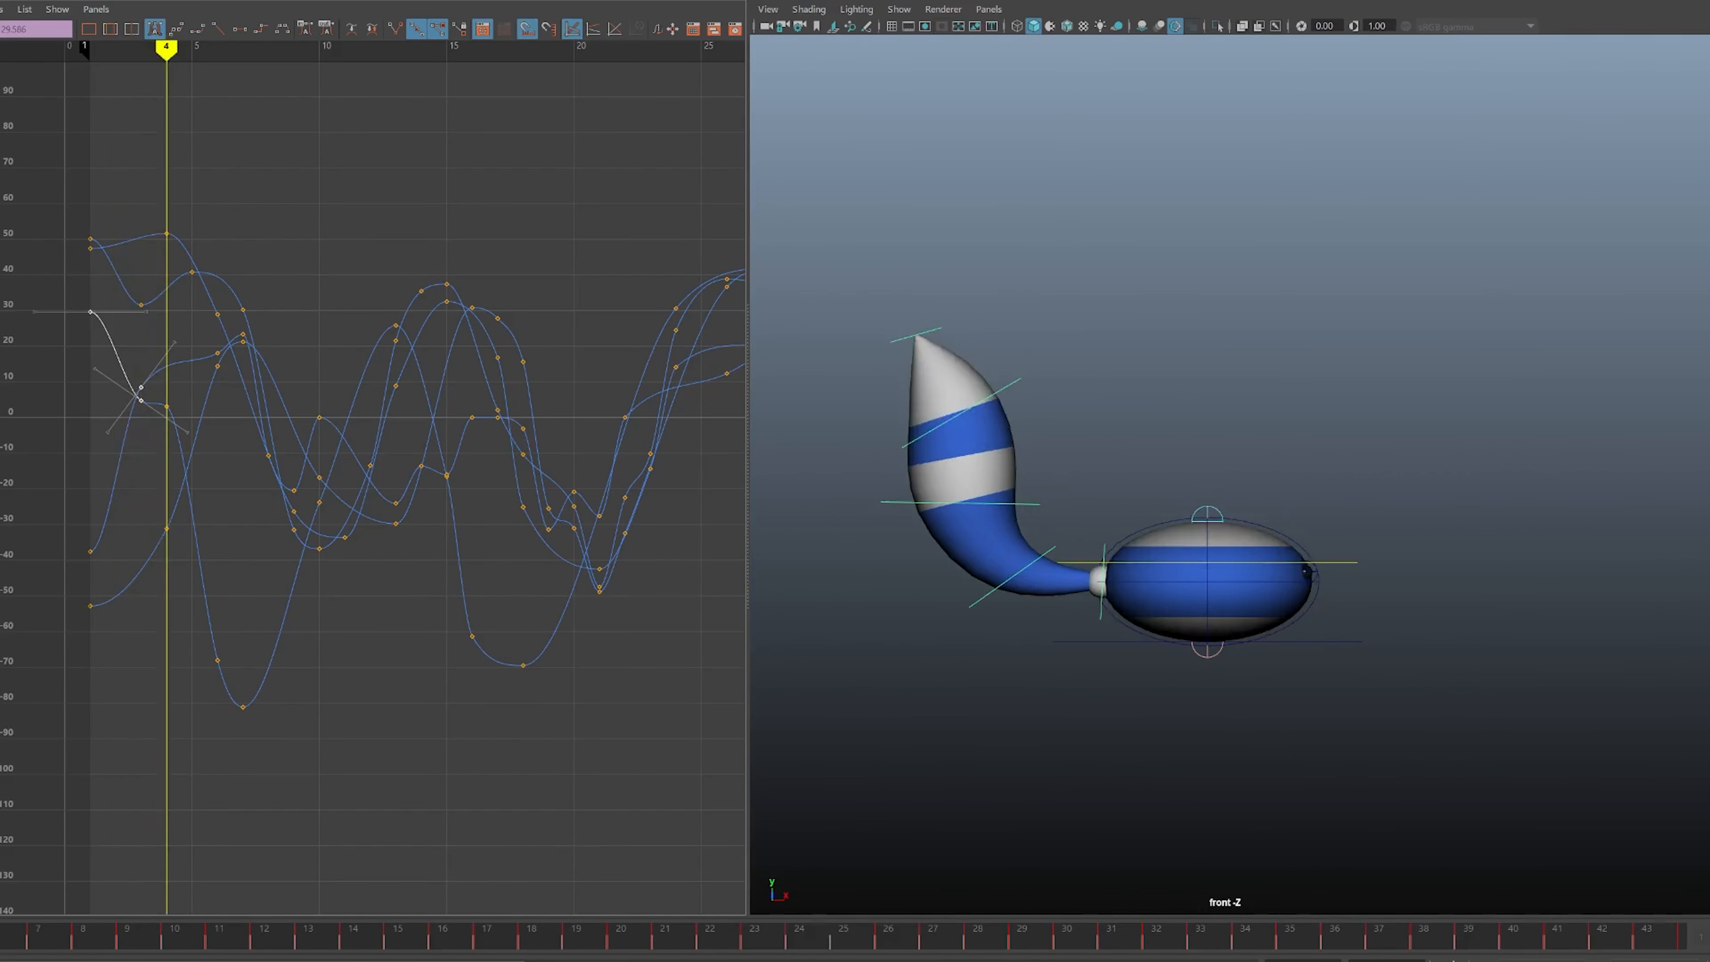
pyautogui.press('e')
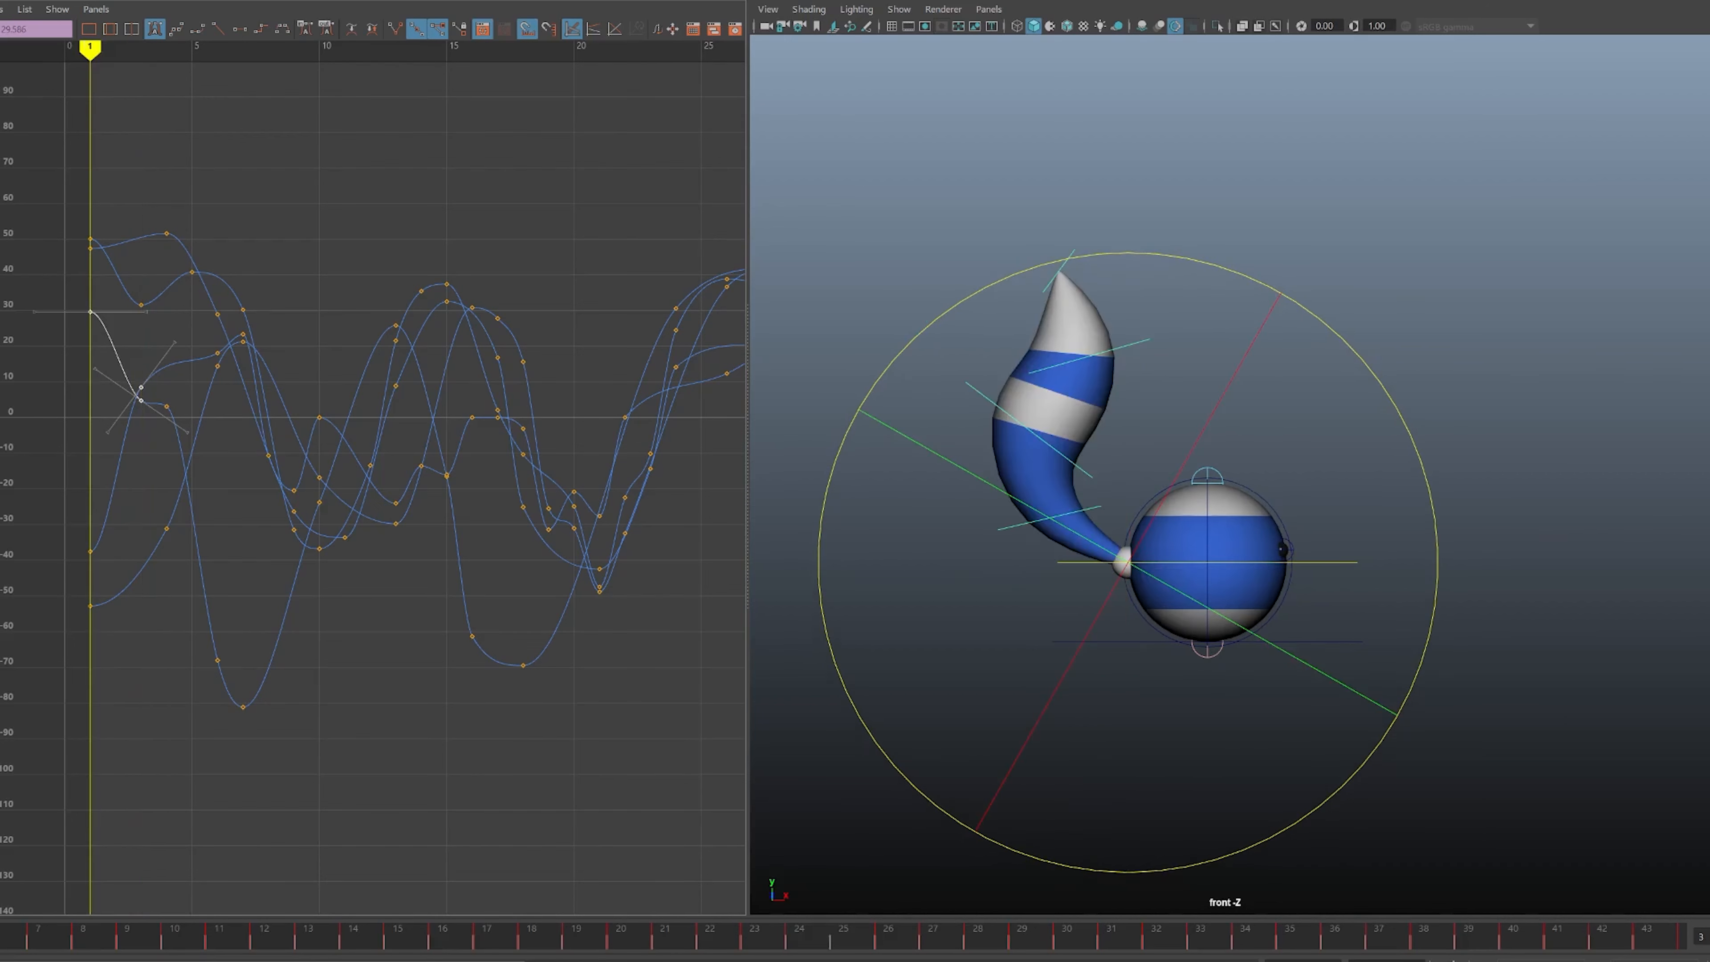
# - Examine the normalized tail curves closely between frames 1 and 5
pyautogui.keyDown('alt'); pyautogui.keyDown('shift'); pyautogui.moveTo(58, 418); pyautogui.dragTo(101, 418, button='right'); pyautogui.keyUp('shift'); pyautogui.keyUp('alt')
pyautogui.keyDown('alt'); pyautogui.moveTo(377, 471); pyautogui.dragTo(505, 487, button='middle'); pyautogui.keyUp('alt')
pyautogui.press('3')
pyautogui.keyDown('alt'); pyautogui.keyDown('shift'); pyautogui.moveTo(337, 485); pyautogui.dragTo(573, 485, button='right'); pyautogui.keyUp('shift'); pyautogui.keyUp('alt')
pyautogui.keyDown('alt'); pyautogui.keyDown('shift'); pyautogui.moveTo(203, 472); pyautogui.dragTo(438, 472, button='middle'); pyautogui.keyUp('shift'); pyautogui.keyUp('alt')
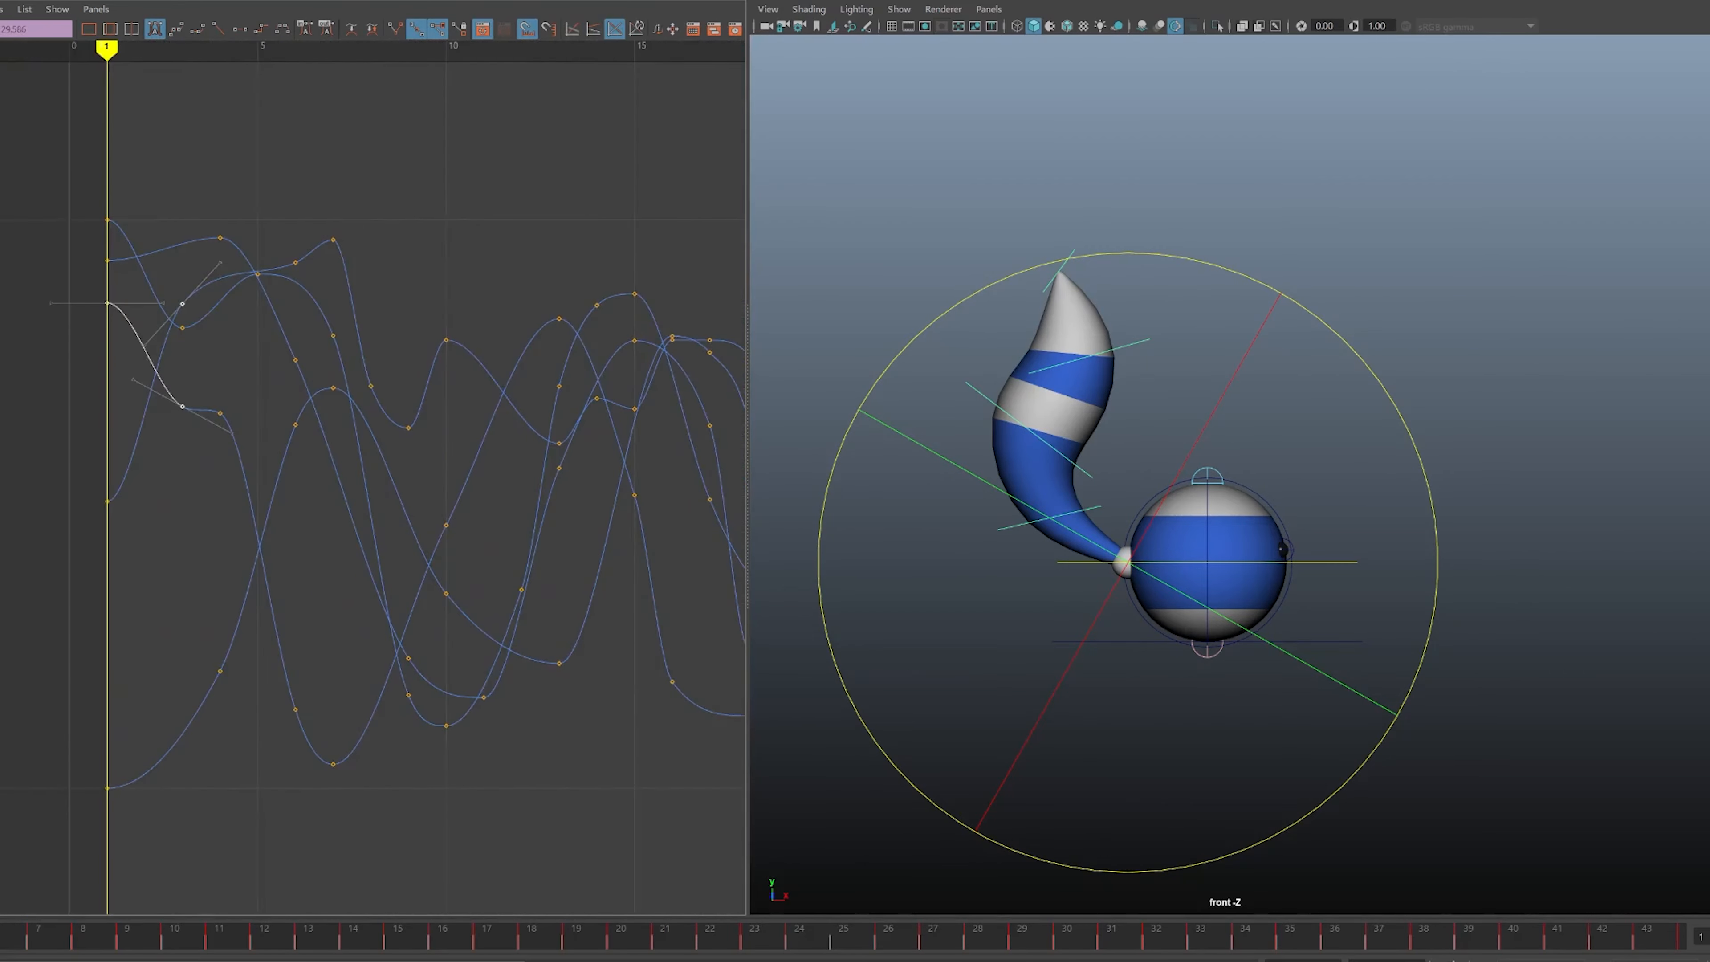
pyautogui.keyDown('alt'); pyautogui.keyDown('shift'); pyautogui.moveTo(121, 472); pyautogui.dragTo(356, 471, button='right'); pyautogui.keyUp('shift'); pyautogui.keyUp('alt')
pyautogui.keyDown('alt'); pyautogui.keyDown('shift'); pyautogui.moveTo(303, 472); pyautogui.dragTo(369, 471, button='middle'); pyautogui.keyUp('shift'); pyautogui.keyUp('alt')
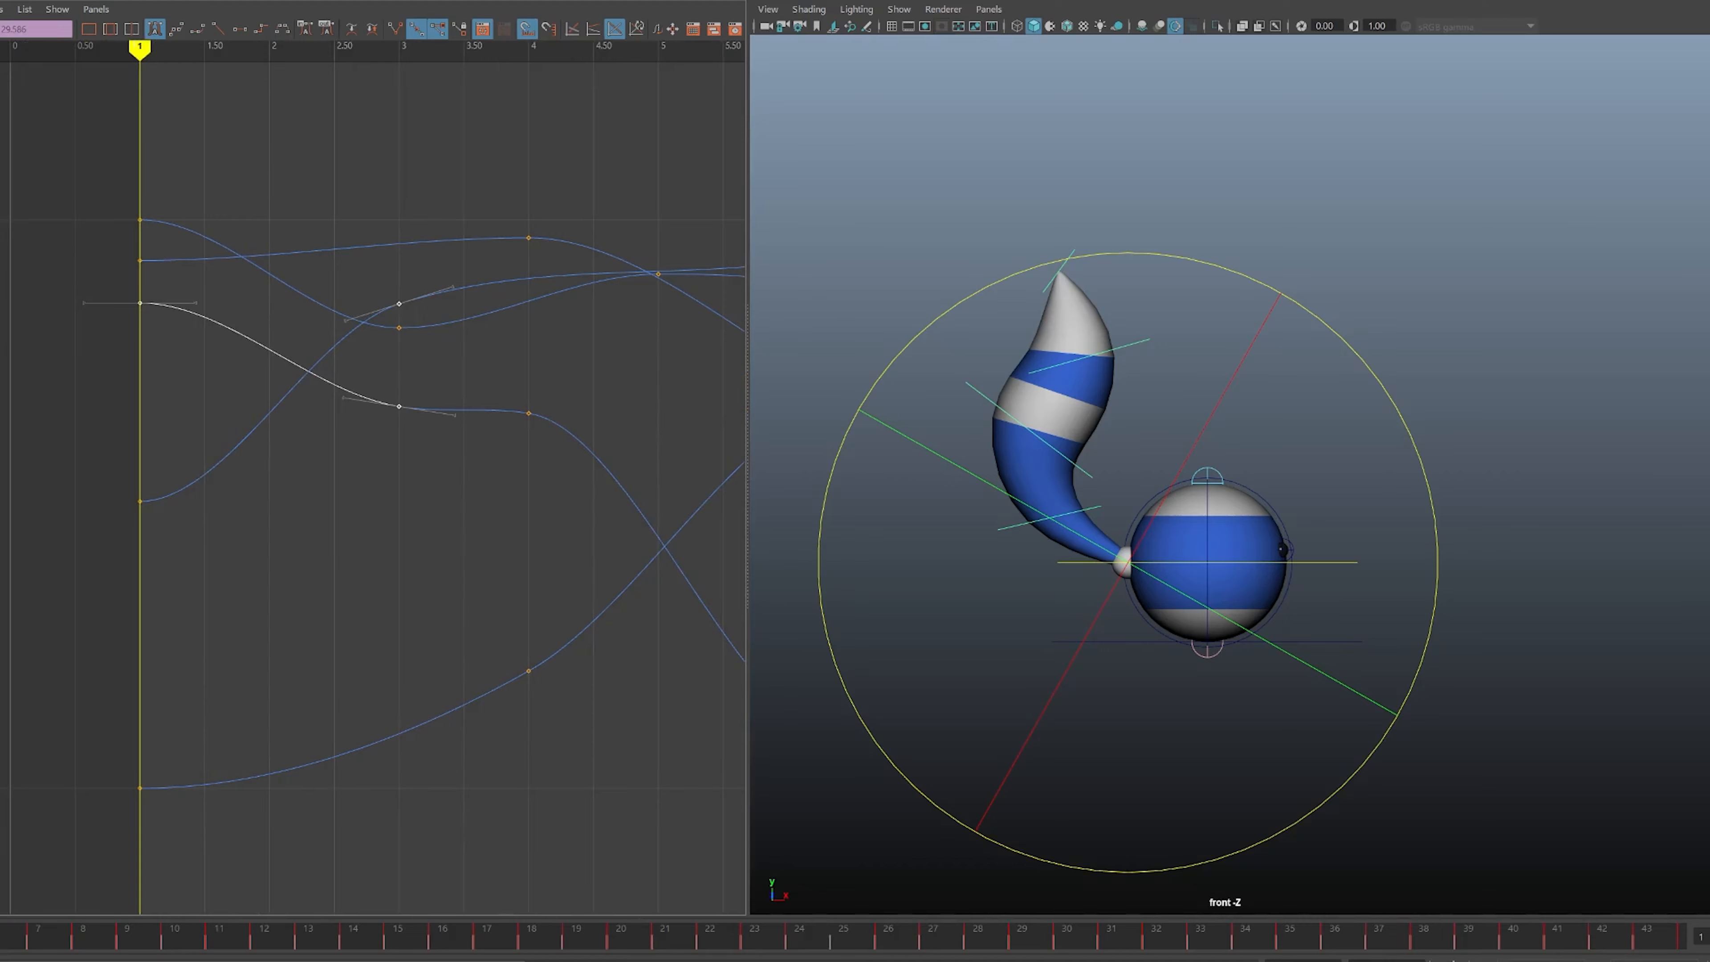
# - At frame 3, rotate the two tail controls nearest the tip clockwise so the tip points up and toward the ball
pyautogui.press('.')
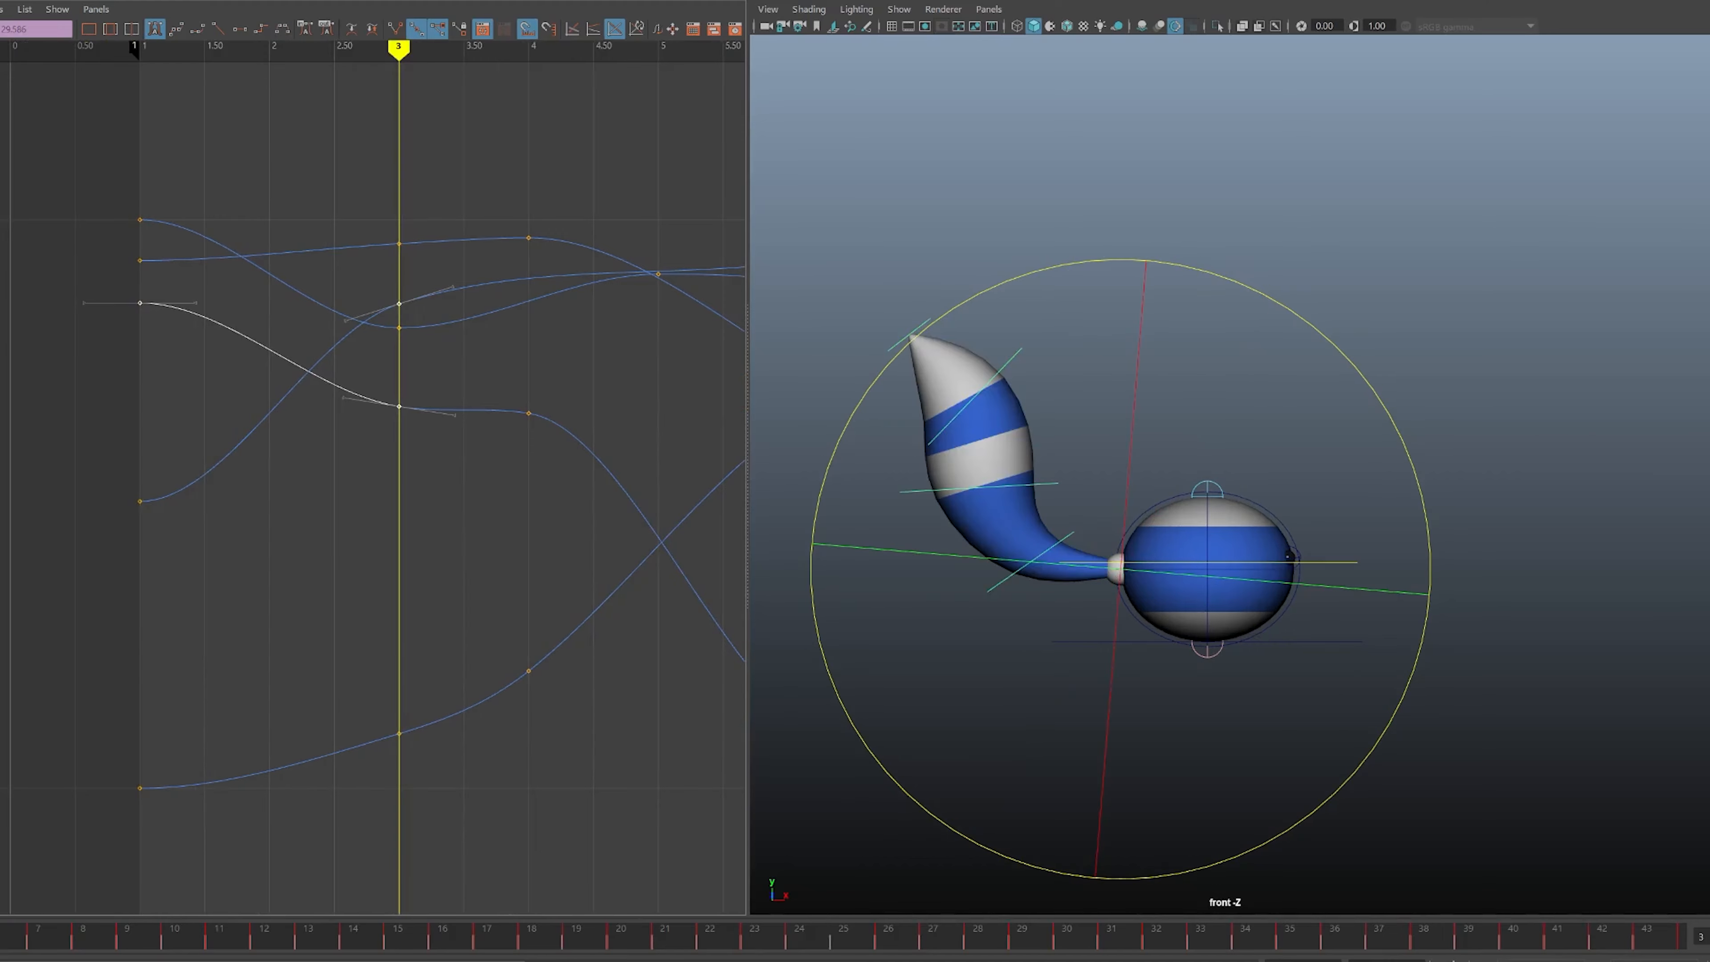
pyautogui.keyDown('alt'); pyautogui.moveTo(400, 472); pyautogui.dragTo(336, 466, button='middle'); pyautogui.keyUp('alt')
pyautogui.click(1145, 405)
pyautogui.moveTo(813, 273); pyautogui.dragTo(1076, 419)
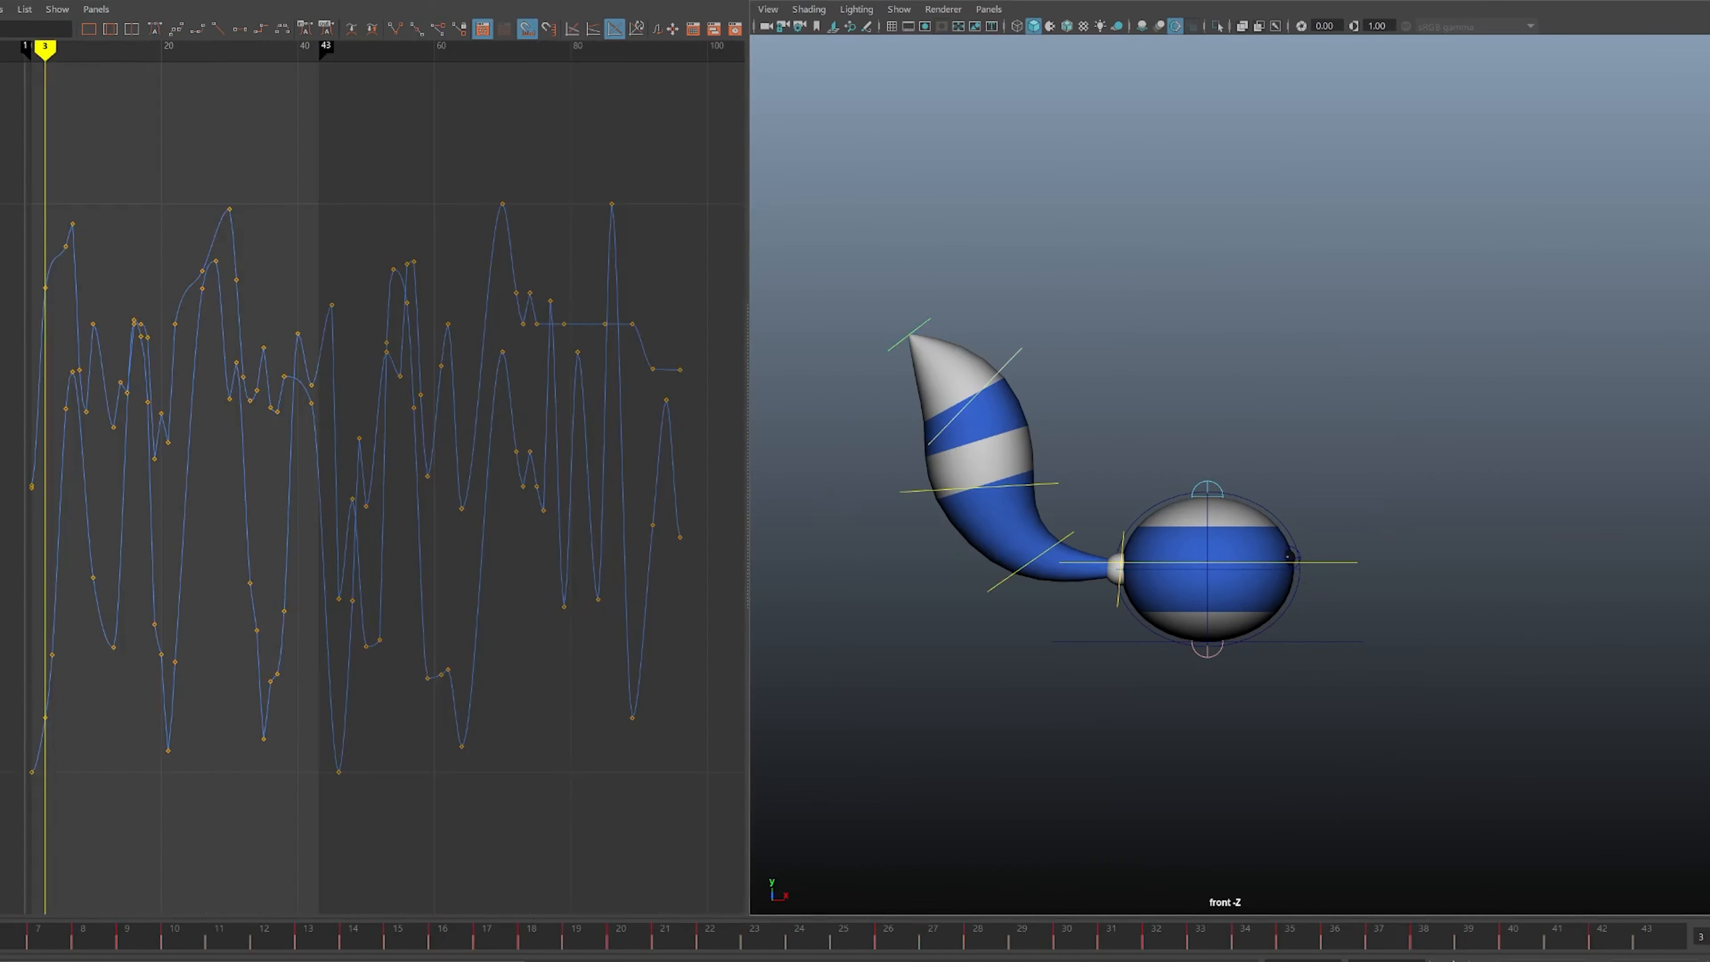
pyautogui.moveTo(1201, 231)
pyautogui.mouseDown()
pyautogui.moveTo(1212, 272)
pyautogui.moveTo(1202, 222)
pyautogui.mouseUp()
pyautogui.click(1212, 202)
pyautogui.moveTo(813, 273); pyautogui.dragTo(1076, 419)
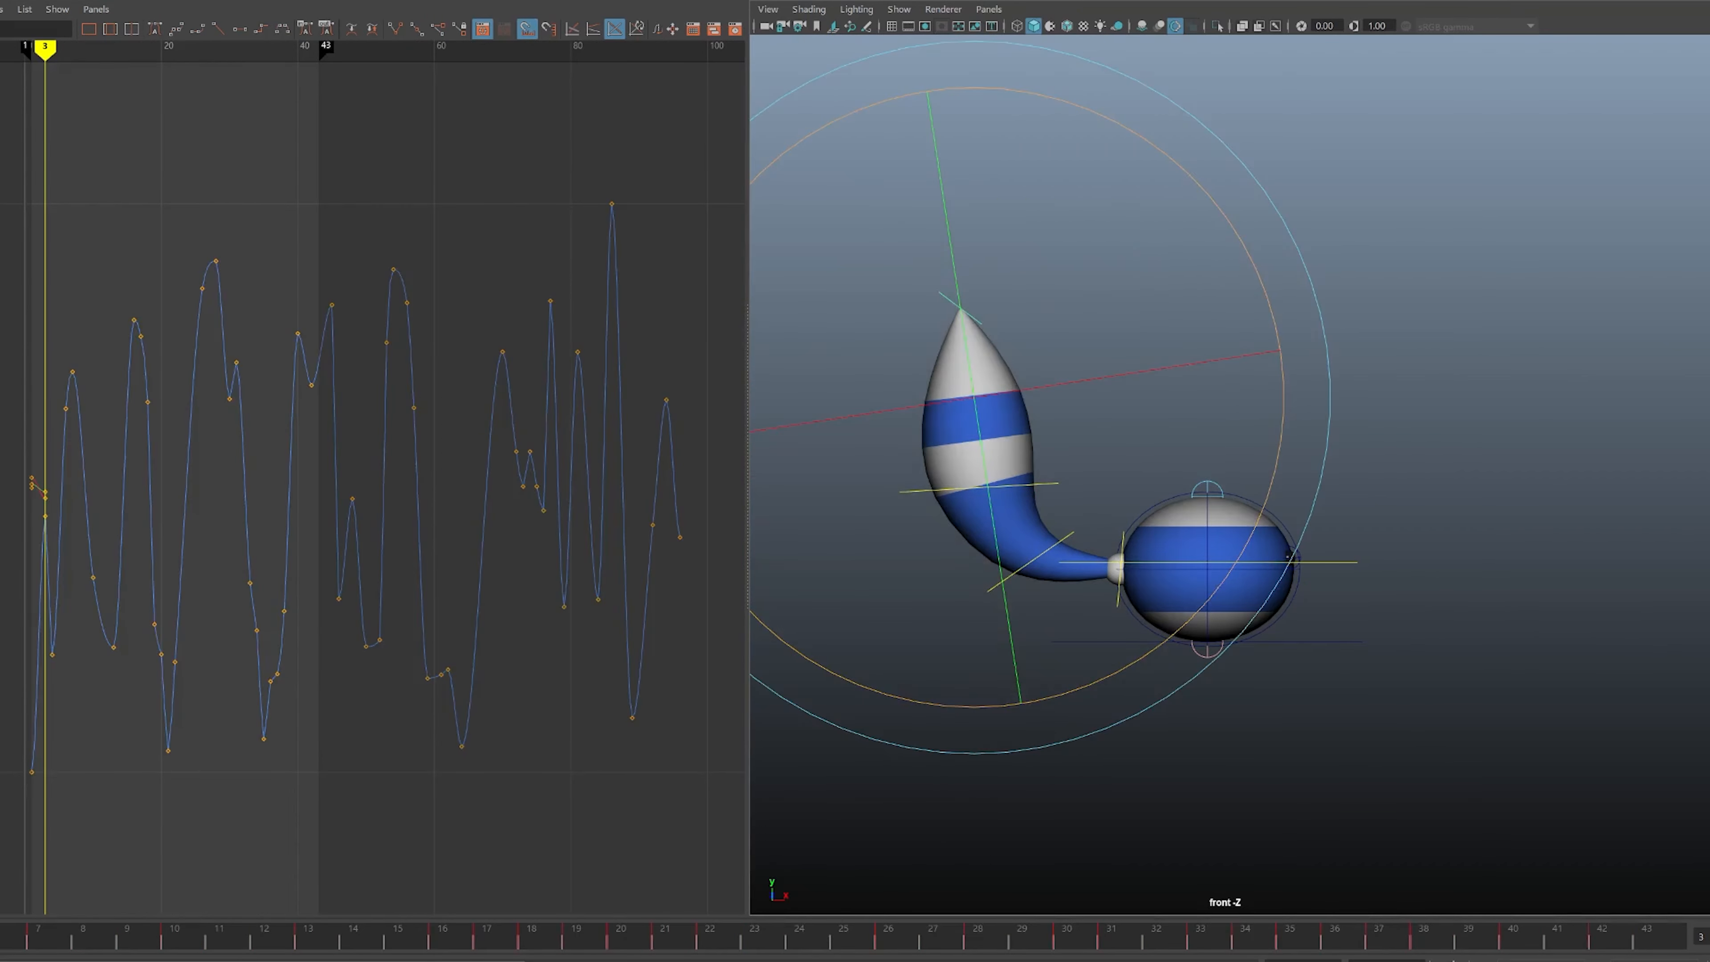
pyautogui.moveTo(1259, 276); pyautogui.dragTo(1283, 428)
pyautogui.click(1283, 431)
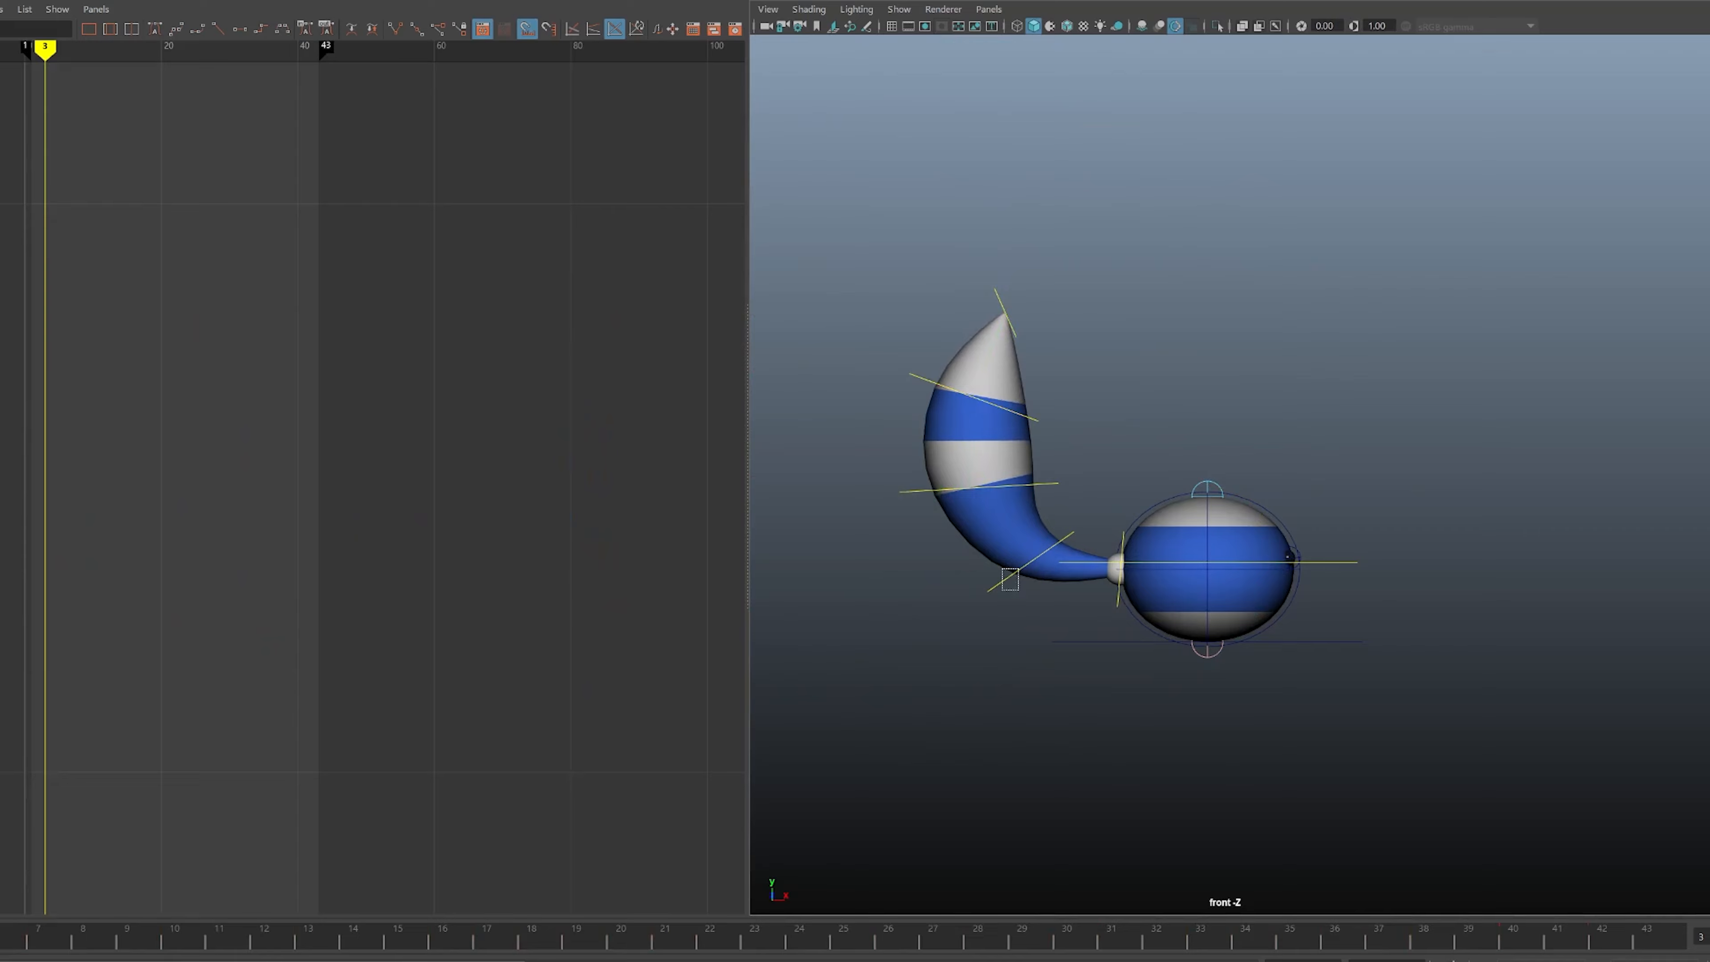
# - Rotate the tail's middle control counter-clockwise at frame 3 to lean the upper tail away from the ball
pyautogui.moveTo(1002, 568); pyautogui.dragTo(1018, 590)
pyautogui.click(970, 593)
pyautogui.moveTo(905, 474); pyautogui.dragTo(924, 505)
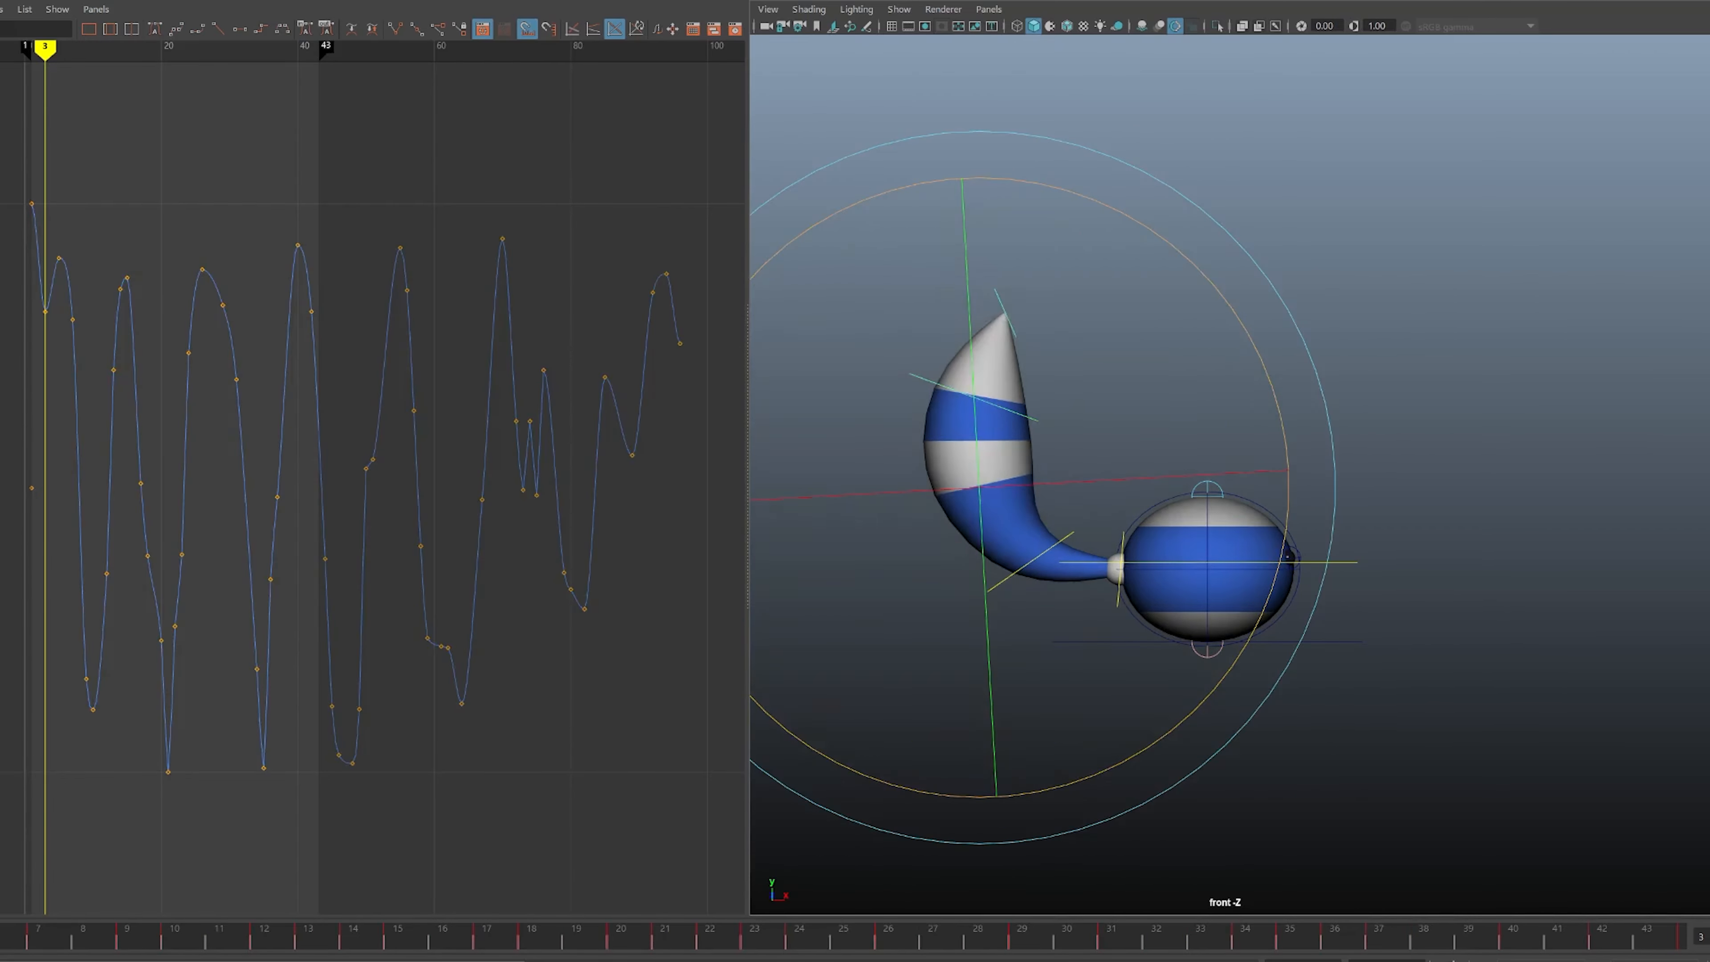
pyautogui.moveTo(1238, 314); pyautogui.dragTo(1183, 253)
pyautogui.click(1190, 253)
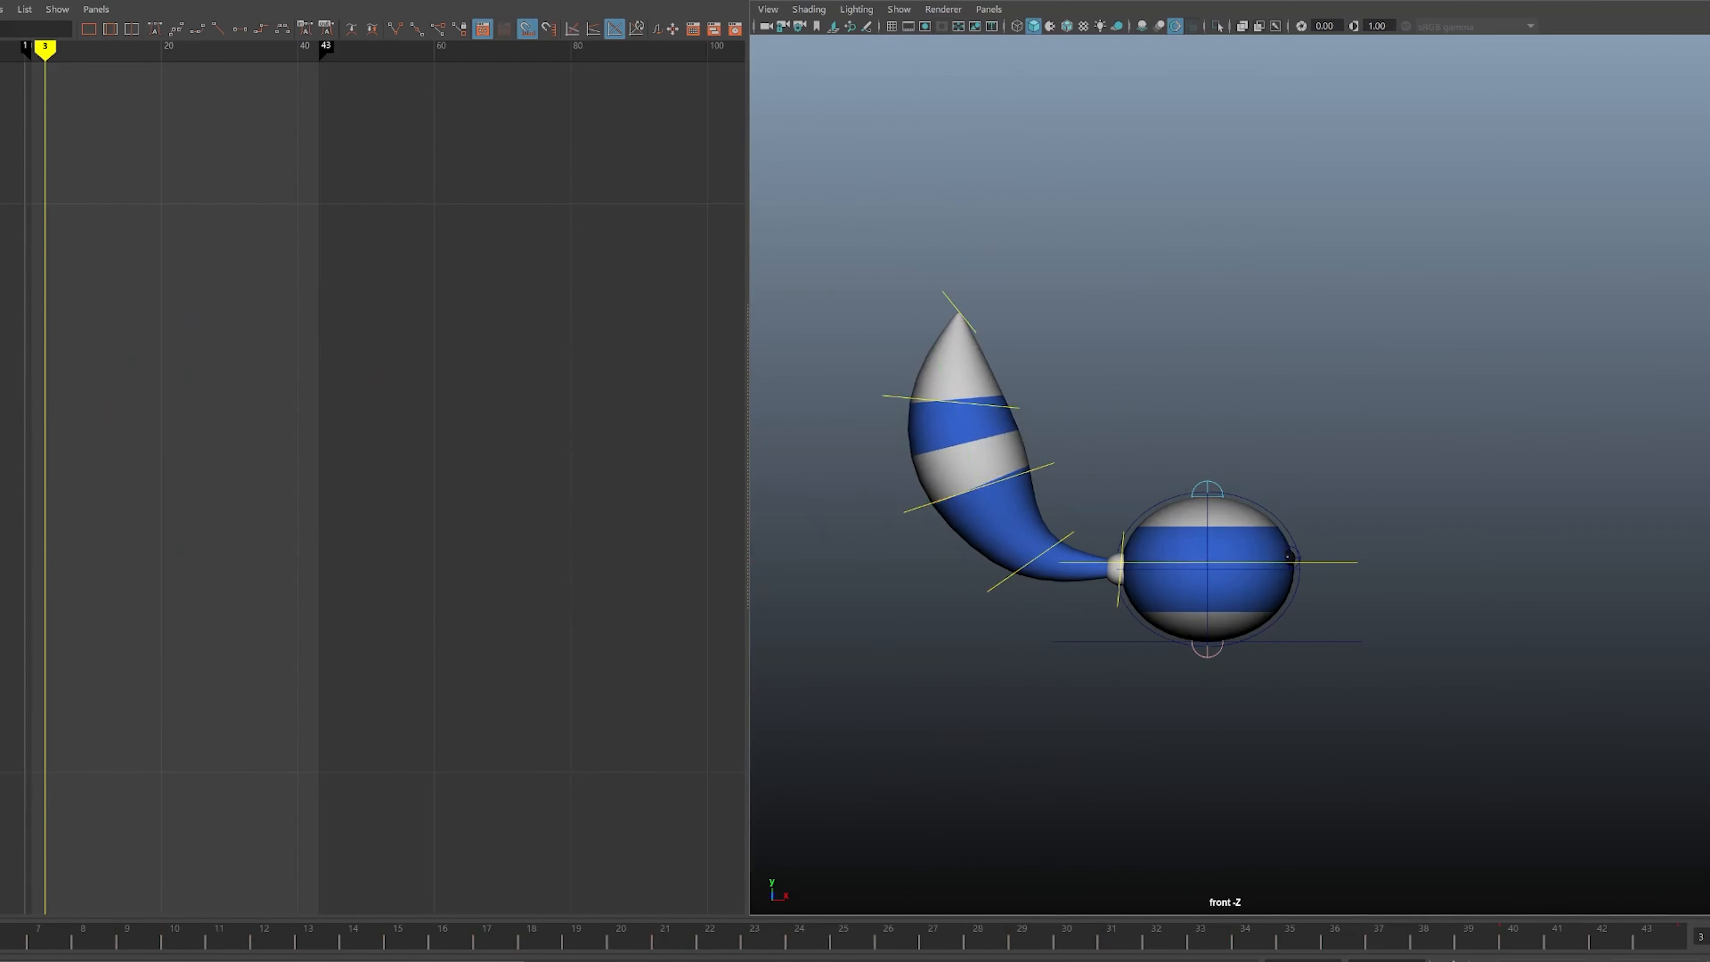
# - Select the tail's base control and raise its rotation key at frame 3 to lift the whole tail
pyautogui.moveTo(1104, 595); pyautogui.dragTo(1128, 610)
pyautogui.keyDown('alt'); pyautogui.moveTo(168, 432); pyautogui.dragTo(539, 468, button='middle'); pyautogui.keyUp('alt')
pyautogui.keyDown('alt'); pyautogui.keyDown('shift'); pyautogui.moveTo(540, 468); pyautogui.dragTo(666, 468, button='right'); pyautogui.keyUp('shift'); pyautogui.keyUp('alt')
pyautogui.keyDown('alt'); pyautogui.keyDown('shift'); pyautogui.moveTo(666, 468); pyautogui.dragTo(464, 468, button='middle'); pyautogui.keyUp('shift'); pyautogui.keyUp('alt')
pyautogui.keyDown('alt'); pyautogui.keyDown('shift'); pyautogui.moveTo(464, 469); pyautogui.dragTo(464, 323, button='right'); pyautogui.keyUp('shift'); pyautogui.keyUp('alt')
pyautogui.moveTo(420, 287); pyautogui.dragTo(438, 320)
pyautogui.keyDown('alt'); pyautogui.moveTo(438, 320); pyautogui.dragTo(342, 213, button='middle'); pyautogui.keyUp('alt')
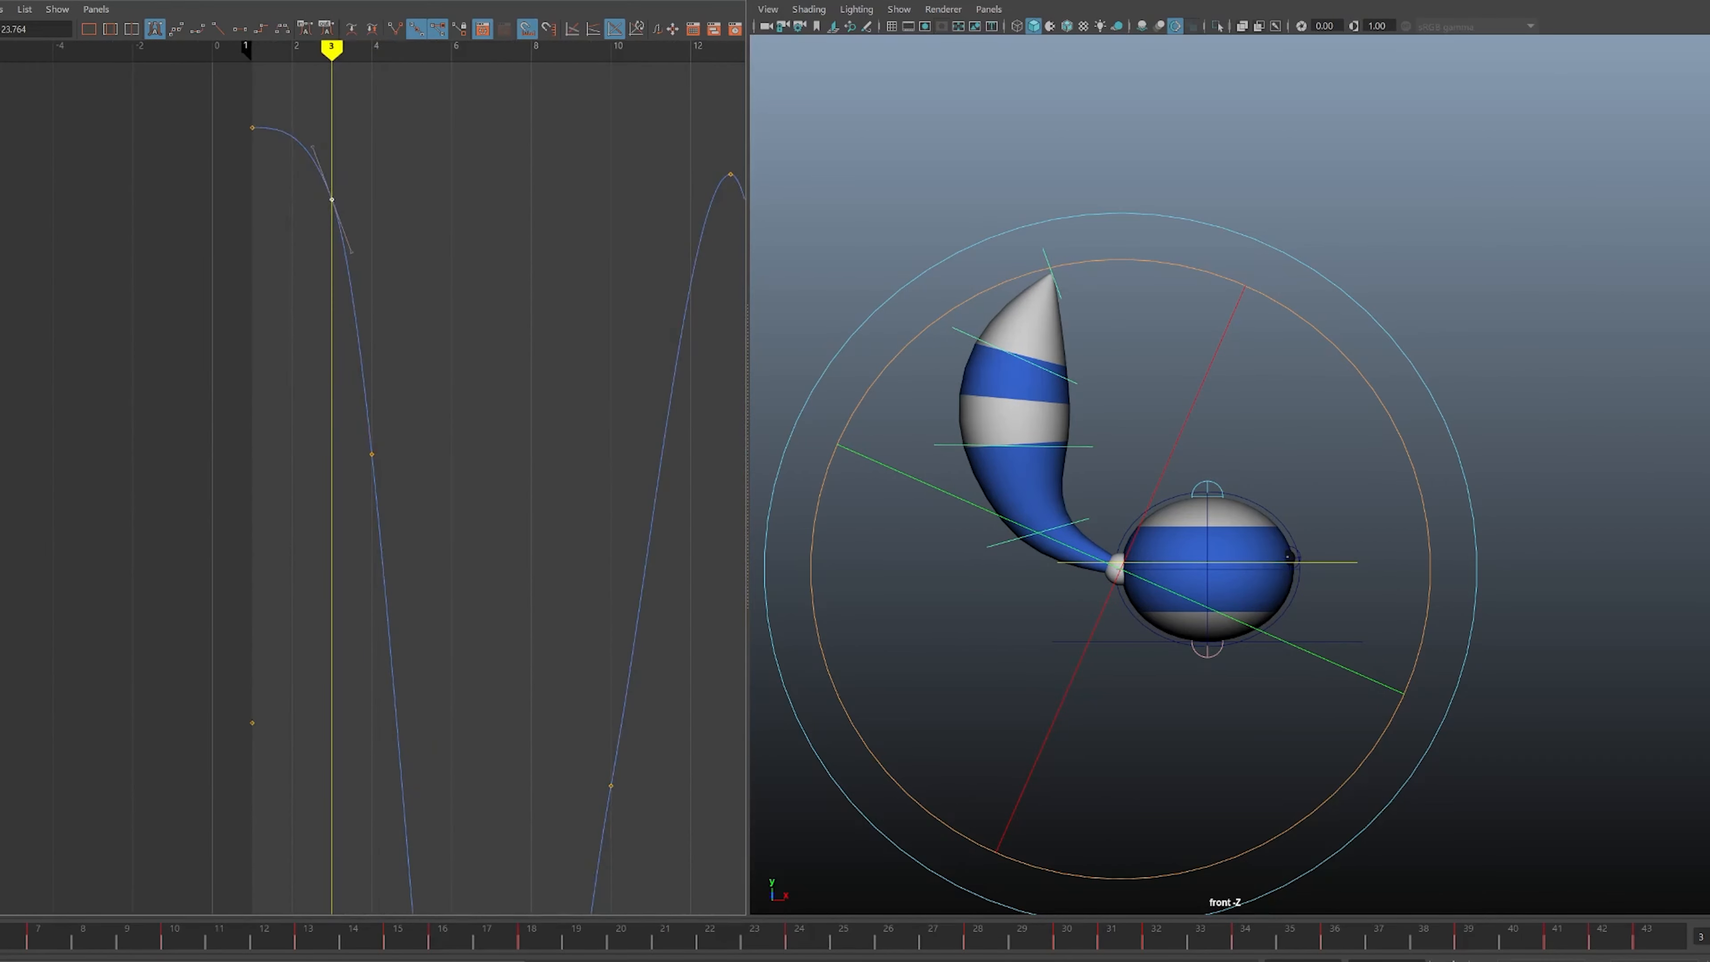
pyautogui.keyDown('alt'); pyautogui.keyDown('shift'); pyautogui.moveTo(342, 214); pyautogui.dragTo(342, 343, button='right'); pyautogui.keyUp('shift'); pyautogui.keyUp('alt')
# - Flip back and forth between frames 1, 2 and 3 to check how the tail moves out of its first pose
pyautogui.keyDown('alt'); pyautogui.moveTo(1145, 525); pyautogui.dragTo(1133, 519, button='middle'); pyautogui.keyUp('alt')
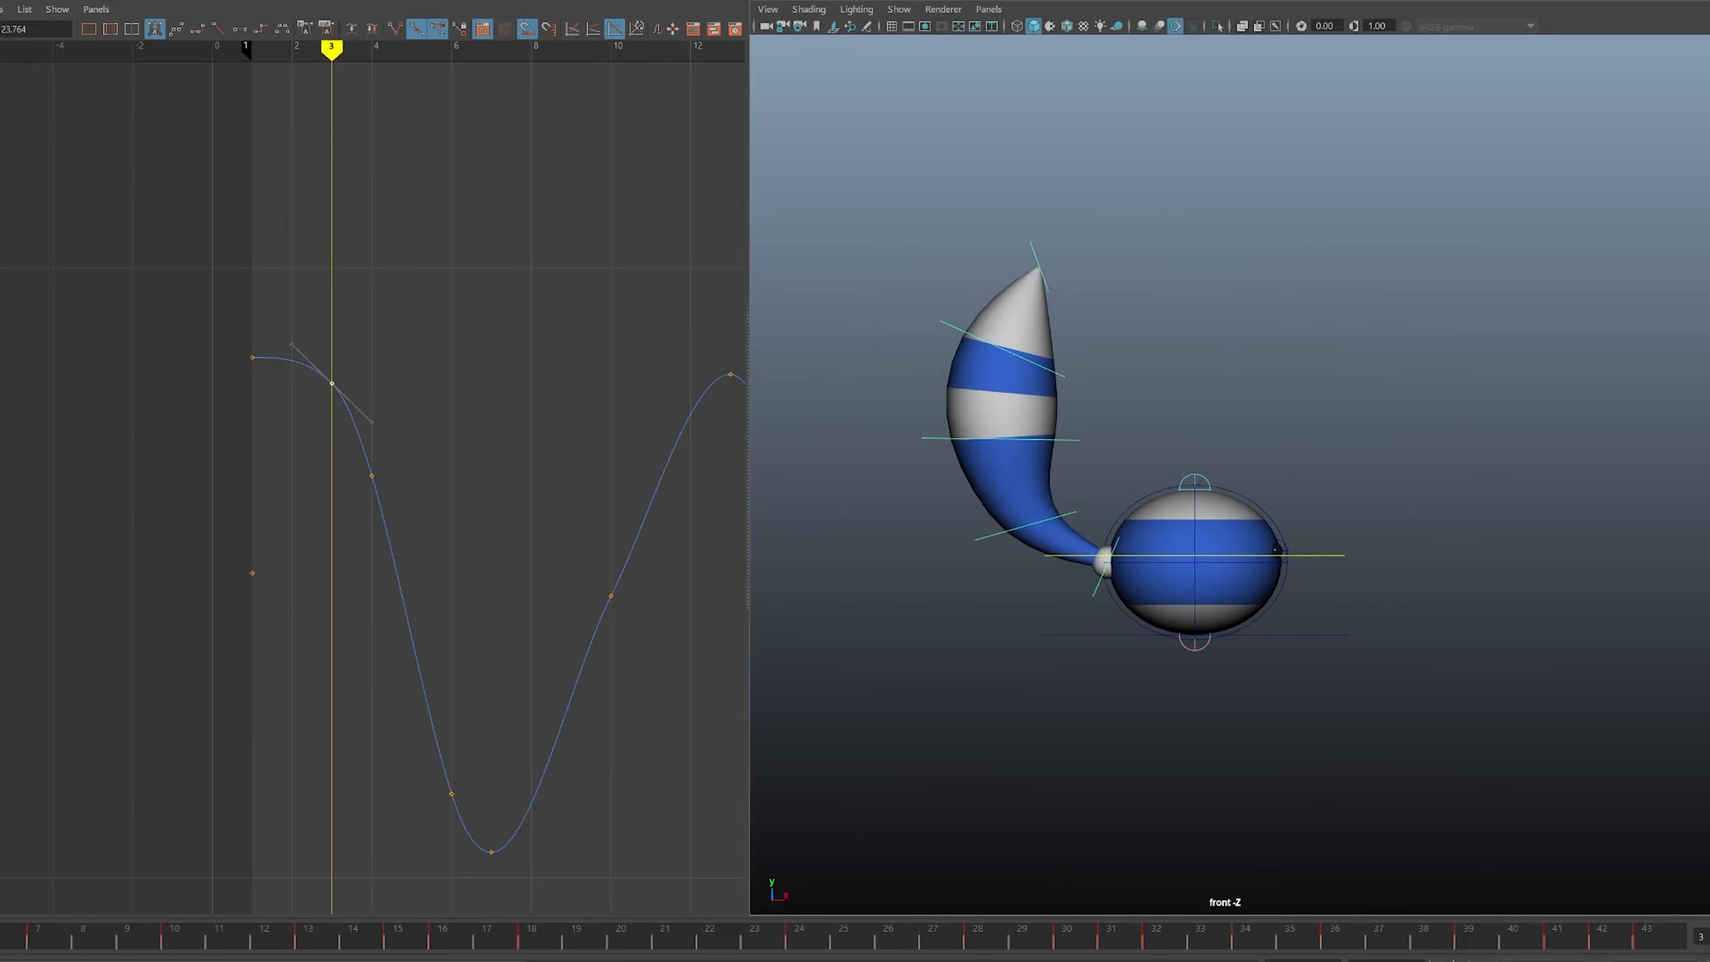
pyautogui.press(',')
pyautogui.hotkey('alt', '.')
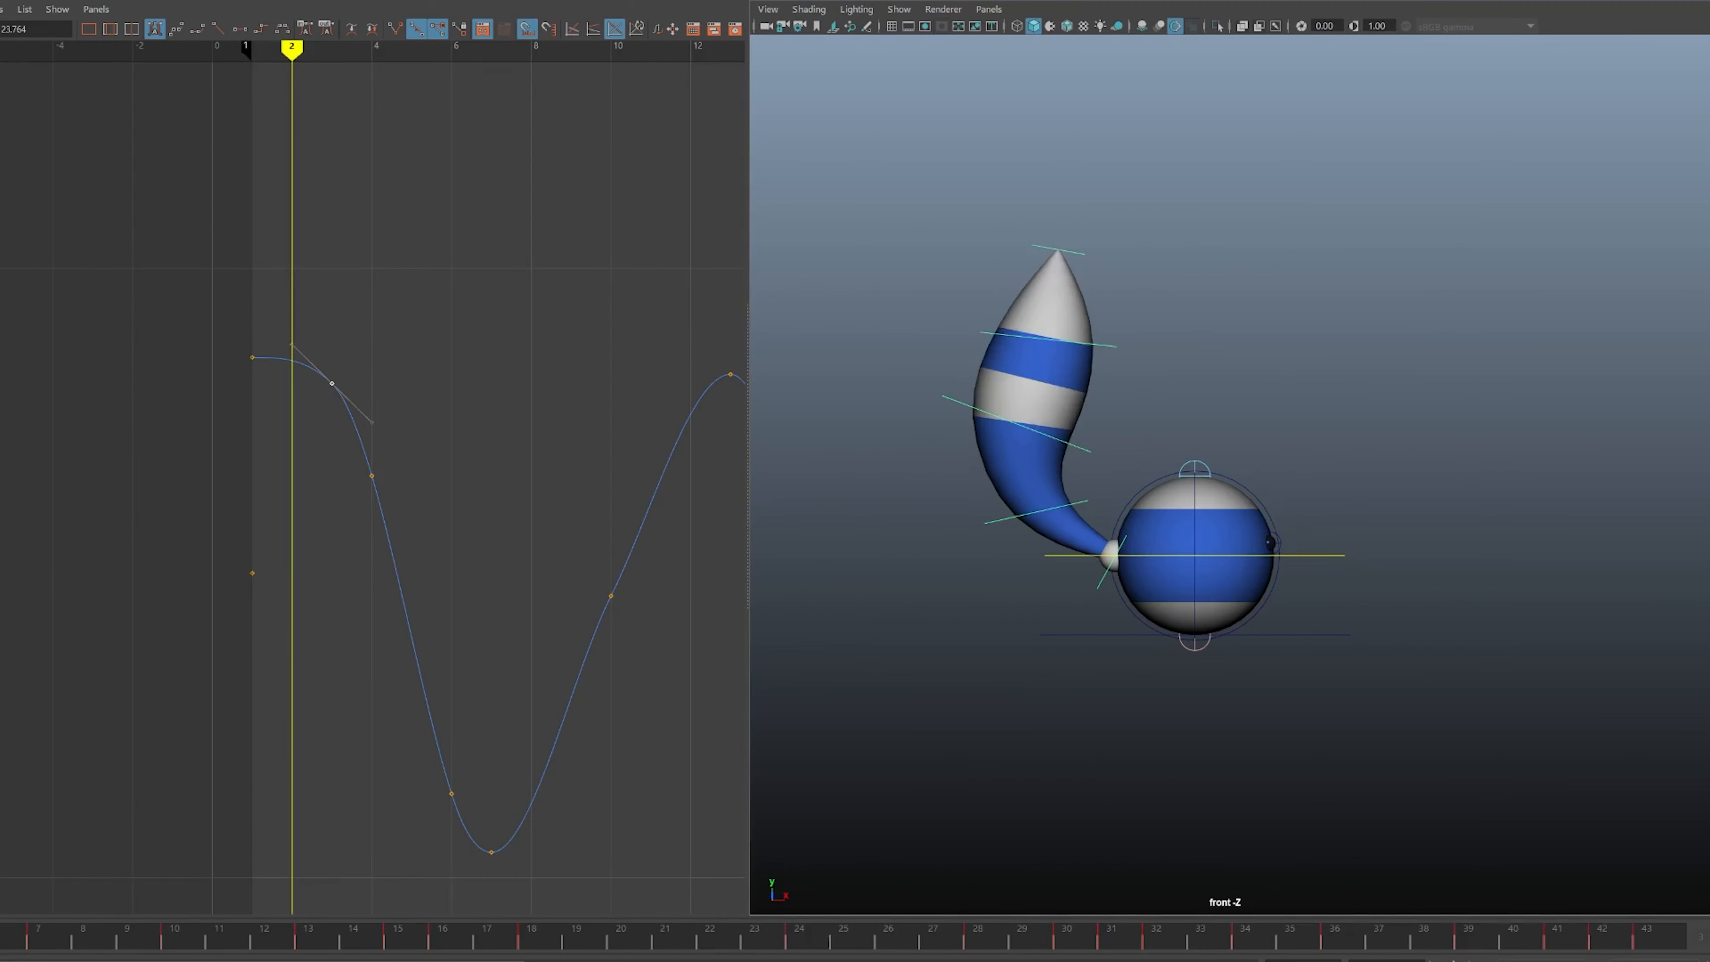
pyautogui.hotkey('alt', '.')
pyautogui.hotkey('alt', ',')
pyautogui.hotkey('alt', ',')
pyautogui.hotkey('alt', '.')
pyautogui.hotkey('alt', ',')
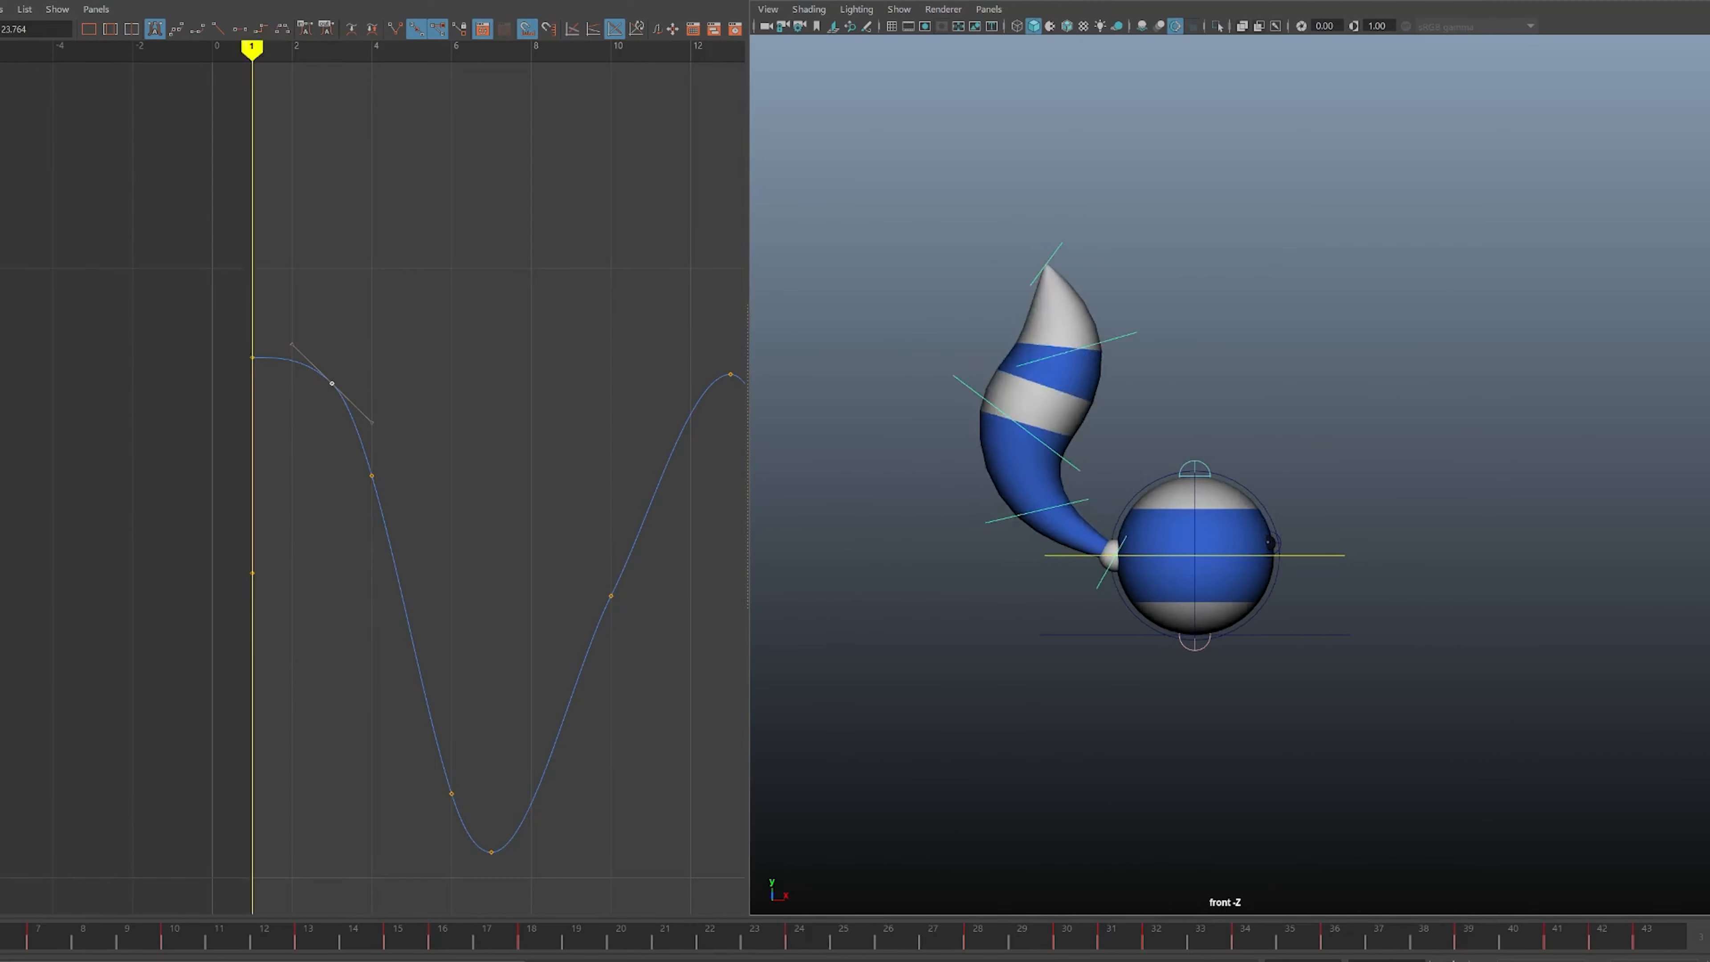
pyautogui.hotkey('alt', '.')
pyautogui.hotkey('alt', ',')
pyautogui.hotkey('alt', '.')
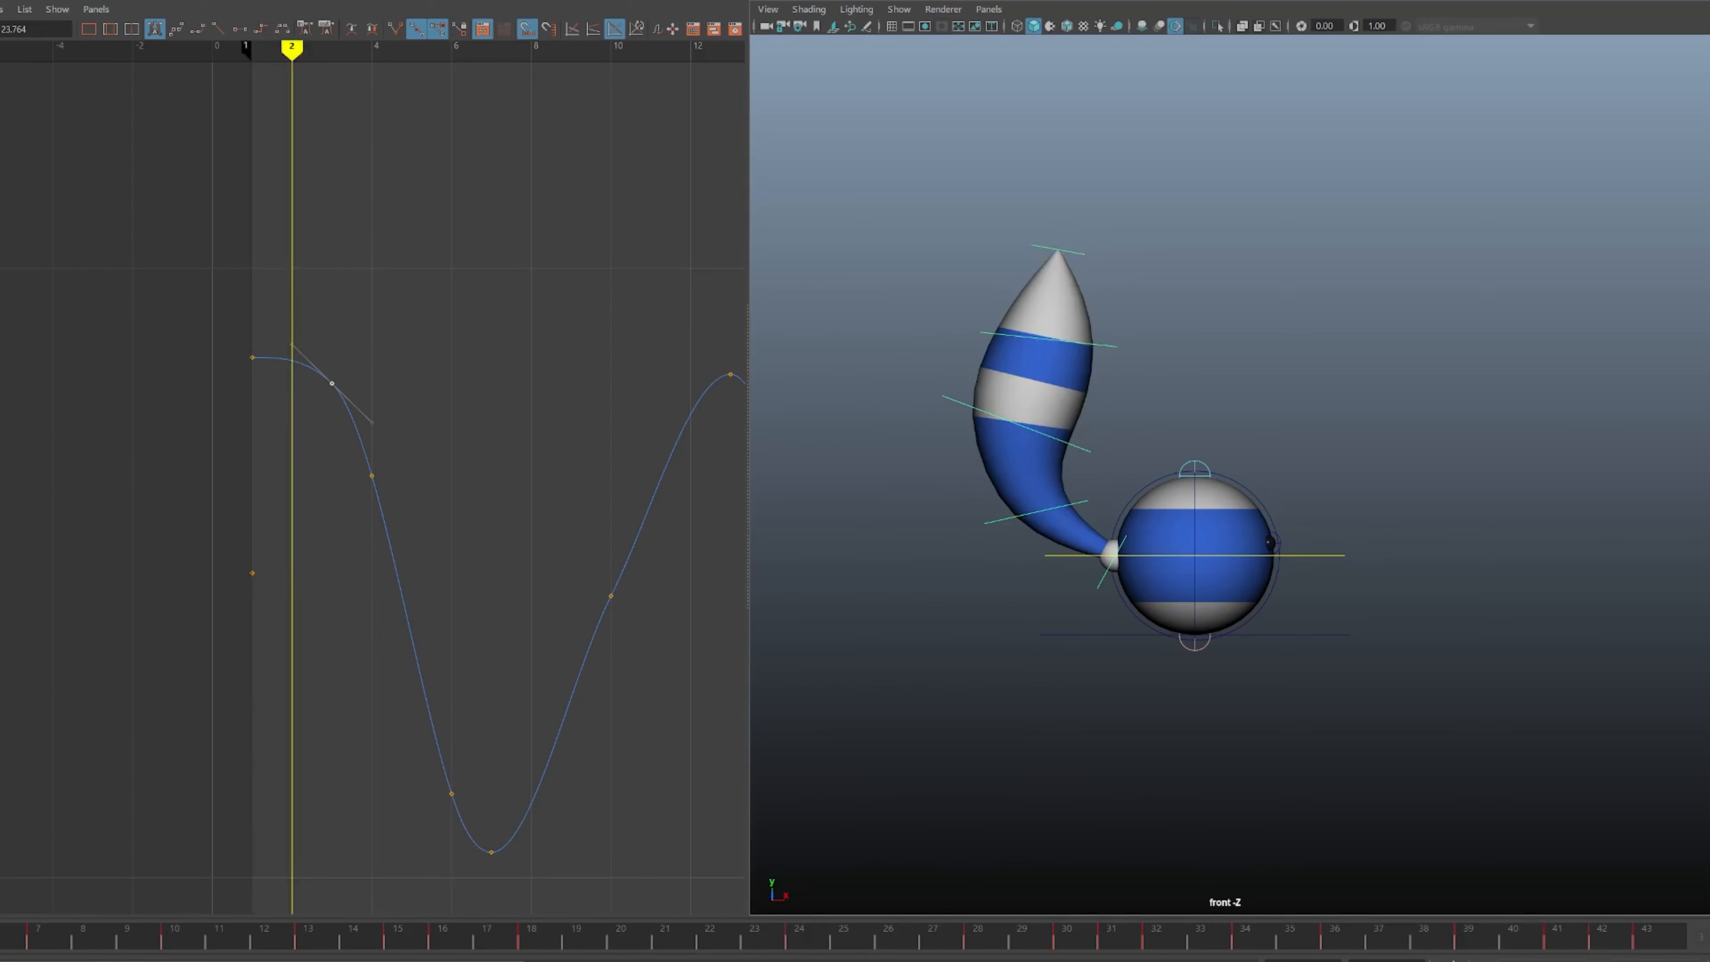
pyautogui.hotkey('alt', ',')
pyautogui.hotkey('alt', '.')
pyautogui.hotkey('alt', ',')
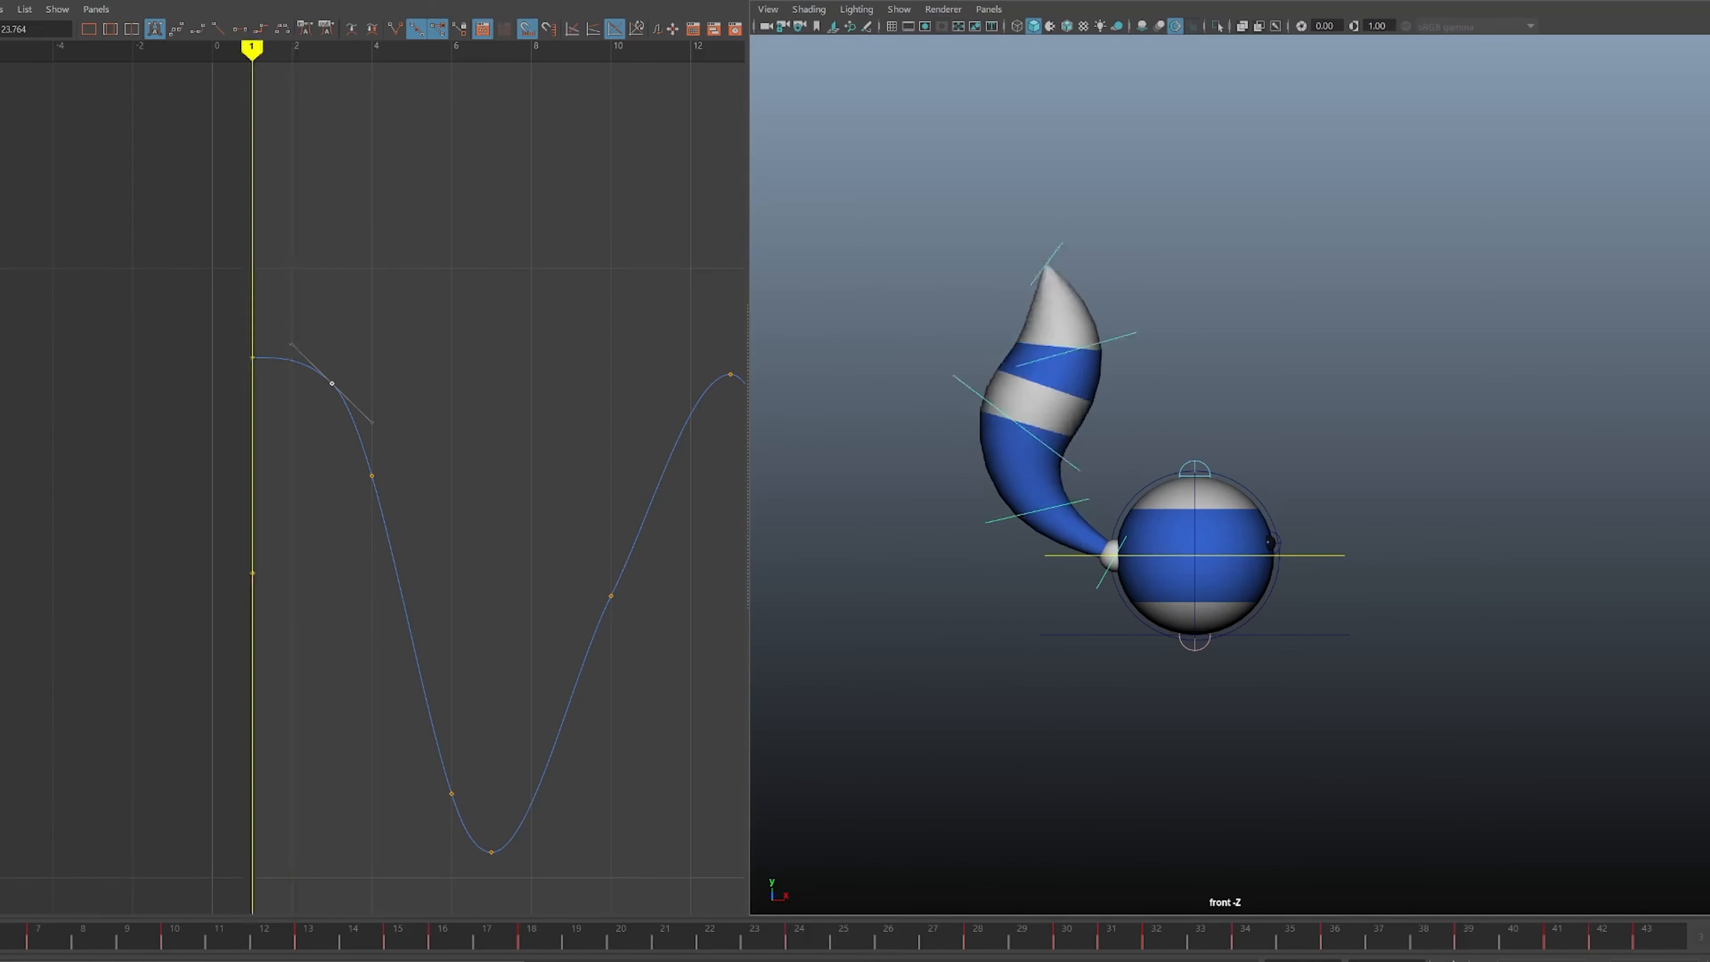
pyautogui.hotkey('alt', '.')
pyautogui.hotkey('alt', ',')
pyautogui.hotkey('alt', '.')
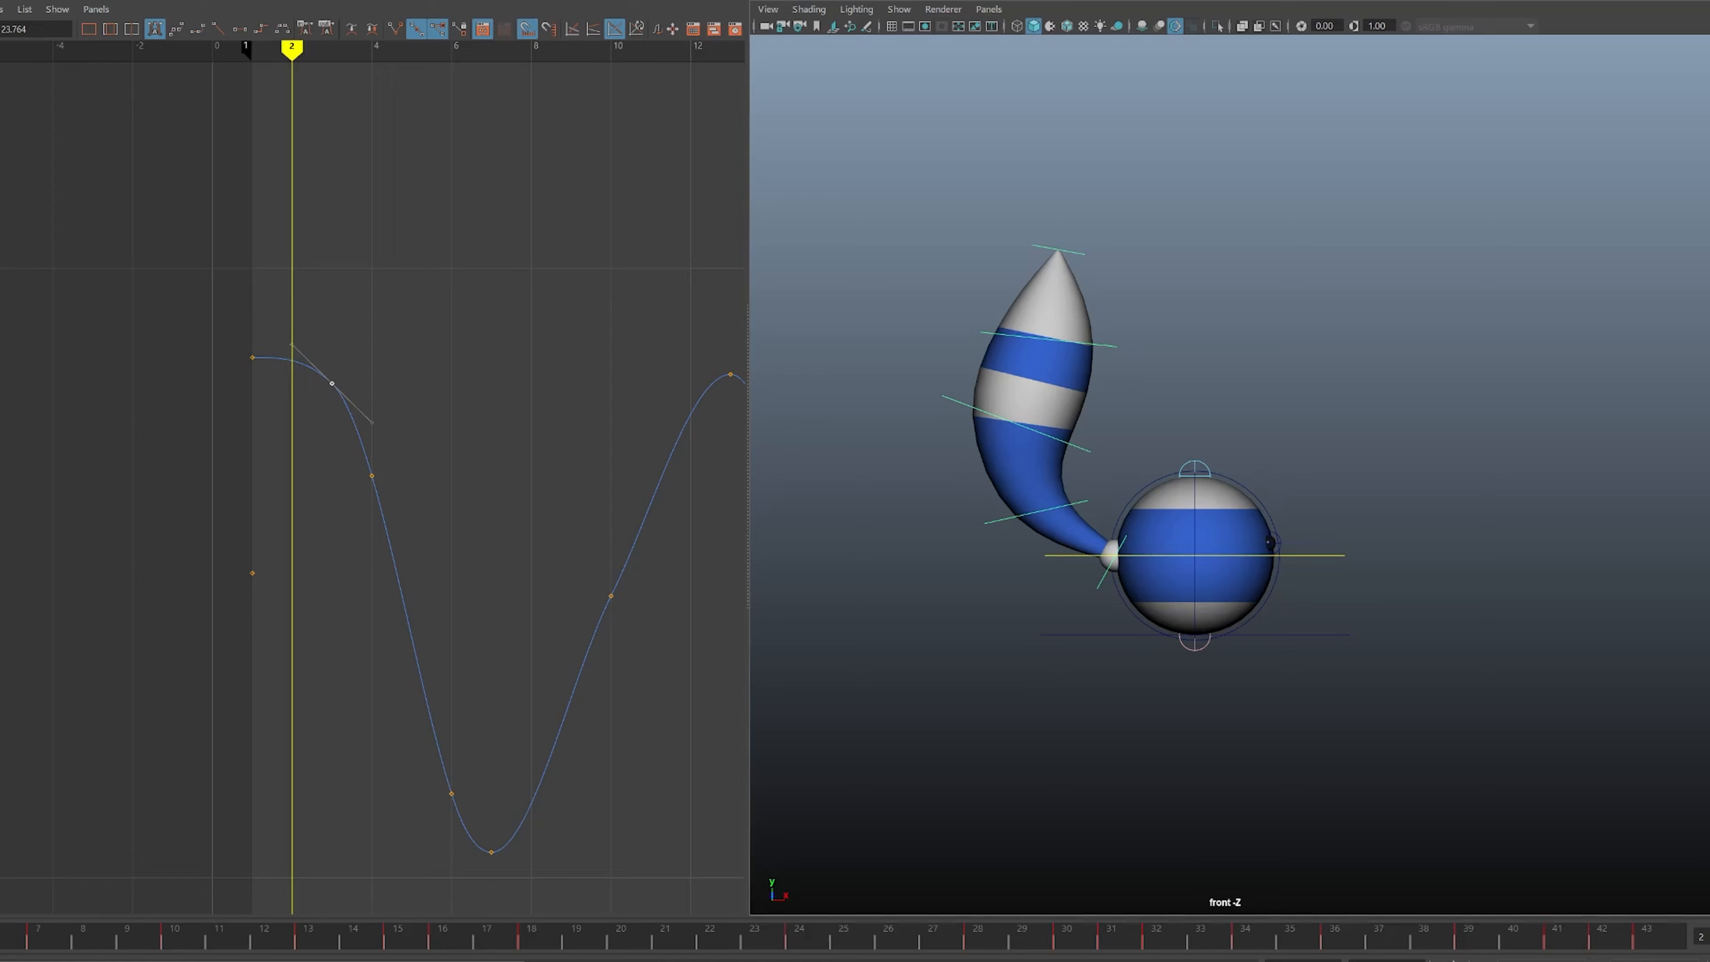
pyautogui.hotkey('alt', ',')
pyautogui.hotkey('alt', '.')
# - Select the tail's base control and raise its rotation key at frame 1
pyautogui.press('Escape')
pyautogui.click(1101, 581)
pyautogui.keyDown('alt'); pyautogui.moveTo(303, 404); pyautogui.dragTo(528, 457, button='middle'); pyautogui.keyUp('alt')
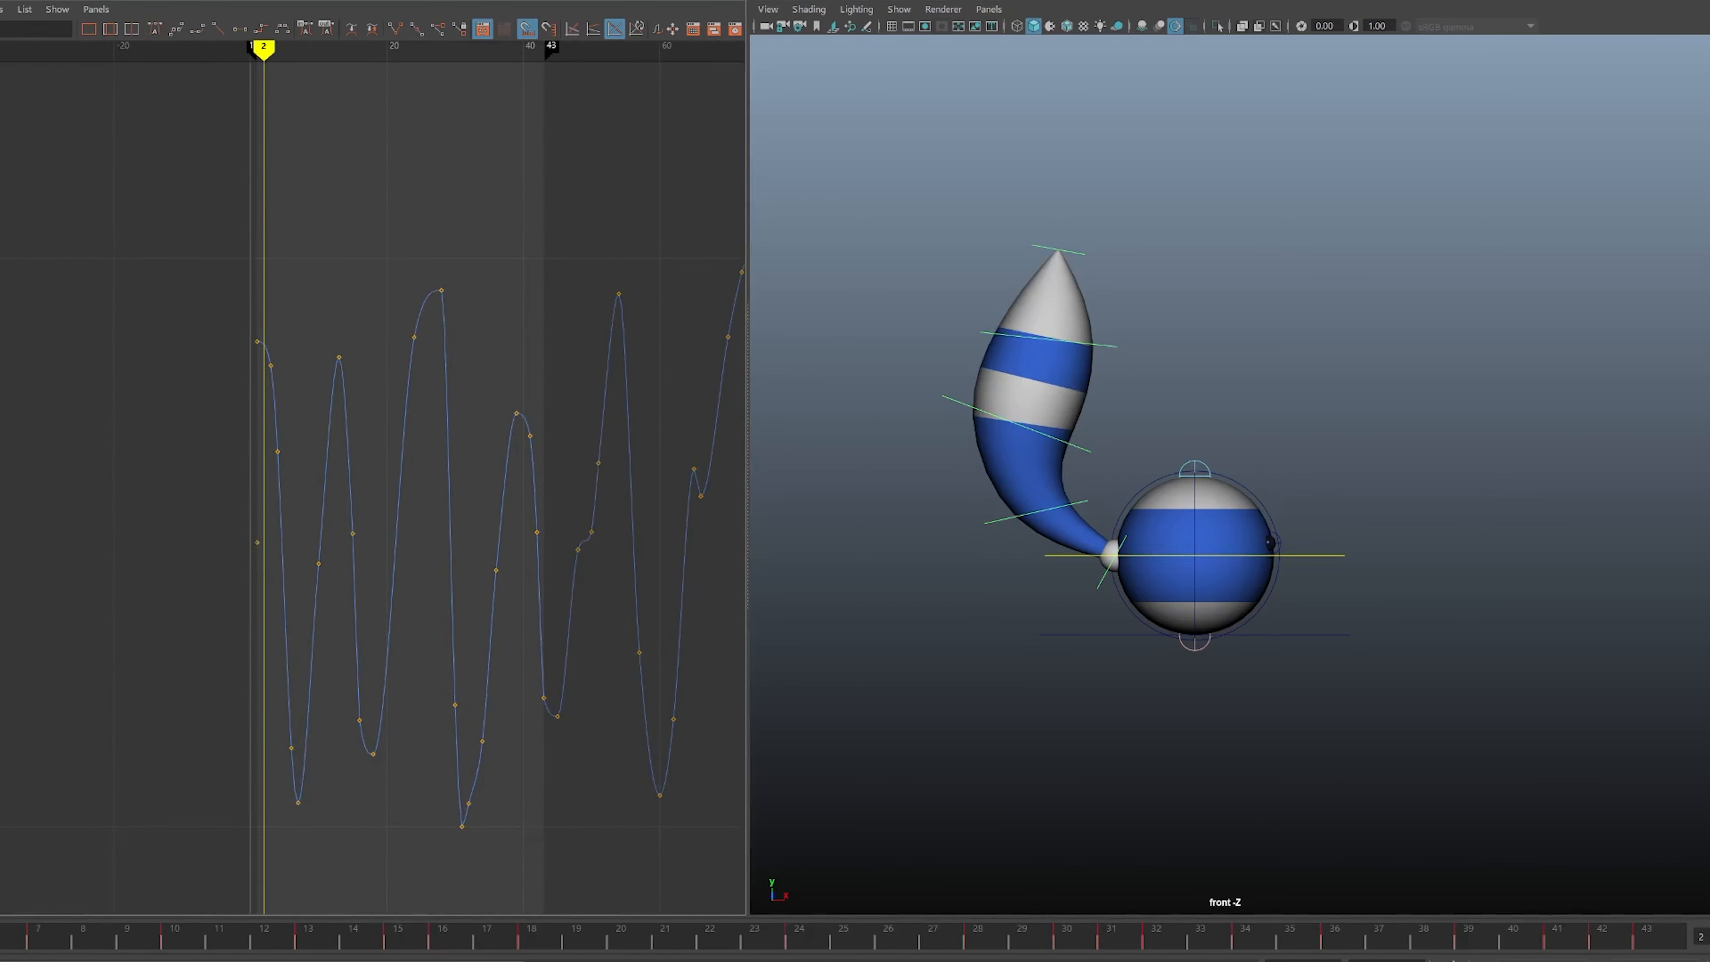
pyautogui.keyDown('alt'); pyautogui.keyDown('shift'); pyautogui.moveTo(528, 458); pyautogui.dragTo(528, 526, button='right'); pyautogui.keyUp('shift'); pyautogui.keyUp('alt')
pyautogui.keyDown('alt'); pyautogui.moveTo(303, 458); pyautogui.dragTo(525, 451, button='middle'); pyautogui.keyUp('alt')
pyautogui.keyDown('alt'); pyautogui.keyDown('shift'); pyautogui.moveTo(525, 512); pyautogui.dragTo(559, 379, button='right'); pyautogui.keyUp('shift'); pyautogui.keyUp('alt')
pyautogui.keyDown('alt'); pyautogui.moveTo(471, 337); pyautogui.dragTo(701, 336, button='right'); pyautogui.keyUp('alt')
pyautogui.keyDown('alt'); pyautogui.moveTo(701, 269); pyautogui.dragTo(27, 622, button='middle'); pyautogui.keyUp('alt')
pyautogui.moveTo(206, 313); pyautogui.dragTo(337, 428)
pyautogui.moveTo(337, 428); pyautogui.dragTo(336, 265, button='middle')
# - Adjust the base control's rotation key at frame 3 and lower its key at frame 4 to steepen the curve's descent
pyautogui.moveTo(251, 306); pyautogui.dragTo(425, 566)
pyautogui.moveTo(425, 566); pyautogui.dragTo(446, 393, button='middle')
pyautogui.moveTo(280, 424); pyautogui.dragTo(451, 640)
pyautogui.keyDown('alt'); pyautogui.keyDown('shift'); pyautogui.moveTo(450, 640); pyautogui.dragTo(450, 808, button='right'); pyautogui.keyUp('shift'); pyautogui.keyUp('alt')
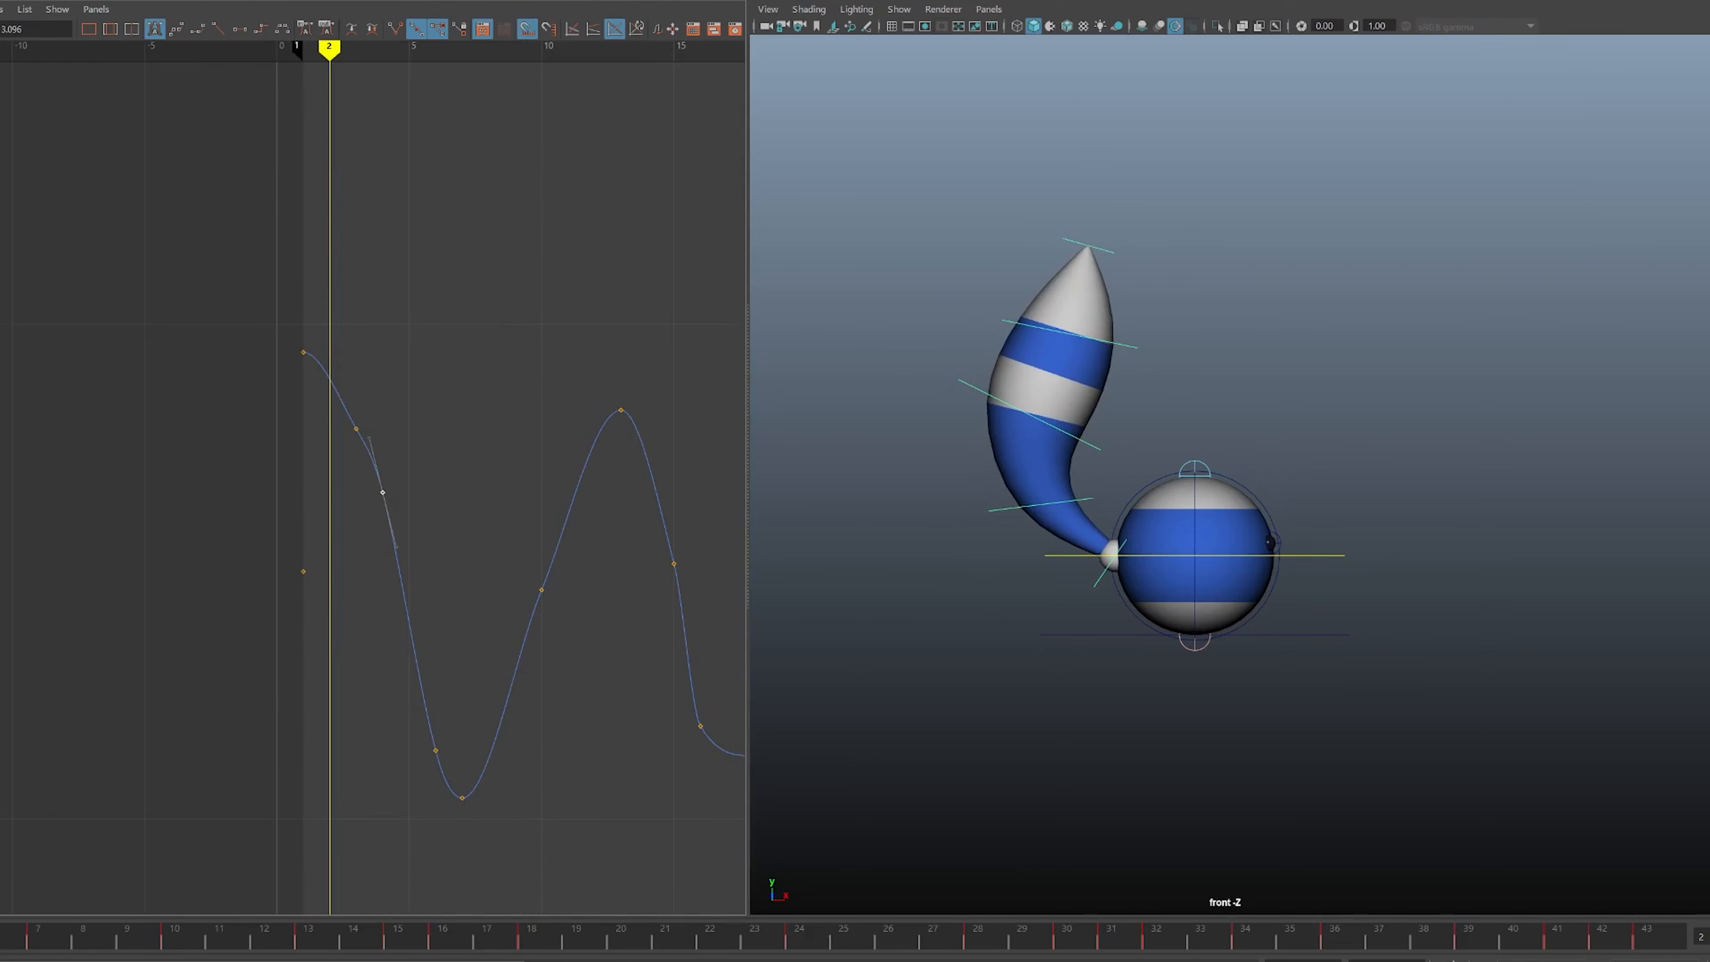
pyautogui.moveTo(383, 491); pyautogui.dragTo(293, 573, button='middle')
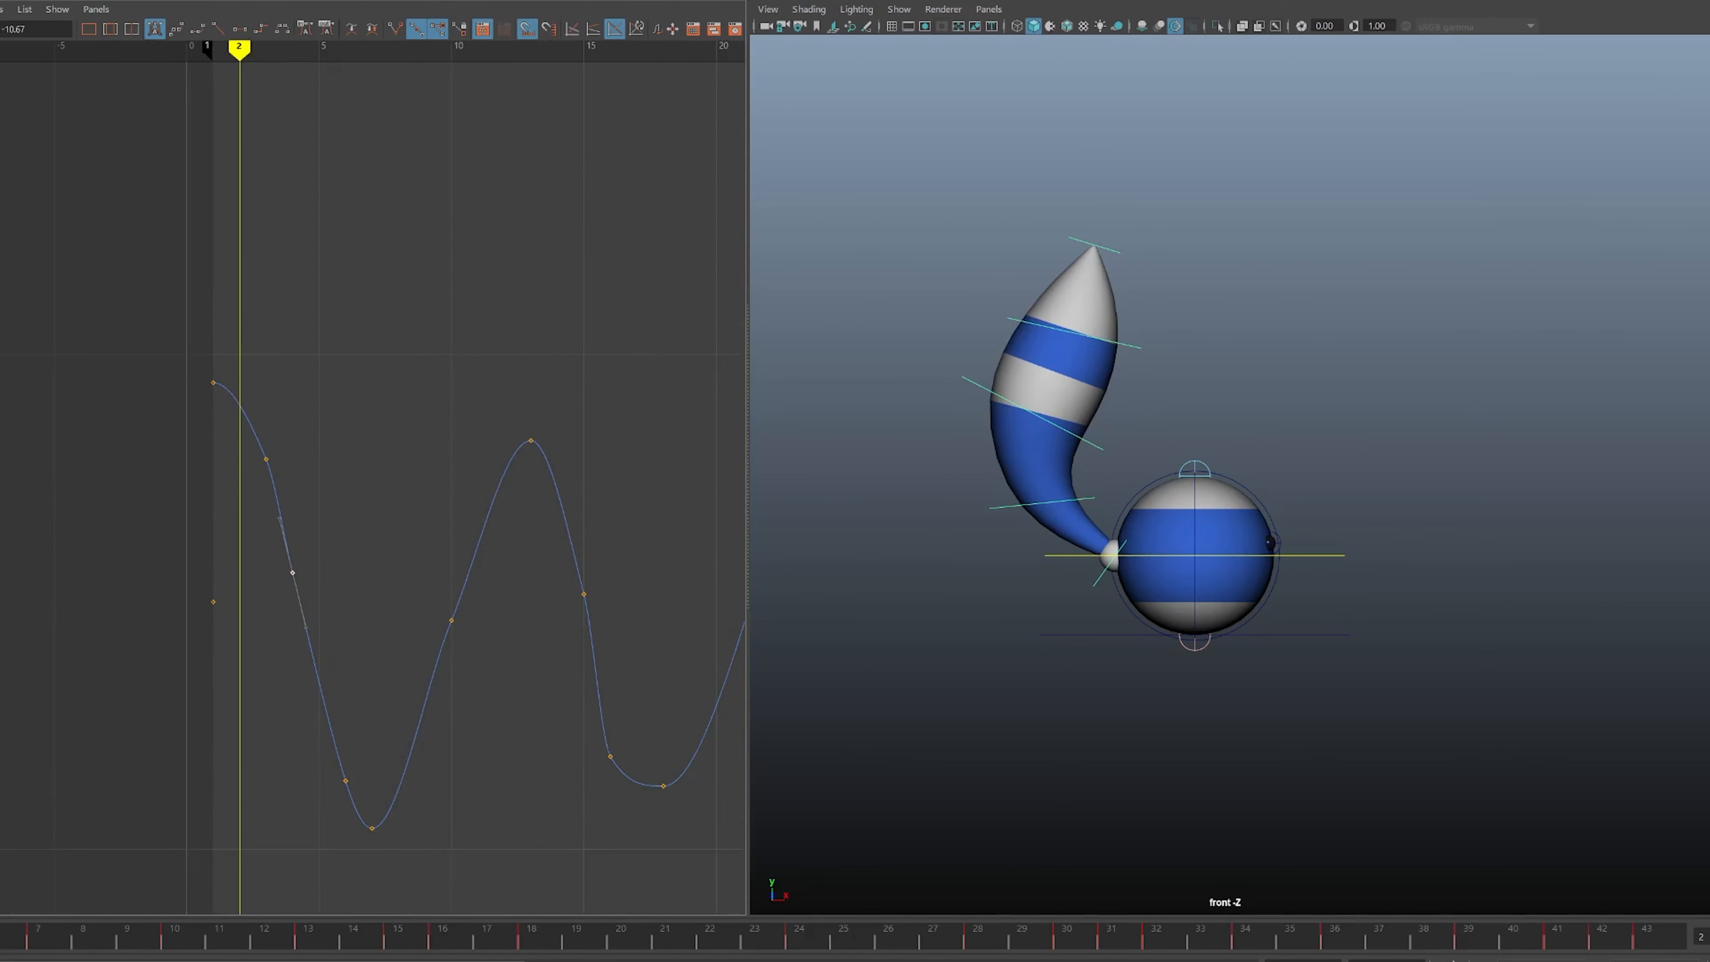
# - Flip repeatedly between the opening frames to check how the tail flows out of the pose at frame 1
pyautogui.hotkey('alt', ',')
pyautogui.hotkey('alt', '.')
pyautogui.hotkey('alt', ',')
pyautogui.hotkey('alt', '.')
pyautogui.hotkey('alt', ',')
pyautogui.hotkey('alt', '.')
pyautogui.hotkey('alt', ',')
pyautogui.hotkey('alt', '.')
pyautogui.hotkey('alt', ',')
pyautogui.hotkey('alt', '.')
pyautogui.hotkey('alt', '.')
pyautogui.hotkey('alt', ',')
pyautogui.hotkey('alt', ',')
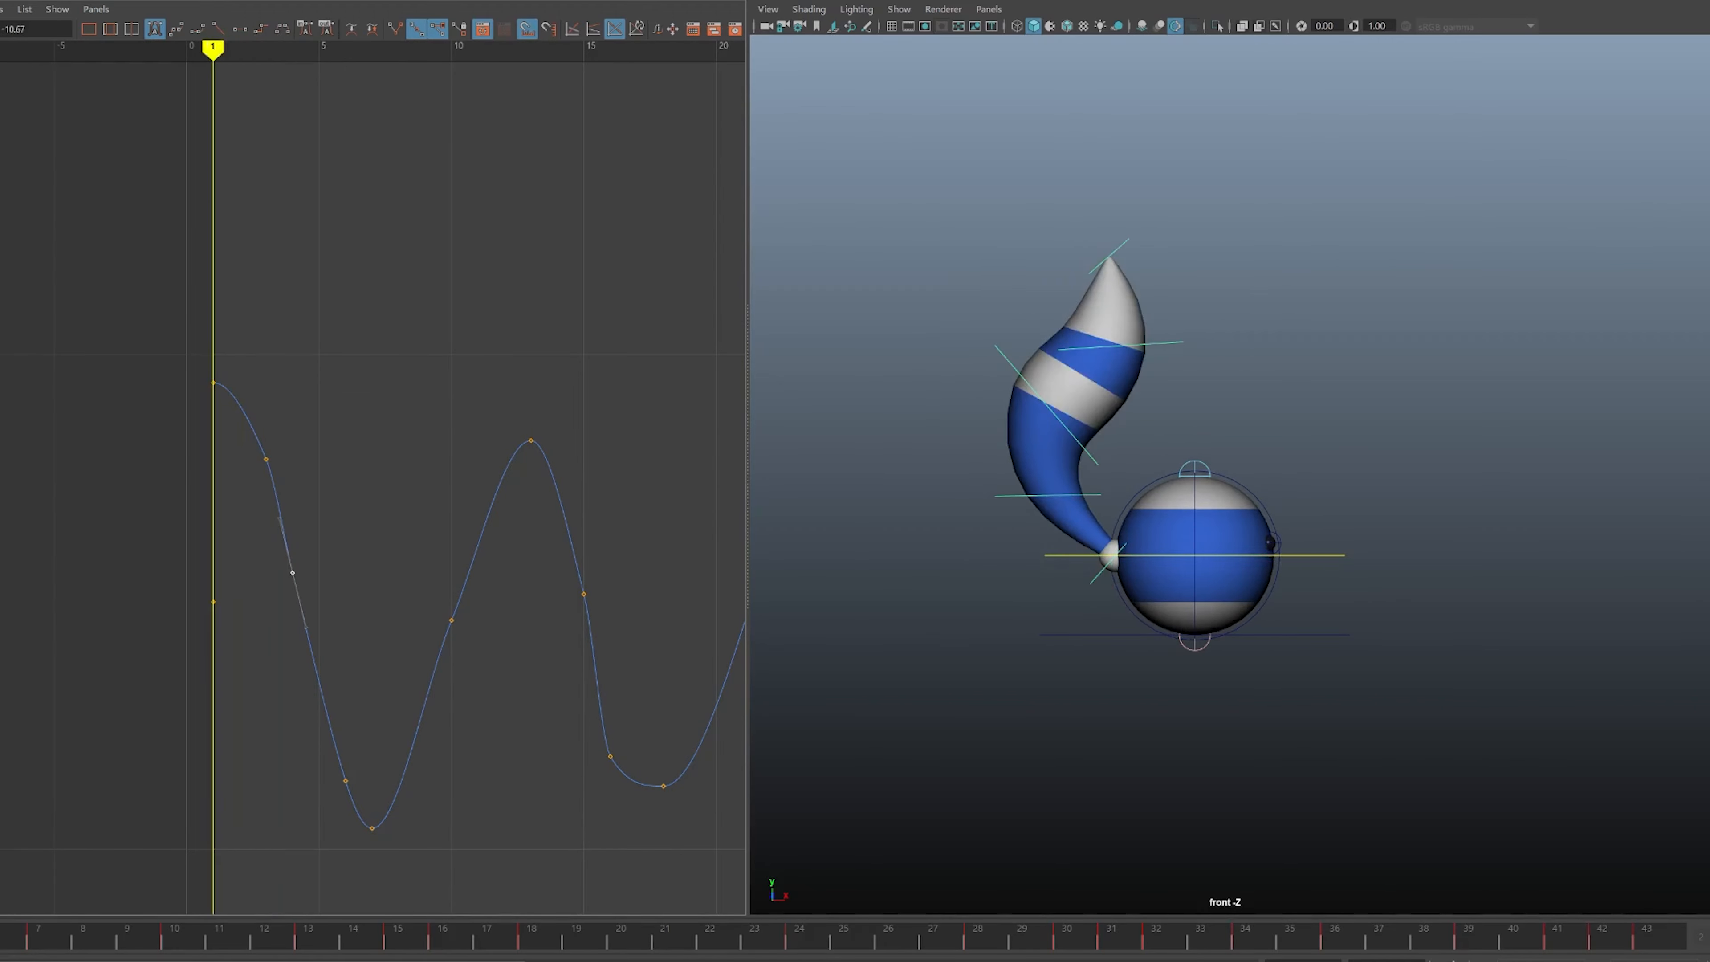
pyautogui.hotkey('alt', '.')
pyautogui.hotkey('alt', '.')
pyautogui.hotkey('alt', ',')
pyautogui.hotkey('alt', ',')
pyautogui.hotkey('alt', '.')
pyautogui.hotkey('alt', '.')
pyautogui.hotkey('alt', ',')
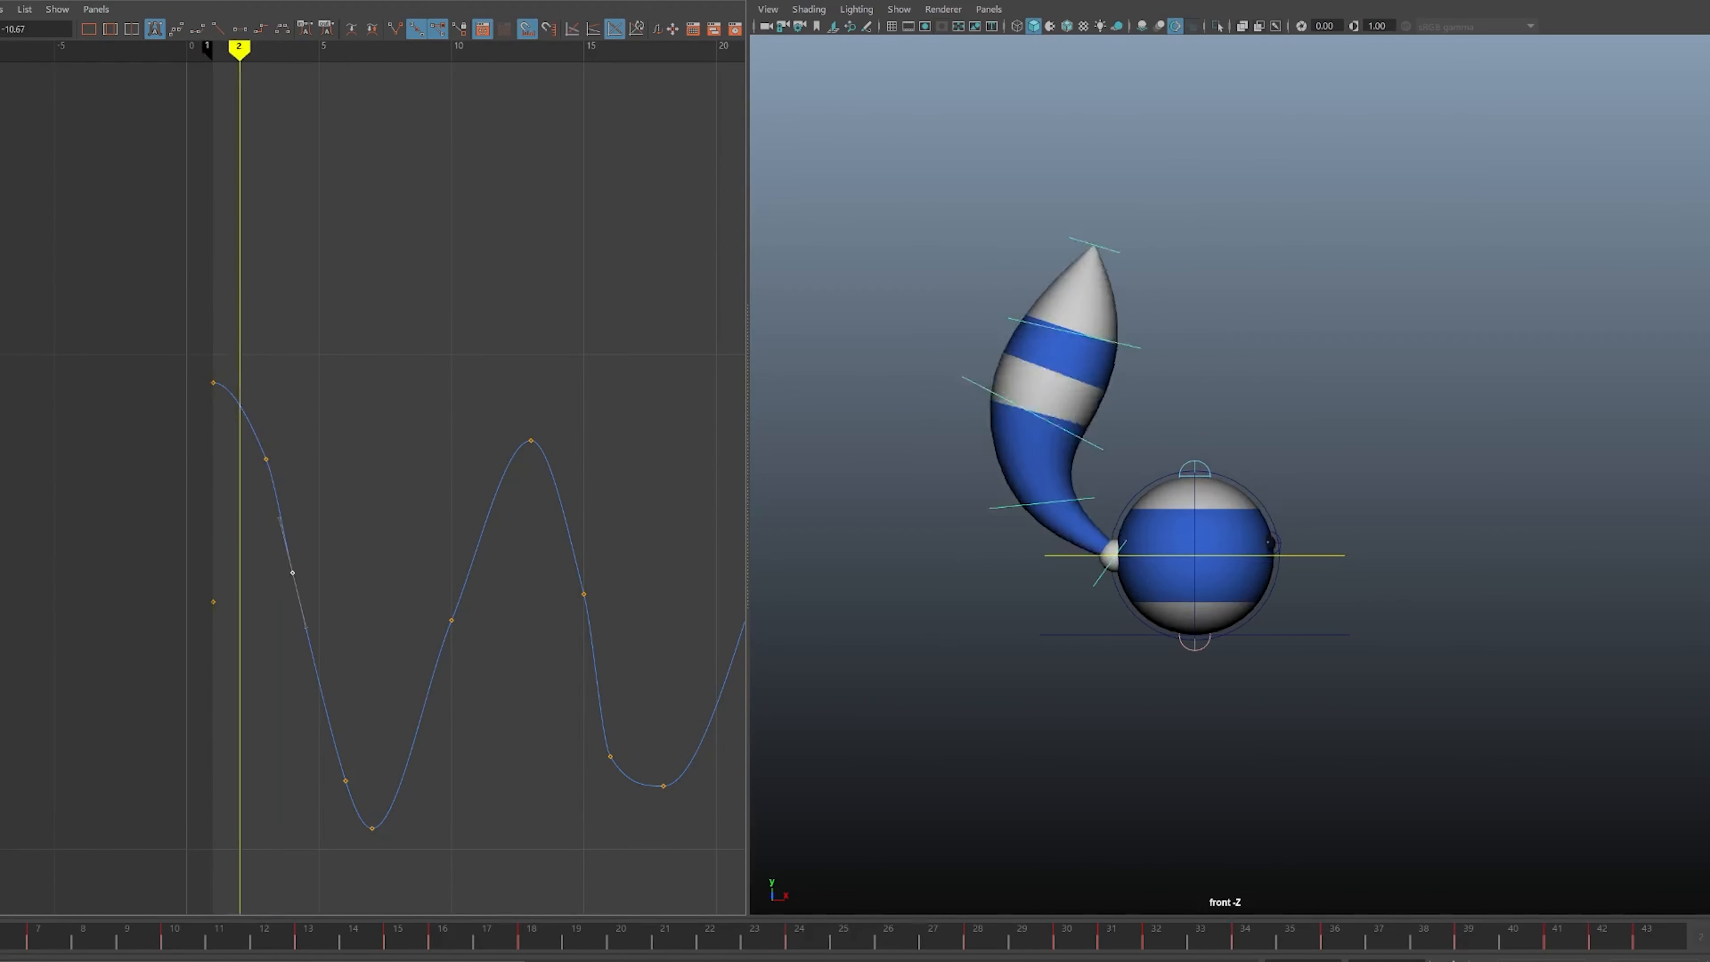
pyautogui.hotkey('alt', '.')
pyautogui.hotkey('alt', '.')
pyautogui.hotkey('alt', '.')
pyautogui.hotkey('alt', 'shift', 'v')
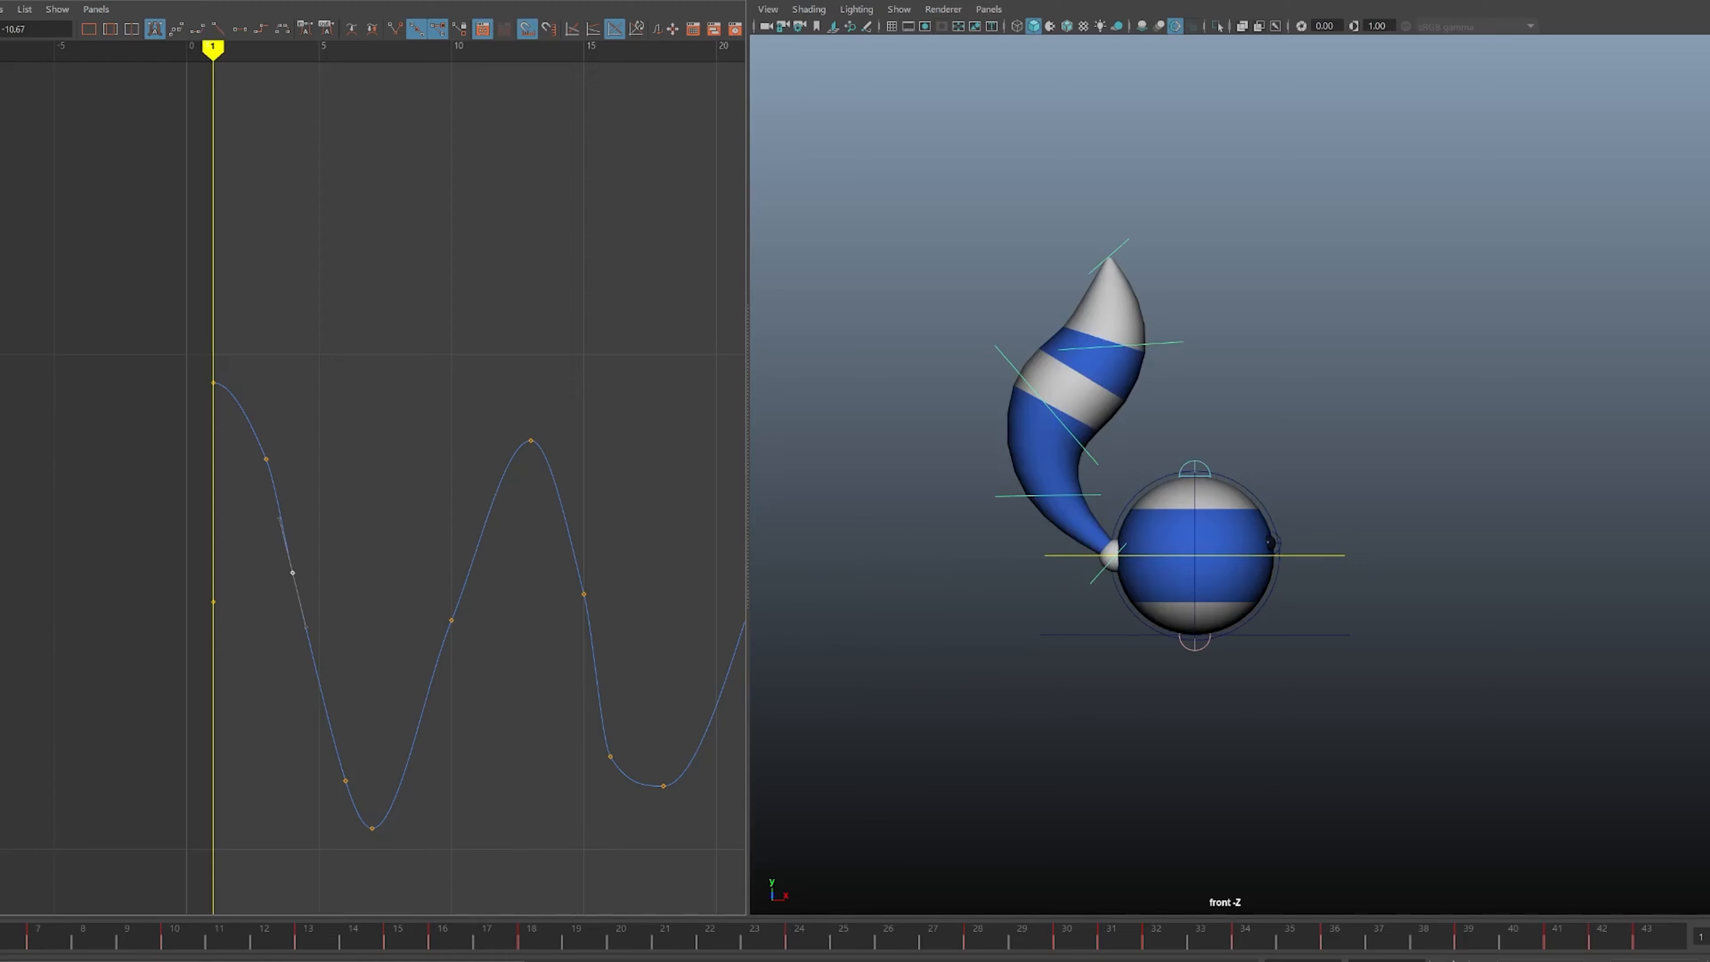
# - Select the second tail control from the base, compare frames 1 to 3, and raise its rotation key at frame 3
pyautogui.click(976, 472)
pyautogui.moveTo(988, 481); pyautogui.dragTo(1018, 508)
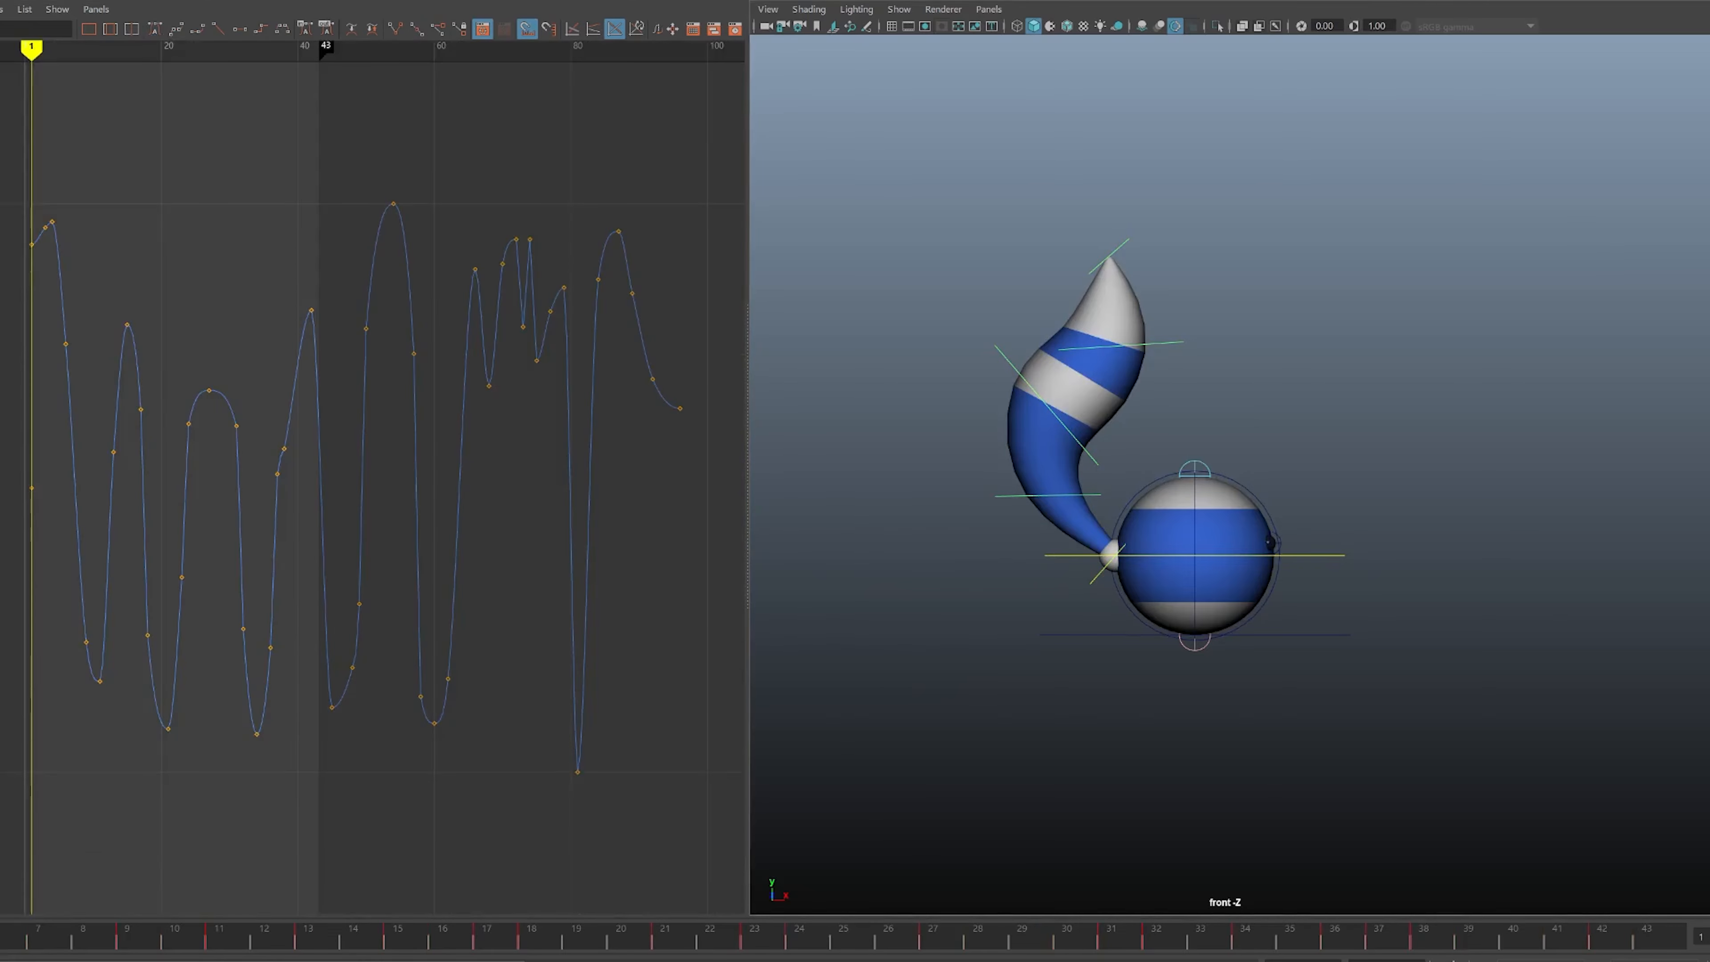
pyautogui.keyDown('alt'); pyautogui.moveTo(203, 472); pyautogui.dragTo(502, 533, button='middle'); pyautogui.keyUp('alt')
pyautogui.keyDown('alt'); pyautogui.keyDown('shift'); pyautogui.moveTo(350, 472); pyautogui.dragTo(606, 472, button='right'); pyautogui.keyUp('shift'); pyautogui.keyUp('alt')
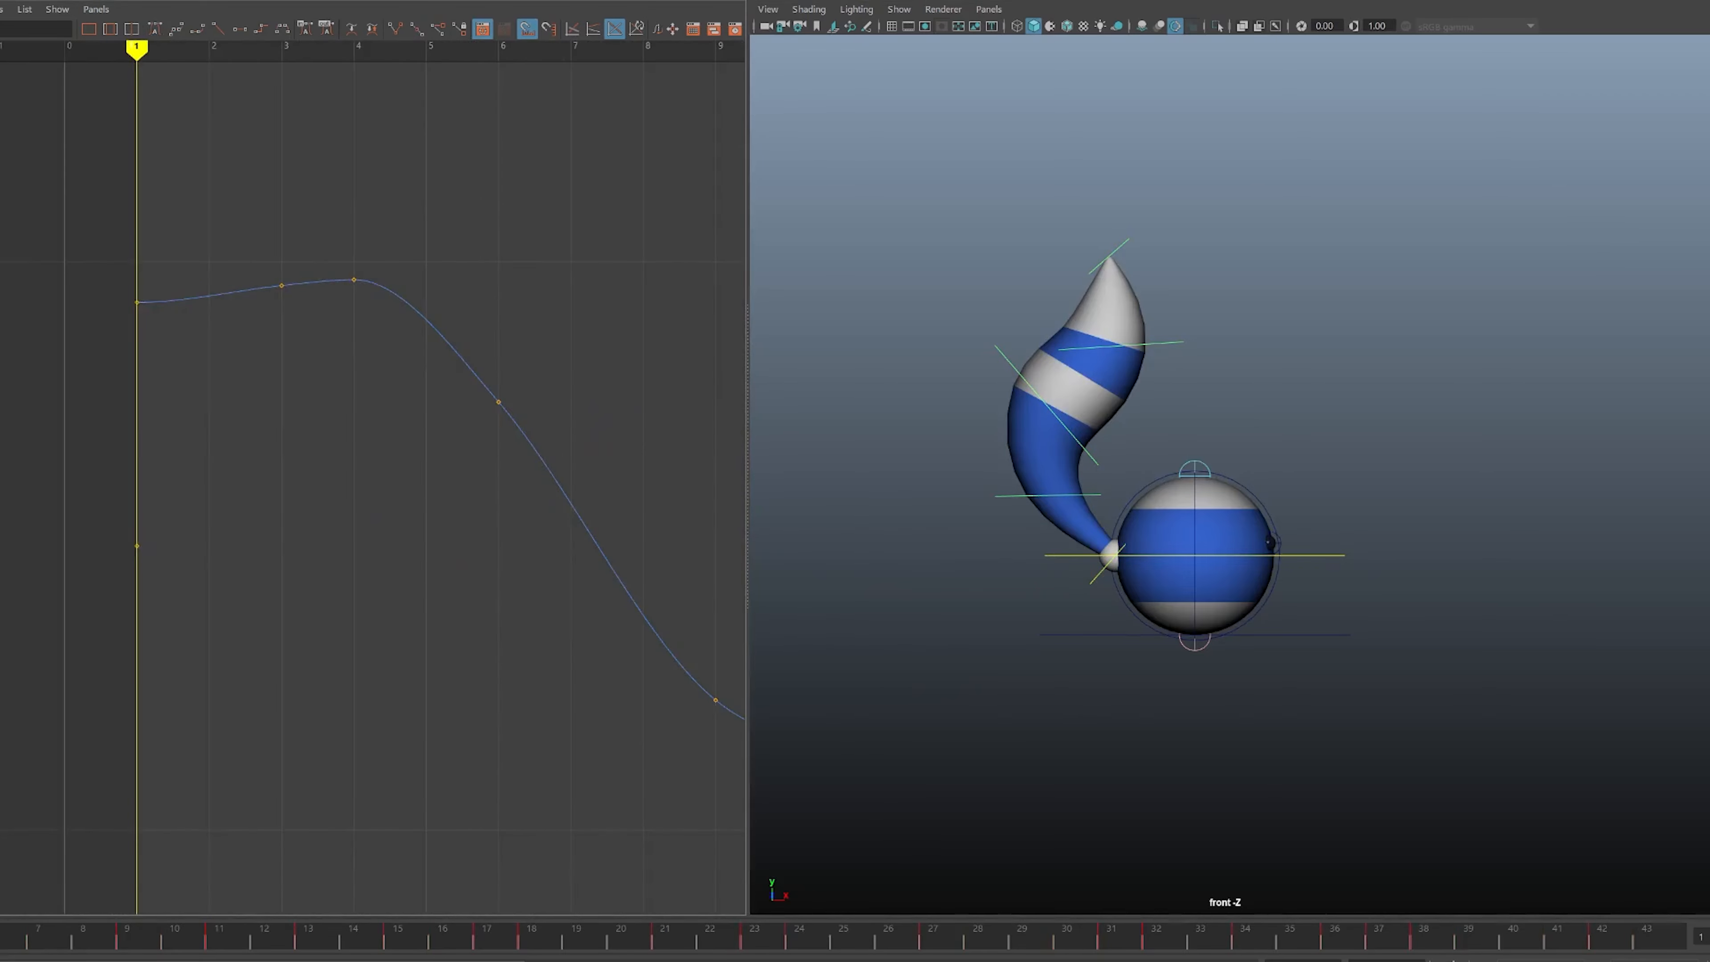
pyautogui.keyDown('alt'); pyautogui.keyDown('shift'); pyautogui.moveTo(606, 472); pyautogui.dragTo(606, 610, button='middle'); pyautogui.keyUp('shift'); pyautogui.keyUp('alt')
pyautogui.moveTo(996, 432); pyautogui.dragTo(1020, 526)
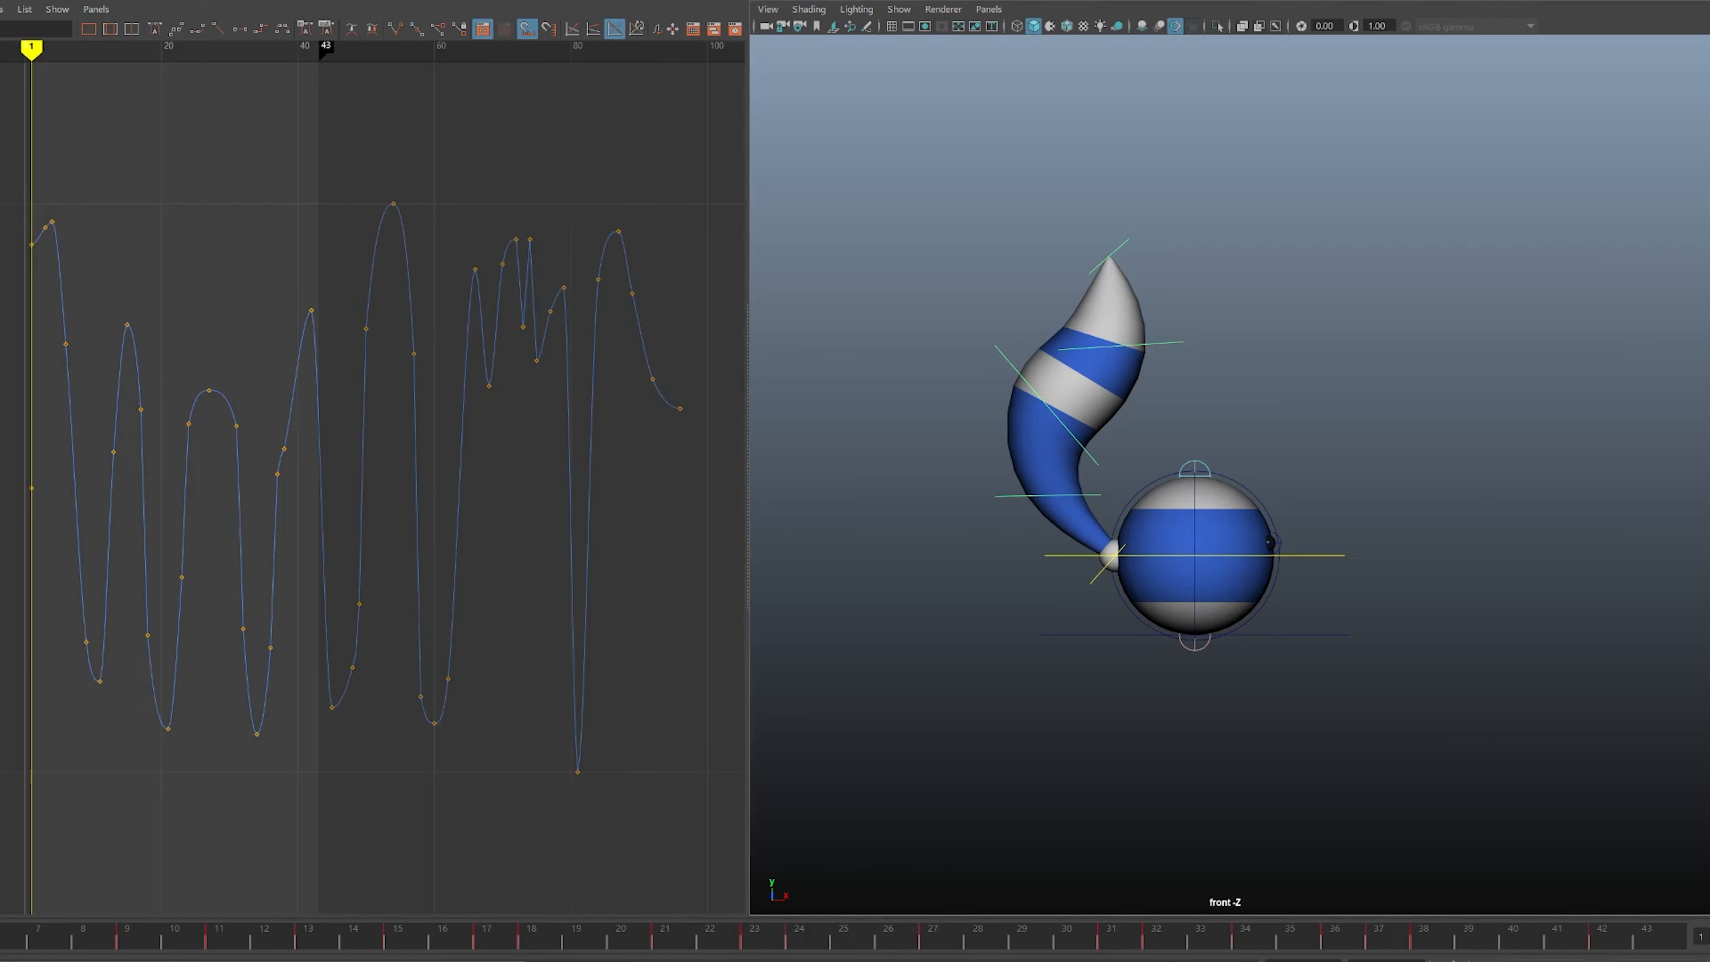
pyautogui.hotkey('ctrl', 'a')
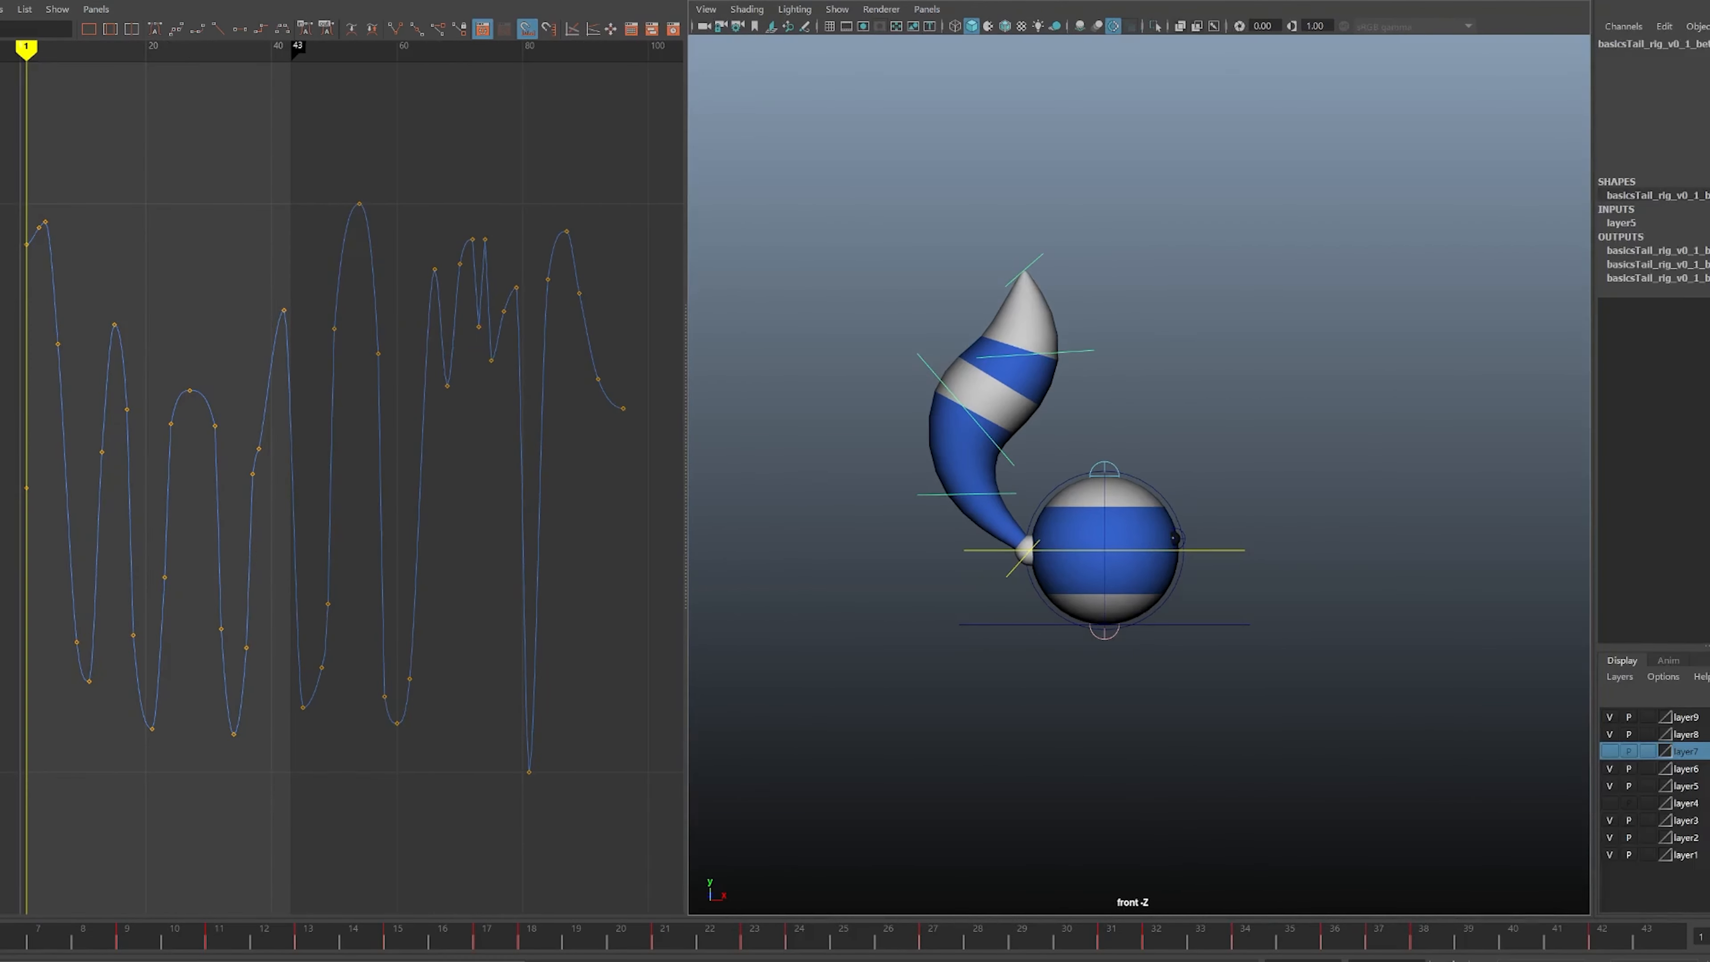
pyautogui.hotkey('ctrl', 'a')
pyautogui.press('f')
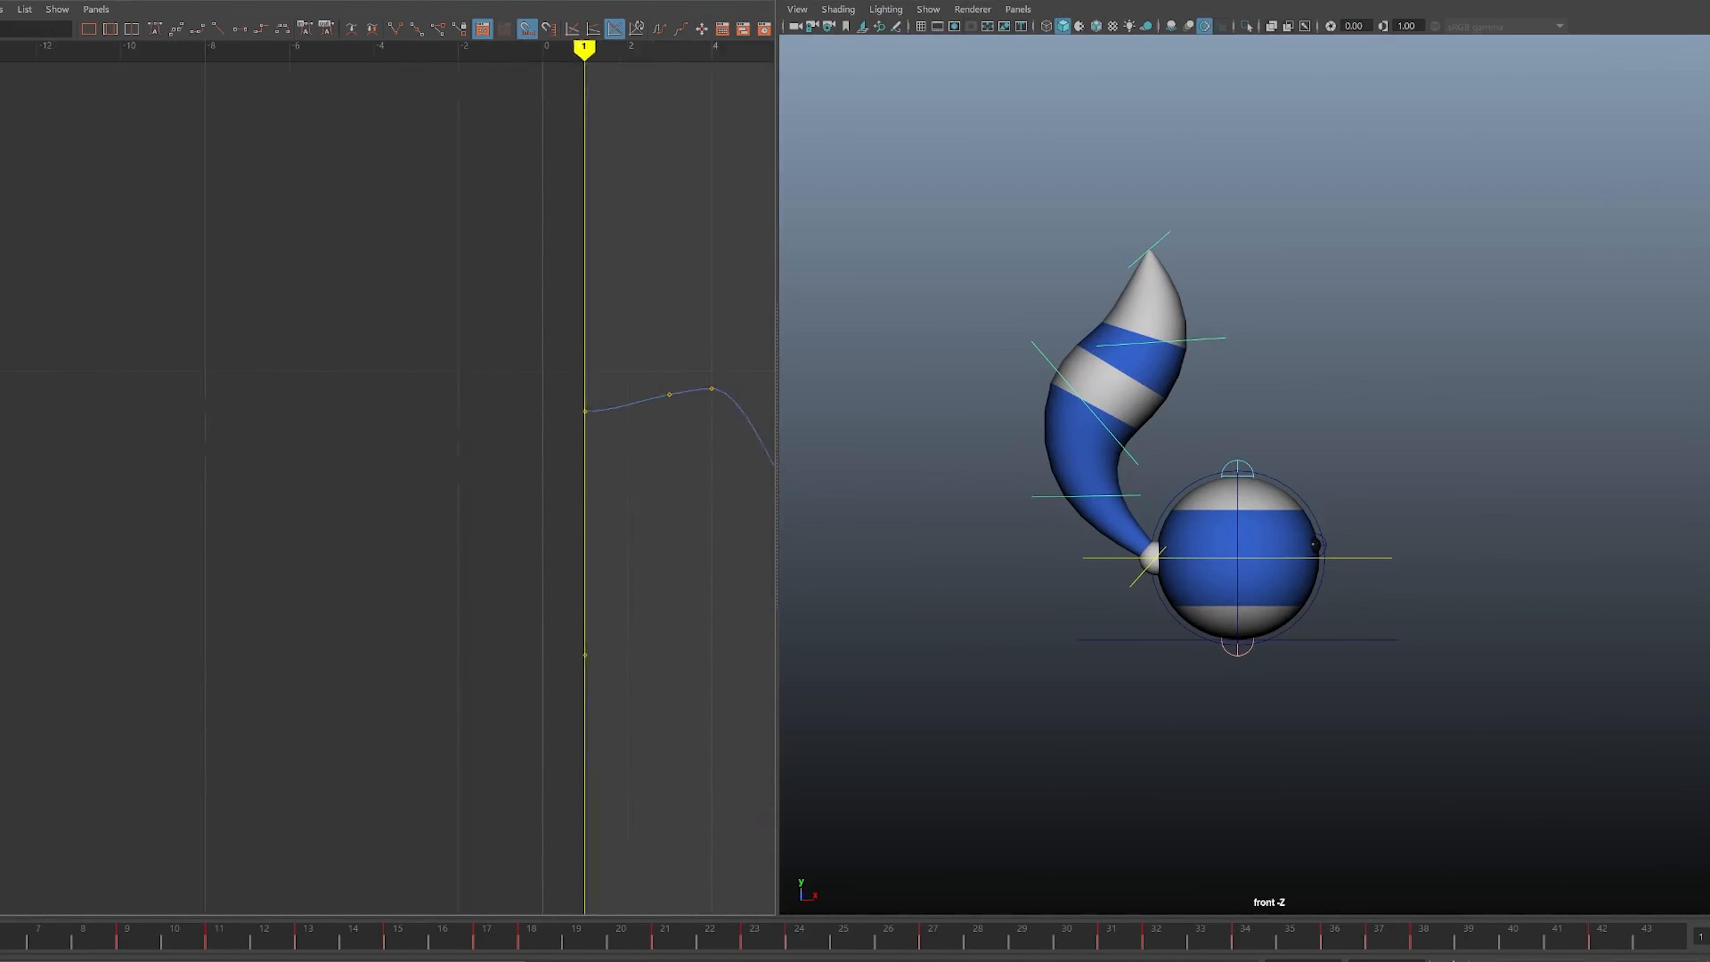
pyautogui.hotkey('alt', '.')
pyautogui.hotkey('alt', '.')
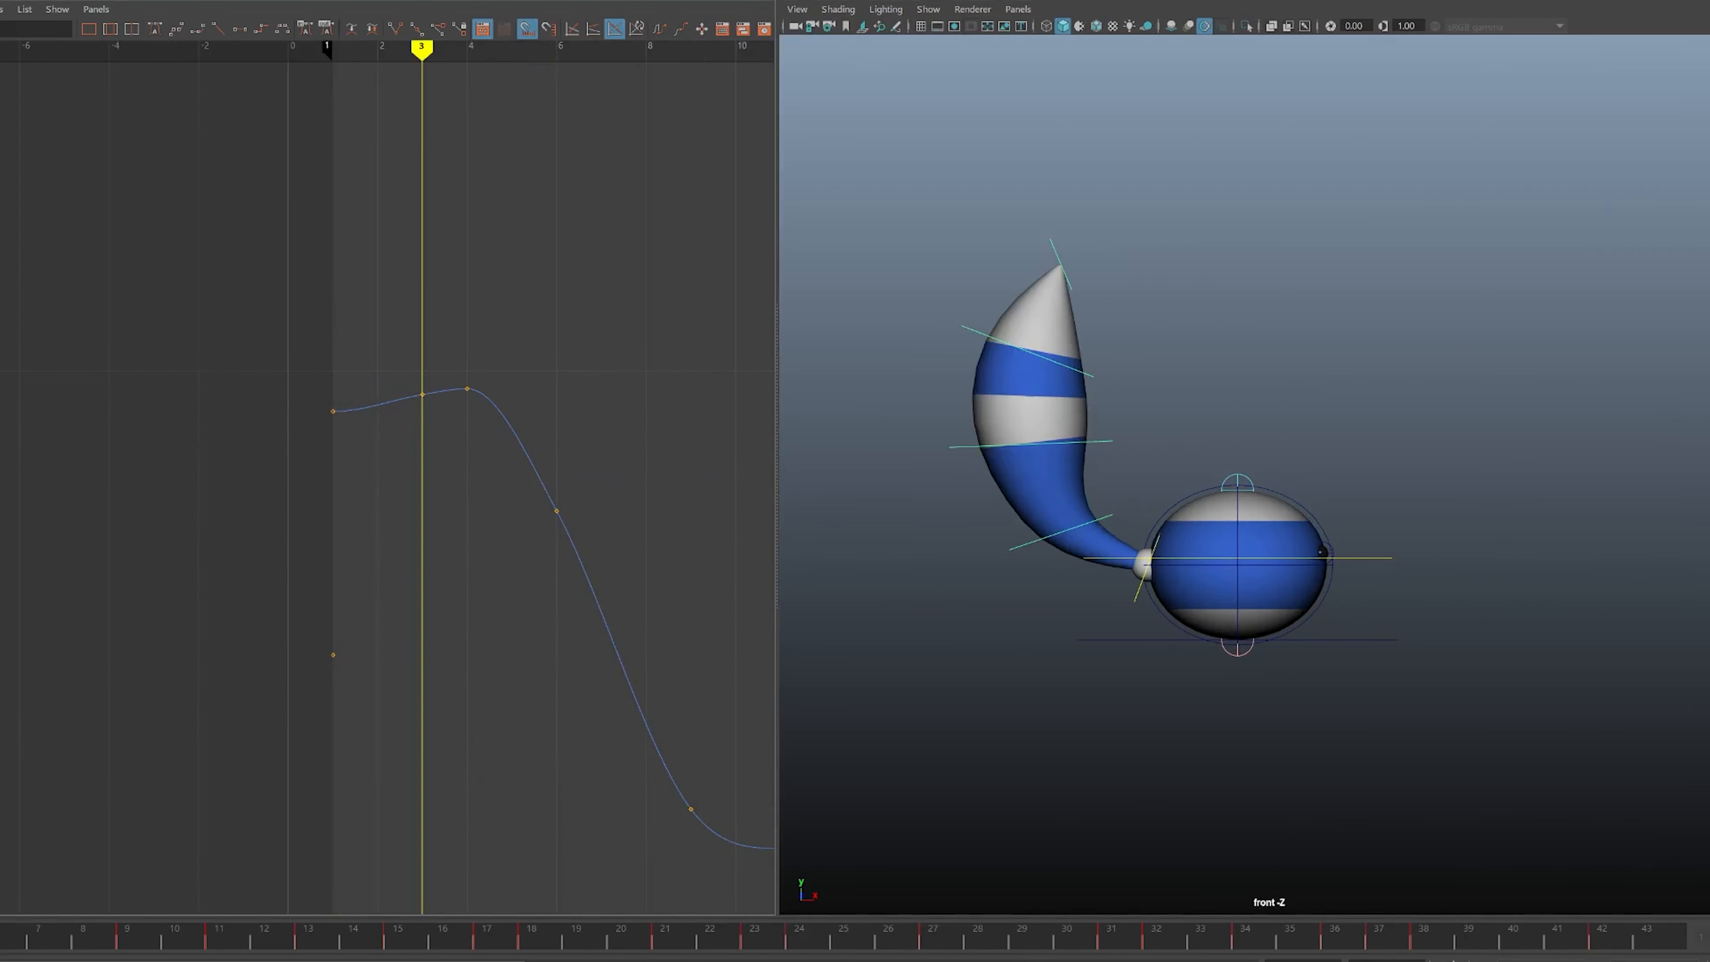
pyautogui.hotkey('alt', ',')
pyautogui.hotkey('alt', '.')
pyautogui.hotkey('alt', ',')
pyautogui.hotkey('alt', '.')
pyautogui.hotkey('alt', '.')
pyautogui.moveTo(432, 399); pyautogui.dragTo(431, 370, button='middle')
# - Select the middle tail control and raise its rotation key at frame 3
pyautogui.moveTo(1167, 438); pyautogui.dragTo(1119, 463)
pyautogui.press('f')
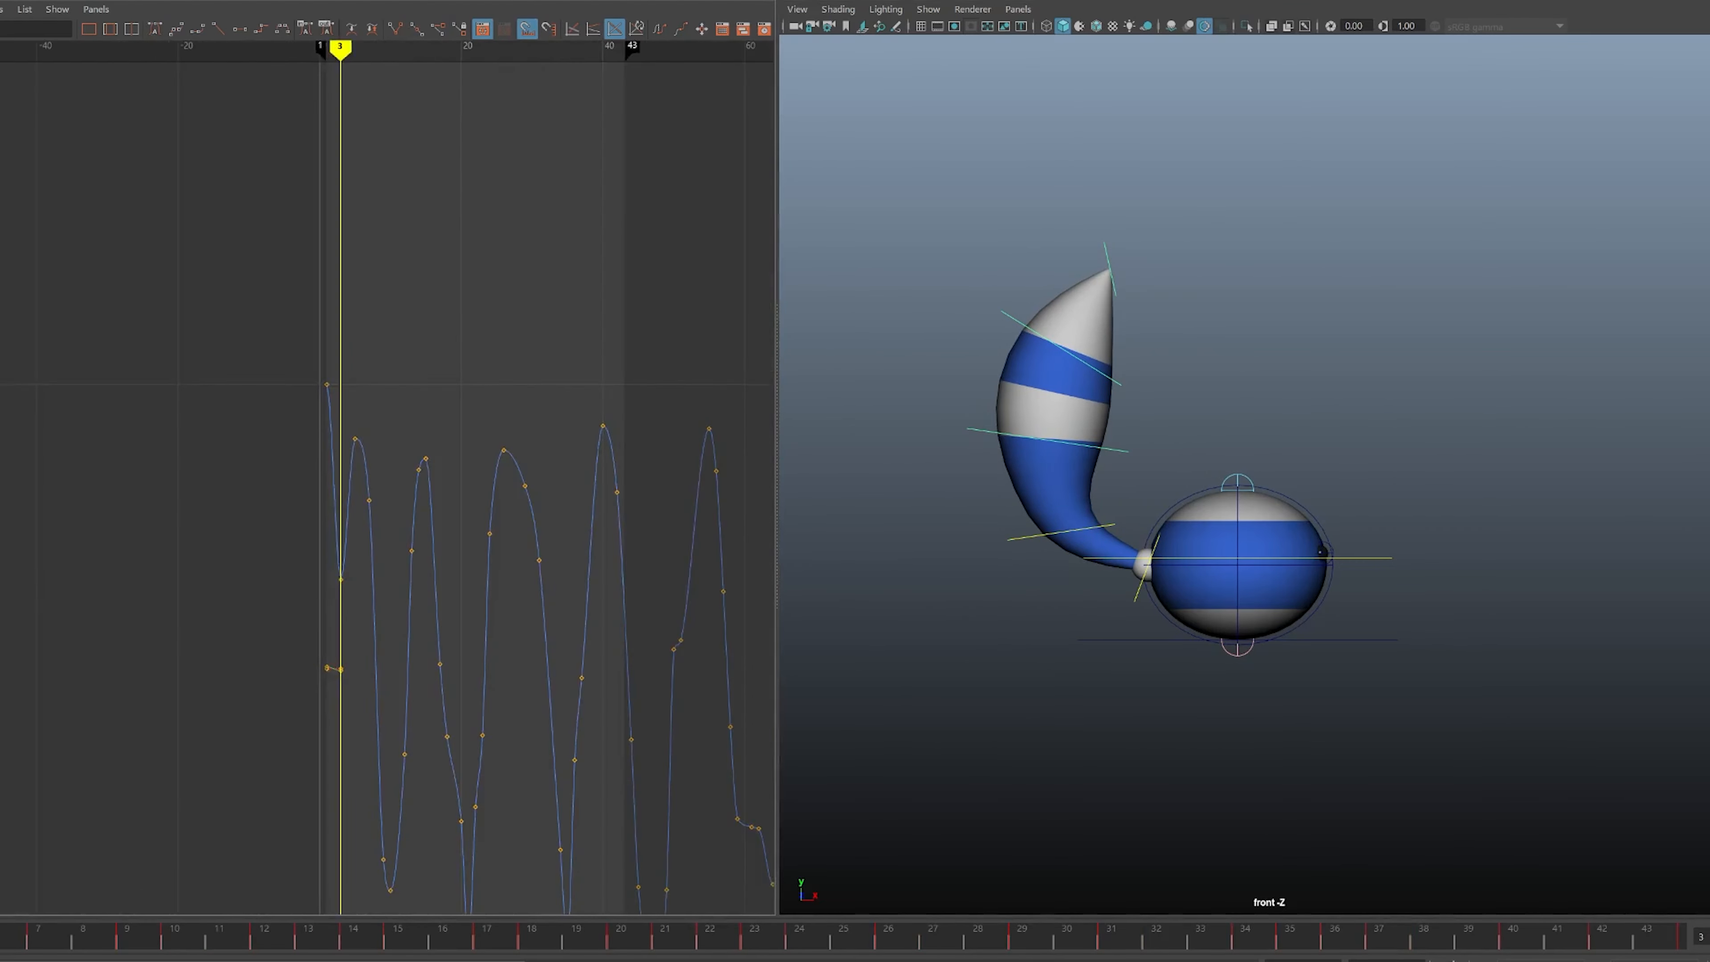
pyautogui.keyDown('alt'); pyautogui.moveTo(269, 471); pyautogui.dragTo(611, 448, button='middle'); pyautogui.keyUp('alt')
pyautogui.moveTo(356, 495); pyautogui.dragTo(178, 580)
pyautogui.moveTo(235, 593); pyautogui.dragTo(369, 453, button='middle')
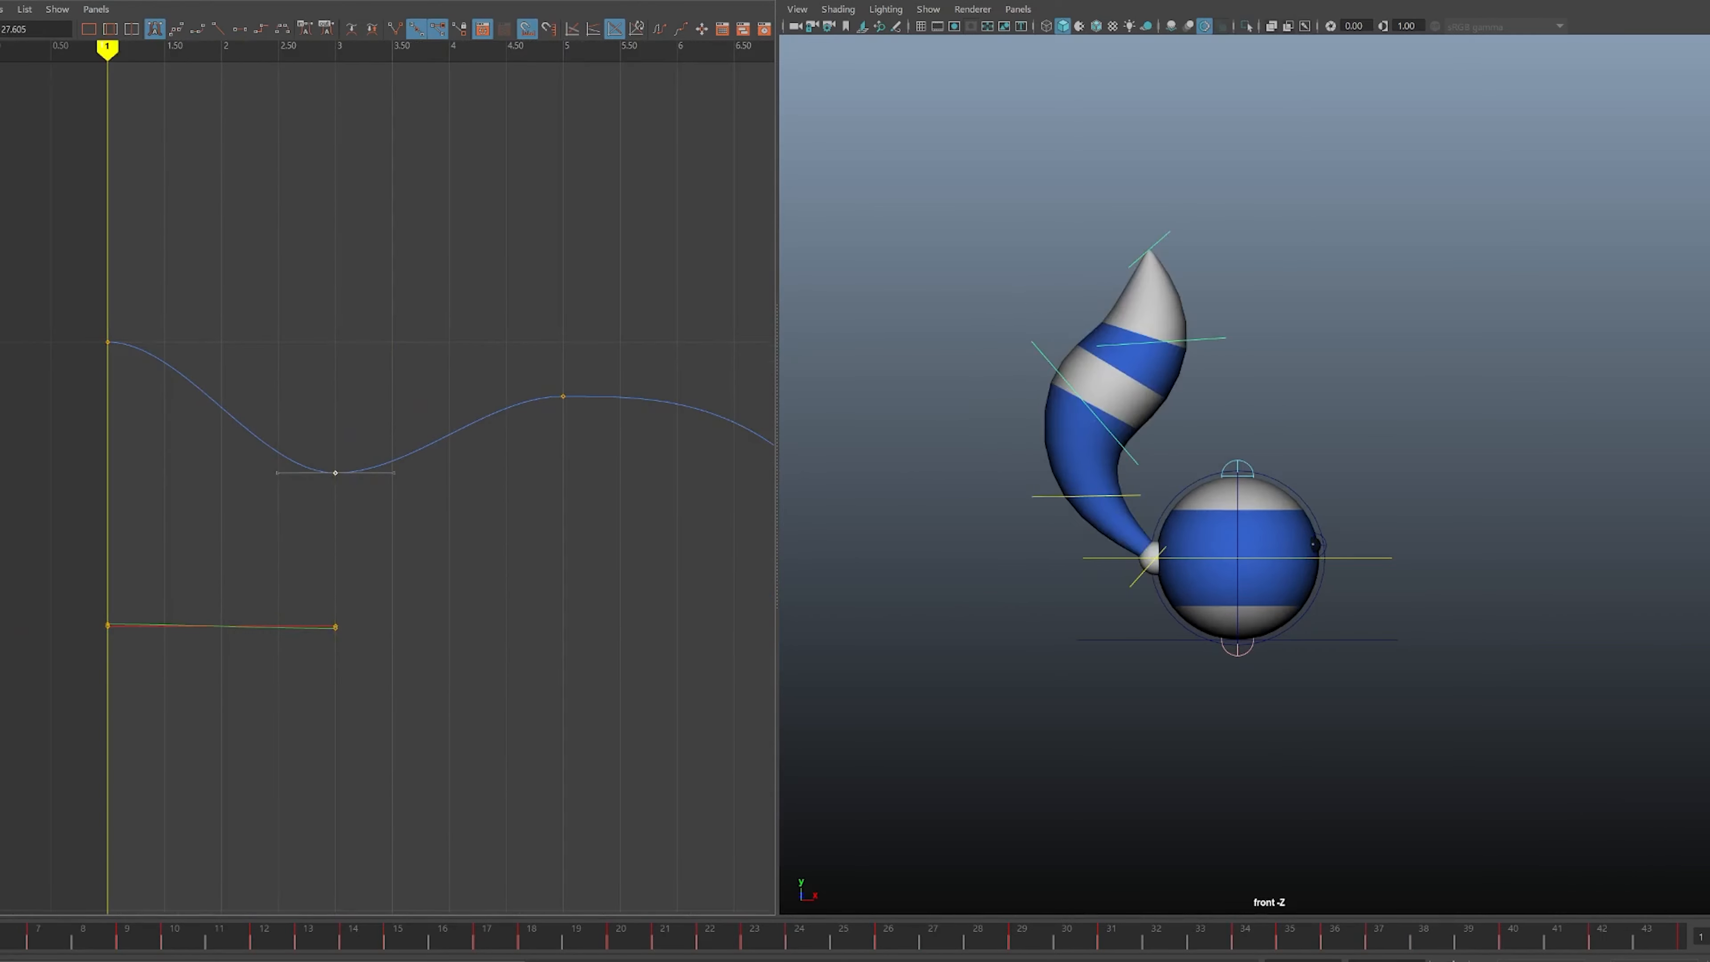
# - Lower the middle control's rotation key at frame 1 and raise its key at frame 3 so the curve climbs steadily towards frame 5
pyautogui.keyDown('alt'); pyautogui.moveTo(269, 471); pyautogui.dragTo(460, 476, button='middle'); pyautogui.keyUp('alt')
pyautogui.moveTo(298, 347); pyautogui.dragTo(298, 418, button='middle')
pyautogui.keyDown('alt'); pyautogui.moveTo(404, 471); pyautogui.dragTo(219, 506, button='middle'); pyautogui.keyUp('alt')
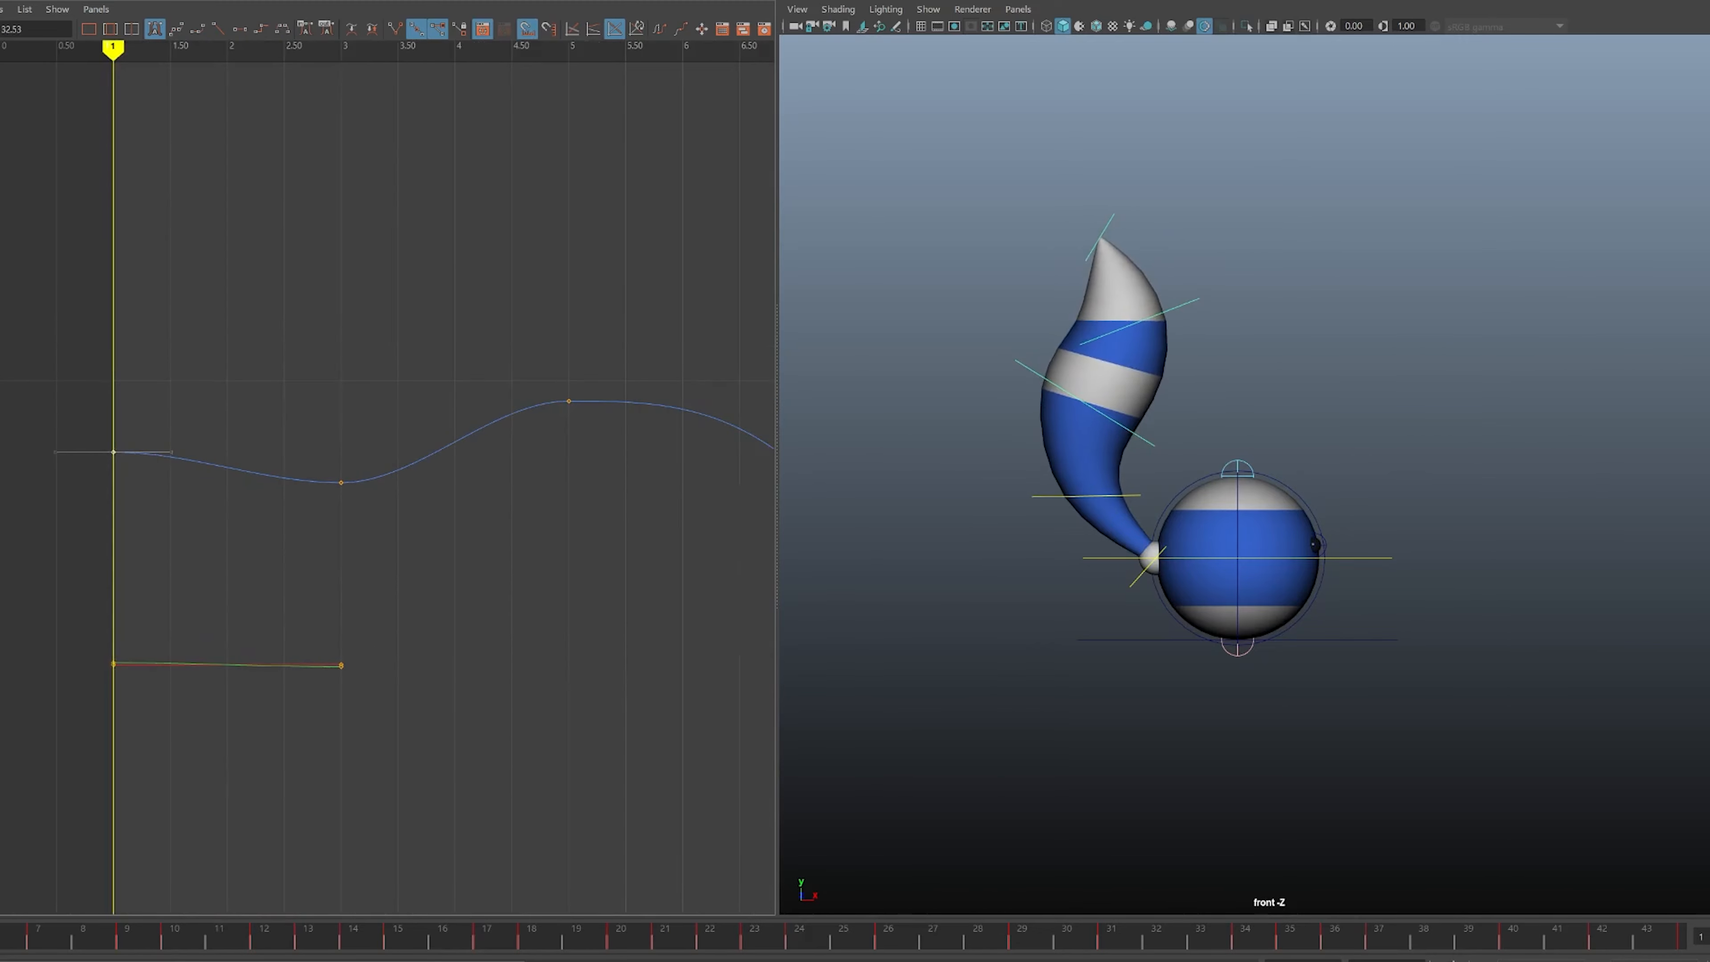
pyautogui.click(341, 483)
pyautogui.moveTo(341, 482); pyautogui.dragTo(341, 418, button='middle')
pyautogui.hotkey('alt', 'v')
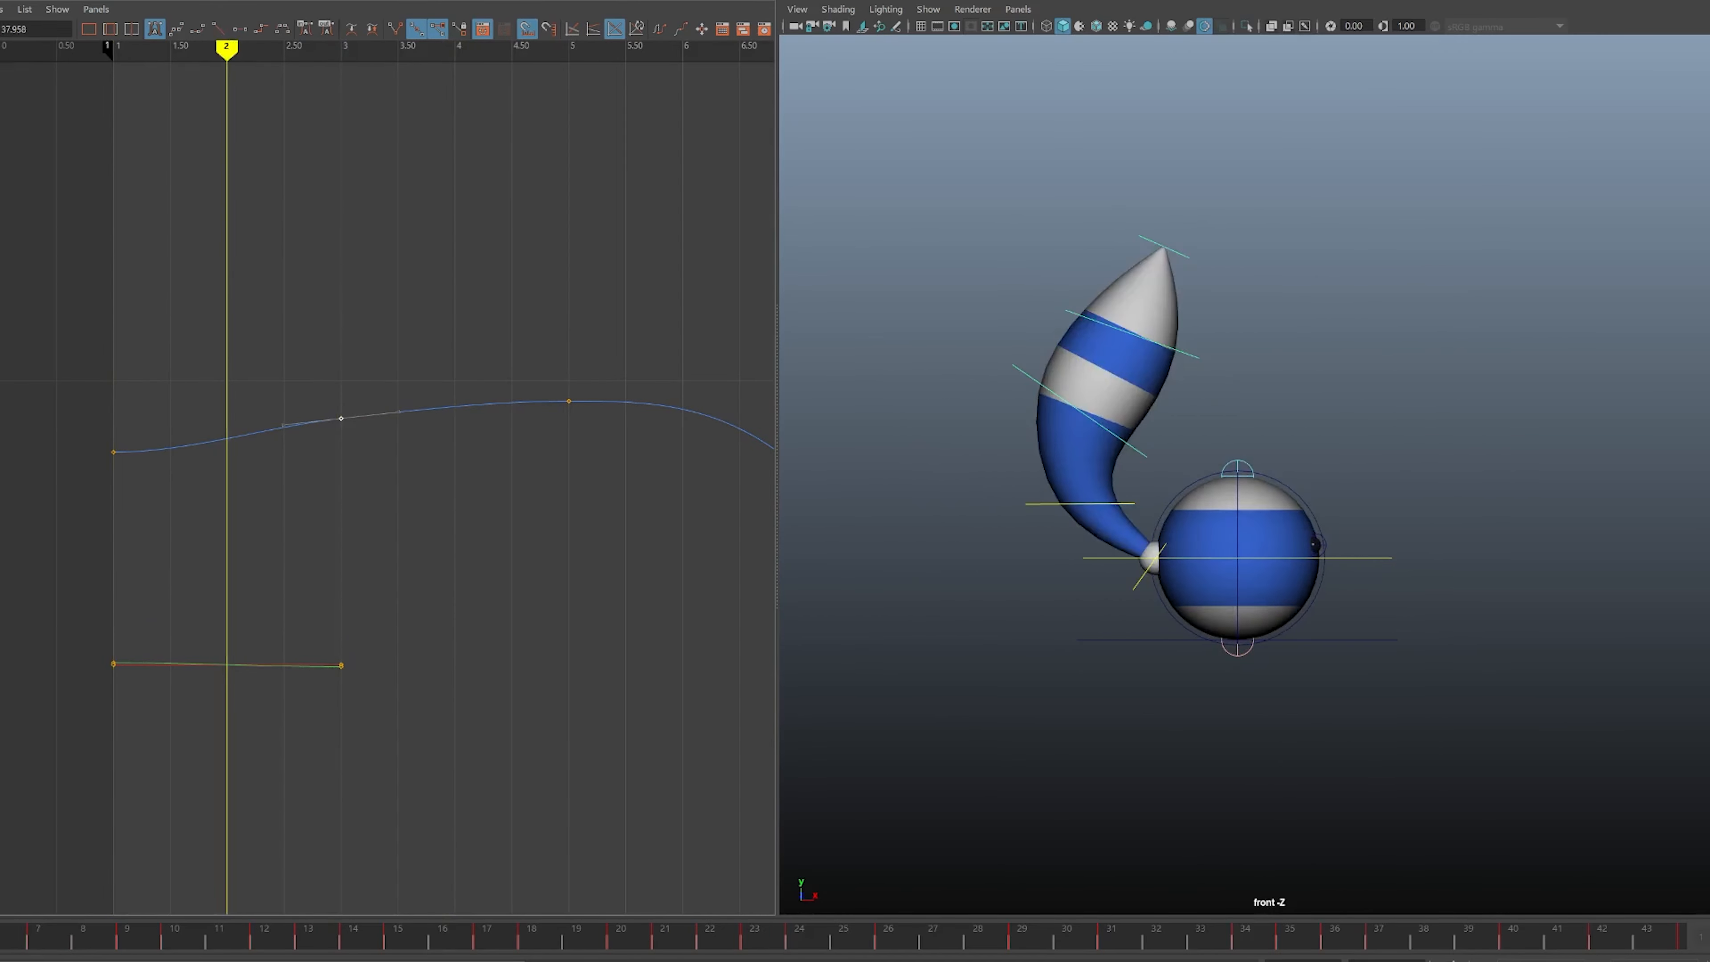
# - Select all the tail controls and delete the nearly flat red and green rotation curves' keys at frame 3
pyautogui.moveTo(992, 257); pyautogui.dragTo(1241, 477)
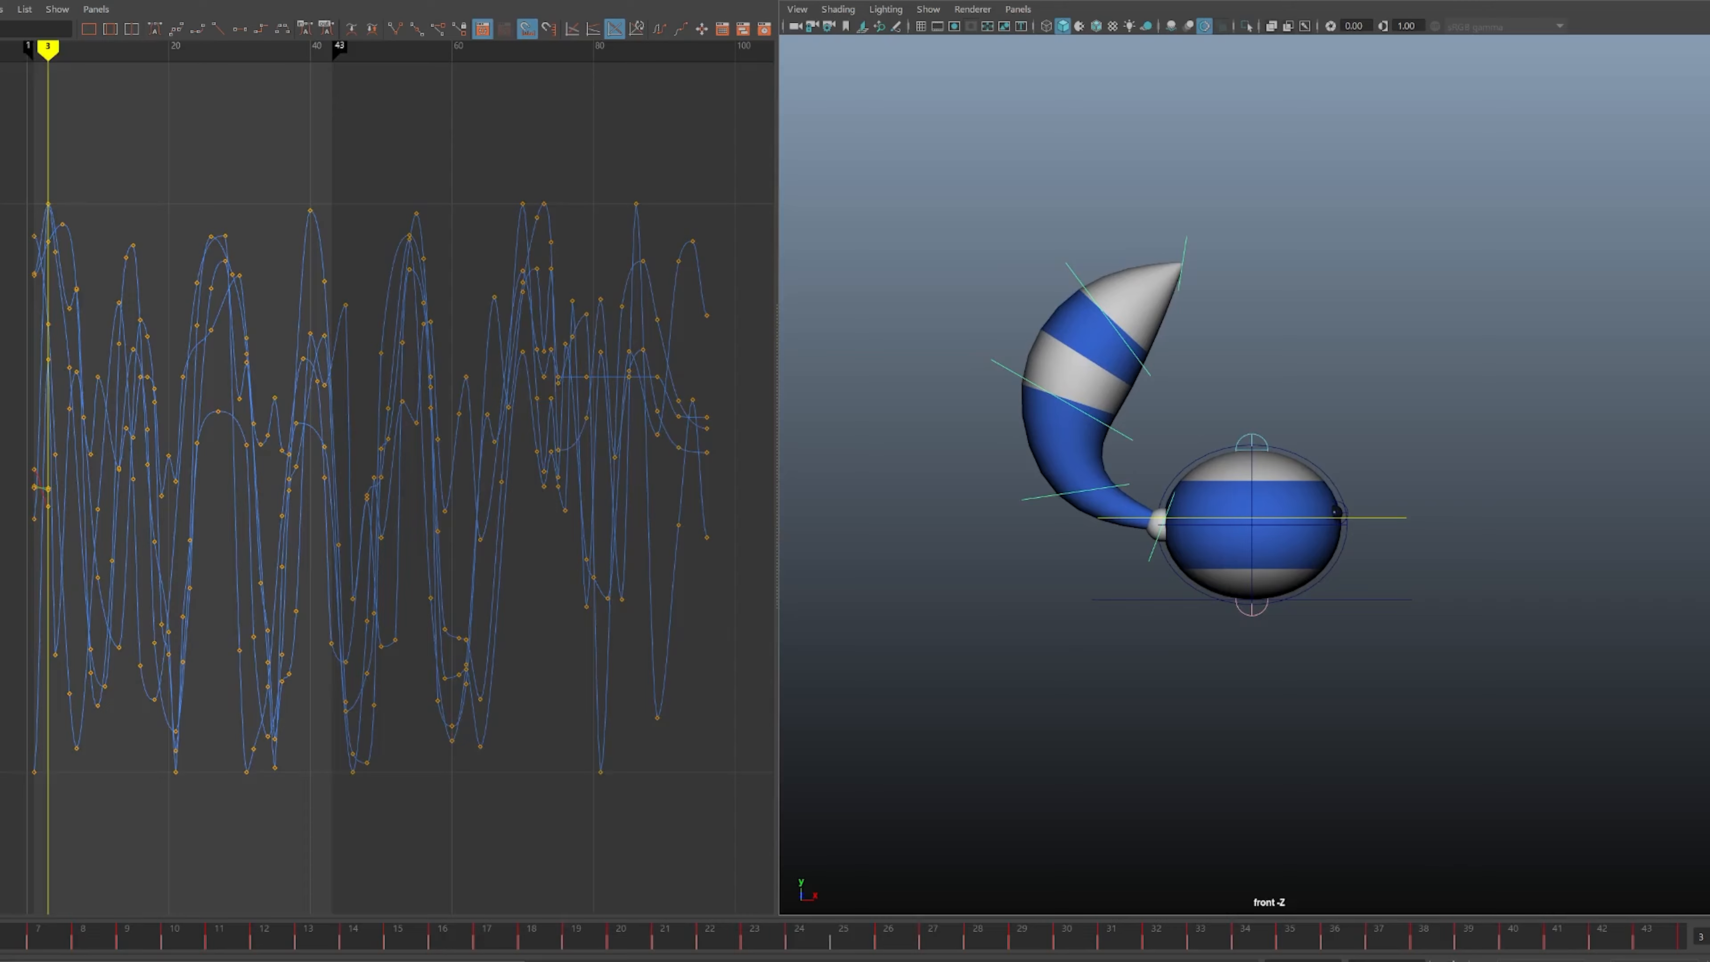
pyautogui.press('f')
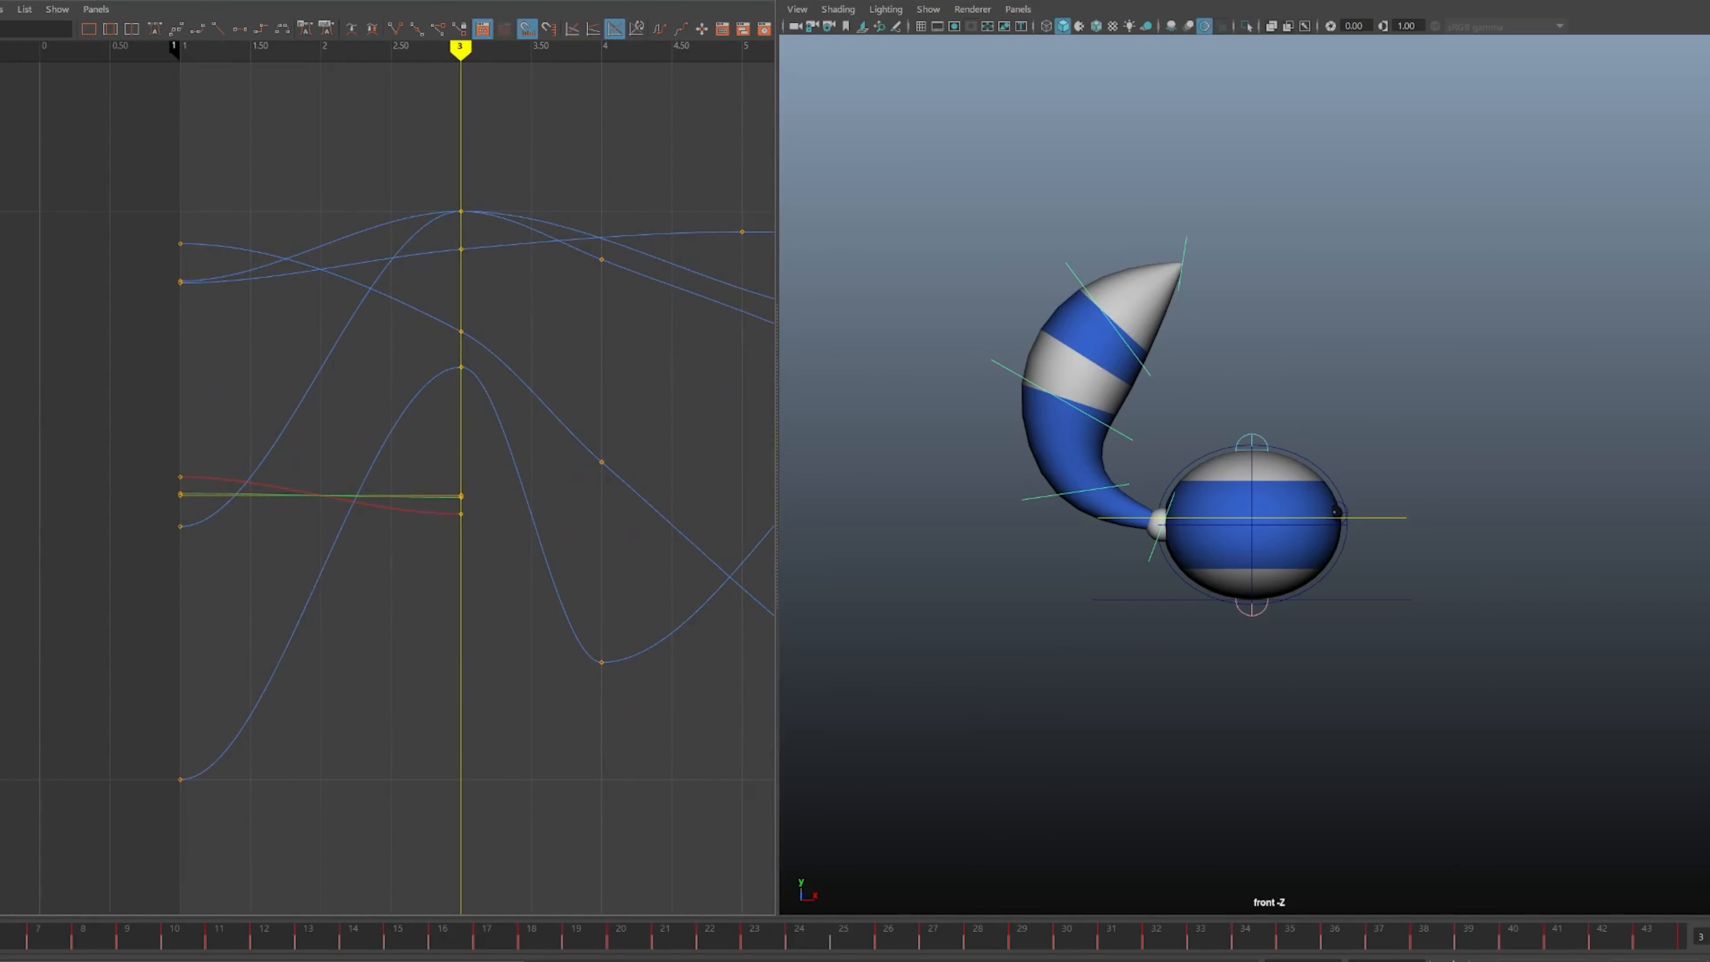
pyautogui.moveTo(306, 471); pyautogui.dragTo(307, 525)
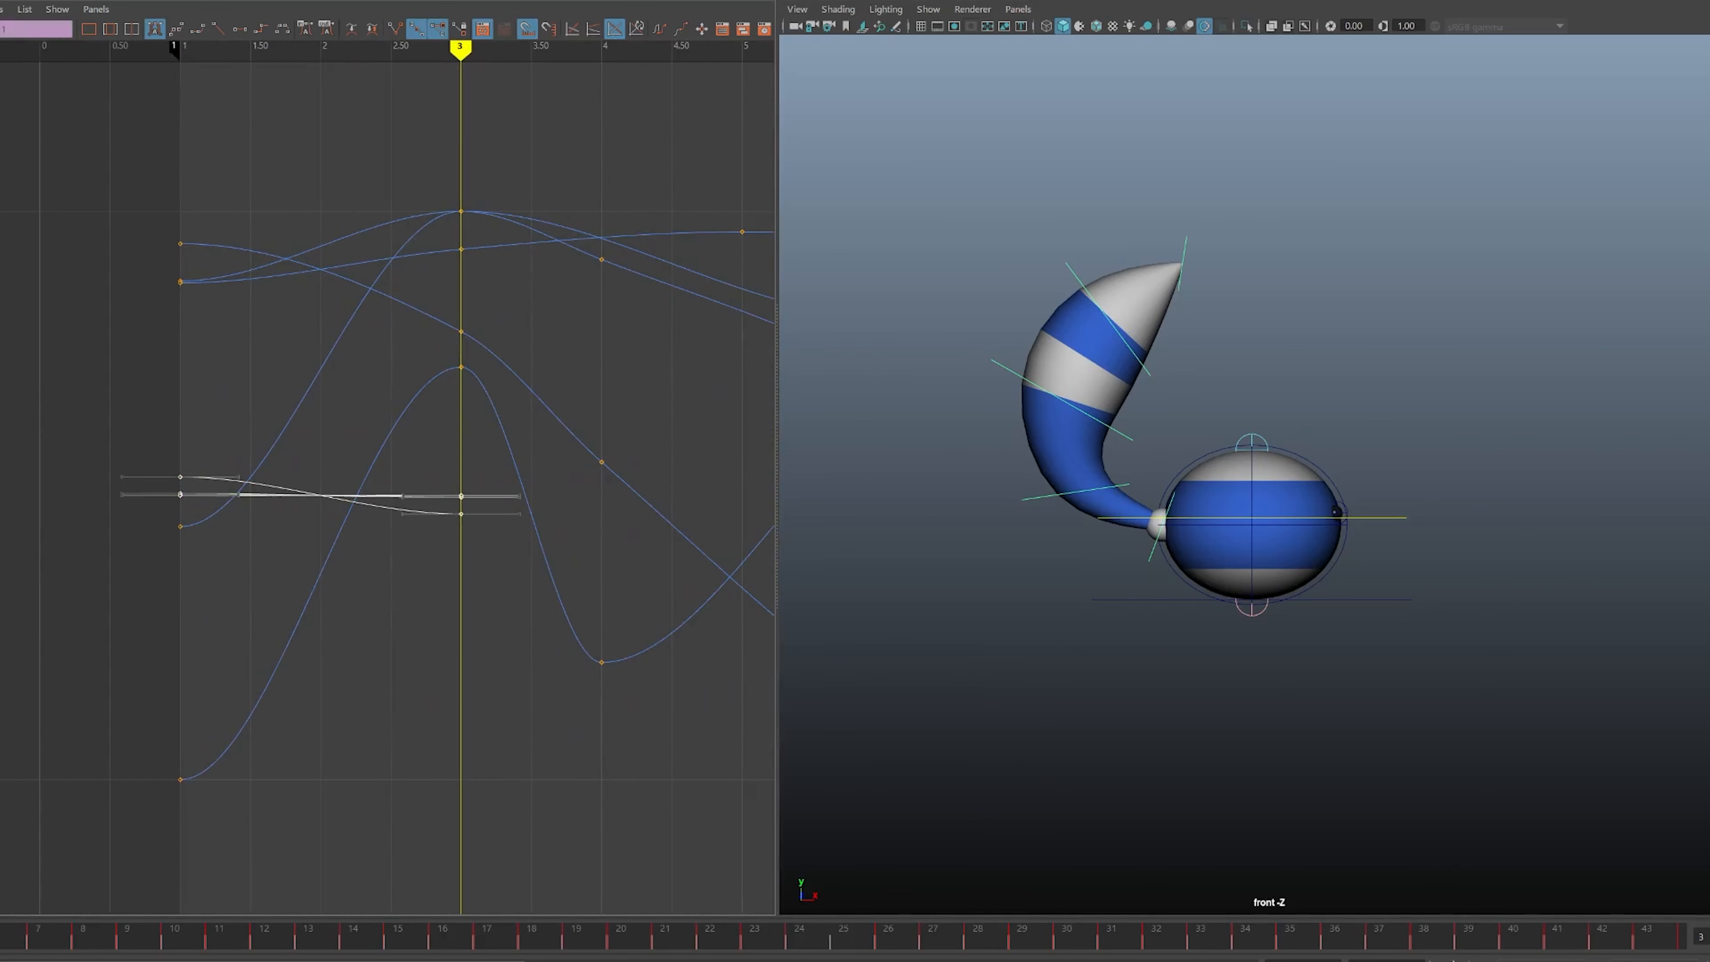
pyautogui.moveTo(425, 467); pyautogui.dragTo(498, 562)
pyautogui.press('Delete')
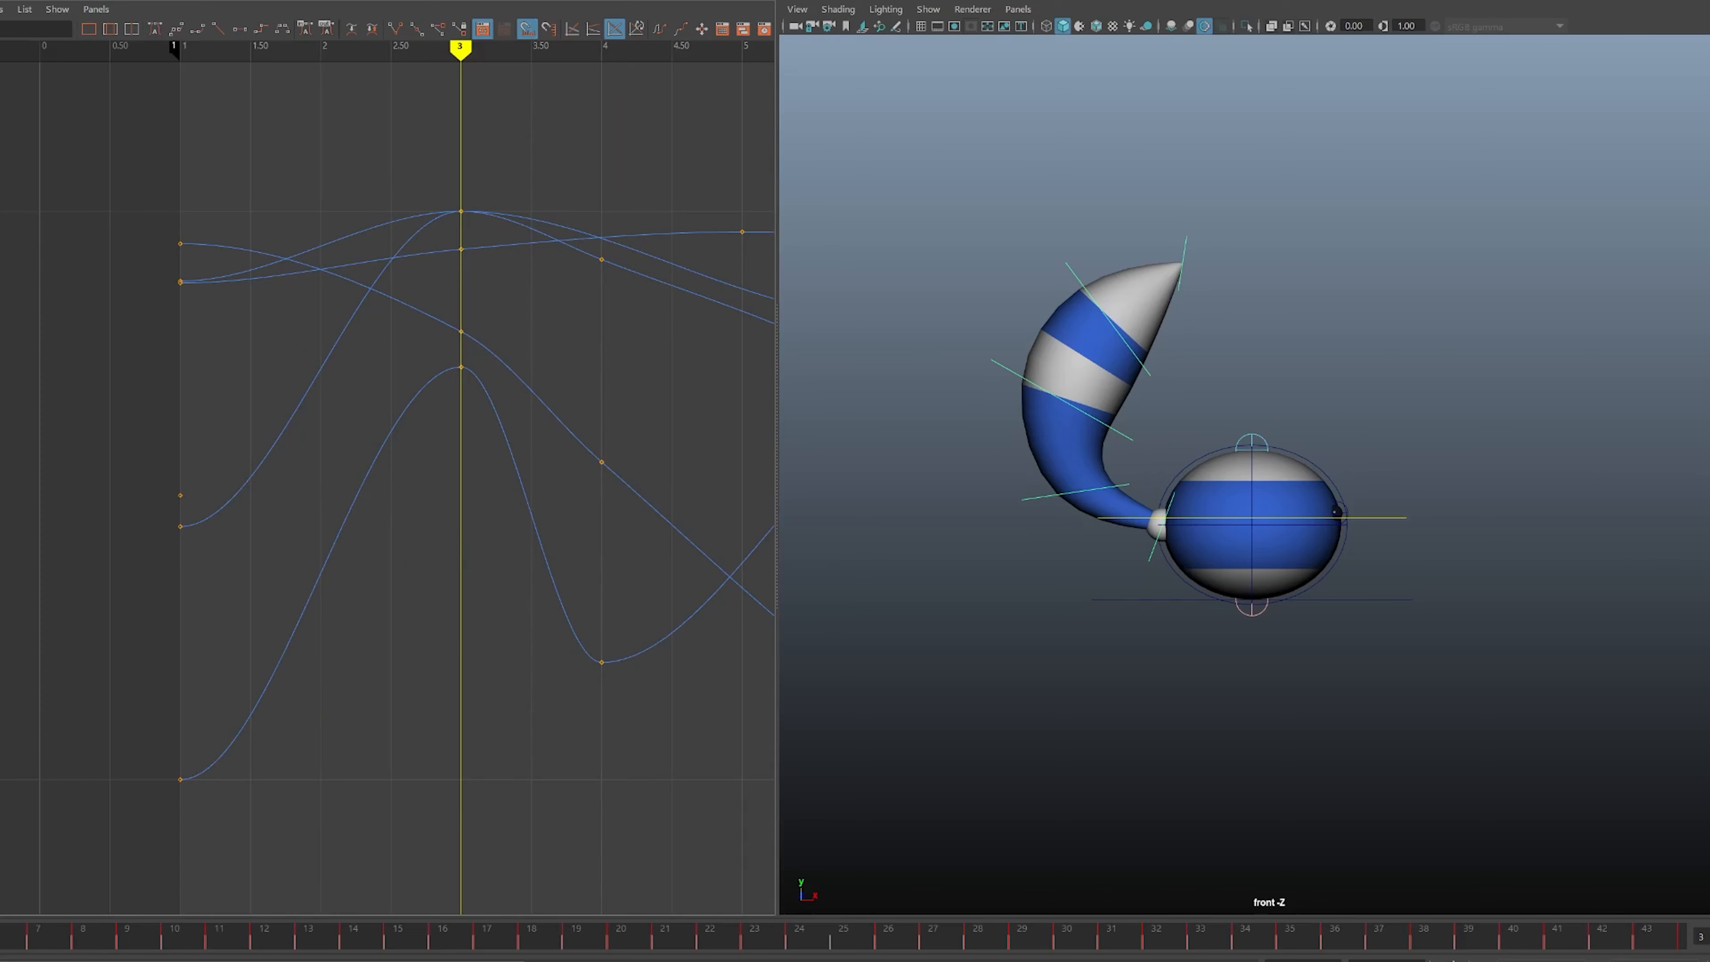
# - Restore the tail control selection and delete the leftover stray keys off the blue curves at frames 1 and 3
pyautogui.click(928, 286)
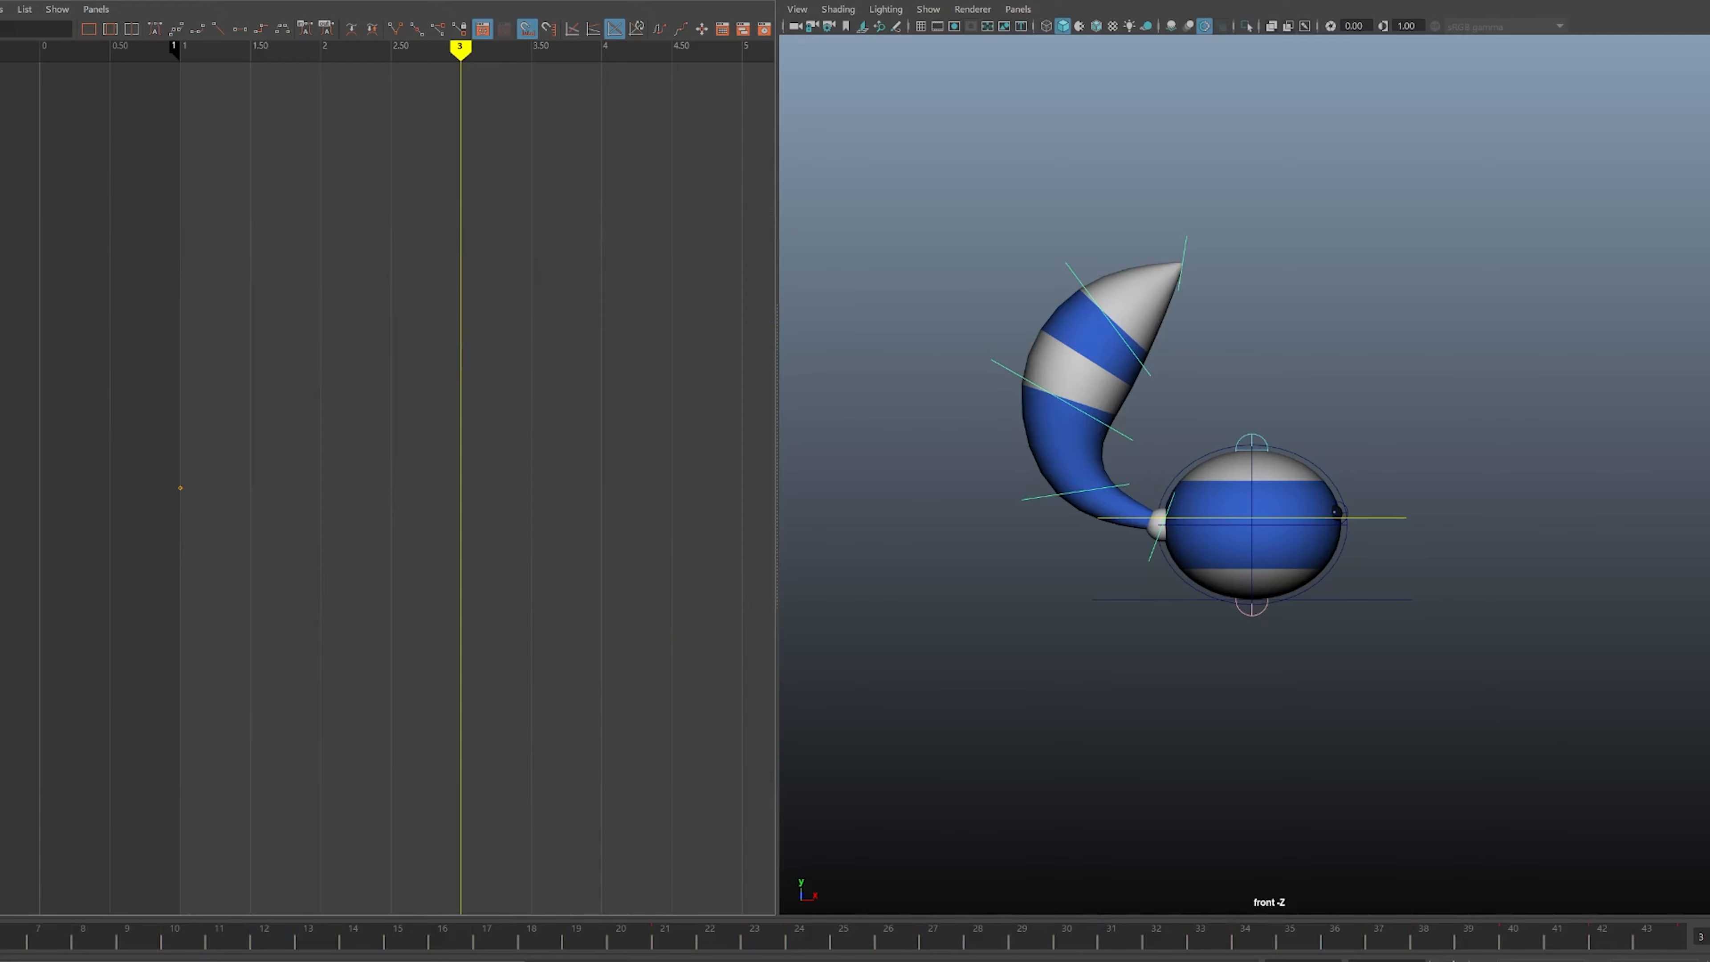
pyautogui.hotkey('ctrl', 'z')
pyautogui.keyDown('alt'); pyautogui.moveTo(387, 472); pyautogui.dragTo(502, 472, button='middle'); pyautogui.keyUp('alt')
pyautogui.keyDown('alt'); pyautogui.moveTo(502, 472); pyautogui.dragTo(592, 418, button='right'); pyautogui.keyUp('alt')
pyautogui.moveTo(156, 268); pyautogui.dragTo(241, 398)
pyautogui.press('Delete')
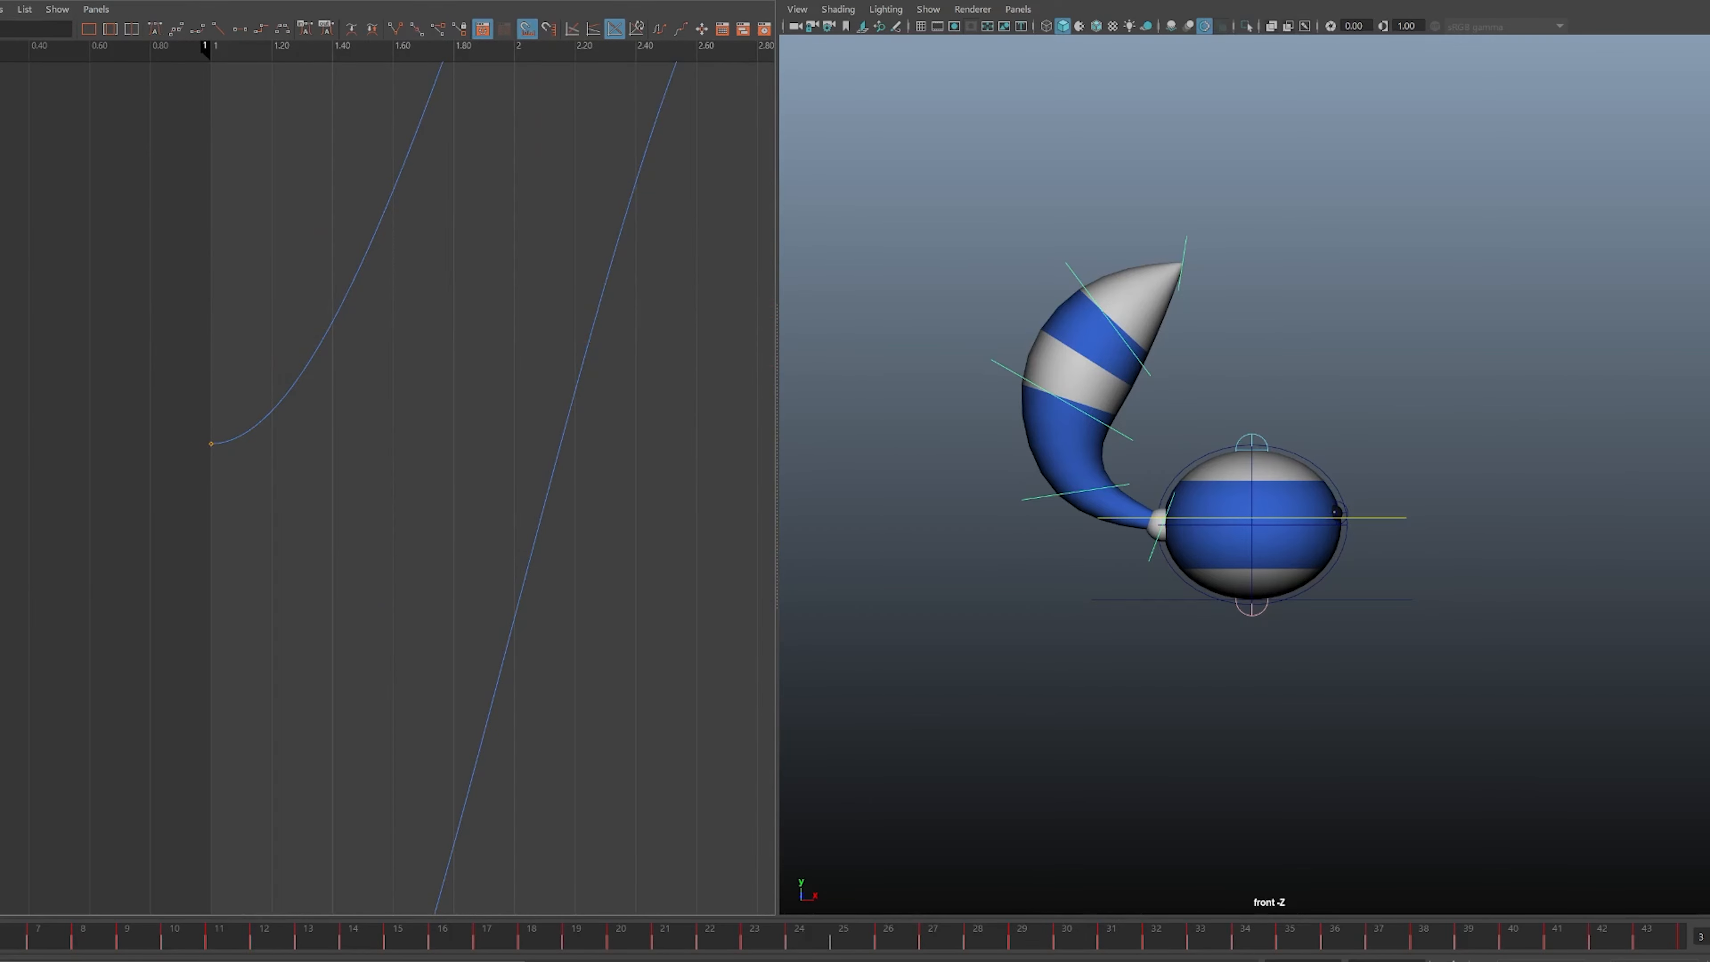
pyautogui.keyDown('alt'); pyautogui.moveTo(404, 472); pyautogui.dragTo(282, 471, button='right'); pyautogui.keyUp('alt')
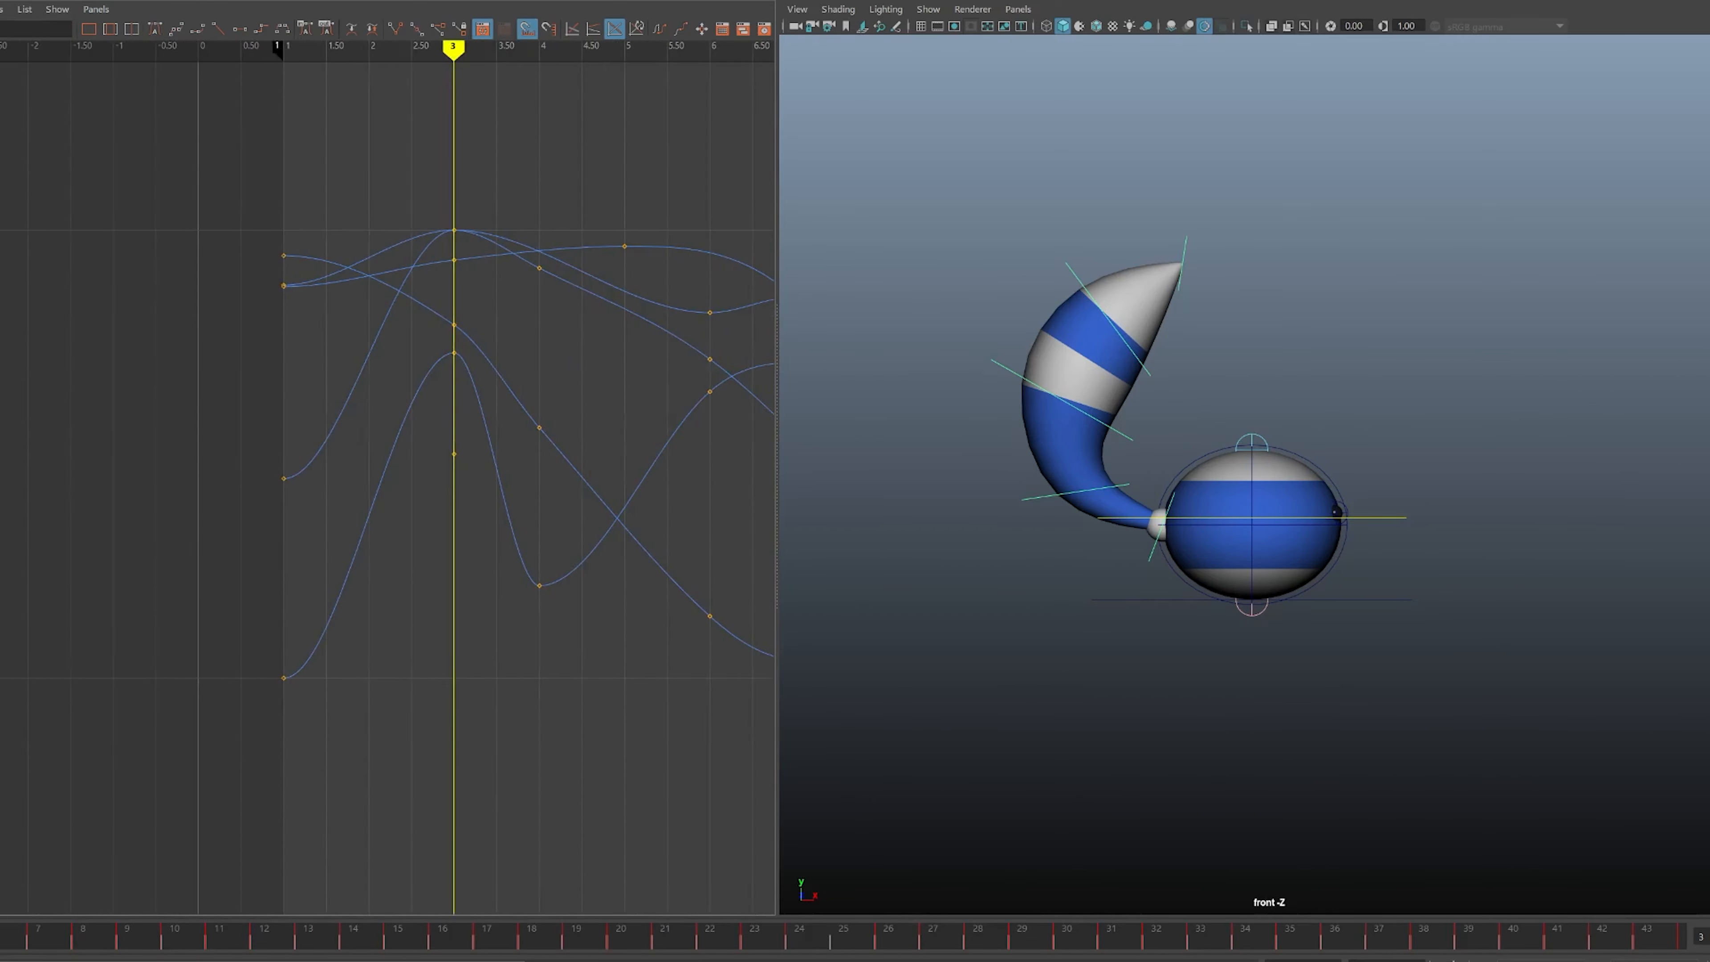
pyautogui.keyDown('alt'); pyautogui.keyDown('shift'); pyautogui.moveTo(377, 418); pyautogui.dragTo(559, 418, button='right'); pyautogui.keyUp('shift'); pyautogui.keyUp('alt')
pyautogui.keyDown('alt'); pyautogui.keyDown('shift'); pyautogui.moveTo(559, 417); pyautogui.dragTo(375, 417, button='middle'); pyautogui.keyUp('shift'); pyautogui.keyUp('alt')
pyautogui.moveTo(379, 397); pyautogui.dragTo(477, 469)
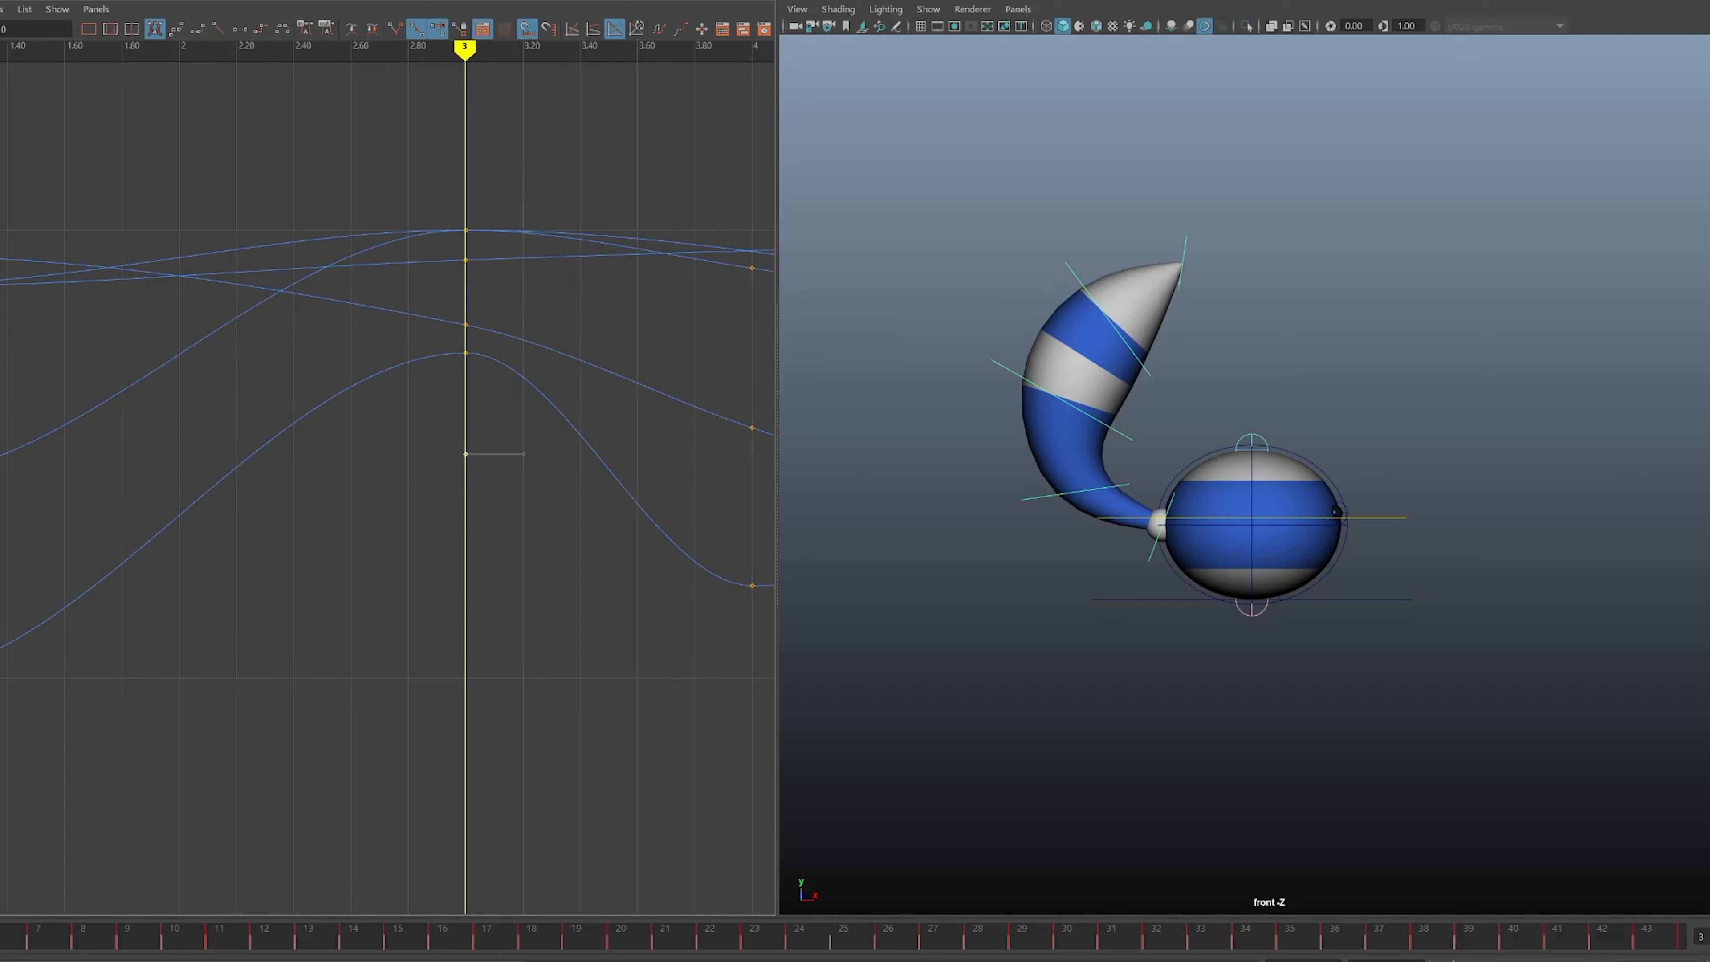
pyautogui.press('Delete')
# - Frame the tail's rotation curves and play the animation from frame 1 to check the tail's motion
pyautogui.press('e')
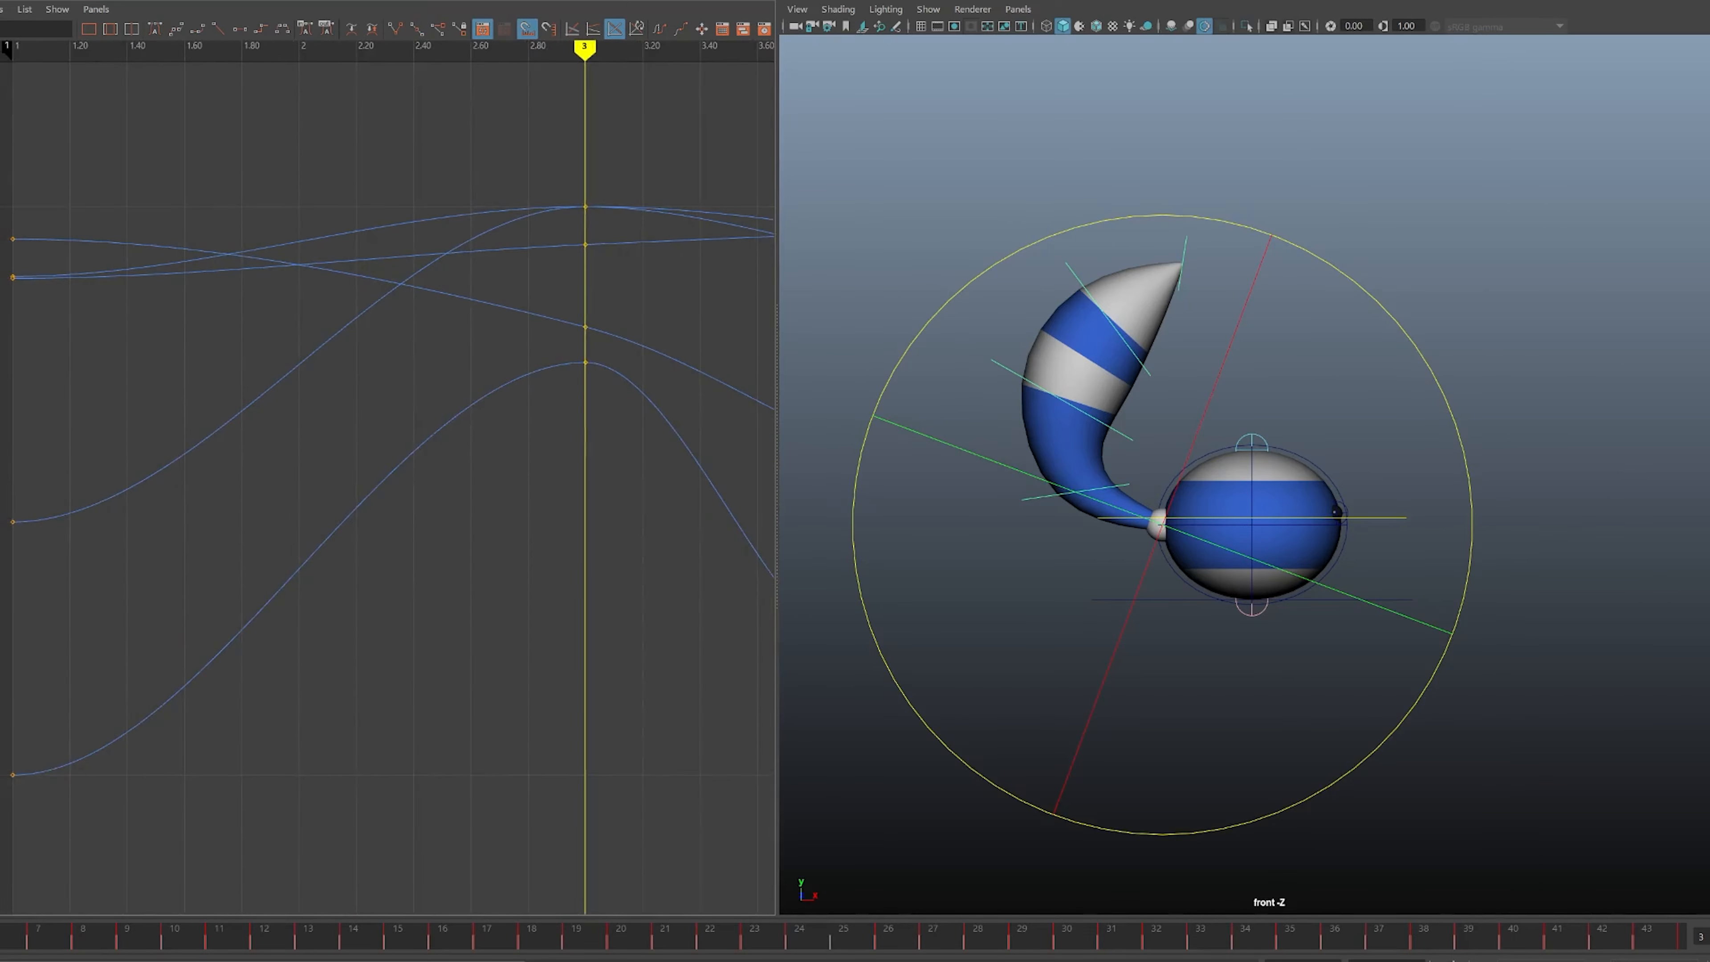
pyautogui.press('a')
pyautogui.keyDown('alt'); pyautogui.keyDown('shift'); pyautogui.moveTo(404, 459); pyautogui.dragTo(478, 458, button='right'); pyautogui.keyUp('shift'); pyautogui.keyUp('alt')
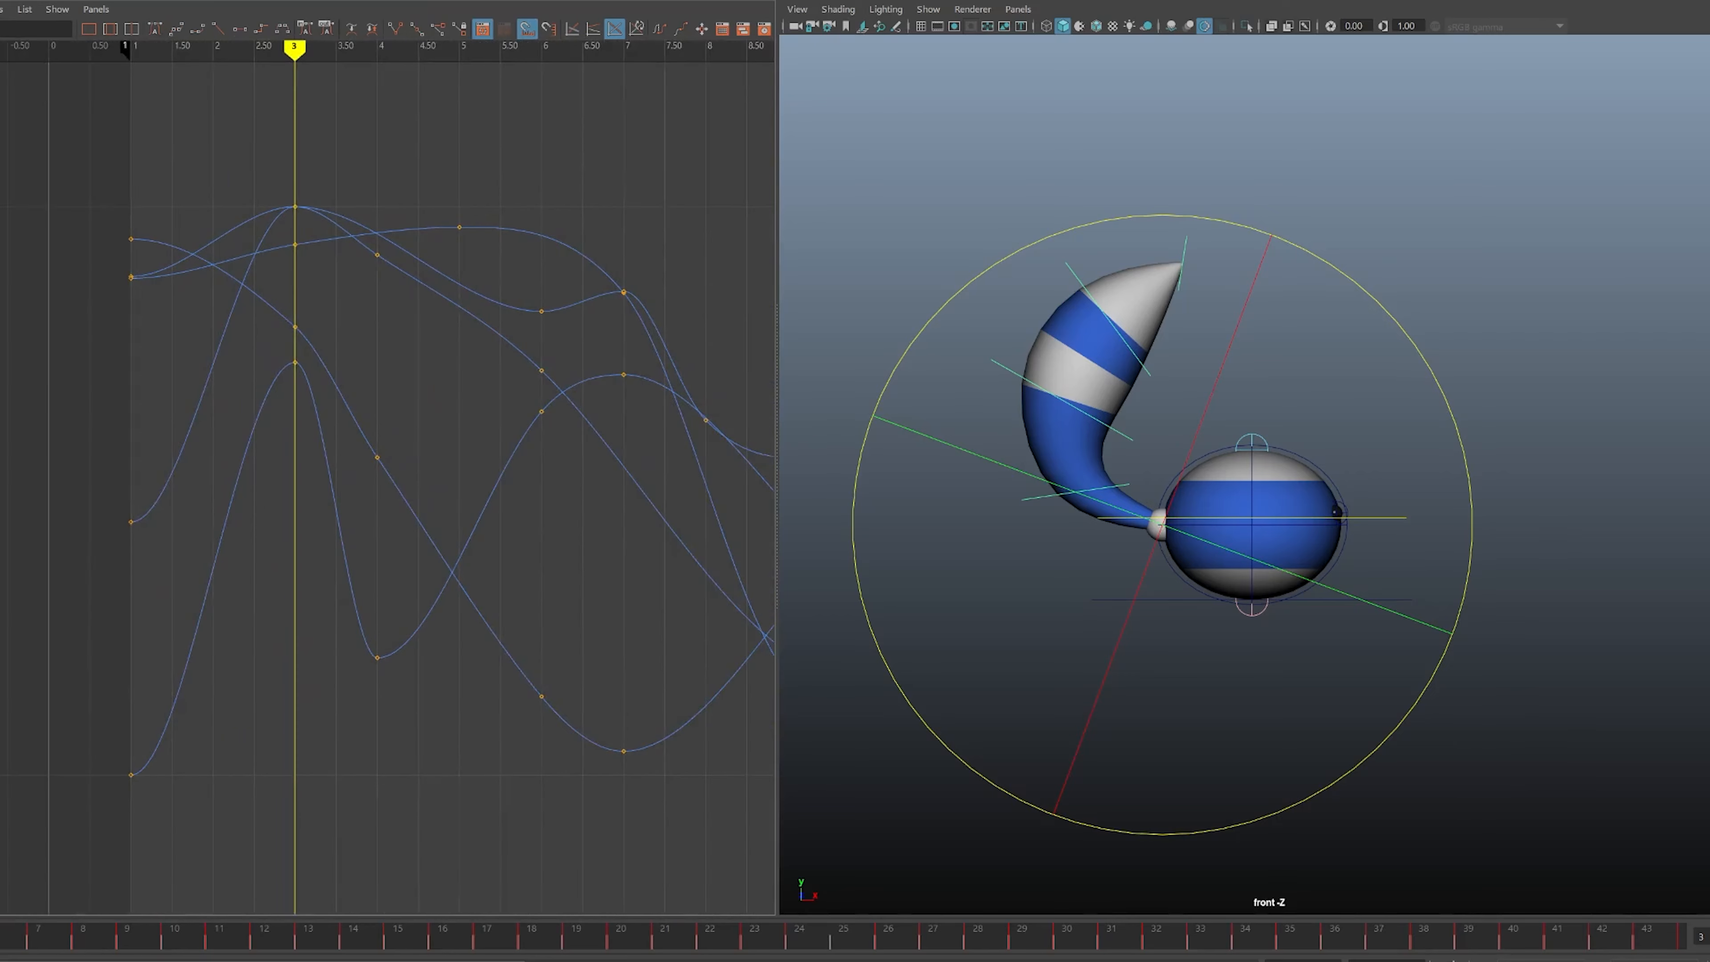
pyautogui.keyDown('alt'); pyautogui.keyDown('shift'); pyautogui.moveTo(478, 458); pyautogui.dragTo(452, 458, button='middle'); pyautogui.keyUp('shift'); pyautogui.keyUp('alt')
pyautogui.press(',')
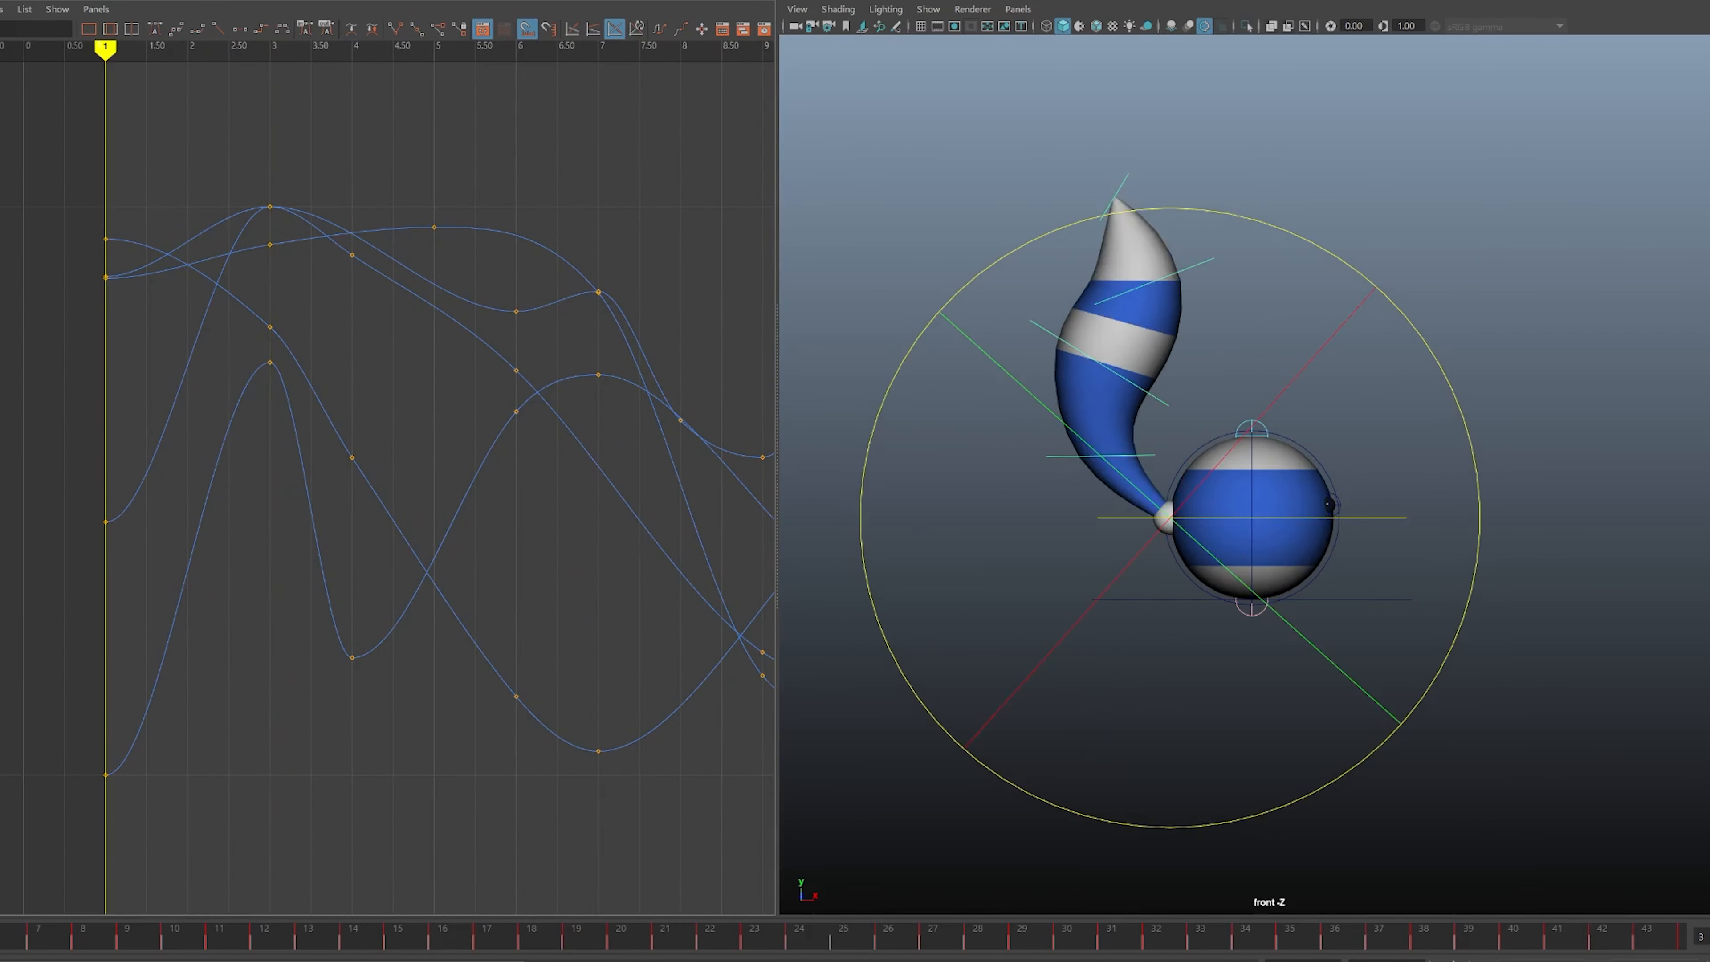
pyautogui.hotkey('alt', 'v')
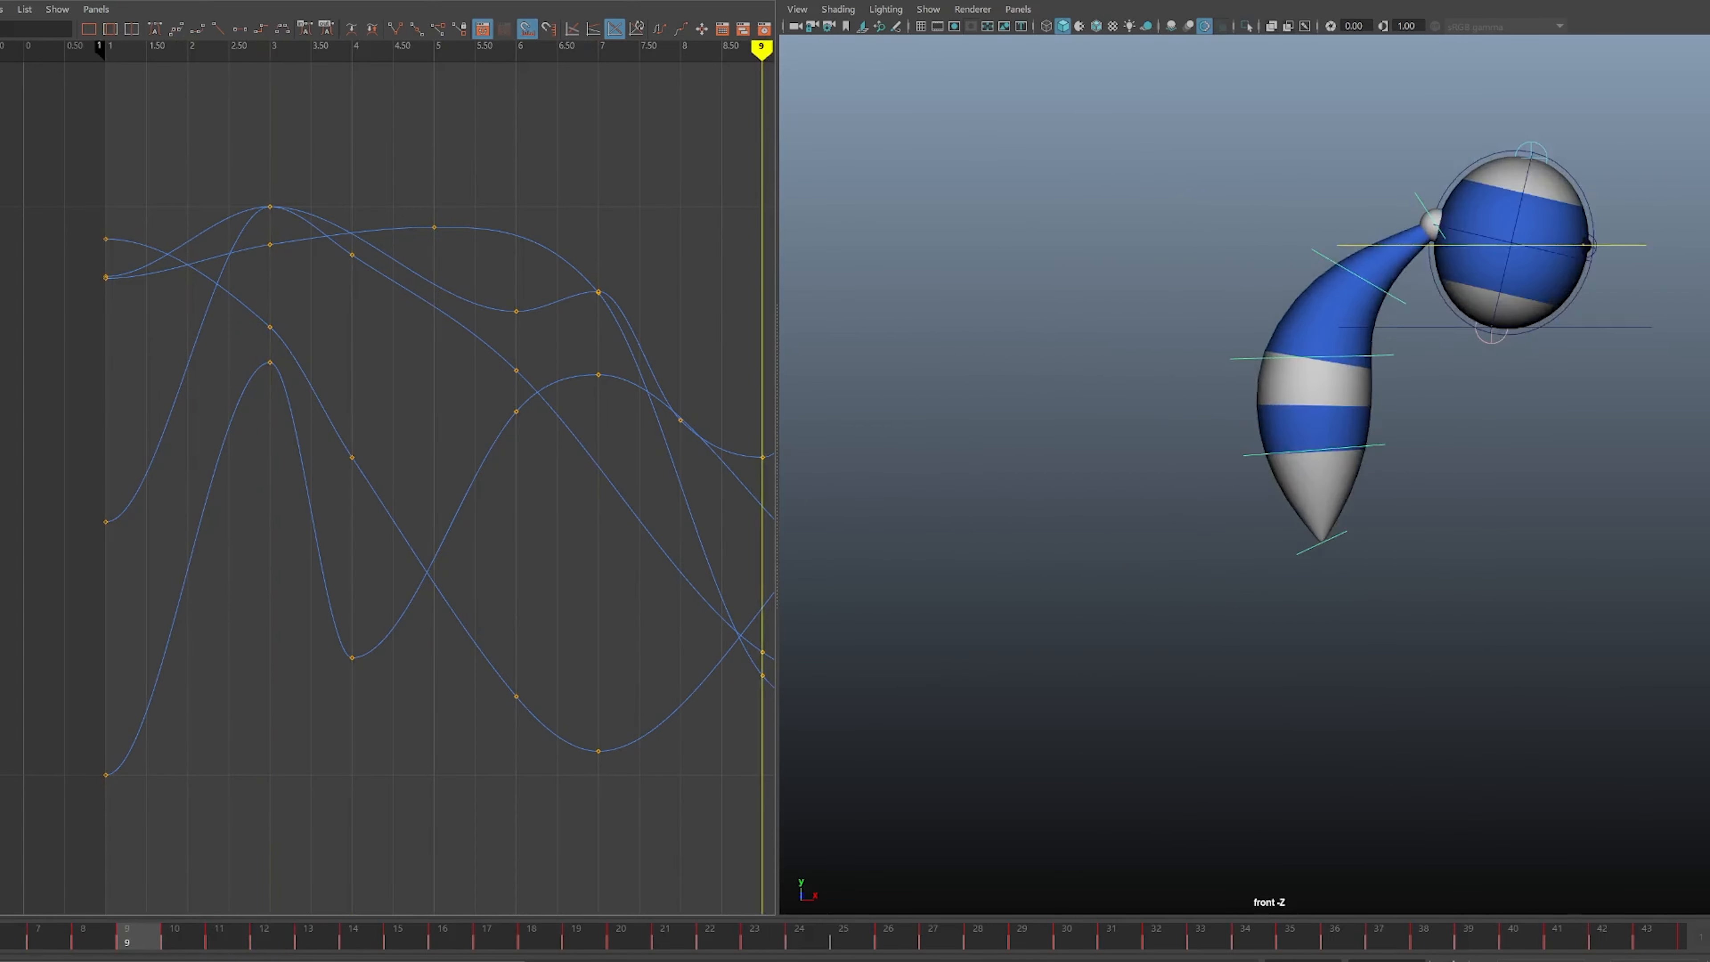
pyautogui.hotkey('alt', 'v')
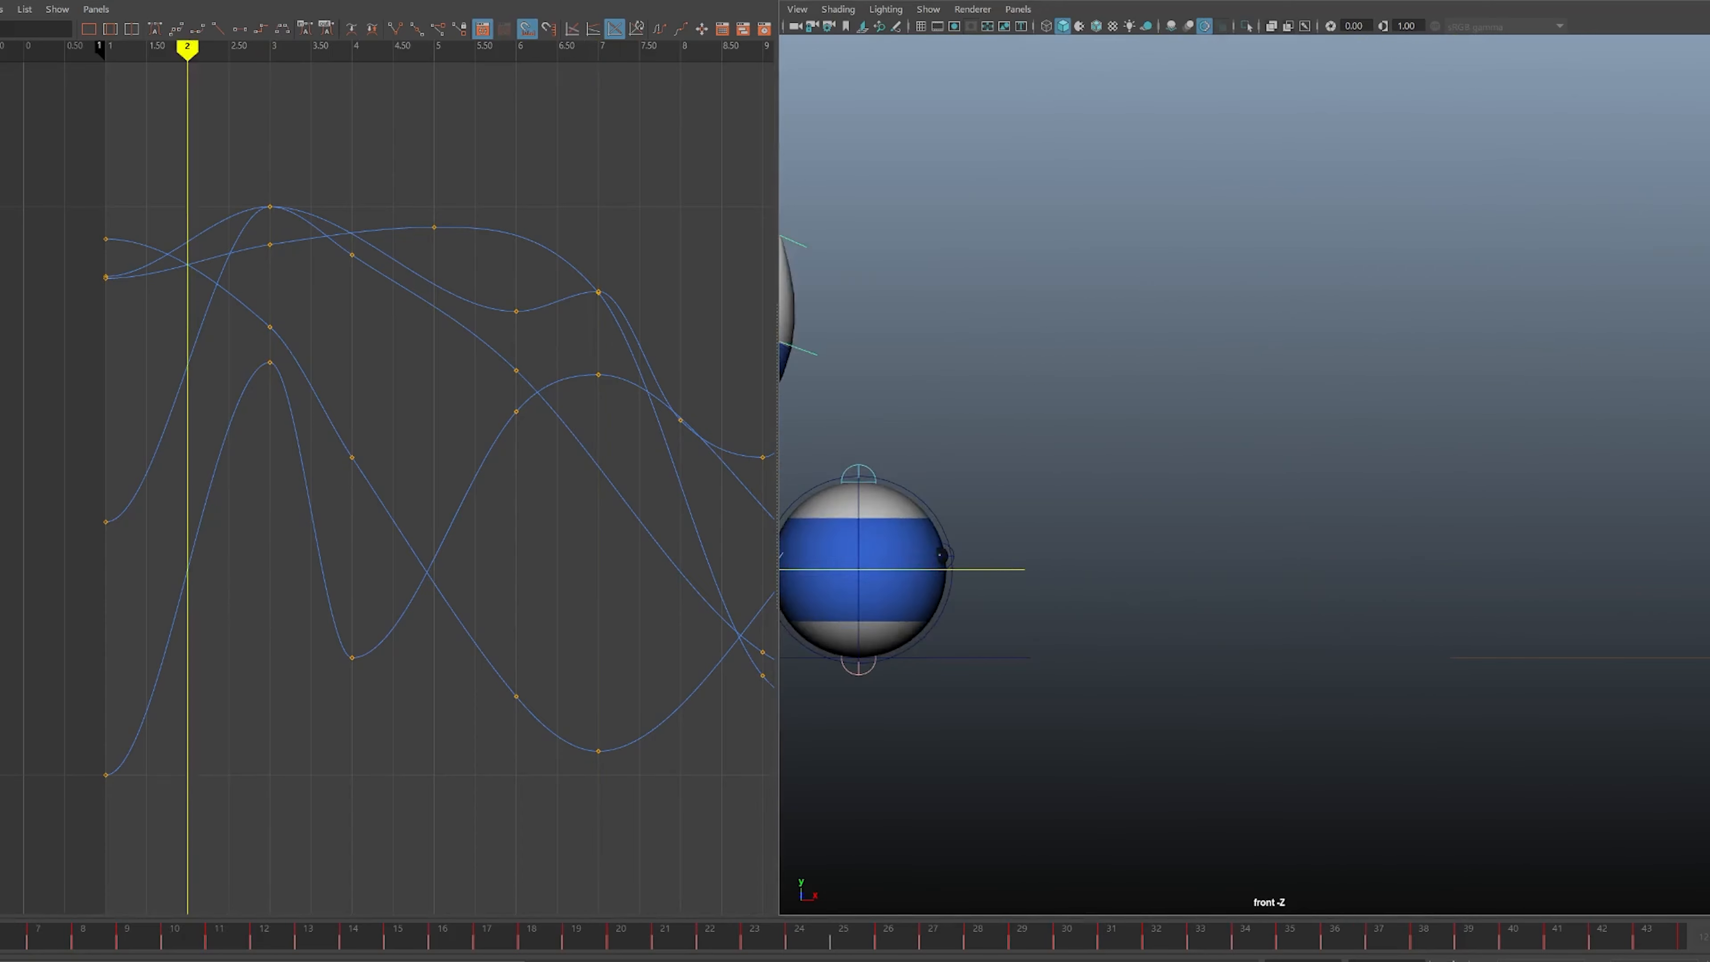
# - Delete the tail controls' rotation keys at frame 4 and the upper three keys at frame 6, keeping the lowest key at frame 6
pyautogui.keyDown('alt'); pyautogui.moveTo(1010, 579); pyautogui.dragTo(1149, 569, button='middle'); pyautogui.keyUp('alt')
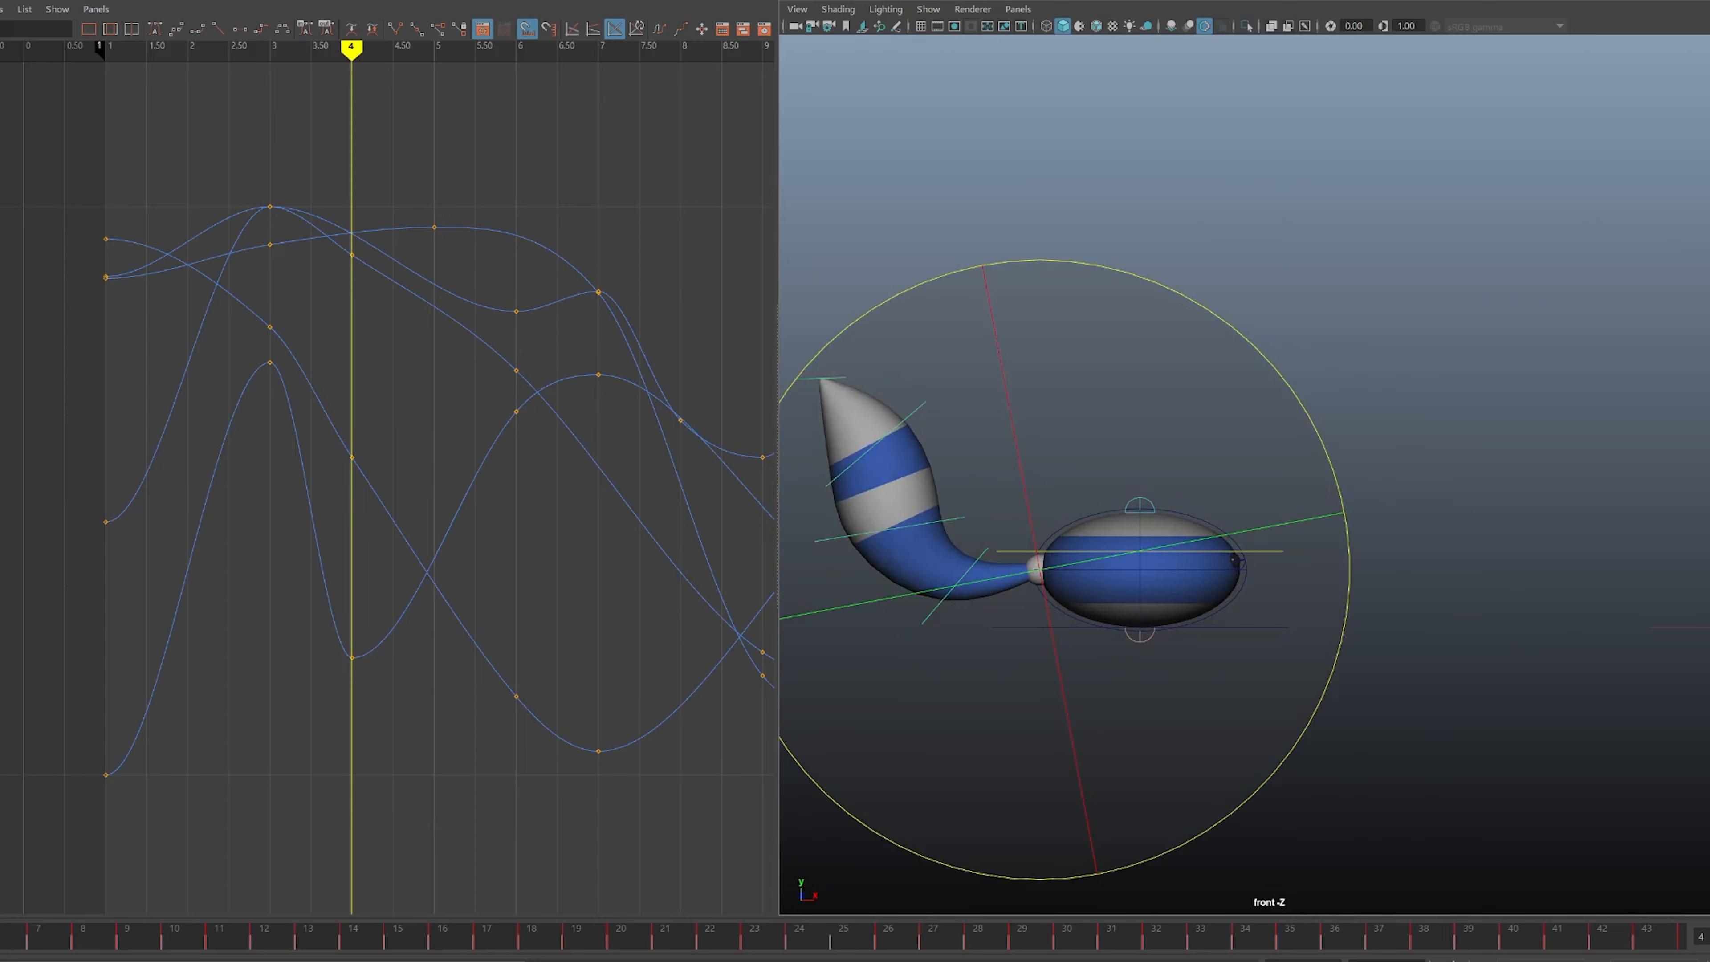
pyautogui.hotkey('alt', ',')
pyautogui.keyDown('alt'); pyautogui.moveTo(404, 471); pyautogui.dragTo(354, 465, button='middle'); pyautogui.keyUp('alt')
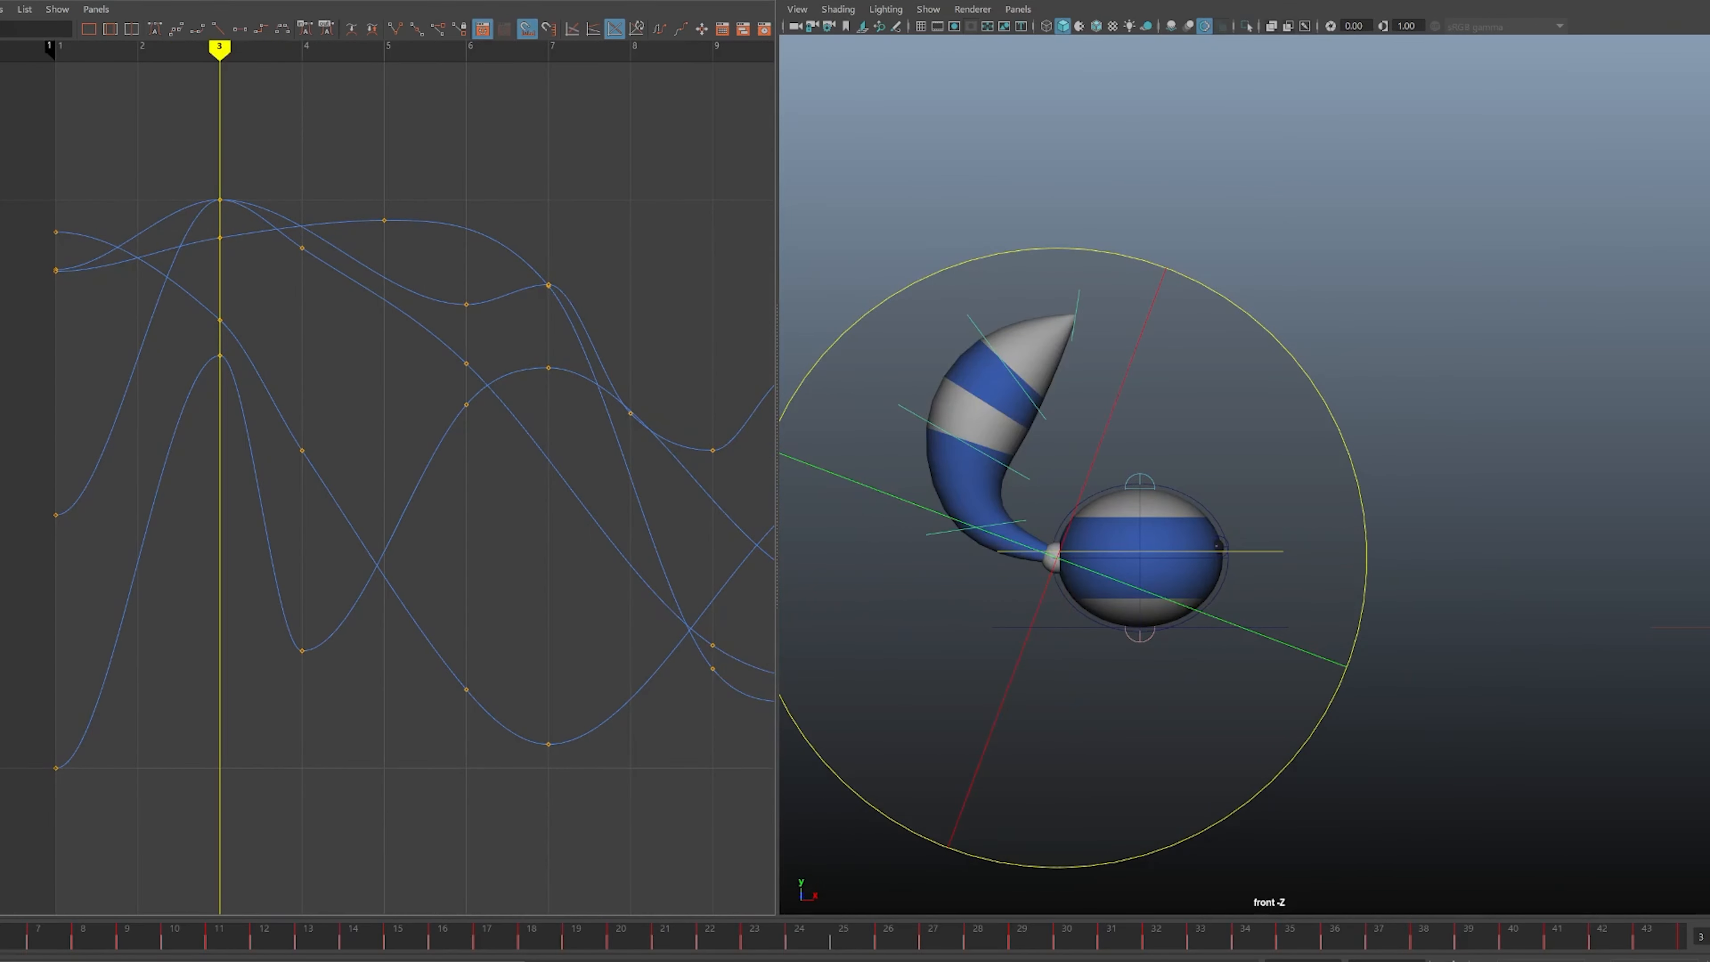
pyautogui.hotkey('alt', '.')
pyautogui.moveTo(252, 602); pyautogui.dragTo(305, 677)
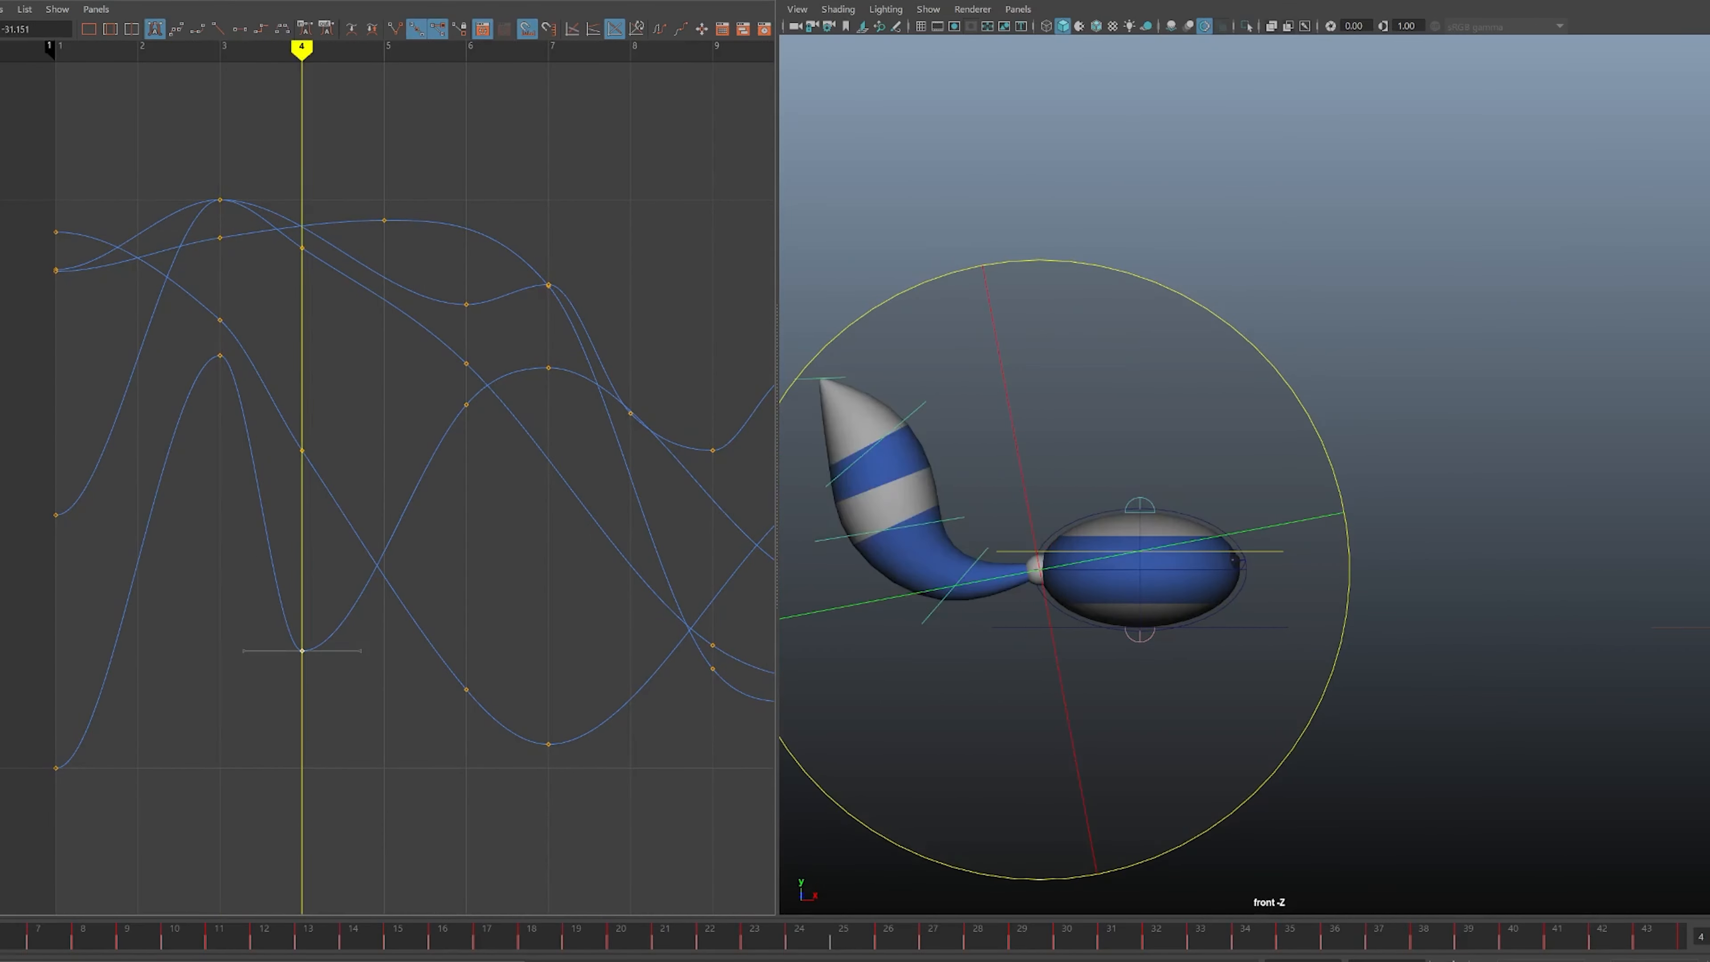
pyautogui.click(220, 355)
pyautogui.keyDown('shift'); pyautogui.moveTo(259, 598); pyautogui.dragTo(329, 686); pyautogui.keyUp('shift')
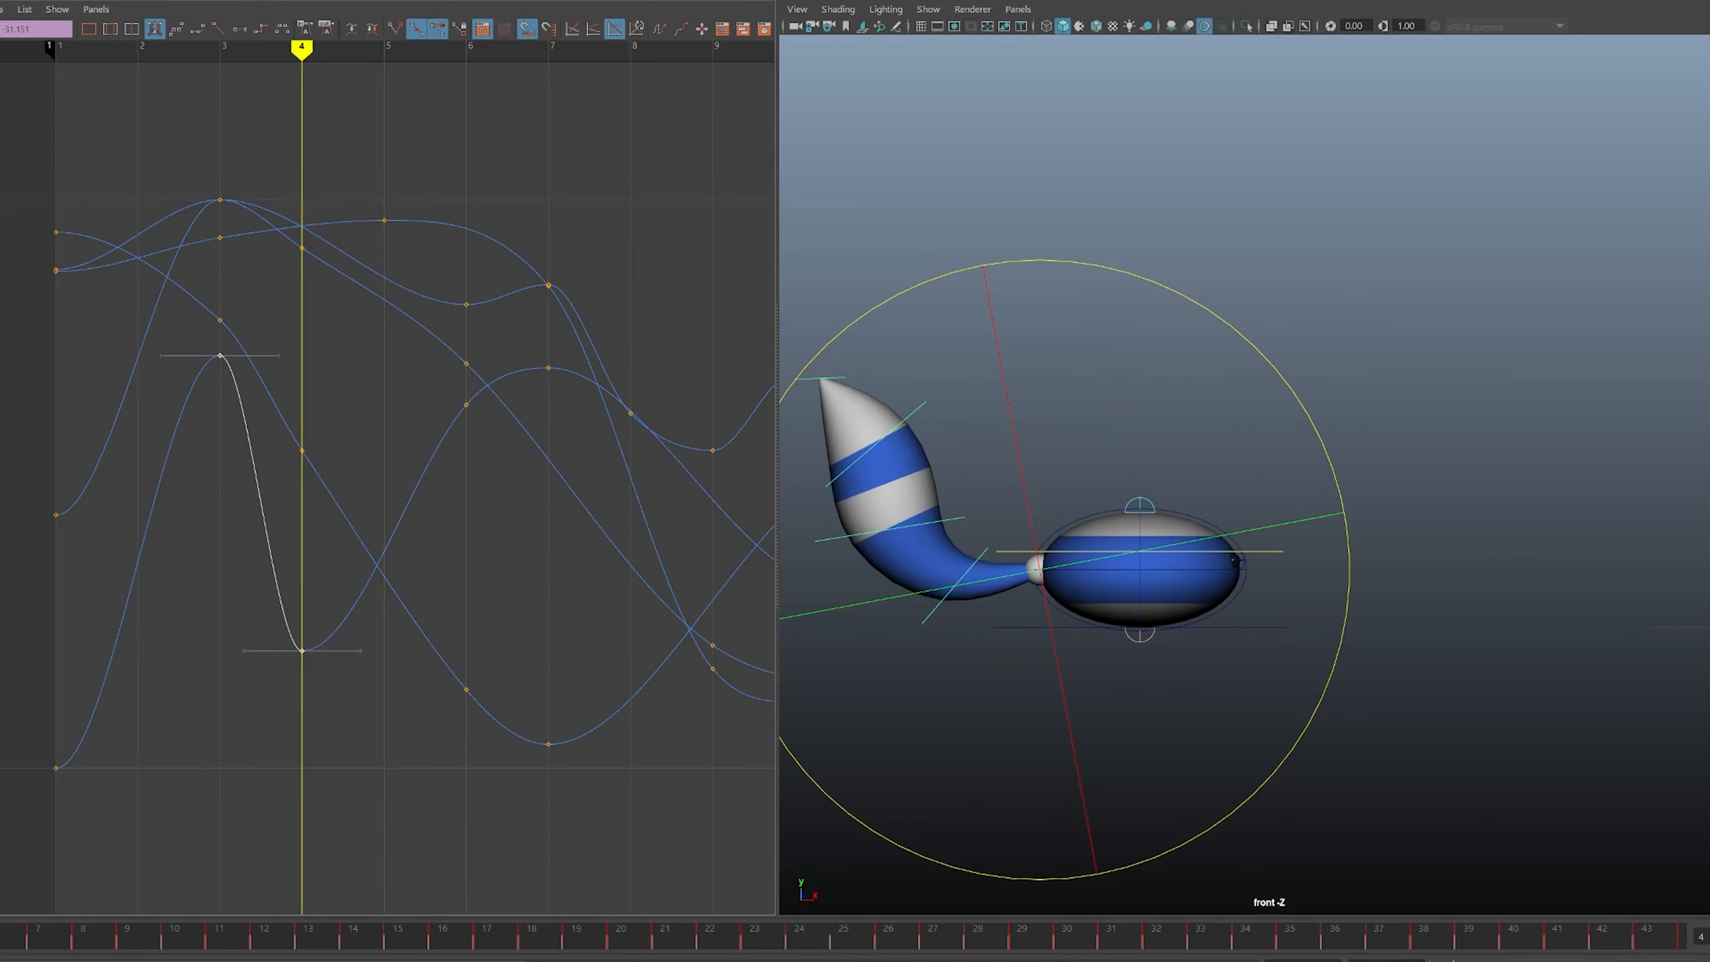
pyautogui.click(340, 701)
pyautogui.moveTo(275, 153); pyautogui.dragTo(326, 726)
pyautogui.press('Delete')
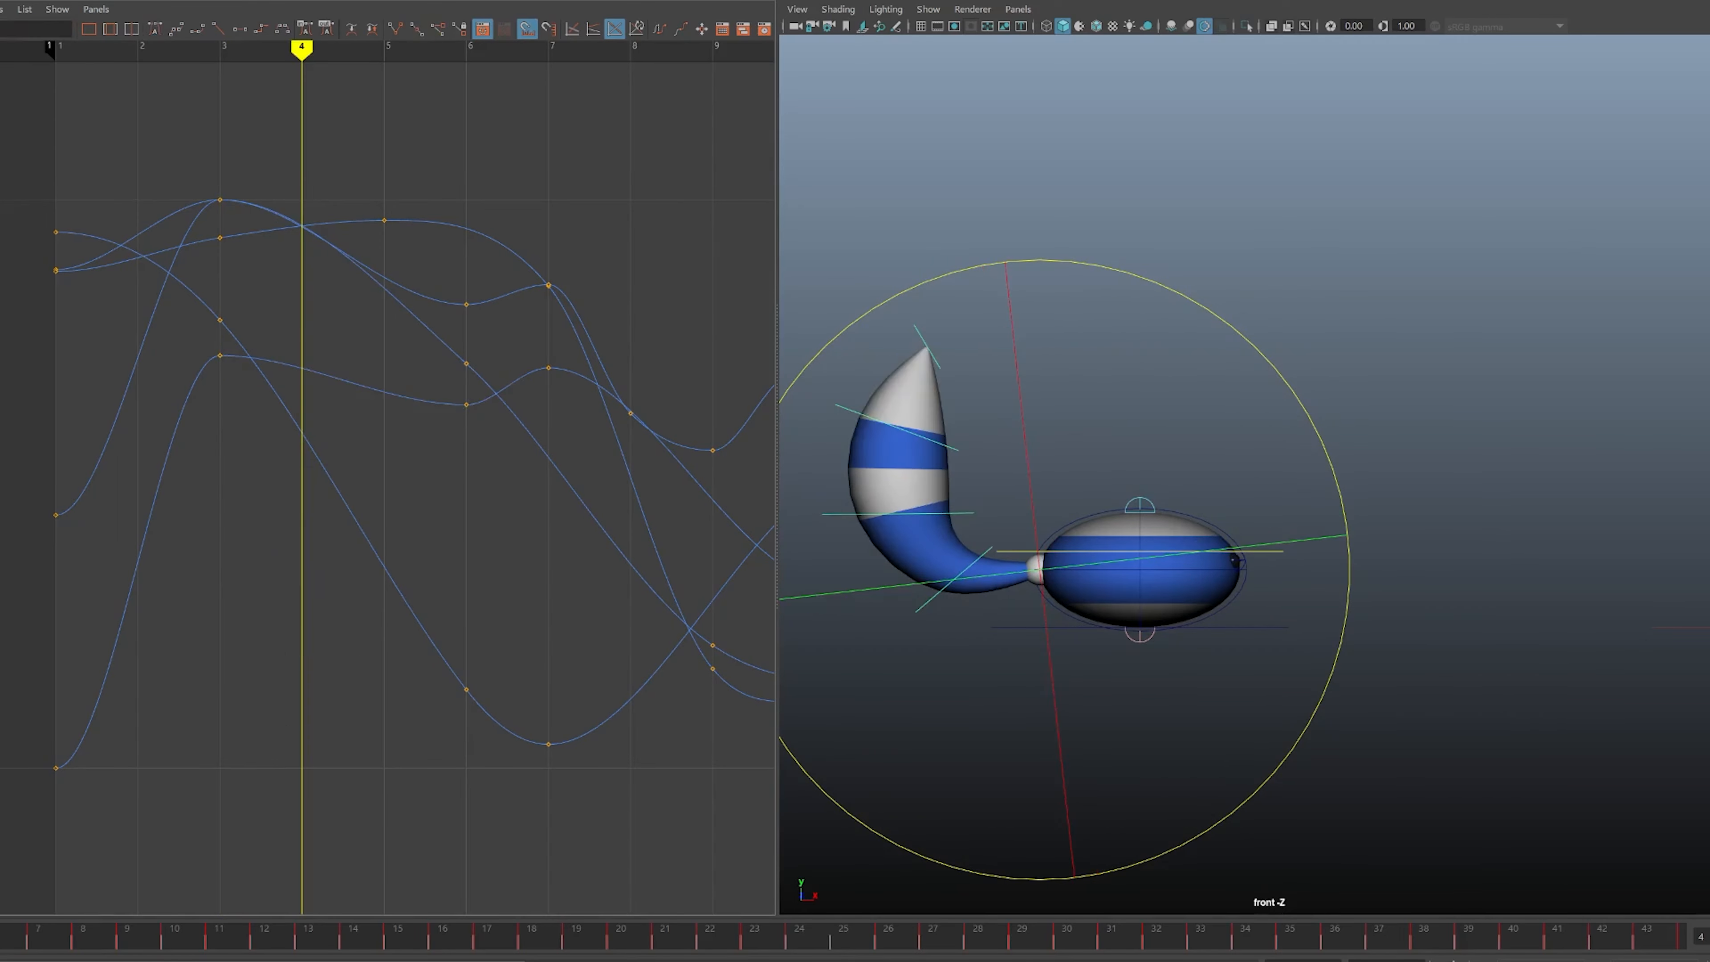
pyautogui.moveTo(402, 165); pyautogui.dragTo(468, 507)
pyautogui.press('Delete')
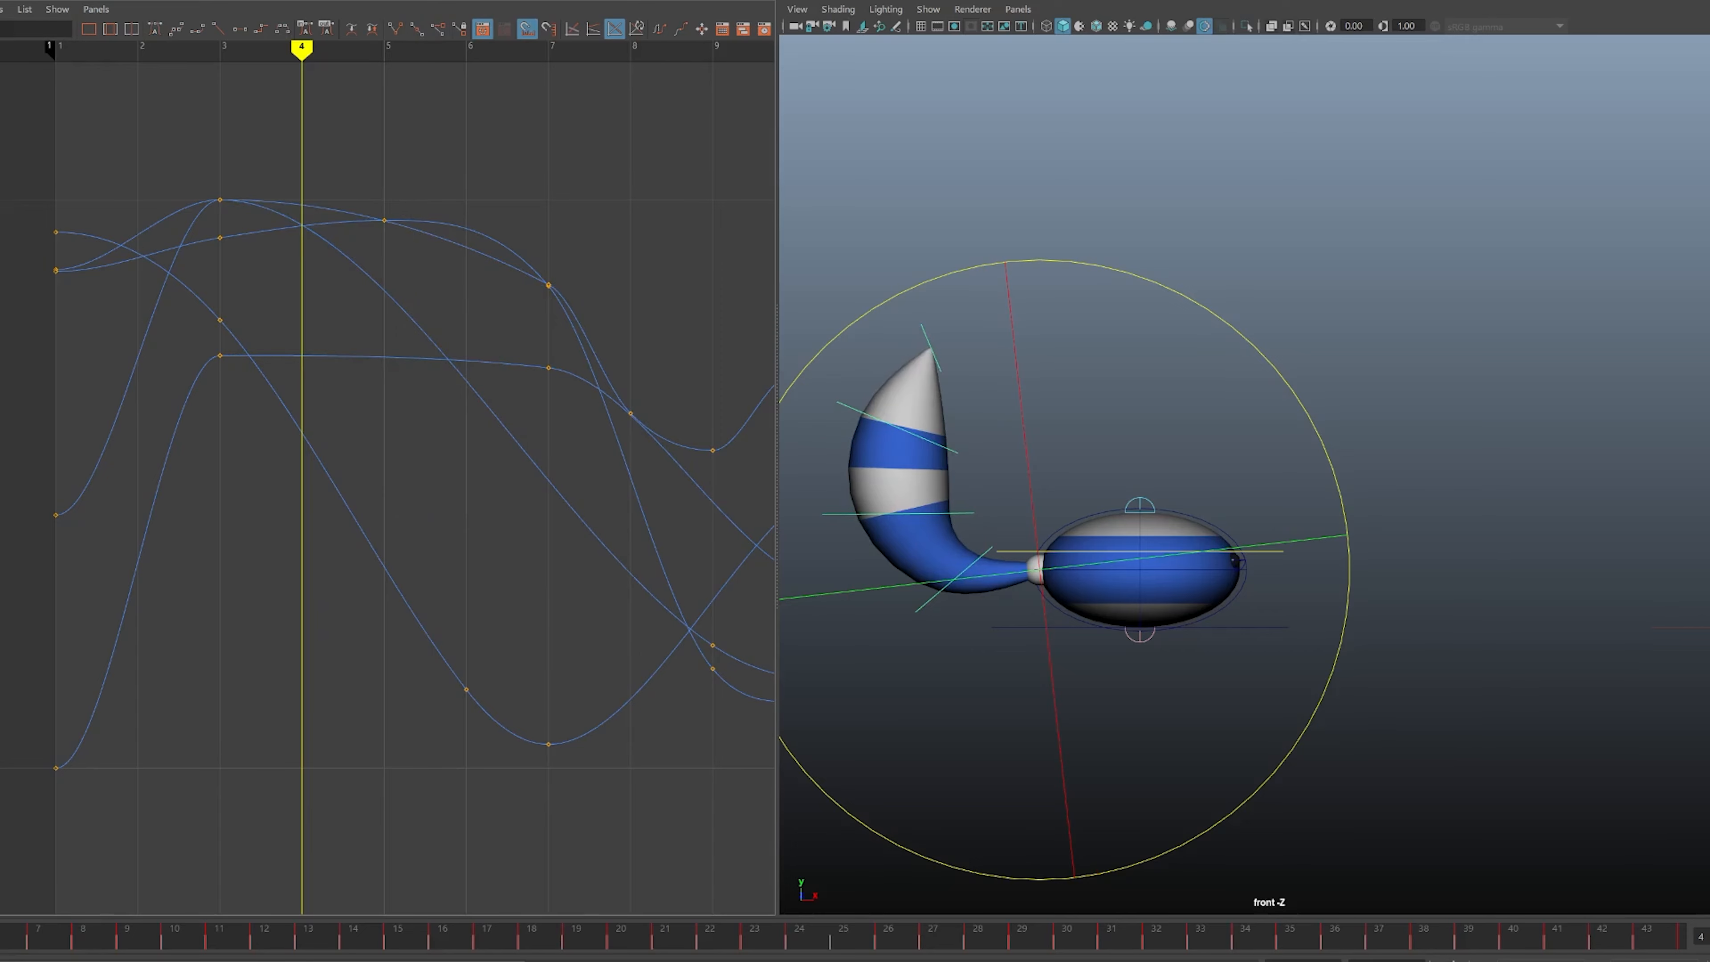
# - Step between frames 3 and 5 to compare the tail's poses
pyautogui.keyDown('alt'); pyautogui.moveTo(387, 471); pyautogui.dragTo(338, 472, button='middle'); pyautogui.keyUp('alt')
pyautogui.hotkey('alt', ',')
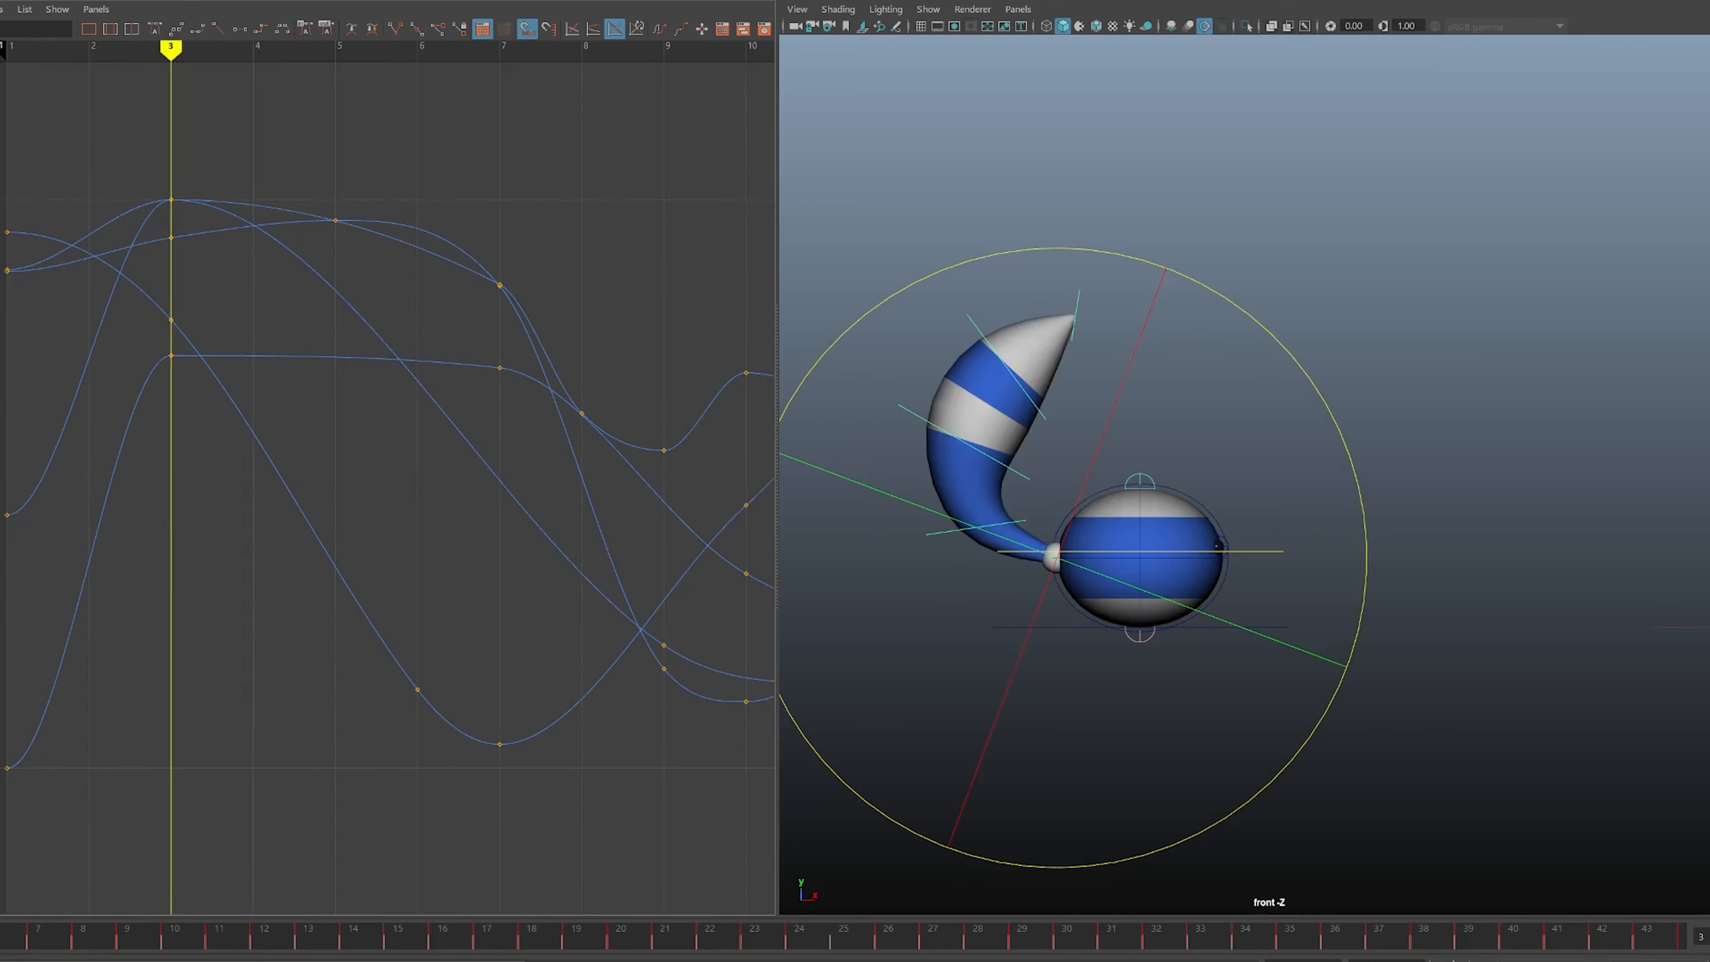
pyautogui.hotkey('alt', '.')
pyautogui.hotkey('alt', '.')
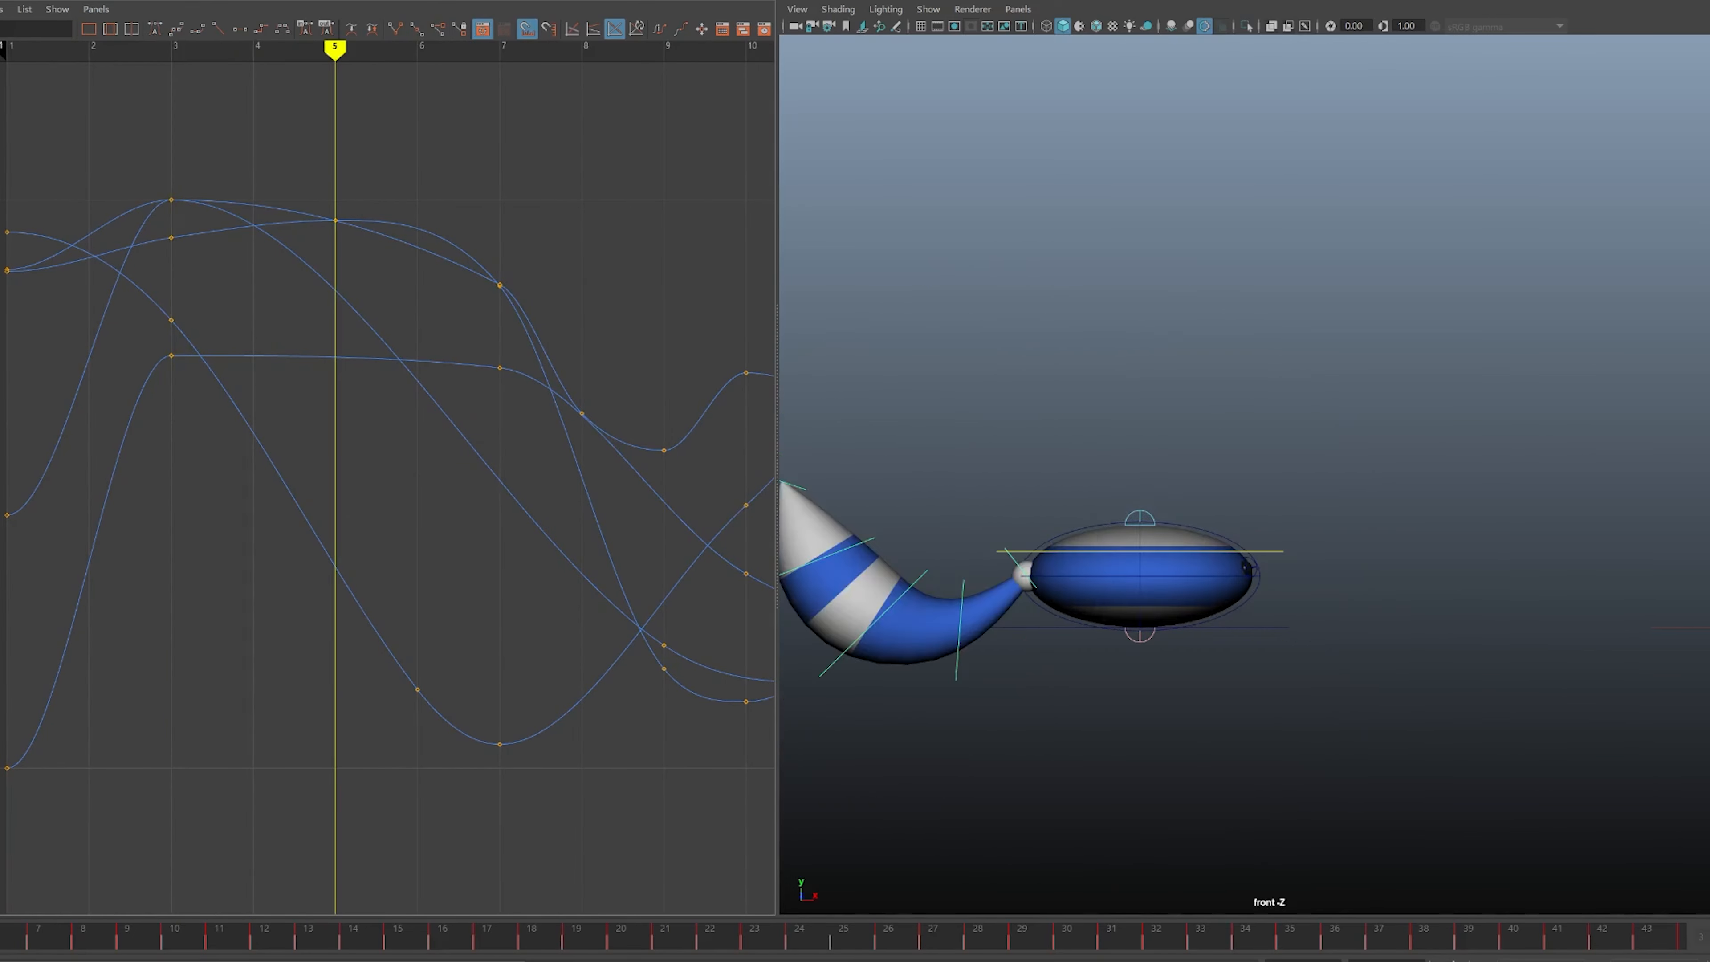
pyautogui.press('e')
pyautogui.keyDown('alt'); pyautogui.moveTo(1244, 475); pyautogui.dragTo(1397, 465, button='middle'); pyautogui.keyUp('alt')
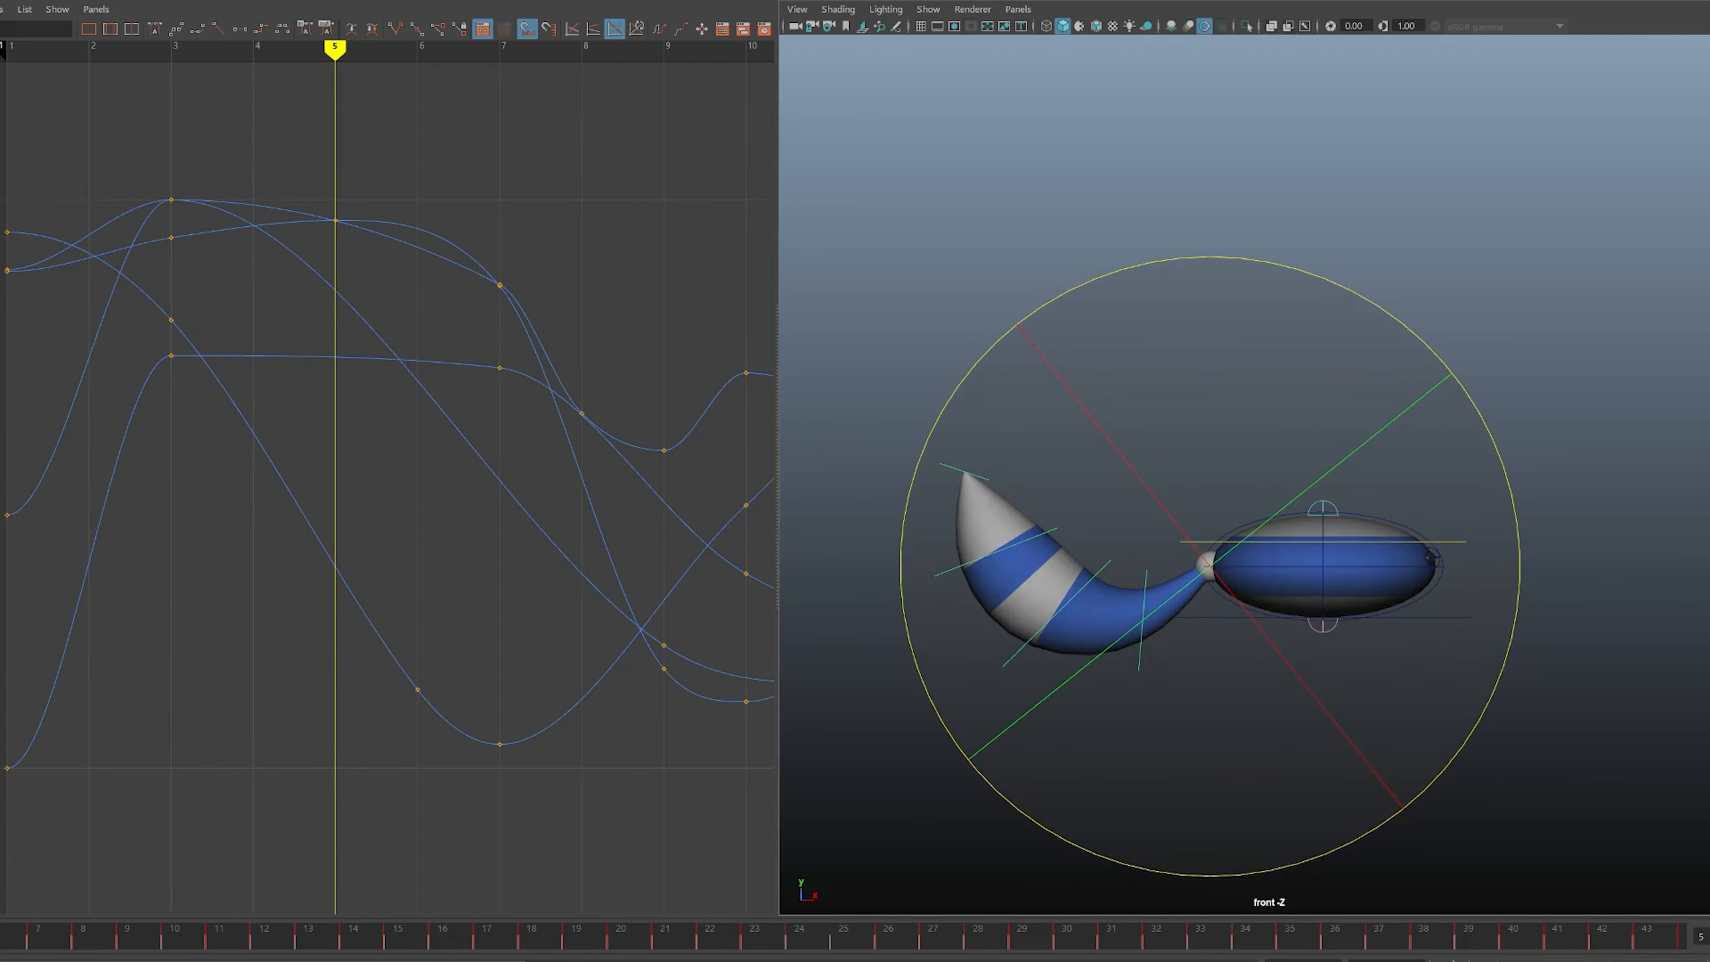
# - Select the tail controls and switch to the perspective view, framing the tail and ball
pyautogui.click(877, 442)
pyautogui.moveTo(876, 441); pyautogui.dragTo(1149, 707)
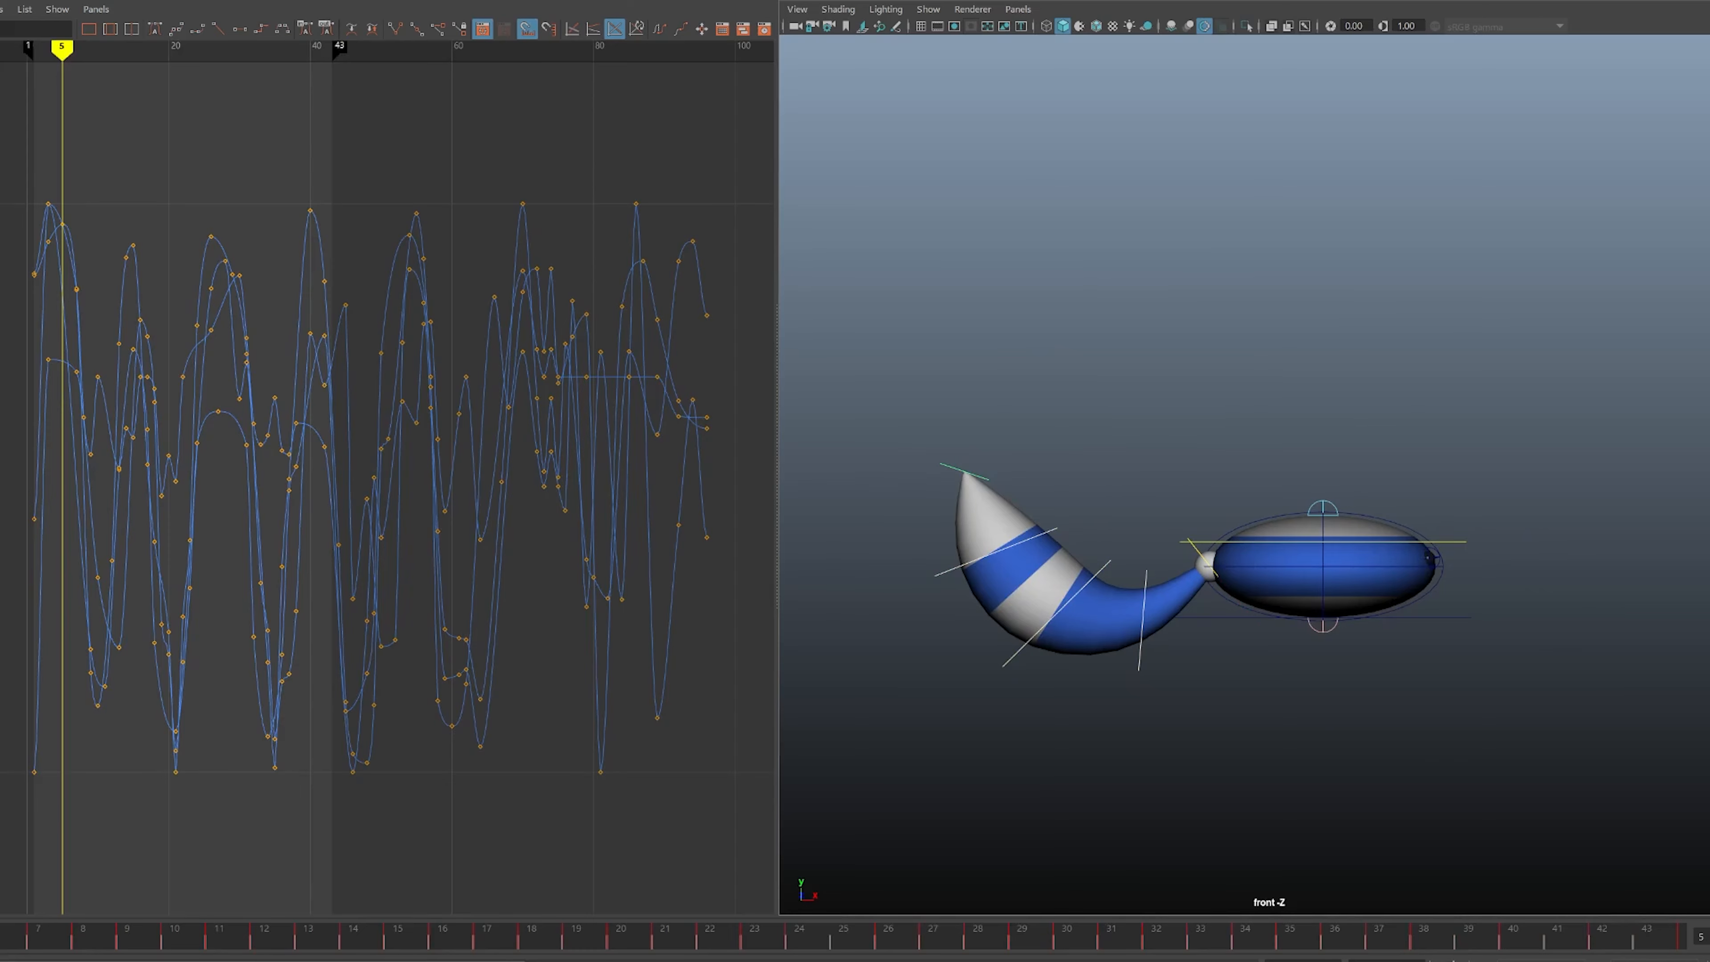
pyautogui.press('space')
pyautogui.press('space')
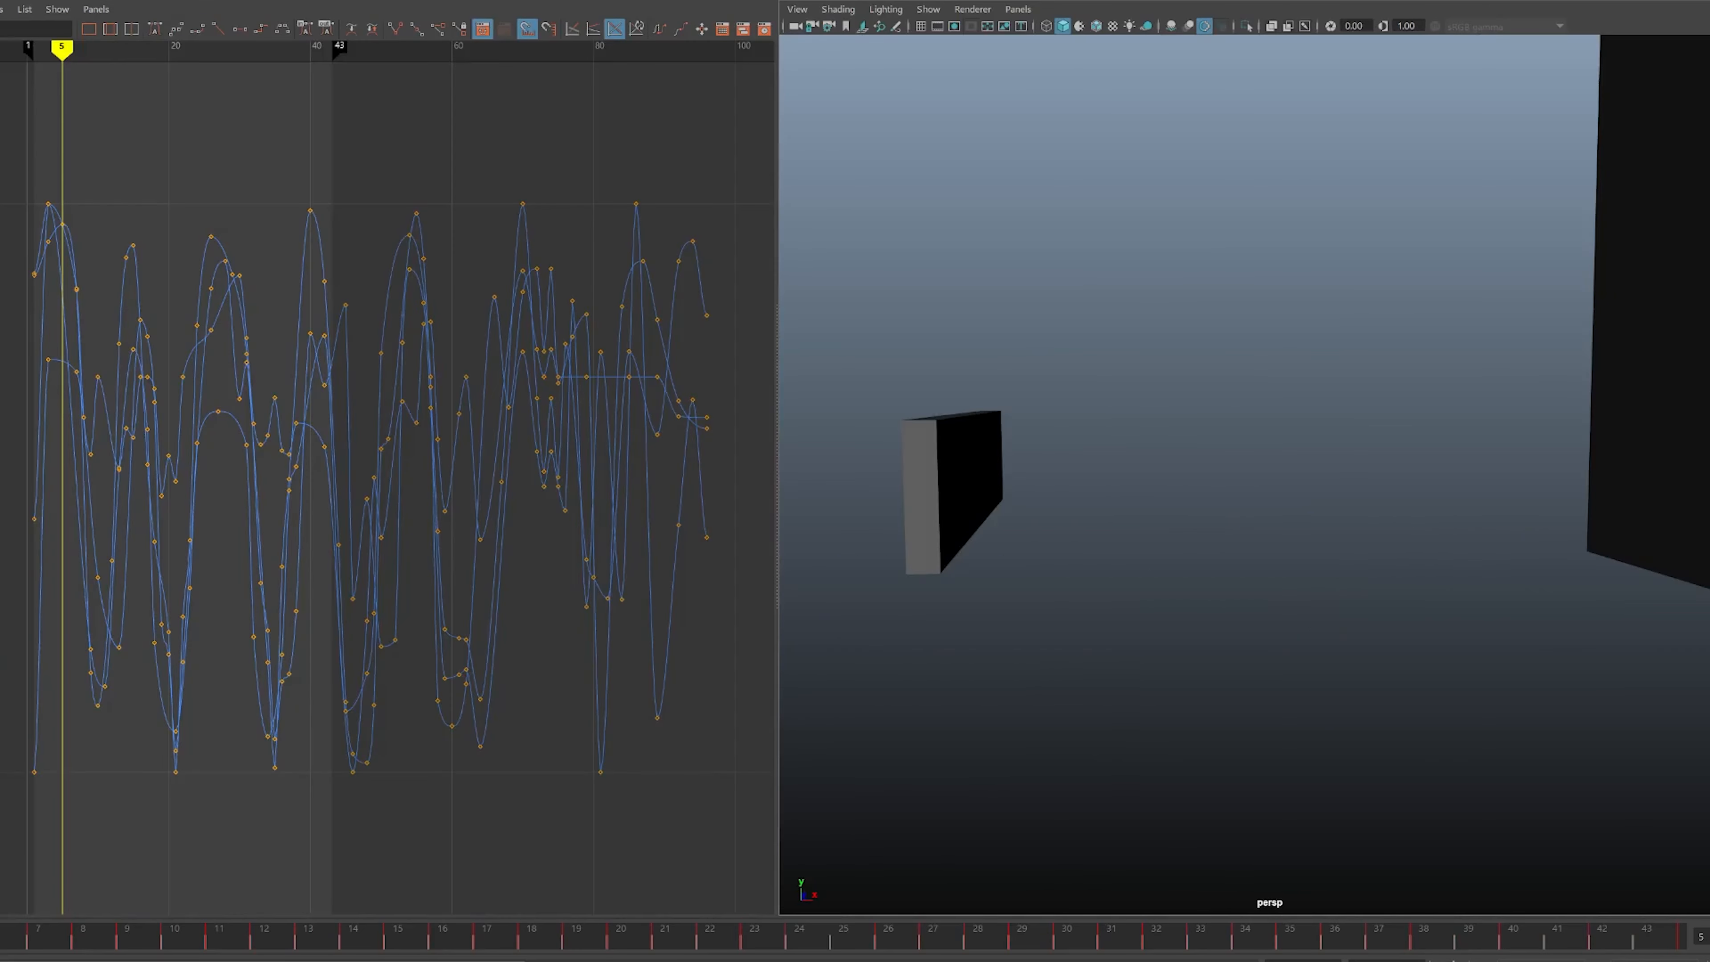
pyautogui.keyDown('alt'); pyautogui.moveTo(1245, 472); pyautogui.dragTo(1549, 428); pyautogui.keyUp('alt')
pyautogui.press('f')
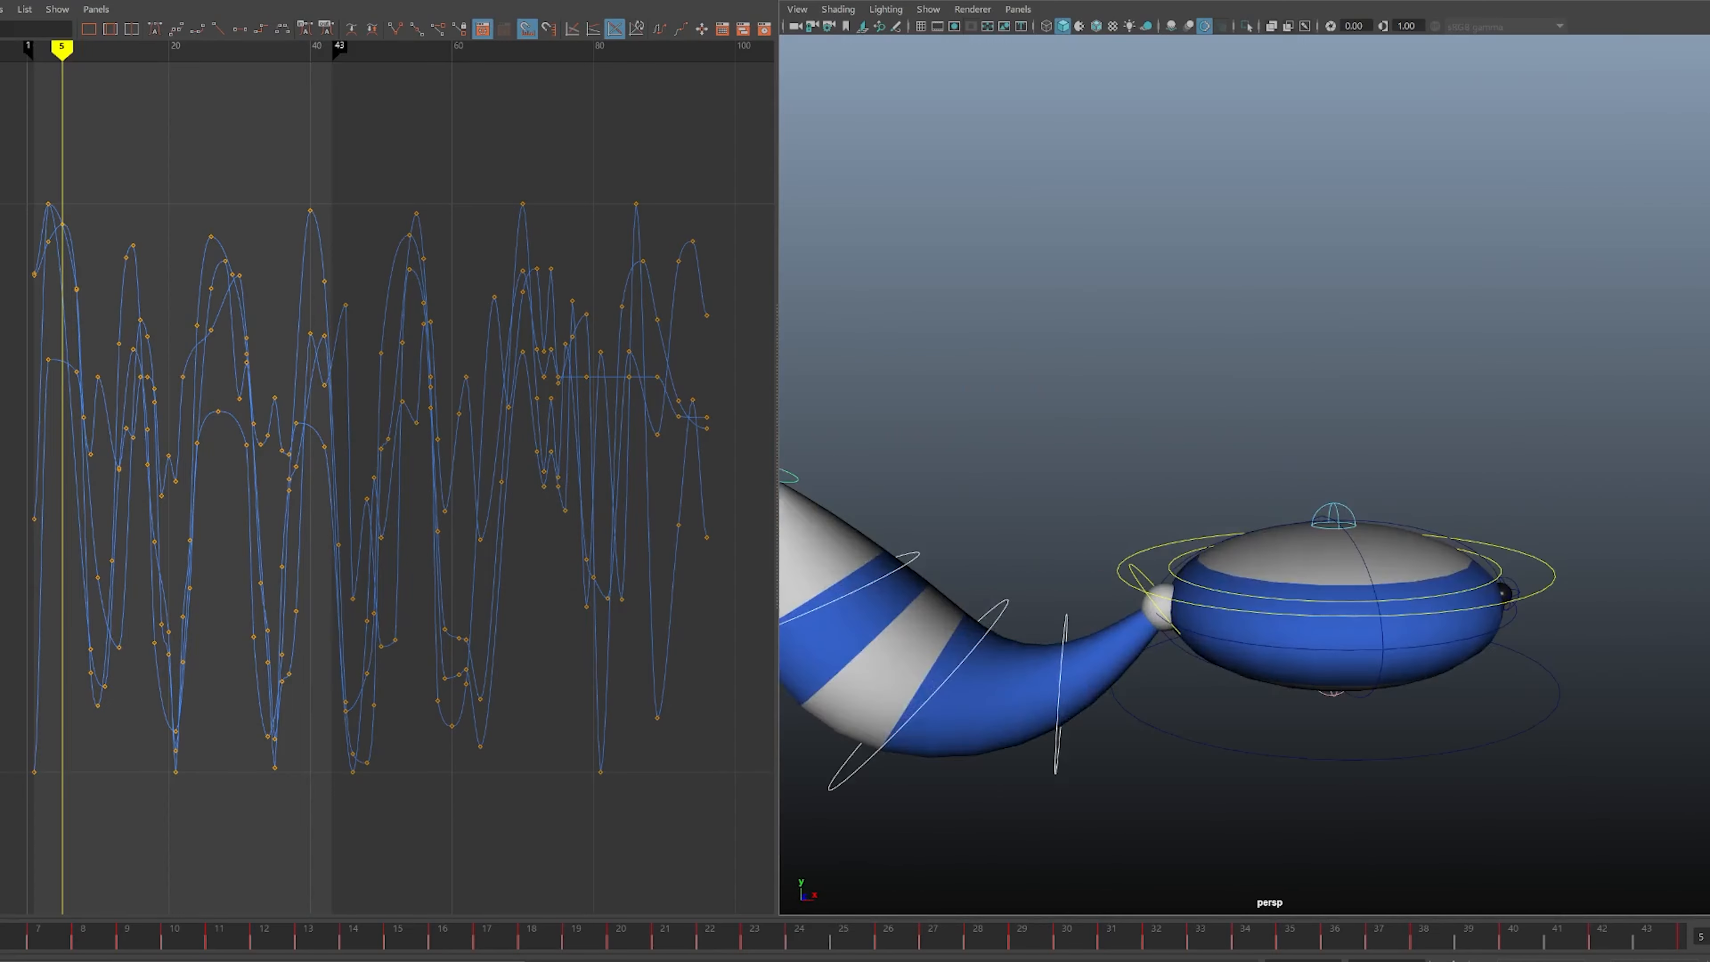
pyautogui.keyDown('alt'); pyautogui.moveTo(1347, 512); pyautogui.dragTo(1354, 431); pyautogui.keyUp('alt')
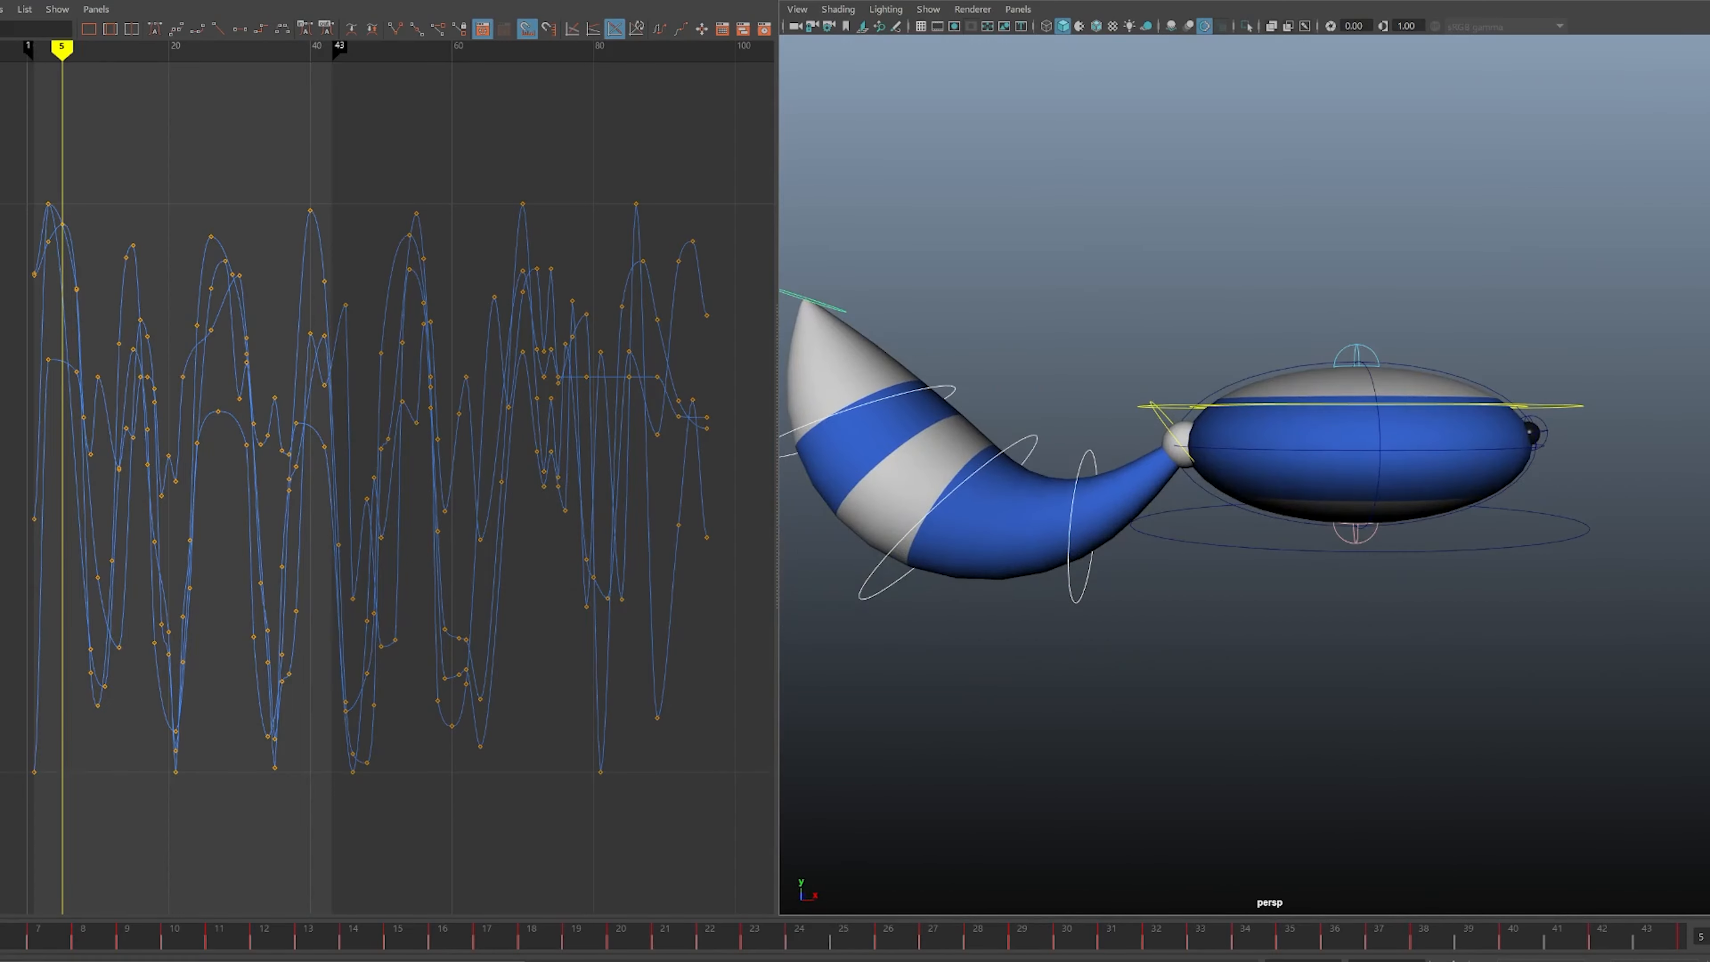
pyautogui.moveTo(1245, 471)
pyautogui.keyDown('alt'); pyautogui.mouseDown()
pyautogui.moveTo(1313, 418)
pyautogui.moveTo(1246, 553)
pyautogui.moveTo(1256, 458)
pyautogui.mouseUp(); pyautogui.keyUp('alt')
pyautogui.scroll(-5, 1246, 451)
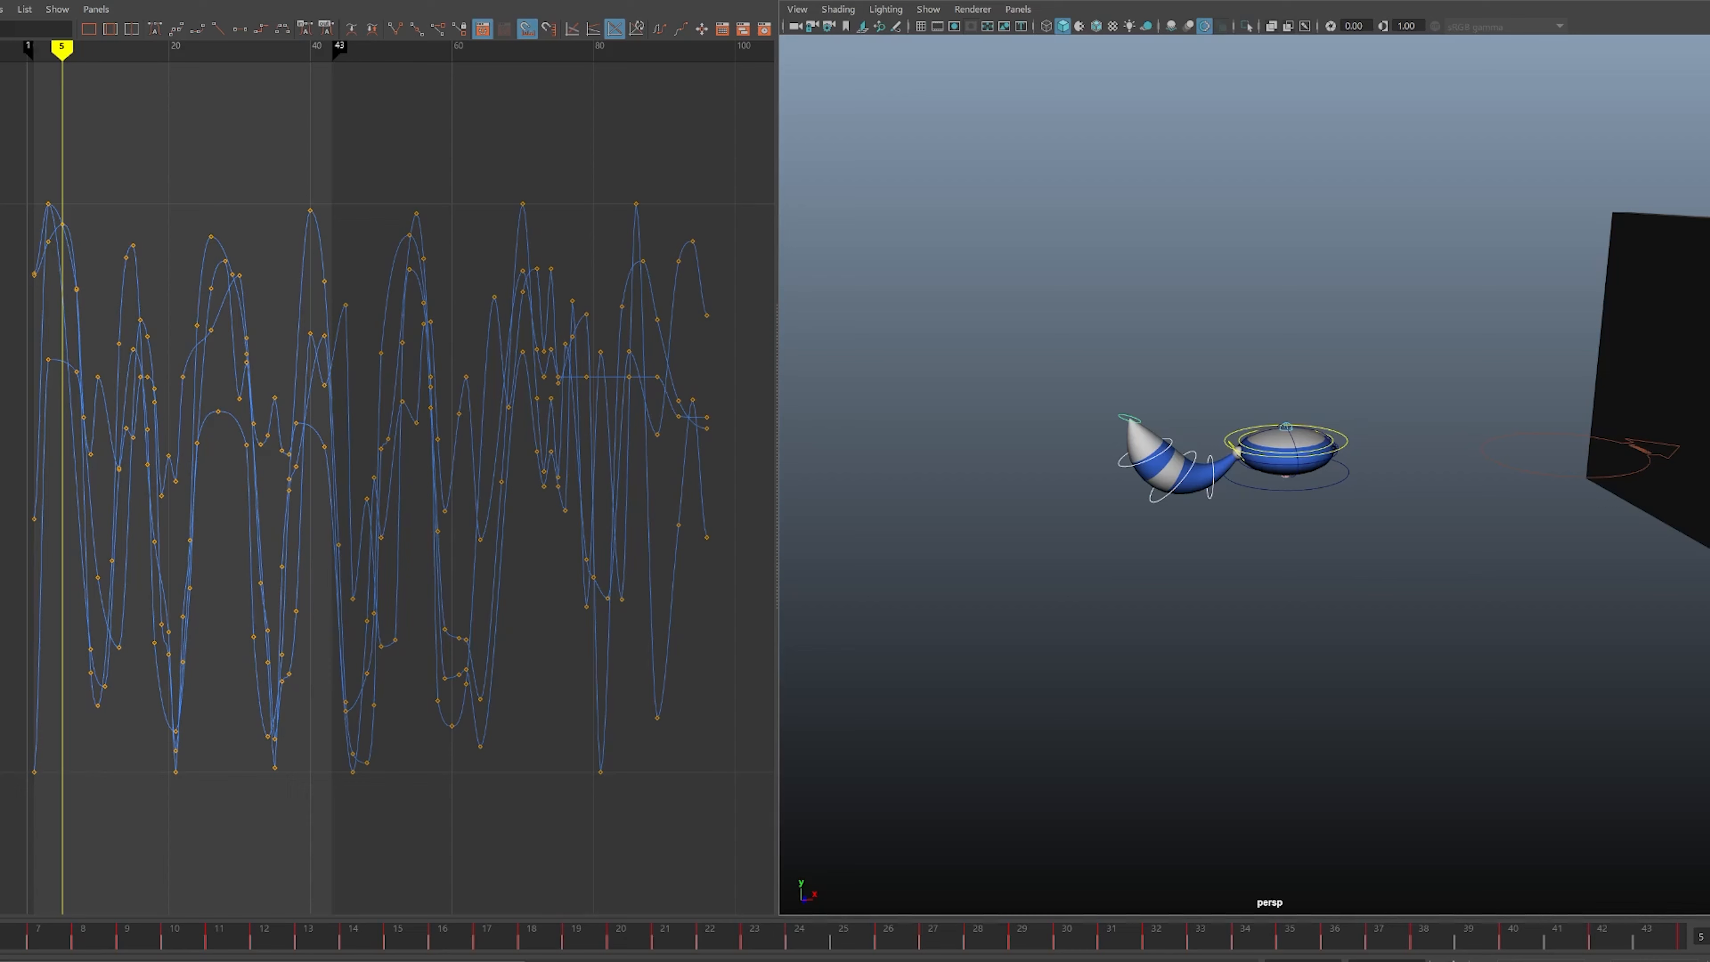
# - Select the large ground plane pPlane2 and delete it from the scene
pyautogui.hotkey('ctrl', 'z')
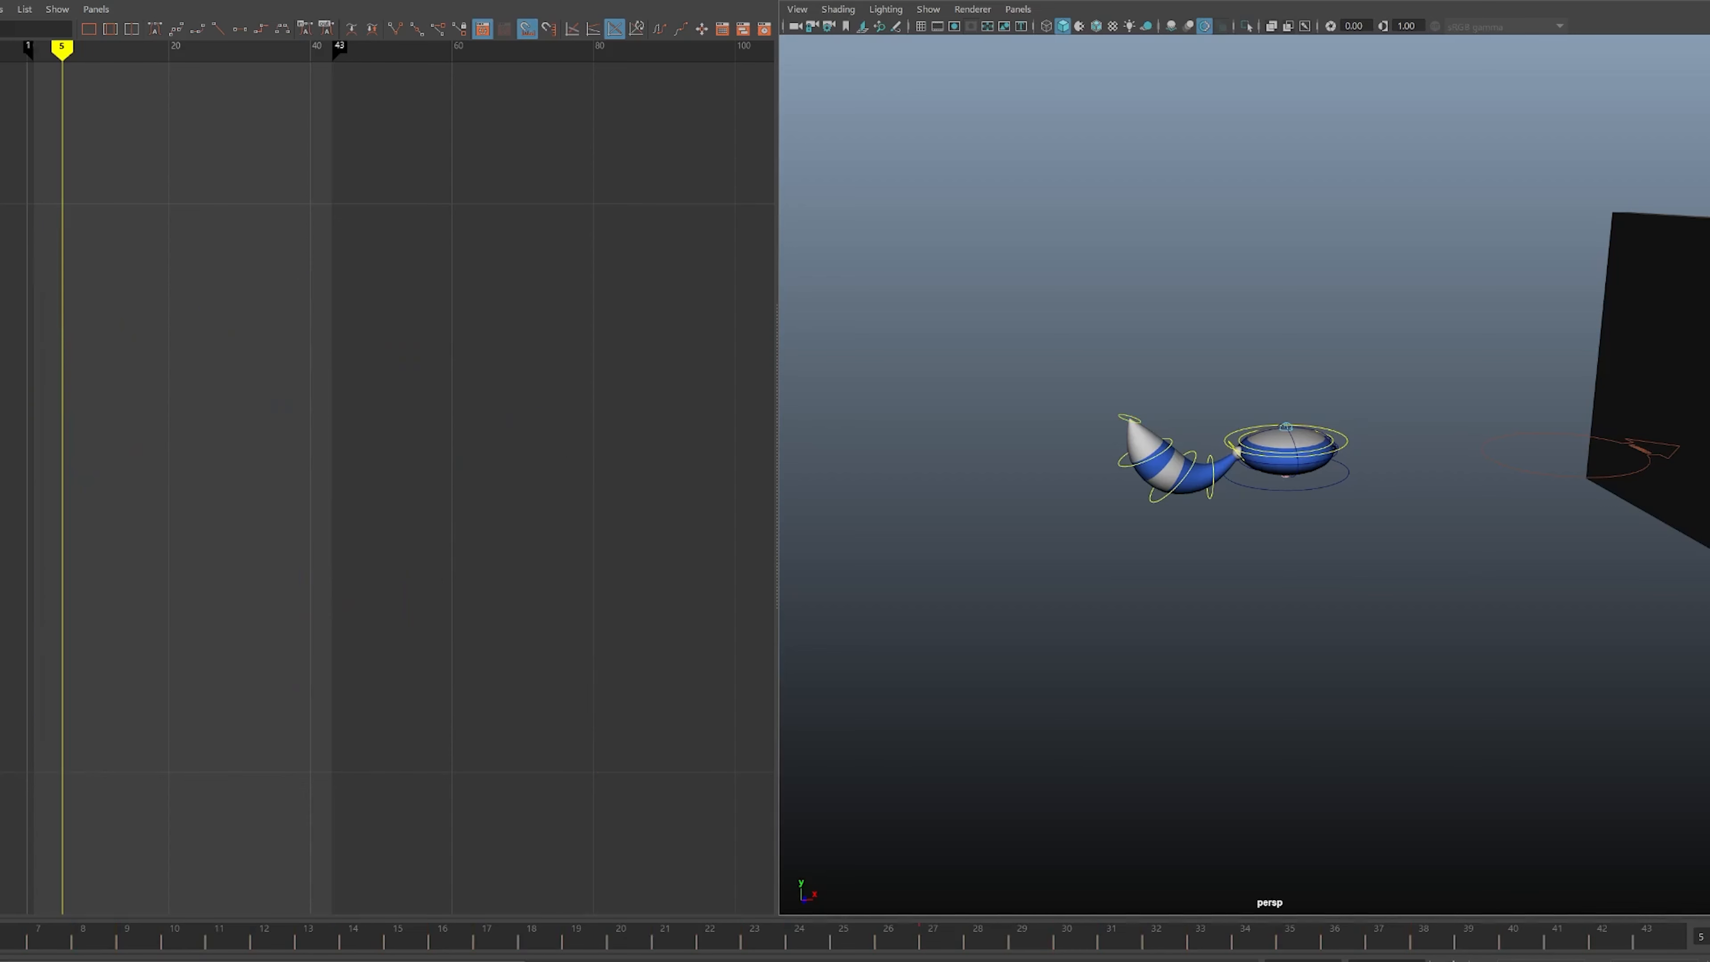
pyautogui.scroll(-5, 1245, 459)
pyautogui.keyDown('alt'); pyautogui.moveTo(1246, 459); pyautogui.dragTo(1256, 425); pyautogui.keyUp('alt')
pyautogui.click(1246, 458)
pyautogui.press('f')
pyautogui.keyDown('alt'); pyautogui.moveTo(1246, 499); pyautogui.dragTo(1254, 451); pyautogui.keyUp('alt')
pyautogui.keyDown('alt'); pyautogui.moveTo(1254, 452); pyautogui.dragTo(1275, 443, button='middle'); pyautogui.keyUp('alt')
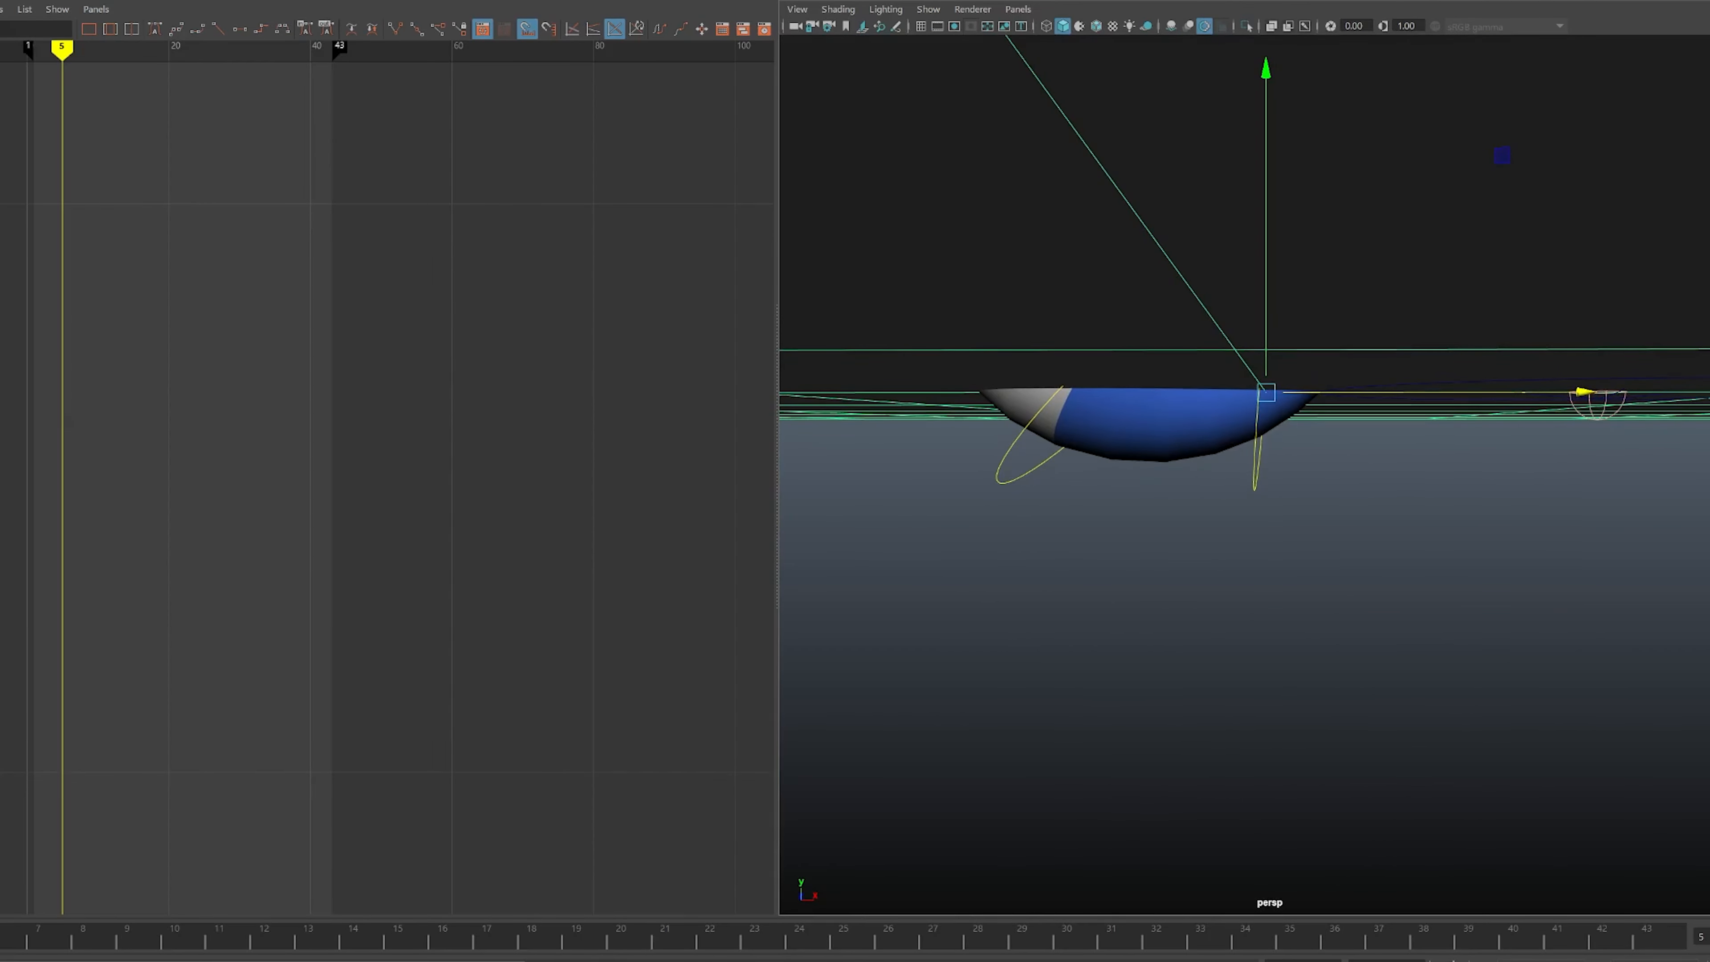
pyautogui.keyDown('alt'); pyautogui.moveTo(1275, 443); pyautogui.dragTo(1212, 438, button='right'); pyautogui.keyUp('alt')
pyautogui.keyDown('alt'); pyautogui.moveTo(1212, 438); pyautogui.dragTo(1249, 525); pyautogui.keyUp('alt')
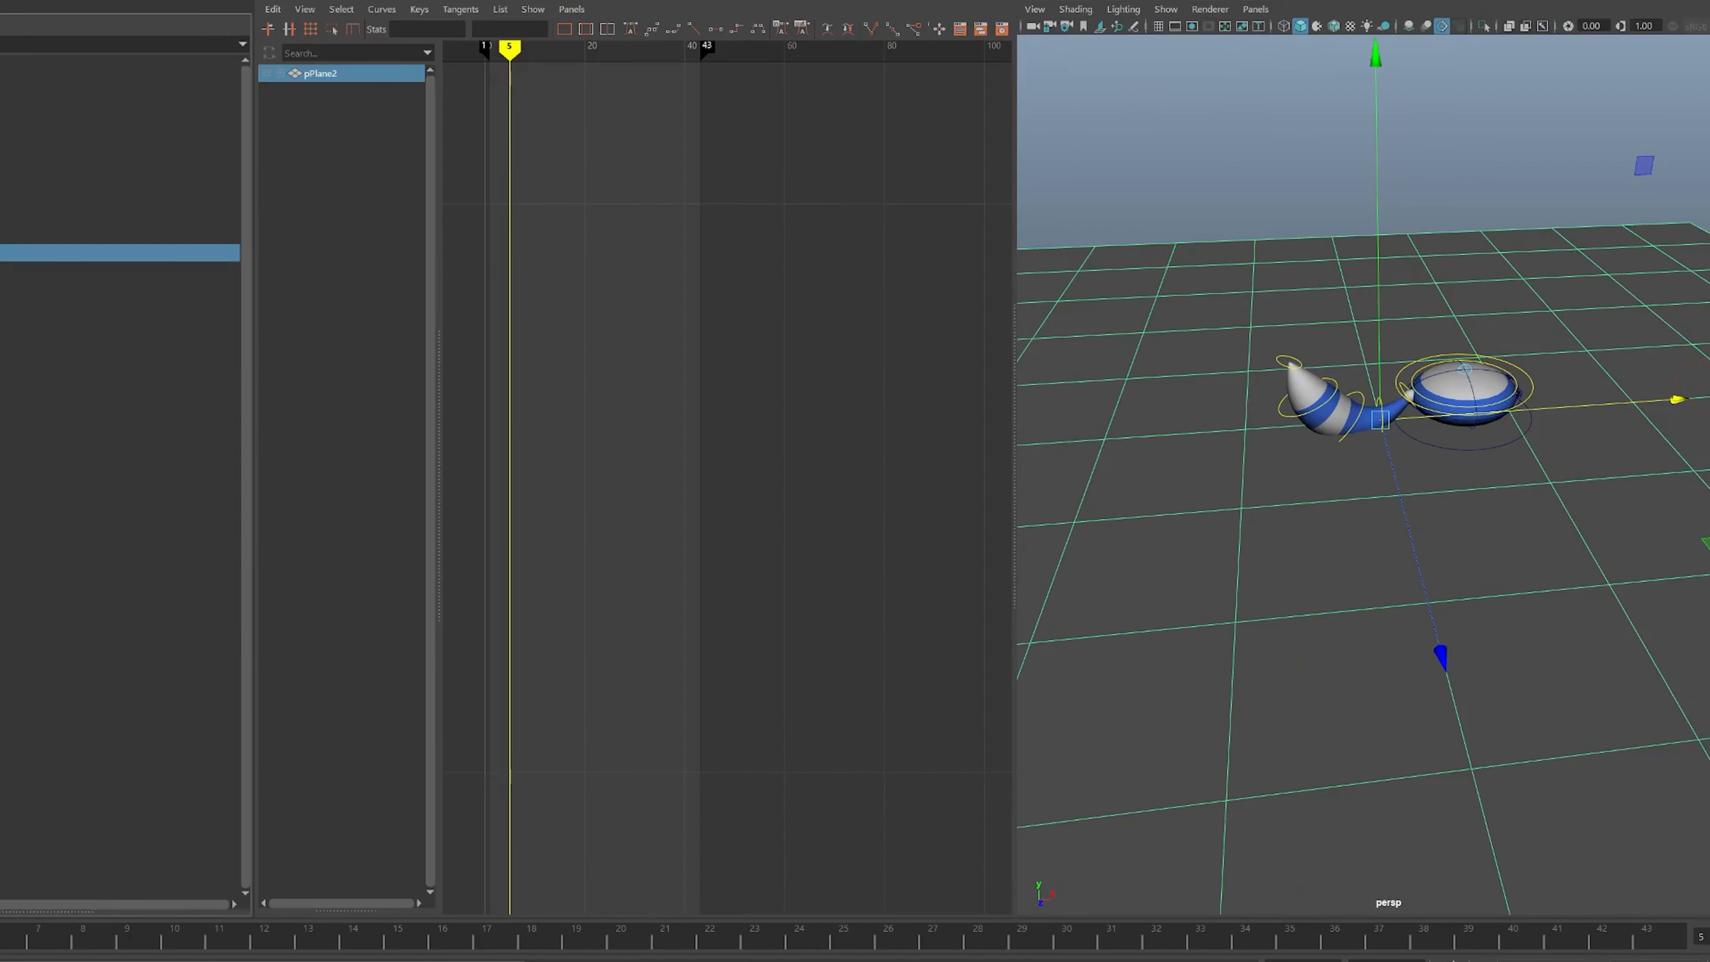
pyautogui.press('Delete')
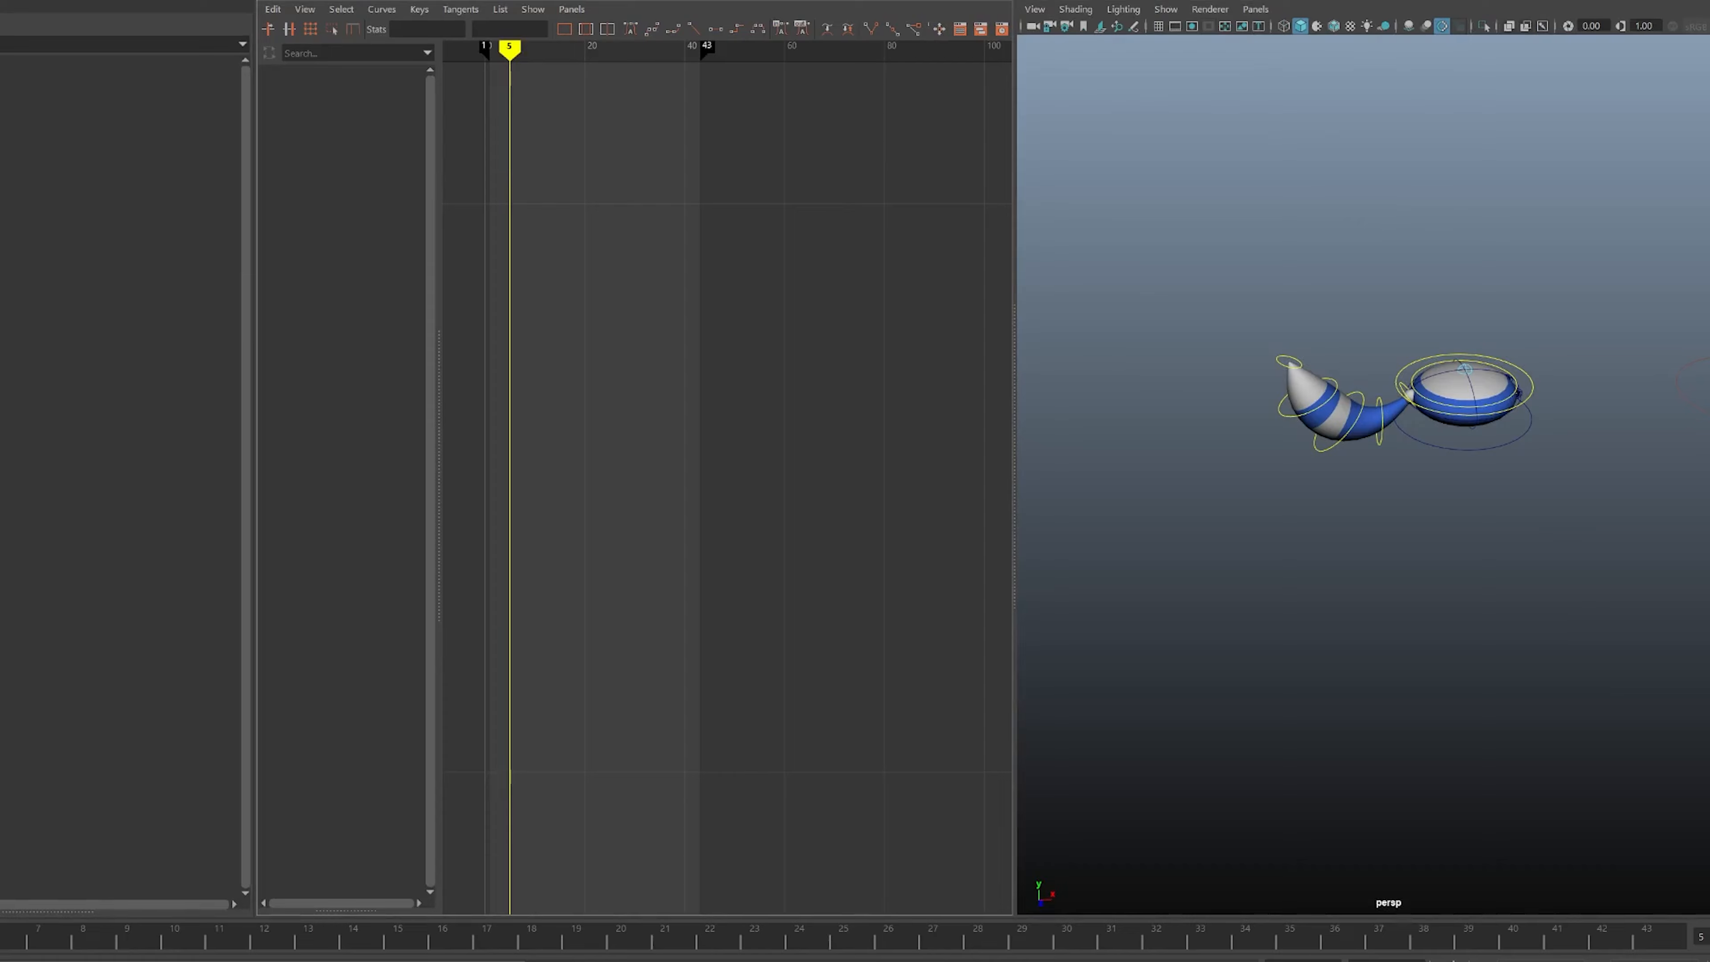
# - Reselect all the tail controls, adding the base control next to the ball
pyautogui.moveTo(255, 472); pyautogui.dragTo(0, 472)
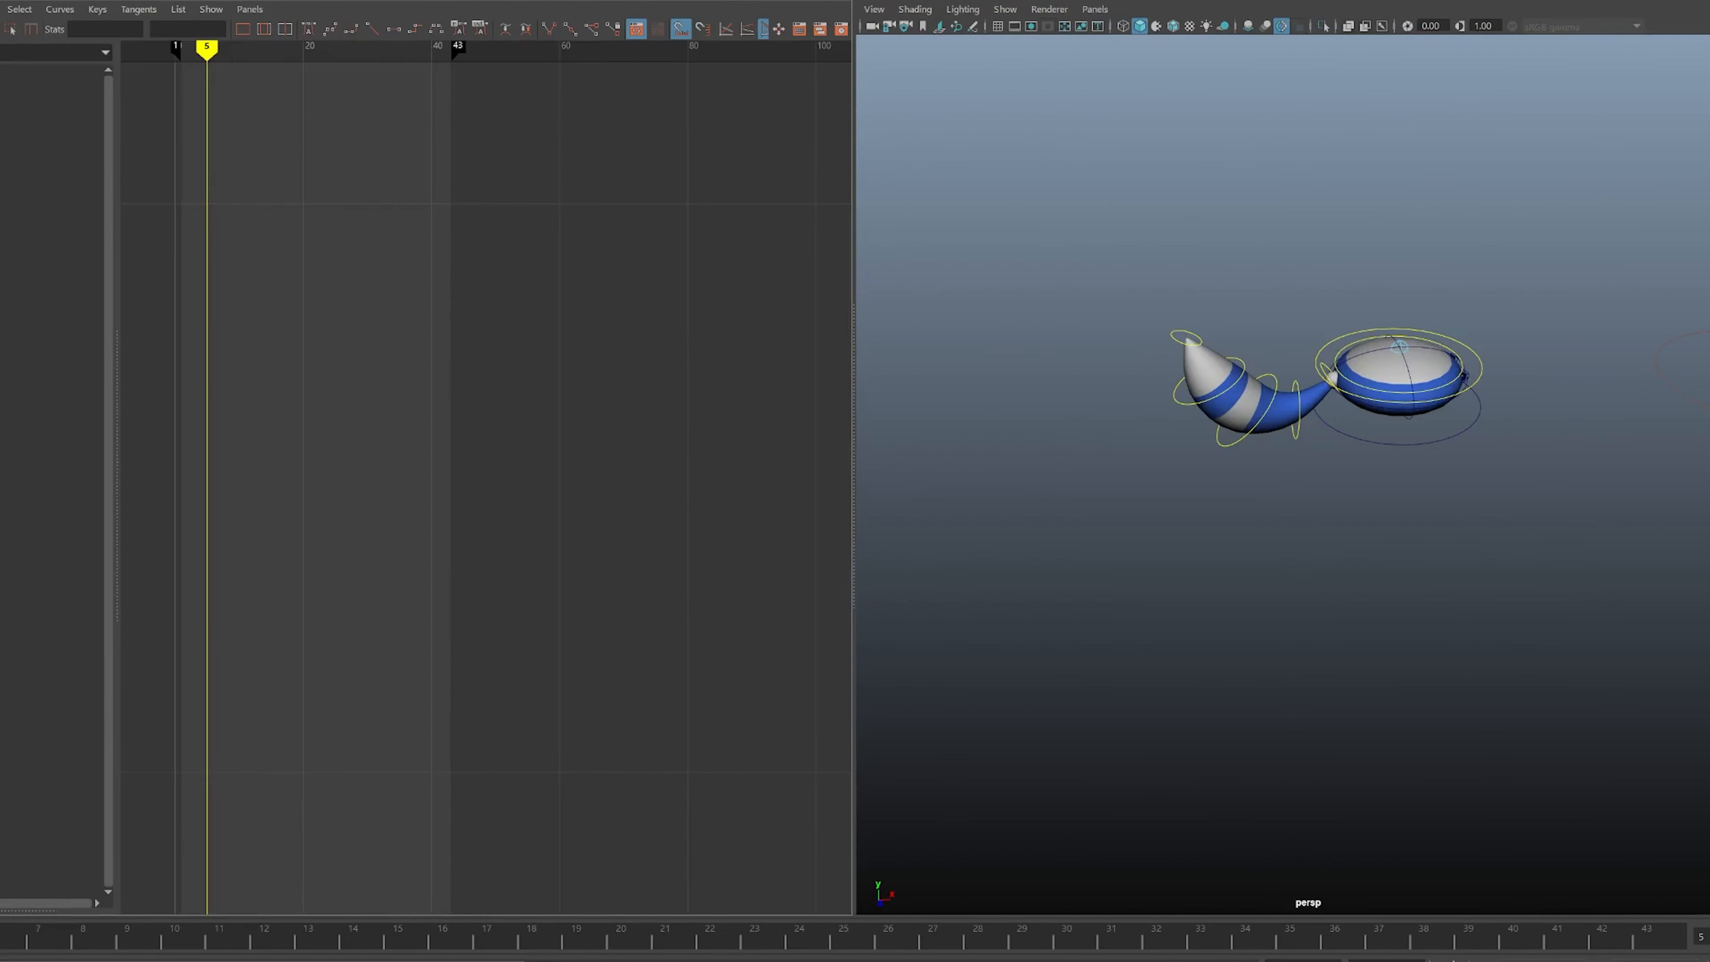
pyautogui.scroll(3, 1245, 472)
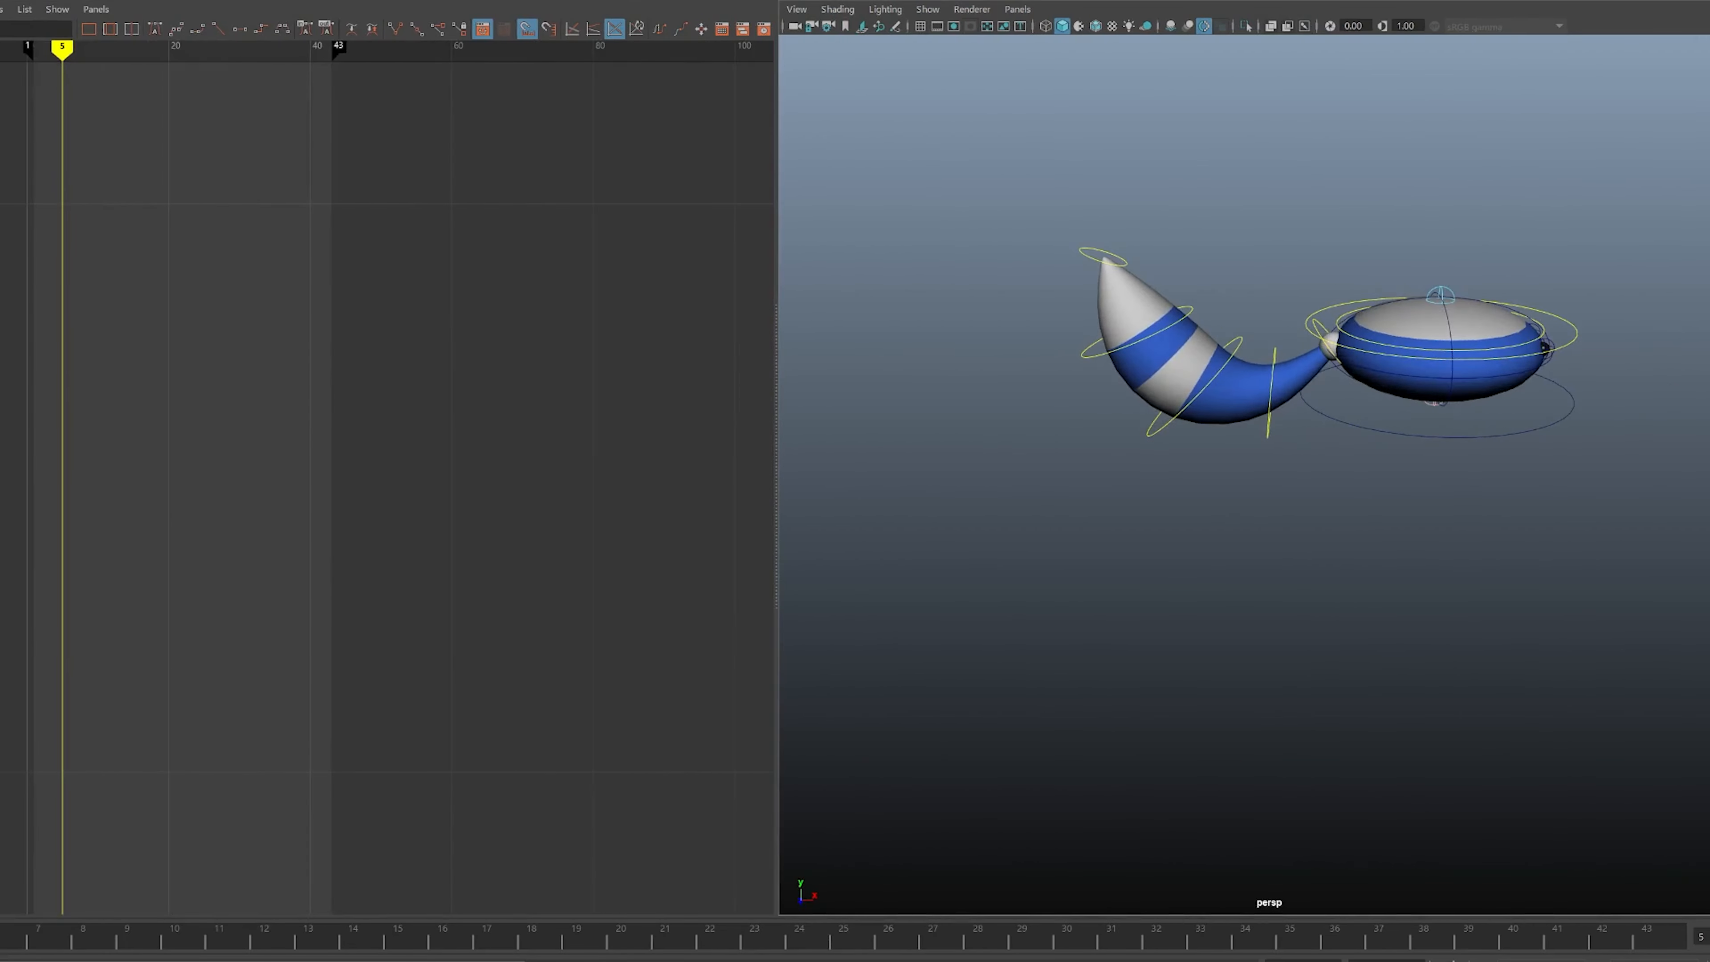
pyautogui.moveTo(1074, 230); pyautogui.dragTo(1269, 390)
pyautogui.scroll(3, 1269, 391)
pyautogui.press('q')
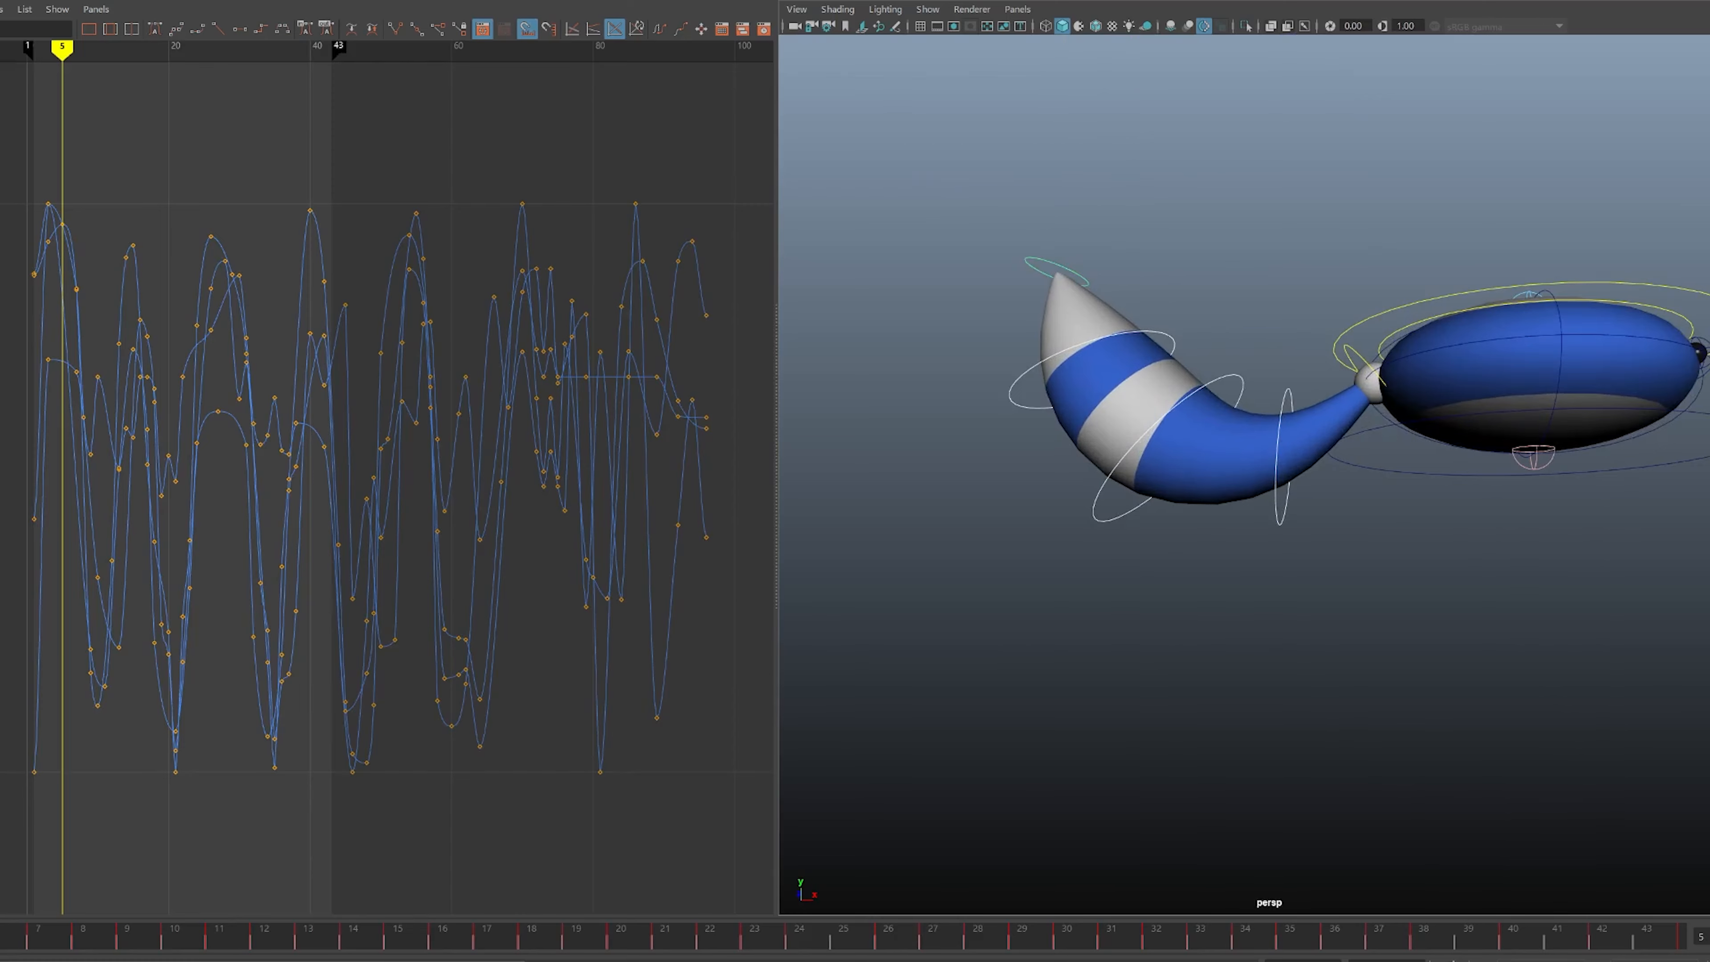
pyautogui.keyDown('shift'); pyautogui.click(1355, 348); pyautogui.keyUp('shift')
pyautogui.keyDown('alt'); pyautogui.moveTo(1355, 348); pyautogui.dragTo(1312, 332, button='middle'); pyautogui.keyUp('alt')
pyautogui.keyDown('alt'); pyautogui.moveTo(1313, 331); pyautogui.dragTo(1347, 320); pyautogui.keyUp('alt')
# - Frame the rotation curves over frames 1 to 8 and key all the tail controls at frame 5
pyautogui.keyDown('alt'); pyautogui.moveTo(188, 405); pyautogui.dragTo(600, 434, button='middle'); pyautogui.keyUp('alt')
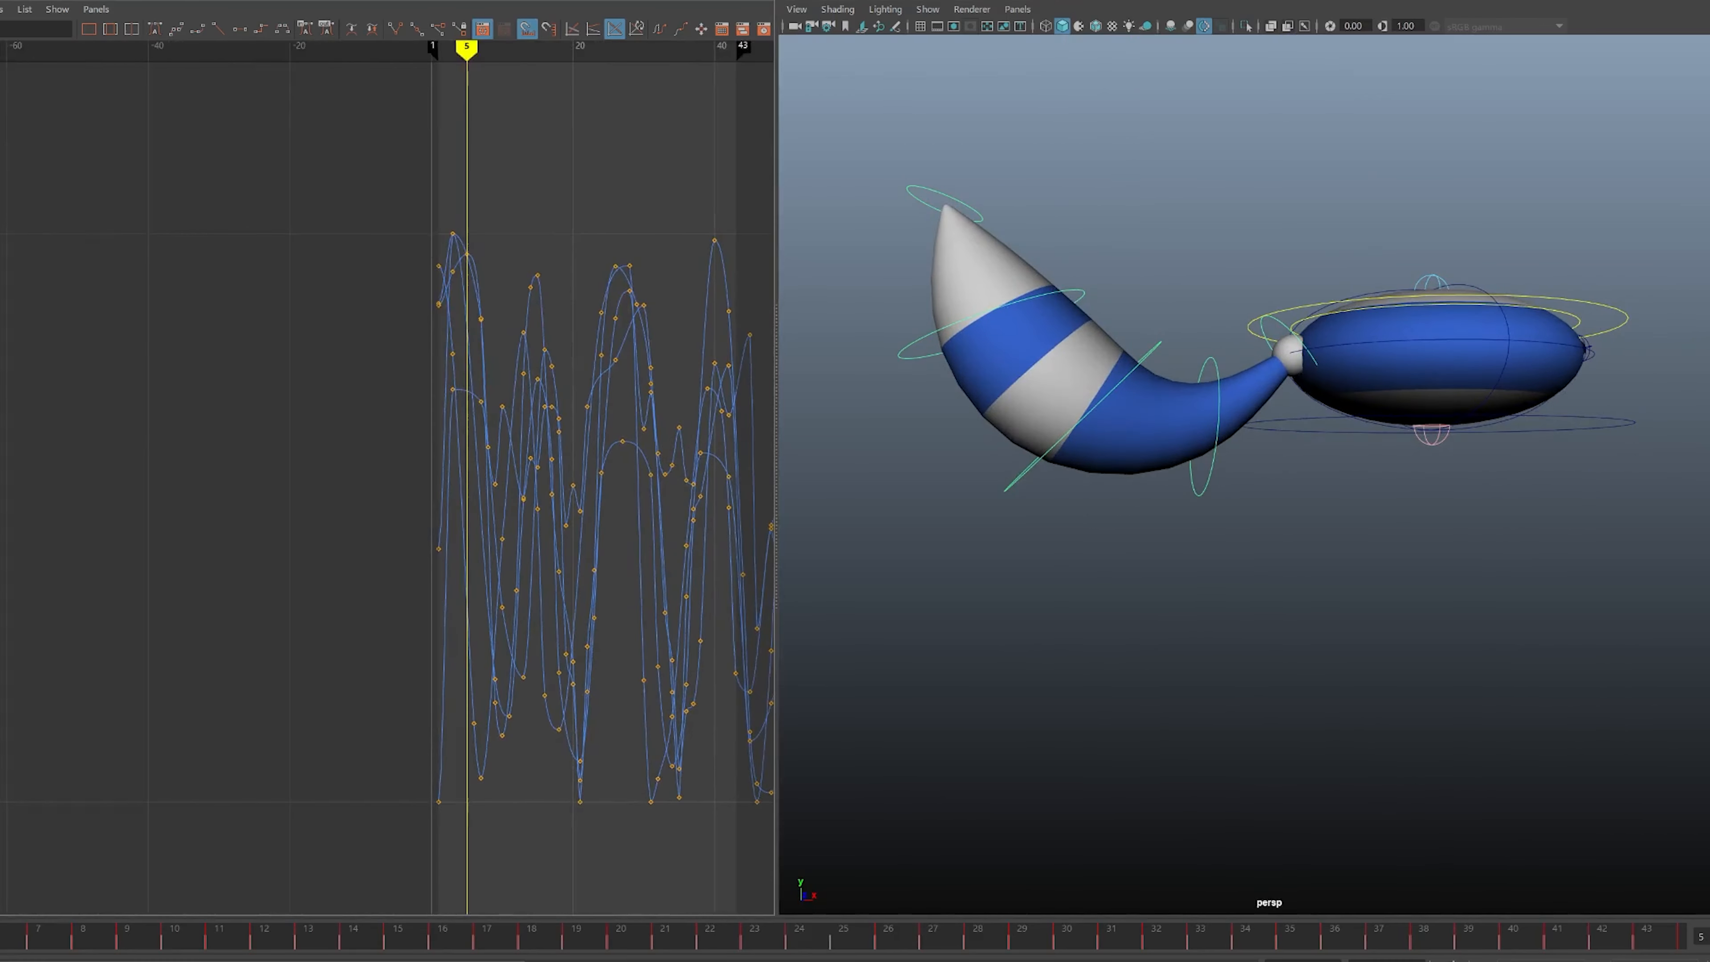
pyautogui.keyDown('alt'); pyautogui.keyDown('shift'); pyautogui.moveTo(438, 435); pyautogui.dragTo(640, 435, button='right'); pyautogui.keyUp('shift'); pyautogui.keyUp('alt')
pyautogui.keyDown('alt'); pyautogui.keyDown('shift'); pyautogui.moveTo(707, 435); pyautogui.dragTo(235, 435, button='middle'); pyautogui.keyUp('shift'); pyautogui.keyUp('alt')
pyautogui.keyDown('alt'); pyautogui.keyDown('shift'); pyautogui.moveTo(235, 434); pyautogui.dragTo(511, 435, button='right'); pyautogui.keyUp('shift'); pyautogui.keyUp('alt')
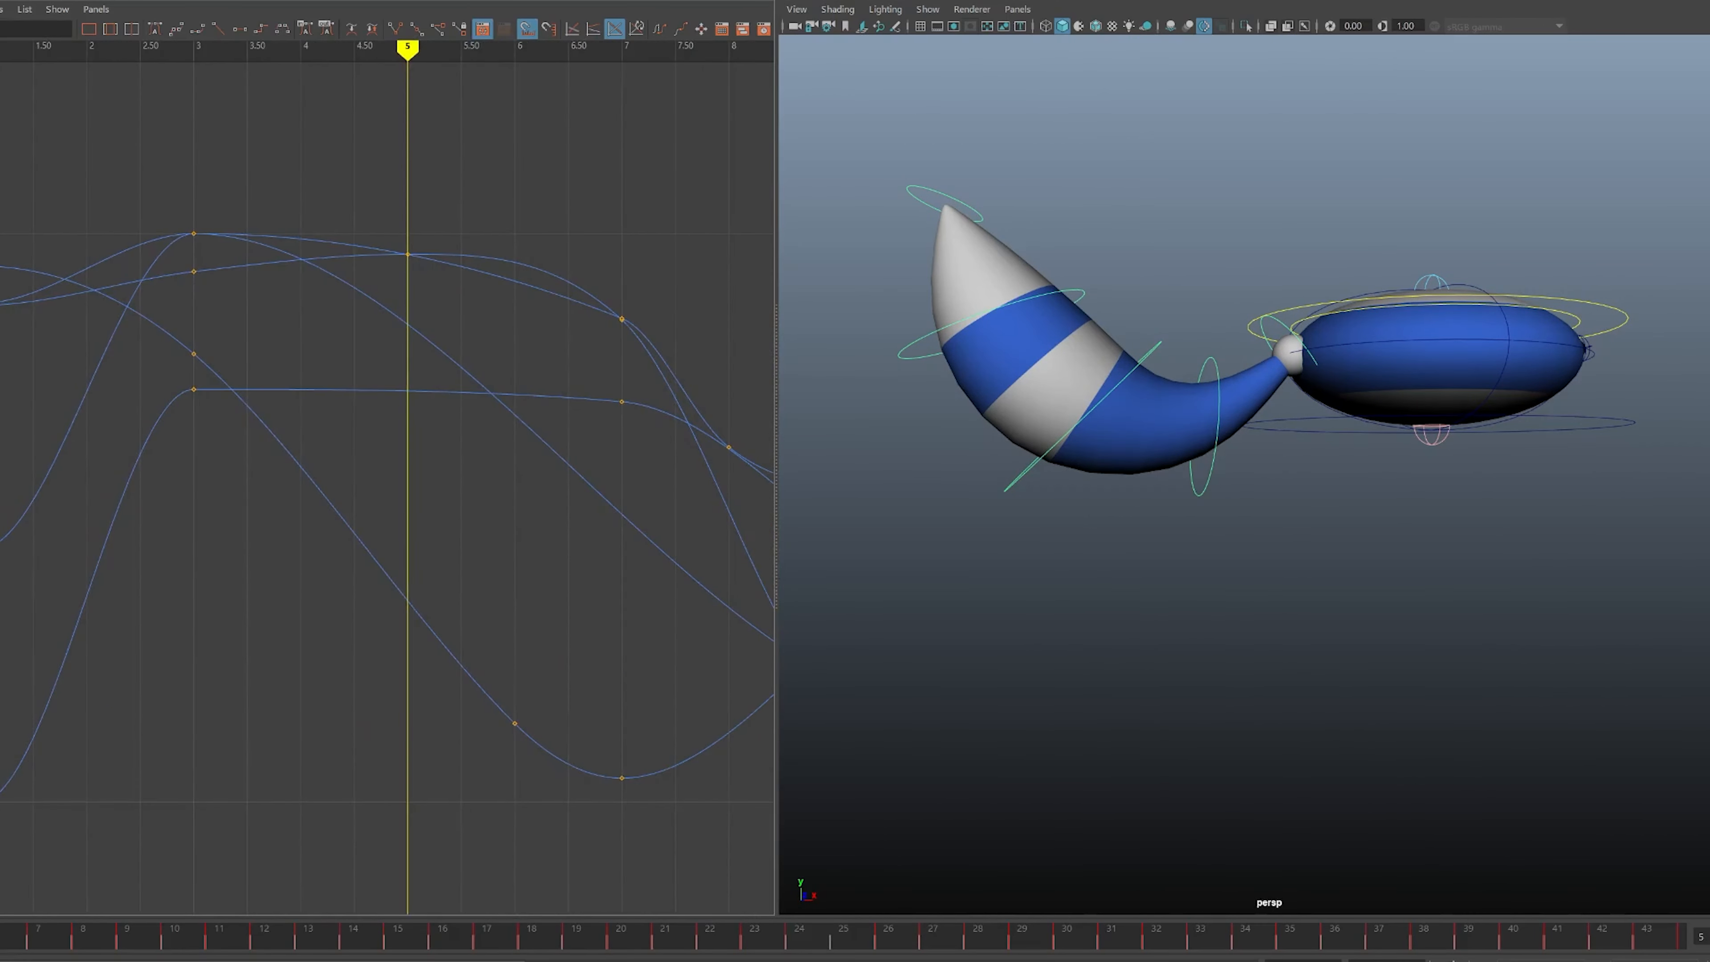
pyautogui.press(',')
pyautogui.press('e')
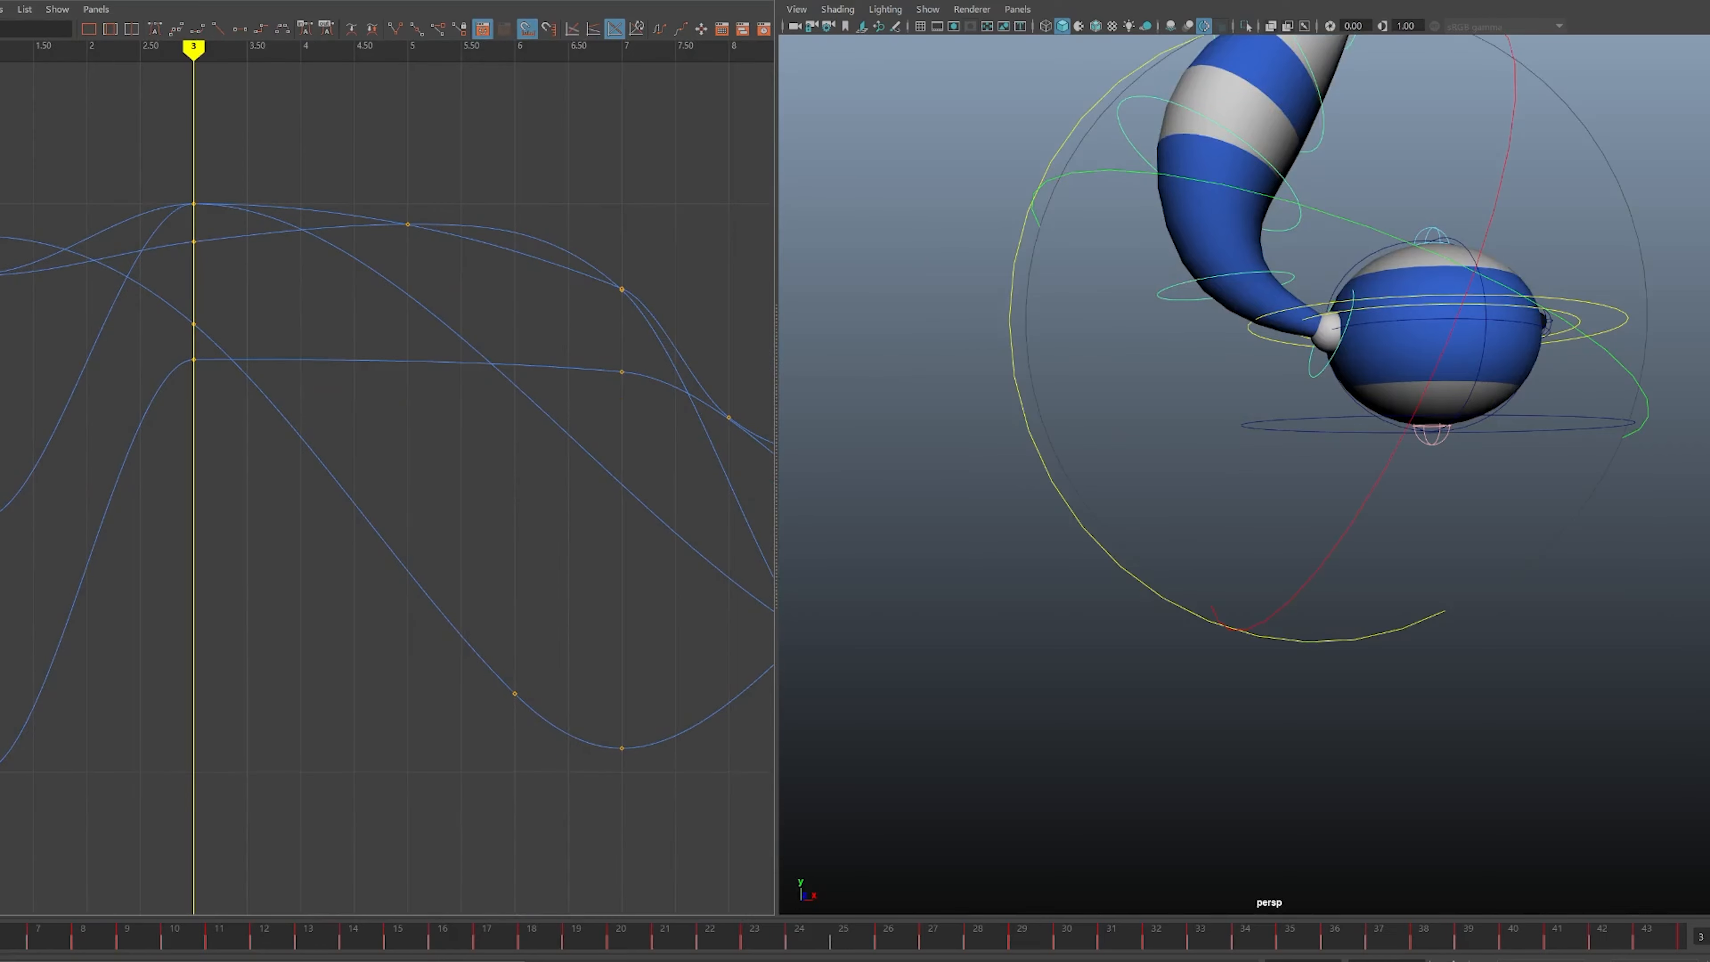
pyautogui.keyDown('alt'); pyautogui.moveTo(404, 471); pyautogui.dragTo(429, 443, button='middle'); pyautogui.keyUp('alt')
pyautogui.press('.')
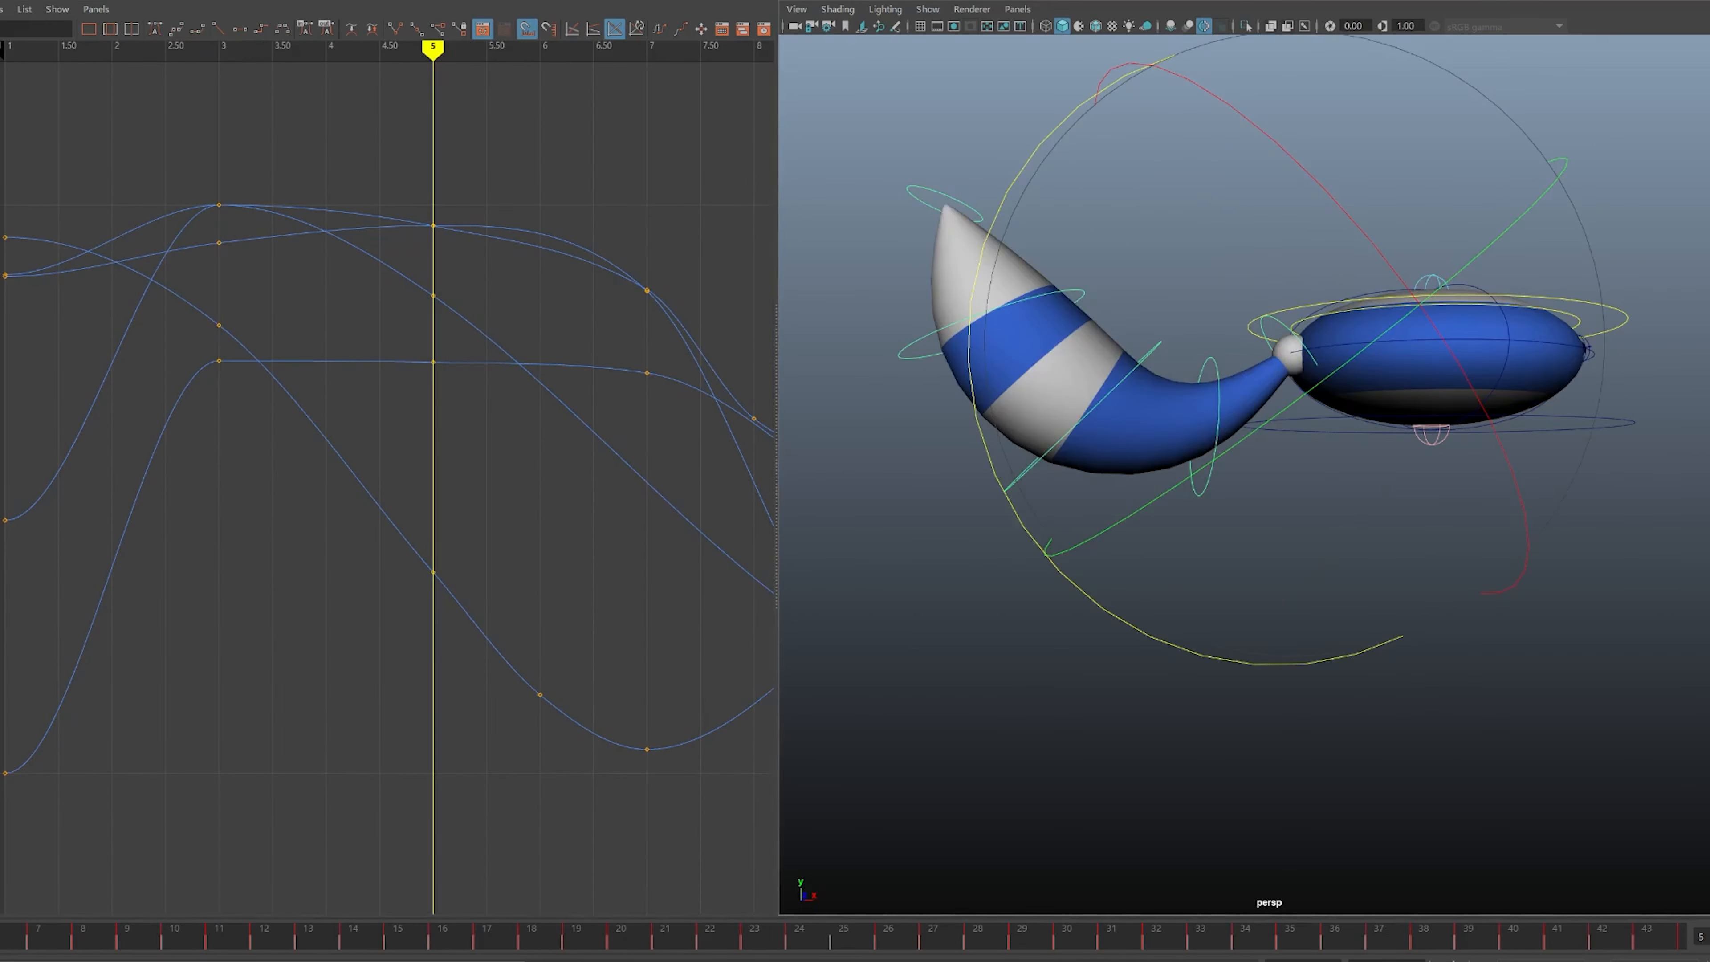
# - Reset the rotations of all the tail controls at frame 5 to straighten the tail
pyautogui.keyDown('alt'); pyautogui.moveTo(1246, 404); pyautogui.dragTo(1178, 401); pyautogui.keyUp('alt')
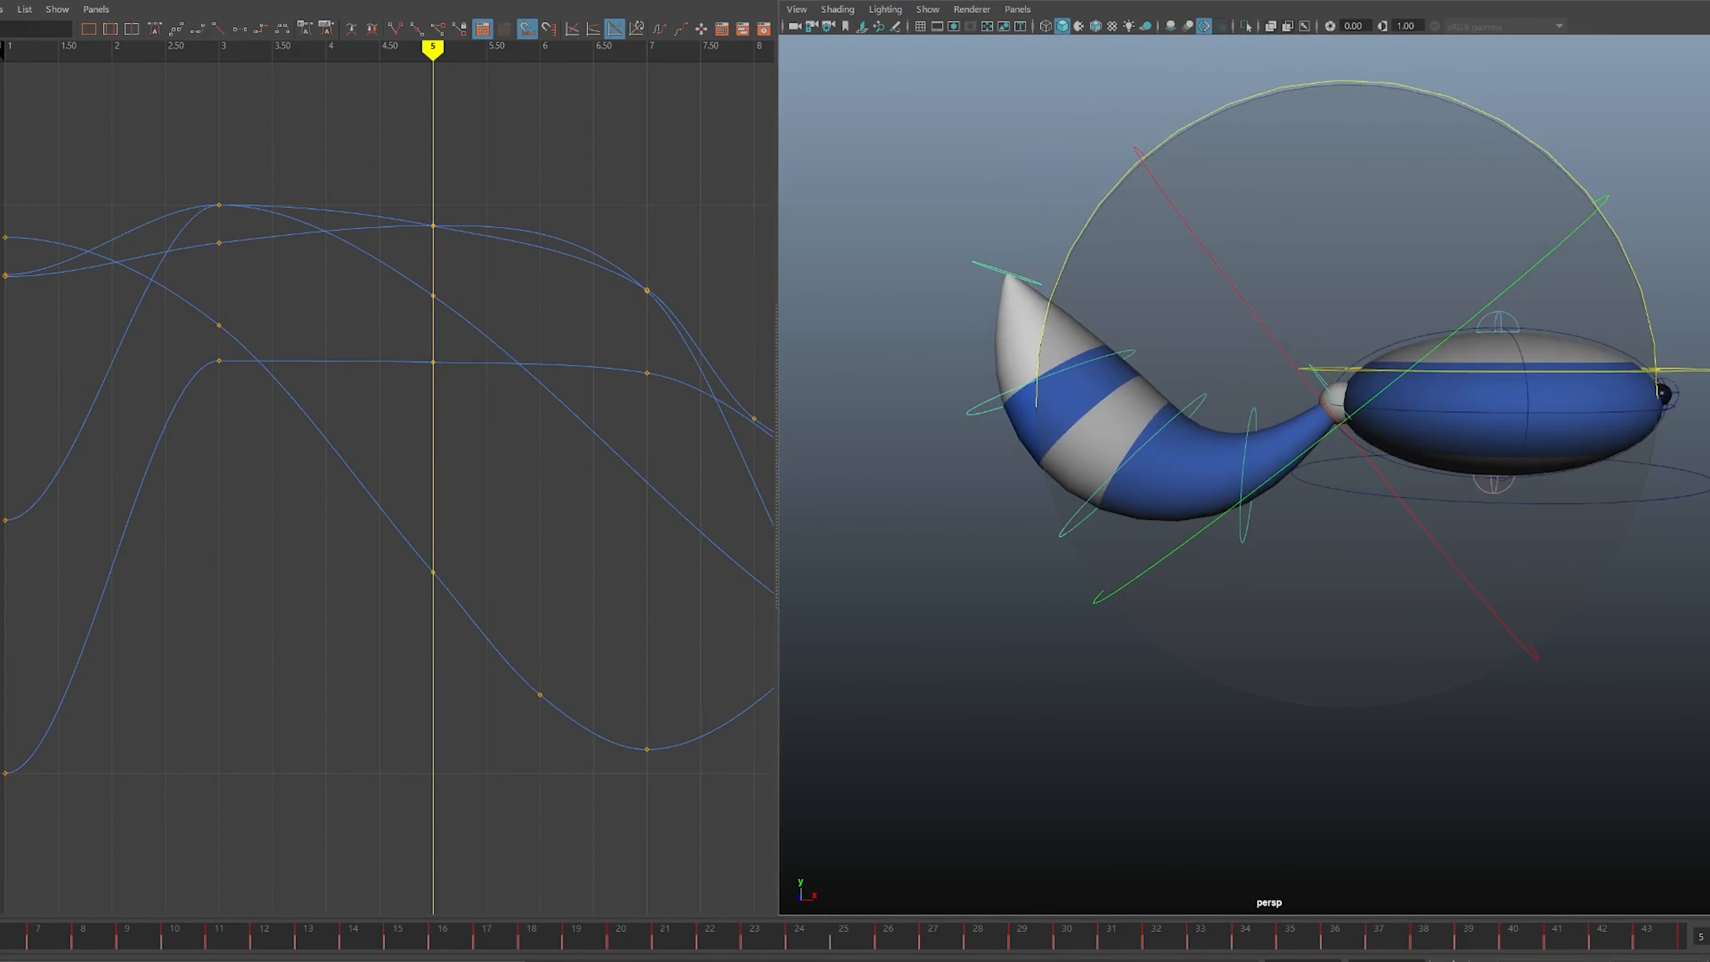
pyautogui.keyDown('alt'); pyautogui.moveTo(1179, 401); pyautogui.dragTo(1225, 401, button='right'); pyautogui.keyUp('alt')
pyautogui.press('q')
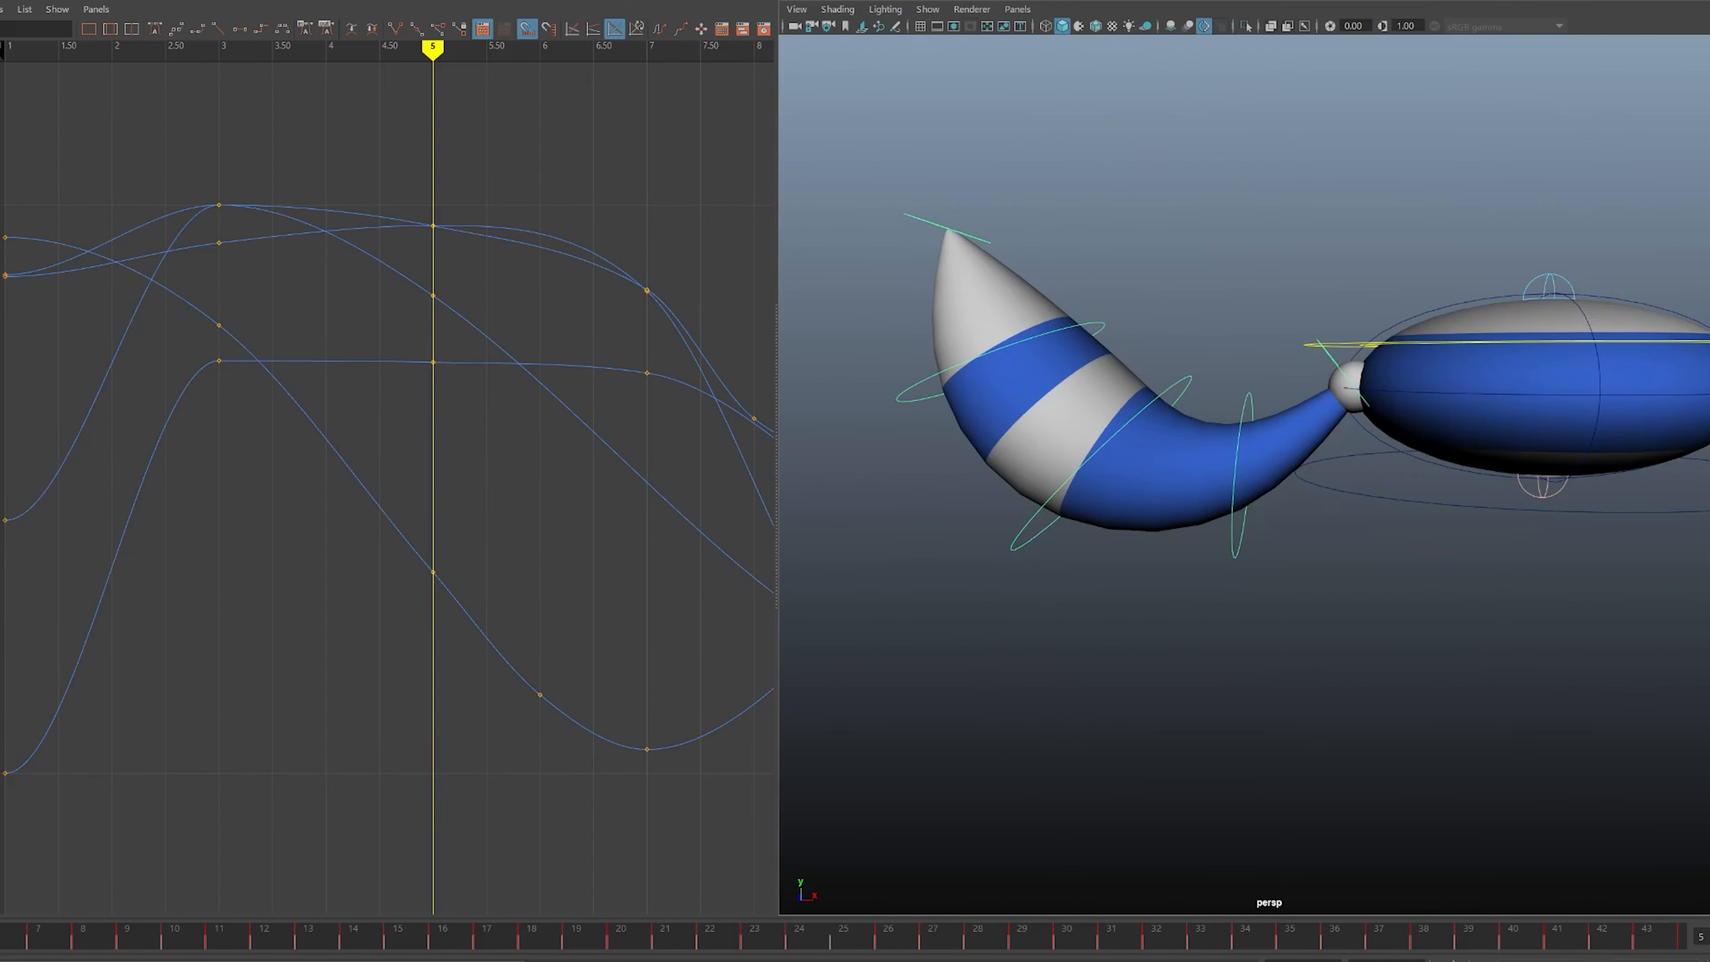
pyautogui.hotkey('ctrl', 'z')
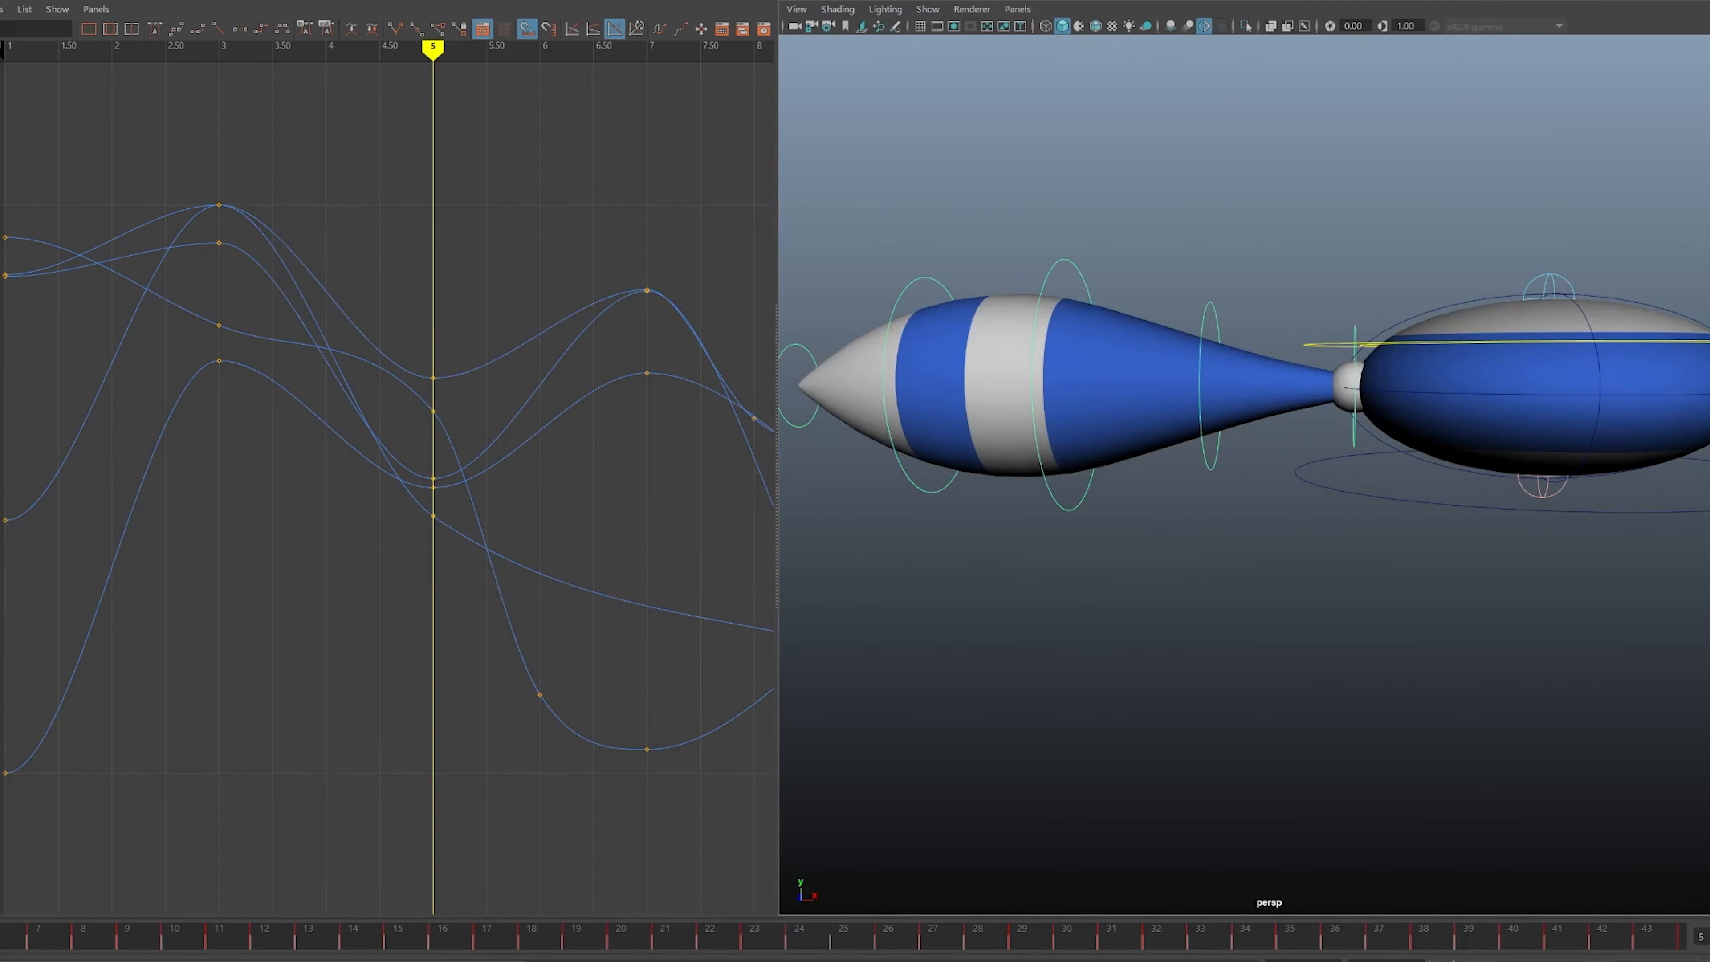
# - Rotate all the tail controls together at frame 5 so the tail curves downward
pyautogui.keyDown('alt'); pyautogui.moveTo(1178, 437); pyautogui.dragTo(1245, 441); pyautogui.keyUp('alt')
pyautogui.keyDown('alt'); pyautogui.moveTo(1246, 442); pyautogui.dragTo(1158, 441, button='right'); pyautogui.keyUp('alt')
pyautogui.keyDown('alt'); pyautogui.moveTo(1158, 442); pyautogui.dragTo(1347, 421); pyautogui.keyUp('alt')
pyautogui.keyDown('alt'); pyautogui.moveTo(1347, 421); pyautogui.dragTo(1454, 443, button='middle'); pyautogui.keyUp('alt')
pyautogui.keyDown('alt'); pyautogui.moveTo(1455, 443); pyautogui.dragTo(1508, 446, button='right'); pyautogui.keyUp('alt')
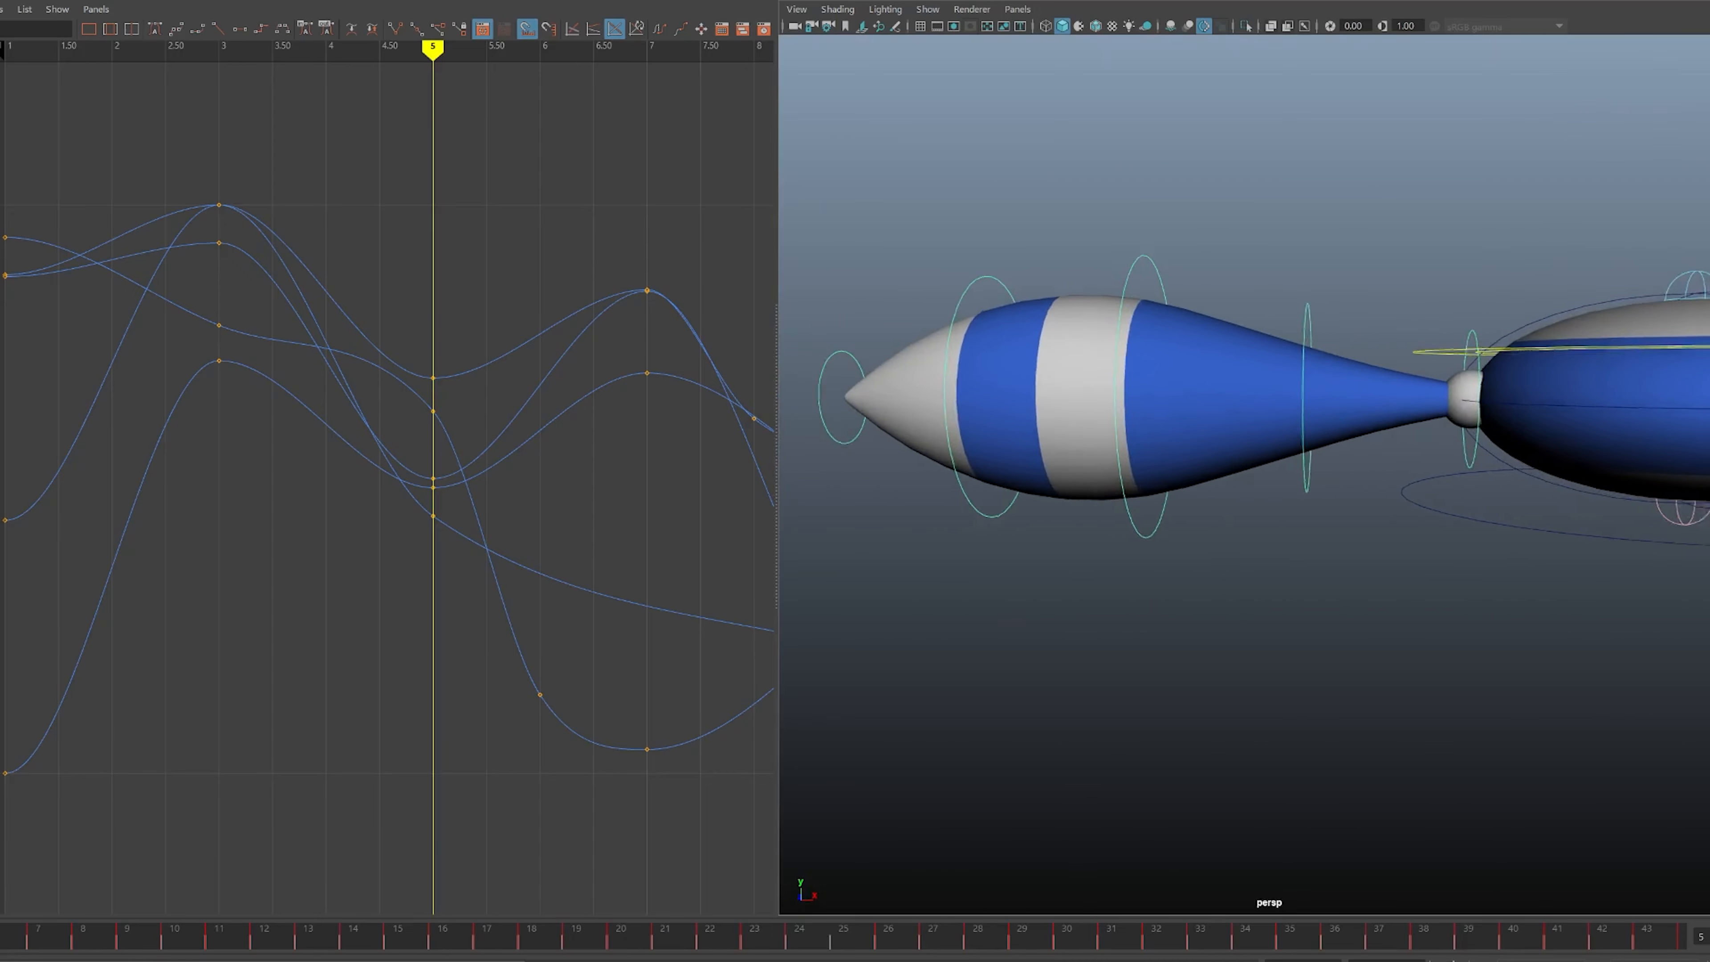
pyautogui.keyDown('alt'); pyautogui.moveTo(1508, 446); pyautogui.dragTo(1487, 443, button='middle'); pyautogui.keyUp('alt')
pyautogui.press('e')
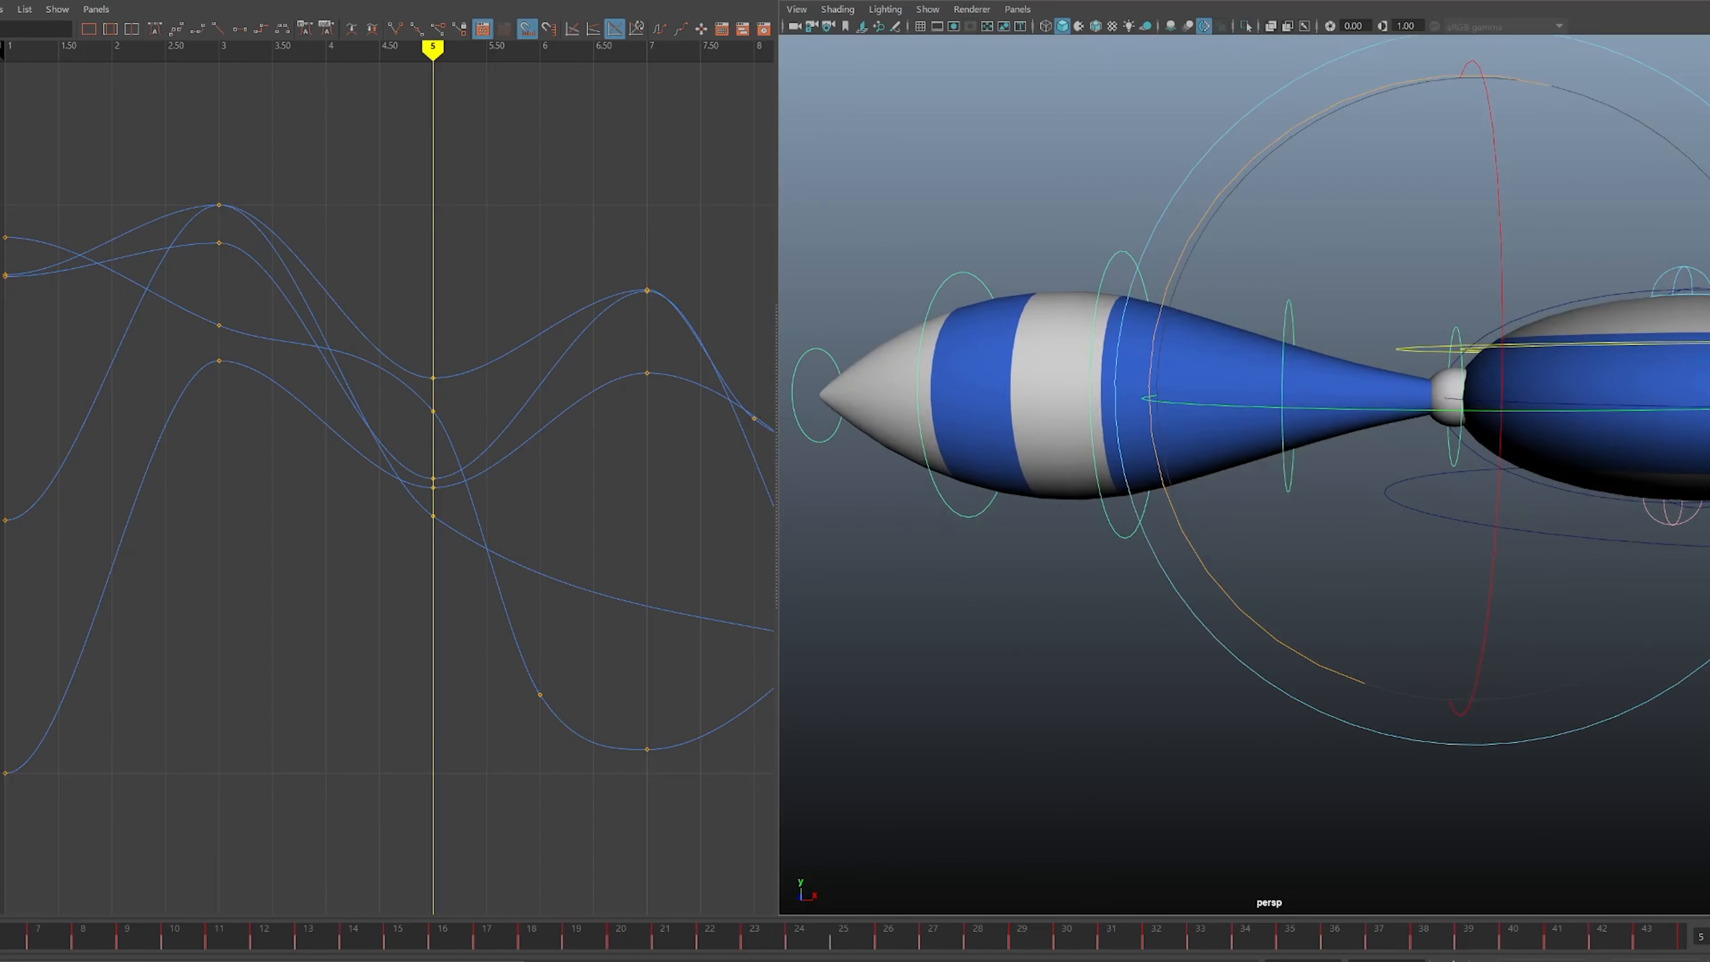
pyautogui.moveTo(1357, 99); pyautogui.dragTo(1291, 133)
pyautogui.press('q')
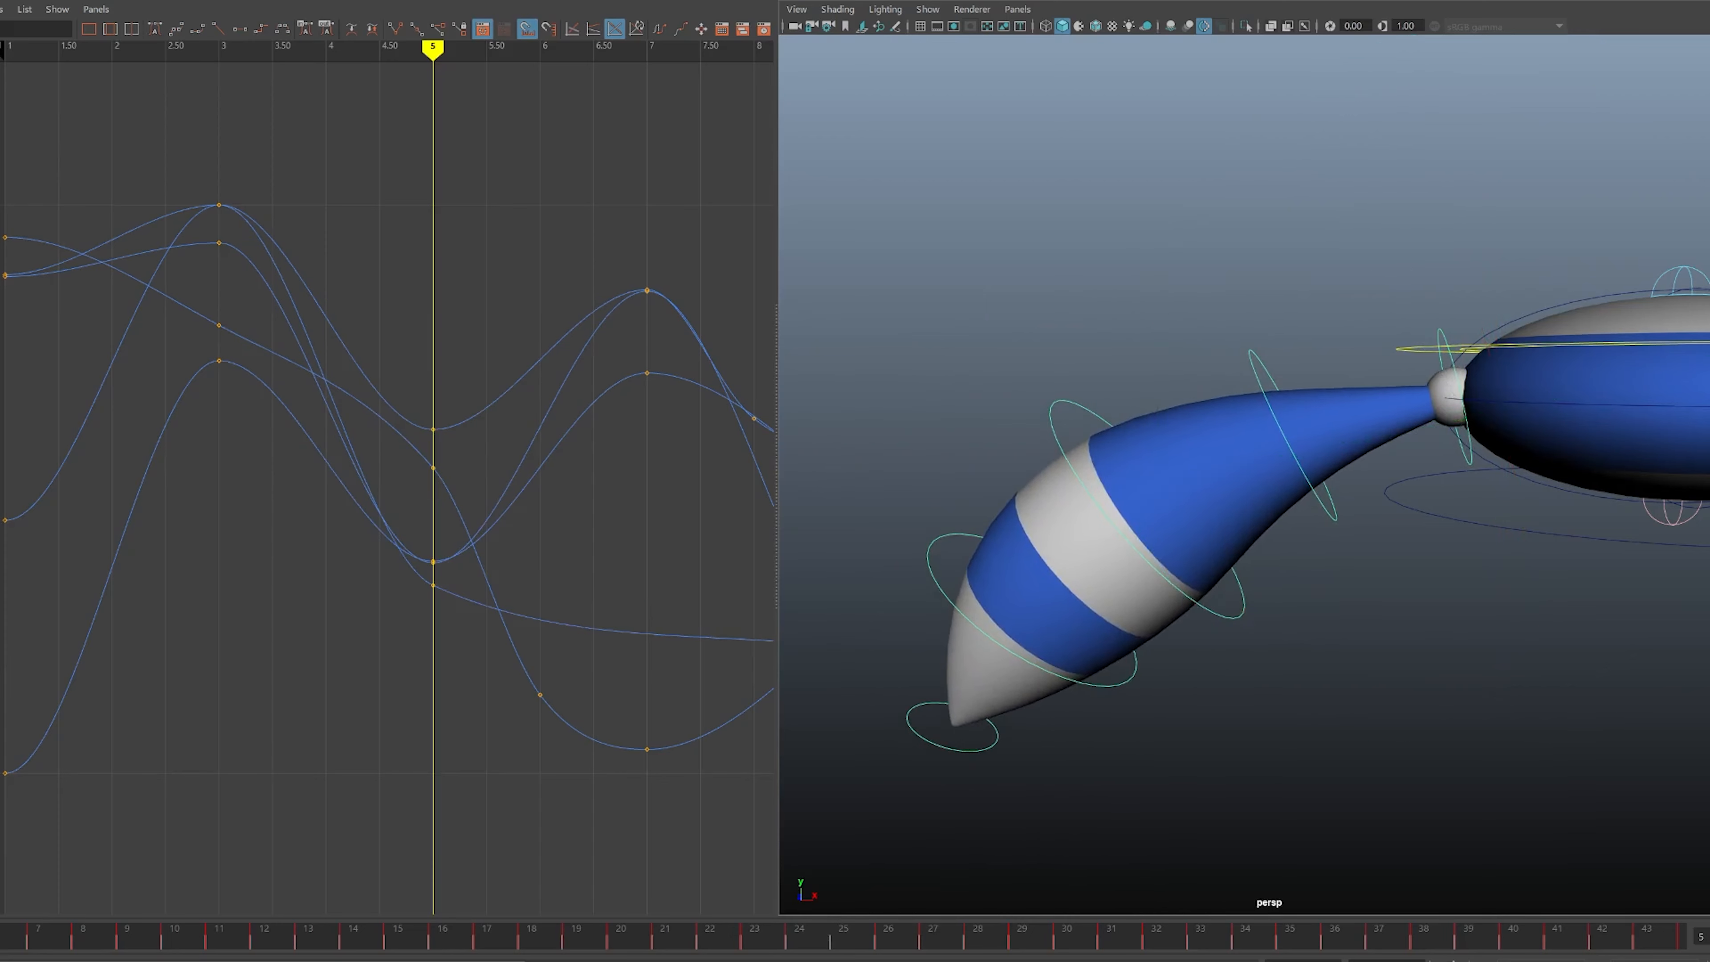
# - Deselect the base control and rotate the remaining tail controls slightly further down at frame 5
pyautogui.keyDown('alt'); pyautogui.moveTo(1320, 337); pyautogui.dragTo(1362, 270, button='middle'); pyautogui.keyUp('alt')
pyautogui.keyDown('alt'); pyautogui.moveTo(1362, 271); pyautogui.dragTo(1283, 271, button='right'); pyautogui.keyUp('alt')
pyautogui.keyDown('alt'); pyautogui.moveTo(1283, 271); pyautogui.dragTo(1306, 228, button='middle'); pyautogui.keyUp('alt')
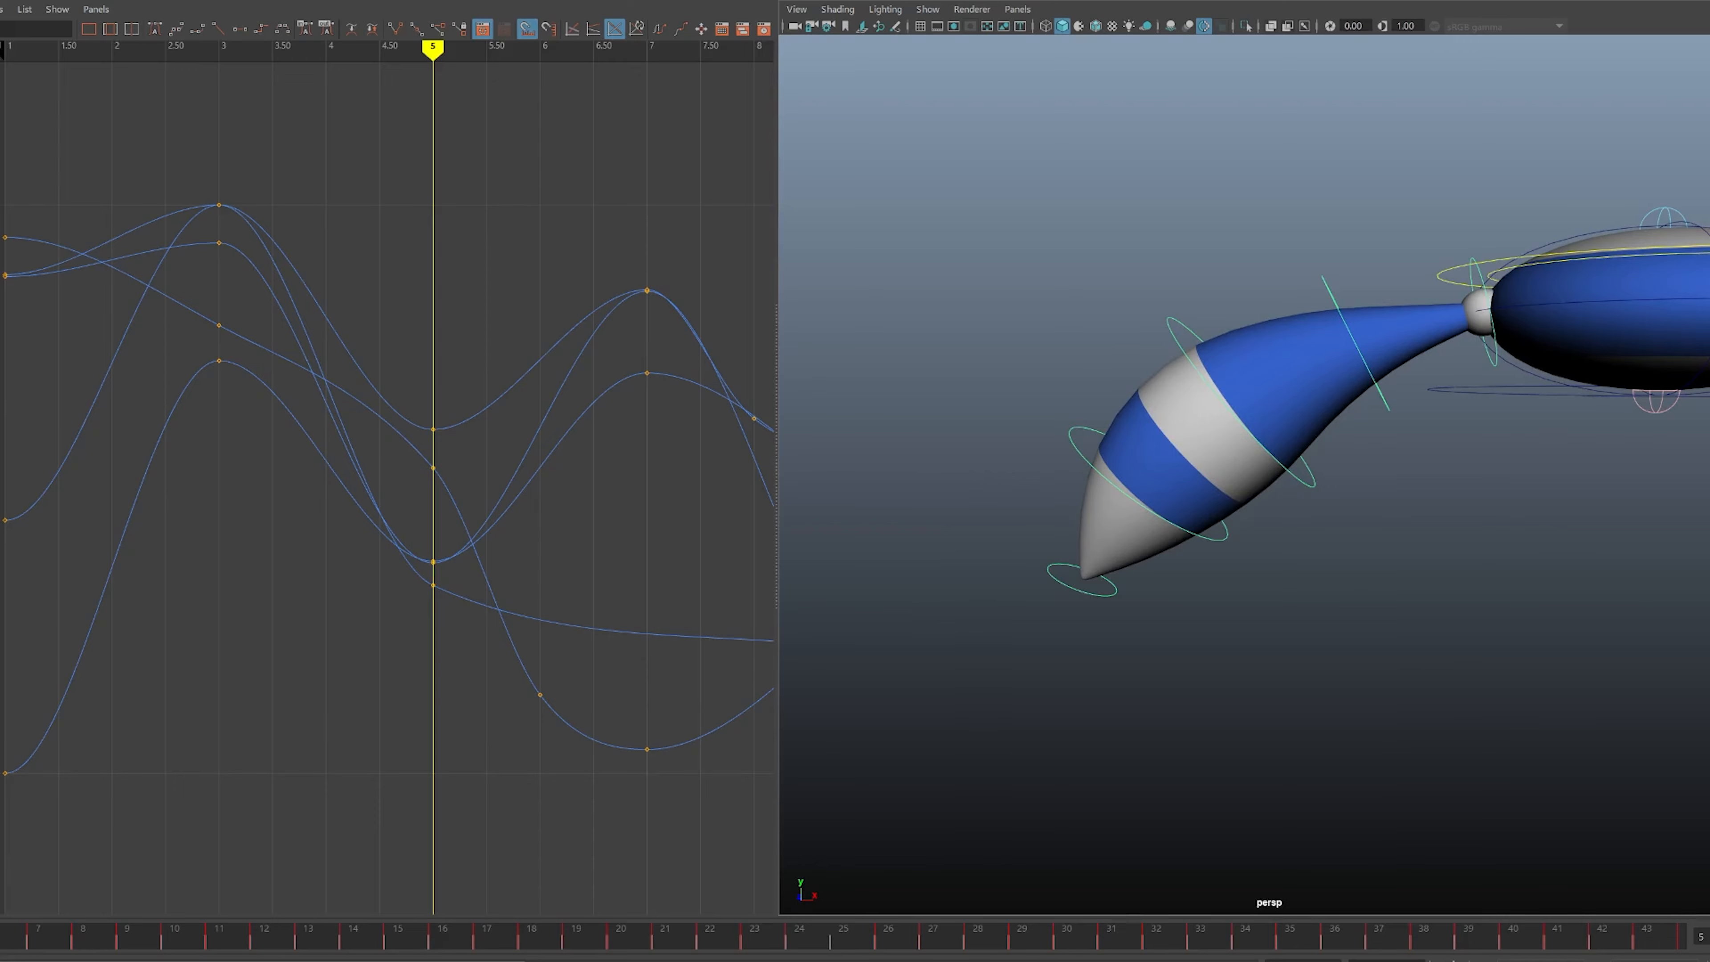
pyautogui.keyDown('shift'); pyautogui.click(1495, 362); pyautogui.keyUp('shift')
pyautogui.press('e')
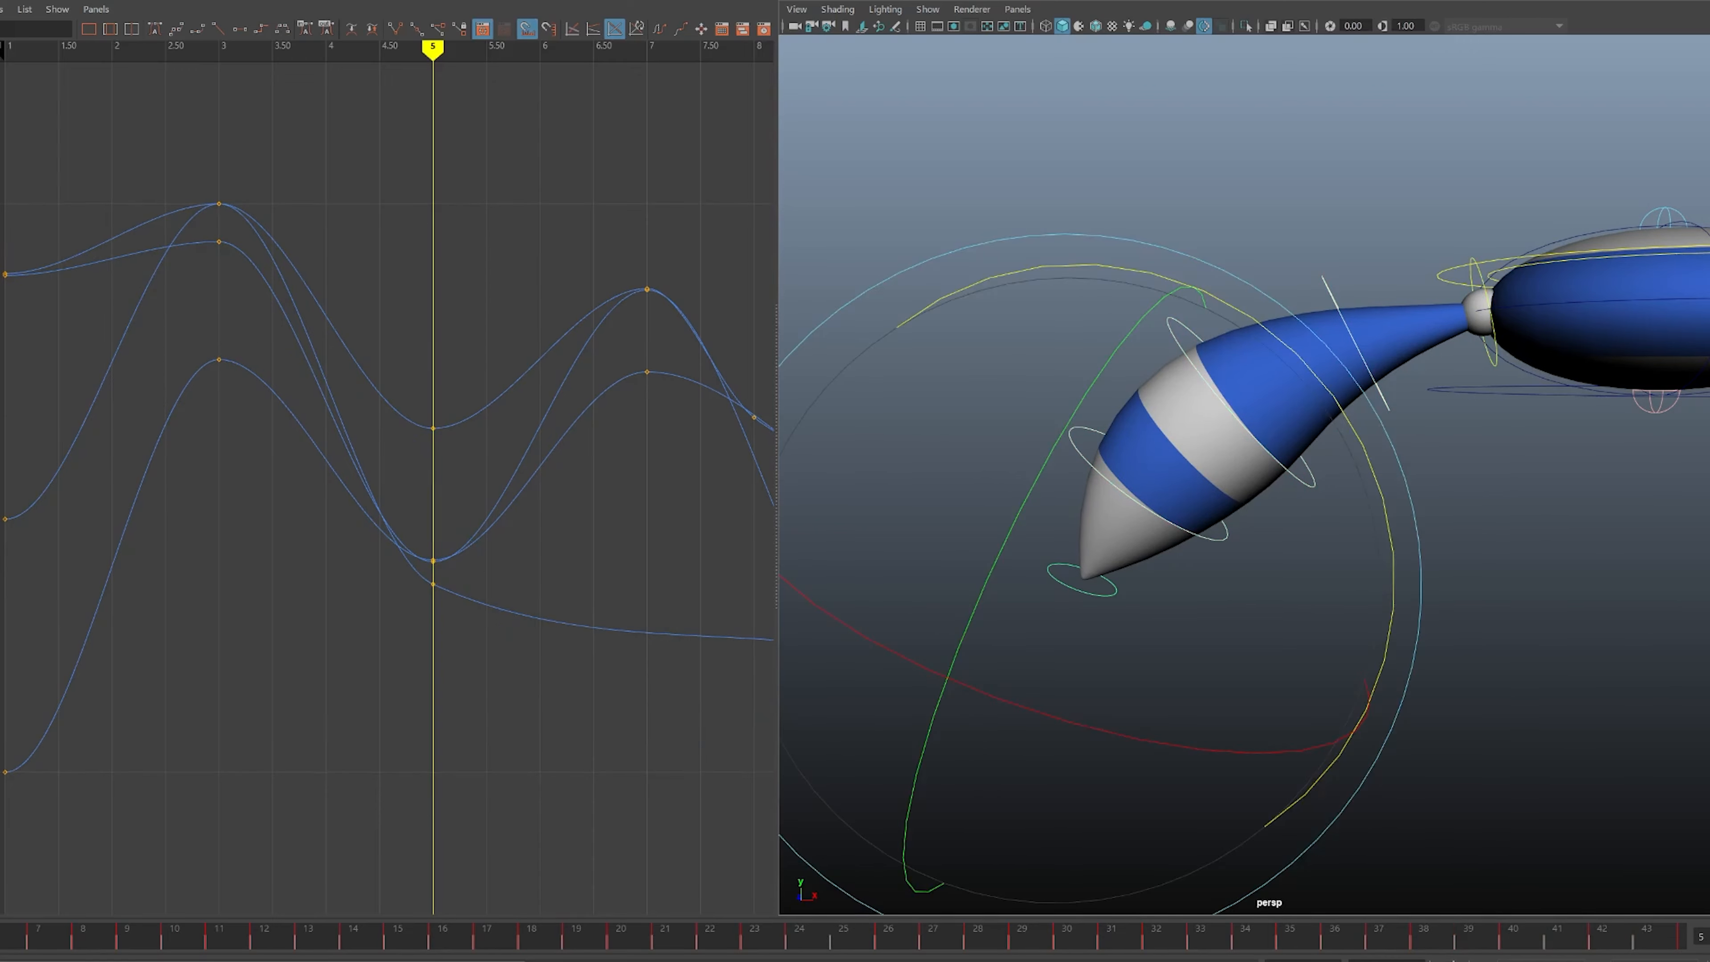
pyautogui.moveTo(1138, 271); pyautogui.dragTo(1095, 267)
pyautogui.press('q')
# - Deselect the second tail control and rotate the outer tail controls upward at frame 5
pyautogui.keyDown('shift'); pyautogui.click(1327, 303); pyautogui.keyUp('shift')
pyautogui.press('e')
pyautogui.moveTo(1263, 341); pyautogui.dragTo(1440, 494)
# - Rotate only the second tail control slightly upward at frame 5
pyautogui.press('q')
pyautogui.press('e')
pyautogui.press('a')
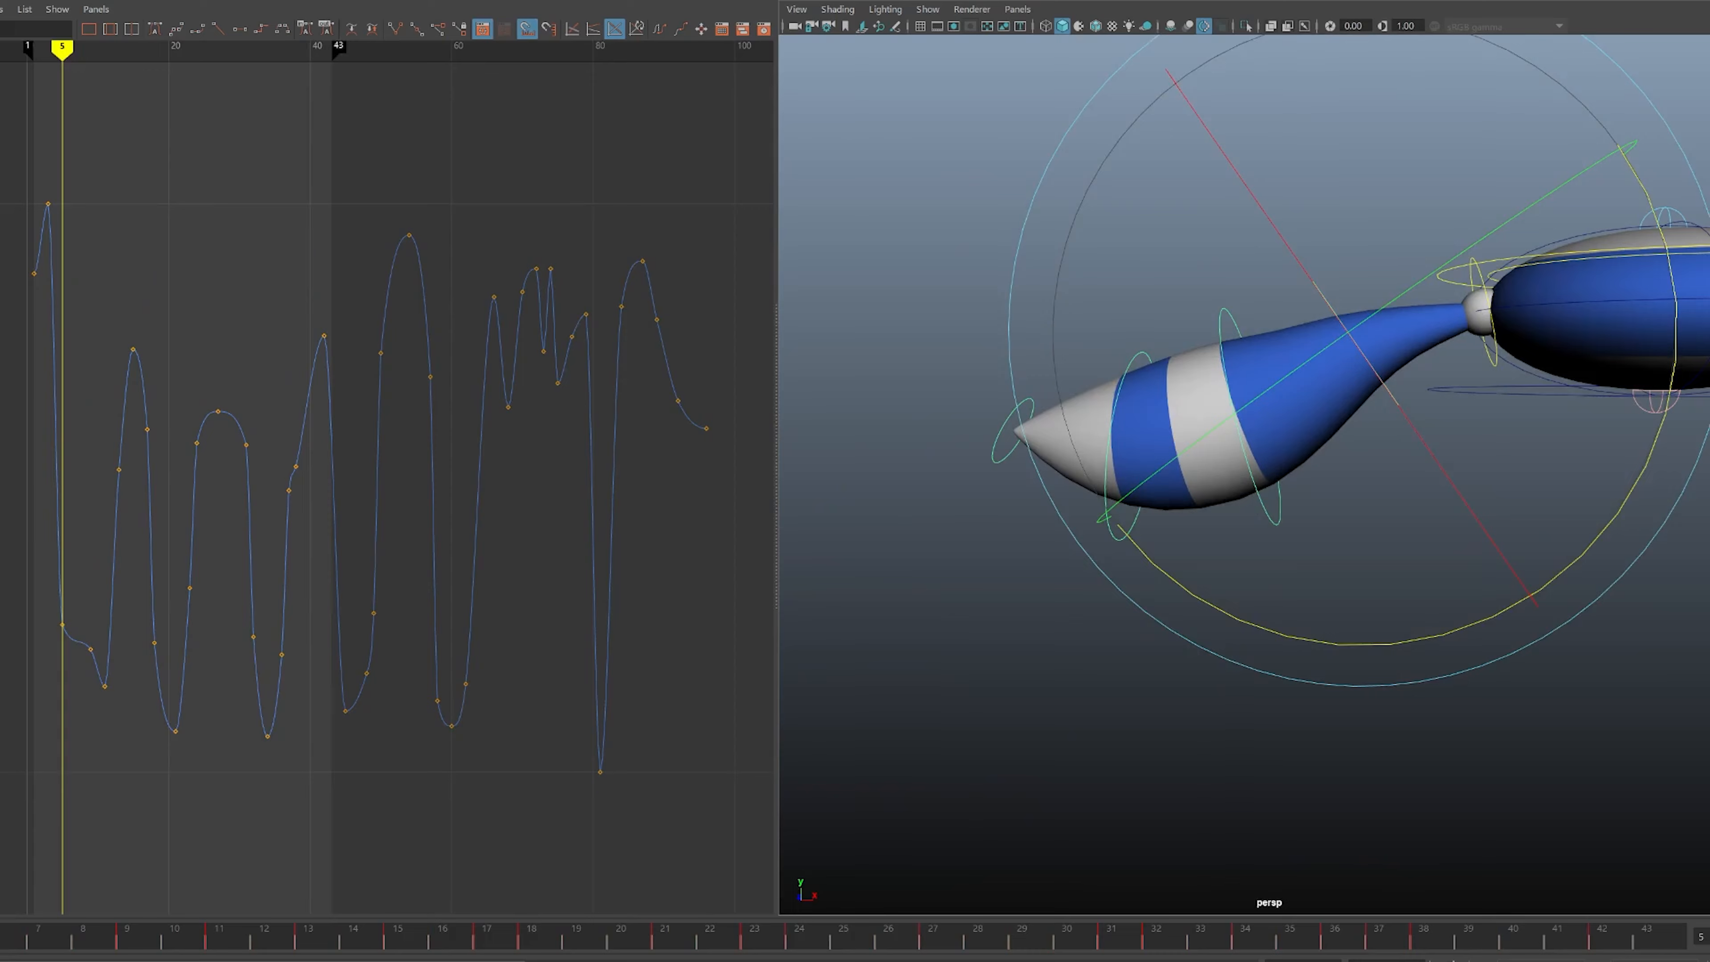
pyautogui.moveTo(1668, 259); pyautogui.dragTo(1676, 324)
pyautogui.press('q')
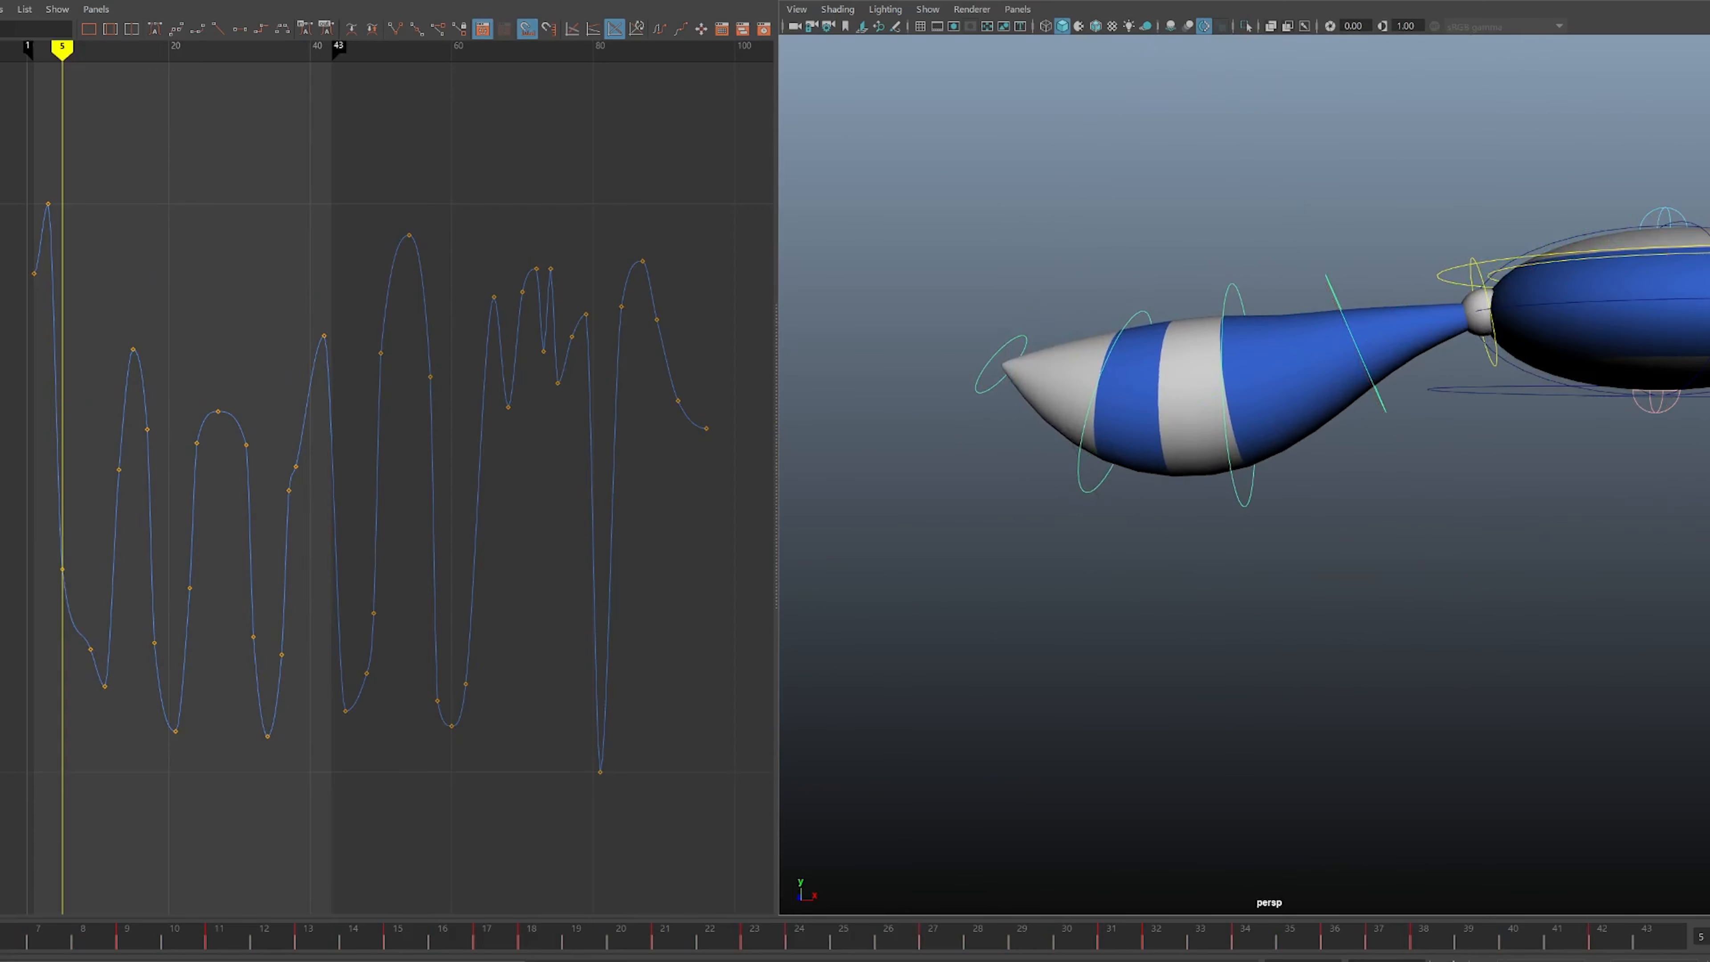
# - Select the tail's base control and rotate it to raise the whole tail at frame 5
pyautogui.scroll(2, 1239, 297)
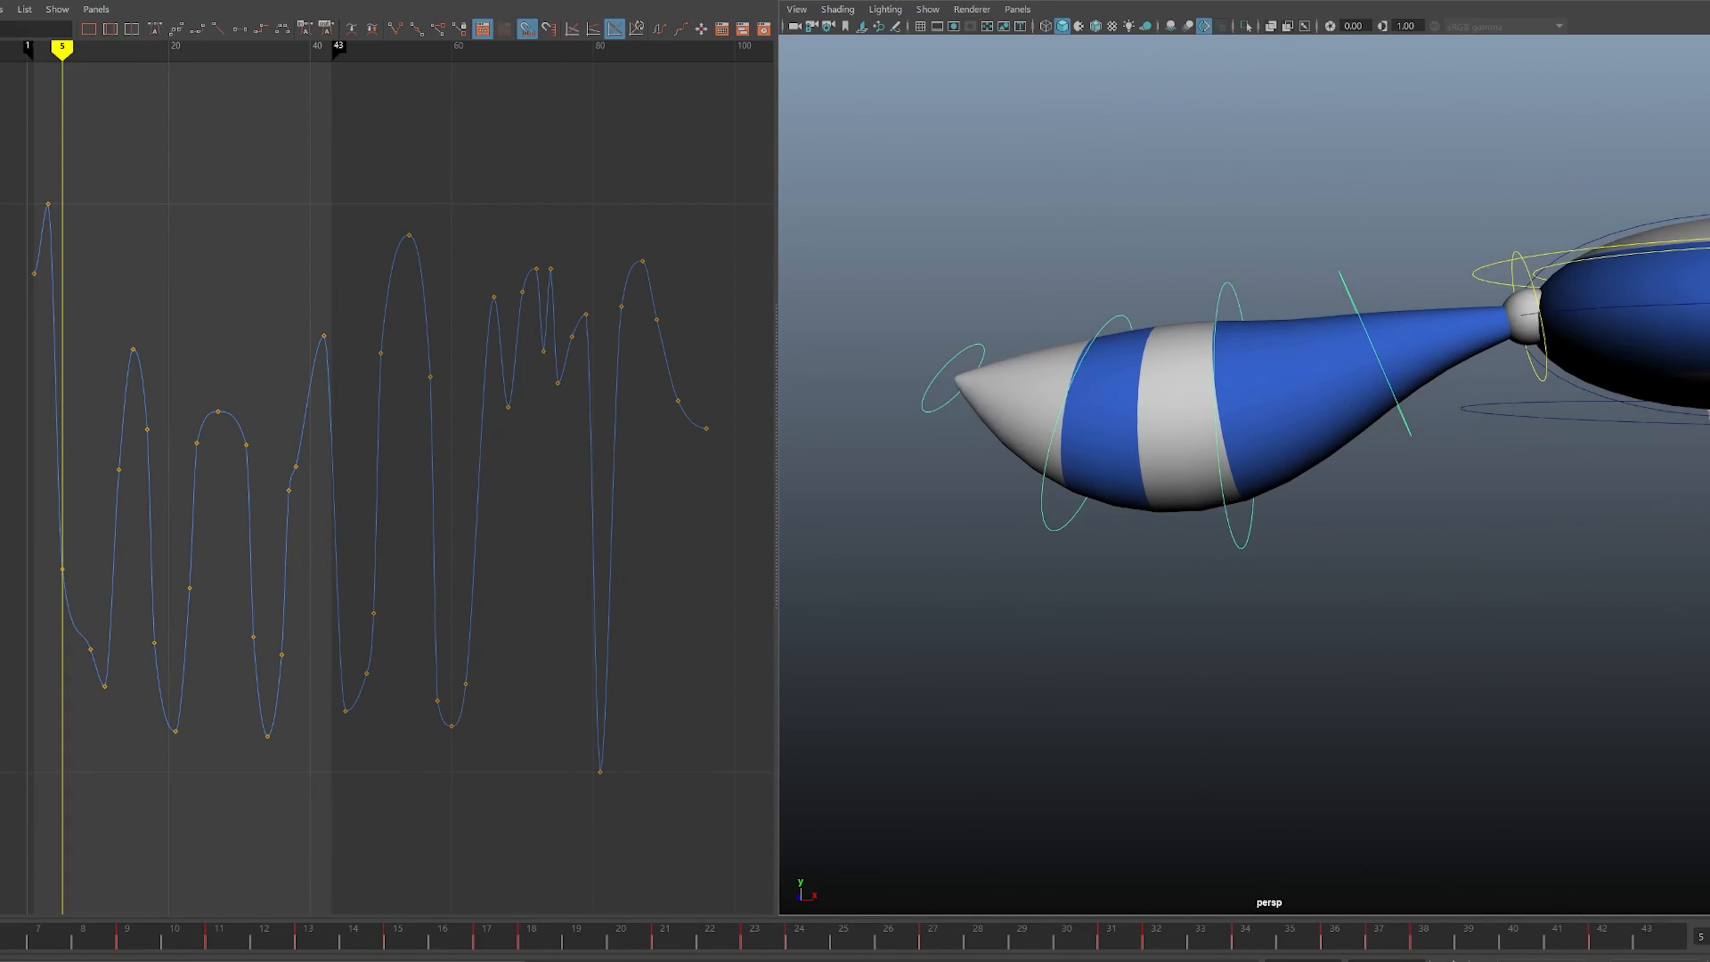
pyautogui.click(1517, 262)
pyautogui.press('e')
pyautogui.keyDown('alt'); pyautogui.moveTo(1522, 313); pyautogui.dragTo(1424, 334, button='middle'); pyautogui.keyUp('alt')
pyautogui.scroll(-2, 1269, 475)
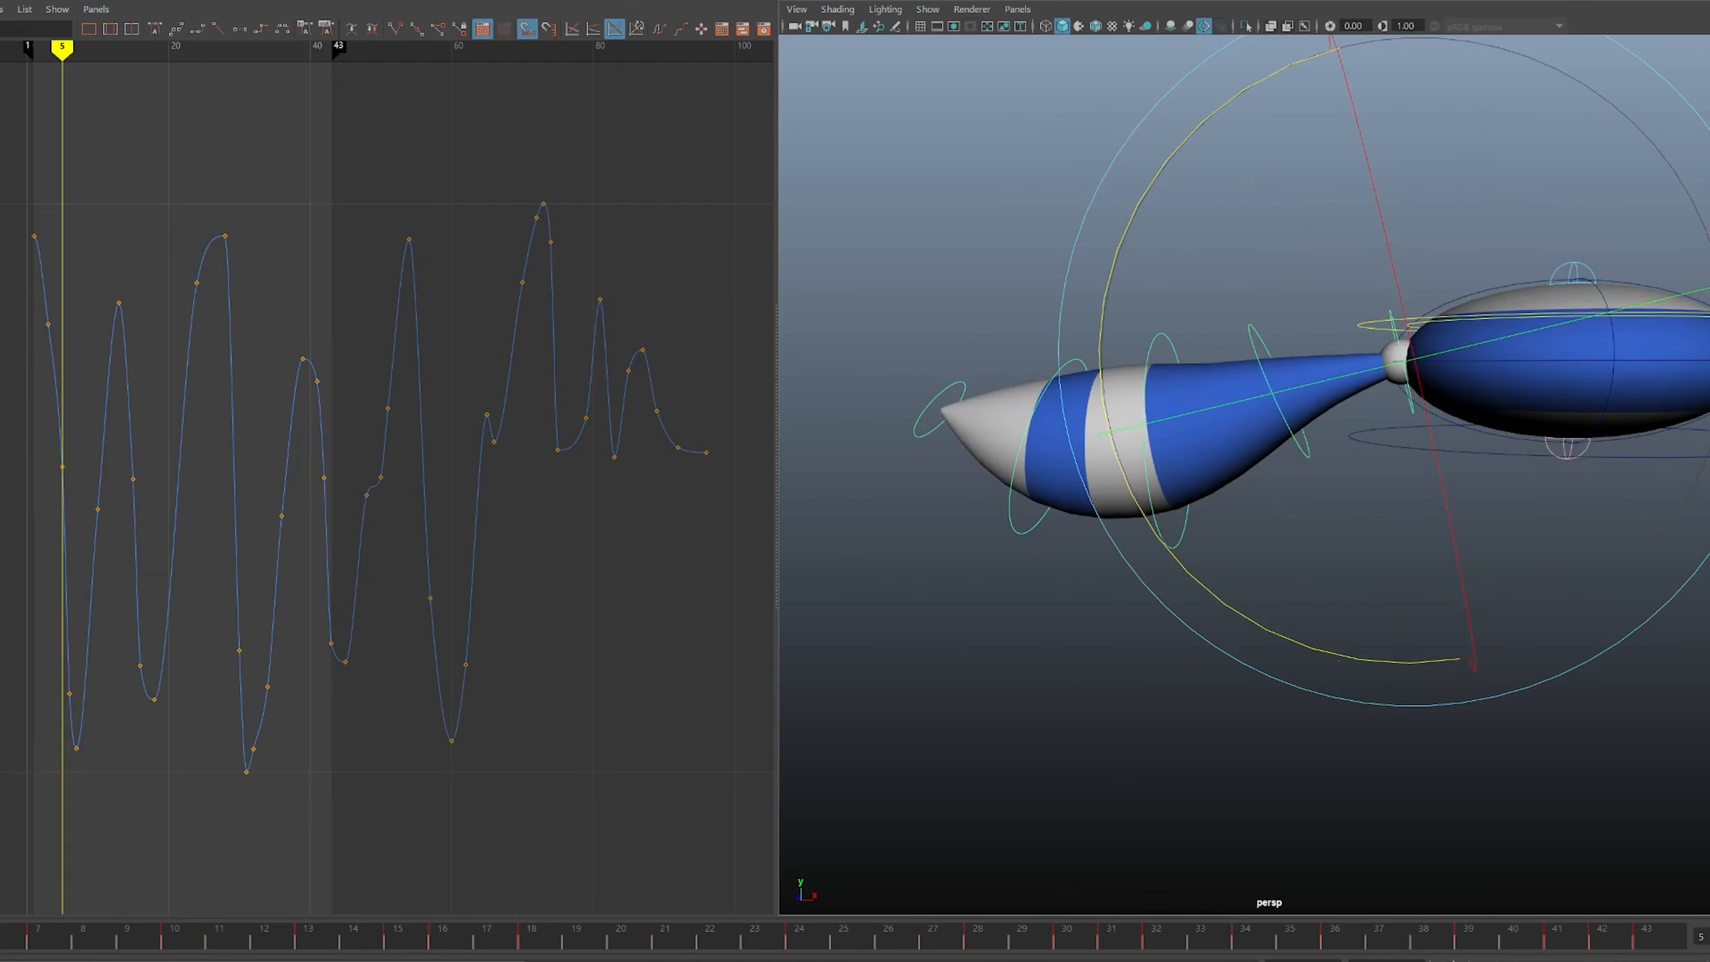
pyautogui.click(1104, 761)
pyautogui.click(1394, 323)
pyautogui.click(1261, 345)
pyautogui.click(1078, 775)
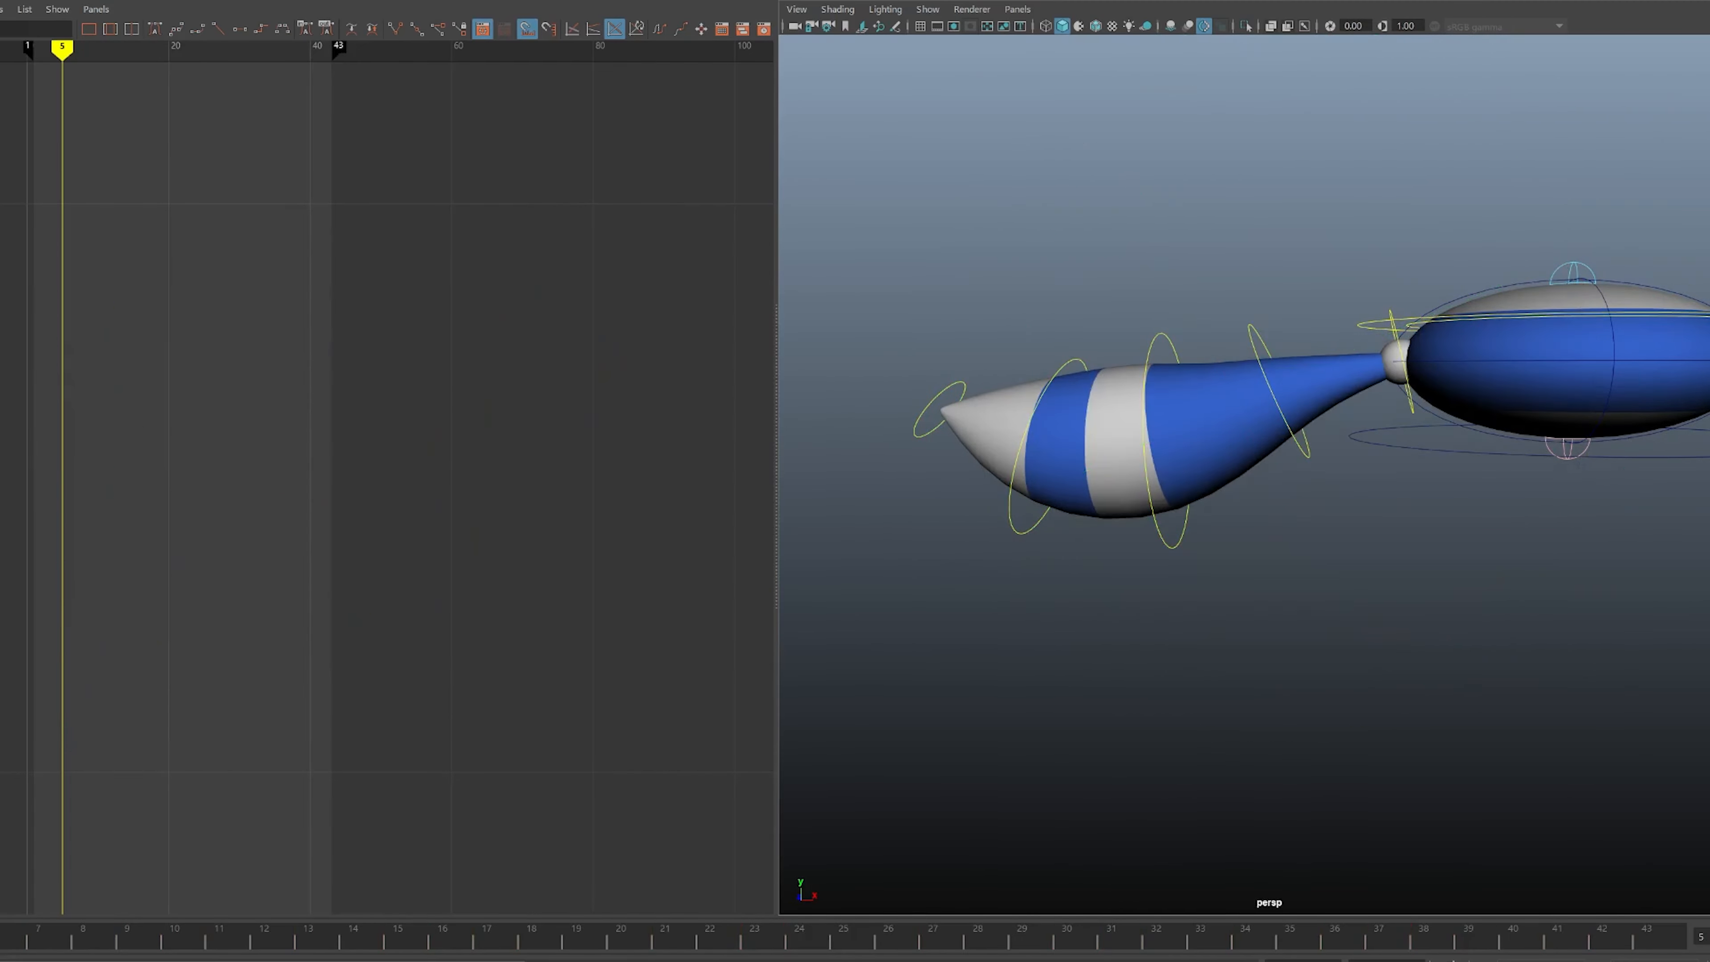
pyautogui.click(1394, 324)
pyautogui.moveTo(1424, 664); pyautogui.dragTo(1334, 654)
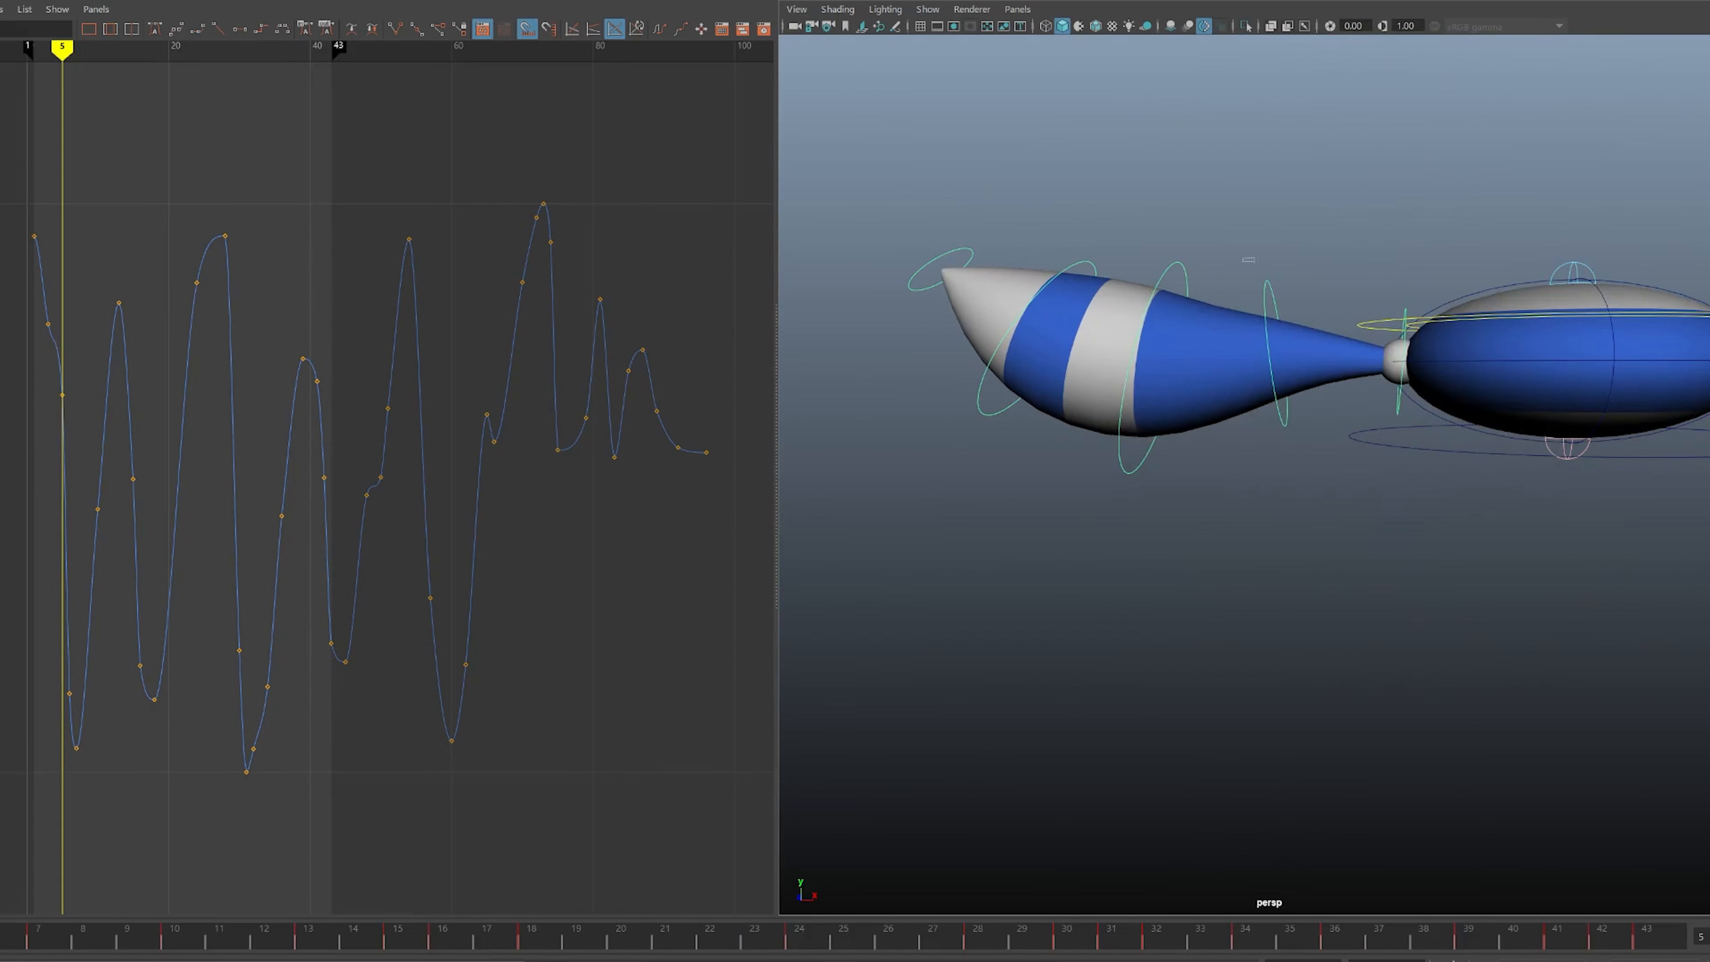
# - Select the tail controls beyond the base and rotate them together to bend the tail downward at frame 5
pyautogui.moveTo(1254, 262); pyautogui.dragTo(1289, 313)
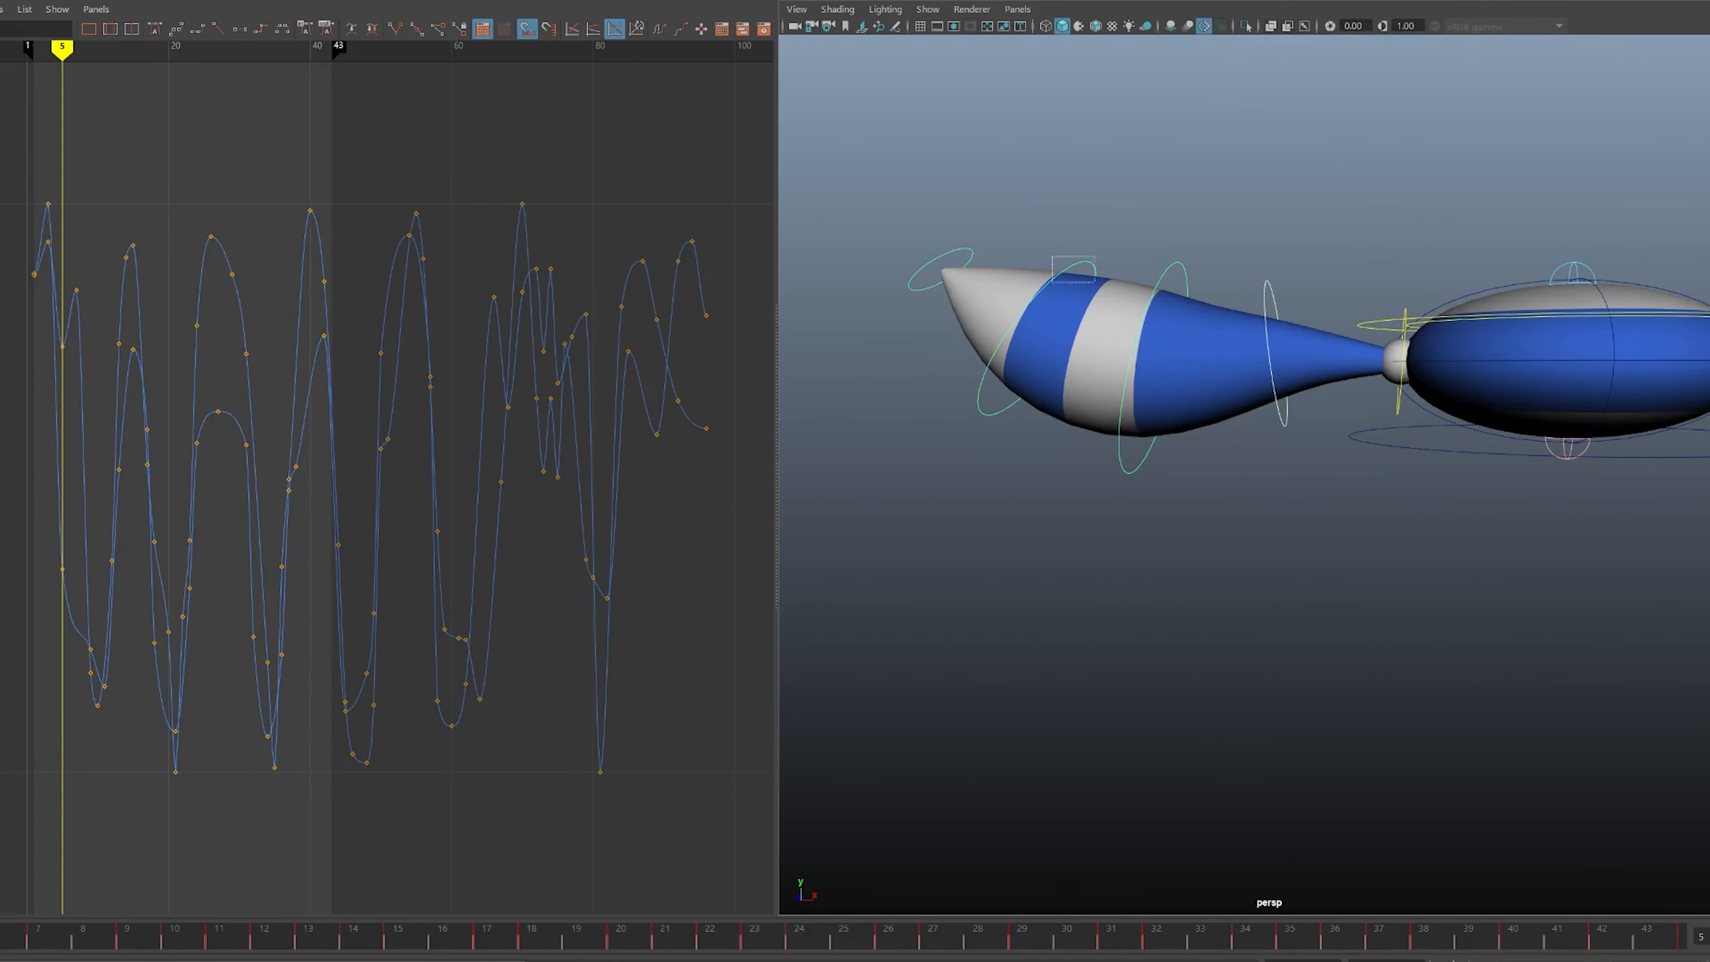
pyautogui.keyDown('shift'); pyautogui.moveTo(1096, 283); pyautogui.dragTo(1096, 283); pyautogui.keyUp('shift')
pyautogui.moveTo(1247, 256); pyautogui.dragTo(1237, 155)
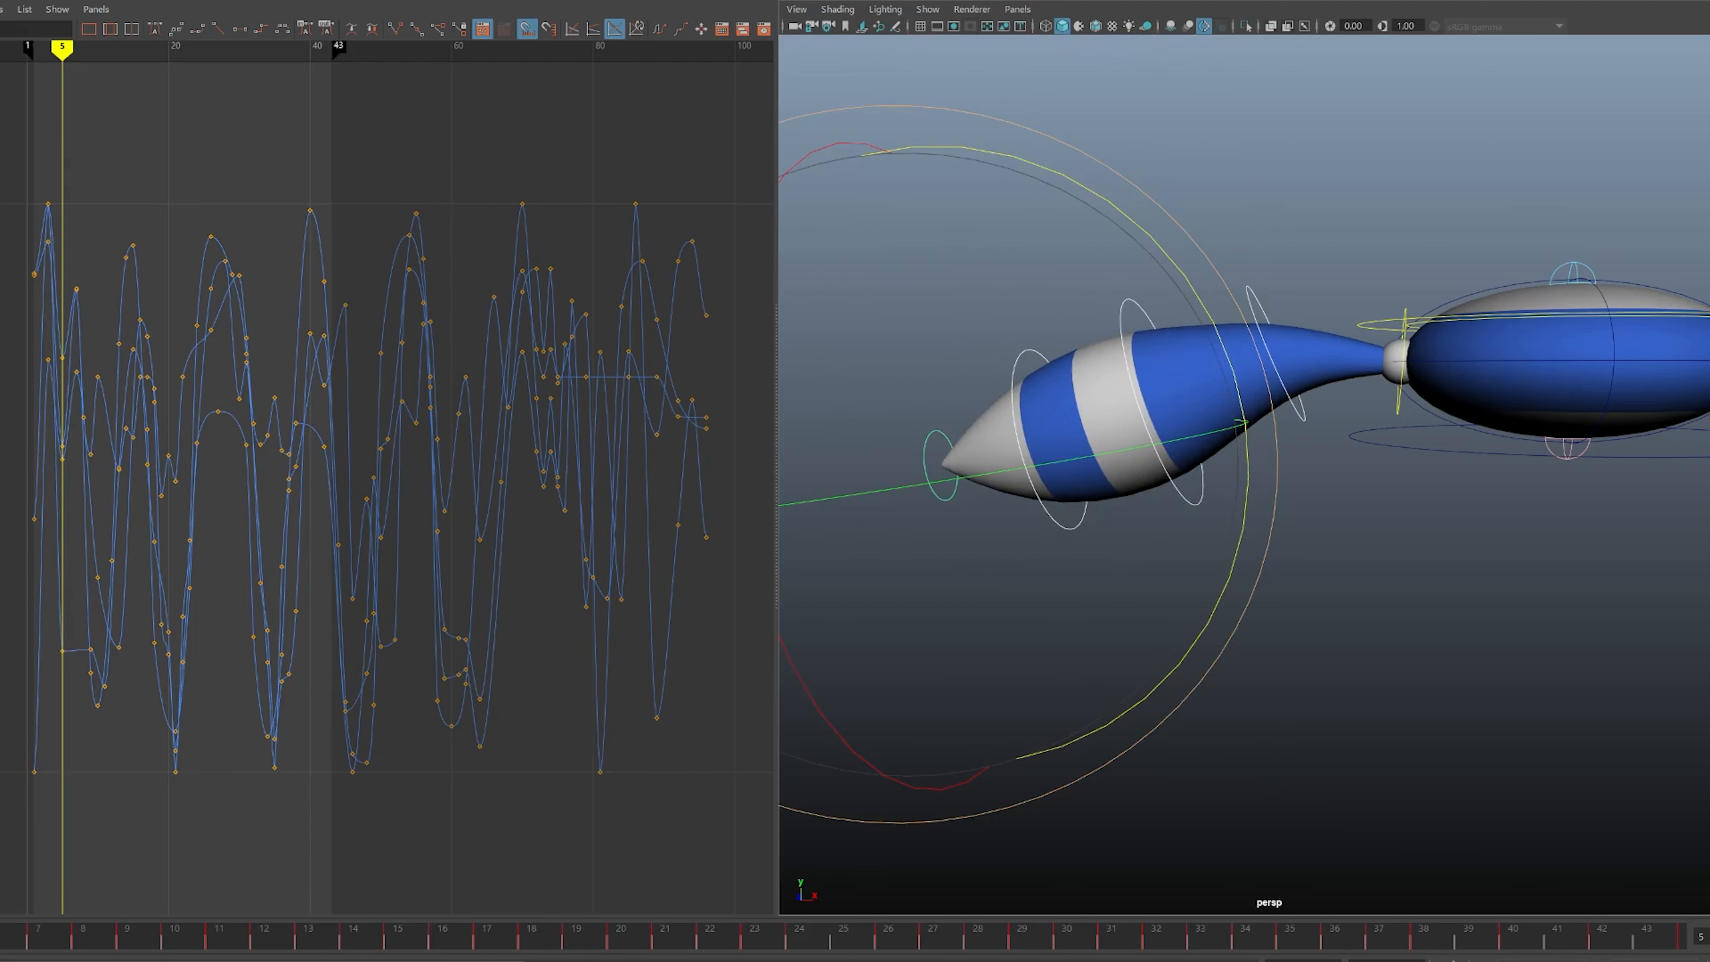
# - Select the three outer tail controls and rotate them together to curl the tail's end upward at frame 5
pyautogui.keyDown('alt'); pyautogui.moveTo(1144, 417); pyautogui.dragTo(1205, 438); pyautogui.keyUp('alt')
pyautogui.moveTo(1206, 438)
pyautogui.keyDown('alt'); pyautogui.mouseDown(button='right')
pyautogui.moveTo(1313, 432)
pyautogui.moveTo(1212, 431)
pyautogui.mouseUp(button='right'); pyautogui.keyUp('alt')
pyautogui.keyDown('alt'); pyautogui.moveTo(1212, 431); pyautogui.dragTo(1279, 418); pyautogui.keyUp('alt')
pyautogui.moveTo(962, 267); pyautogui.dragTo(1299, 533)
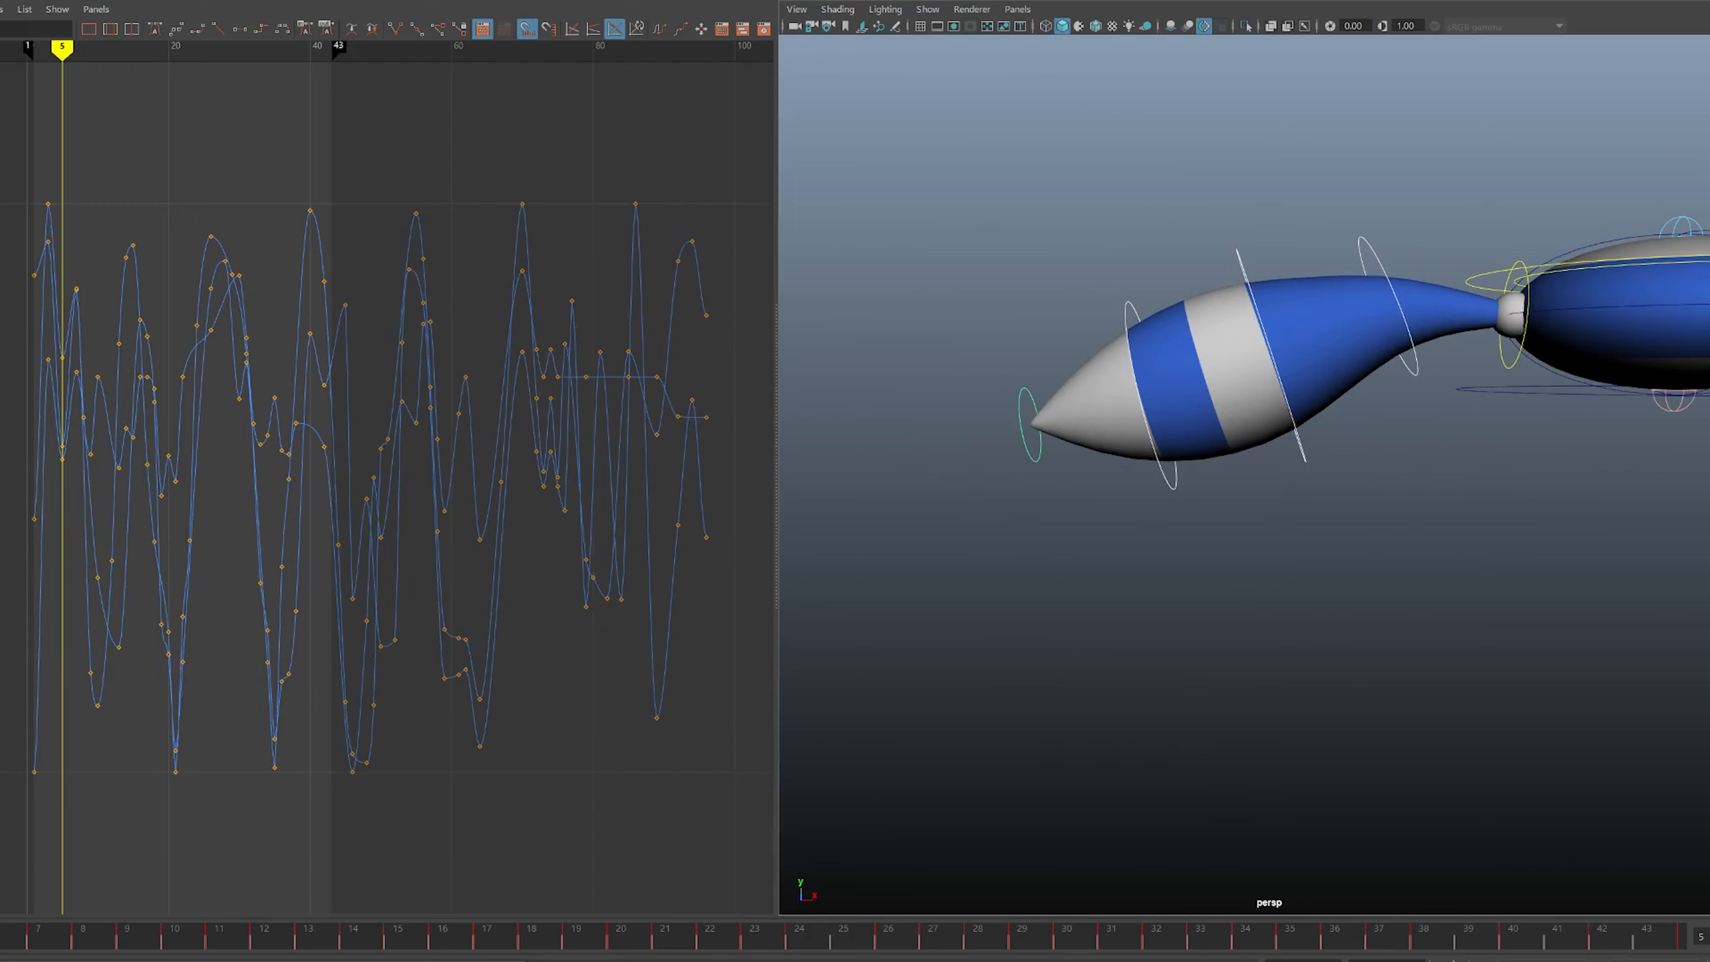
pyautogui.press('e')
pyautogui.moveTo(1340, 411)
pyautogui.mouseDown()
pyautogui.moveTo(1337, 369)
pyautogui.moveTo(1336, 439)
pyautogui.mouseUp()
pyautogui.keyDown('alt'); pyautogui.moveTo(1335, 439); pyautogui.dragTo(1360, 462); pyautogui.keyUp('alt')
pyautogui.keyDown('alt'); pyautogui.moveTo(1360, 462); pyautogui.dragTo(1198, 485, button='right'); pyautogui.keyUp('alt')
pyautogui.press('q')
pyautogui.click(1320, 485)
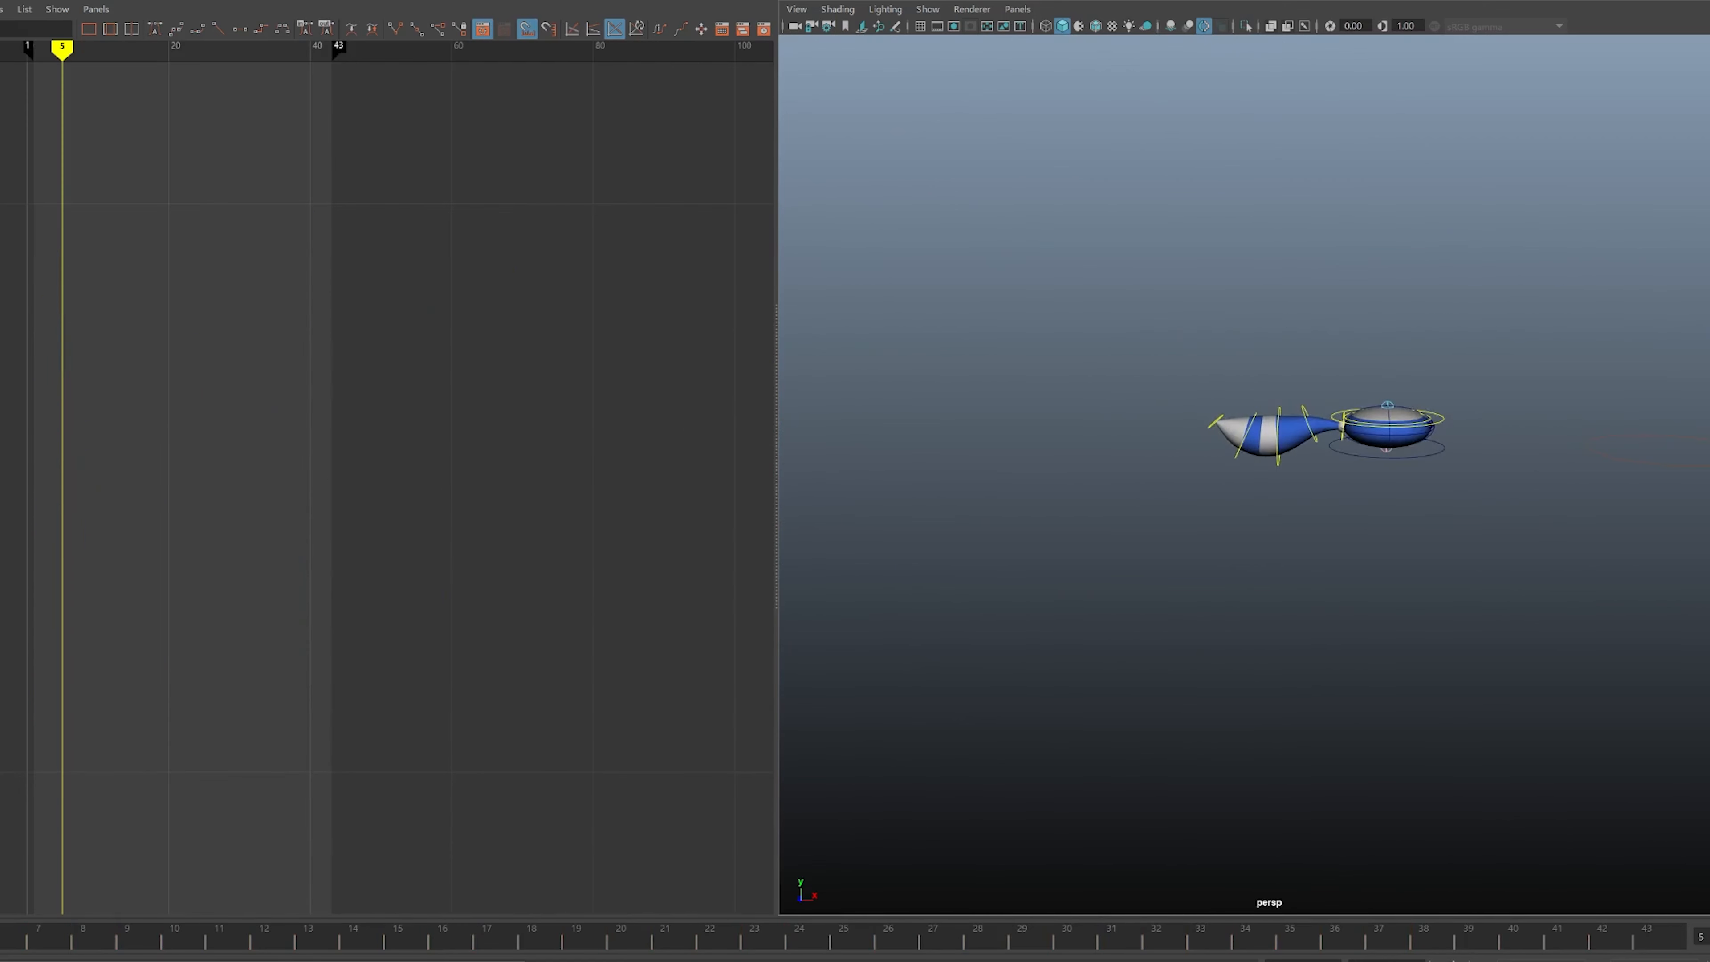
# - Switch from the perspective to the front view and frame the ball and its tail
pyautogui.keyDown('alt'); pyautogui.moveTo(1199, 485); pyautogui.dragTo(1246, 553); pyautogui.keyUp('alt')
pyautogui.keyDown('alt'); pyautogui.moveTo(1246, 552); pyautogui.dragTo(1186, 553, button='right'); pyautogui.keyUp('alt')
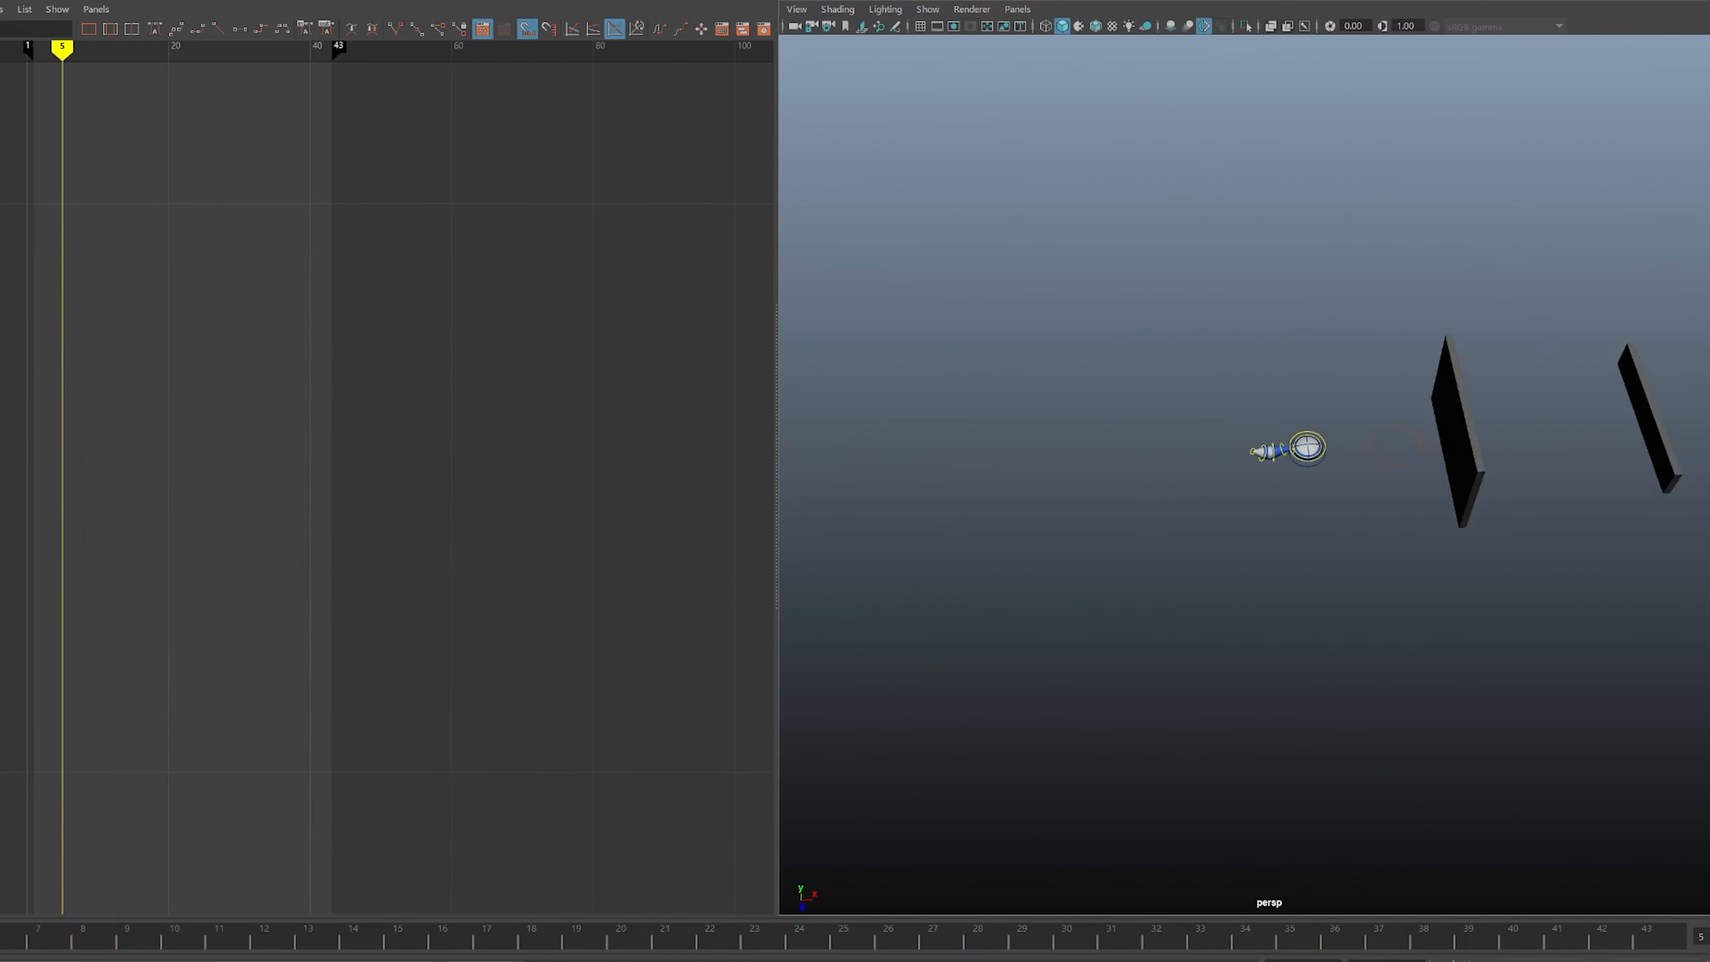
pyautogui.moveTo(1590, 430); pyautogui.dragTo(1573, 432)
pyautogui.press('r')
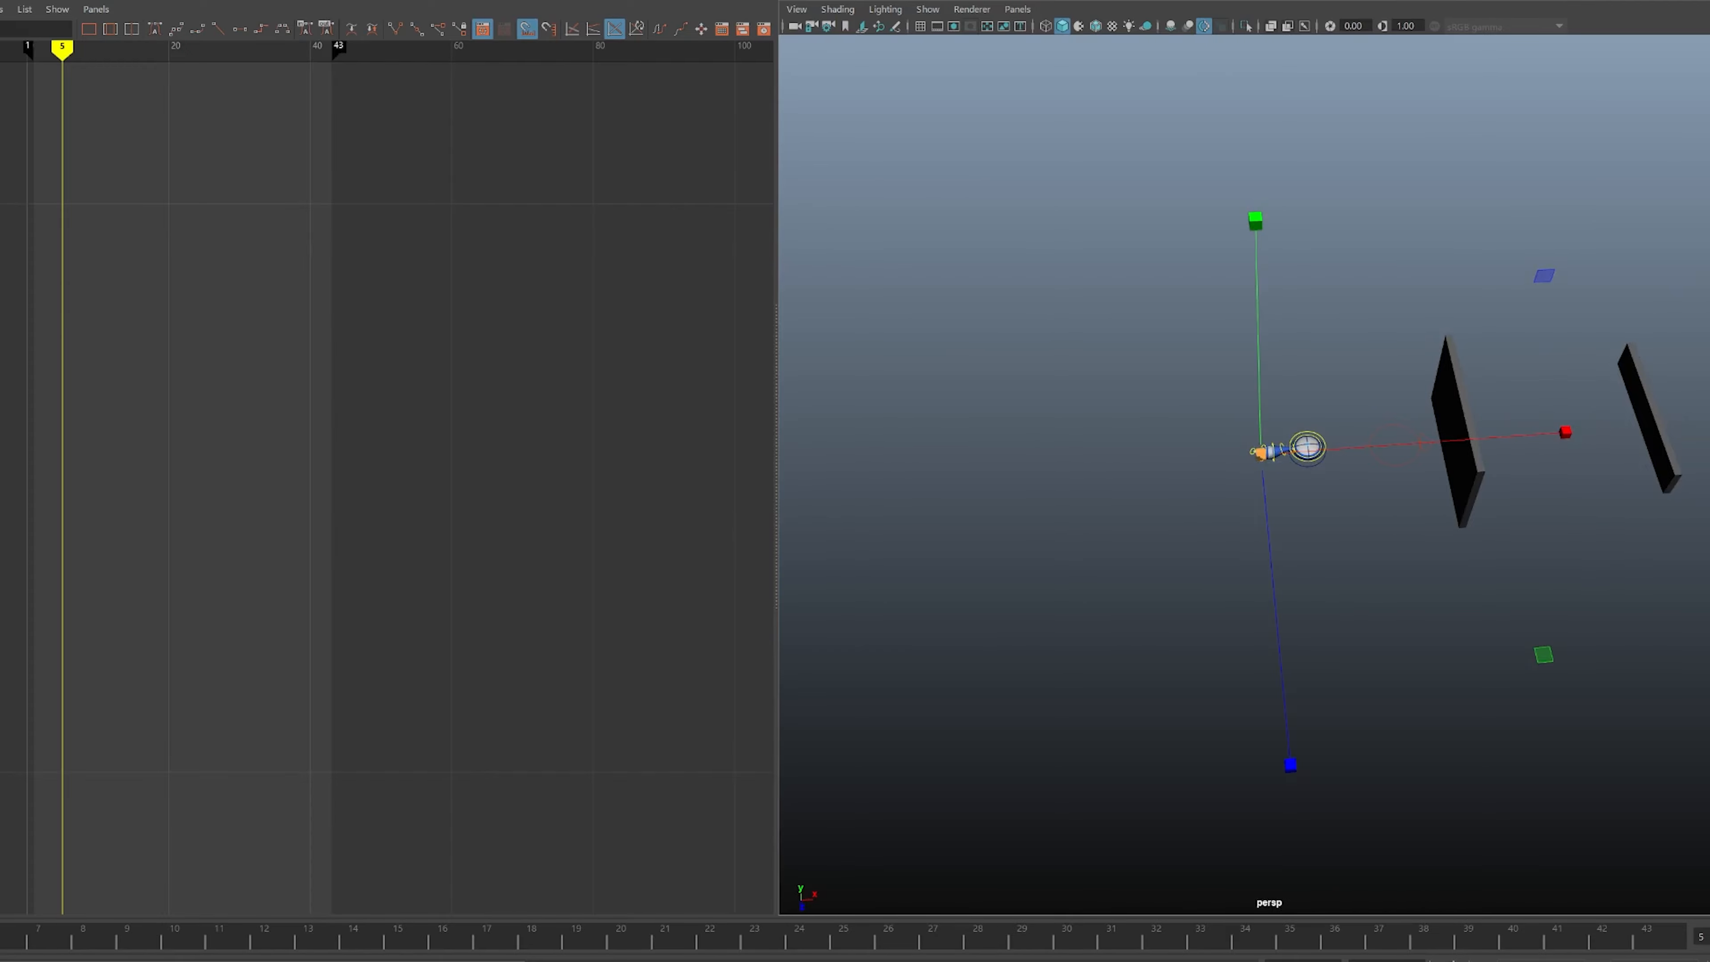
pyautogui.keyDown('alt'); pyautogui.moveTo(1246, 472); pyautogui.dragTo(1246, 317); pyautogui.keyUp('alt')
pyautogui.press('space')
pyautogui.press('space')
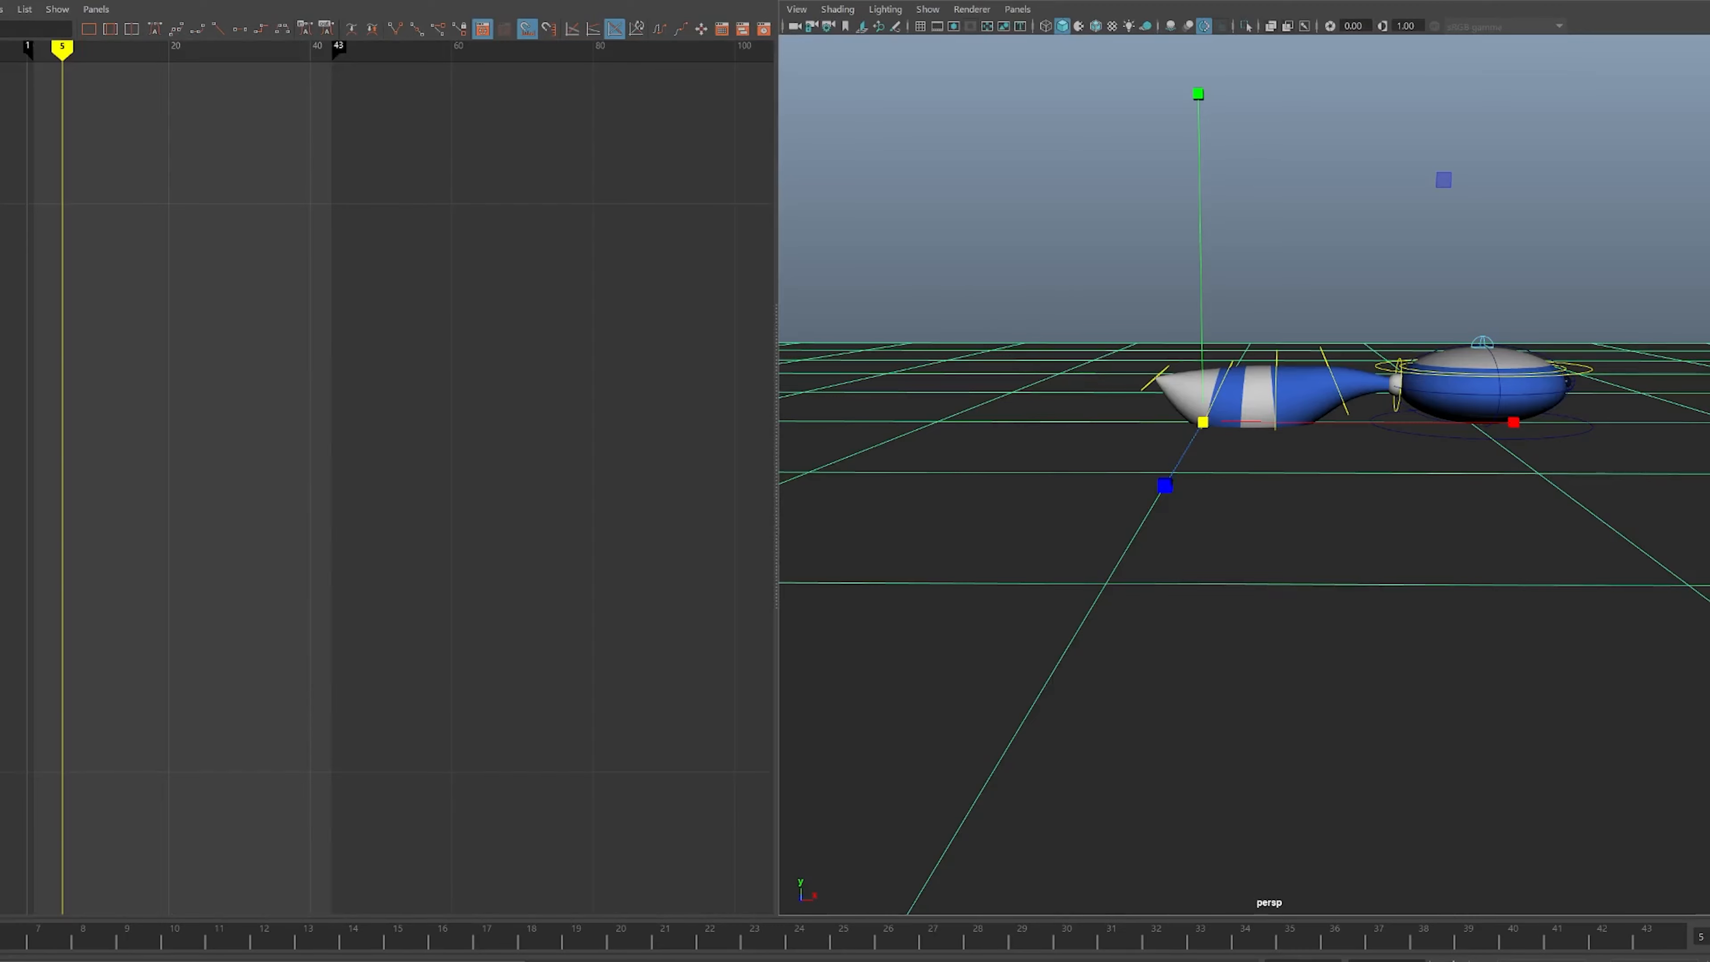
pyautogui.keyDown('alt'); pyautogui.keyDown('shift'); pyautogui.moveTo(1246, 471); pyautogui.dragTo(1246, 438); pyautogui.keyUp('shift'); pyautogui.keyUp('alt')
pyautogui.scroll(5, 1246, 505)
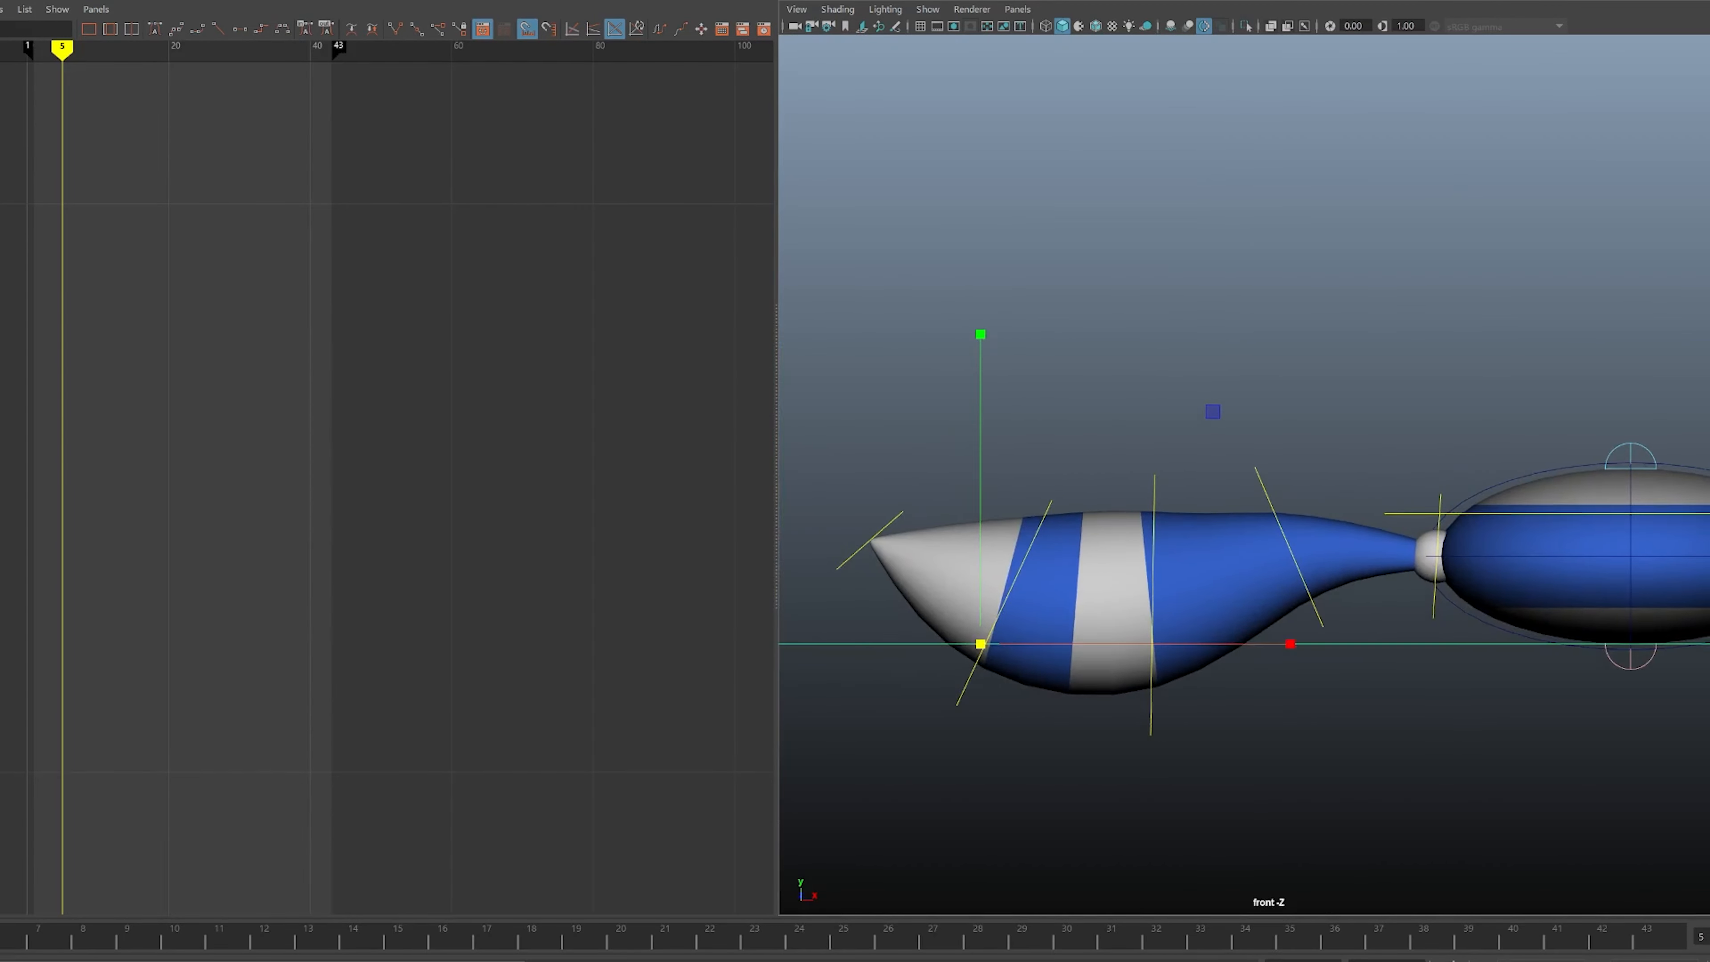
# - Rotate the second tail control upward at frame 5, and curl the three outer controls further upward
pyautogui.press('e')
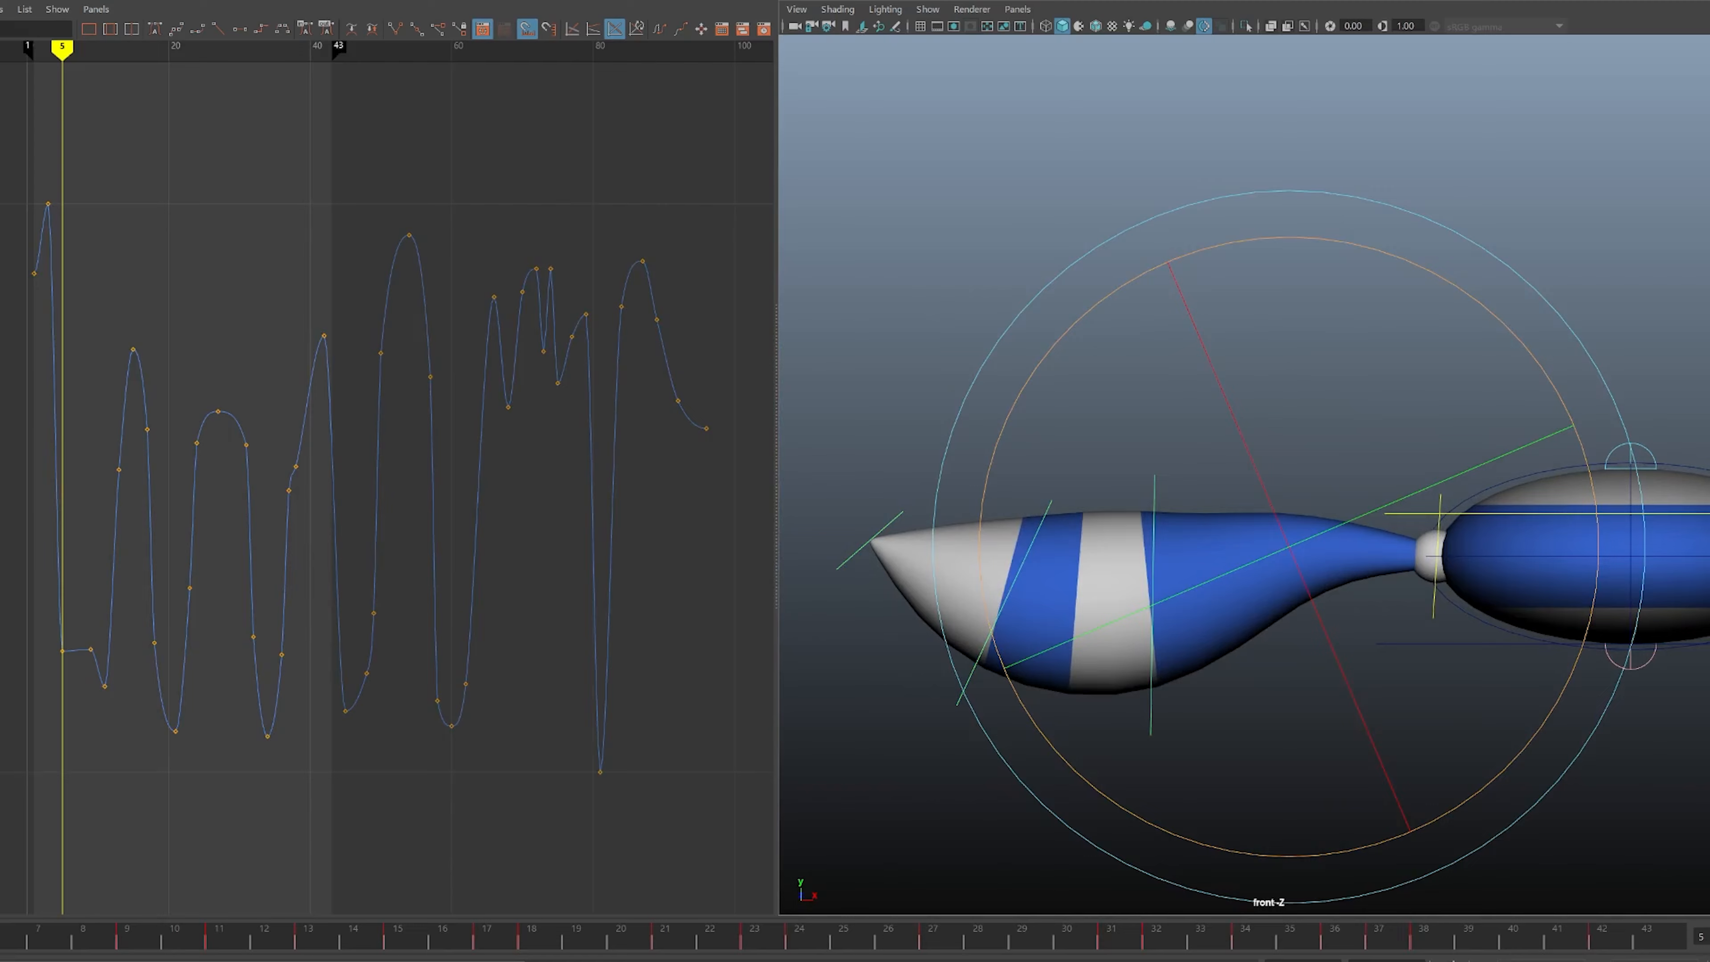
pyautogui.moveTo(1367, 199); pyautogui.dragTo(1471, 242)
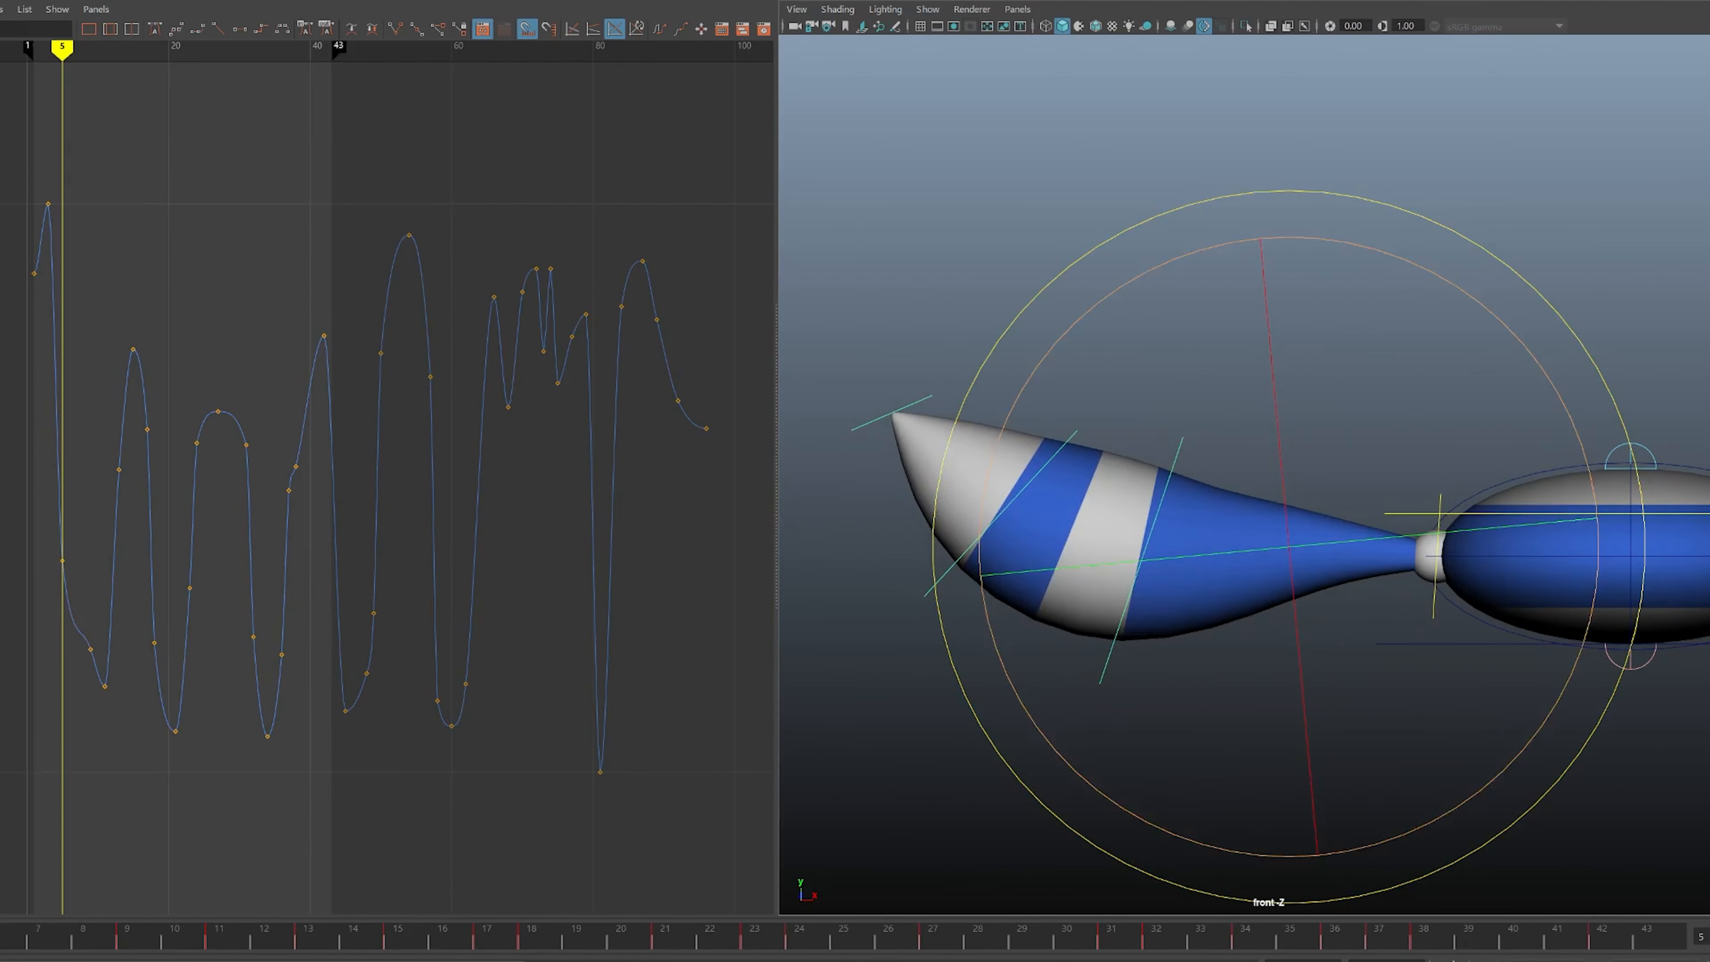
pyautogui.moveTo(840, 279); pyautogui.dragTo(1189, 497)
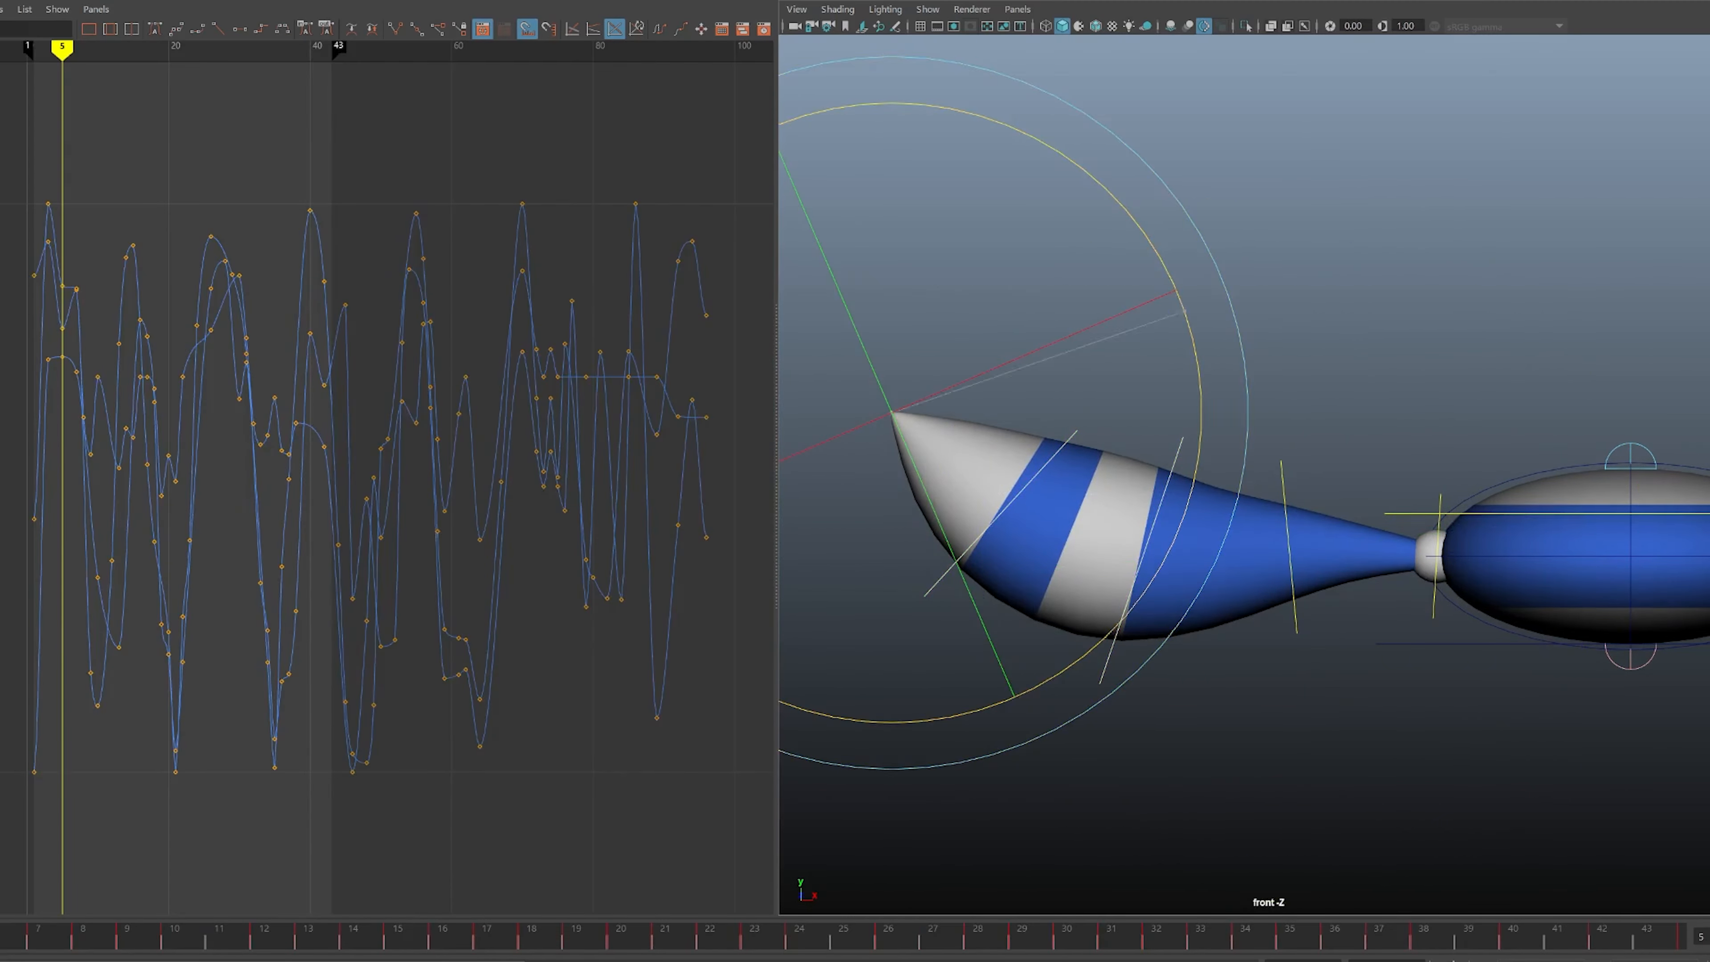
pyautogui.moveTo(1185, 312); pyautogui.dragTo(1183, 364)
# - Select the second tail control, rotate it slightly back downward at frame 5, and deselect it
pyautogui.click(1183, 364)
pyautogui.click(1287, 498)
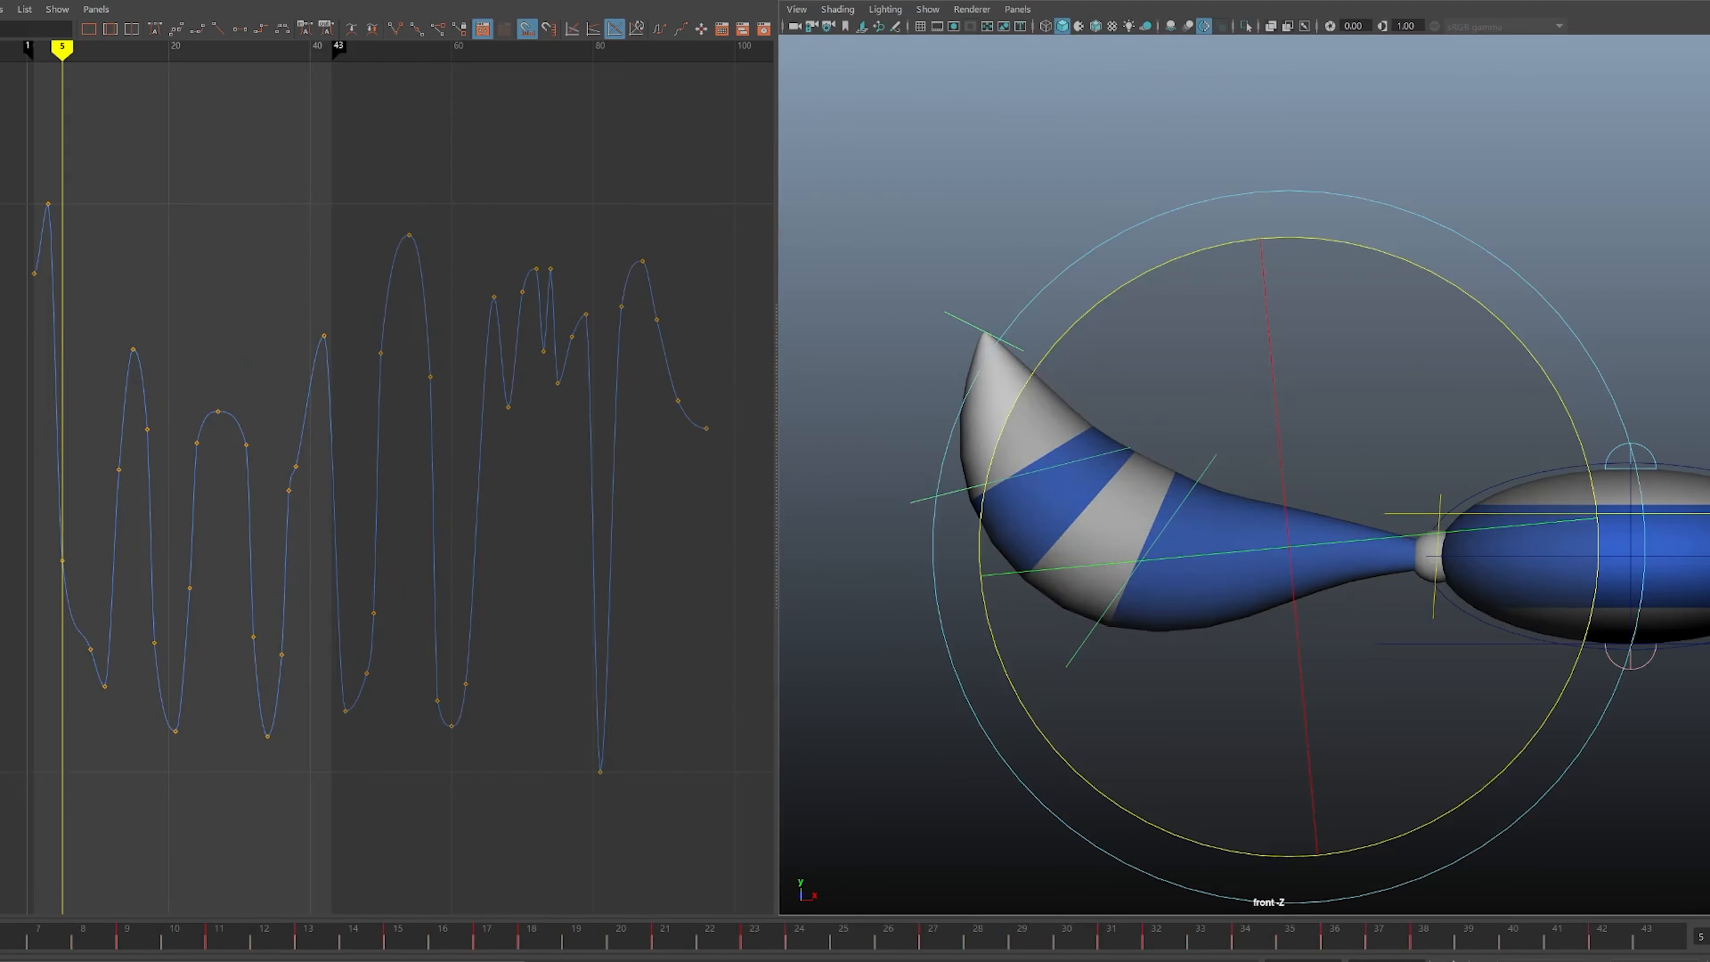
pyautogui.moveTo(1414, 263); pyautogui.dragTo(1367, 251)
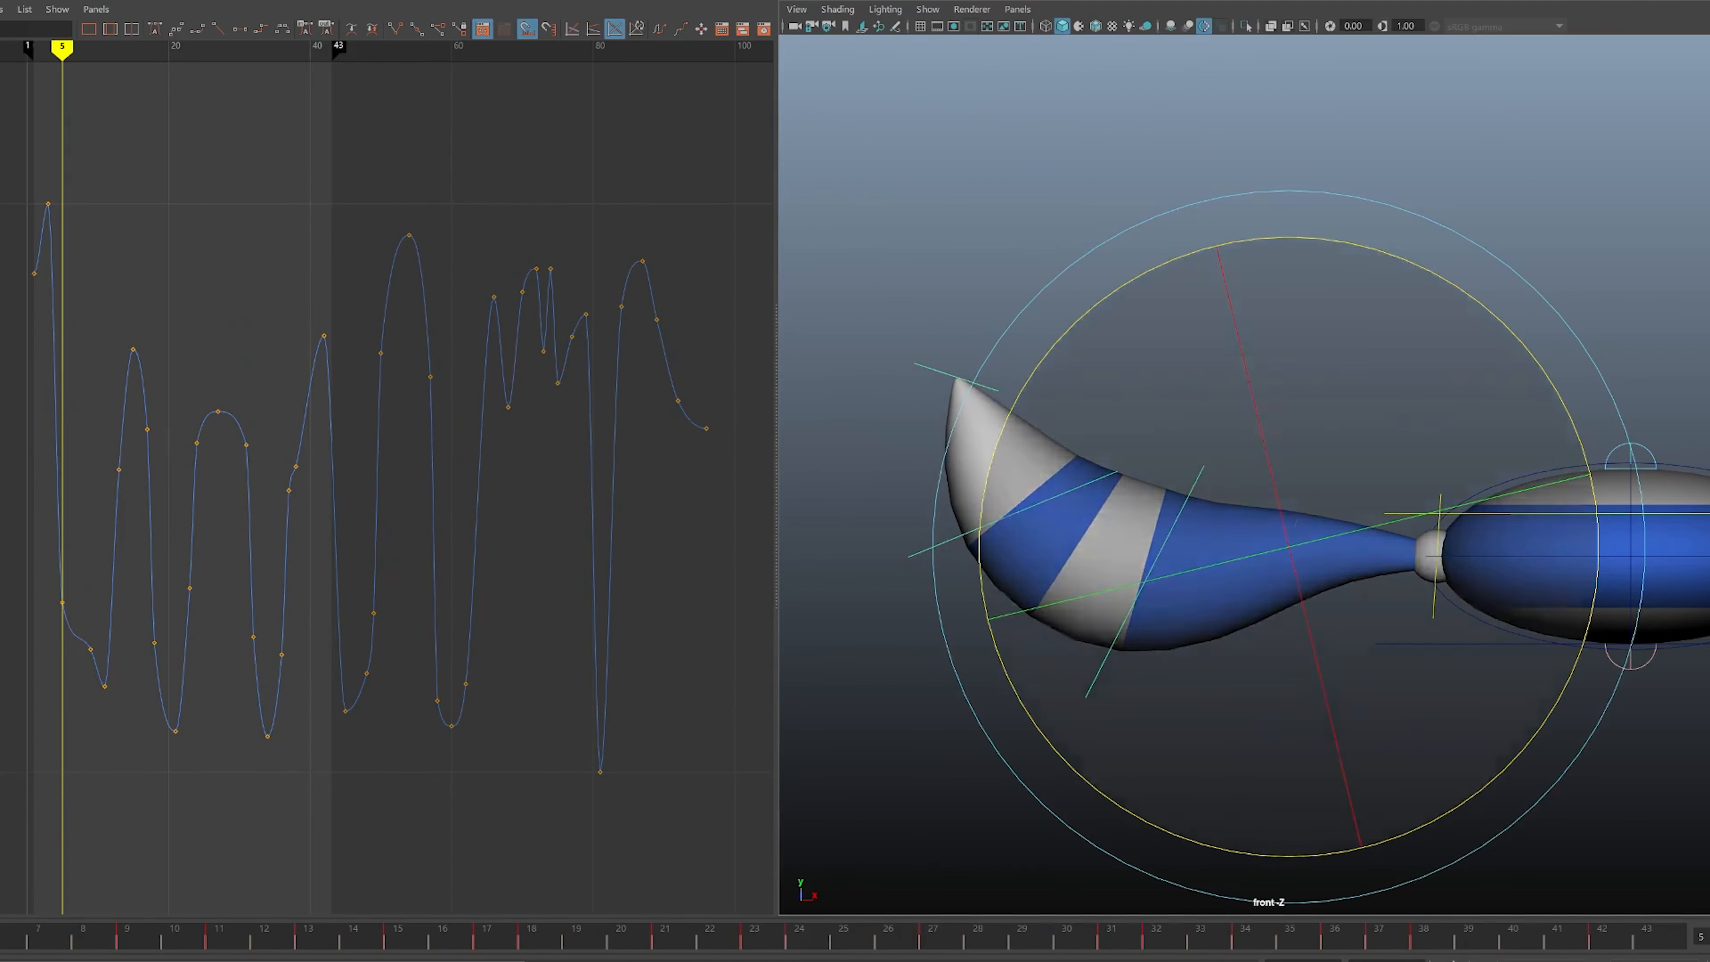
pyautogui.click(1367, 250)
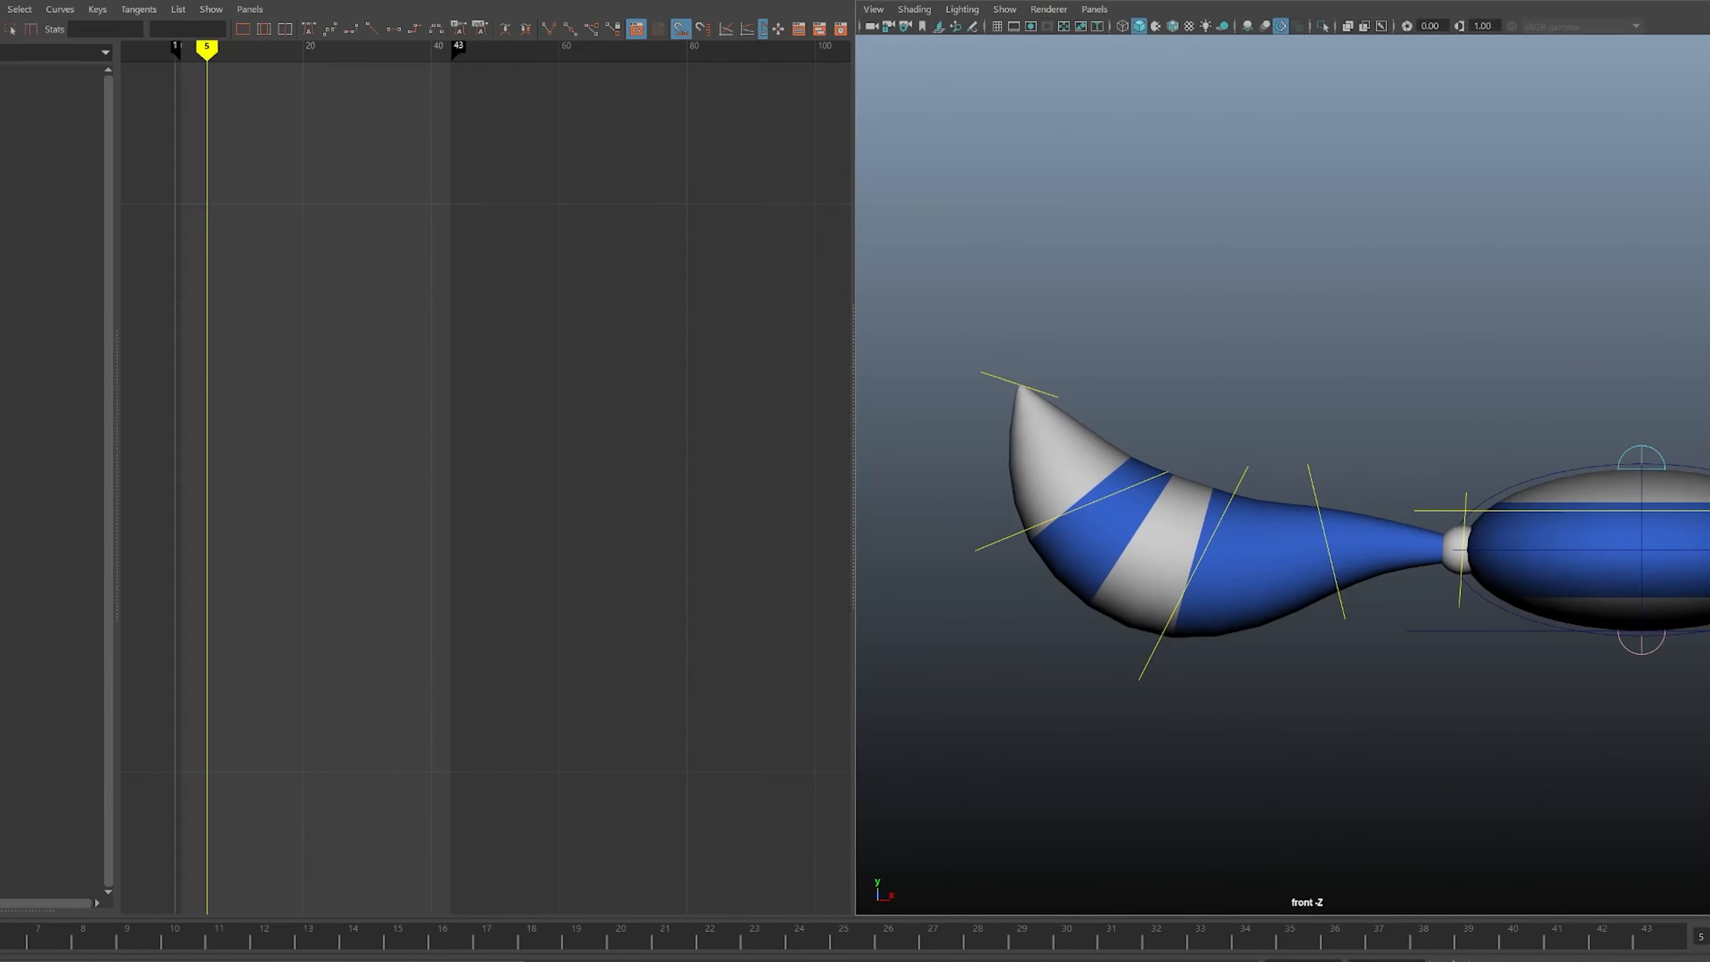
# - Select the two outermost tail controls and rotate them downward at frame 5
pyautogui.click(1077, 508)
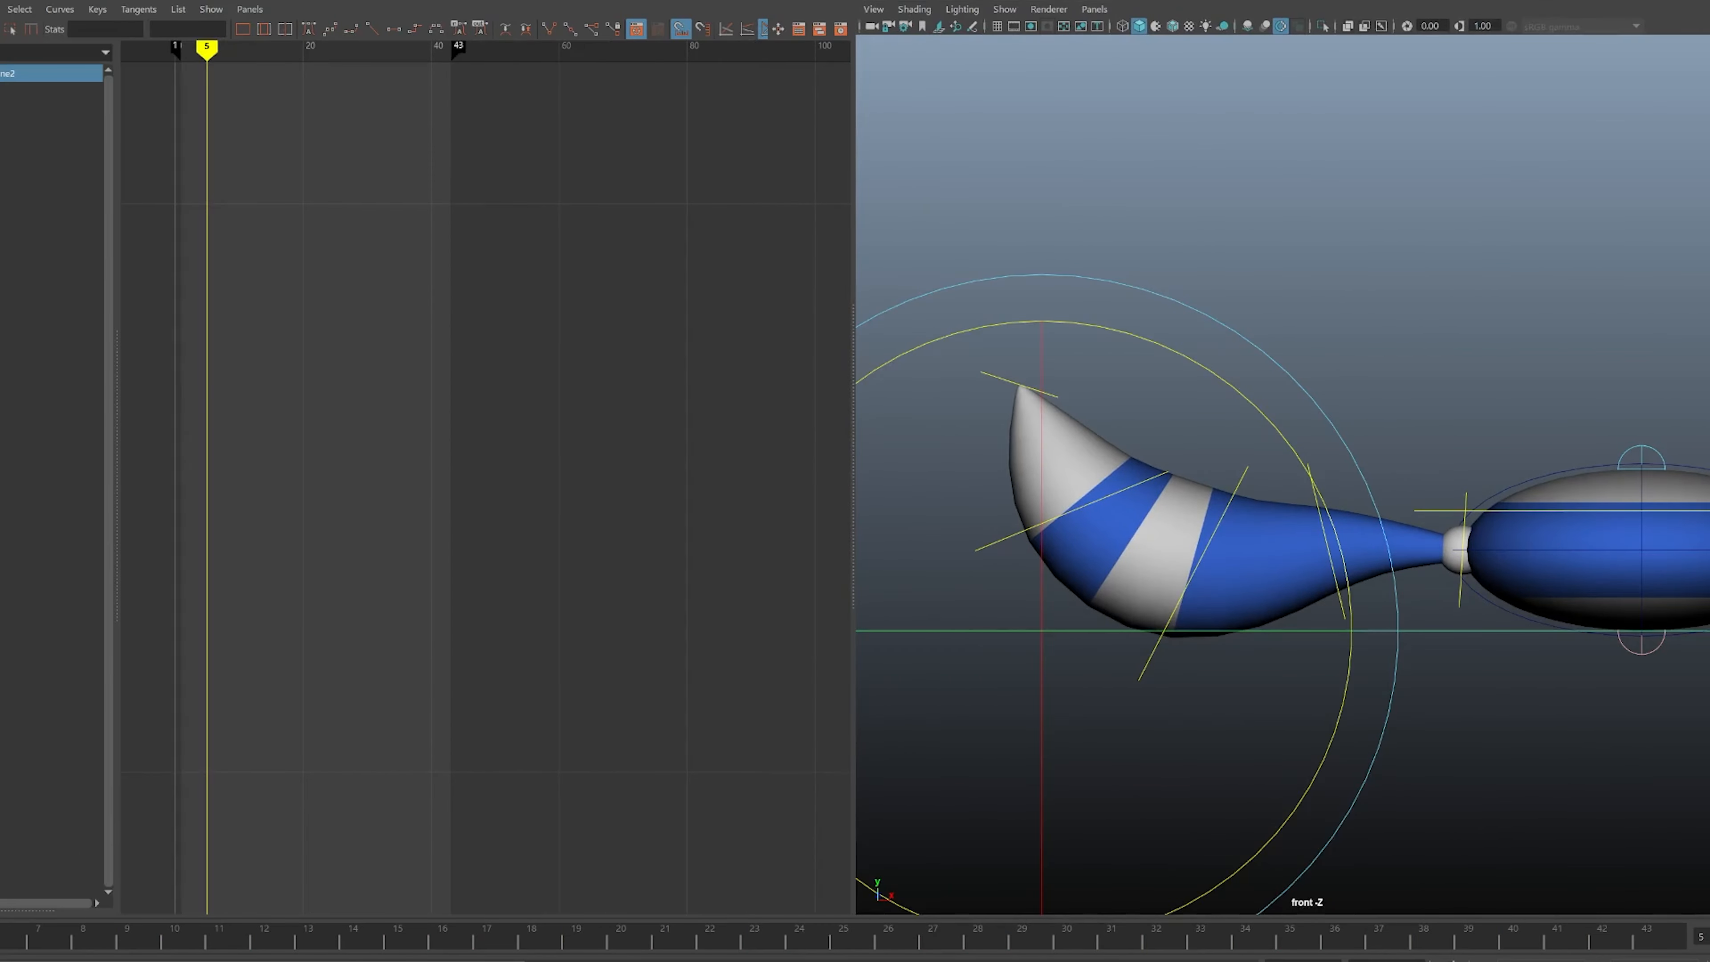
pyautogui.click(970, 250)
pyautogui.moveTo(954, 365); pyautogui.dragTo(1164, 549)
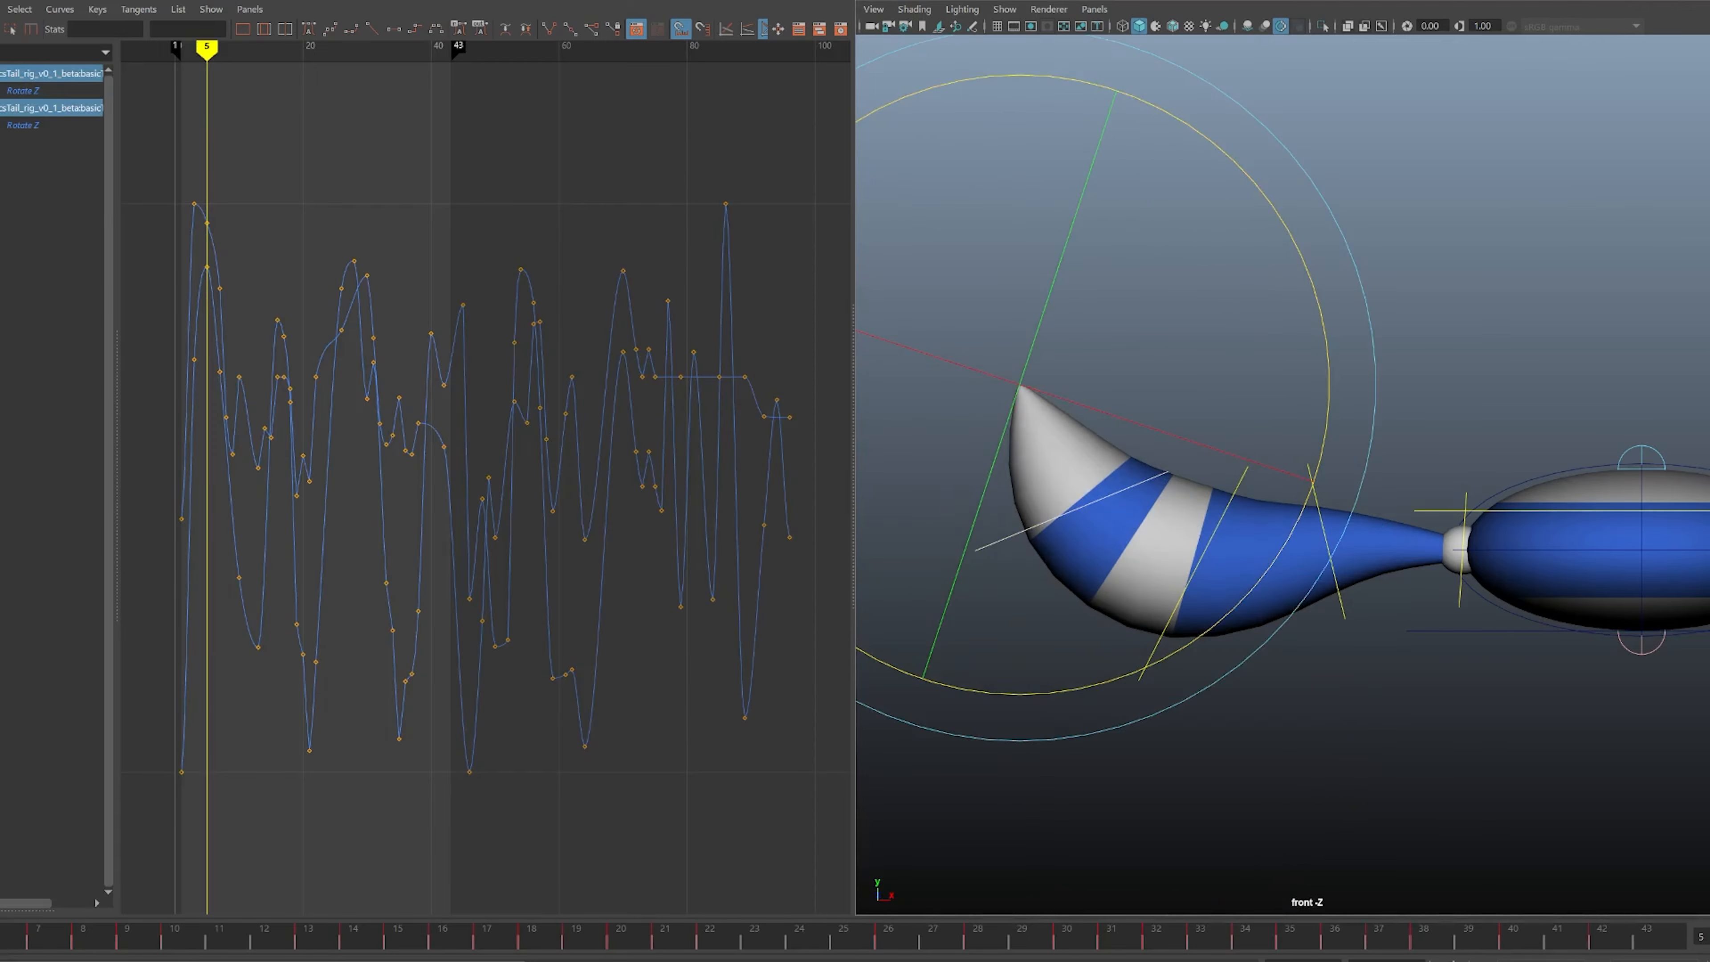
pyautogui.moveTo(1320, 306); pyautogui.dragTo(1134, 213)
pyautogui.click(1316, 305)
pyautogui.click(1317, 305)
# - Rotate the tail's inner controls at frame 5 to arch the middle and lower the tip into an S-curve
pyautogui.click(1199, 297)
pyautogui.click(1261, 435)
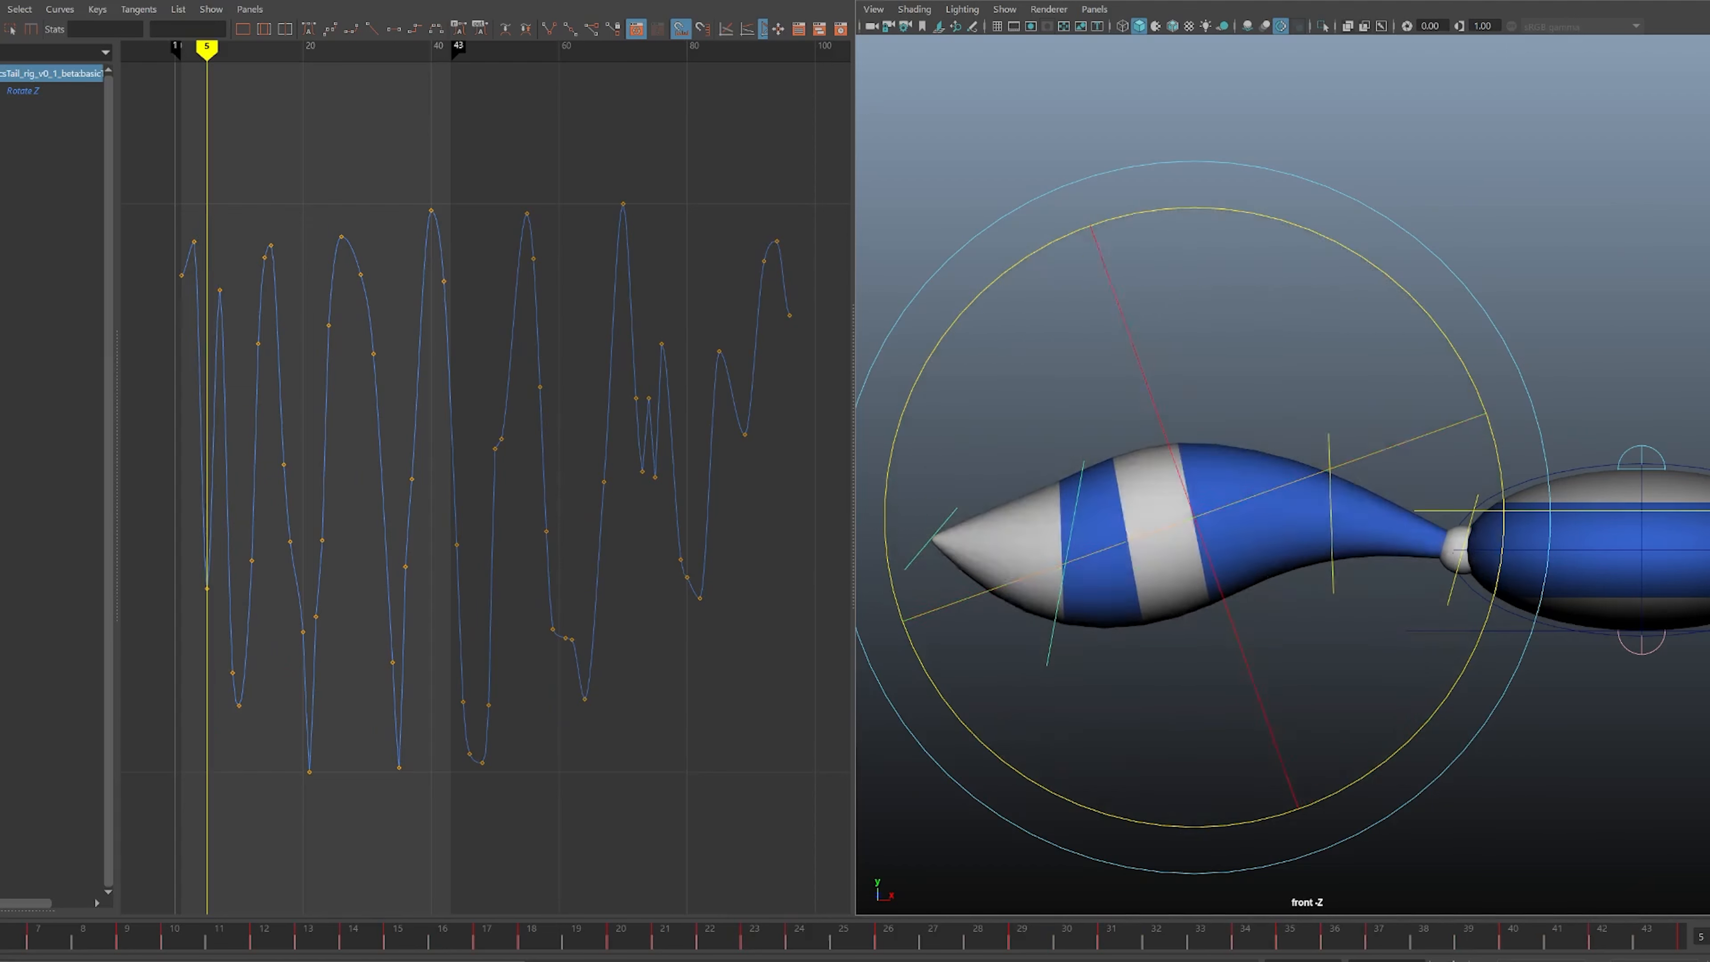
pyautogui.click(1111, 289)
pyautogui.click(1283, 631)
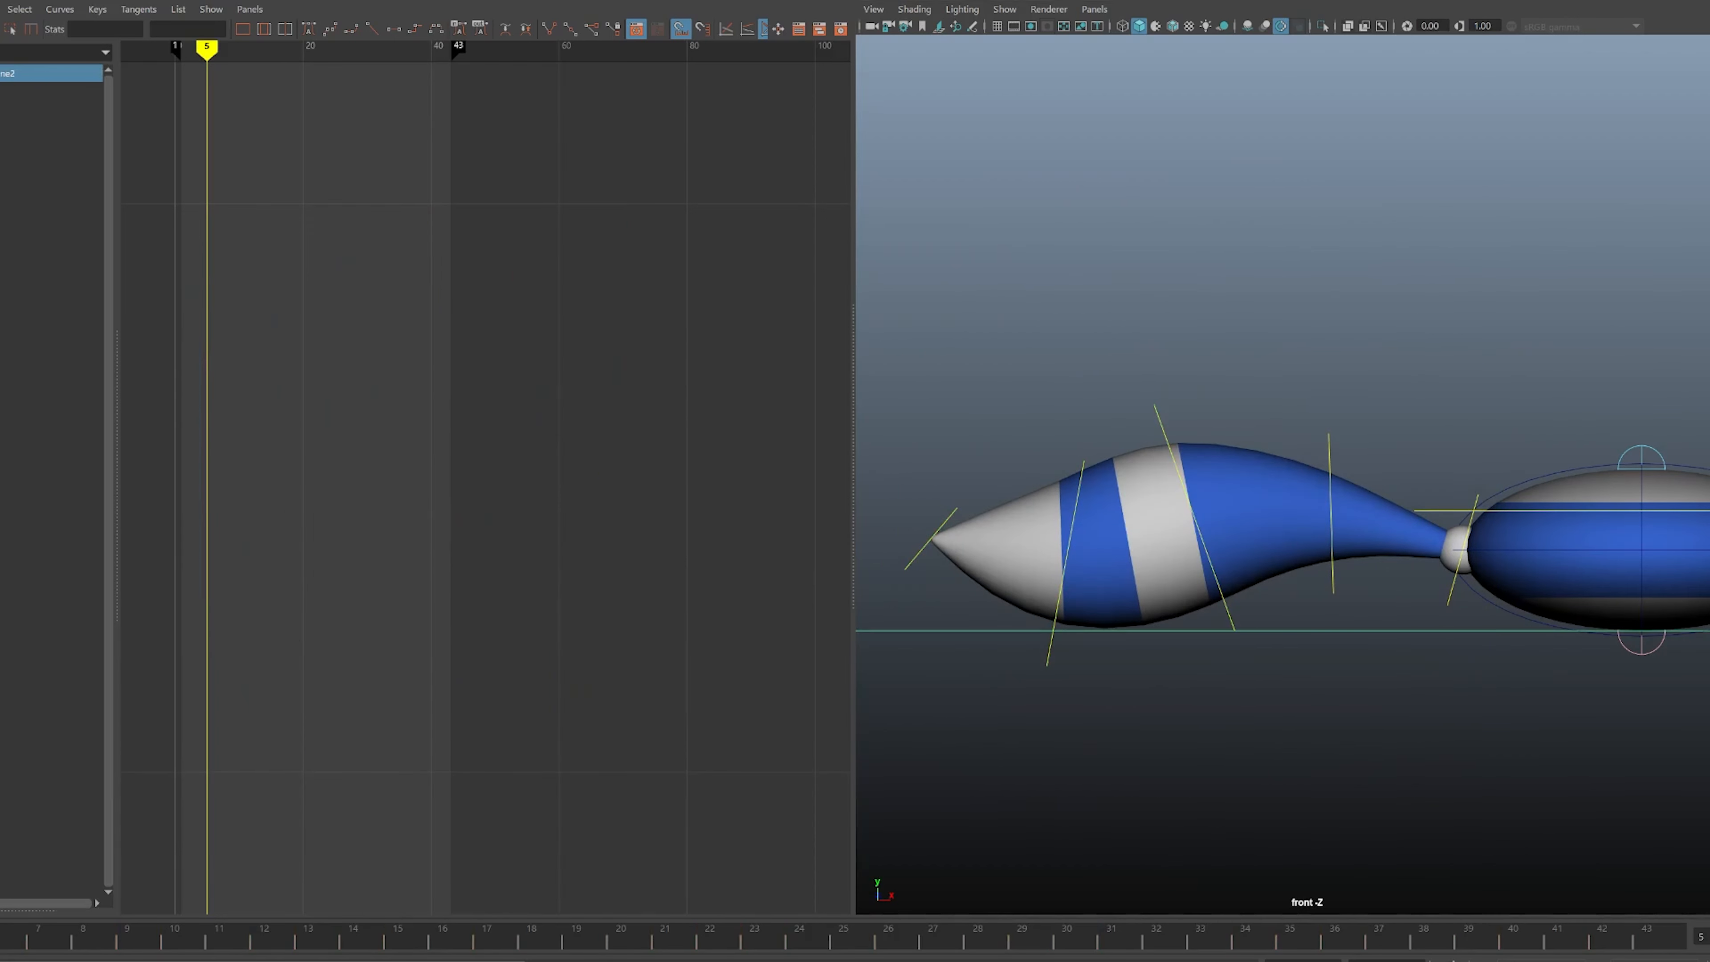
# - Rotate only the control just before the tail tip downward at frame 5
pyautogui.moveTo(932, 451); pyautogui.dragTo(1094, 488)
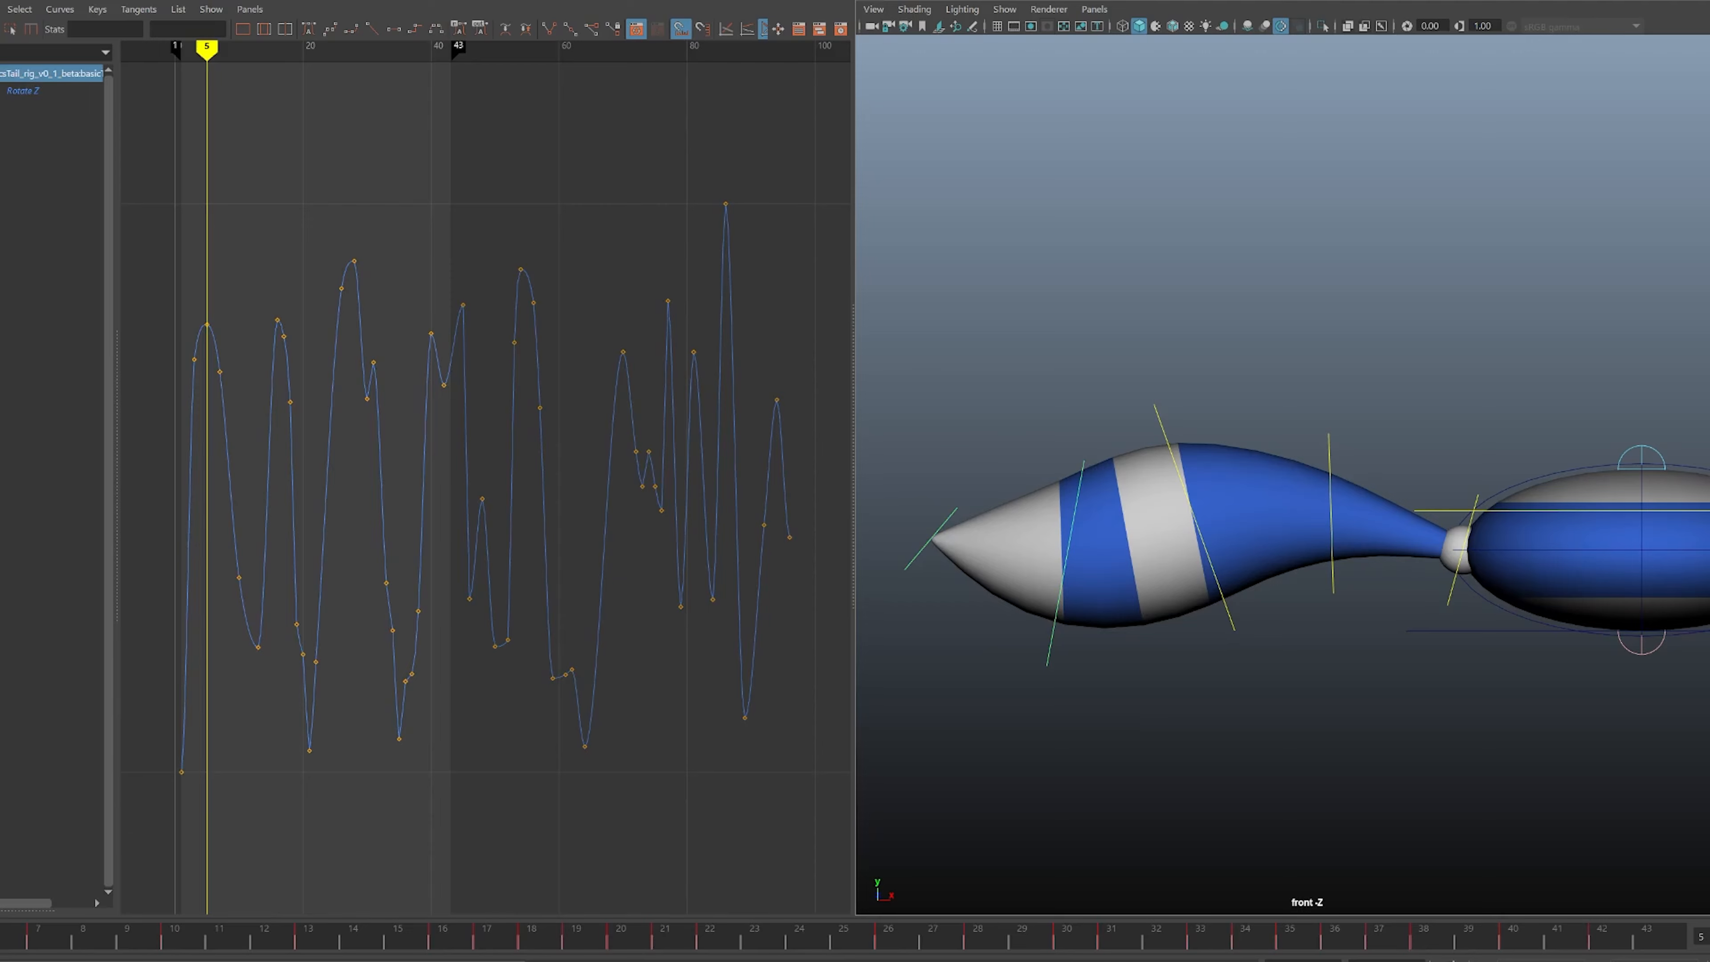
pyautogui.moveTo(1091, 471); pyautogui.dragTo(1091, 470)
pyautogui.press('e')
pyautogui.moveTo(1228, 300); pyautogui.dragTo(1072, 254)
pyautogui.click(1077, 176)
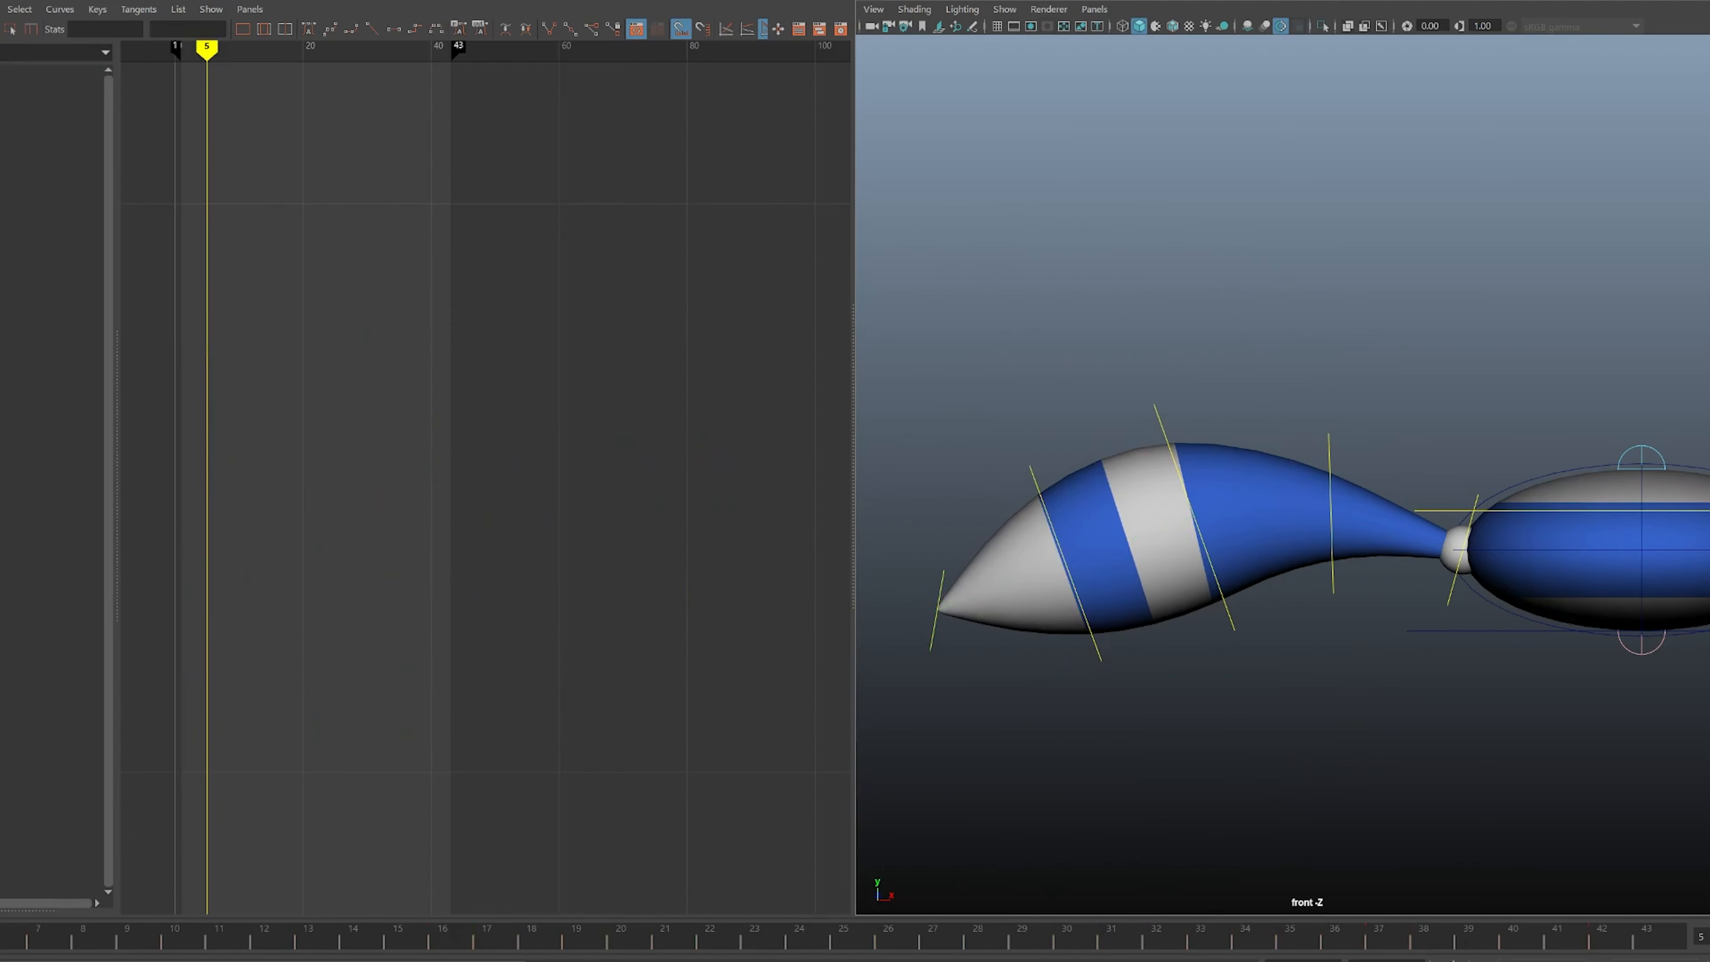
# - Select the tail's tip control and rotate it counterclockwise at frame 5
pyautogui.click(943, 580)
pyautogui.moveTo(1152, 388); pyautogui.dragTo(1025, 315)
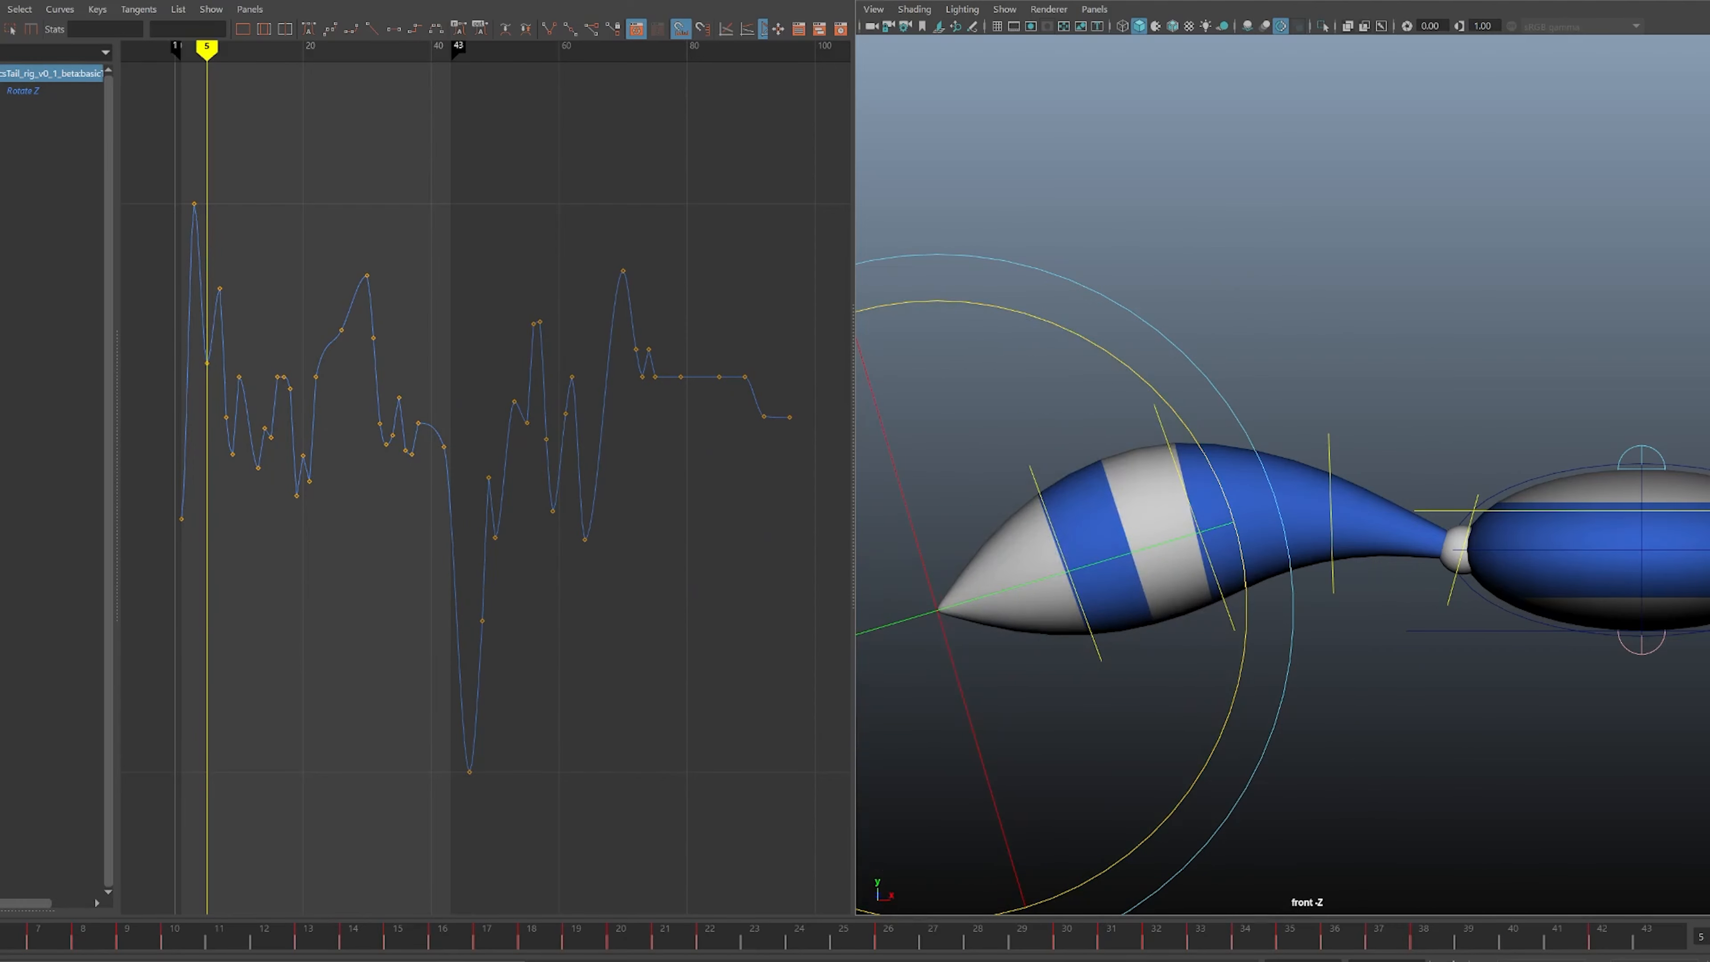
pyautogui.click(1064, 215)
# - Select the control just before the tail tip and rotate it upward to raise the tip at frame 5
pyautogui.moveTo(986, 436); pyautogui.dragTo(1056, 489)
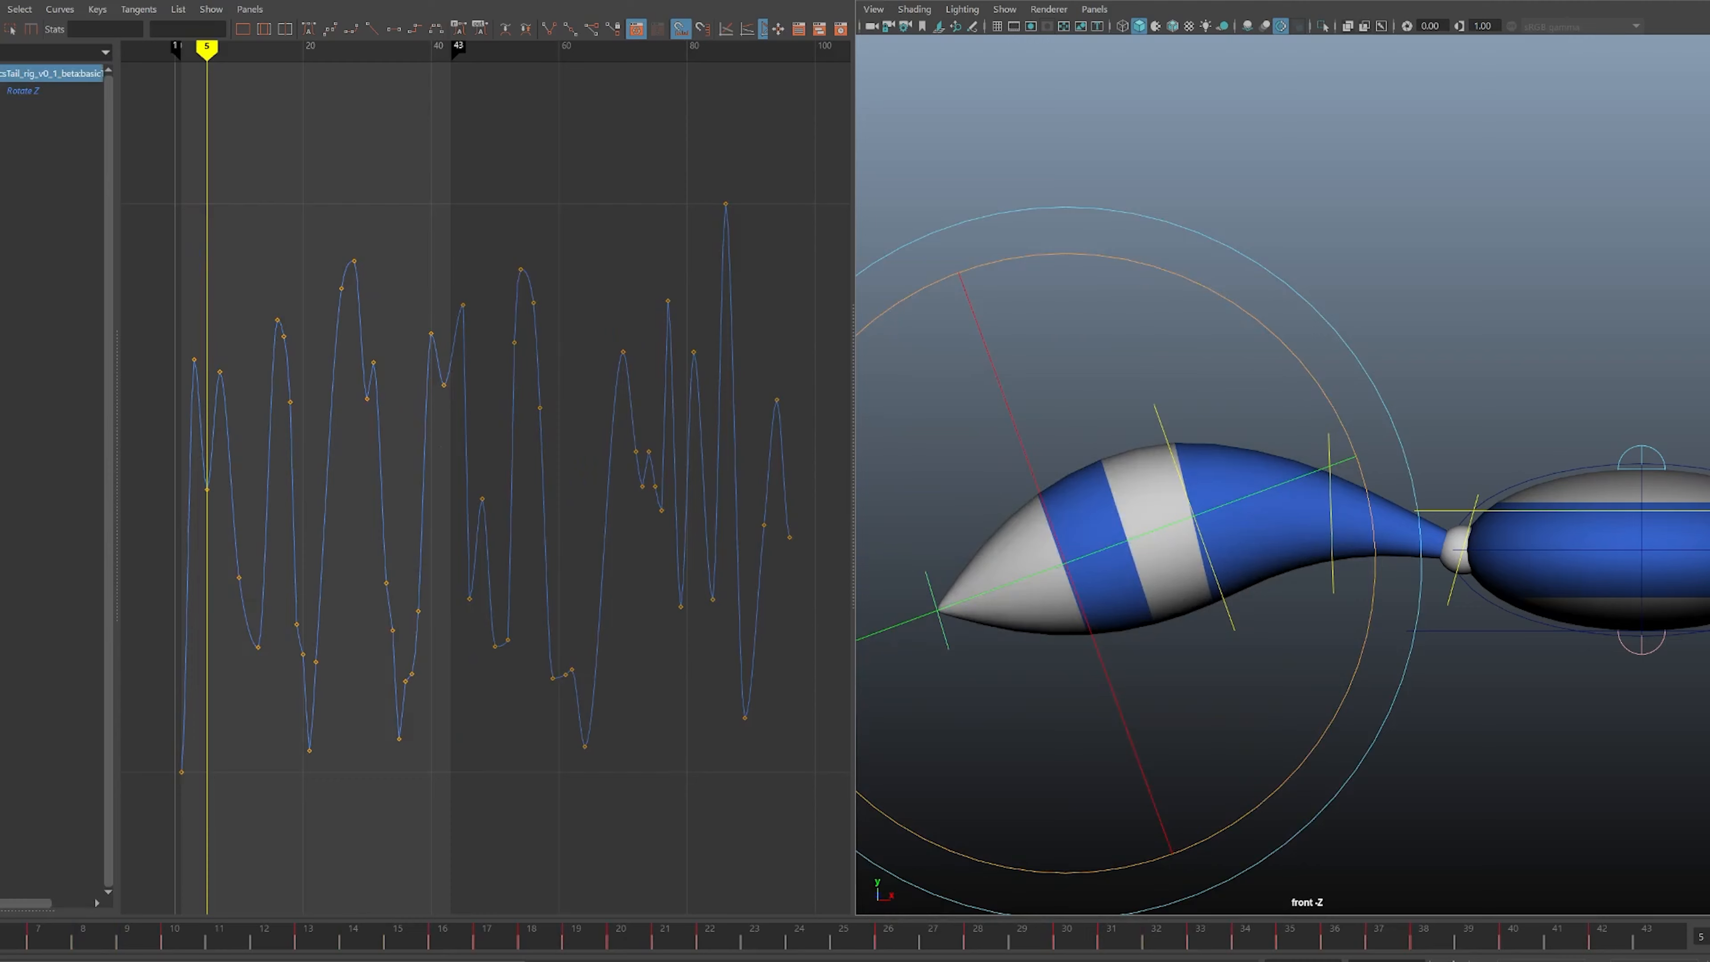
pyautogui.moveTo(1240, 308); pyautogui.dragTo(1343, 423)
pyautogui.click(1374, 324)
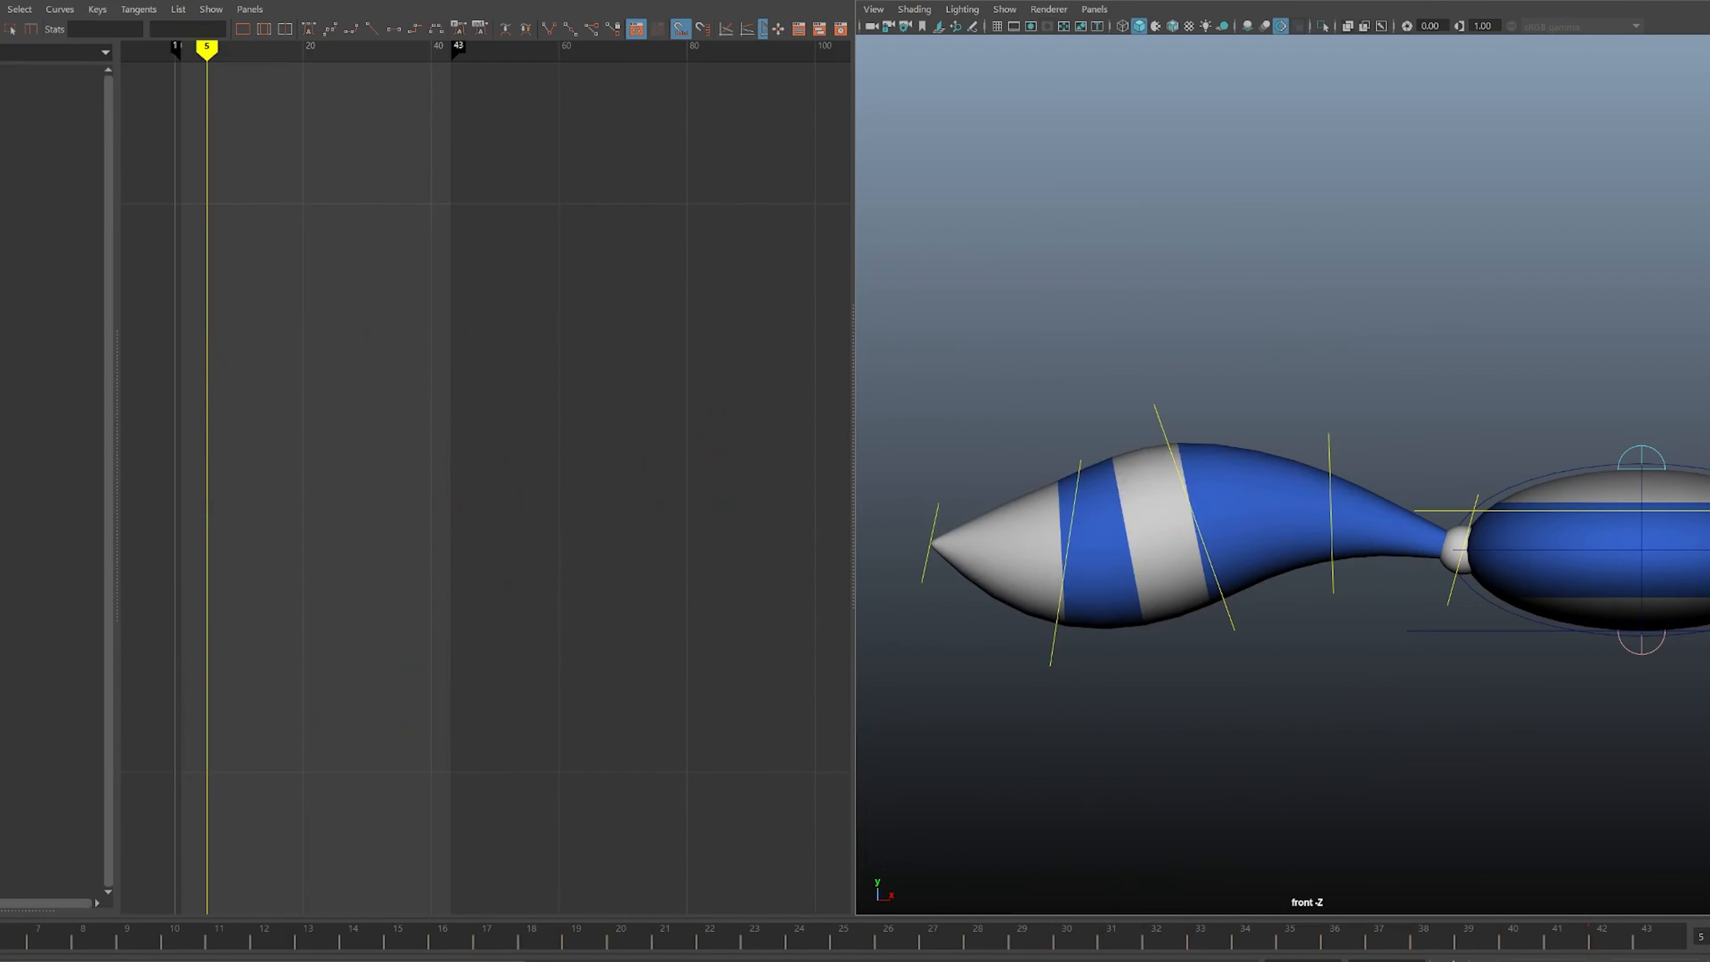
pyautogui.click(1329, 441)
pyautogui.keyDown('alt'); pyautogui.moveTo(1329, 442); pyautogui.dragTo(1307, 383, button='middle'); pyautogui.keyUp('alt')
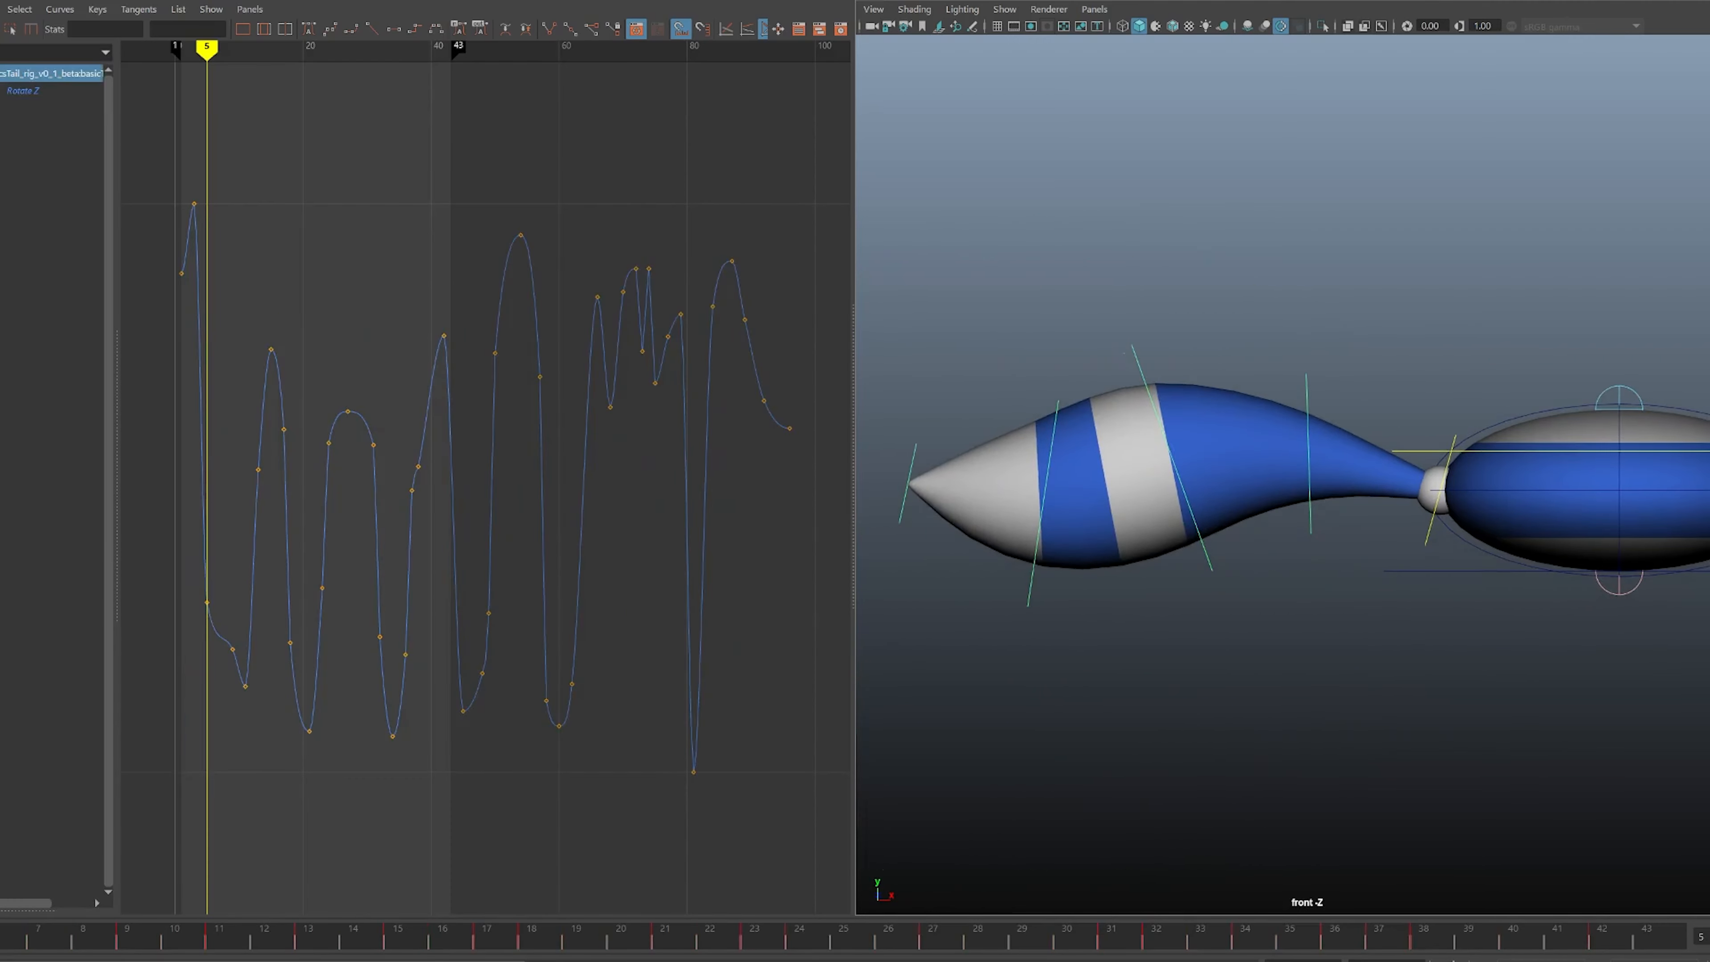
pyautogui.moveTo(1123, 352); pyautogui.dragTo(1159, 381)
pyautogui.click(1041, 572)
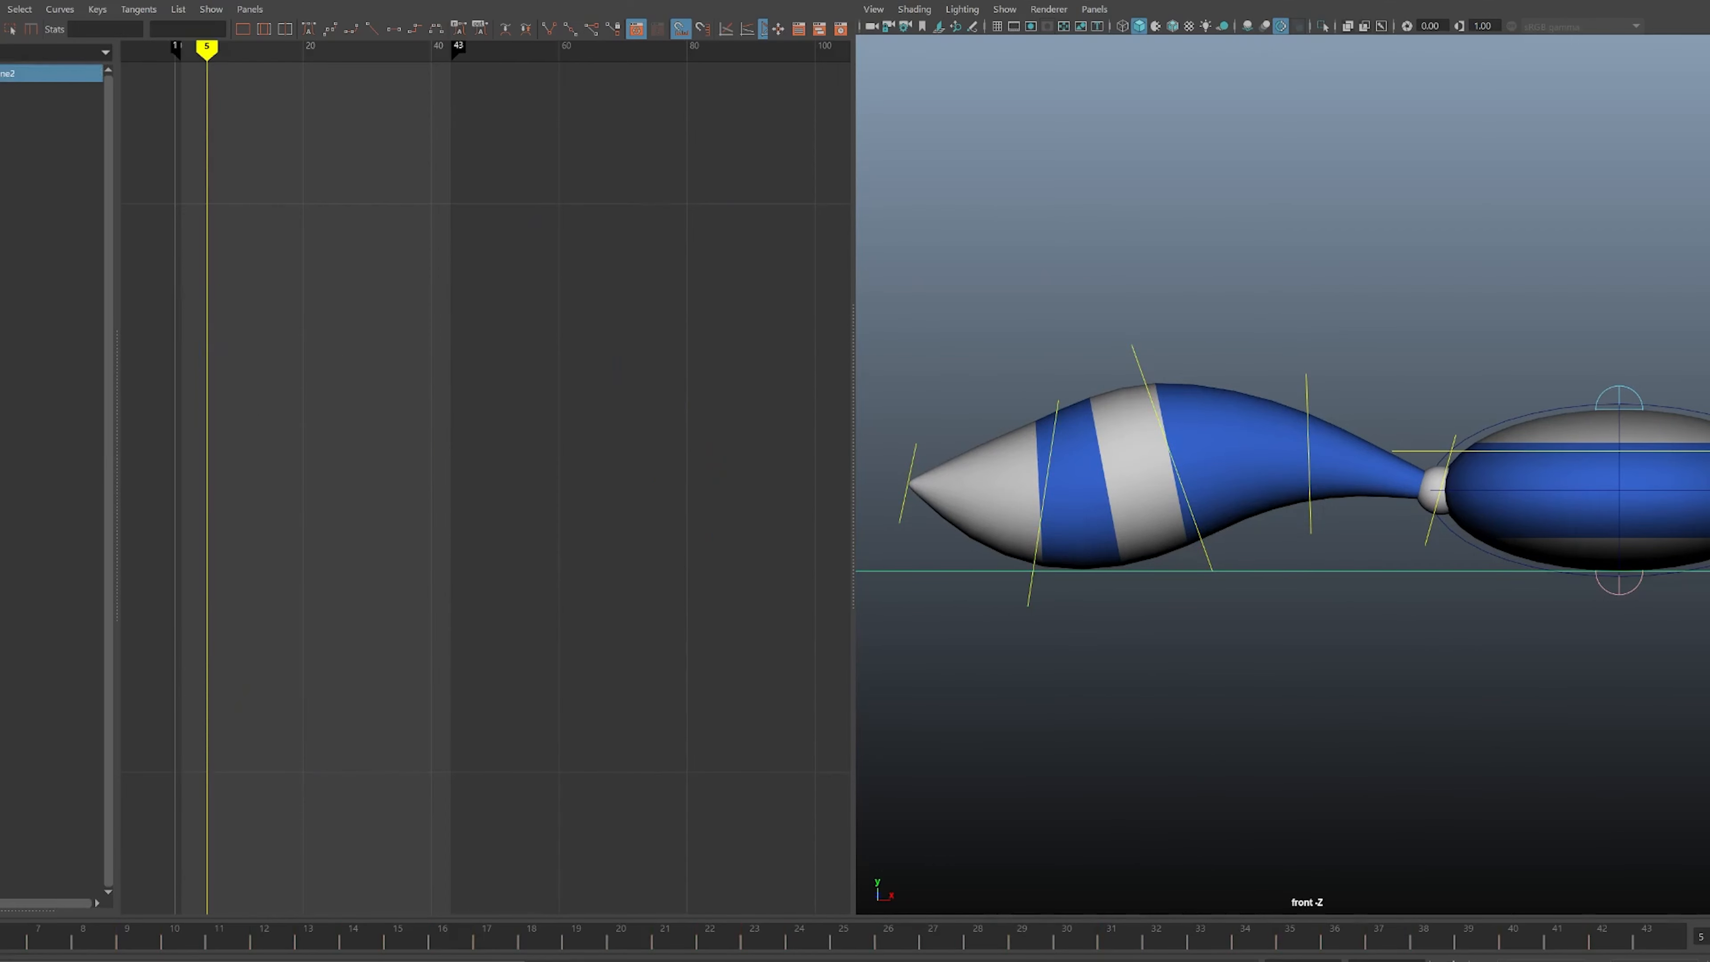
pyautogui.moveTo(1265, 385); pyautogui.dragTo(1332, 397)
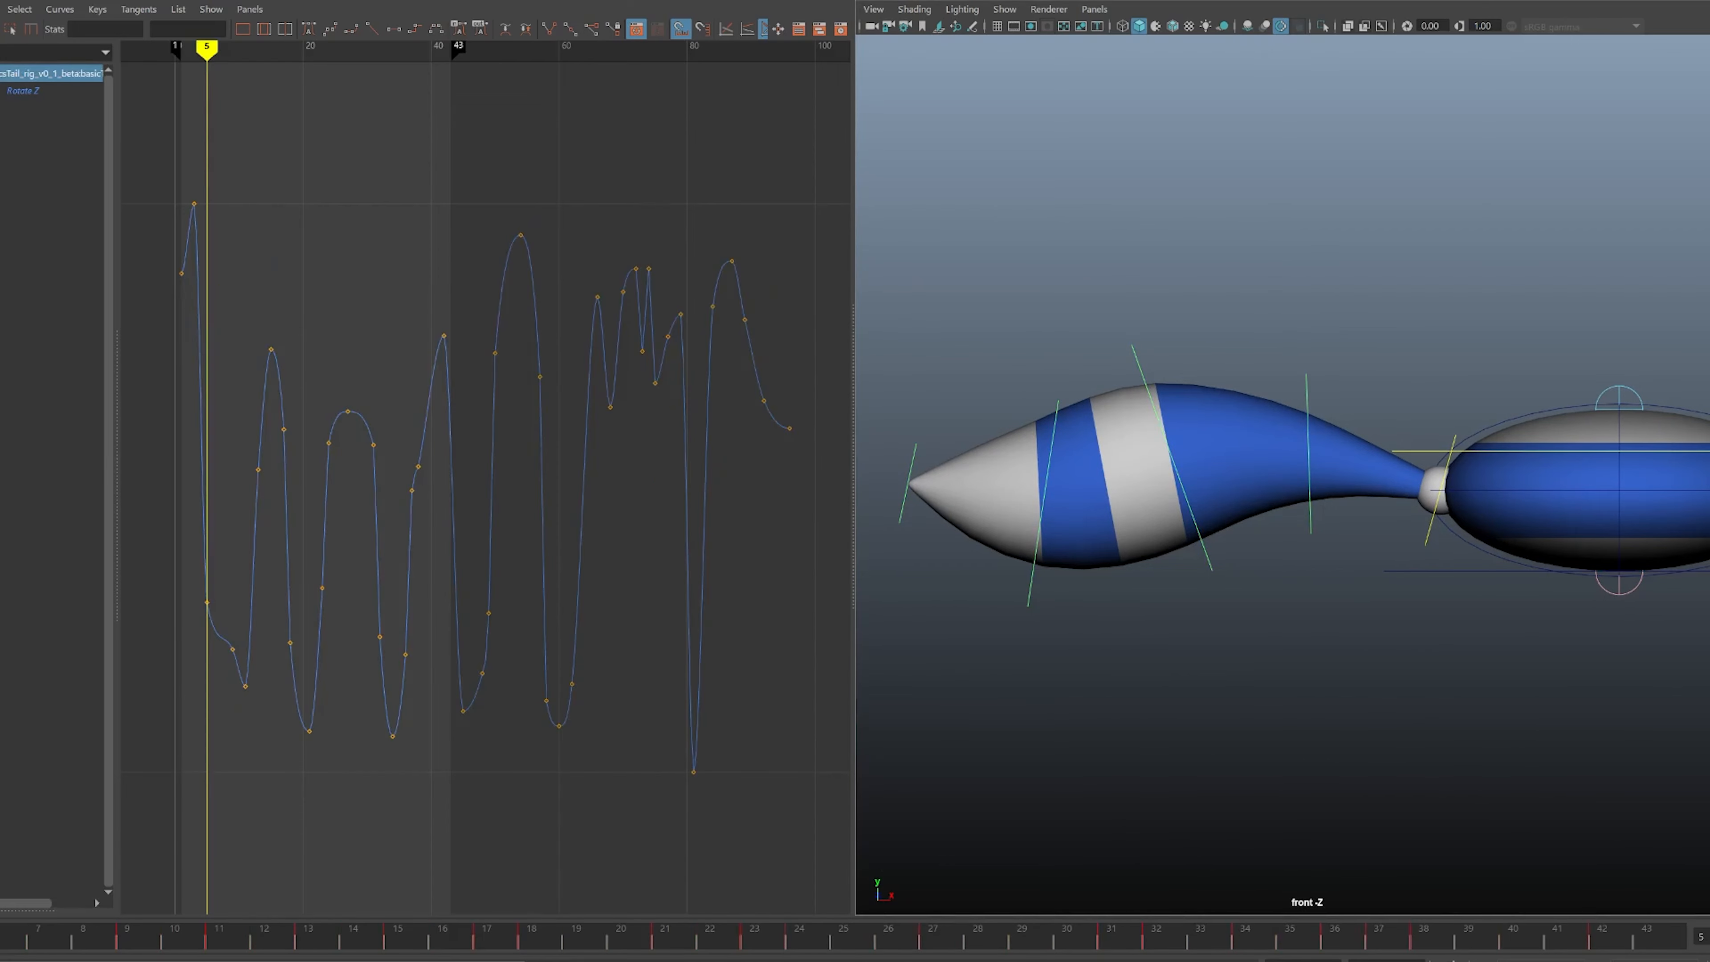
pyautogui.click(1138, 362)
pyautogui.press('e')
pyautogui.press('q')
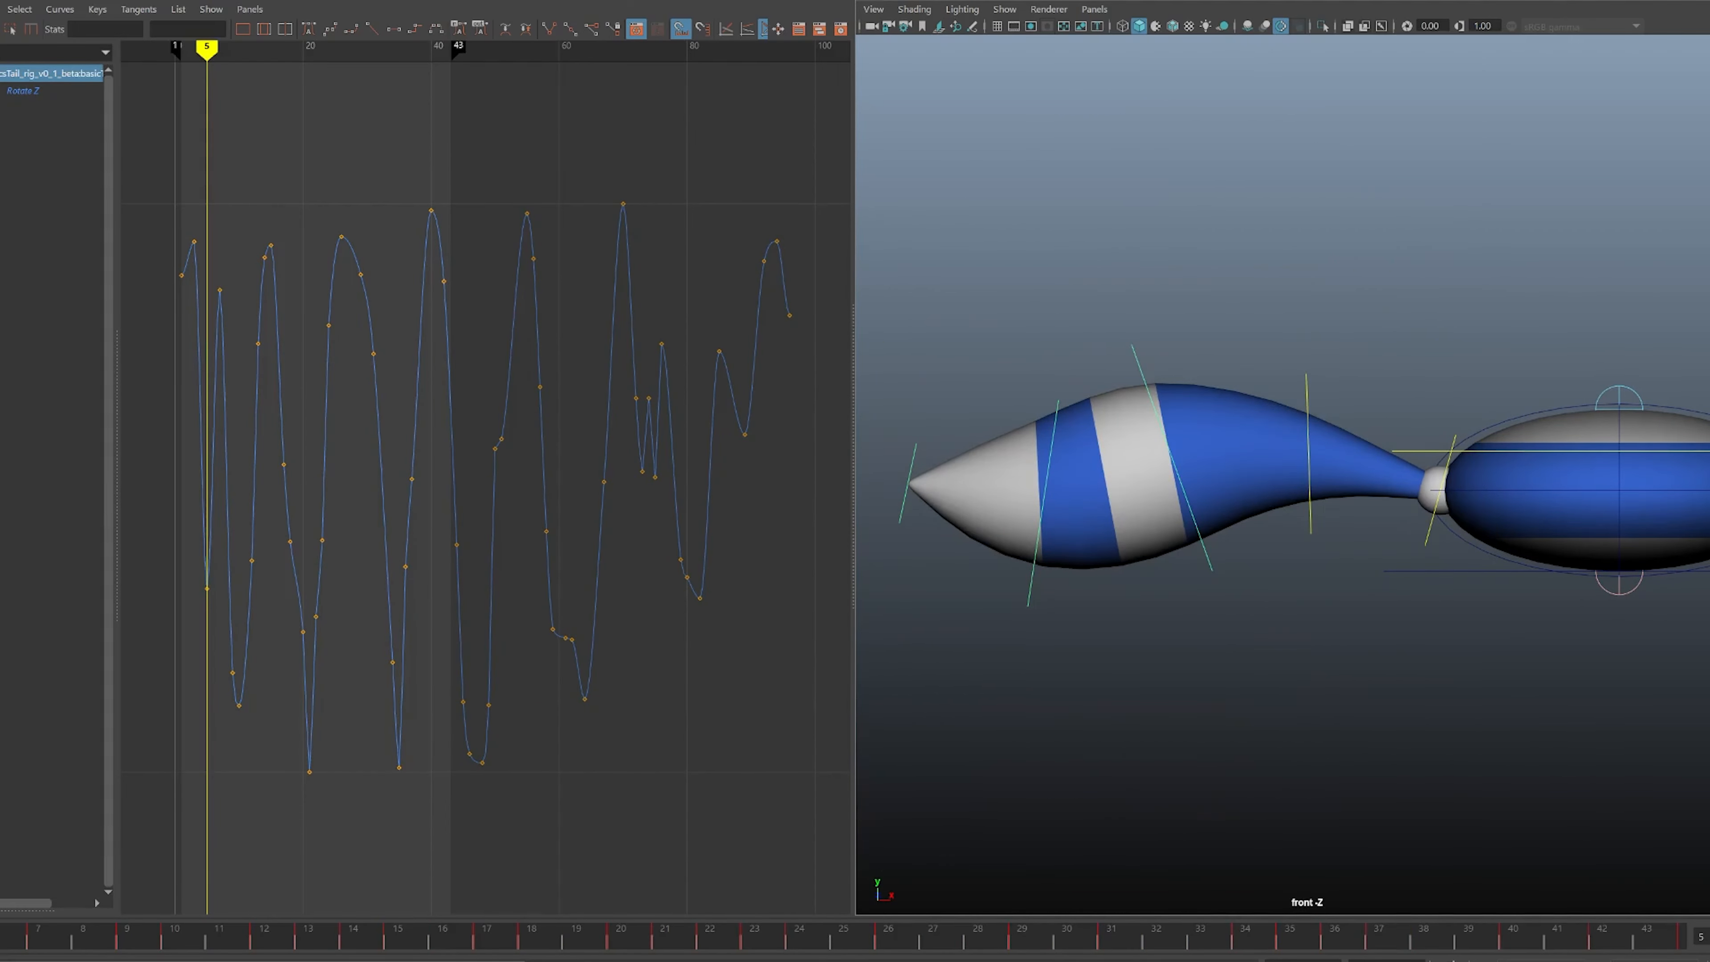
# - Hide the rig's control curves and centre the bare ball and tail to examine the frame 5 silhouette
pyautogui.press('Up')
pyautogui.hotkey('alt', '1')
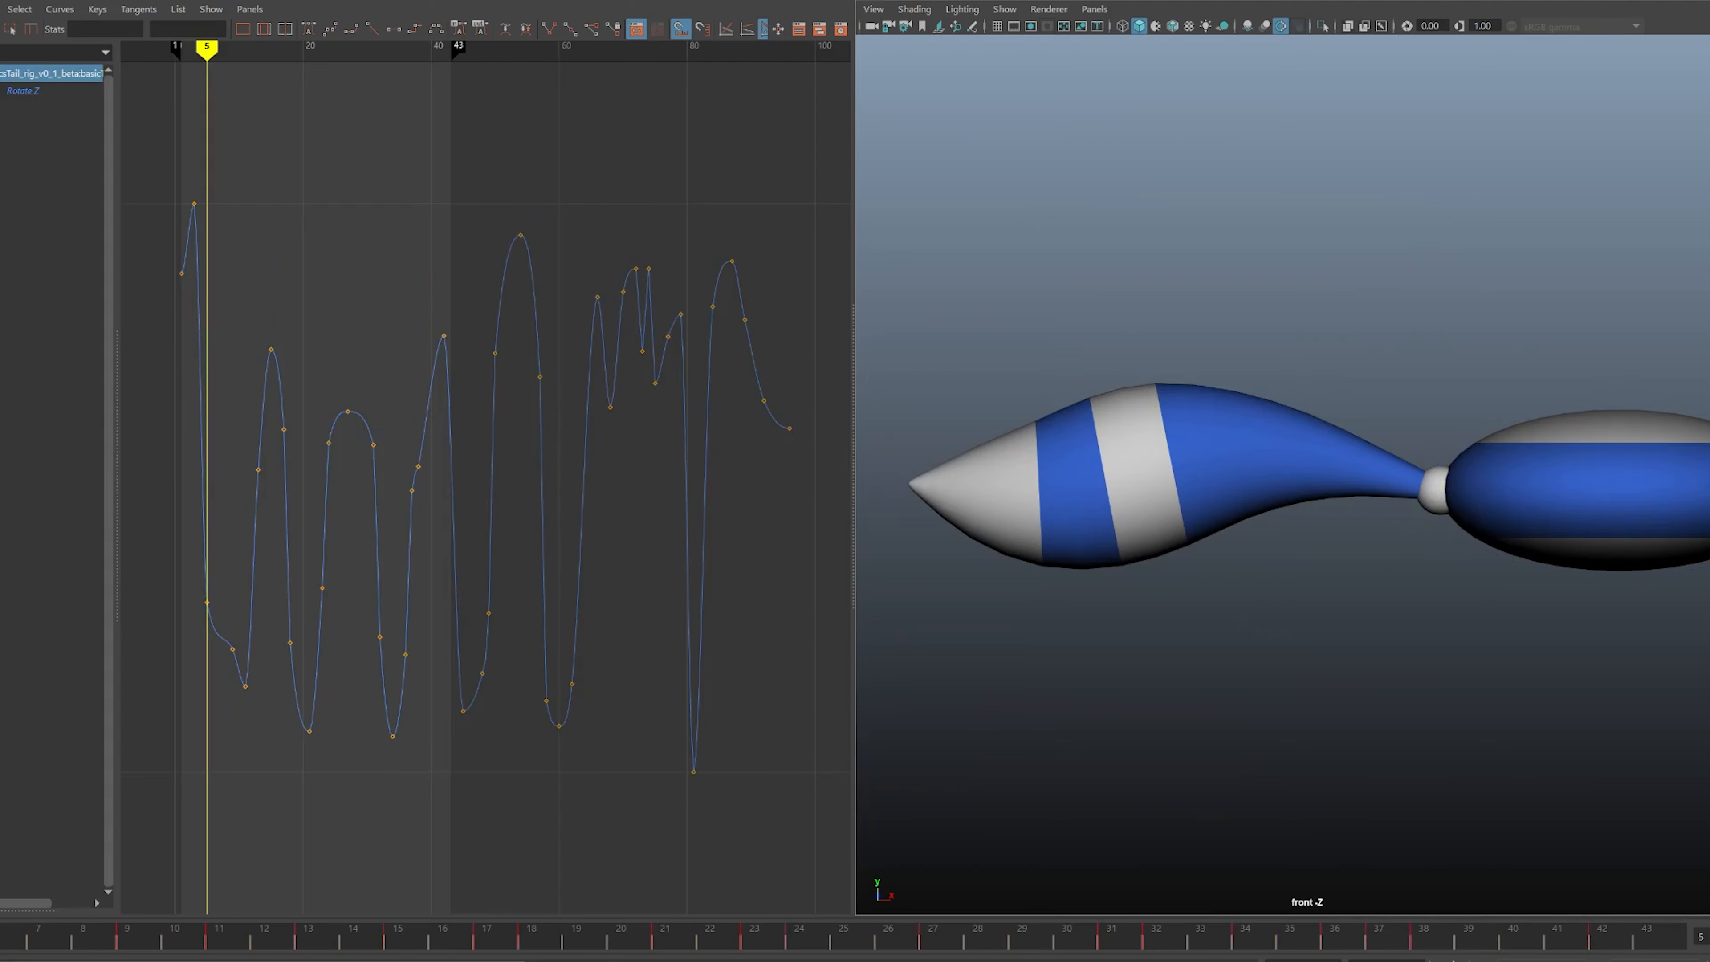
pyautogui.hotkey('alt', '1')
pyautogui.hotkey('alt', '1')
pyautogui.keyDown('alt'); pyautogui.moveTo(1293, 485); pyautogui.dragTo(1257, 485, button='middle'); pyautogui.keyUp('alt')
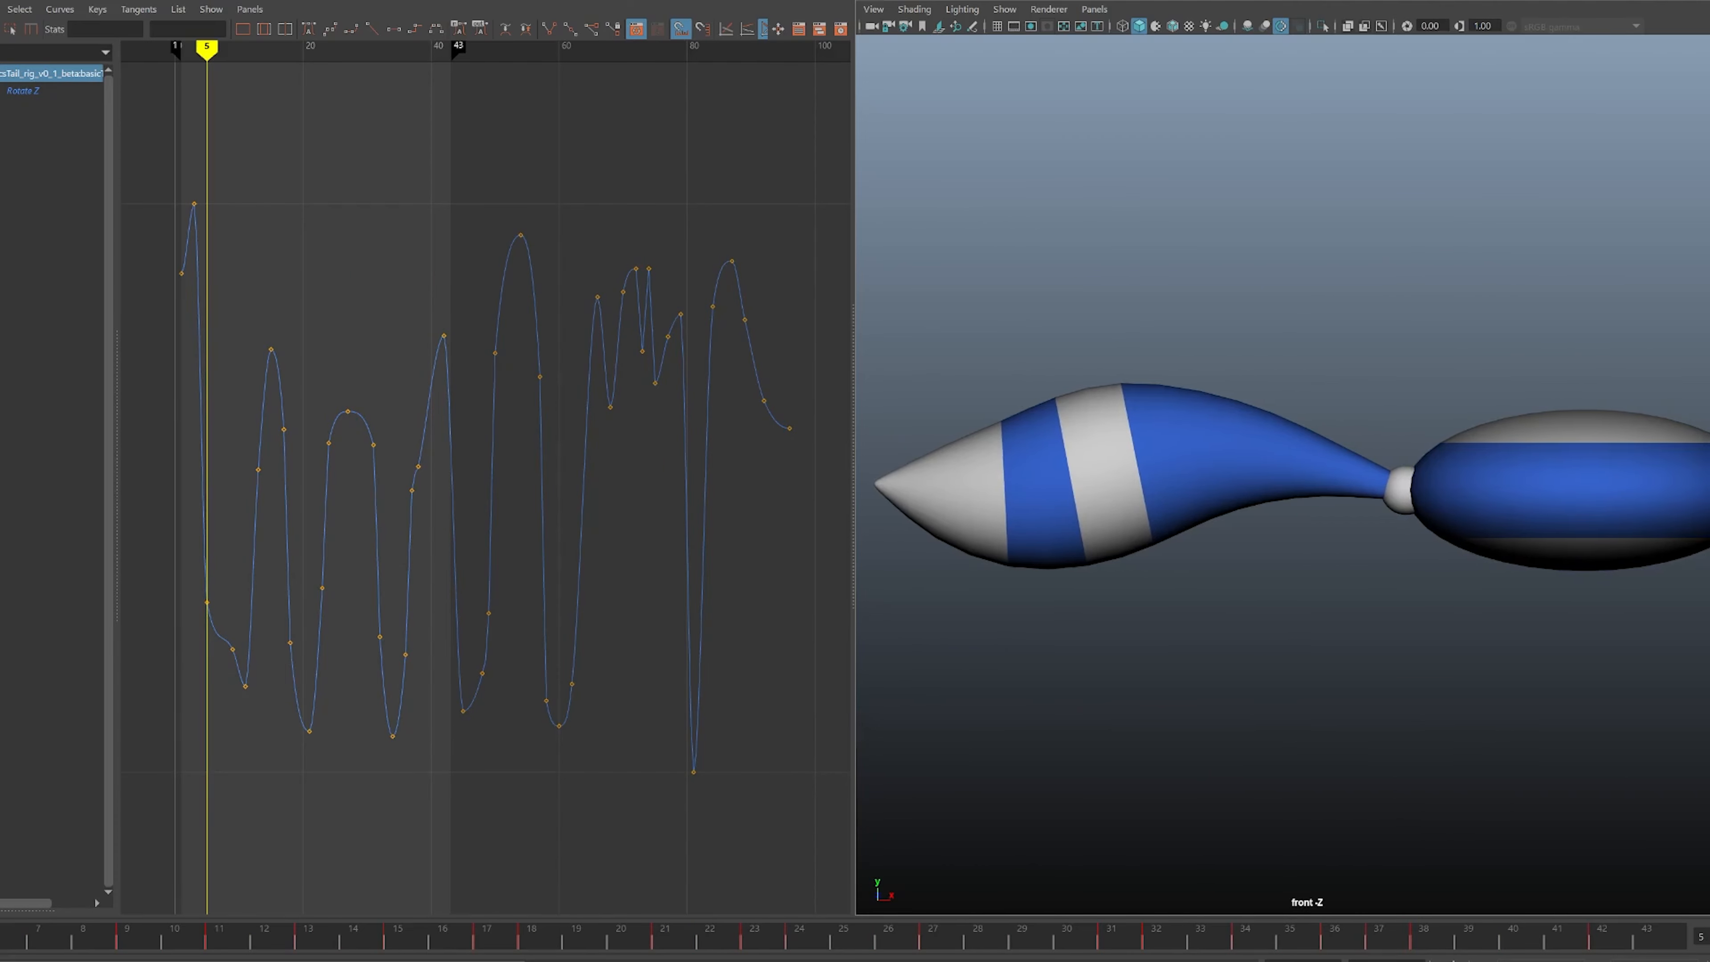
pyautogui.keyDown('alt'); pyautogui.moveTo(1258, 485); pyautogui.dragTo(1251, 485, button='right'); pyautogui.keyUp('alt')
pyautogui.keyDown('alt'); pyautogui.moveTo(1250, 486); pyautogui.dragTo(1248, 489, button='middle'); pyautogui.keyUp('alt')
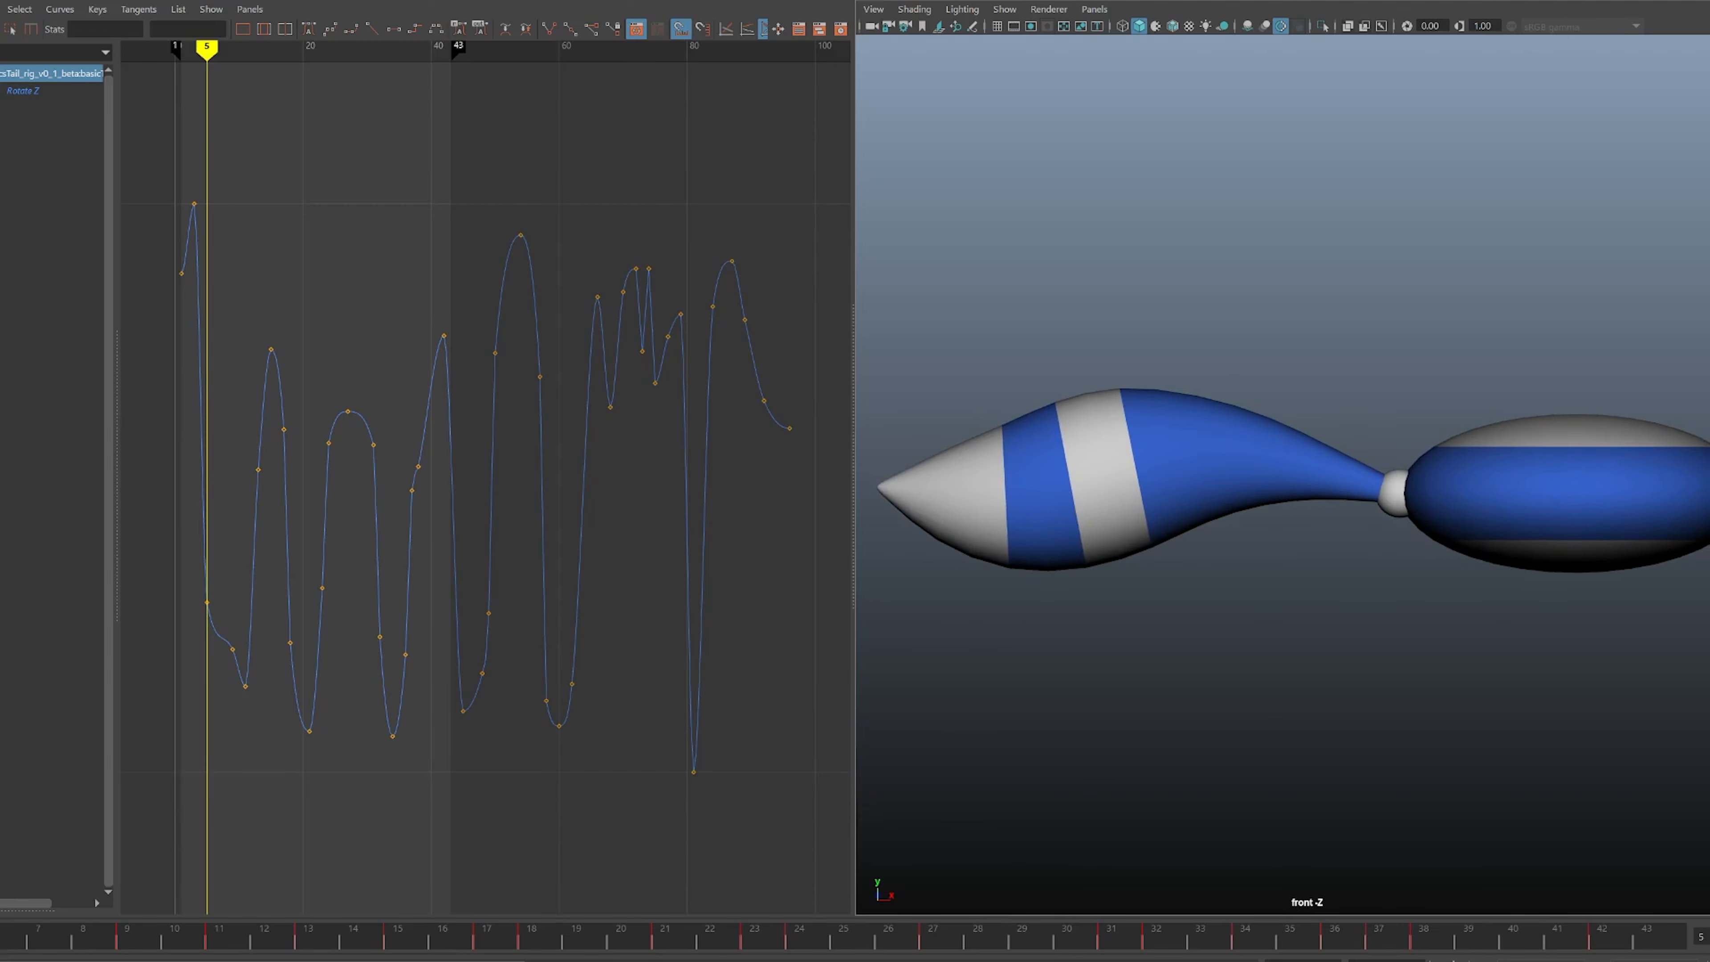
# - Step back and forth through frames 1 to 7 to examine the tail's motion around the frame 5 pose
pyautogui.hotkey('alt', ',')
pyautogui.hotkey('alt', ',')
pyautogui.hotkey('alt', ',')
pyautogui.hotkey('alt', ',')
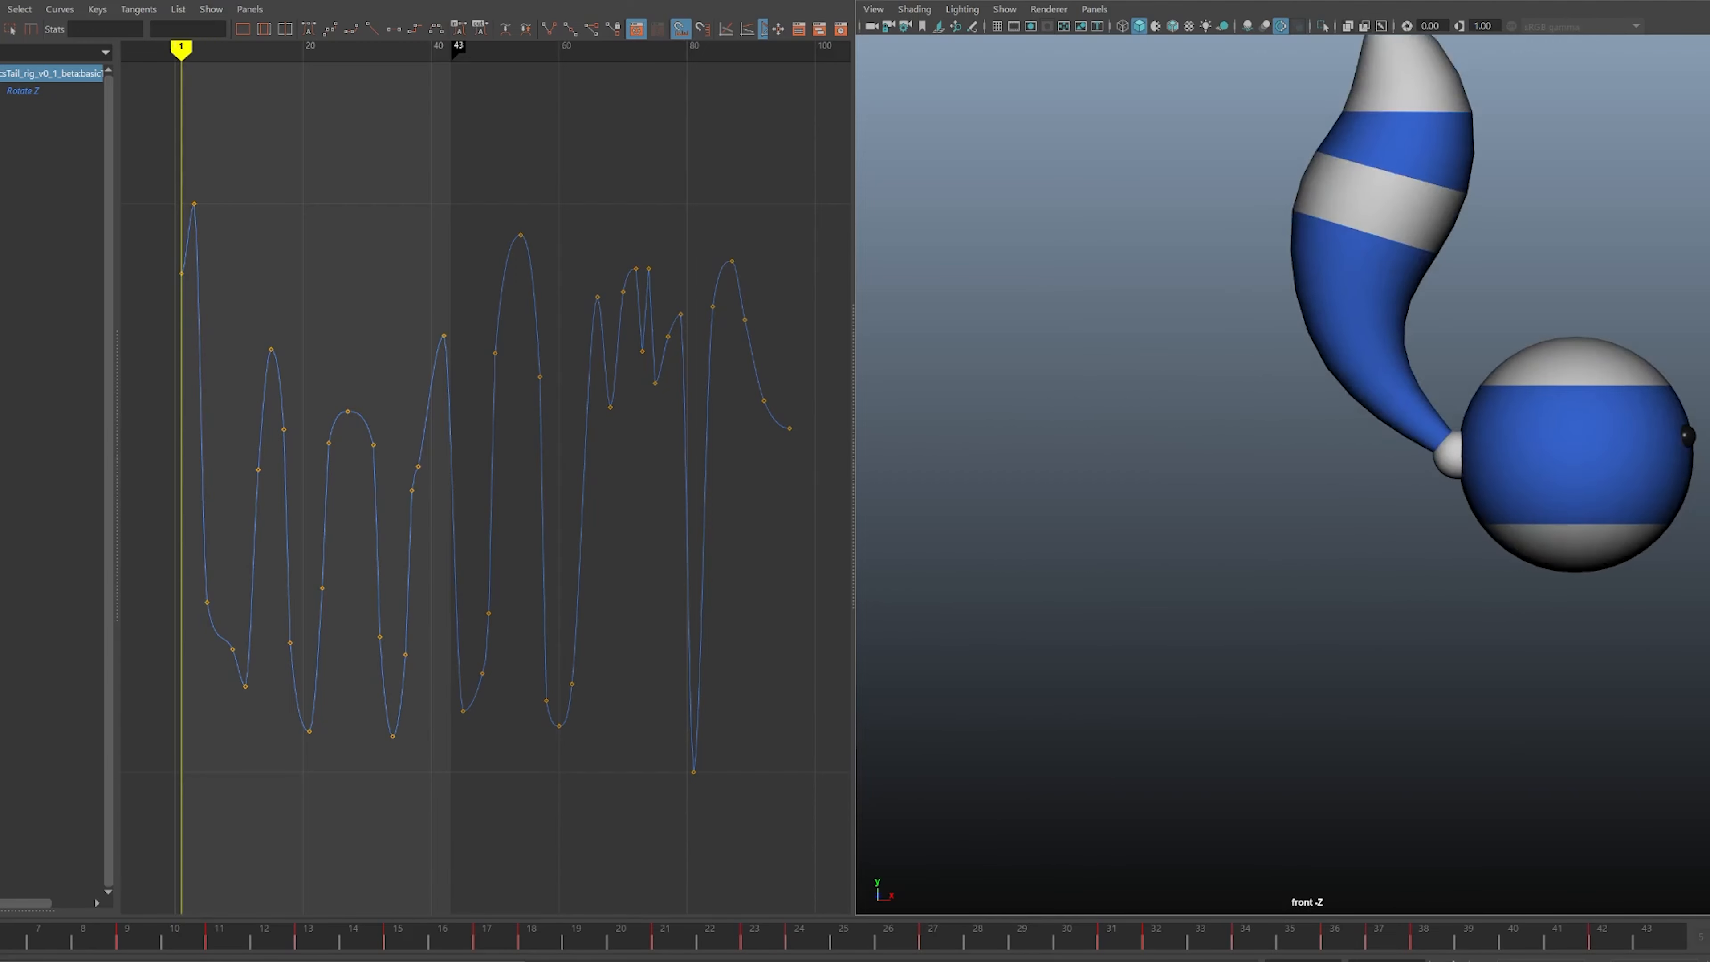
pyautogui.hotkey('alt', '.')
pyautogui.hotkey('alt', '.')
pyautogui.hotkey('alt', '.')
pyautogui.hotkey('alt', '.')
pyautogui.hotkey('alt', '.')
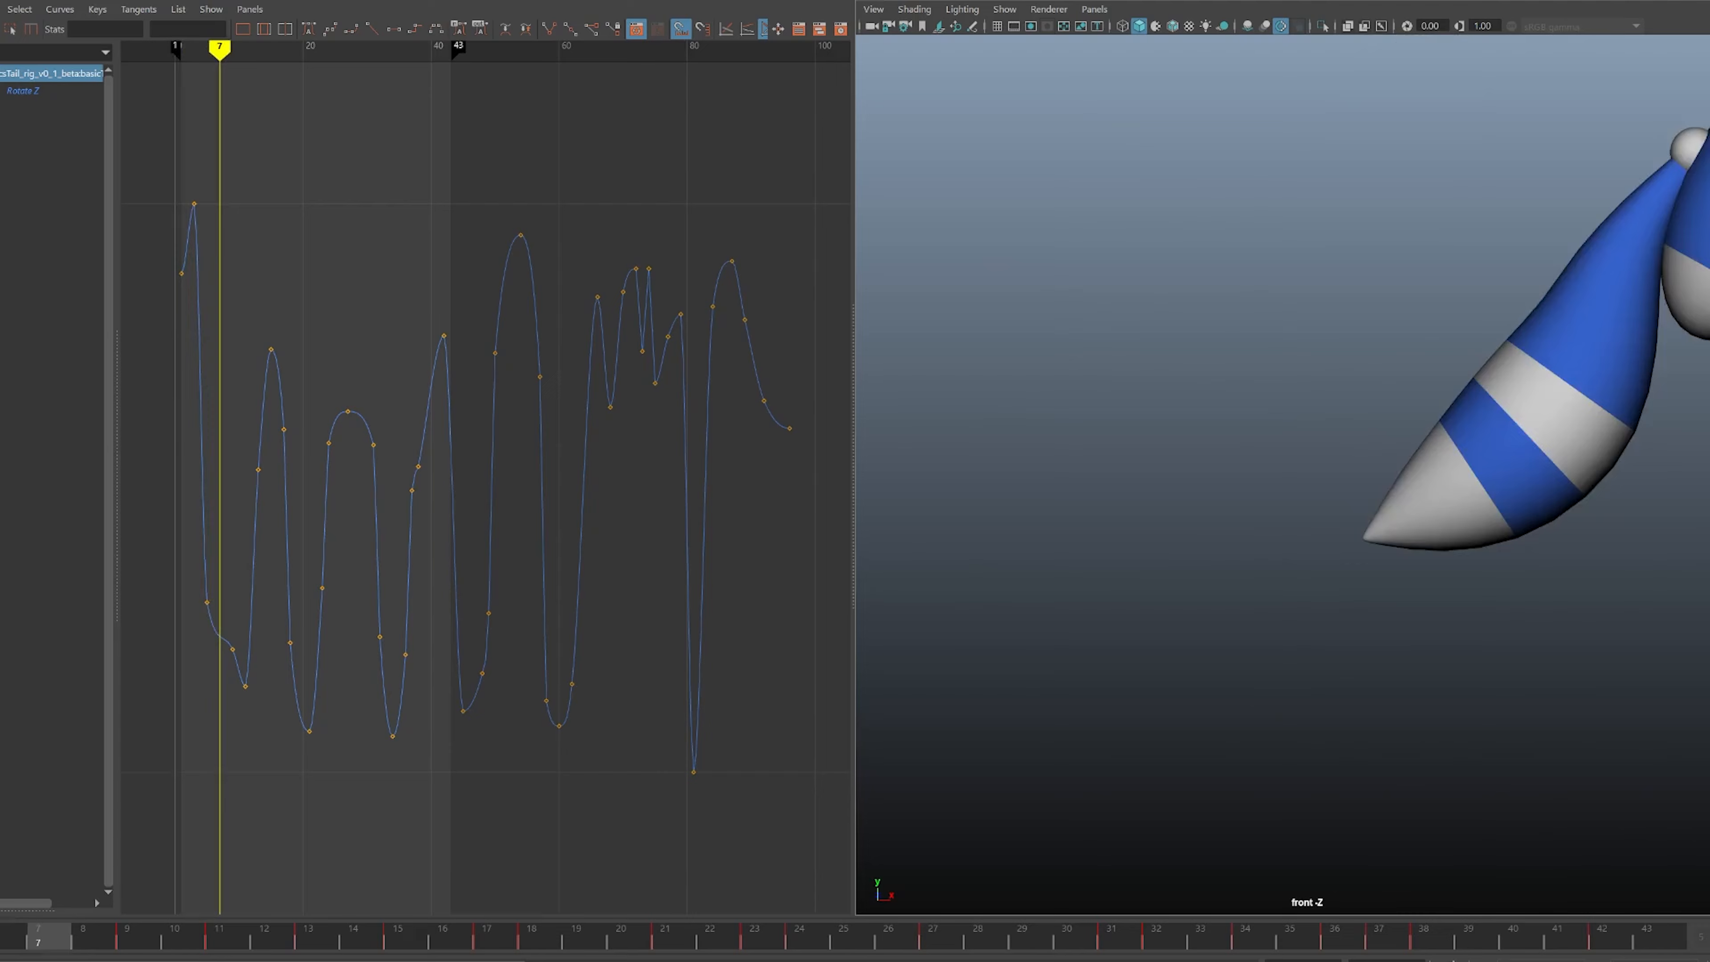
pyautogui.hotkey('alt', ',')
pyautogui.hotkey('alt', ',')
pyautogui.hotkey('alt', '.')
pyautogui.hotkey('alt', '.')
pyautogui.hotkey('alt', ',')
pyautogui.hotkey('alt', ',')
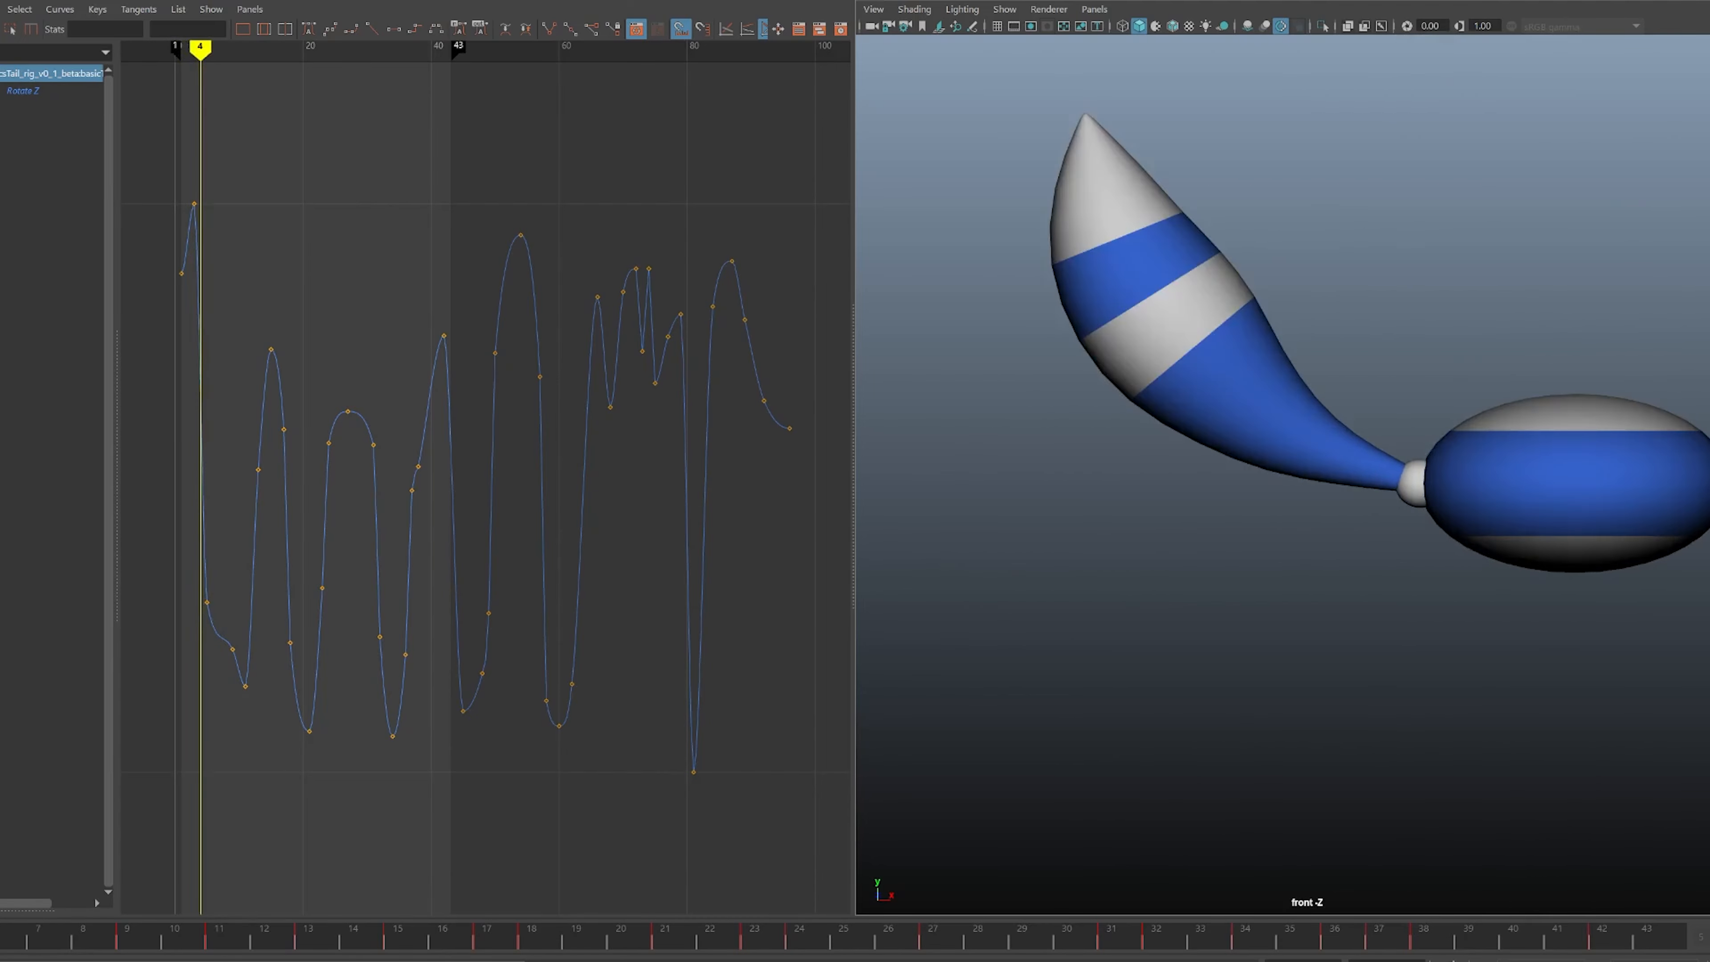
pyautogui.hotkey('alt', ',')
pyautogui.hotkey('alt', ',')
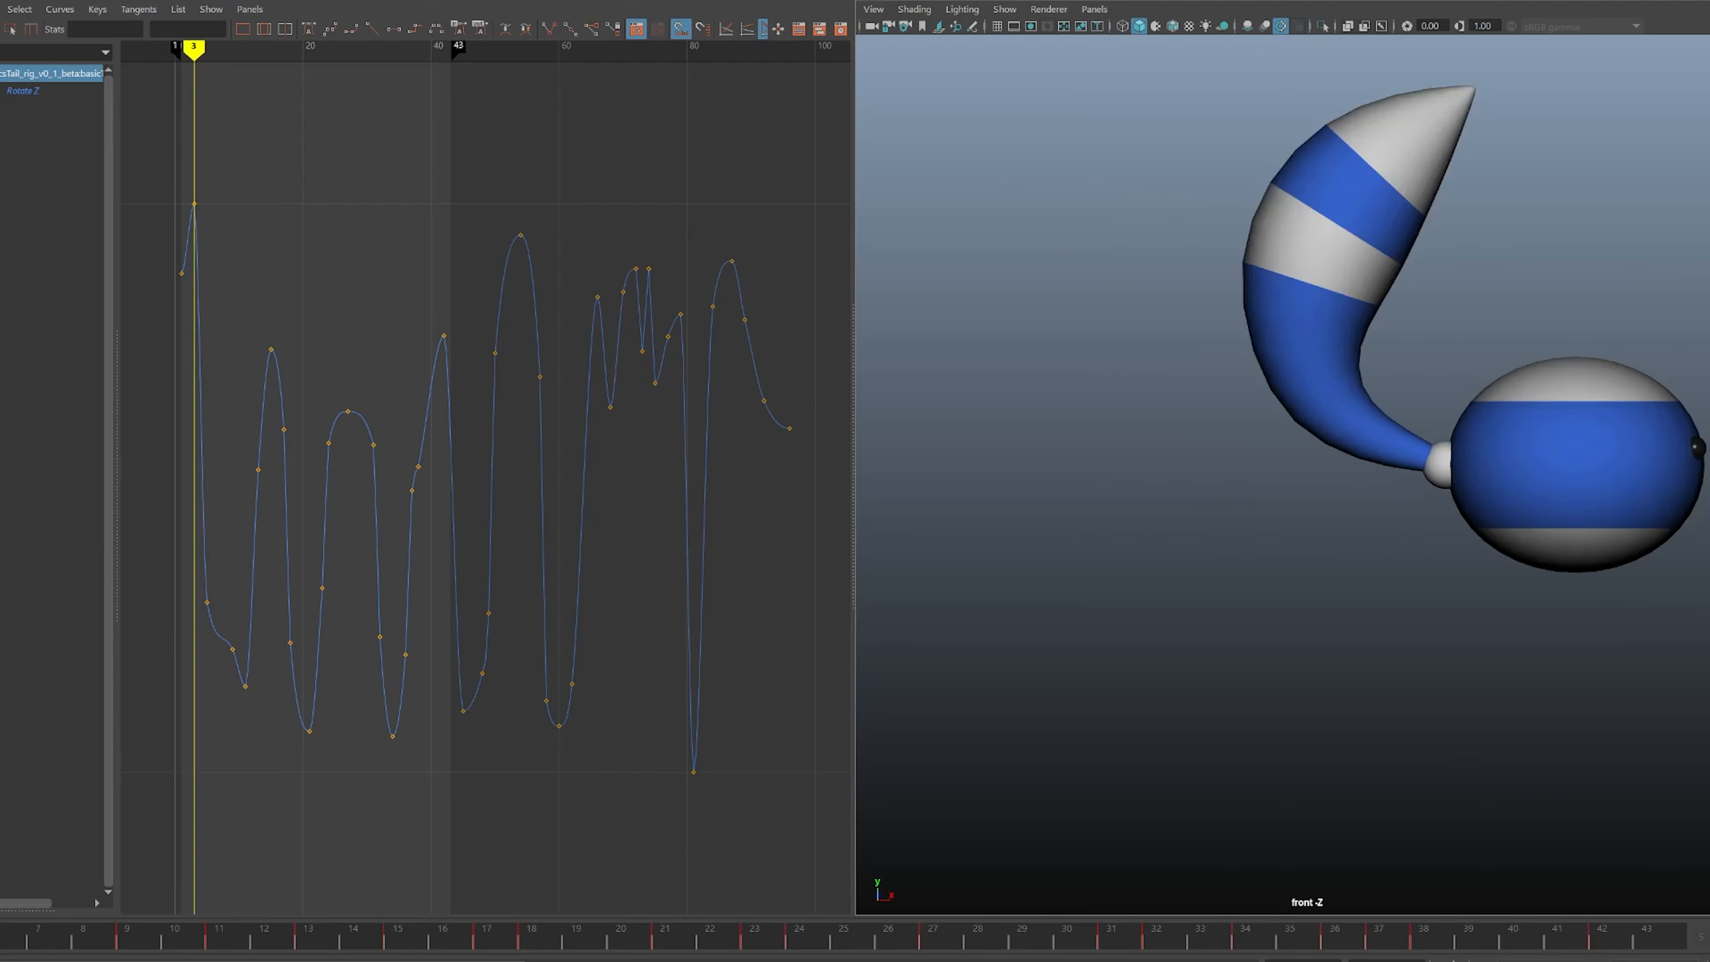
pyautogui.hotkey('alt', '.')
pyautogui.hotkey('alt', '.')
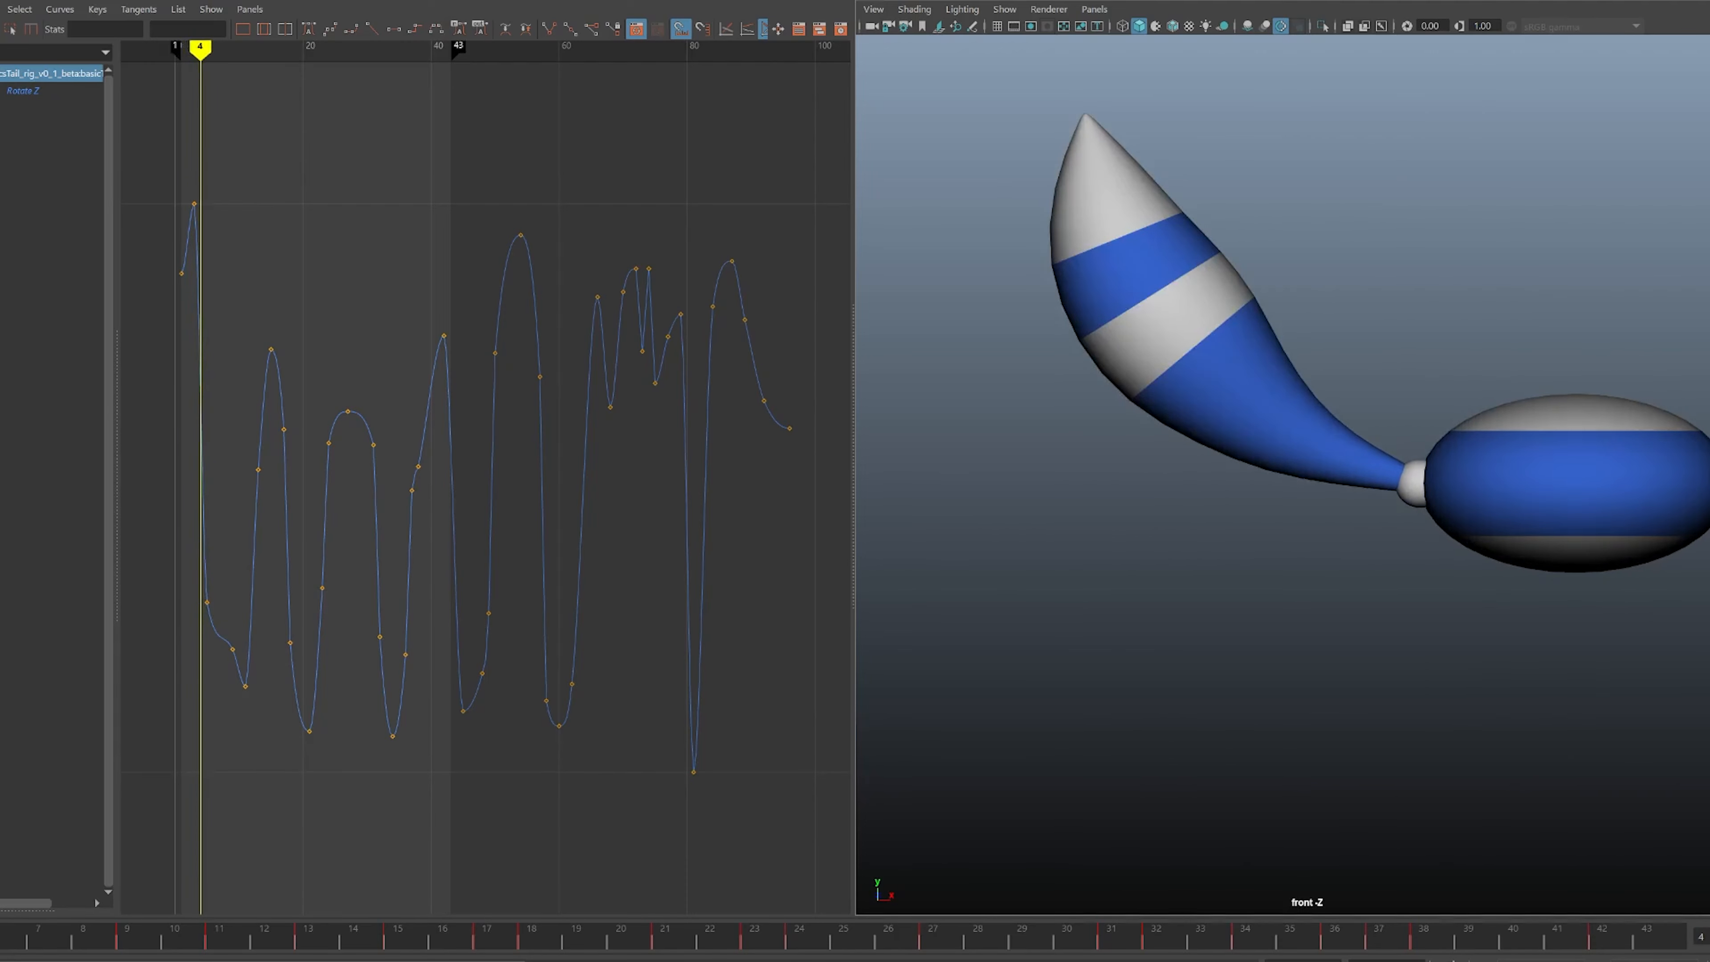
# - Select the last two tail controls and rotate them clockwise at frame 4 to curl the tip further
pyautogui.hotkey('ctrl', 'z')
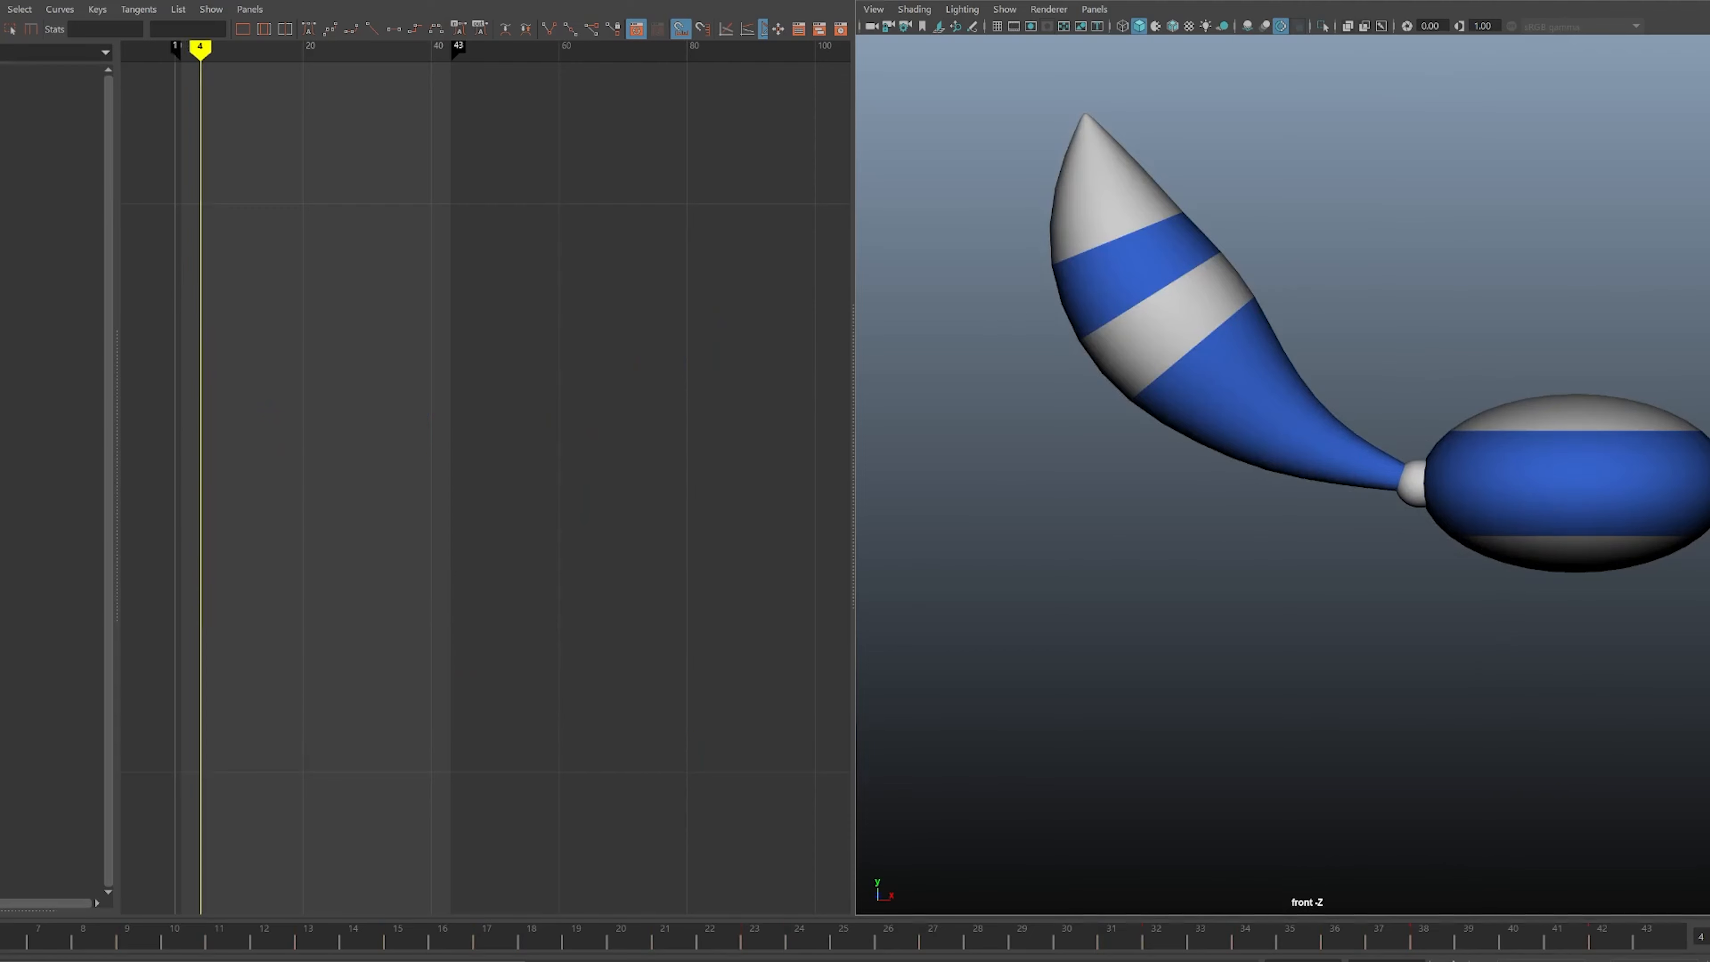
pyautogui.moveTo(954, 96); pyautogui.dragTo(1293, 429)
pyautogui.moveTo(1158, 256); pyautogui.dragTo(1210, 289)
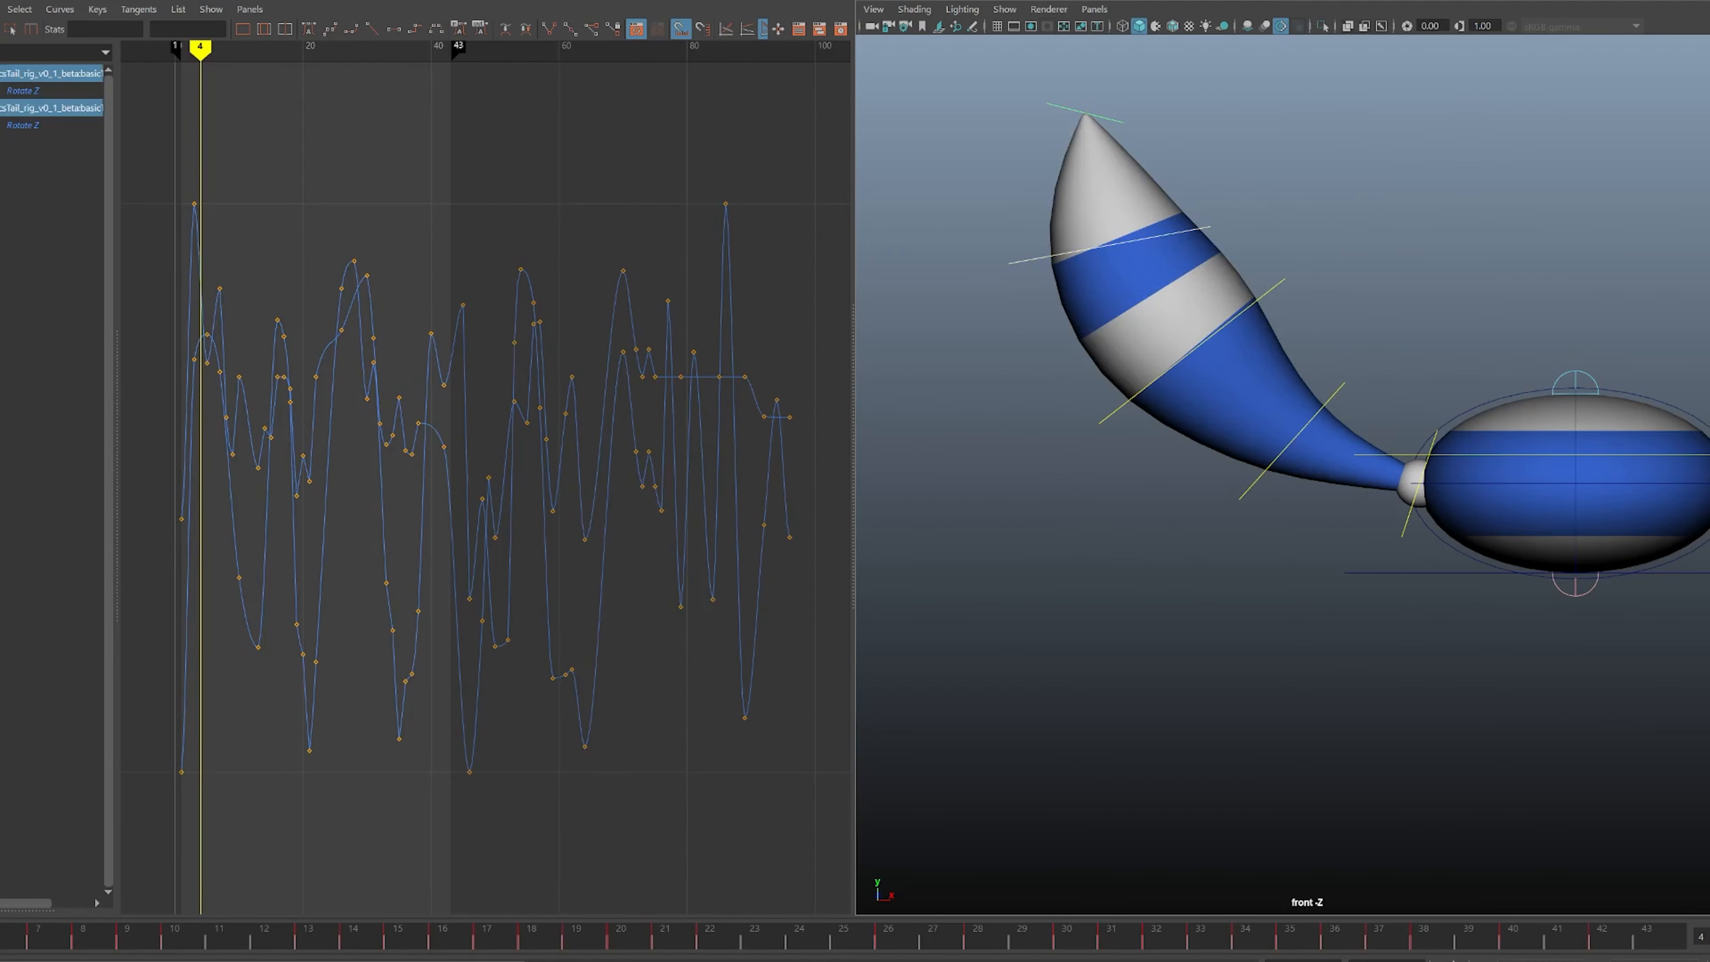
pyautogui.press('e')
pyautogui.moveTo(1362, 237); pyautogui.dragTo(1309, 317)
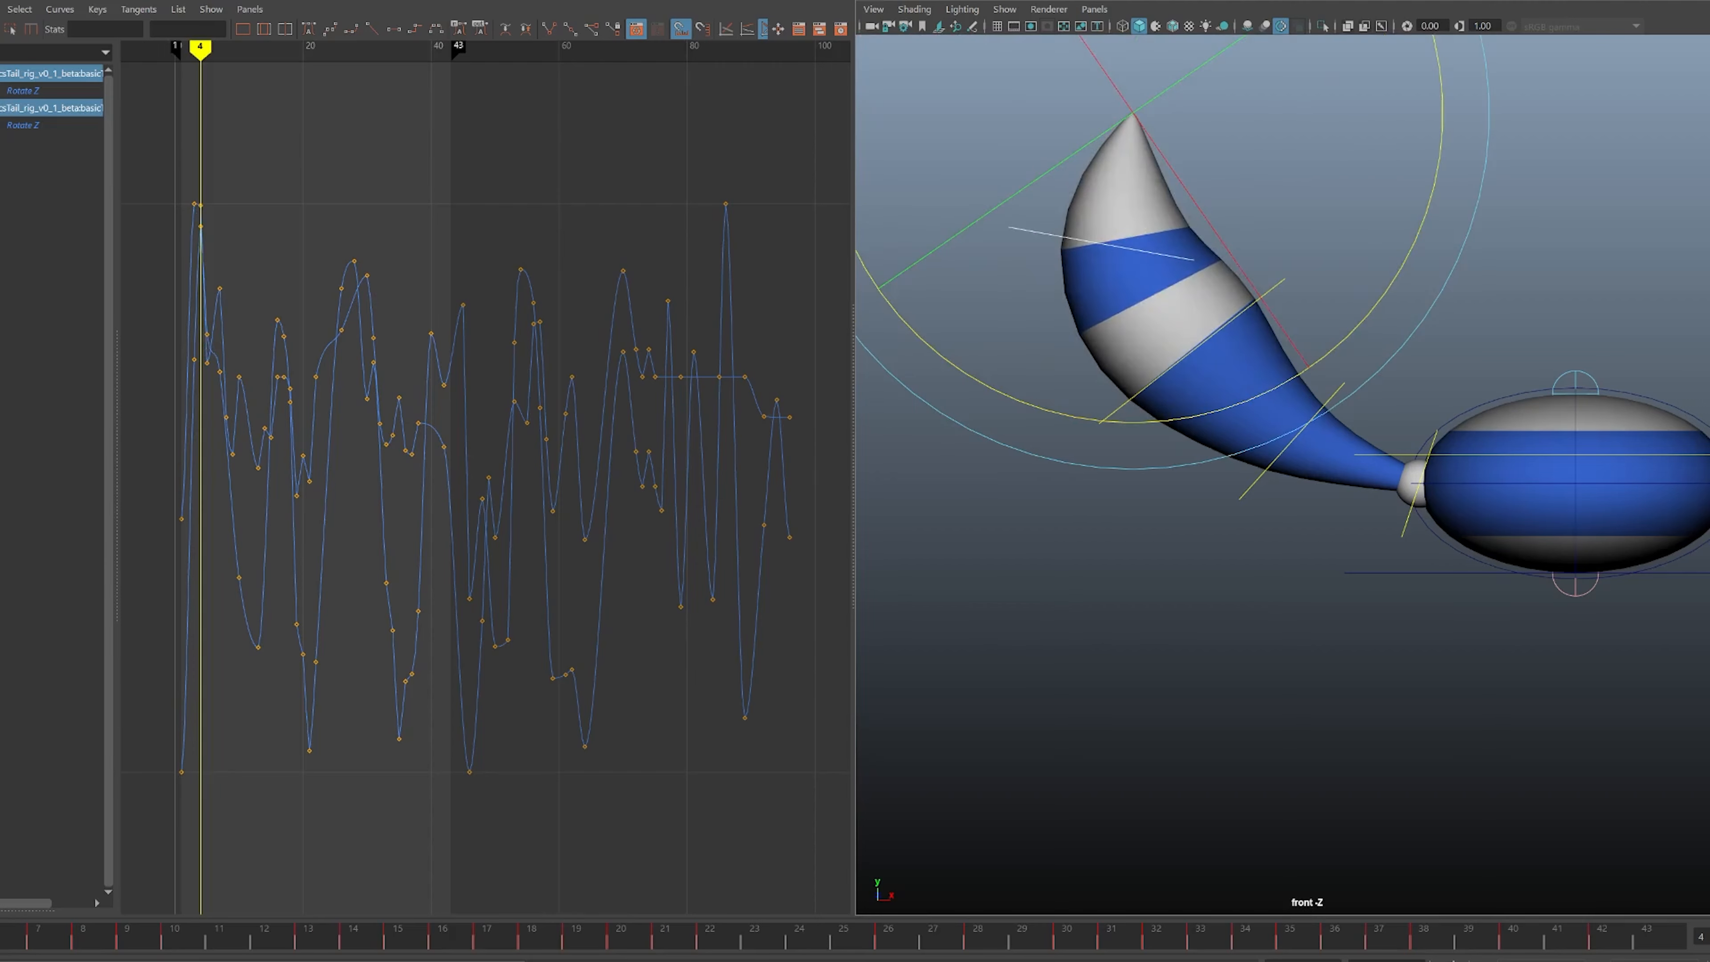
# - Step back and forth through frames 3 to 6 to examine how the tail flows through the frame 4 pose
pyautogui.press(',')
pyautogui.press('.')
pyautogui.press(',')
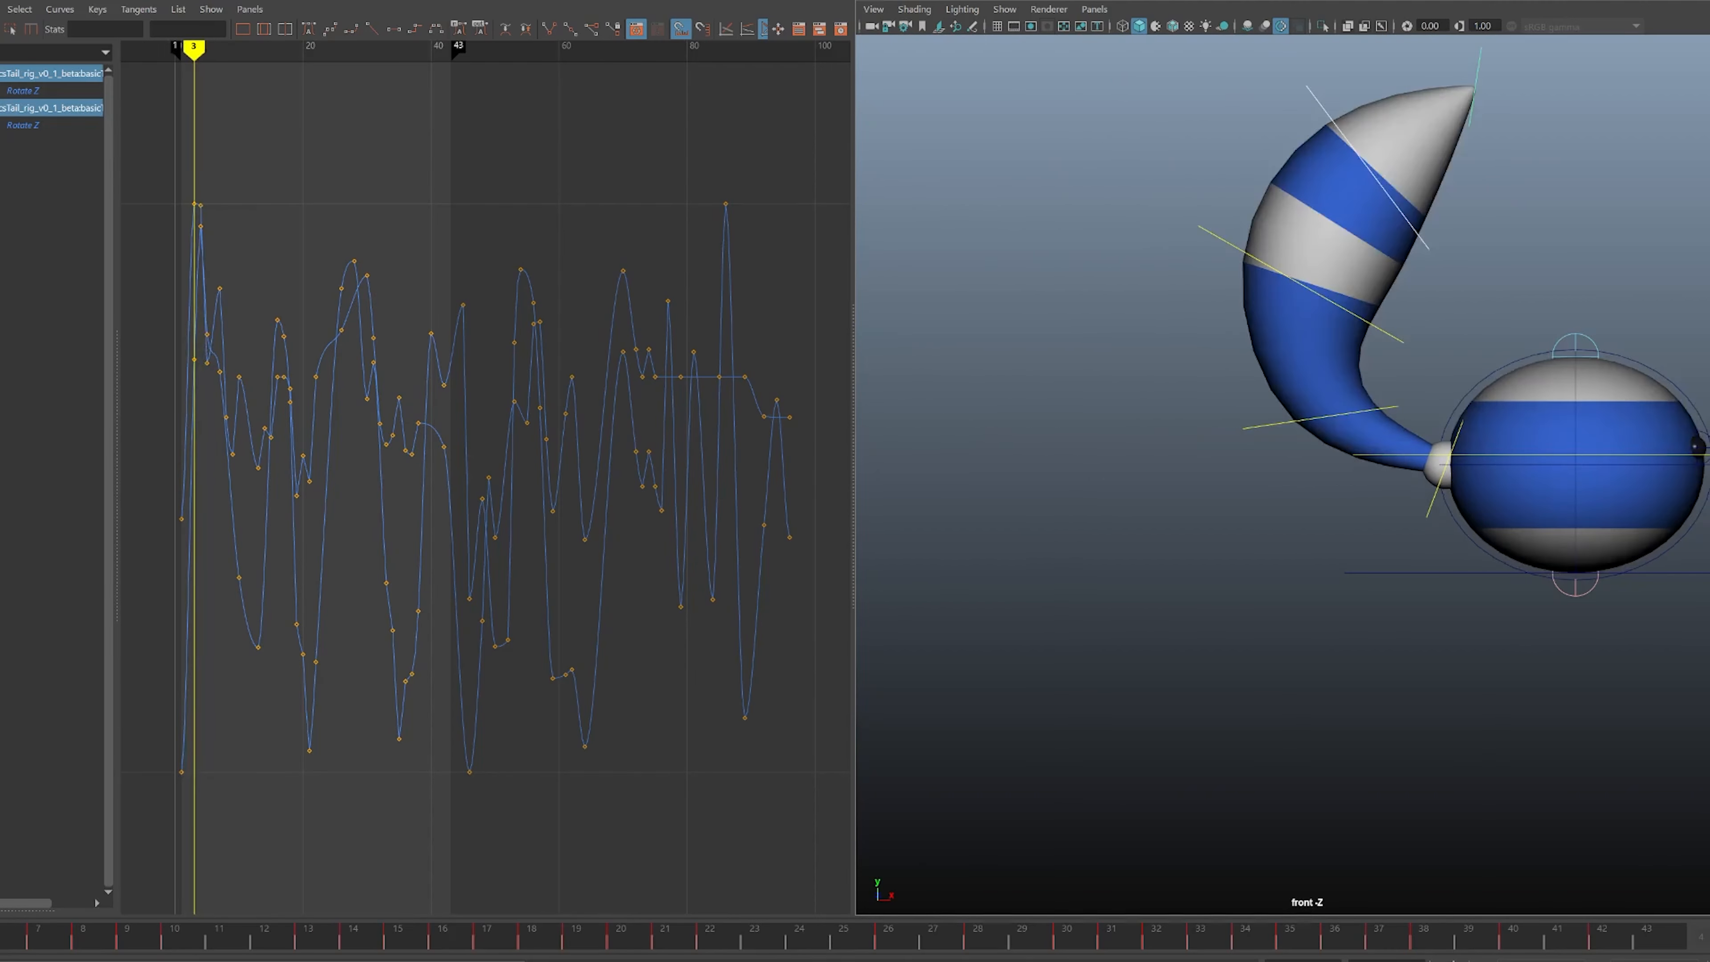
pyautogui.press('.')
pyautogui.press(',')
pyautogui.press('.')
pyautogui.press('.')
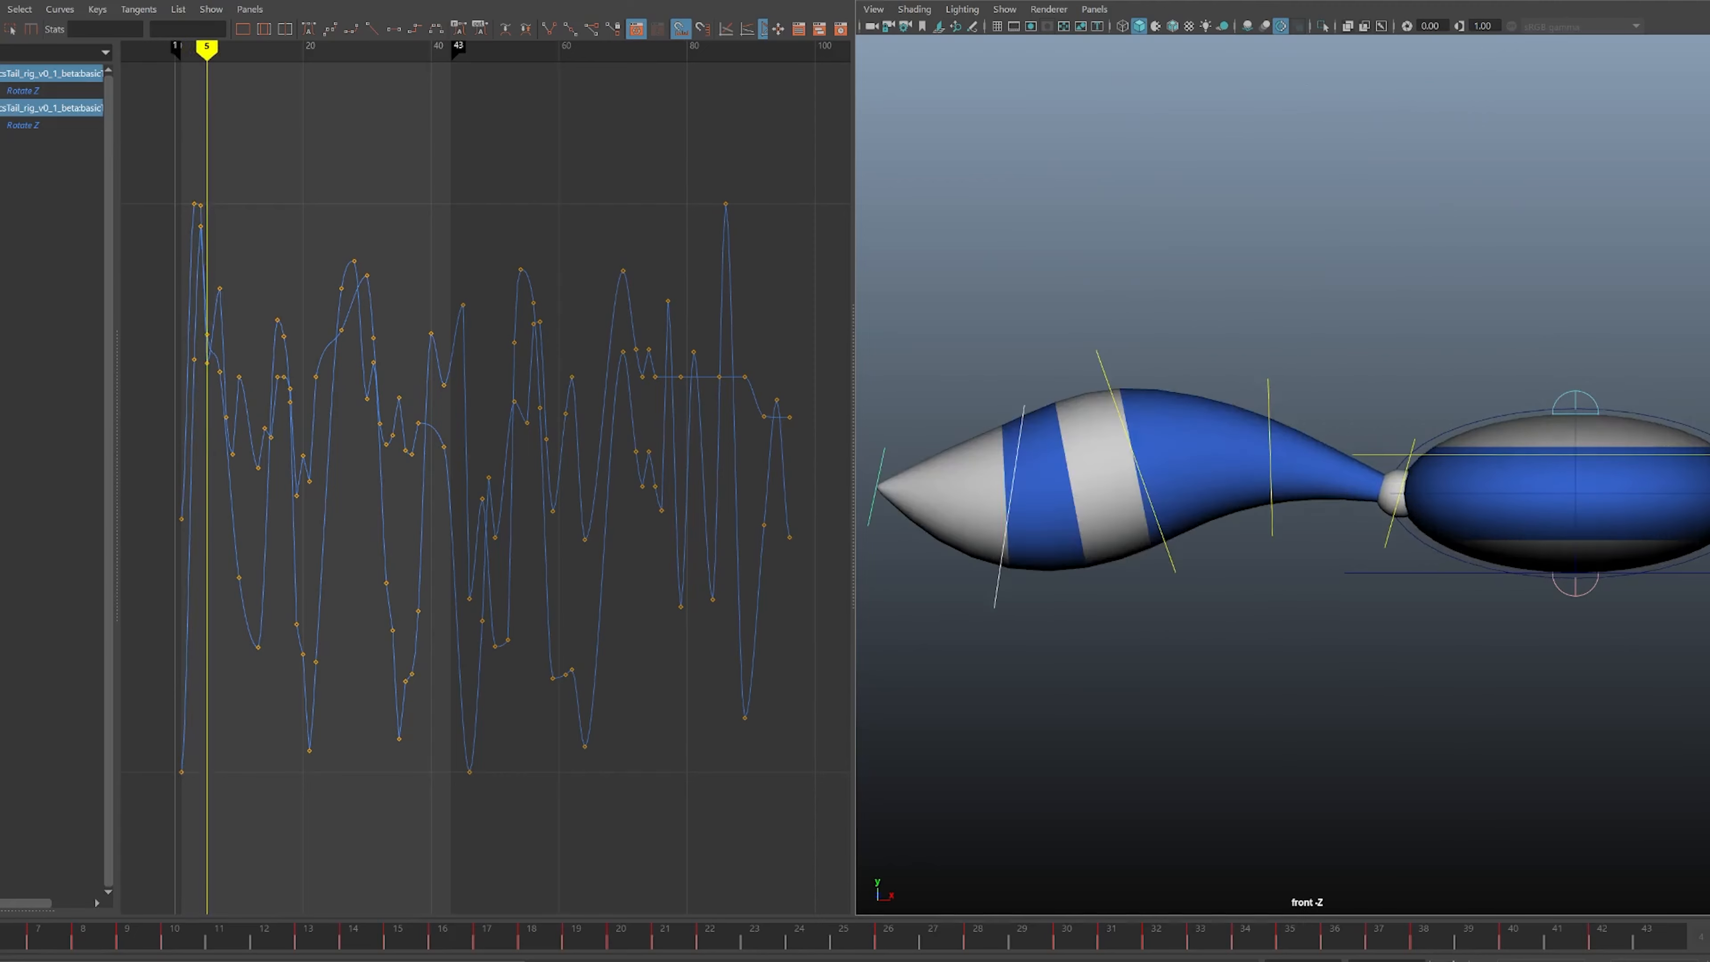
pyautogui.press('.')
pyautogui.press(',')
pyautogui.press(',')
pyautogui.press('.')
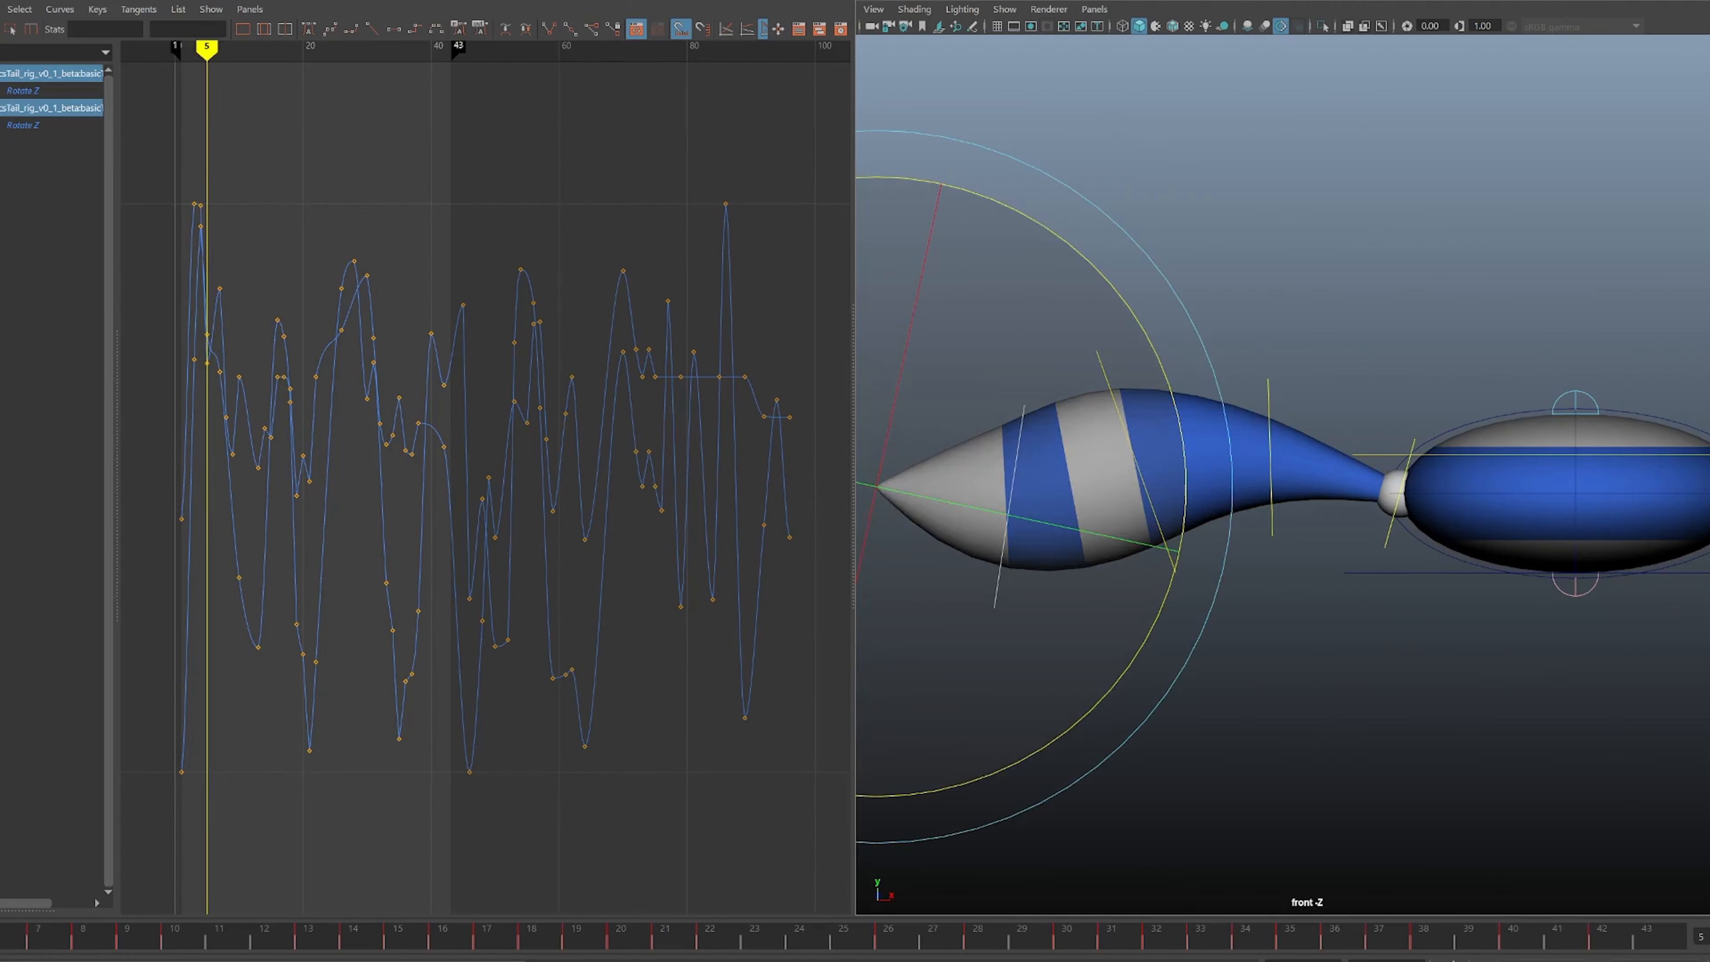
# - Select all five tail controls and delete their Rotate Z keys from frames 6 through 8
pyautogui.keyDown('alt'); pyautogui.moveTo(1280, 485); pyautogui.dragTo(1279, 450, button='middle'); pyautogui.keyUp('alt')
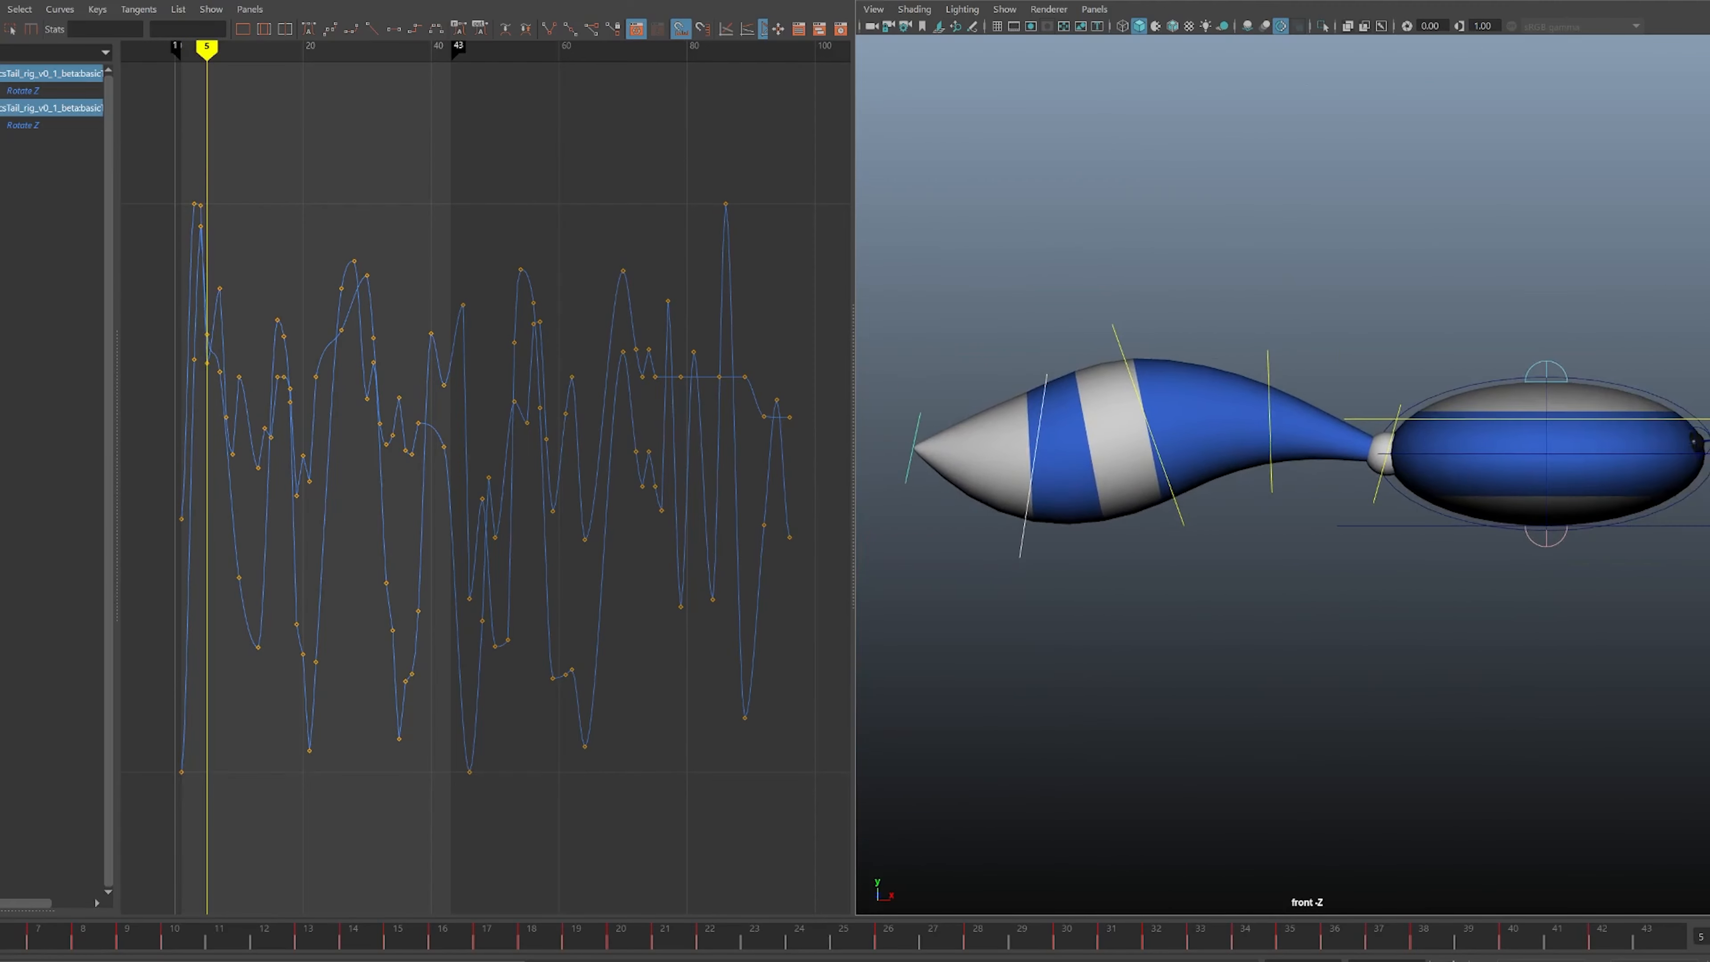
pyautogui.keyDown('shift'); pyautogui.moveTo(1235, 340); pyautogui.dragTo(1279, 357); pyautogui.keyUp('shift')
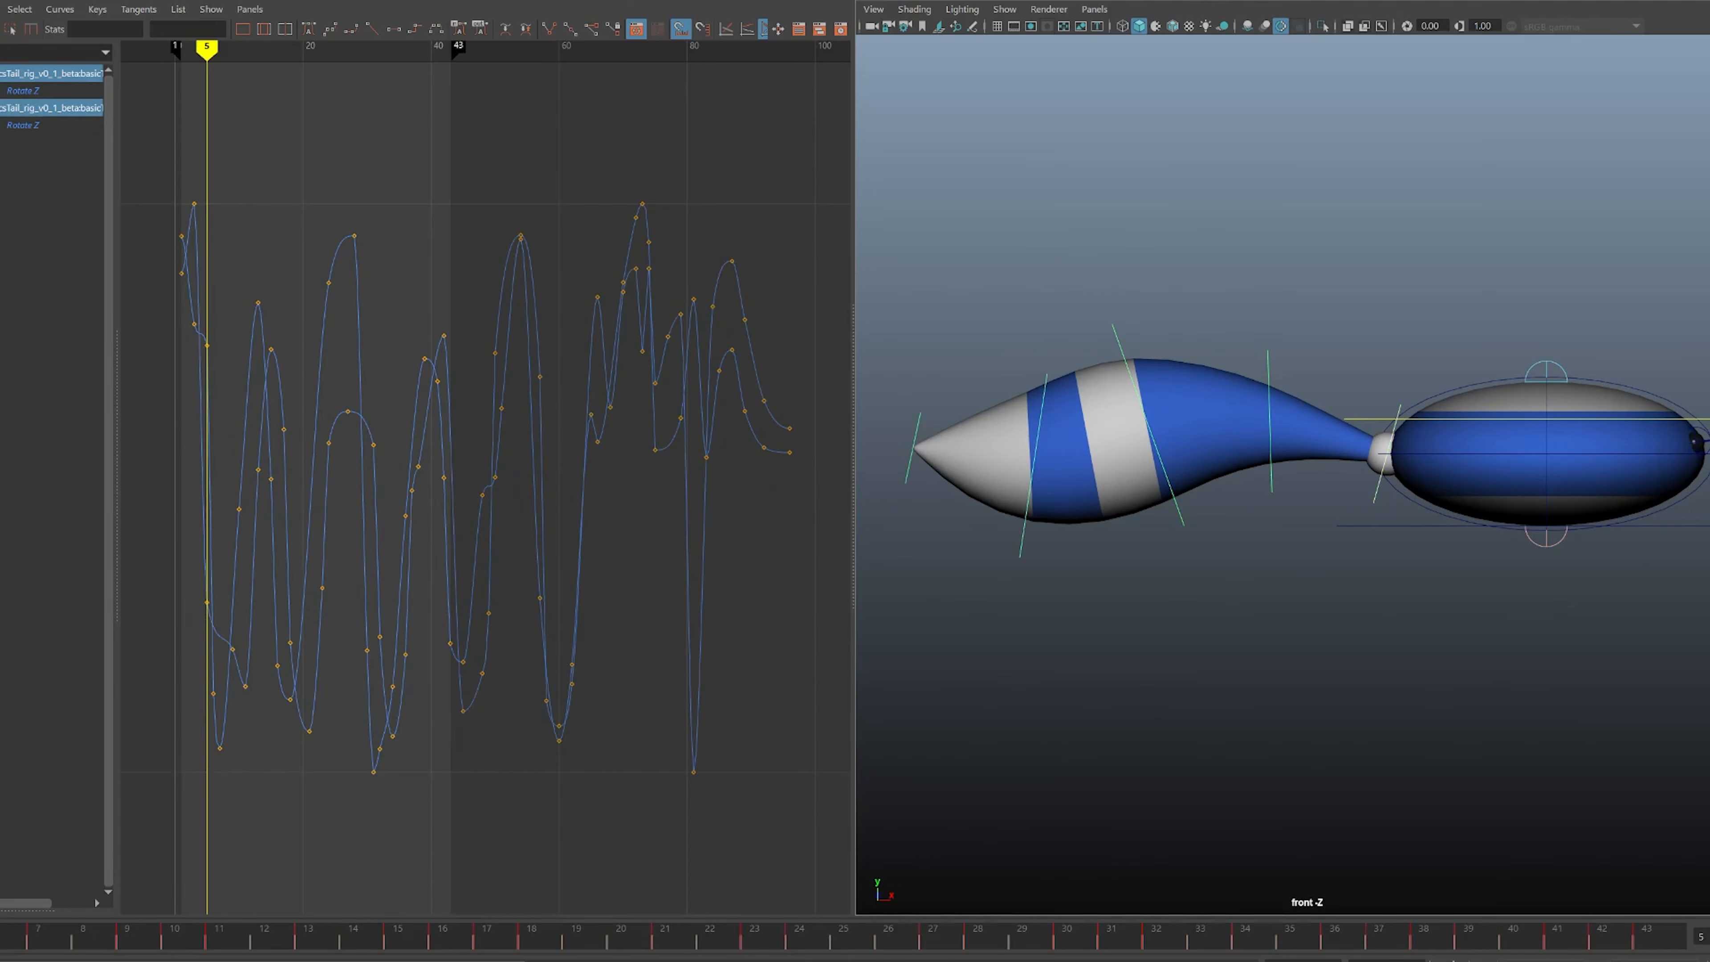
pyautogui.keyDown('shift'); pyautogui.moveTo(1006, 458); pyautogui.dragTo(867, 553); pyautogui.keyUp('shift')
pyautogui.keyDown('alt'); pyautogui.moveTo(875, 554); pyautogui.dragTo(815, 556, button='middle'); pyautogui.keyUp('alt')
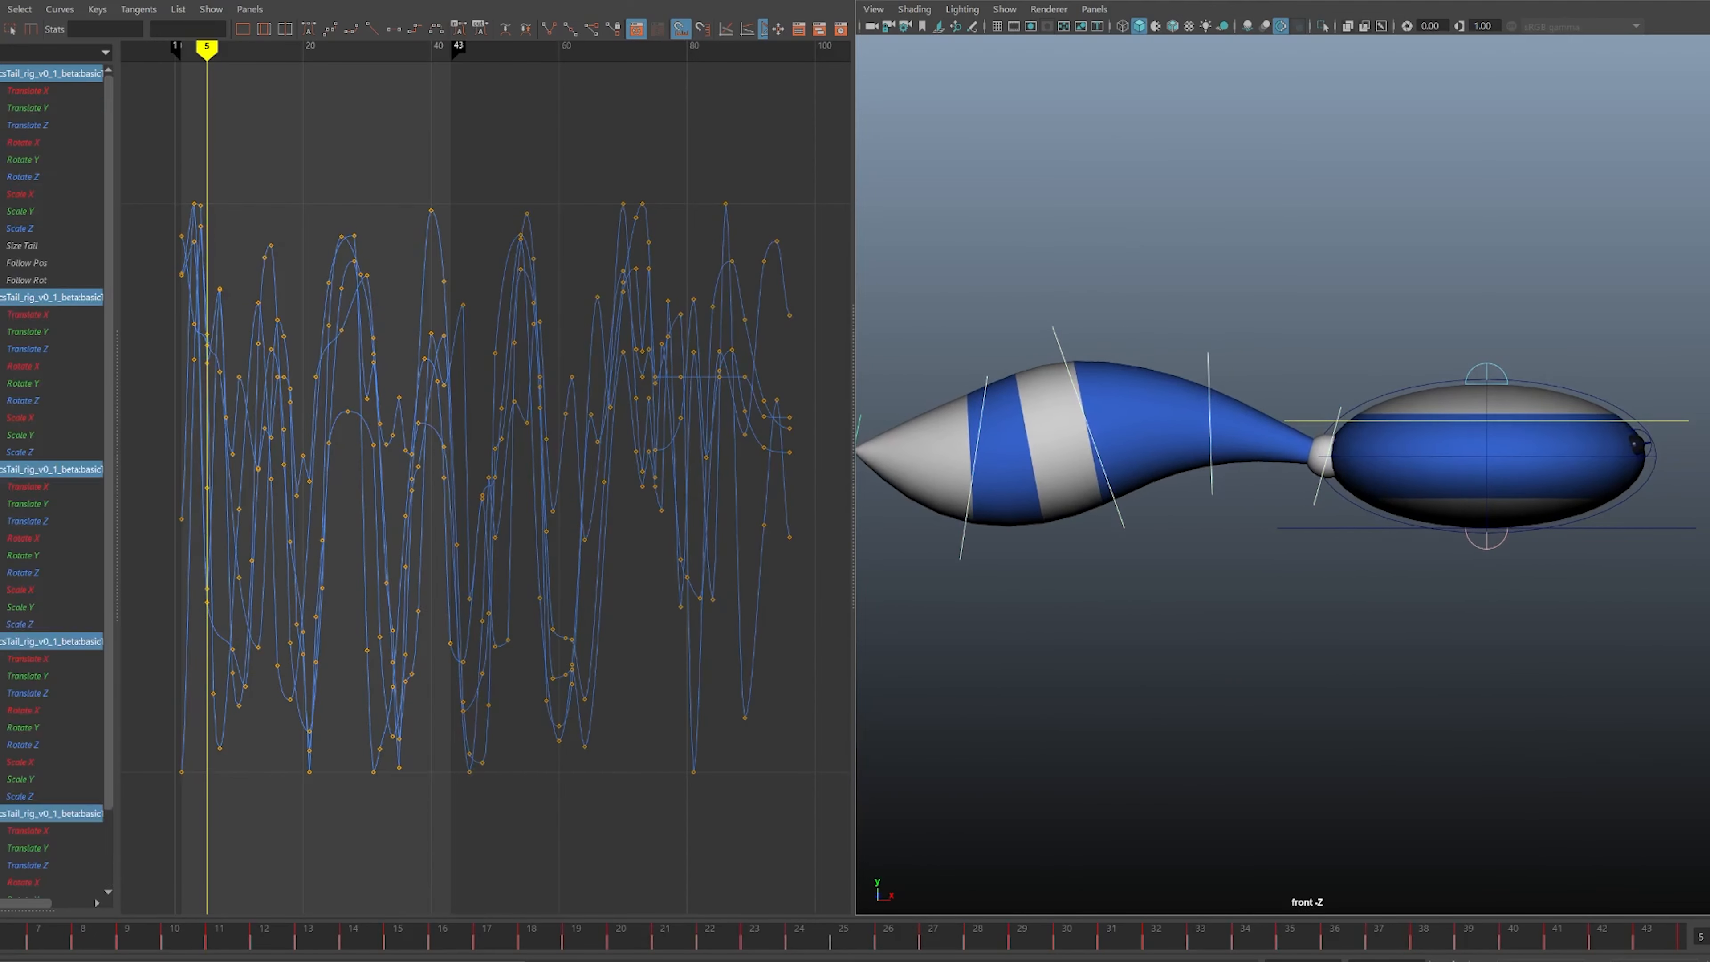
pyautogui.press('e')
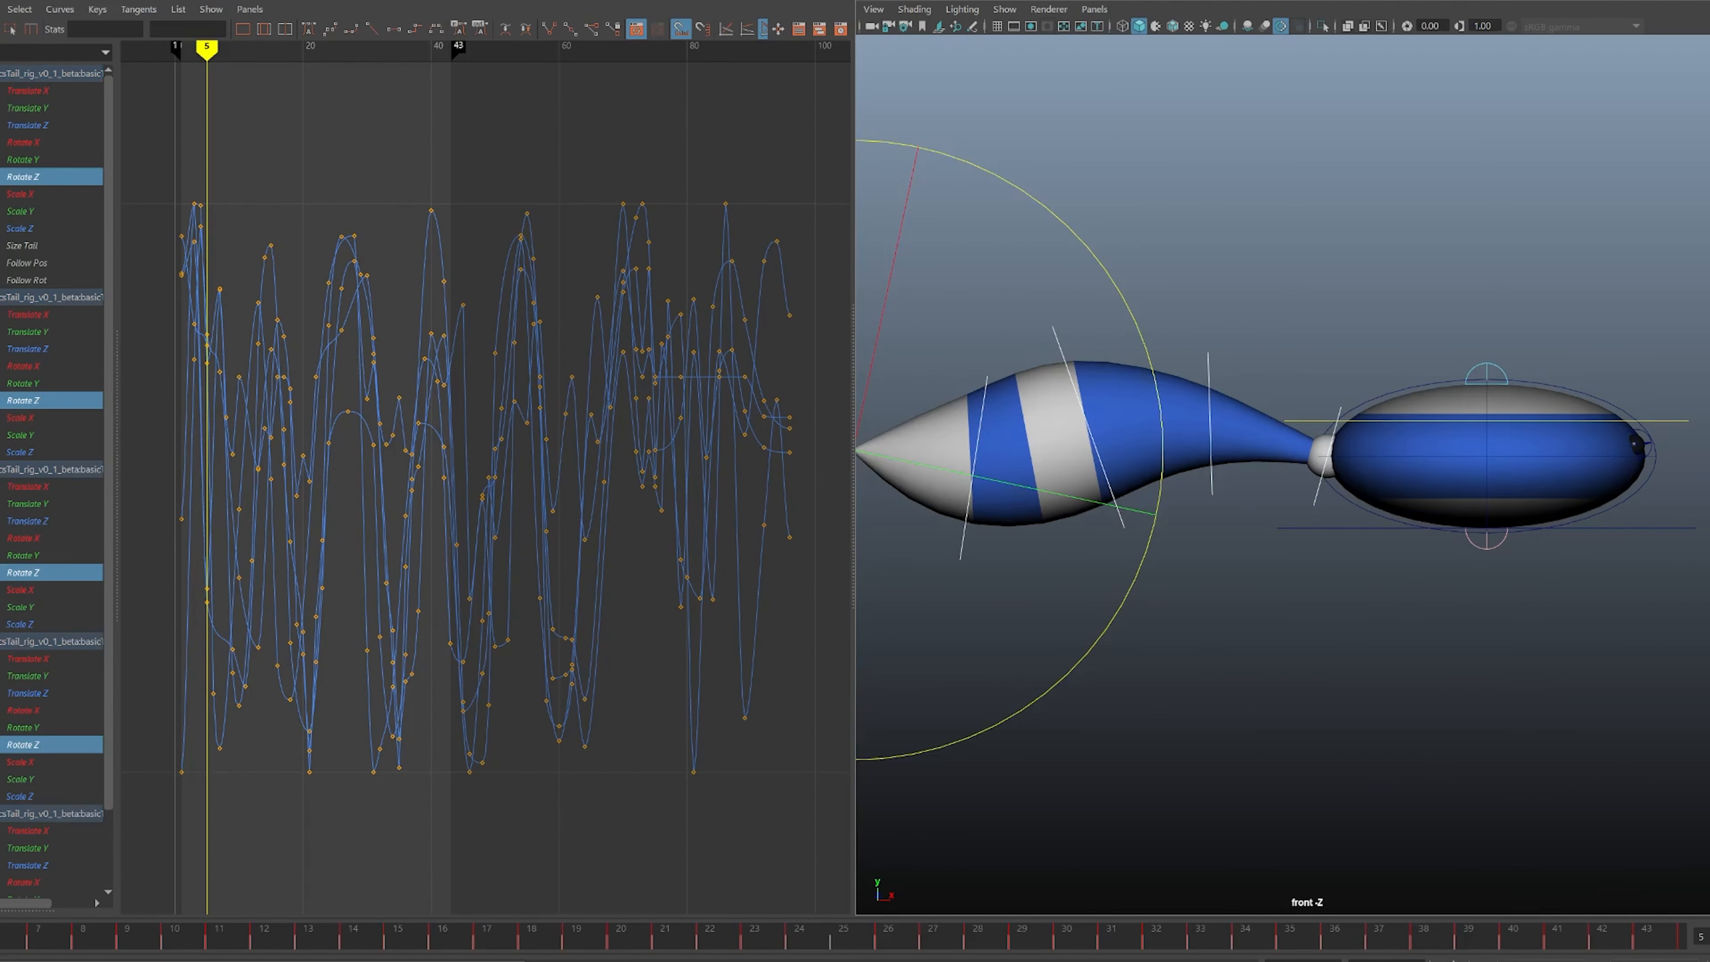
pyautogui.keyDown('alt'); pyautogui.moveTo(943, 539); pyautogui.dragTo(987, 515, button='middle'); pyautogui.keyUp('alt')
pyautogui.keyDown('alt'); pyautogui.moveTo(323, 485); pyautogui.dragTo(628, 491, button='middle'); pyautogui.keyUp('alt')
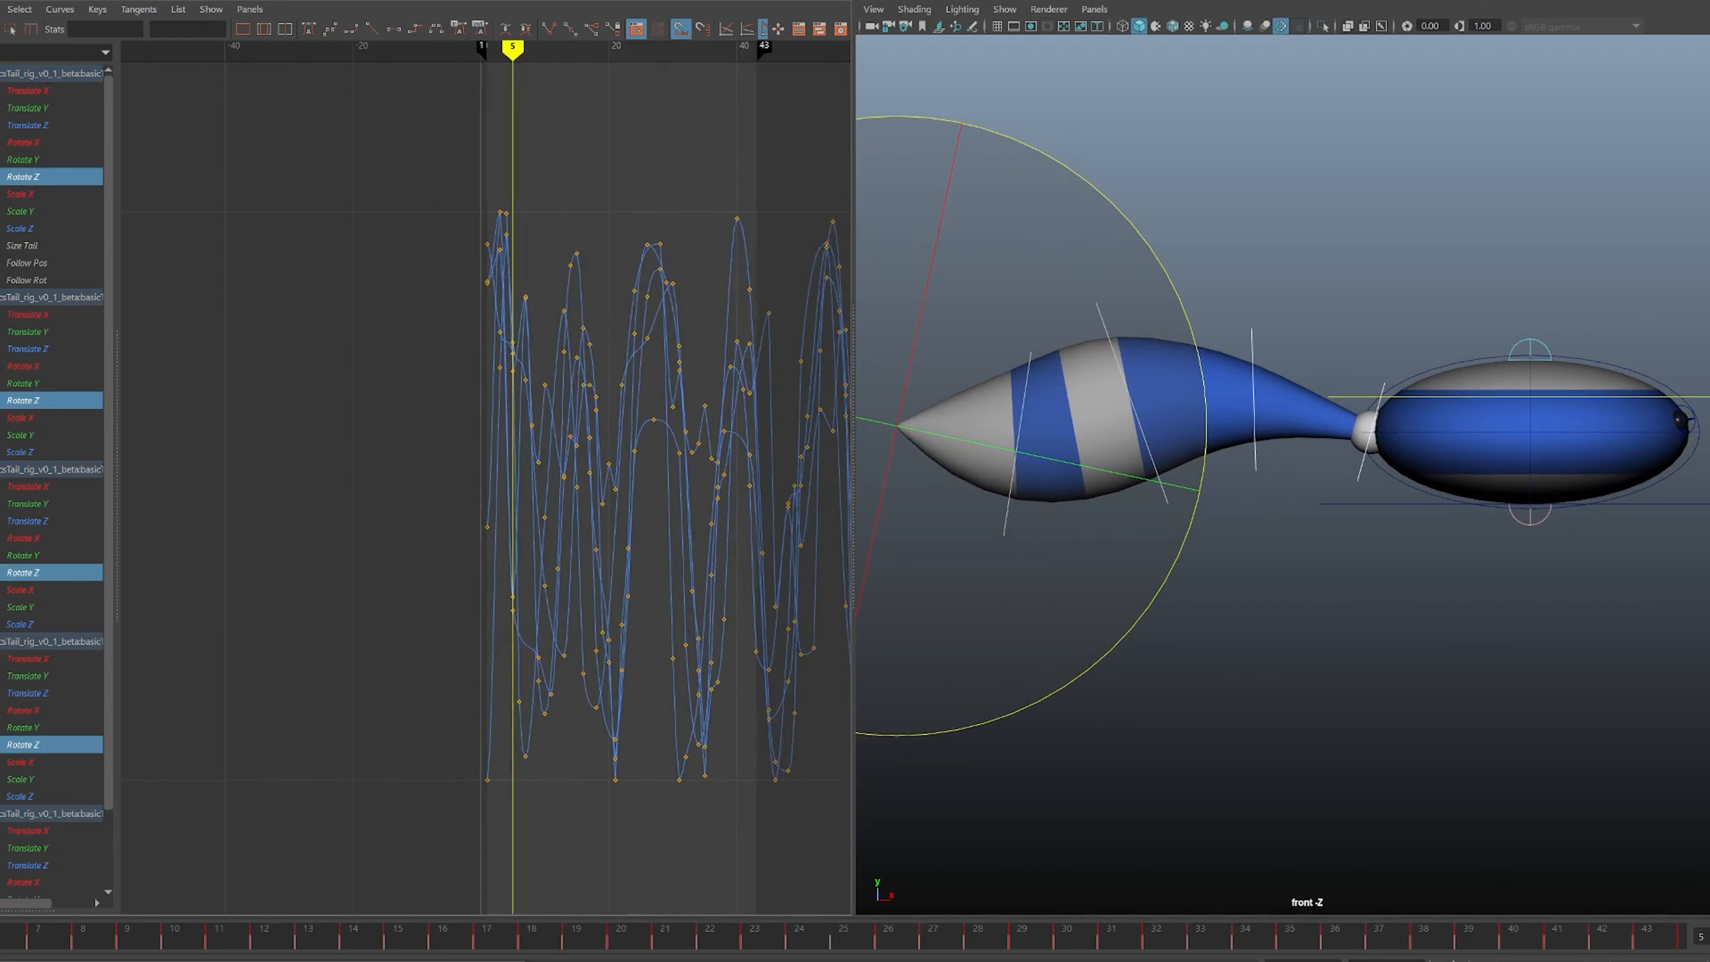
pyautogui.keyDown('alt'); pyautogui.keyDown('shift'); pyautogui.moveTo(539, 485); pyautogui.dragTo(700, 512, button='right'); pyautogui.keyUp('shift'); pyautogui.keyUp('alt')
pyautogui.keyDown('alt'); pyautogui.moveTo(702, 513); pyautogui.dragTo(470, 512, button='middle'); pyautogui.keyUp('alt')
pyautogui.keyDown('alt'); pyautogui.keyDown('shift'); pyautogui.moveTo(469, 513); pyautogui.dragTo(592, 512, button='right'); pyautogui.keyUp('shift'); pyautogui.keyUp('alt')
pyautogui.keyDown('alt'); pyautogui.keyDown('shift'); pyautogui.moveTo(592, 512); pyautogui.dragTo(444, 506, button='middle'); pyautogui.keyUp('shift'); pyautogui.keyUp('alt')
pyautogui.press('.')
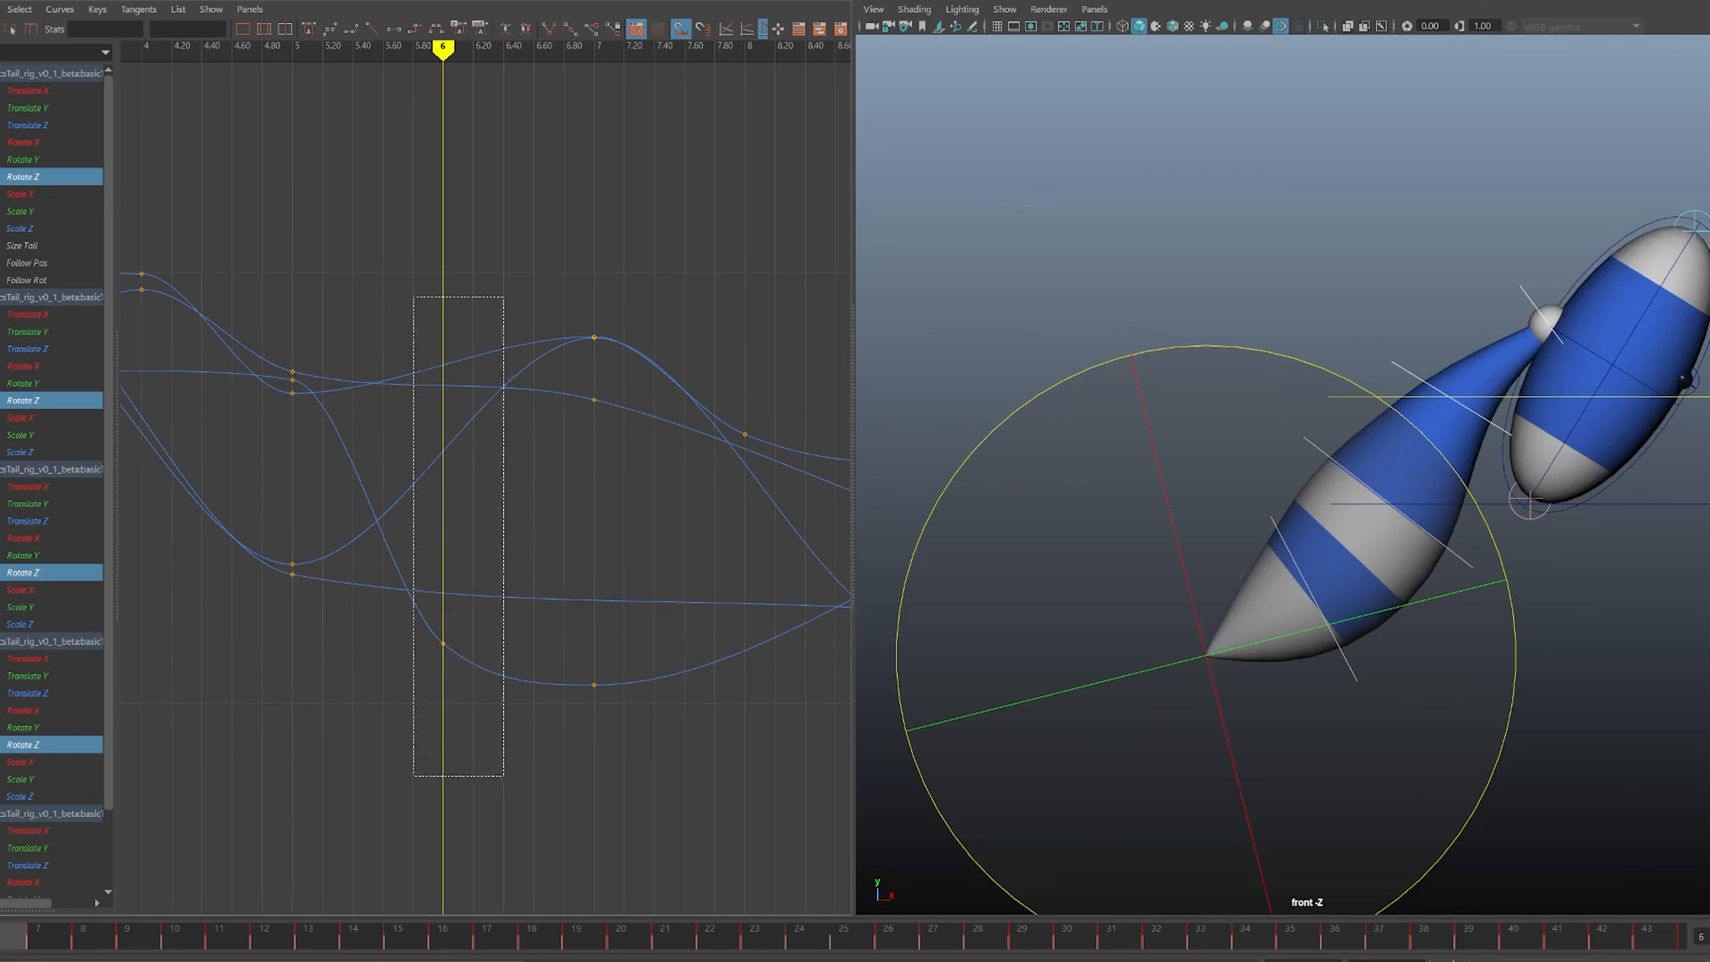
pyautogui.moveTo(504, 776); pyautogui.dragTo(504, 777)
pyautogui.press('Delete')
pyautogui.press('Delete')
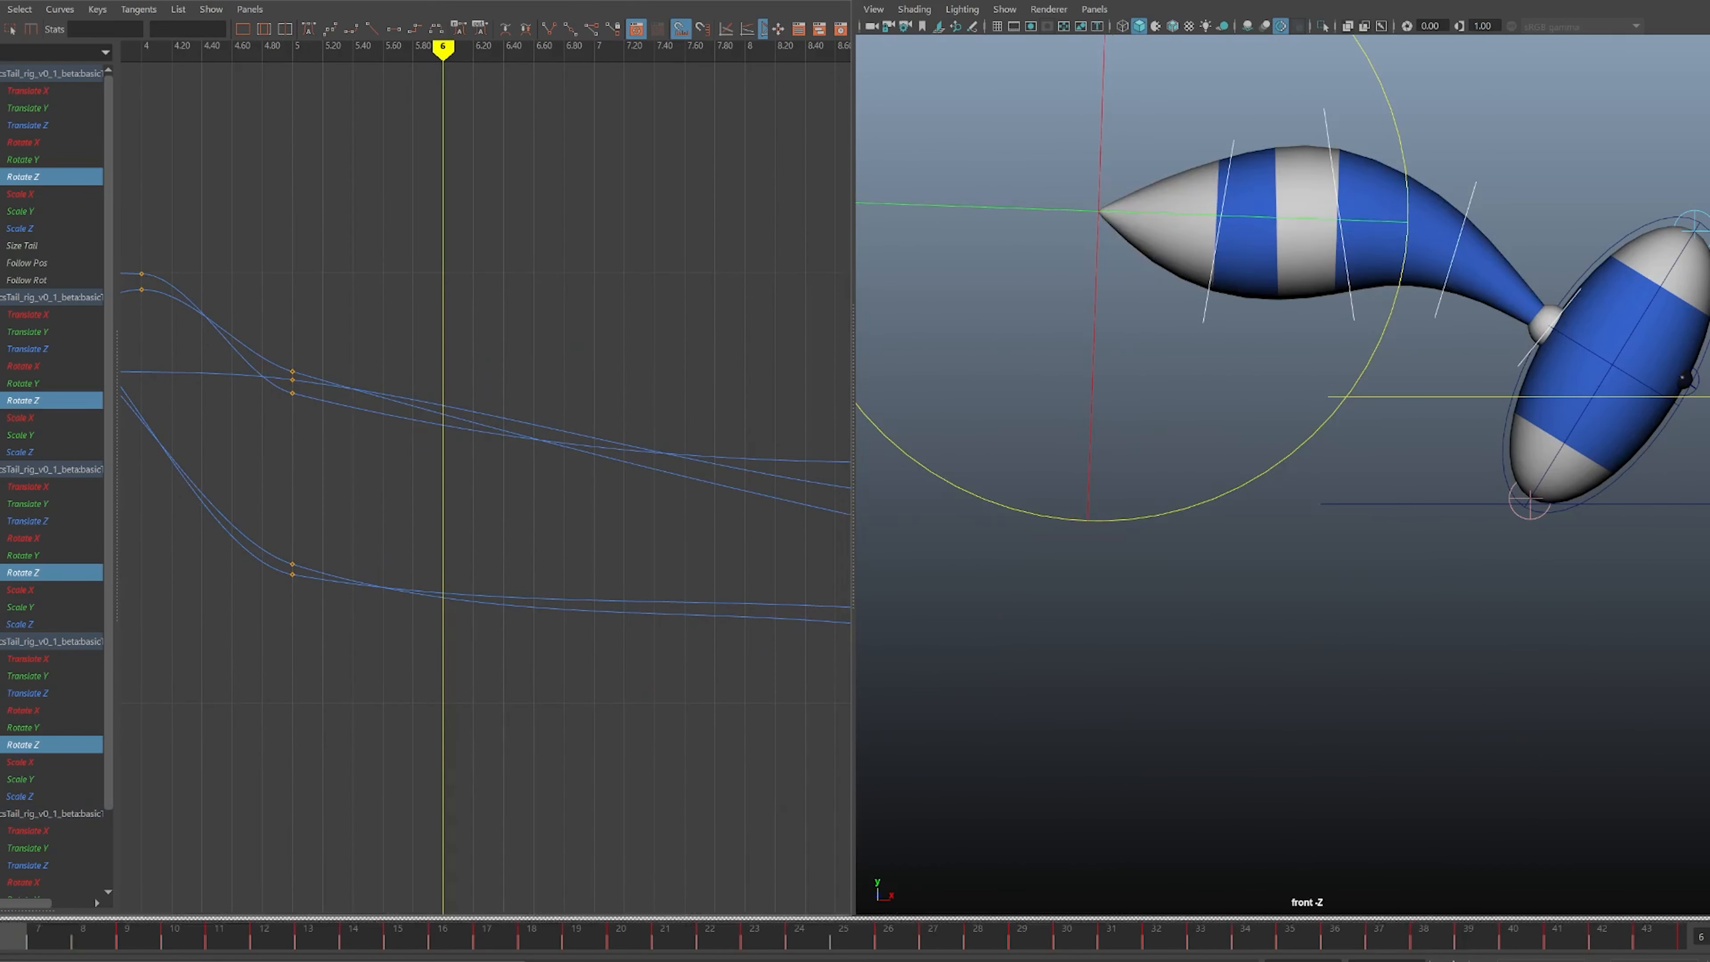
# - Step back and forth through frames 5, 6 and 7 to examine the tail's interpolated motion without the deleted keys
pyautogui.press(',')
pyautogui.press('.')
pyautogui.press('.')
pyautogui.press(',')
pyautogui.hotkey('alt', '.')
pyautogui.keyDown('alt'); pyautogui.moveTo(1279, 539); pyautogui.dragTo(1196, 520, button='middle'); pyautogui.keyUp('alt')
pyautogui.keyDown('alt'); pyautogui.moveTo(1195, 520); pyautogui.dragTo(1145, 521, button='right'); pyautogui.keyUp('alt')
pyautogui.keyDown('alt'); pyautogui.moveTo(1145, 520); pyautogui.dragTo(1123, 518, button='middle'); pyautogui.keyUp('alt')
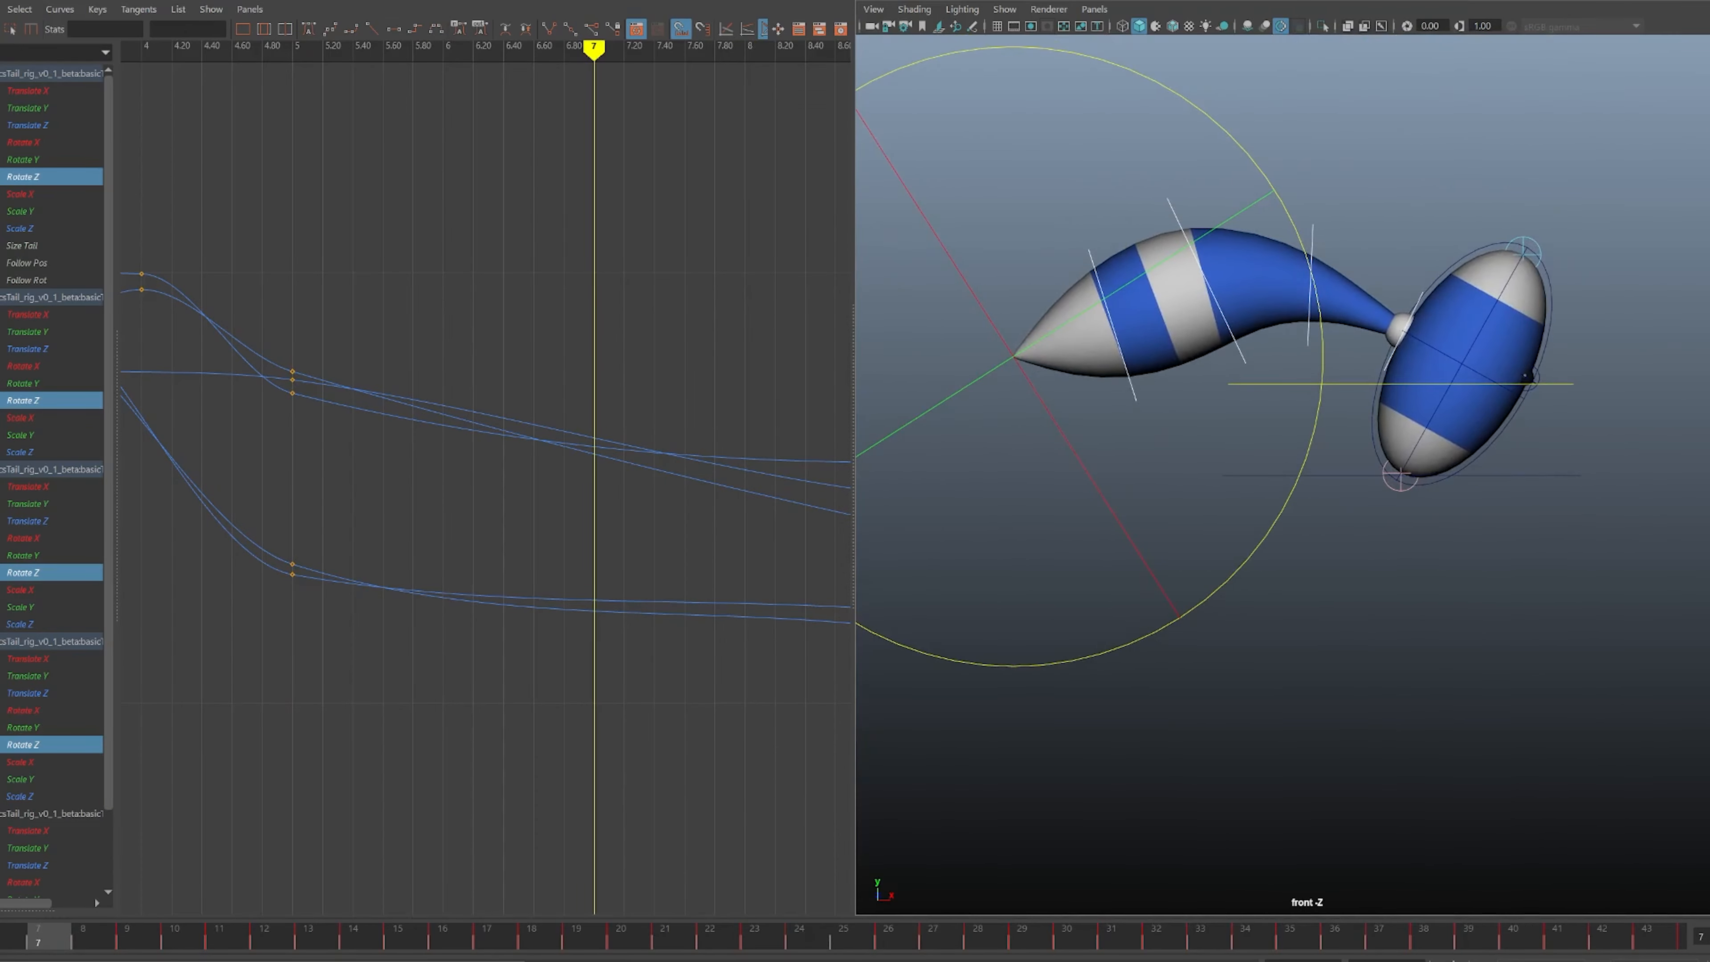
pyautogui.press(',')
pyautogui.press('.')
pyautogui.press(',')
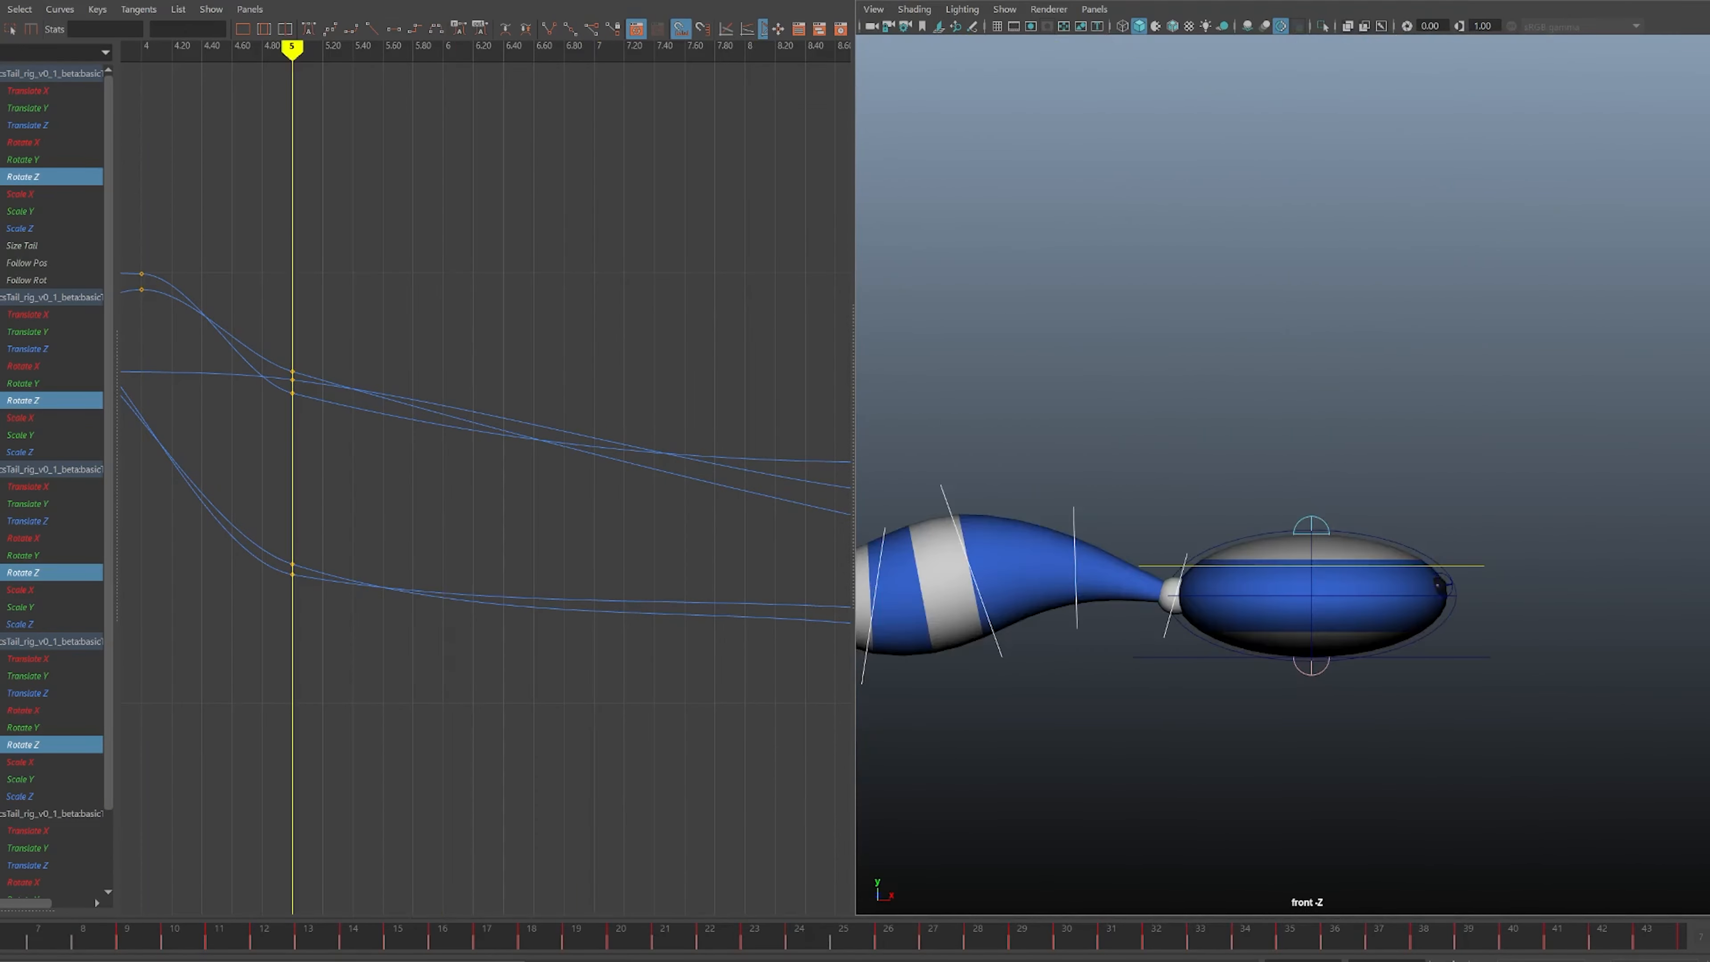
pyautogui.press('.')
pyautogui.press(',')
pyautogui.press('.')
pyautogui.press(',')
pyautogui.press('.')
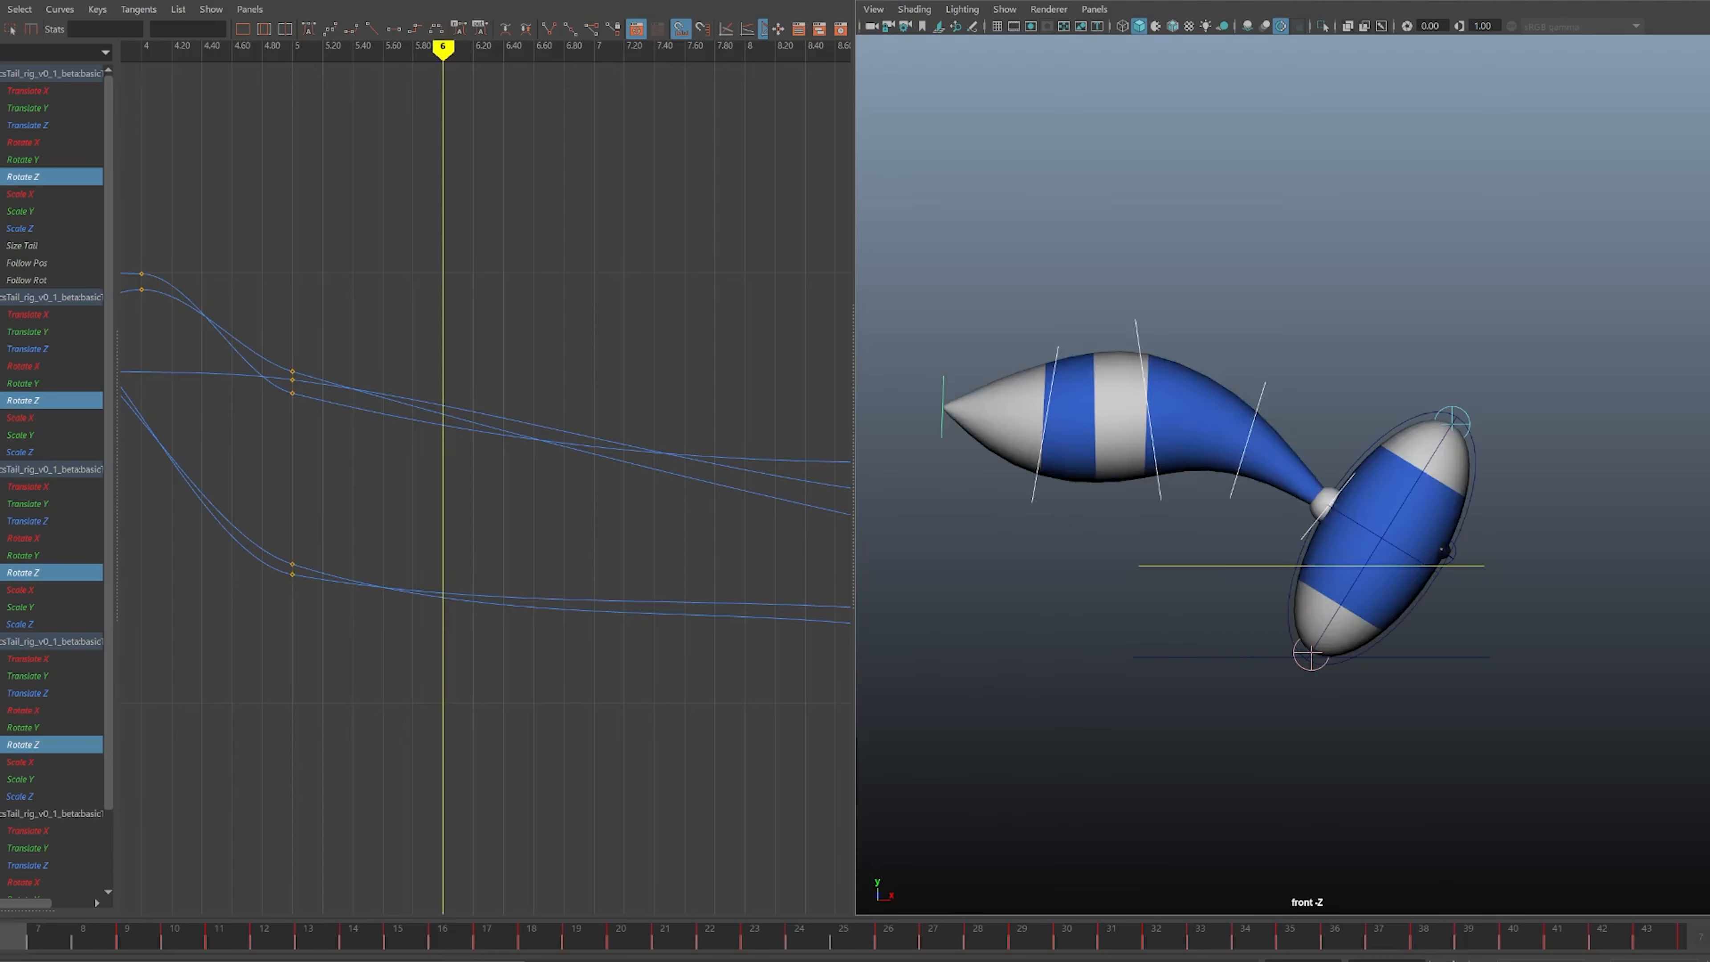
pyautogui.press(',')
pyautogui.press('.')
pyautogui.press('.')
# - Key all the tail controls at frame 7 and reset their rotations to straighten the tail
pyautogui.keyDown('alt'); pyautogui.moveTo(1259, 472); pyautogui.dragTo(1292, 510, button='middle'); pyautogui.keyUp('alt')
pyautogui.press('s')
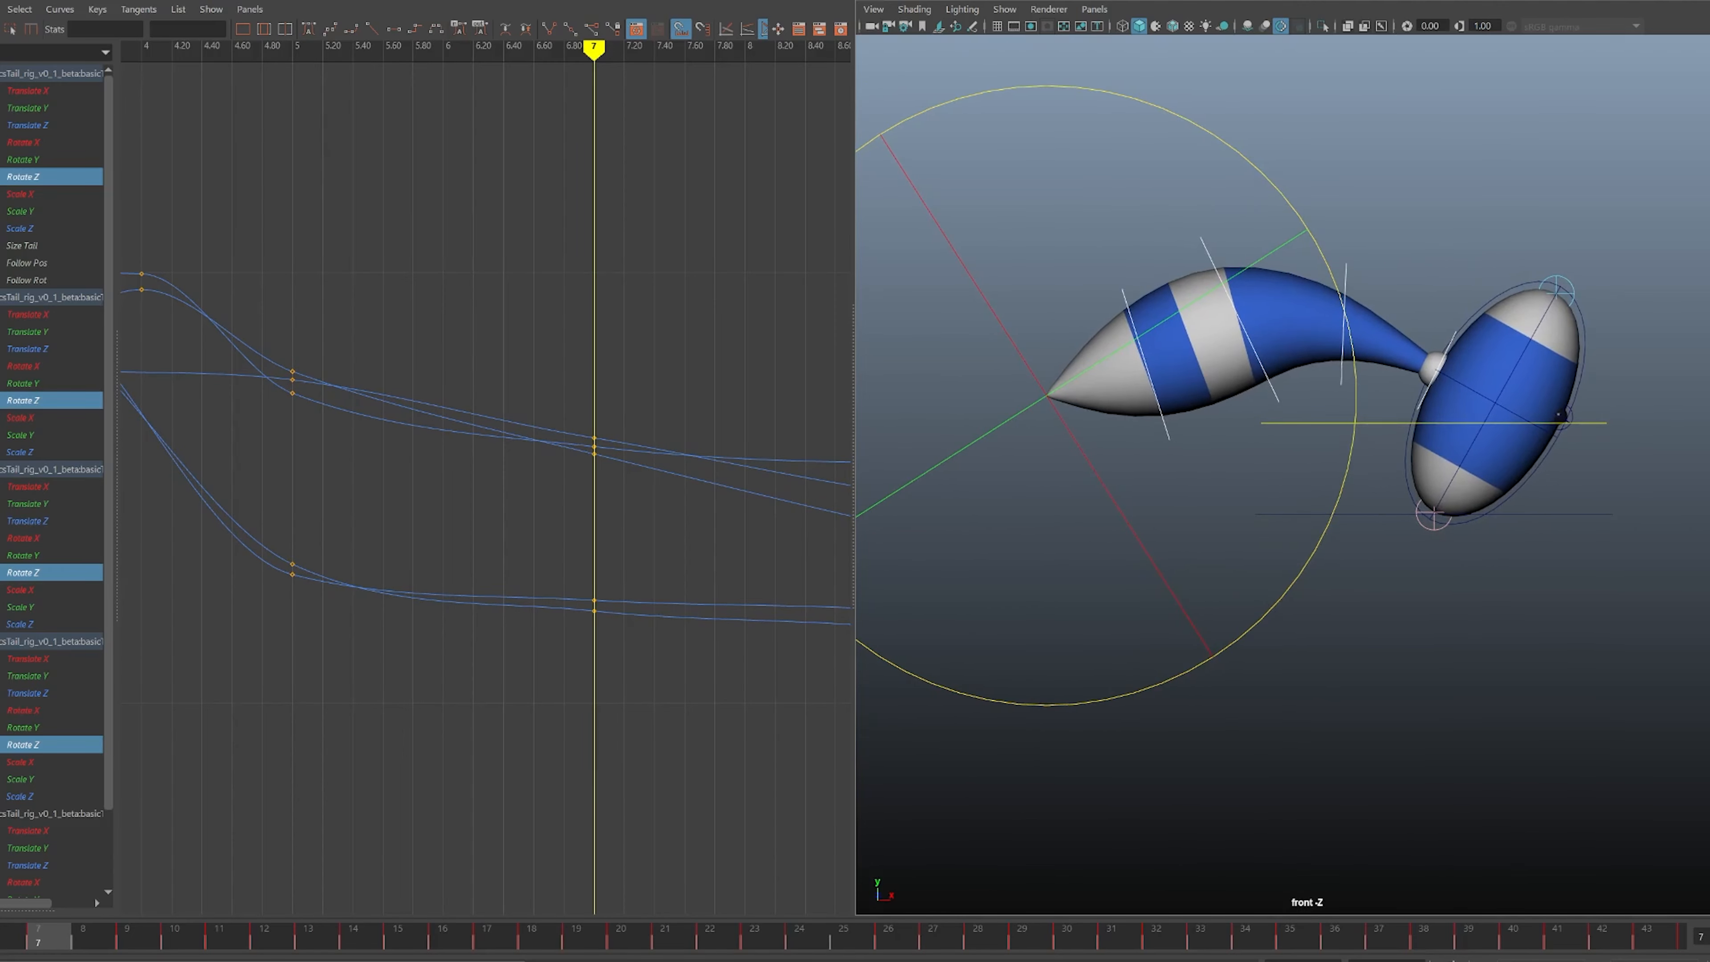
pyautogui.press('0')
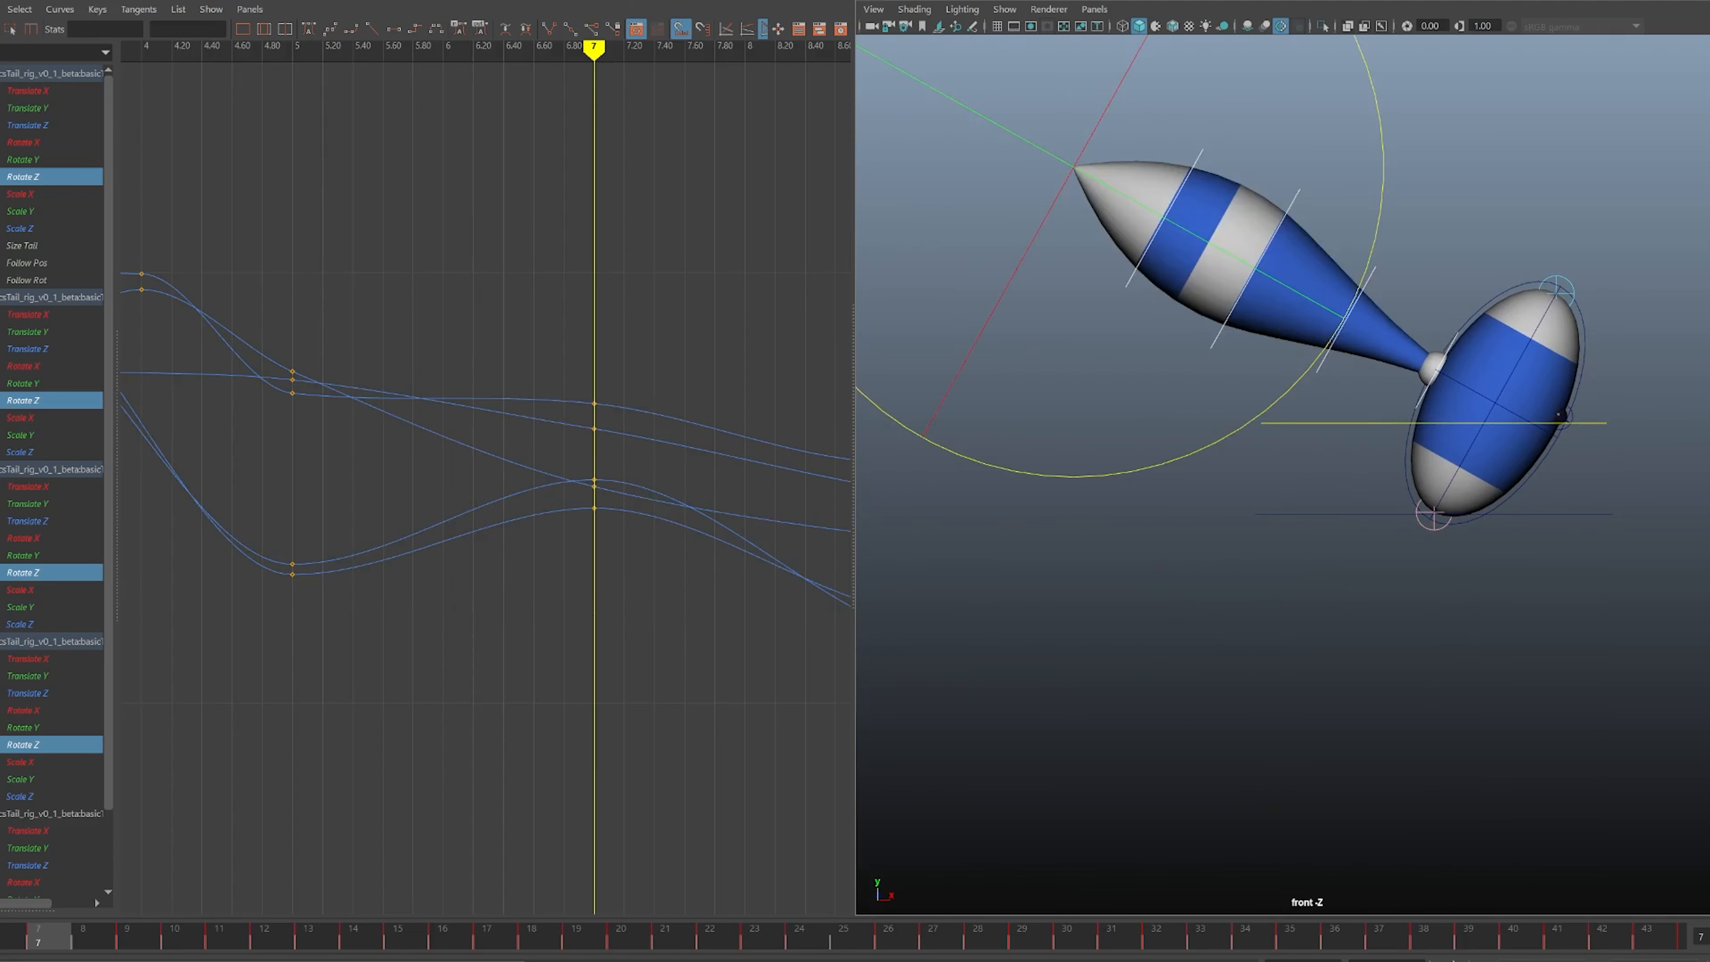
pyautogui.click(1380, 191)
pyautogui.hotkey('ctrl', 'z')
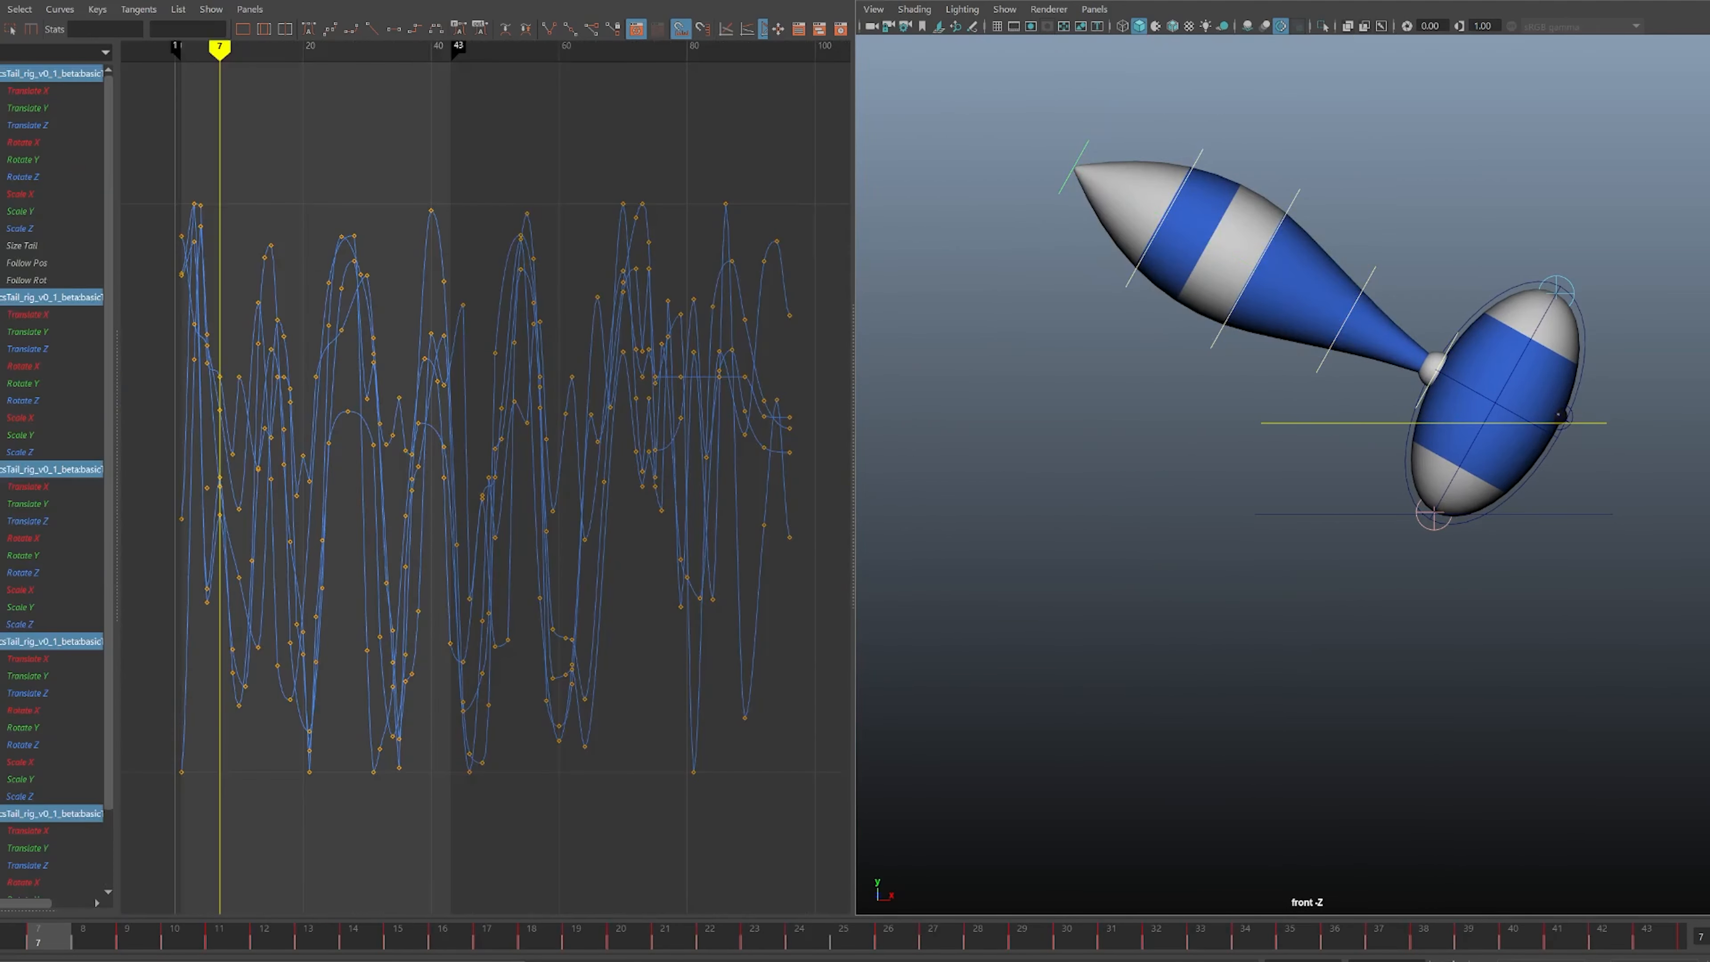
# - Rotate all the tail controls together counterclockwise at frame 7 so the whole tail curls downward
pyautogui.press('e')
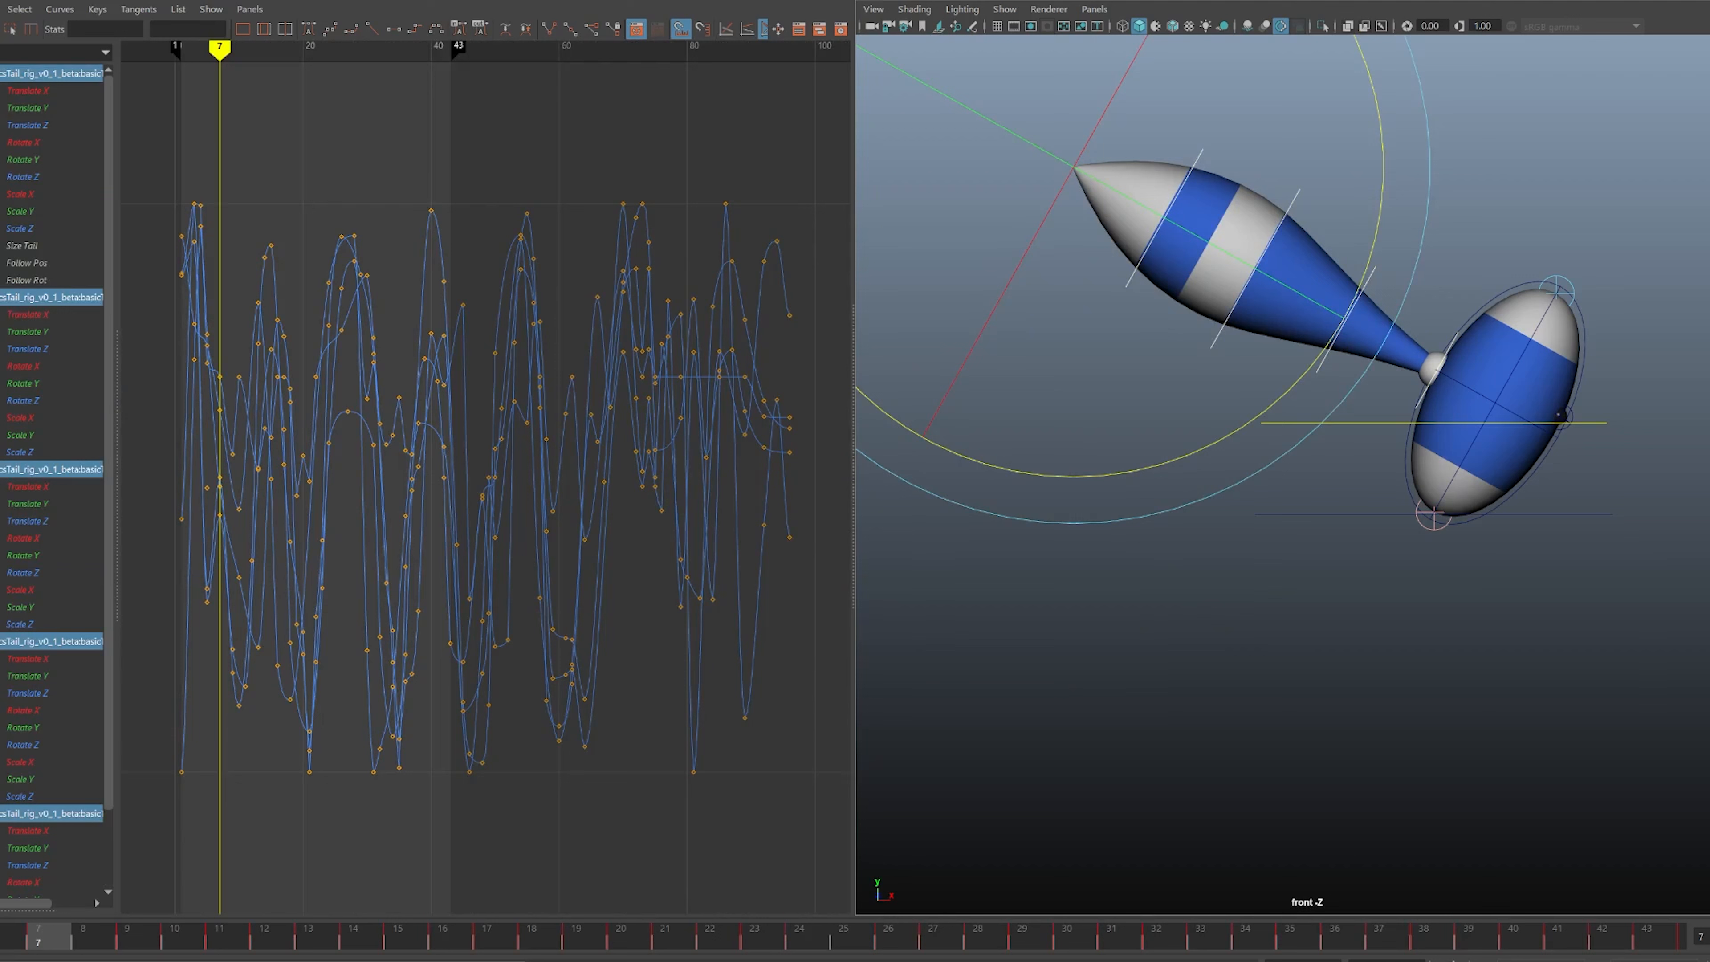
pyautogui.moveTo(1381, 165); pyautogui.dragTo(1371, 88)
pyautogui.click(1371, 88)
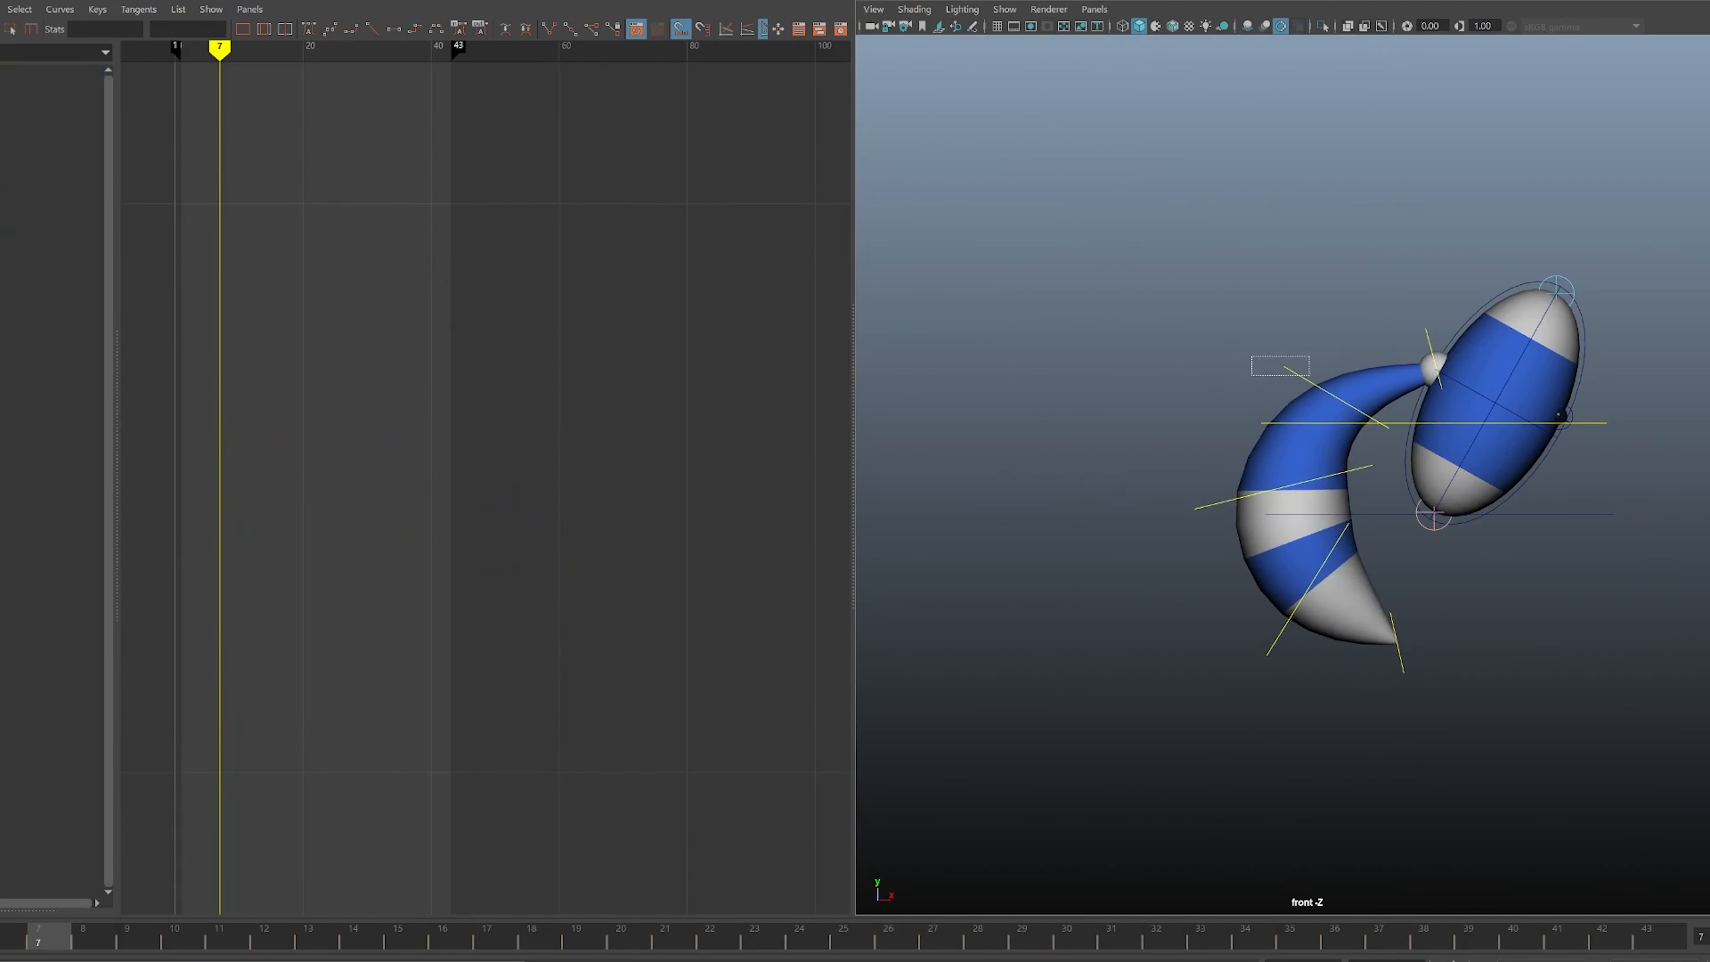
# - Select the outer three tail controls and rotate them clockwise at frame 7 to bend the tail's end back outward
pyautogui.moveTo(1310, 375); pyautogui.dragTo(1313, 377)
pyautogui.press('q')
pyautogui.click(1214, 505)
pyautogui.keyDown('shift'); pyautogui.moveTo(1242, 618); pyautogui.dragTo(1467, 719); pyautogui.keyUp('shift')
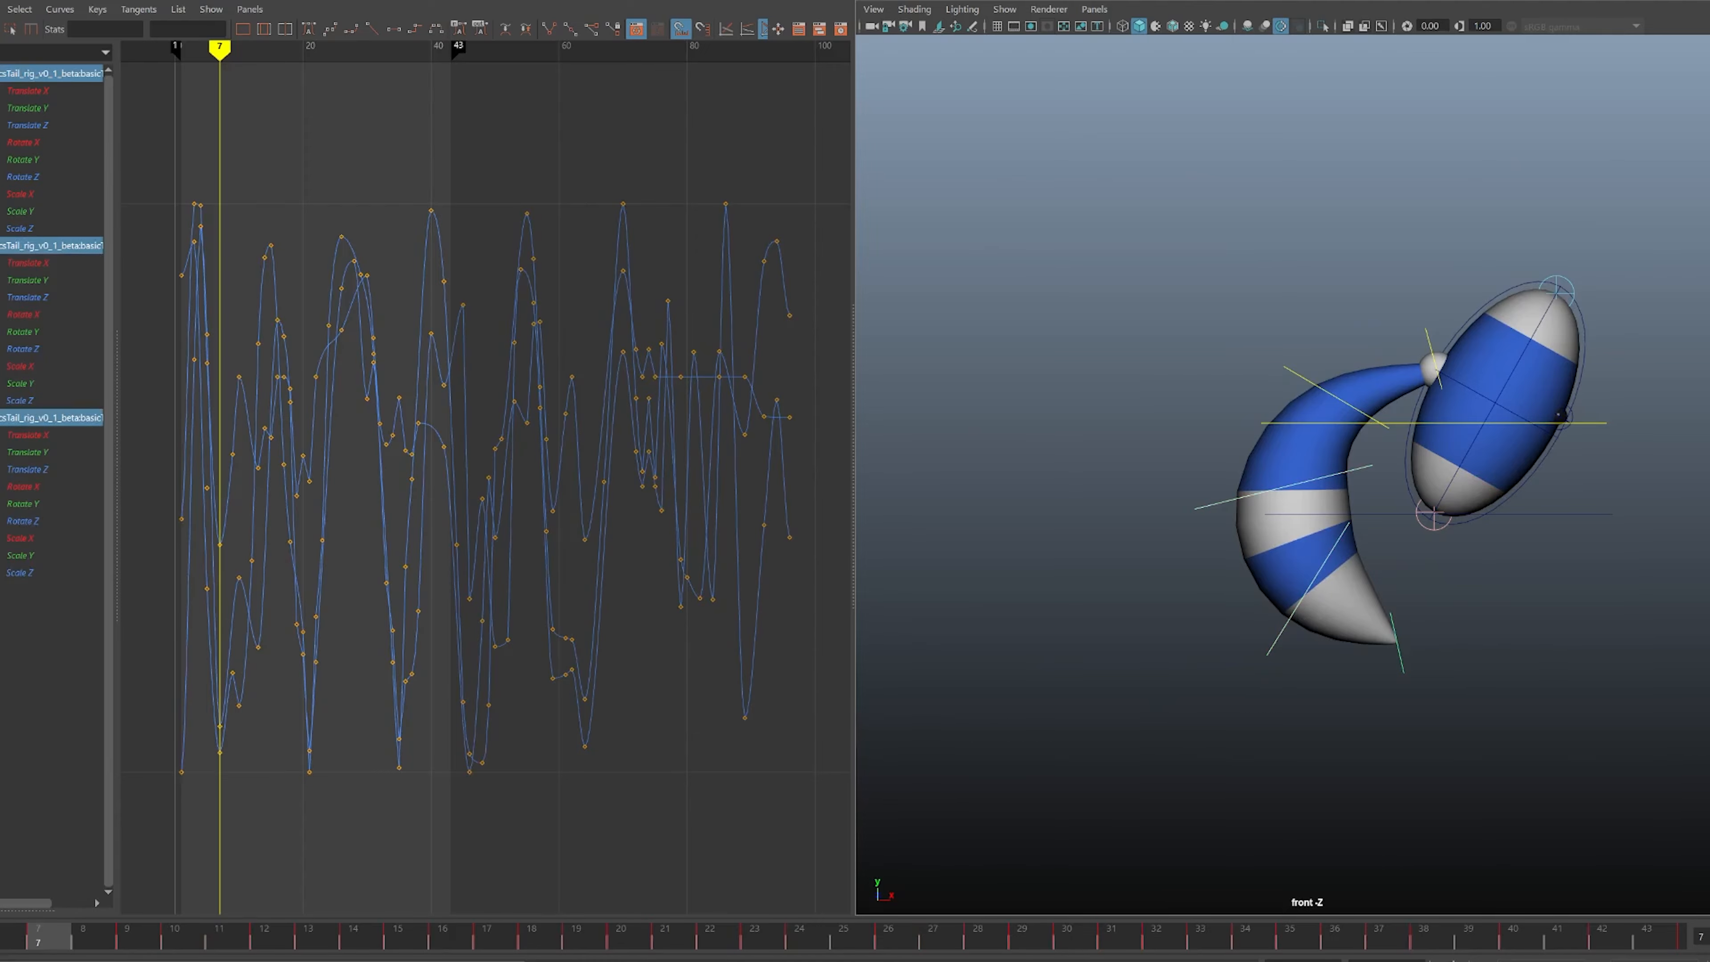
pyautogui.press('e')
pyautogui.moveTo(1570, 384); pyautogui.dragTo(1602, 869)
pyautogui.click(1602, 869)
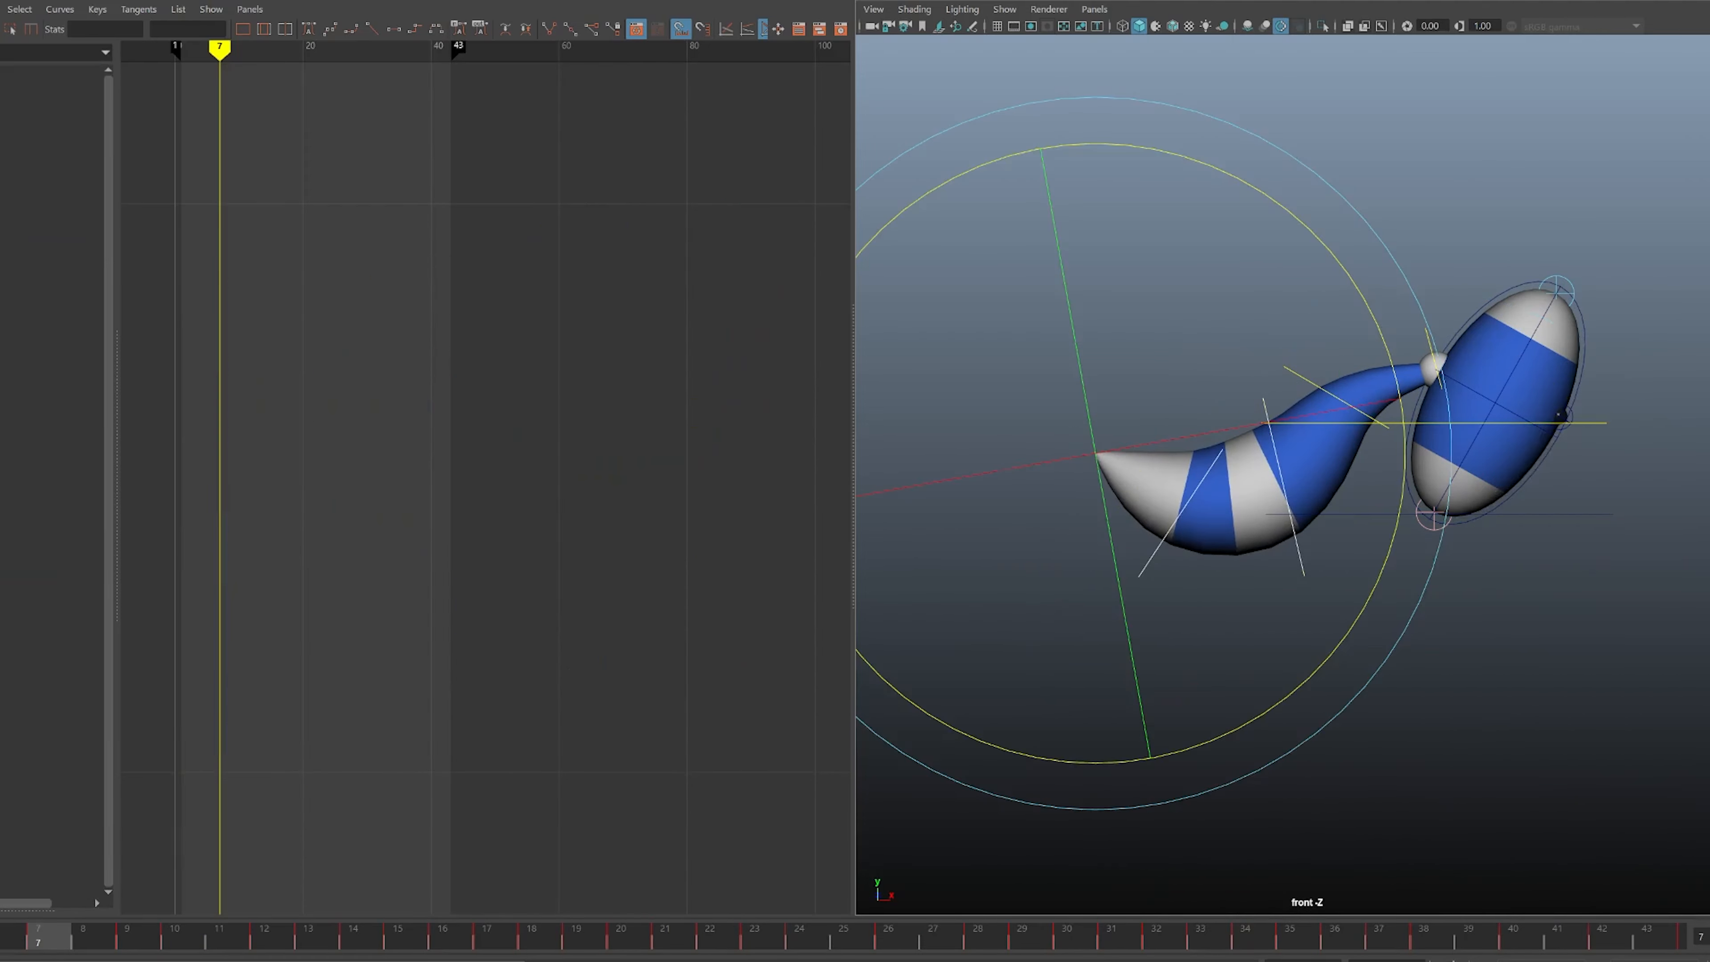
# - Select the second tail control and rotate it slightly counterclockwise at frame 7 to lower the tail
pyautogui.click(1300, 376)
pyautogui.moveTo(1597, 229); pyautogui.dragTo(1543, 166)
pyautogui.click(1549, 156)
# - Select the middle tail control and rotate it counterclockwise at frame 7 so the outer half hangs downward
pyautogui.click(1325, 525)
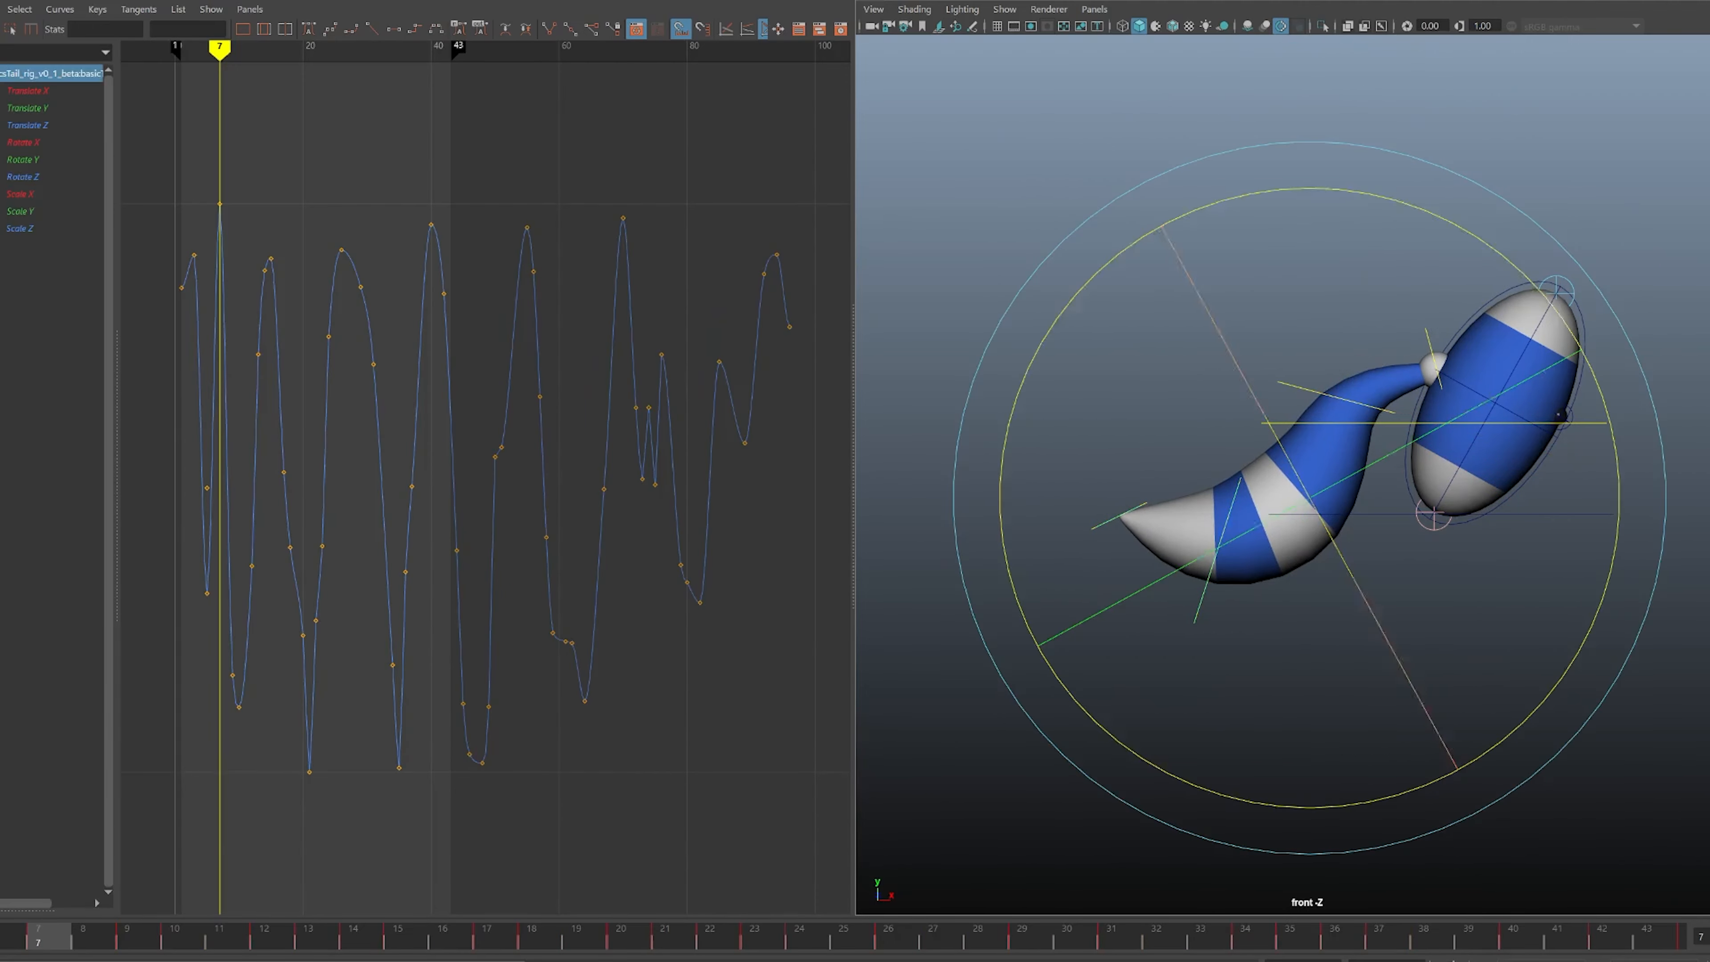
pyautogui.moveTo(1529, 279); pyautogui.dragTo(1304, 189)
pyautogui.keyDown('alt'); pyautogui.moveTo(1299, 191); pyautogui.dragTo(1259, 166, button='middle'); pyautogui.keyUp('alt')
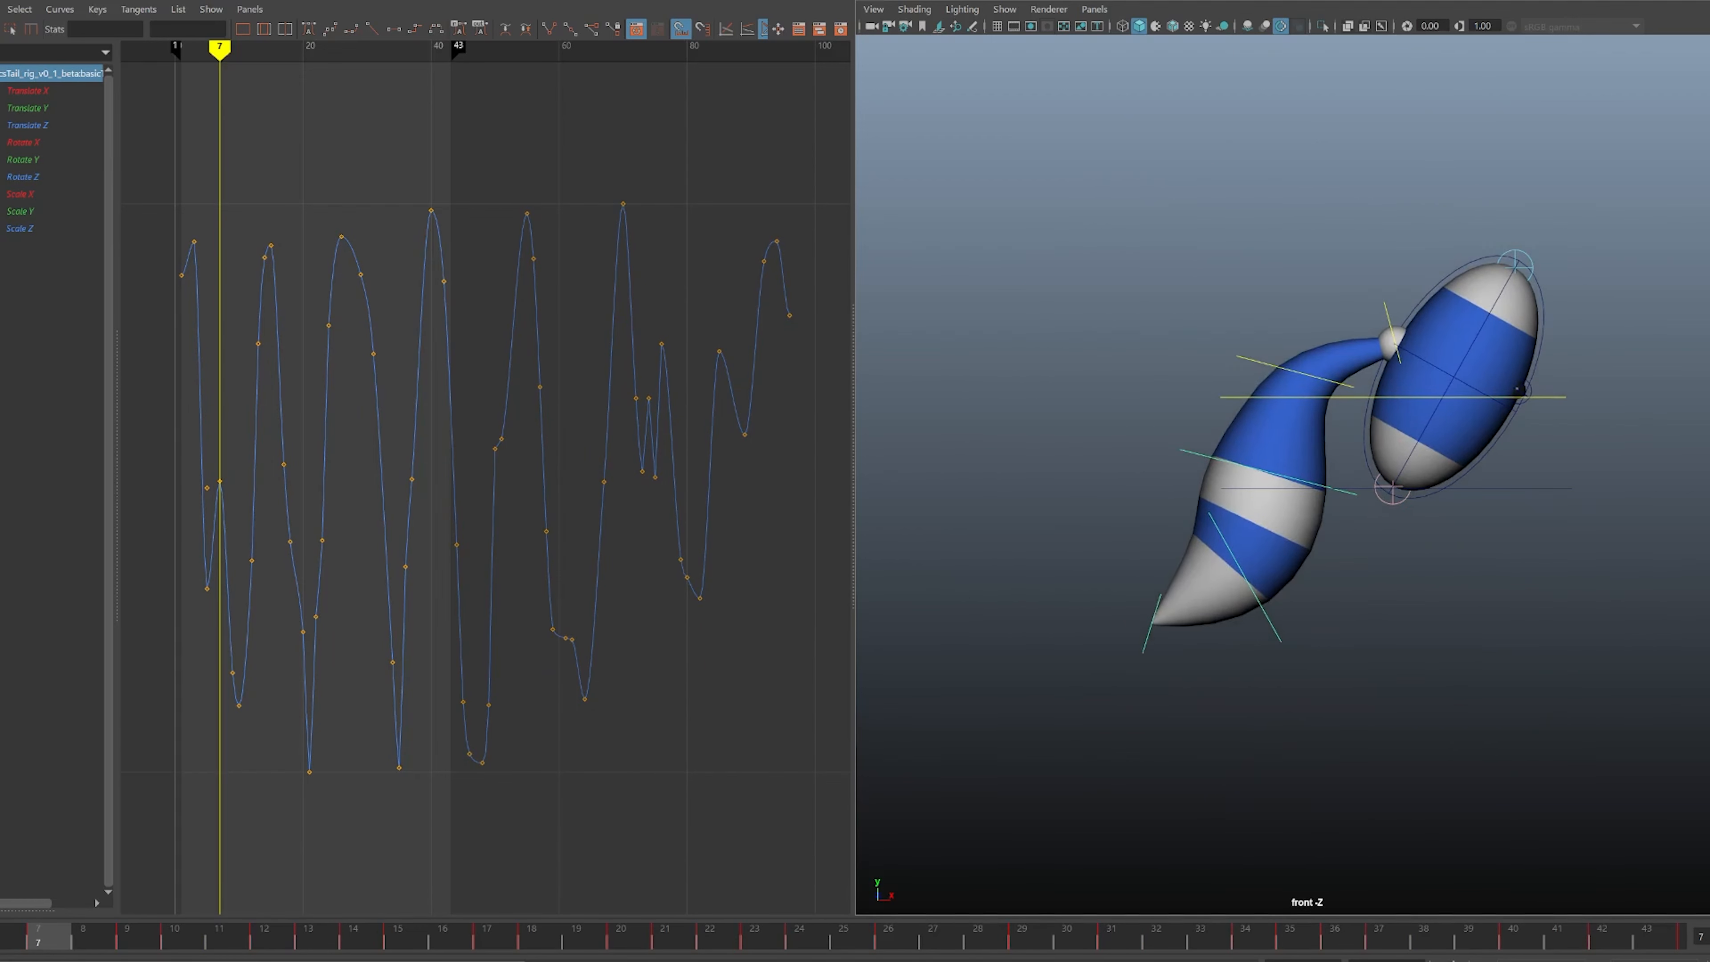
# - Select all five tail controls and step through frames 5 to 7 to compare the tail's poses
pyautogui.moveTo(1261, 591); pyautogui.dragTo(1288, 615)
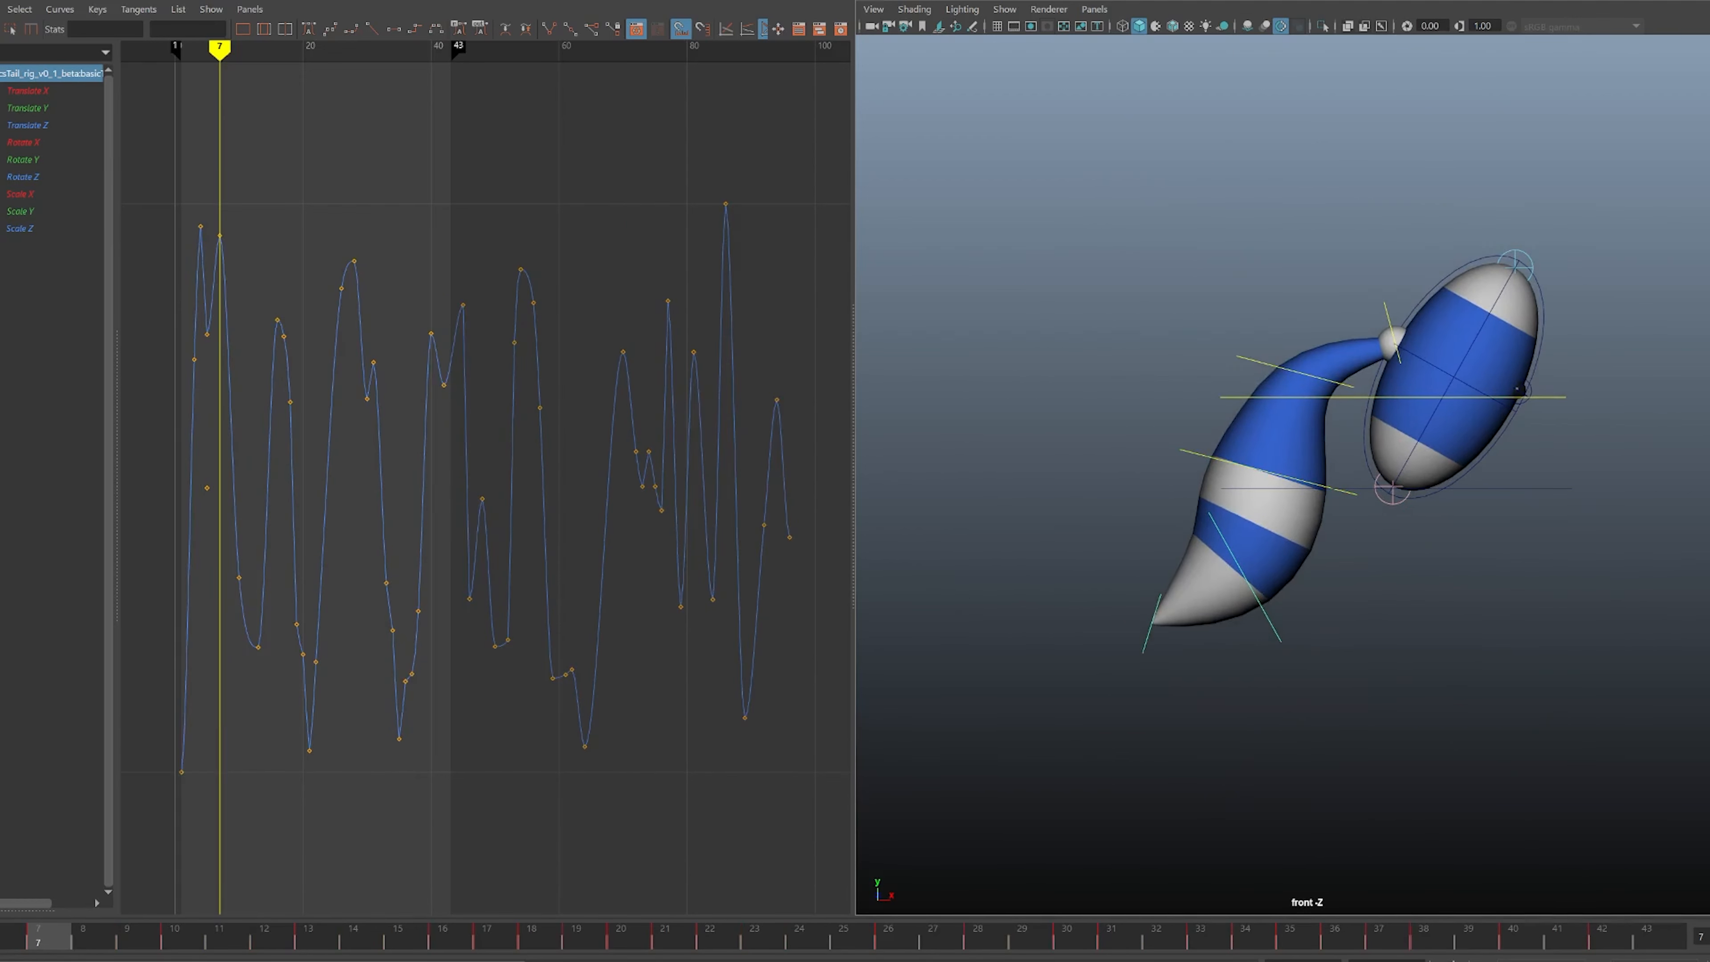
pyautogui.click(1388, 315)
pyautogui.keyDown('shift'); pyautogui.click(1243, 355); pyautogui.keyUp('shift')
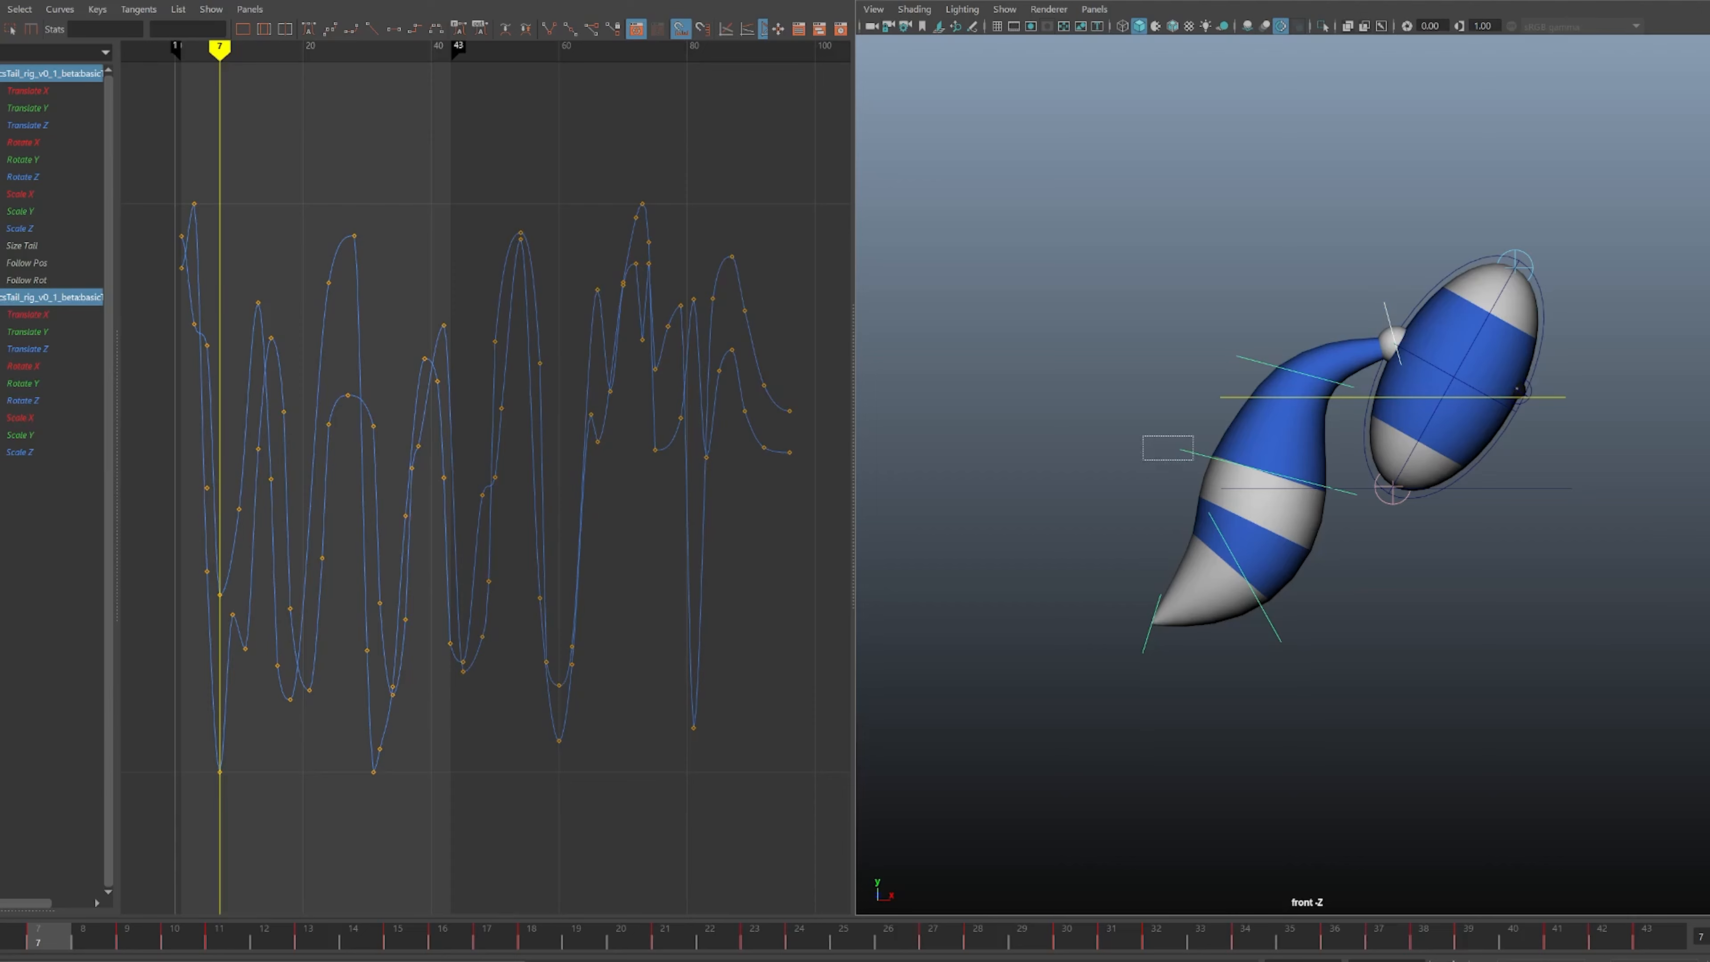
pyautogui.keyDown('shift'); pyautogui.moveTo(1143, 435); pyautogui.dragTo(1227, 534); pyautogui.keyUp('shift')
pyautogui.keyDown('shift'); pyautogui.moveTo(1132, 597); pyautogui.dragTo(1167, 622); pyautogui.keyUp('shift')
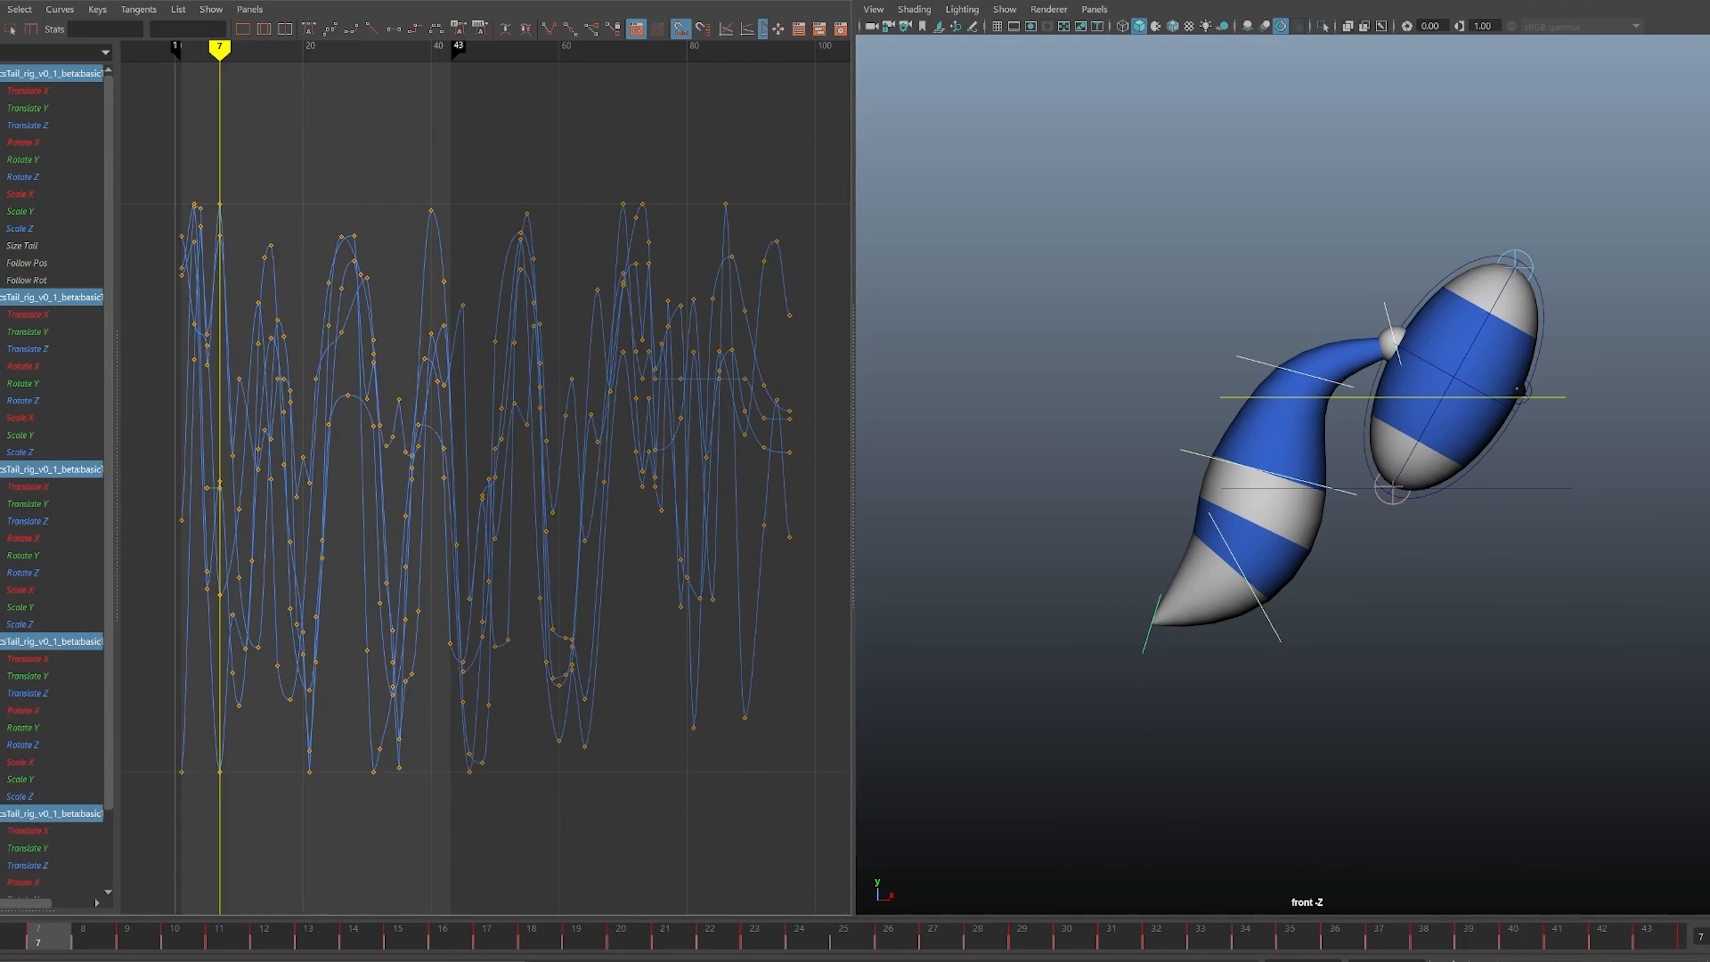
pyautogui.moveTo(220, 47)
pyautogui.mouseDown()
pyautogui.moveTo(191, 47)
pyautogui.moveTo(207, 47)
pyautogui.mouseUp()
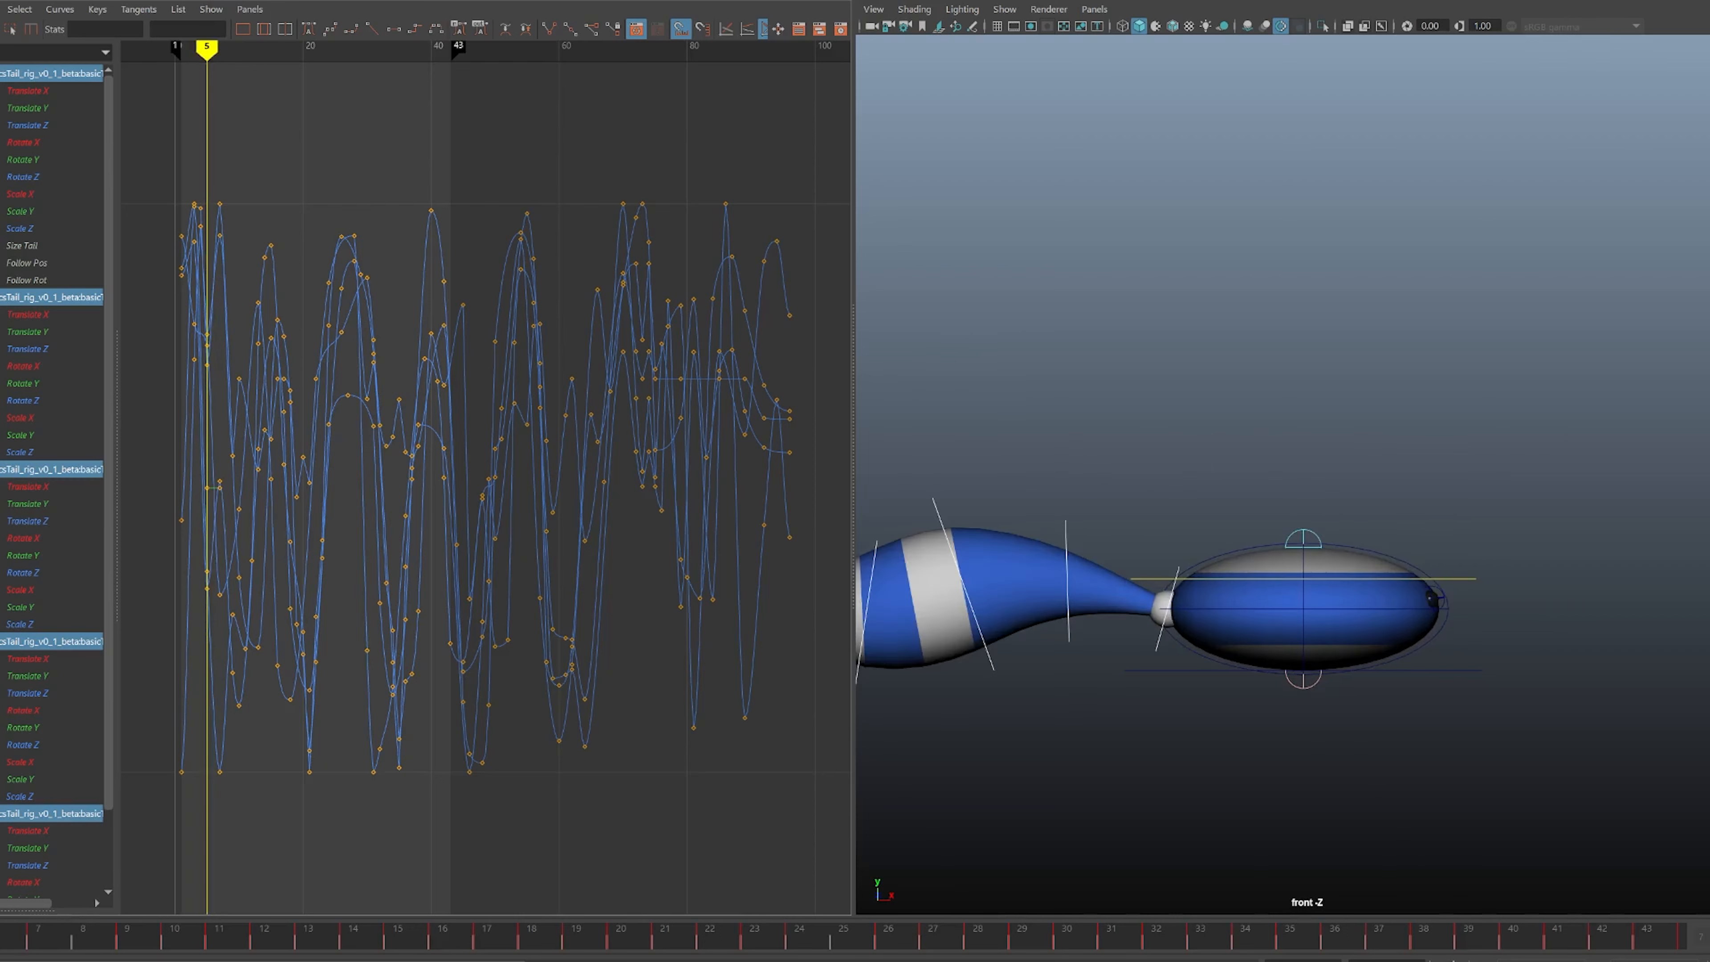
pyautogui.keyDown('alt'); pyautogui.moveTo(1212, 539); pyautogui.dragTo(1318, 531, button='middle'); pyautogui.keyUp('alt')
pyautogui.keyDown('alt'); pyautogui.moveTo(1317, 531); pyautogui.dragTo(1290, 531, button='right'); pyautogui.keyUp('alt')
pyautogui.keyDown('alt'); pyautogui.moveTo(1291, 531); pyautogui.dragTo(1247, 540, button='middle'); pyautogui.keyUp('alt')
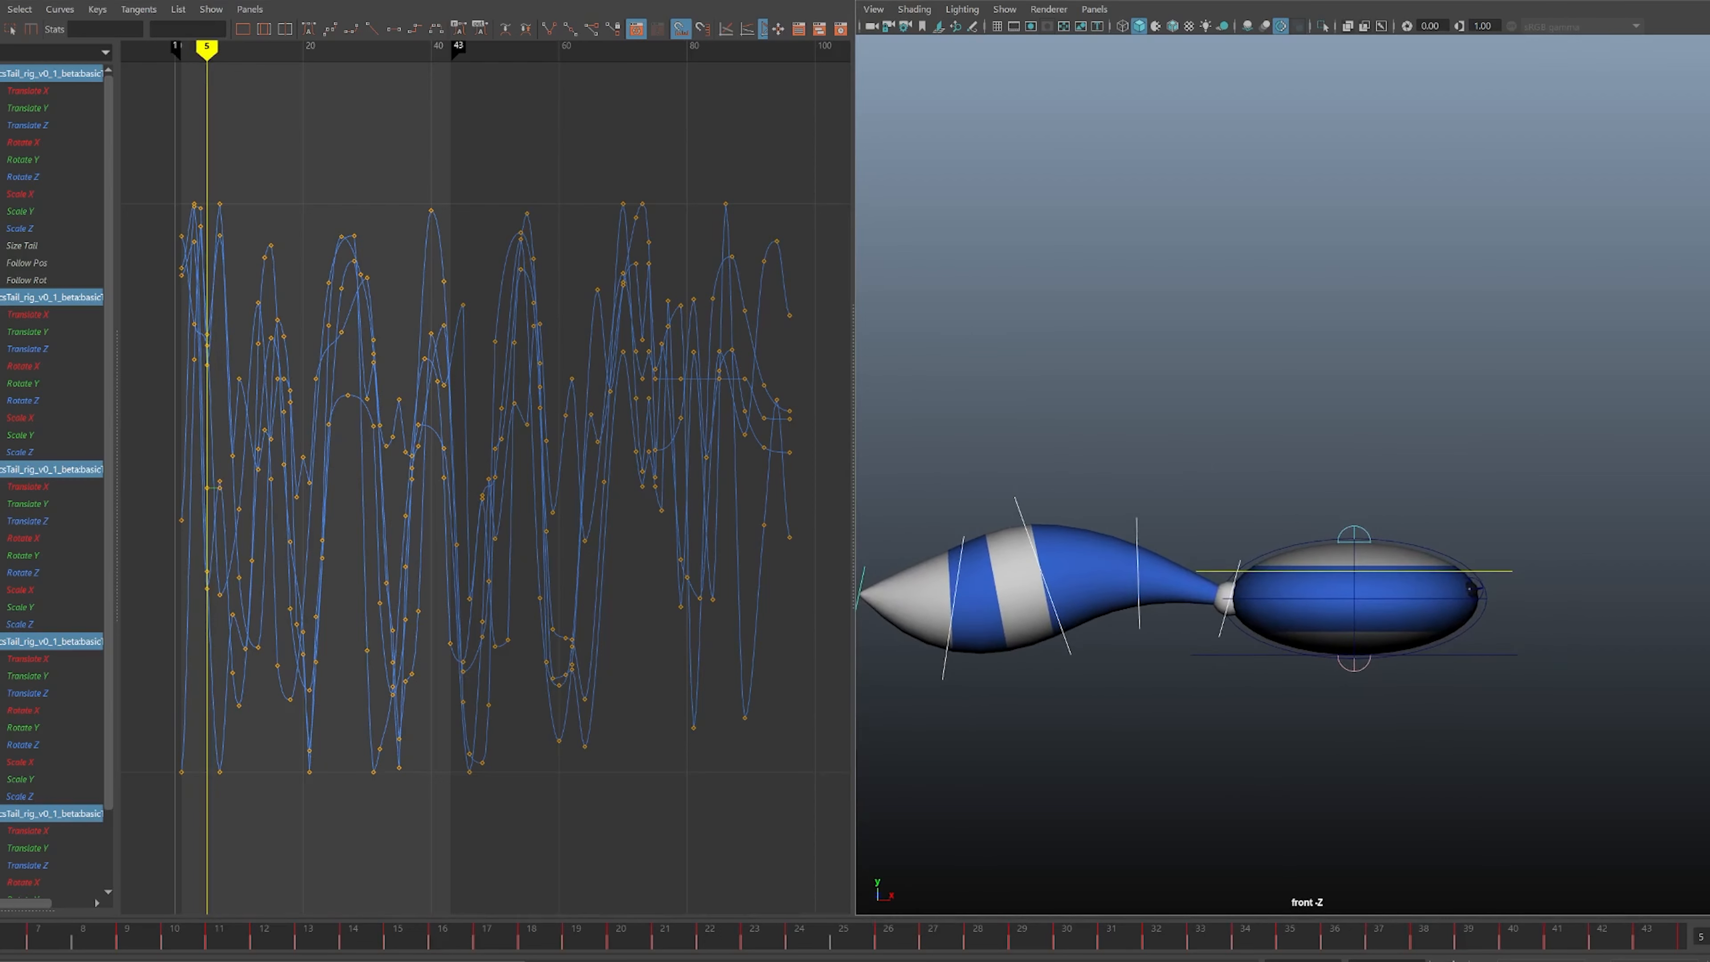
pyautogui.hotkey('alt', '.')
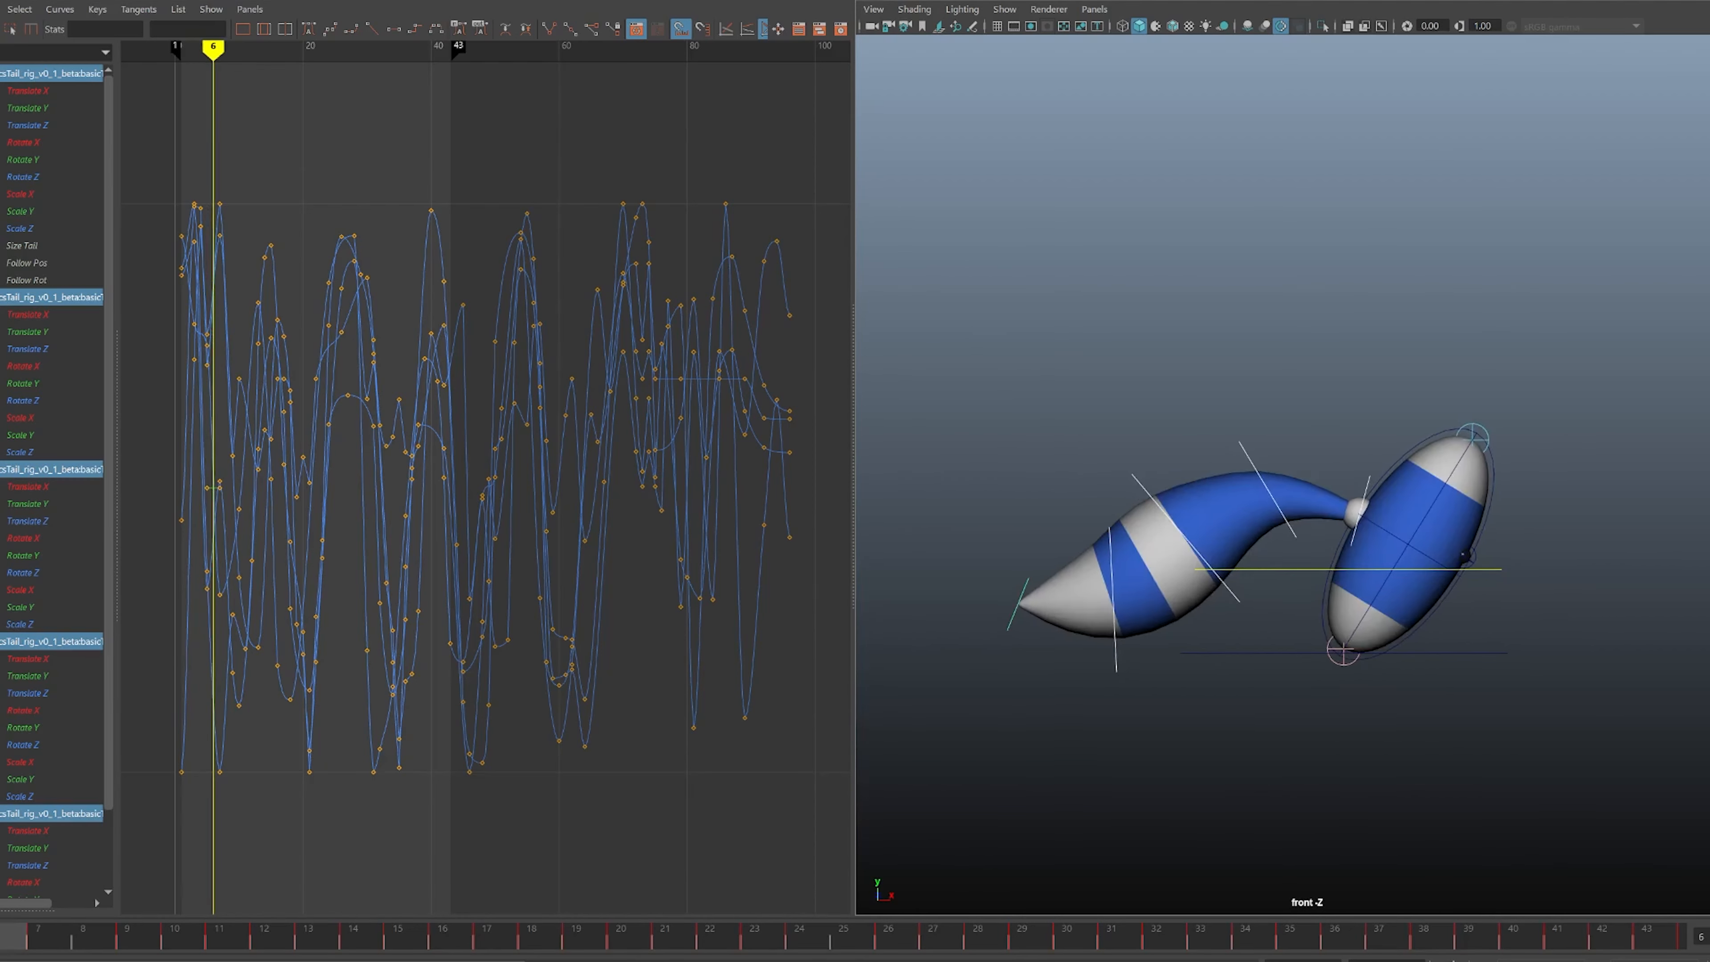
pyautogui.hotkey('alt', '.')
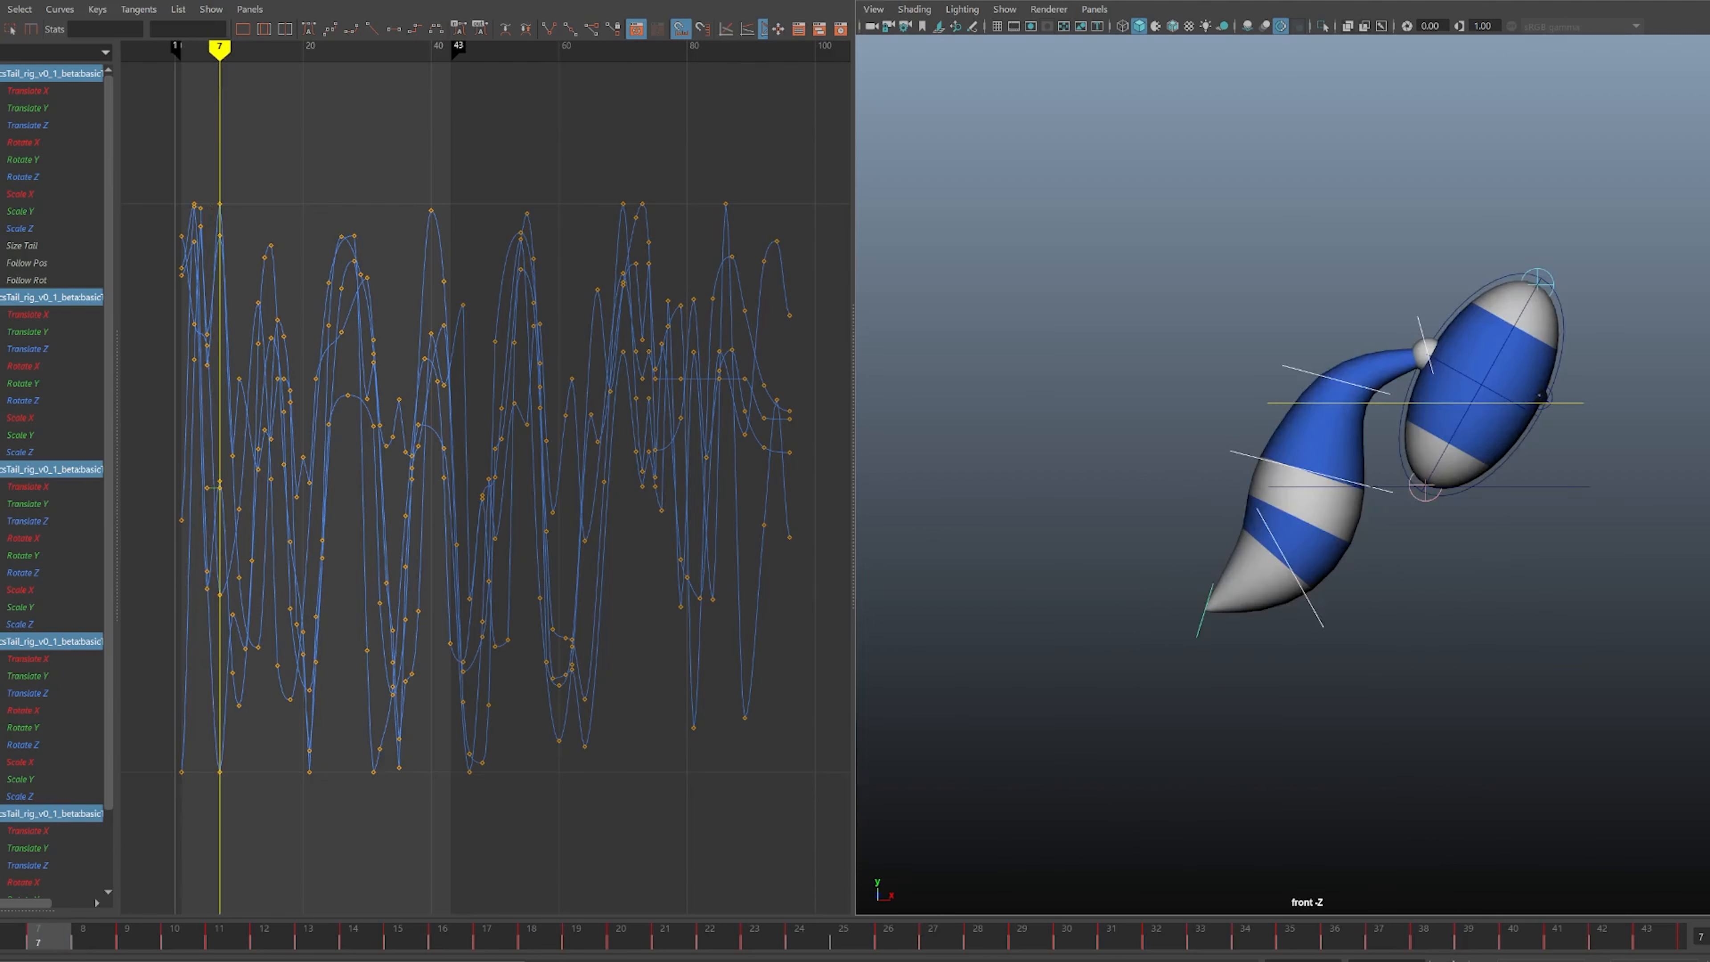
# - Select the control just before the tail tip and rotate it slightly counterclockwise at frame 7 to soften the end's bend
pyautogui.click(1374, 630)
pyautogui.click(1315, 612)
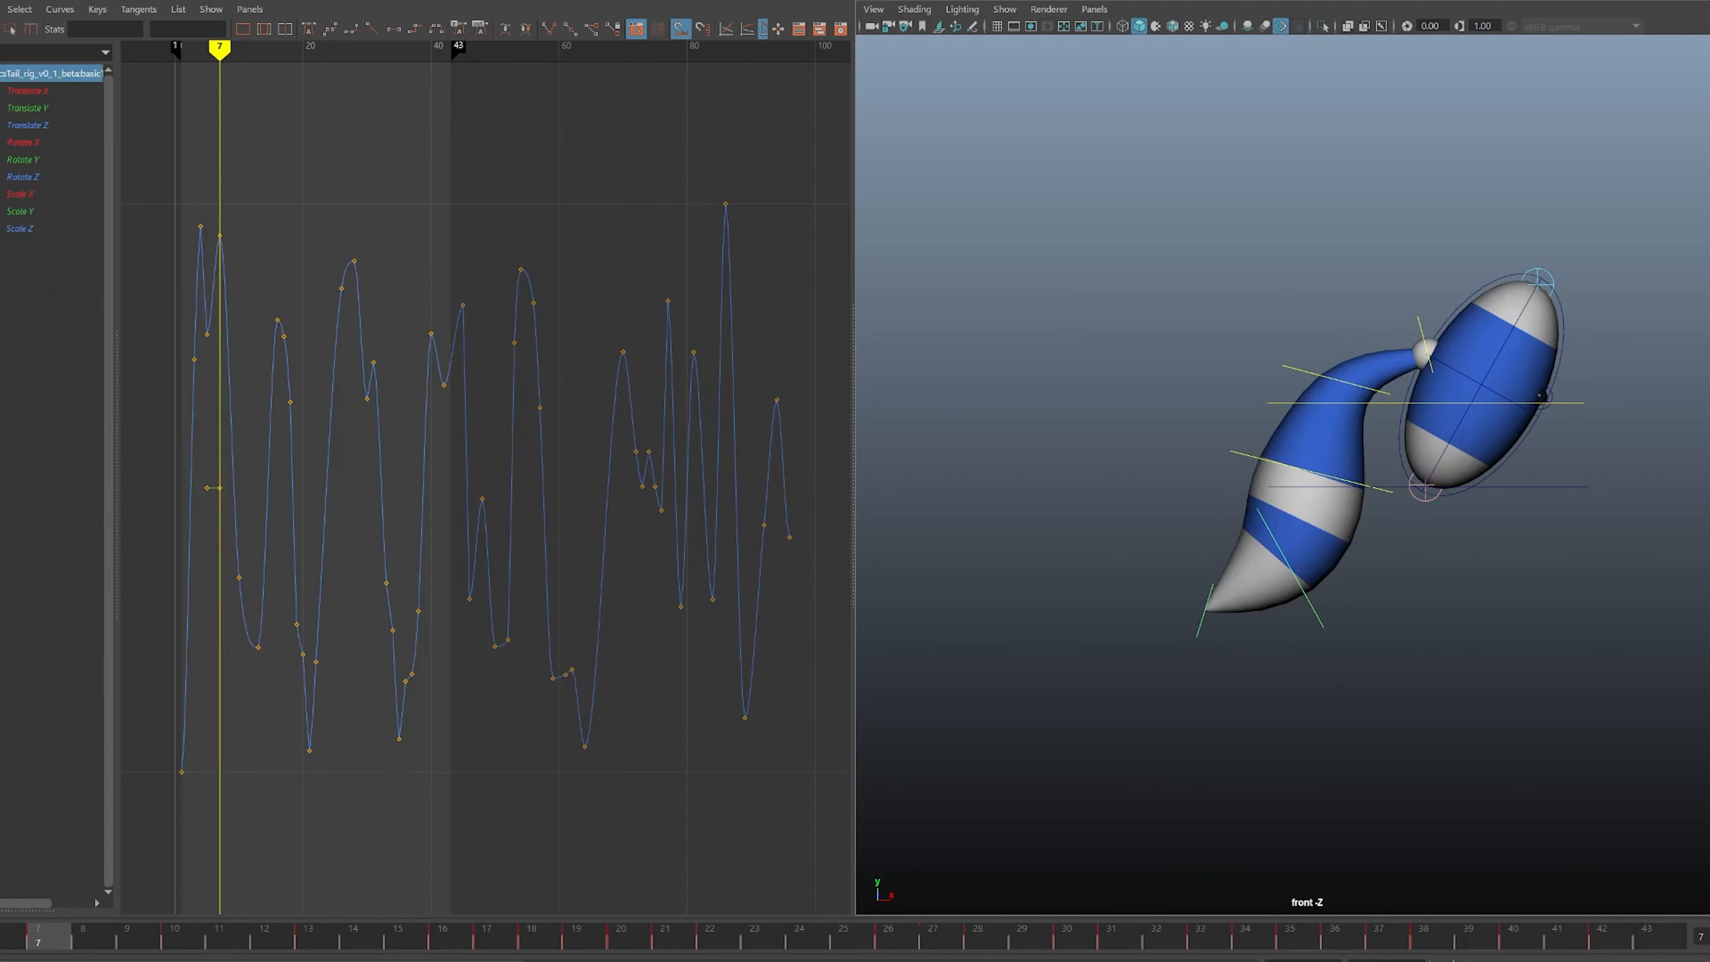
pyautogui.press('e')
pyautogui.moveTo(1574, 448); pyautogui.dragTo(1548, 405)
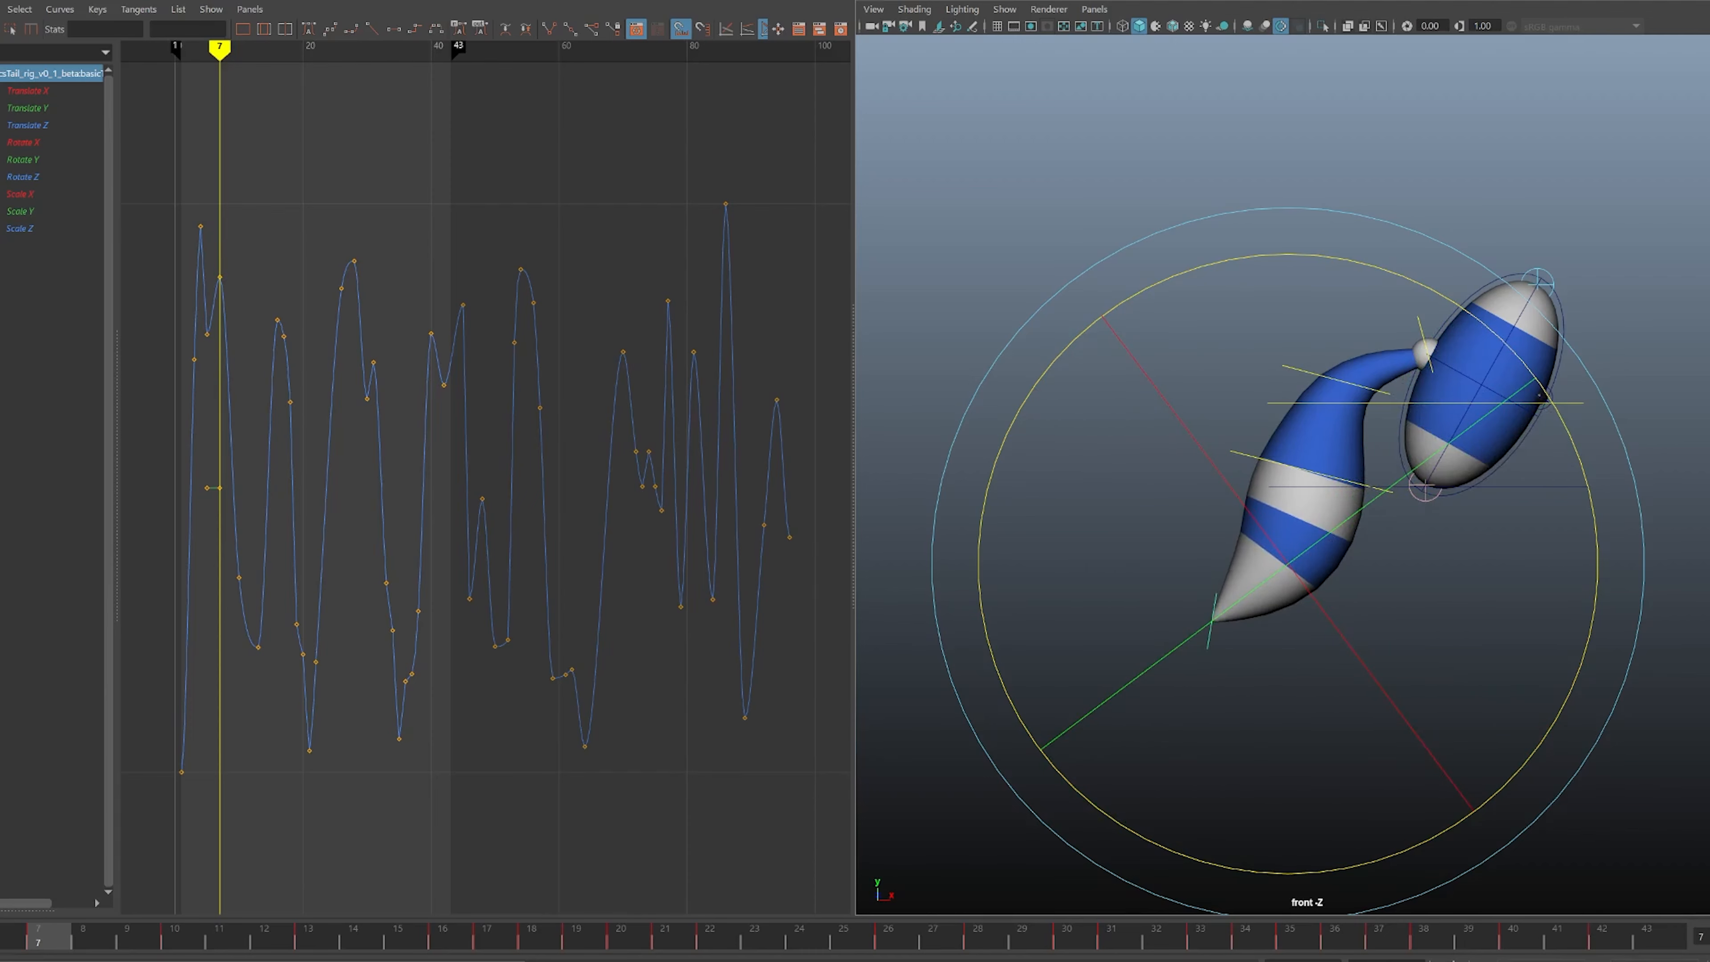
pyautogui.click(1208, 652)
pyautogui.hotkey('ctrl', 'z')
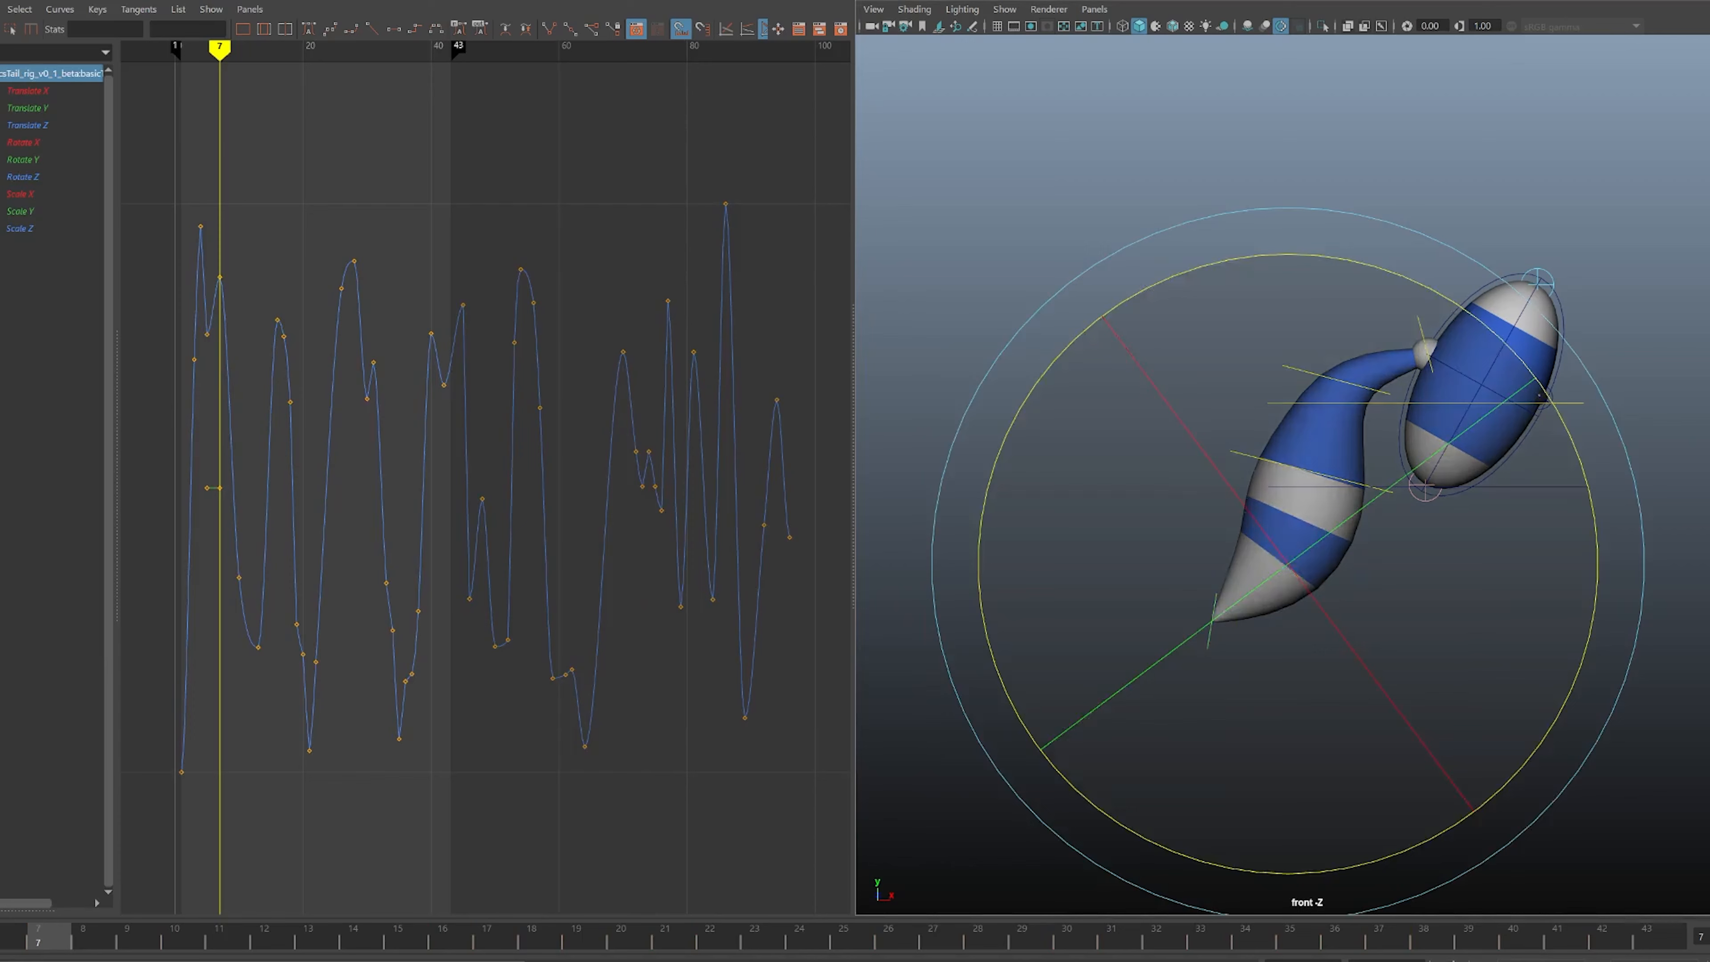
# - Rotate the control before the tail tip further counterclockwise at frame 7, then select all five tail controls
pyautogui.moveTo(1577, 451); pyautogui.dragTo(1548, 397)
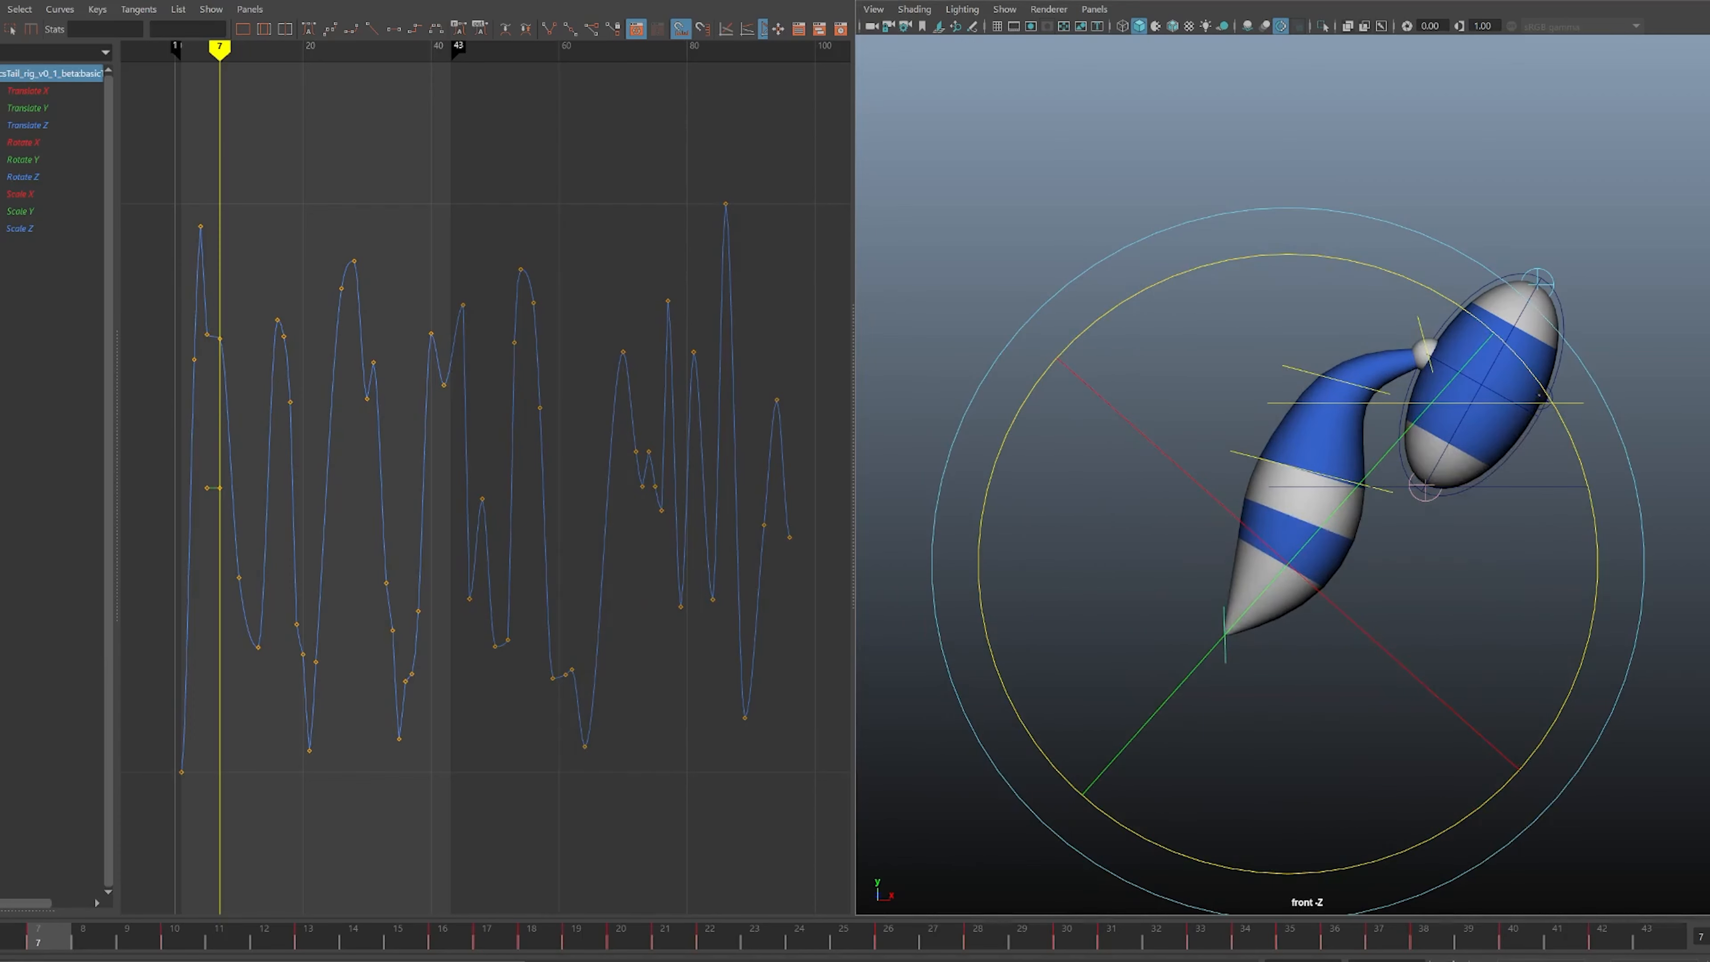
pyautogui.press('q')
pyautogui.moveTo(1412, 321); pyautogui.dragTo(1426, 331)
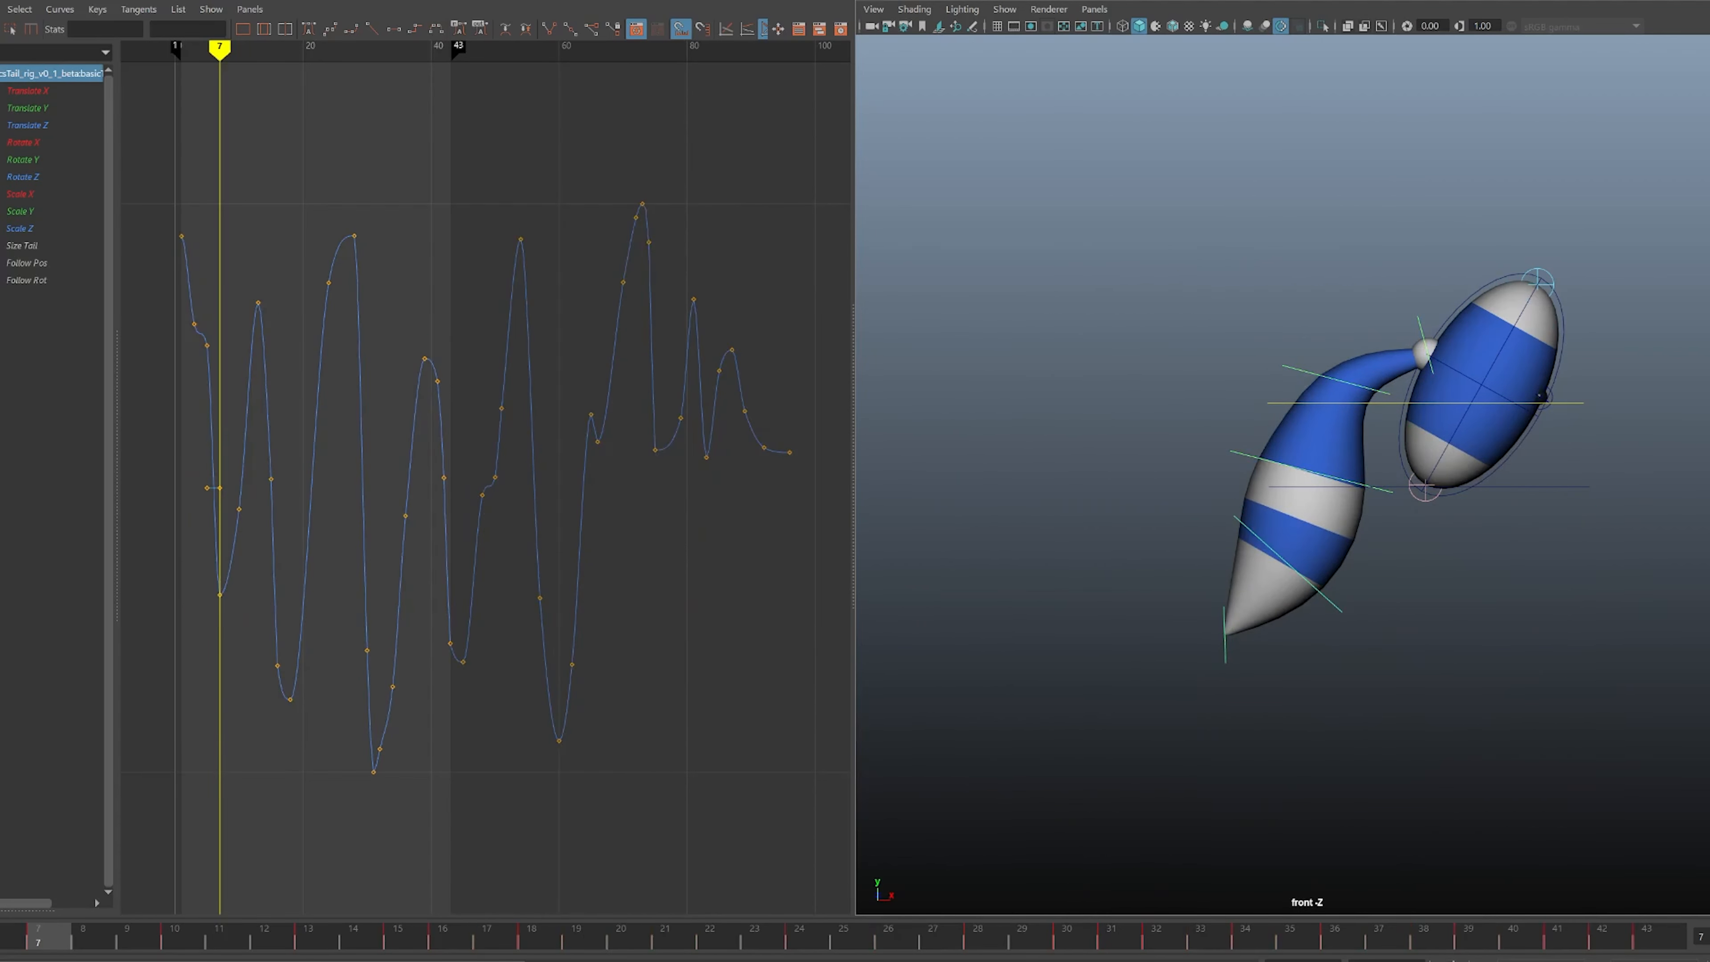
pyautogui.keyDown('shift'); pyautogui.moveTo(1296, 364); pyautogui.dragTo(1307, 379); pyautogui.keyUp('shift')
pyautogui.keyDown('shift'); pyautogui.moveTo(1254, 456); pyautogui.dragTo(1254, 543); pyautogui.keyUp('shift')
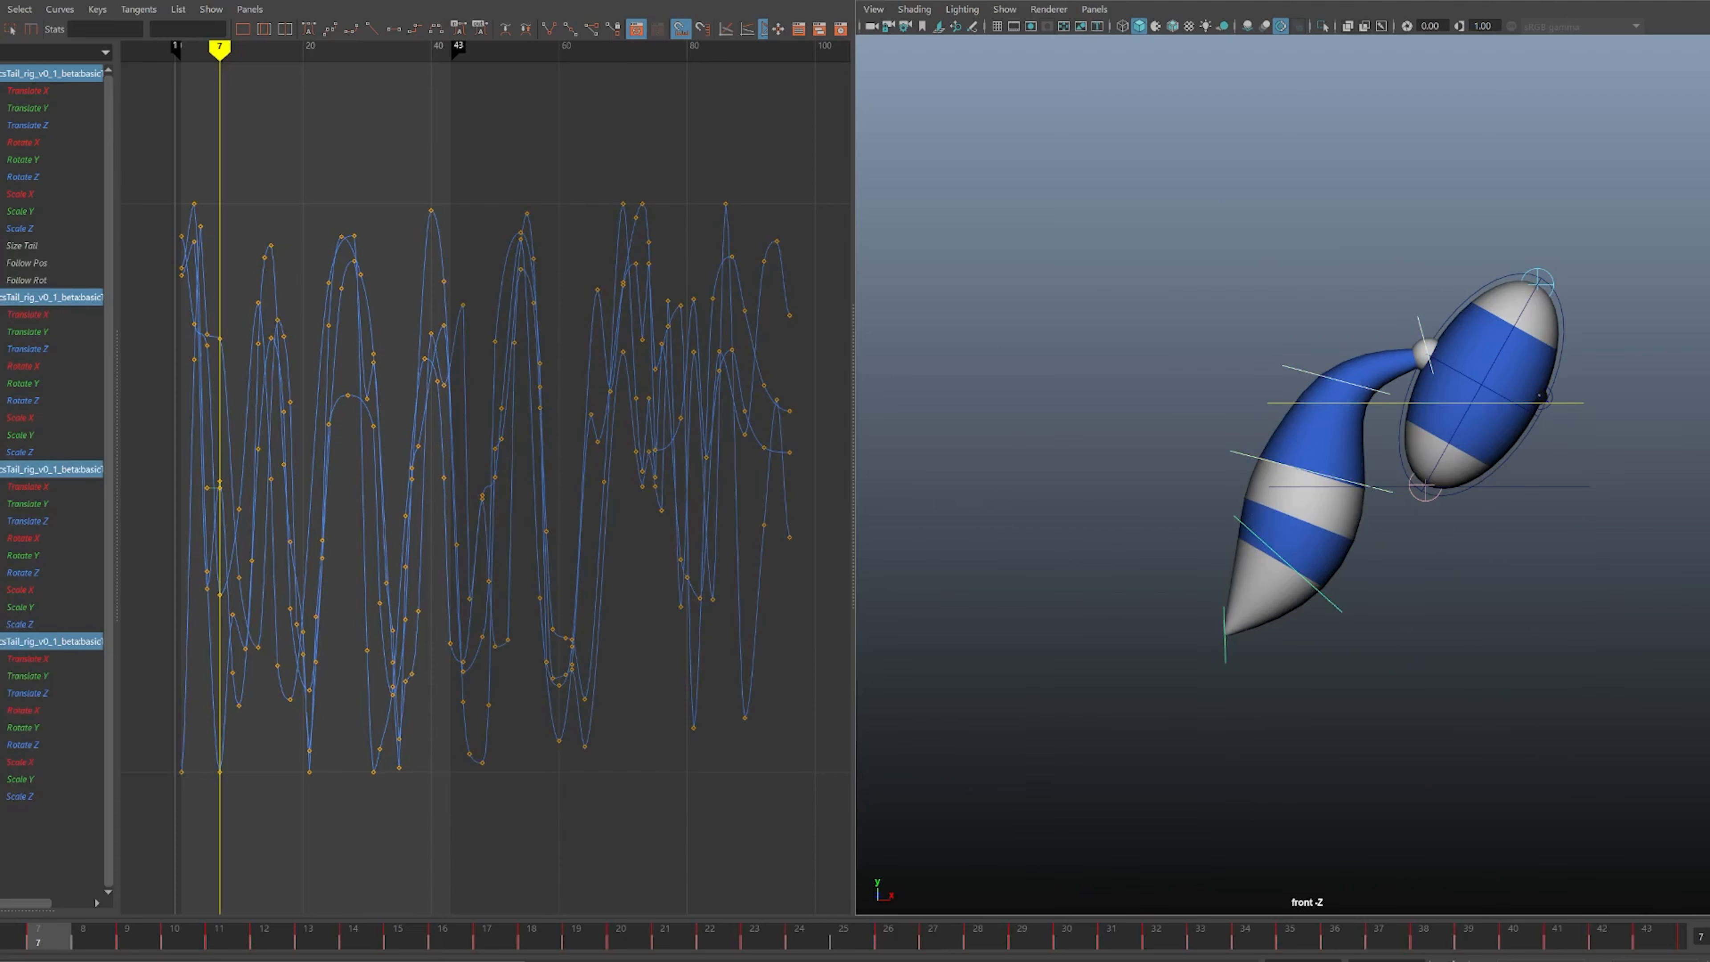
pyautogui.keyDown('shift'); pyautogui.moveTo(1211, 601); pyautogui.dragTo(1224, 626); pyautogui.keyUp('shift')
pyautogui.hotkey('alt', ',')
pyautogui.hotkey('alt', '.')
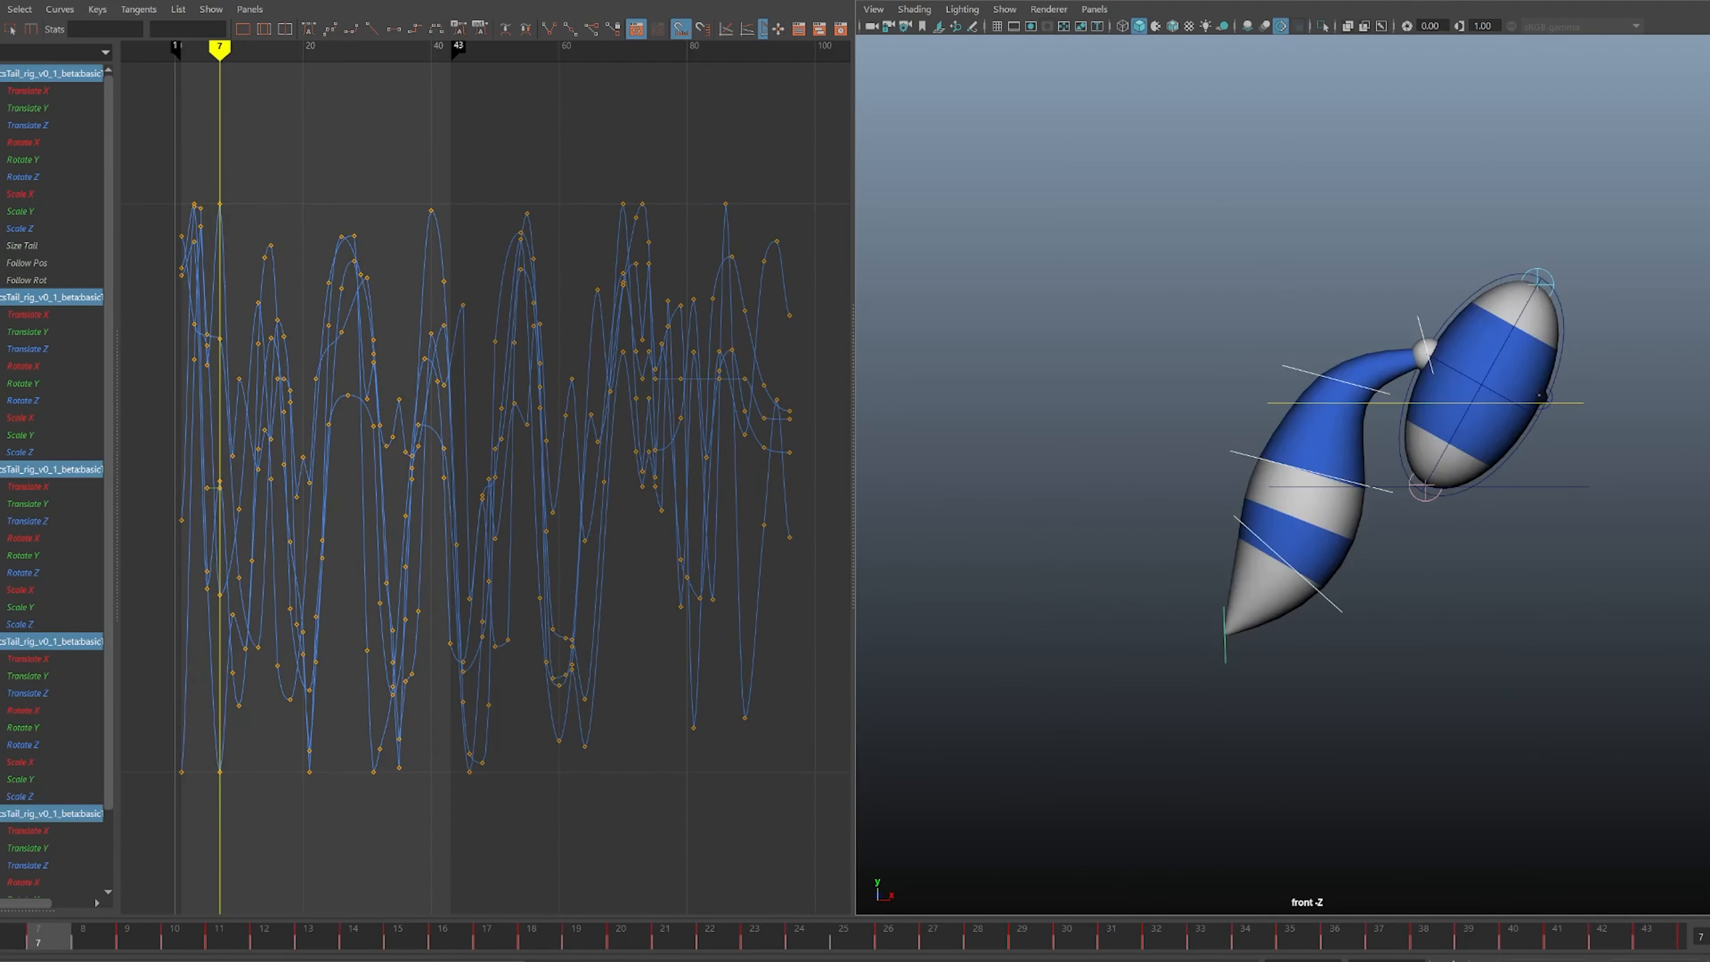
# - Key the rotation of all five tail controls at frame 6
pyautogui.hotkey('alt', ',')
pyautogui.press('e')
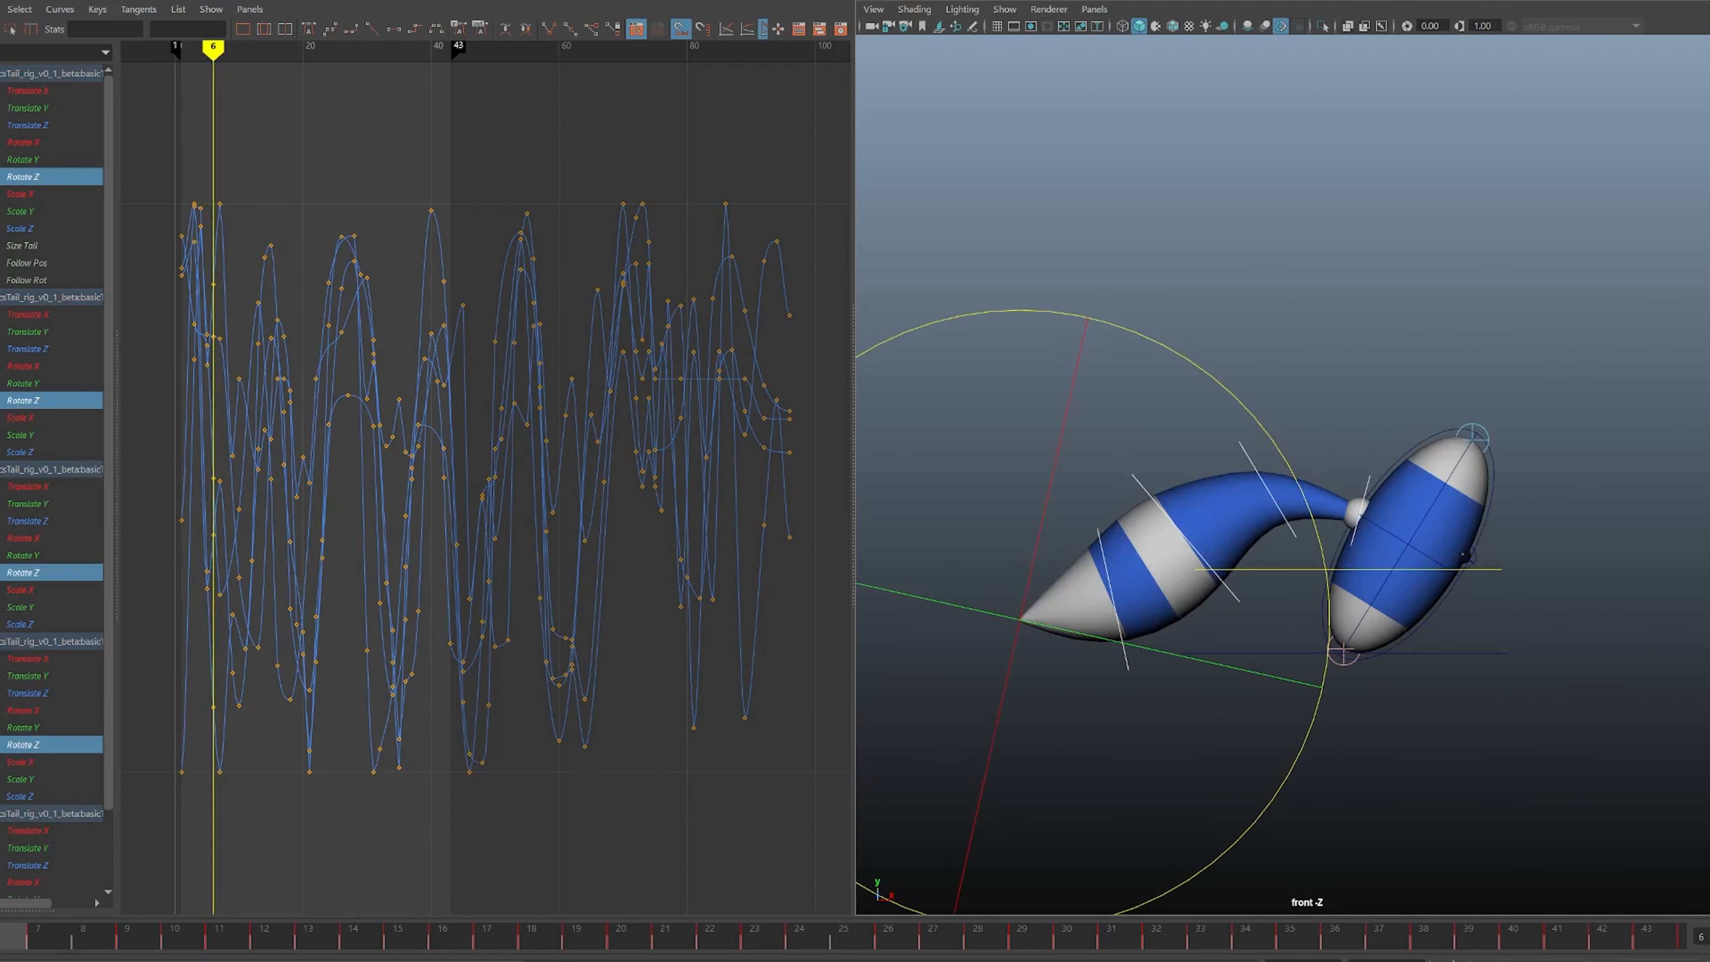
pyautogui.scroll(3, 1282, 491)
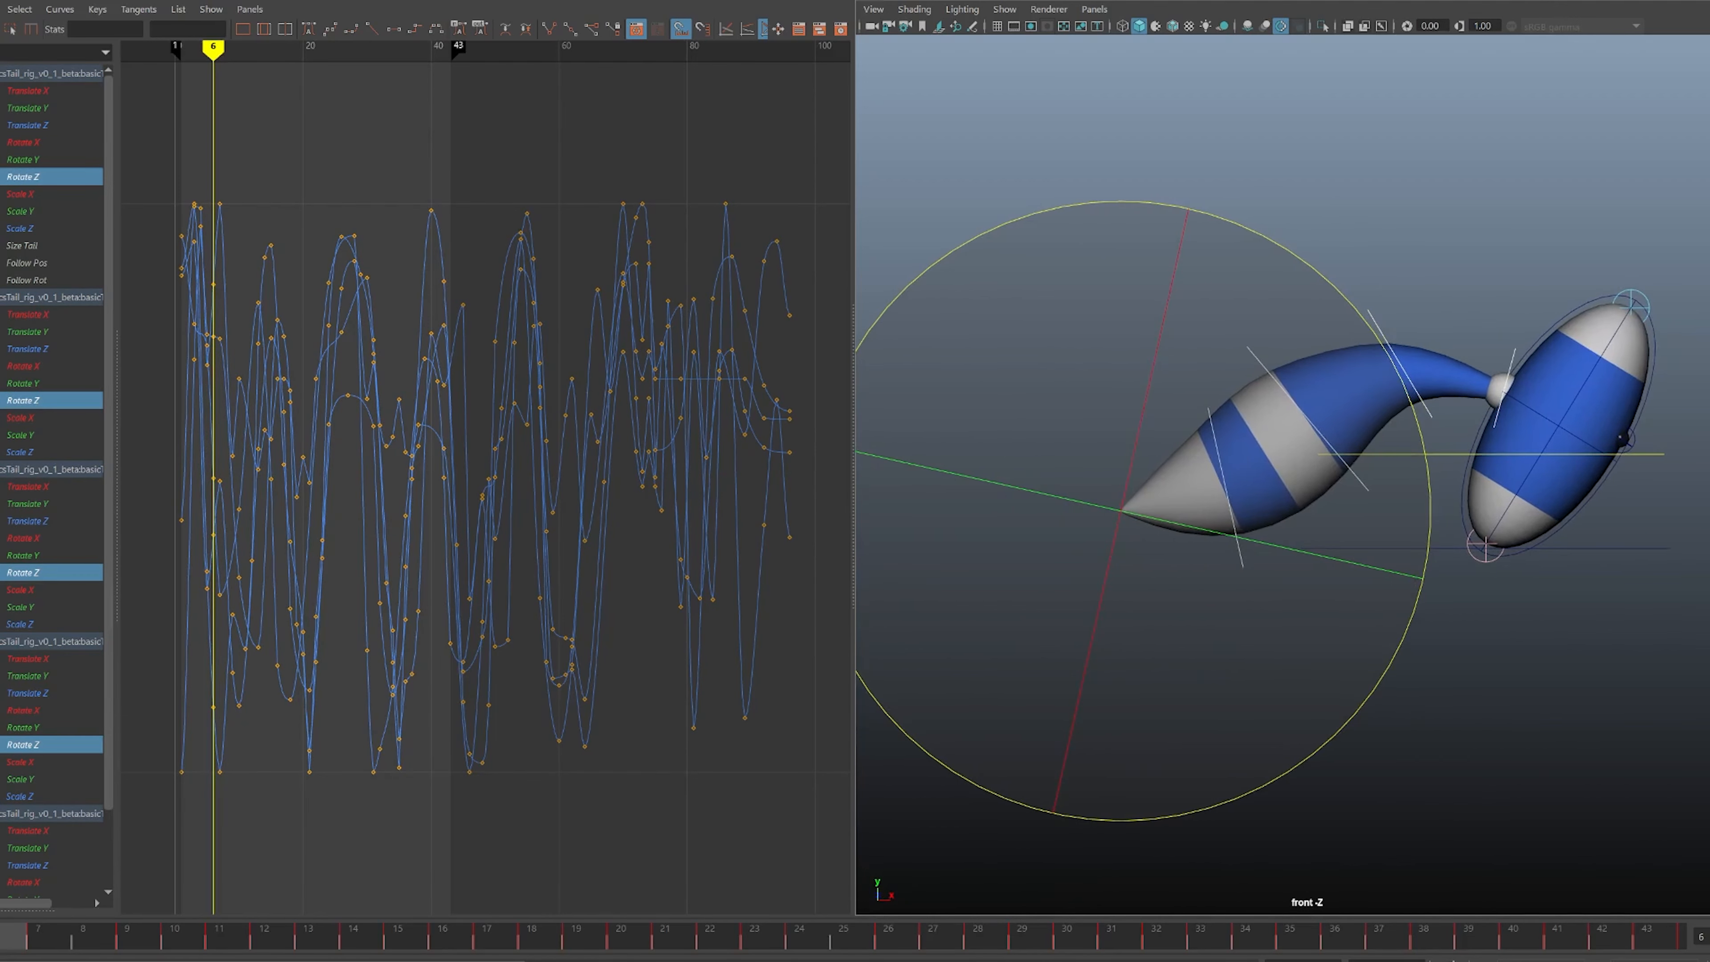
# - Rotate the tail's base control counterclockwise at frame 6 to lower the whole tail
pyautogui.click(1511, 354)
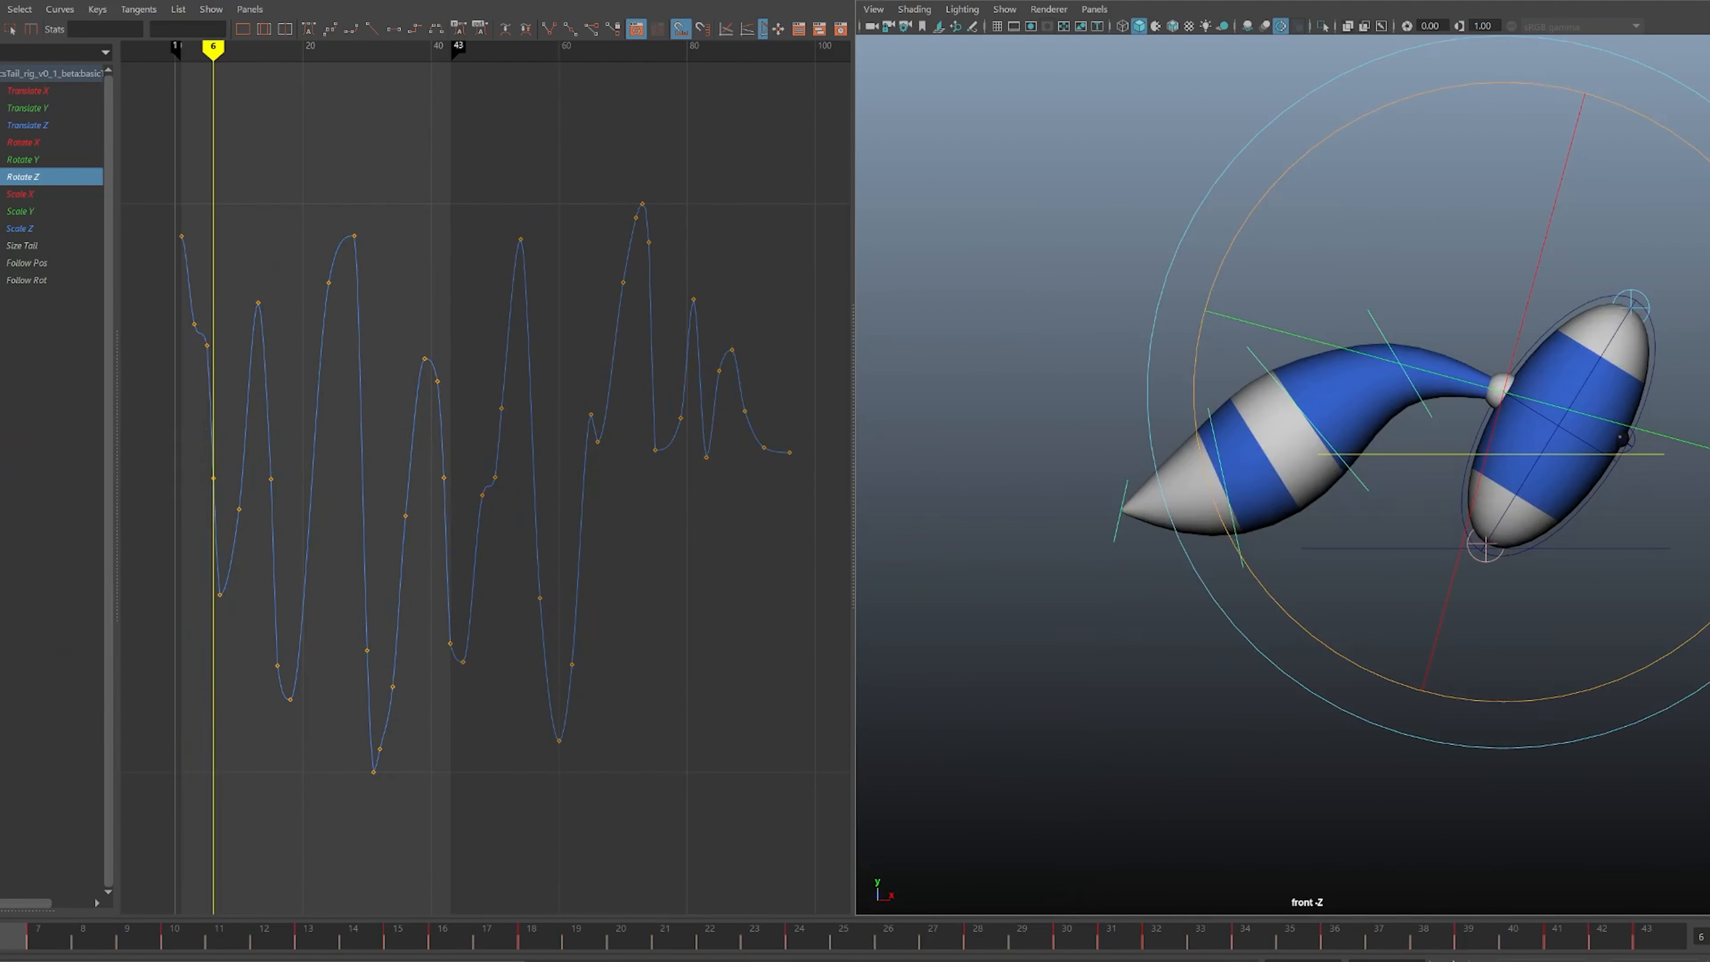
pyautogui.moveTo(1630, 112); pyautogui.dragTo(1669, 135)
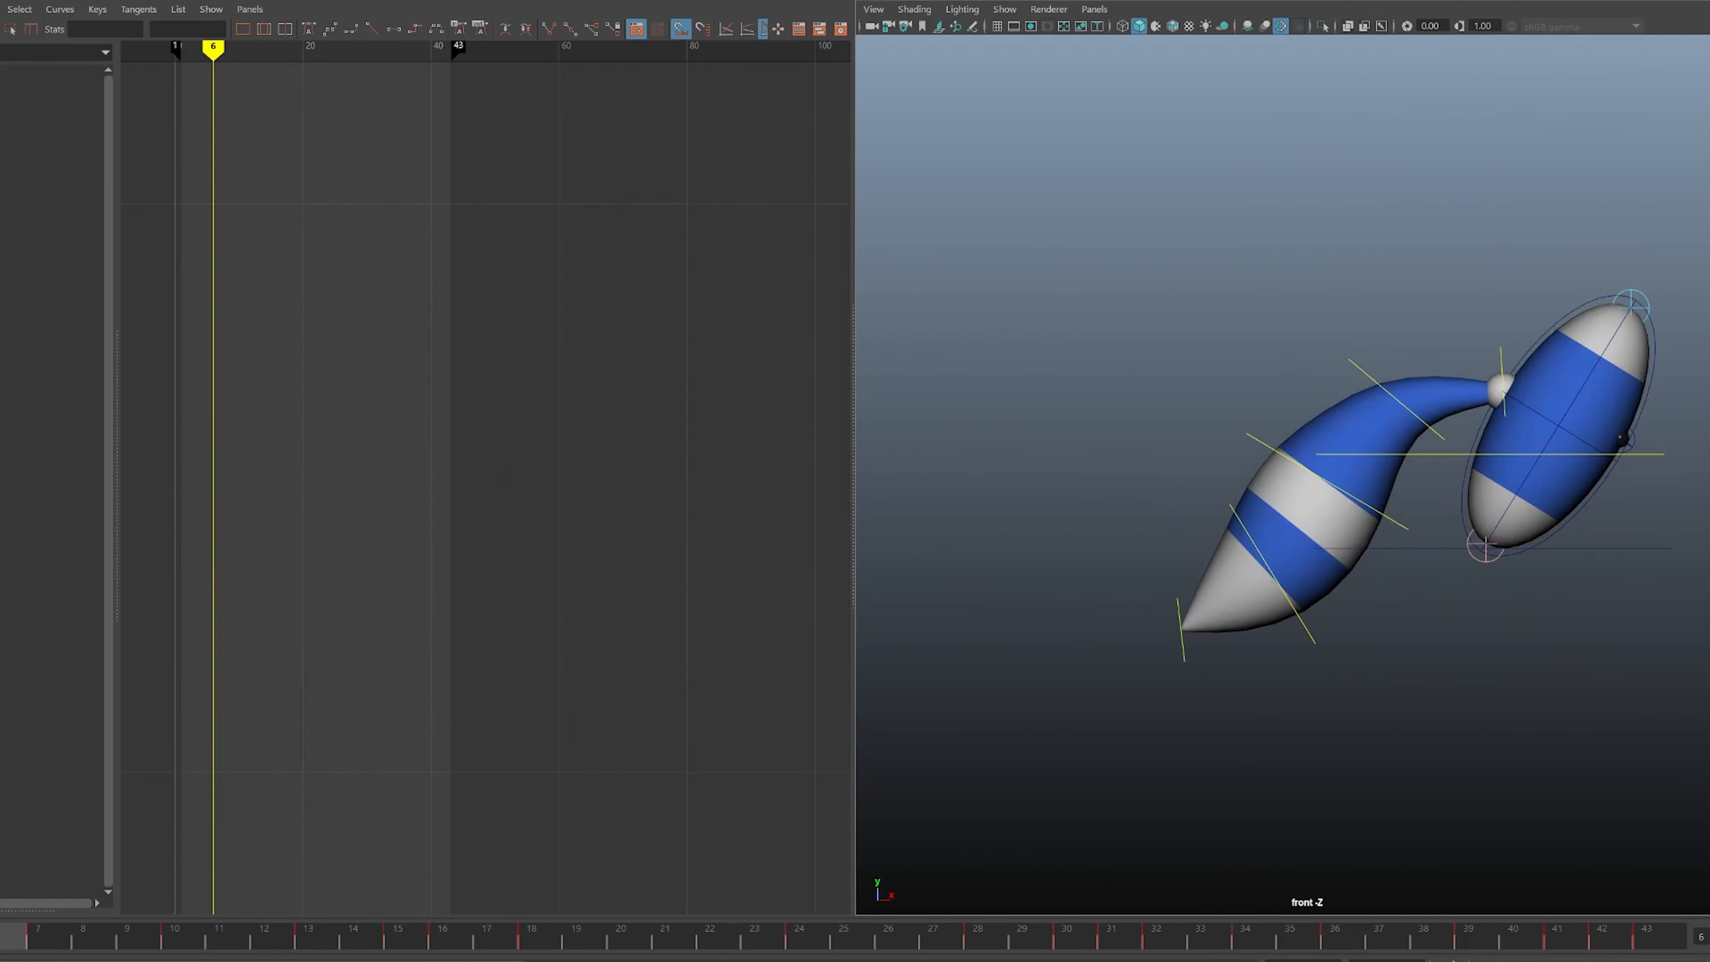
pyautogui.click(1330, 367)
pyautogui.moveTo(1630, 196)
pyautogui.mouseDown()
pyautogui.moveTo(1663, 239)
pyautogui.moveTo(1630, 197)
pyautogui.mouseUp()
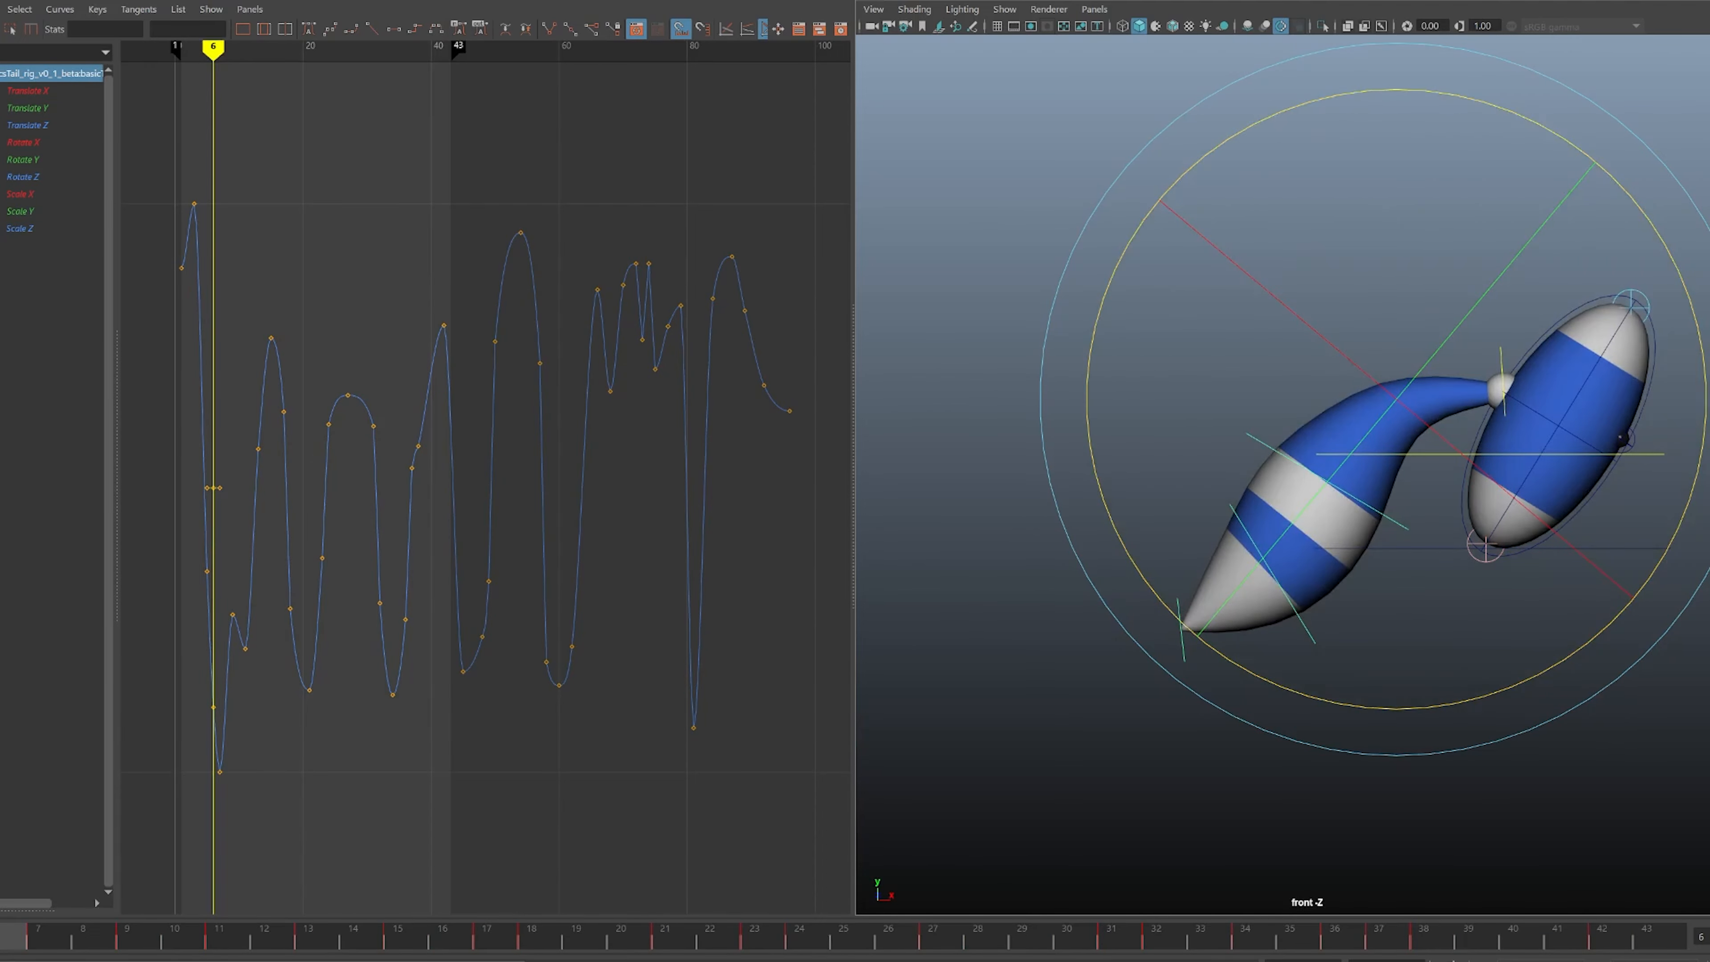
pyautogui.click(1500, 390)
pyautogui.moveTo(1626, 108); pyautogui.dragTo(1573, 91)
# - Select the middle tail control and rotate it clockwise at frame 6 to swing the outer half upward
pyautogui.press('q')
pyautogui.moveTo(1266, 490); pyautogui.dragTo(1266, 490)
pyautogui.press('e')
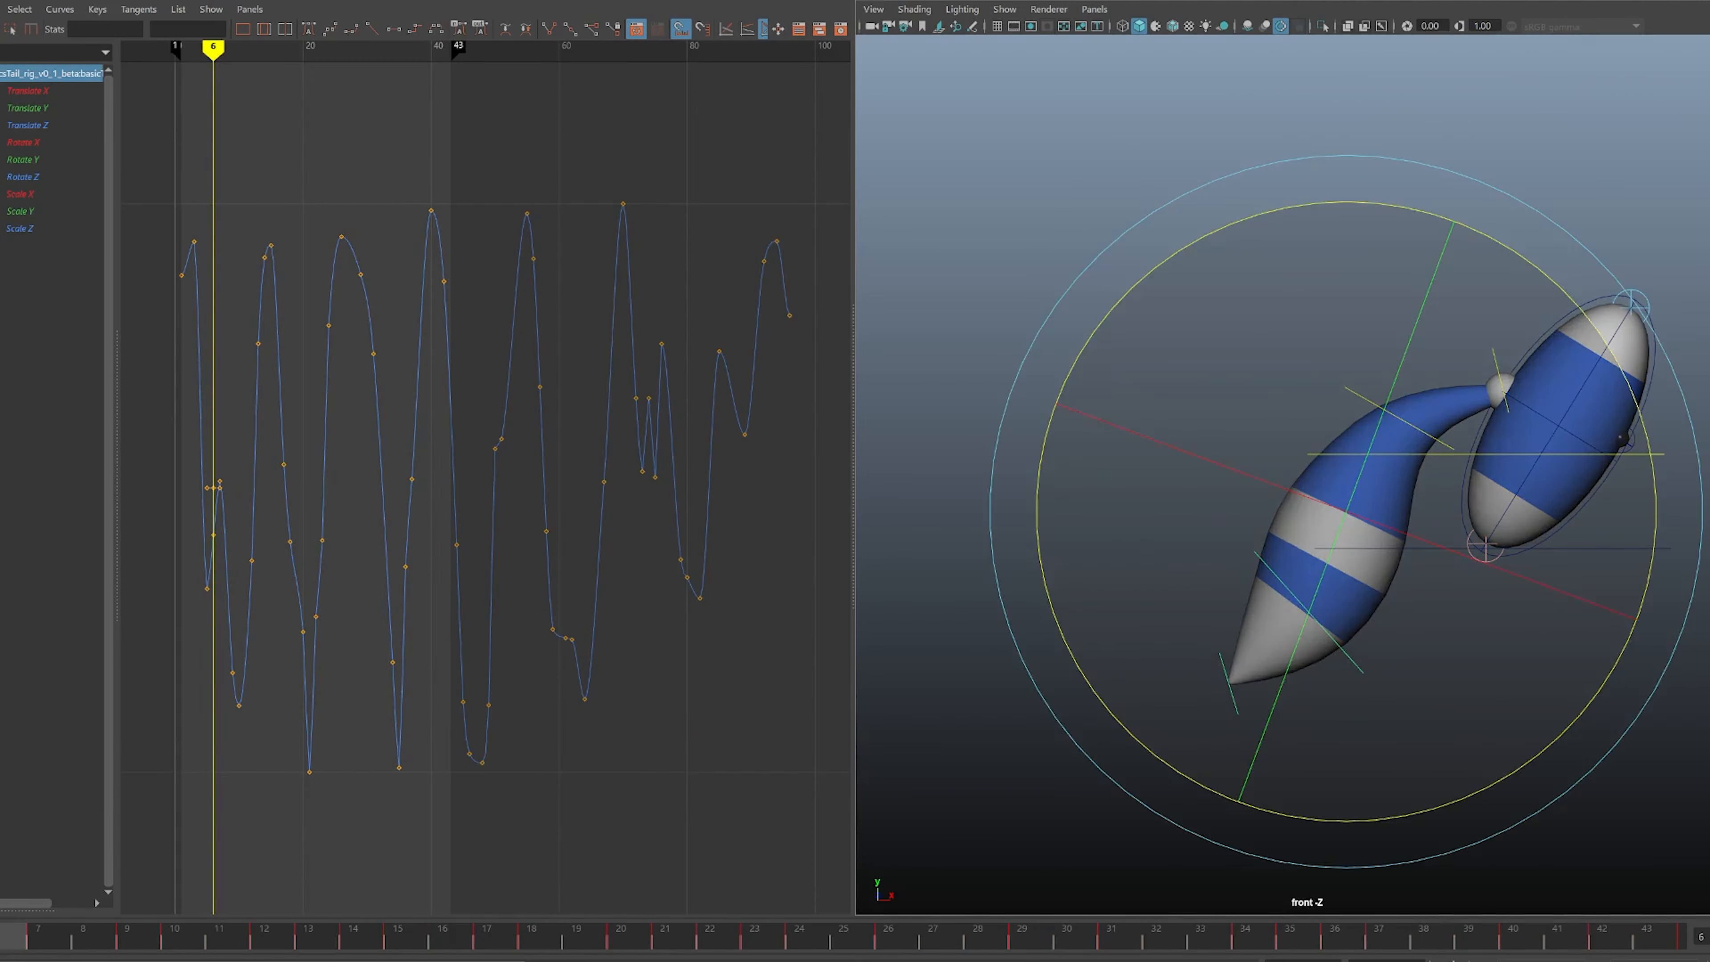
pyautogui.moveTo(1565, 297); pyautogui.dragTo(1649, 582)
# - Select the second tail control and rotate it slightly clockwise at frame 6 to raise the tail's outer part
pyautogui.press('q')
pyautogui.click(1360, 378)
pyautogui.click(1367, 399)
pyautogui.press('e')
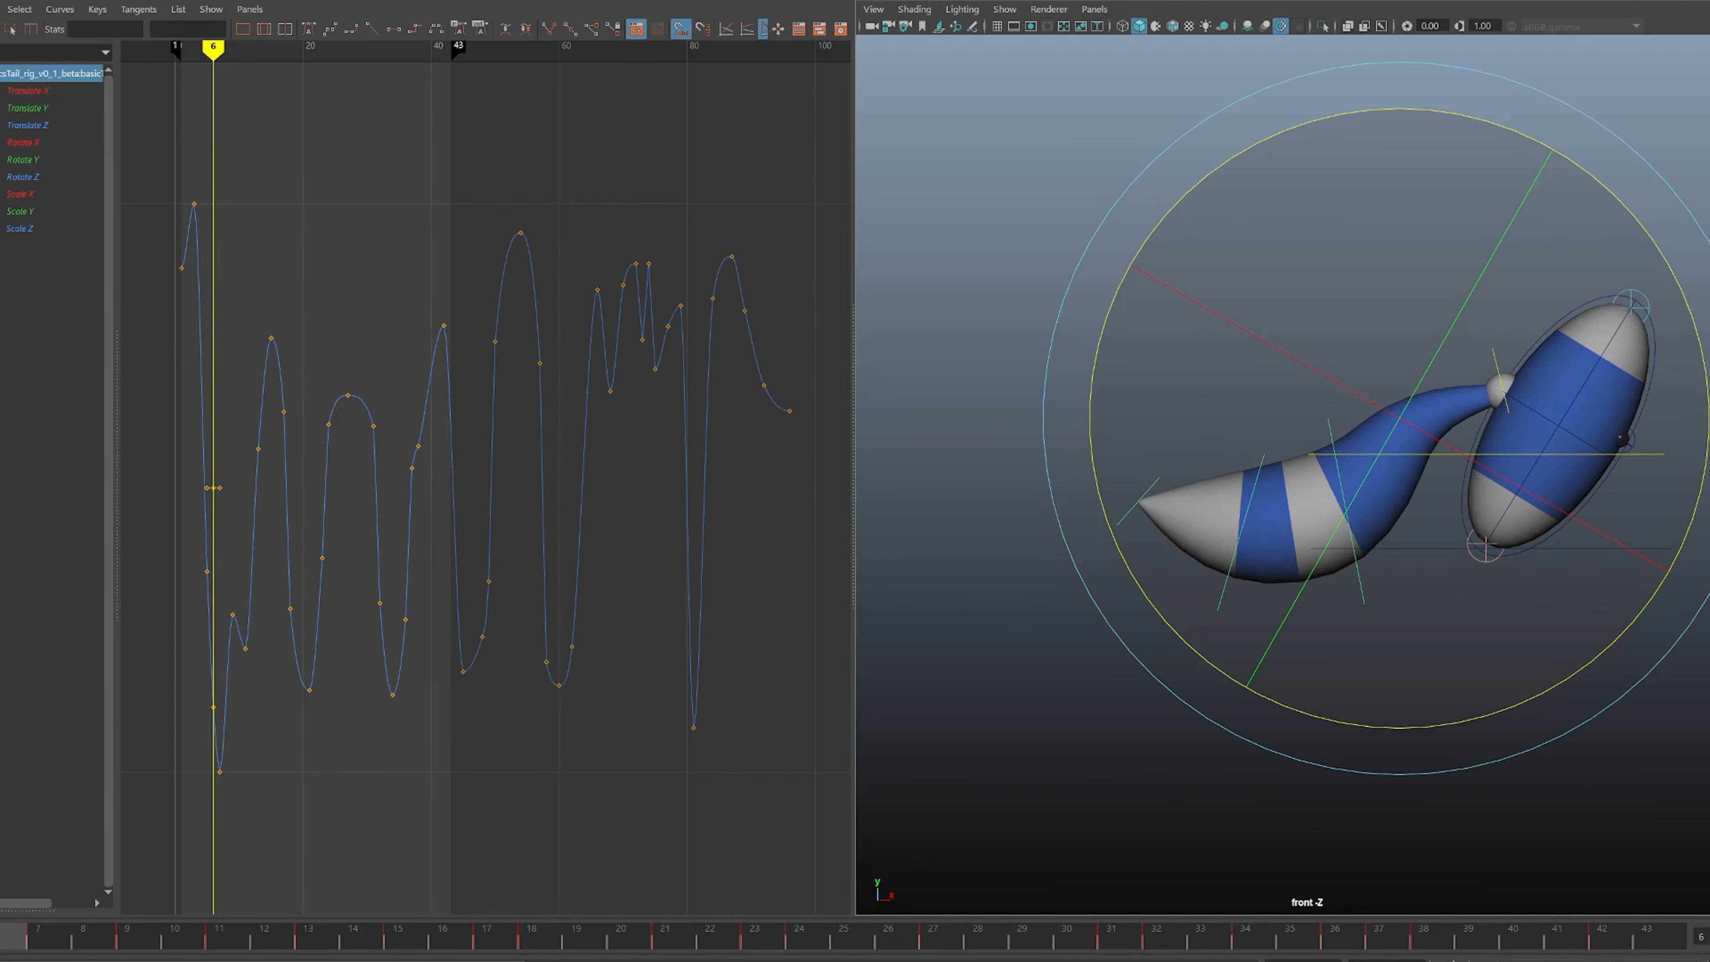
pyautogui.moveTo(1622, 205); pyautogui.dragTo(1647, 233)
# - Step back and forth through frames 2 to 9, mainly between frames 5 and 6, to check the tail's flow
pyautogui.hotkey('alt', ',')
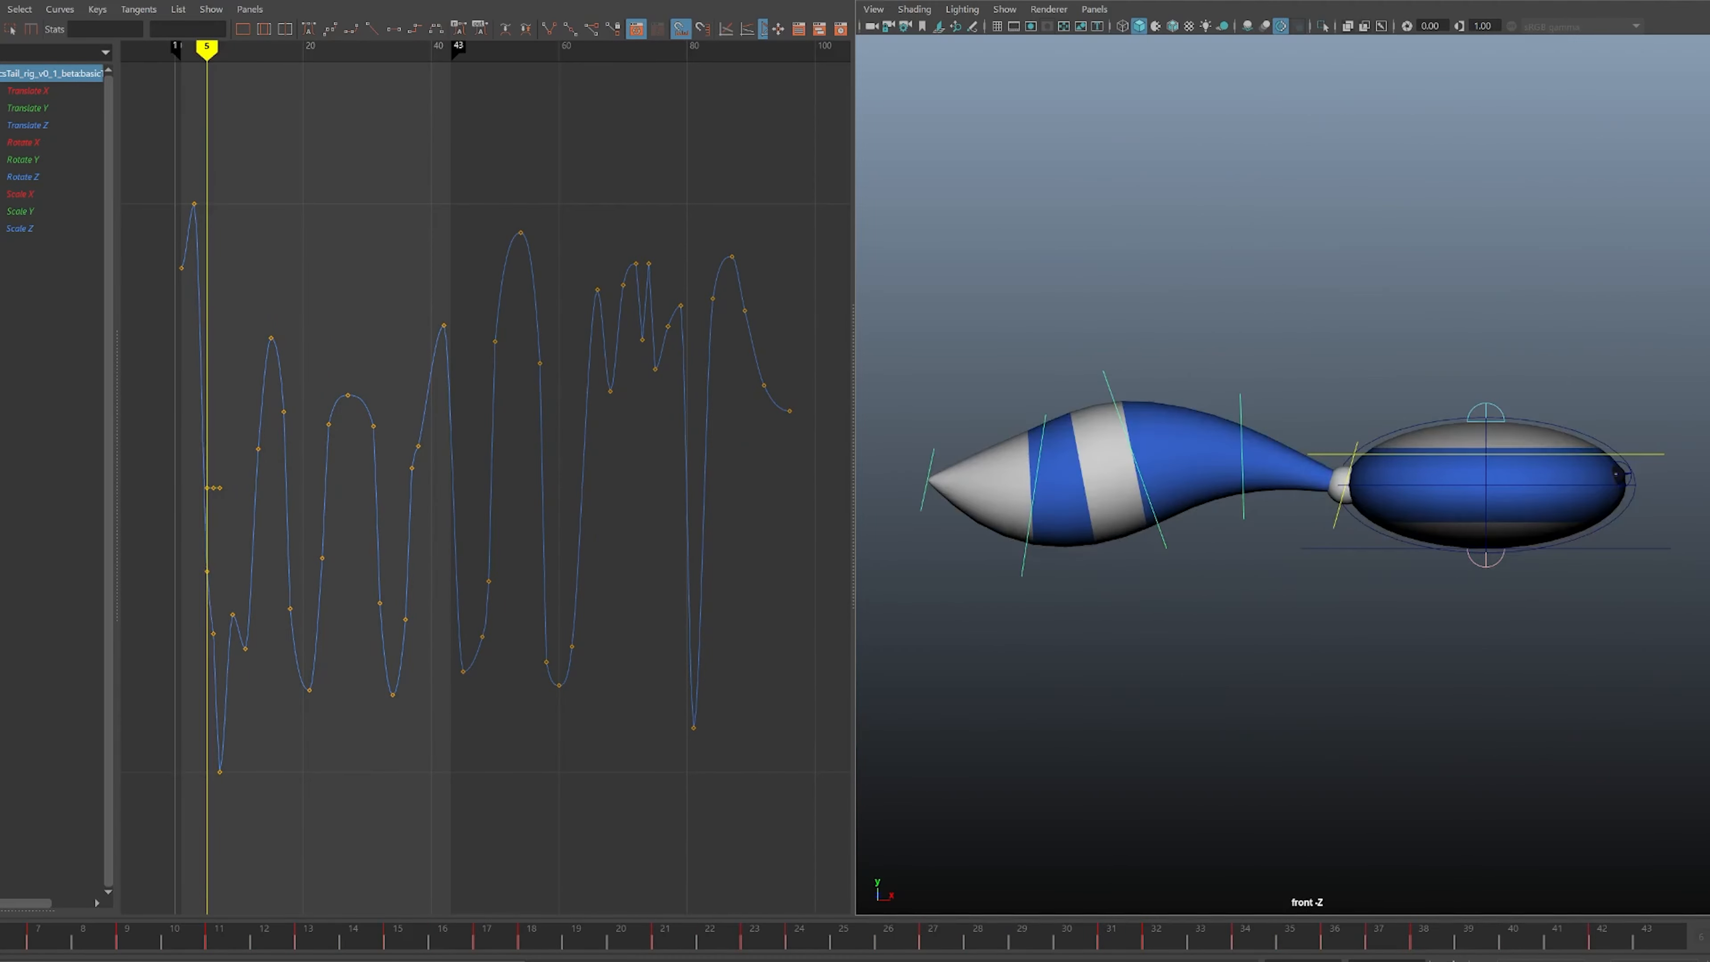
pyautogui.hotkey('alt', '.')
pyautogui.hotkey('alt', ',')
pyautogui.hotkey('alt', '.')
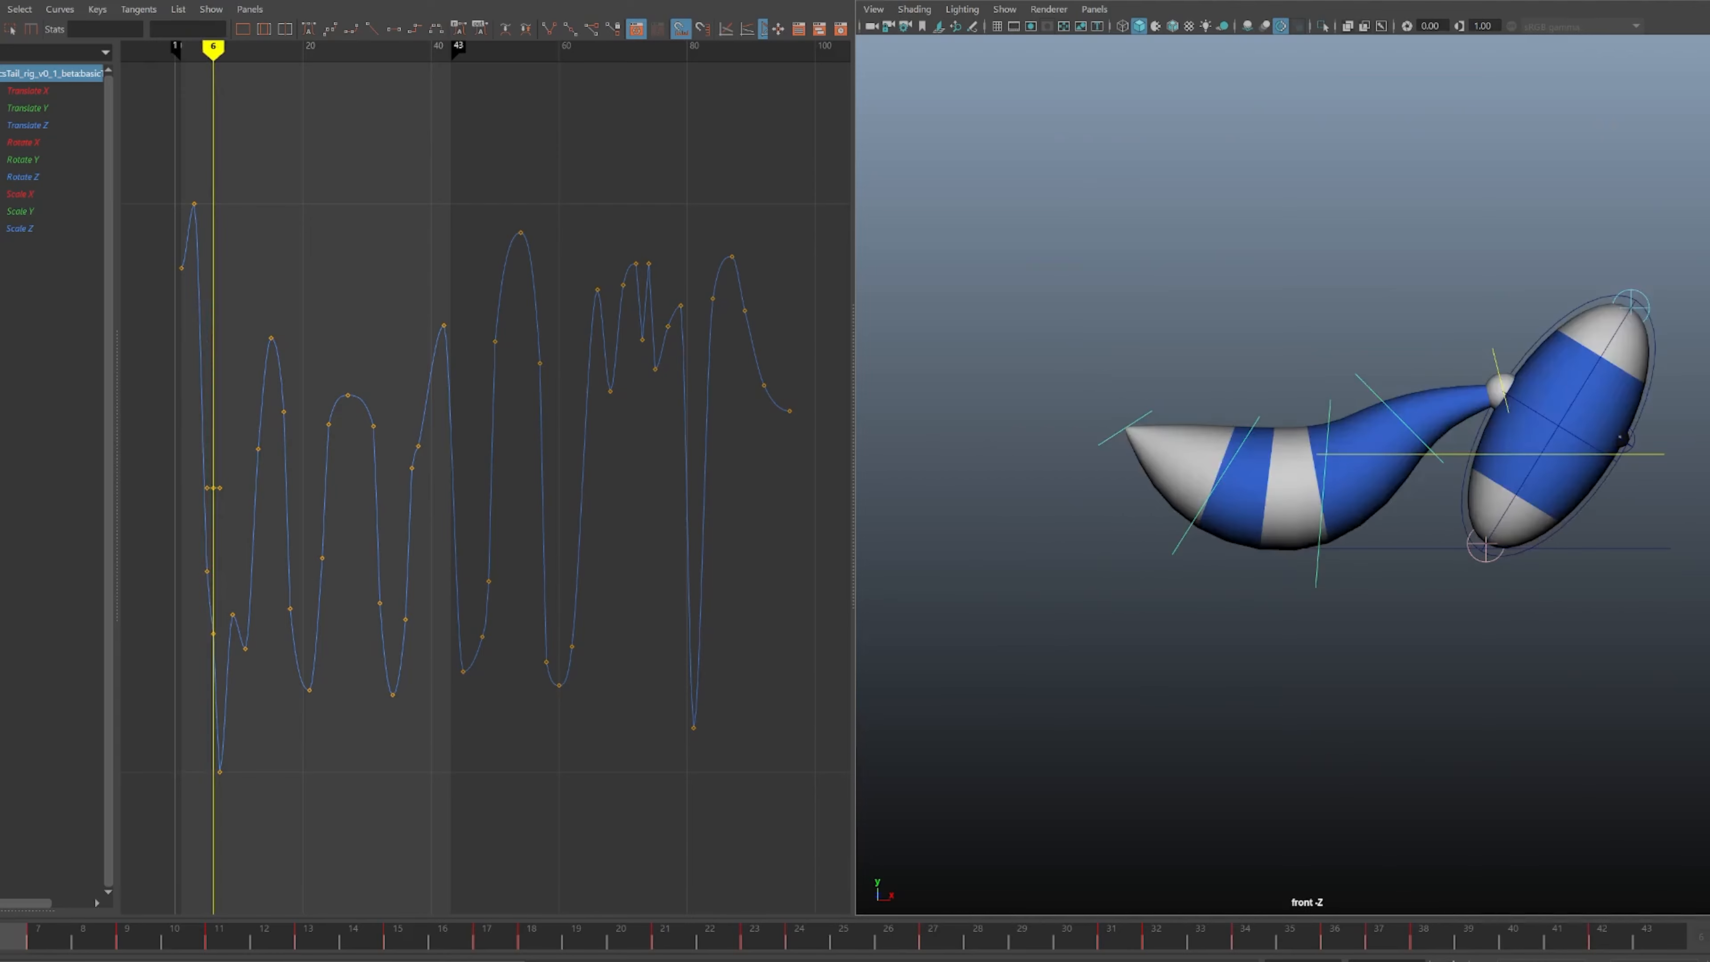
pyautogui.hotkey('alt', ',')
pyautogui.hotkey('alt', '.')
pyautogui.hotkey('alt', ',')
pyautogui.hotkey('alt', '.')
pyautogui.hotkey('alt', ',')
pyautogui.hotkey('alt', '.')
pyautogui.hotkey('alt', ',')
pyautogui.hotkey('alt', ',')
pyautogui.hotkey('alt', ',')
pyautogui.hotkey('alt', ',')
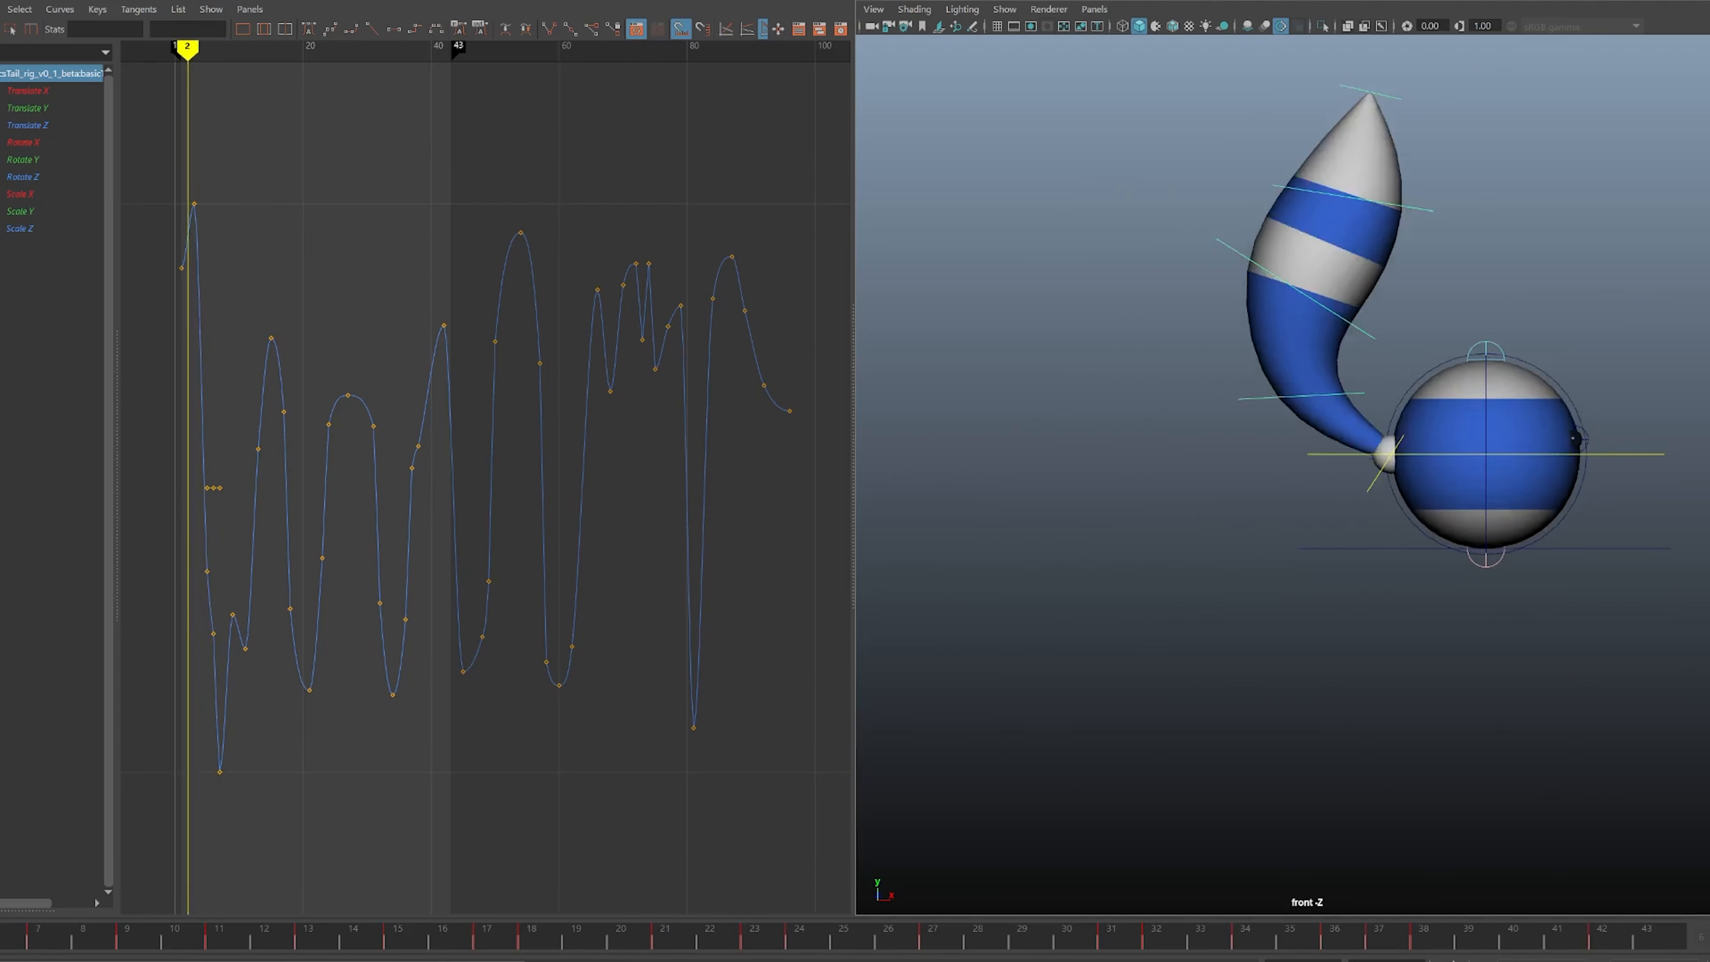
pyautogui.hotkey('alt', '.')
pyautogui.hotkey('alt', '.')
pyautogui.hotkey('alt', '.')
pyautogui.hotkey('alt', '.')
pyautogui.hotkey('alt', '.')
pyautogui.hotkey('alt', '.')
pyautogui.hotkey('alt', '.')
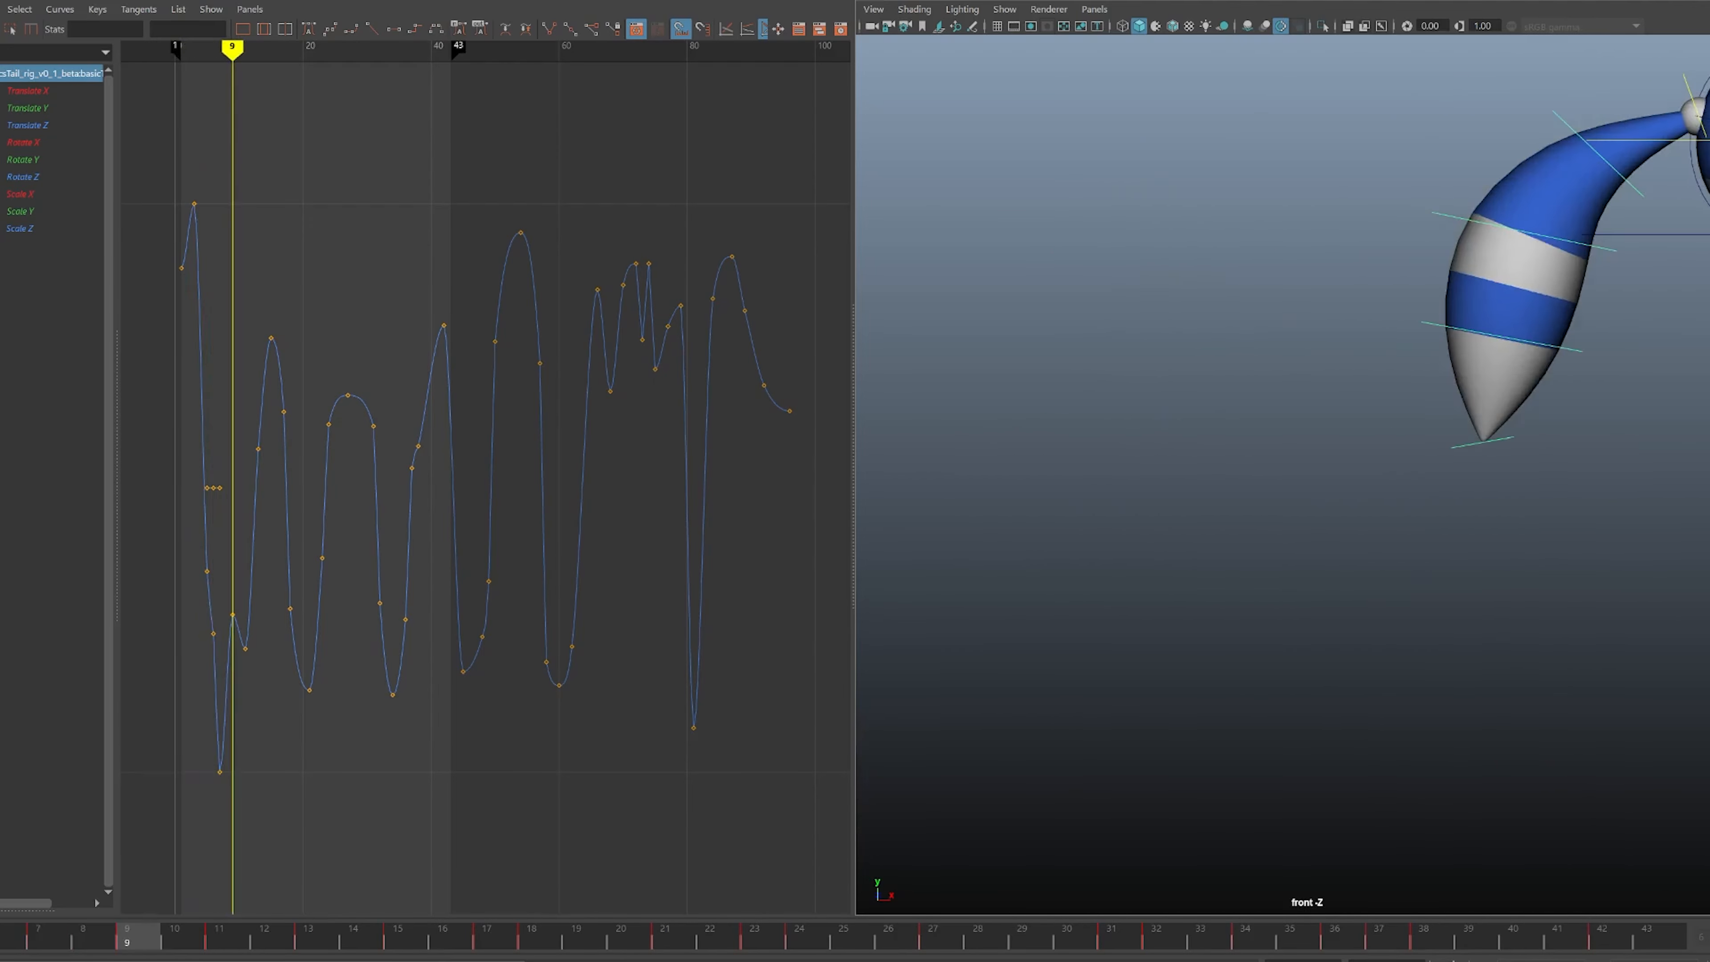
pyautogui.hotkey('alt', ',')
pyautogui.hotkey('alt', ',')
pyautogui.hotkey('alt', ',')
pyautogui.hotkey('alt', ',')
pyautogui.hotkey('alt', ',')
pyautogui.hotkey('alt', ',')
pyautogui.hotkey('alt', '.')
pyautogui.hotkey('alt', '.')
pyautogui.hotkey('alt', '.')
pyautogui.hotkey('alt', '.')
pyautogui.hotkey('alt', ',')
pyautogui.hotkey('alt', ',')
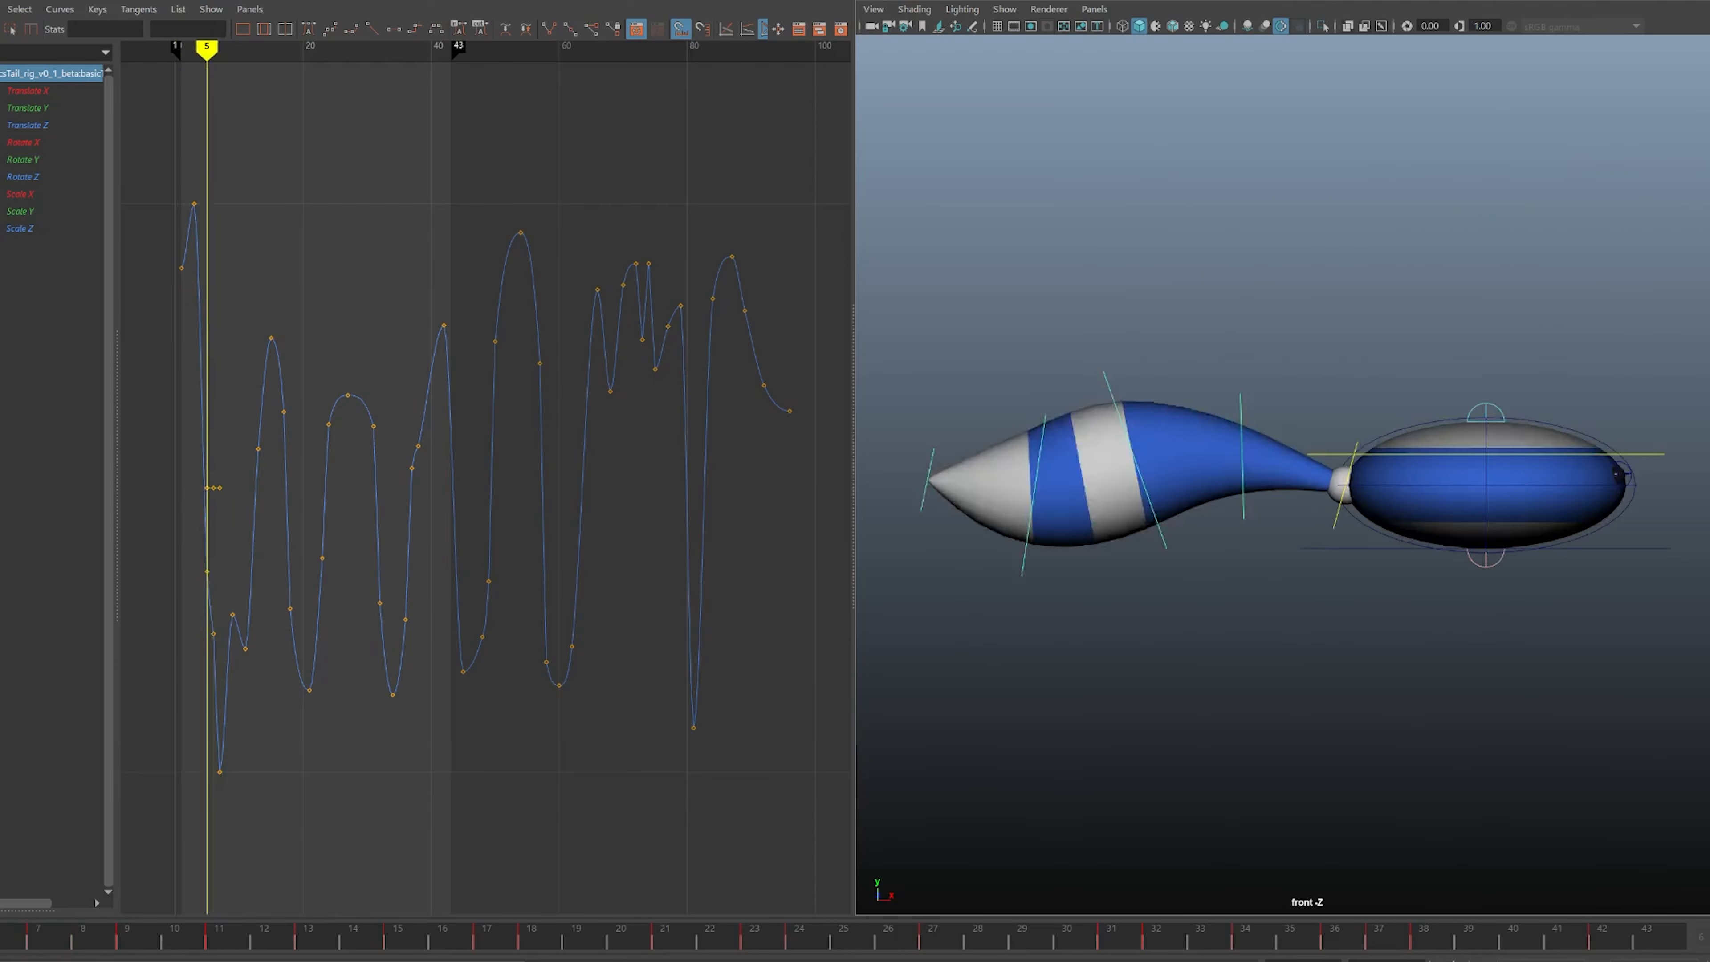
pyautogui.hotkey('alt', '.')
pyautogui.hotkey('alt', '.')
pyautogui.hotkey('alt', ',')
pyautogui.hotkey('alt', ',')
pyautogui.hotkey('alt', '.')
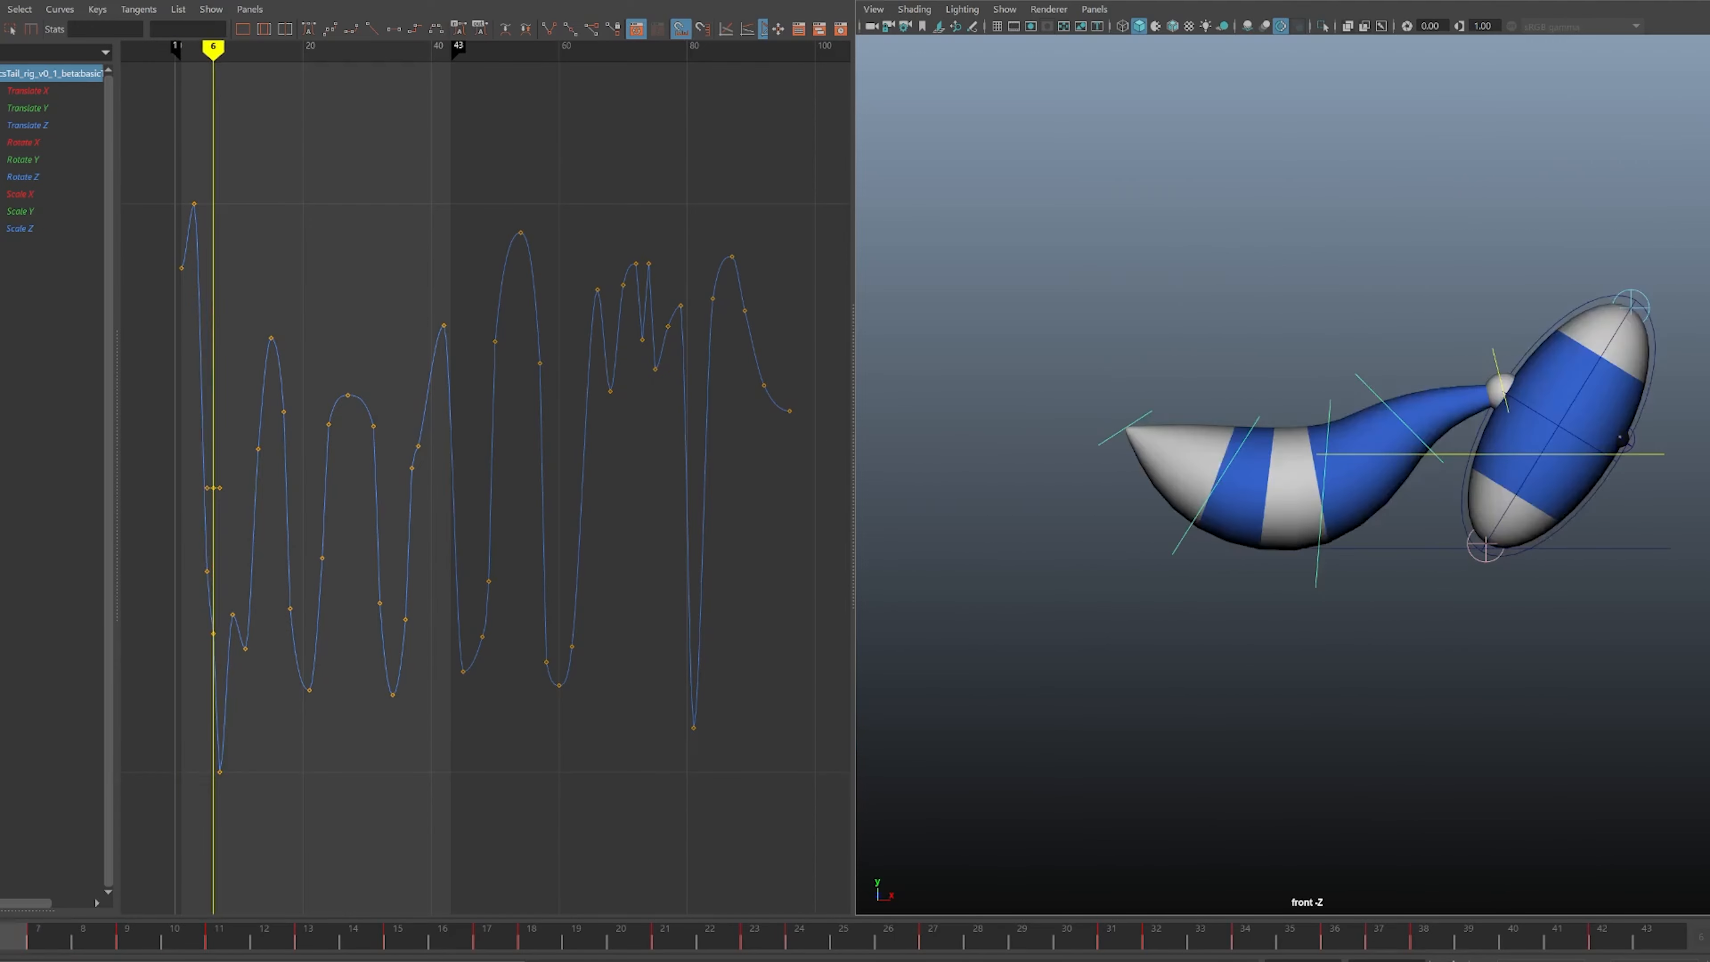
pyautogui.hotkey('alt', ',')
pyautogui.hotkey('alt', '.')
pyautogui.hotkey('alt', ',')
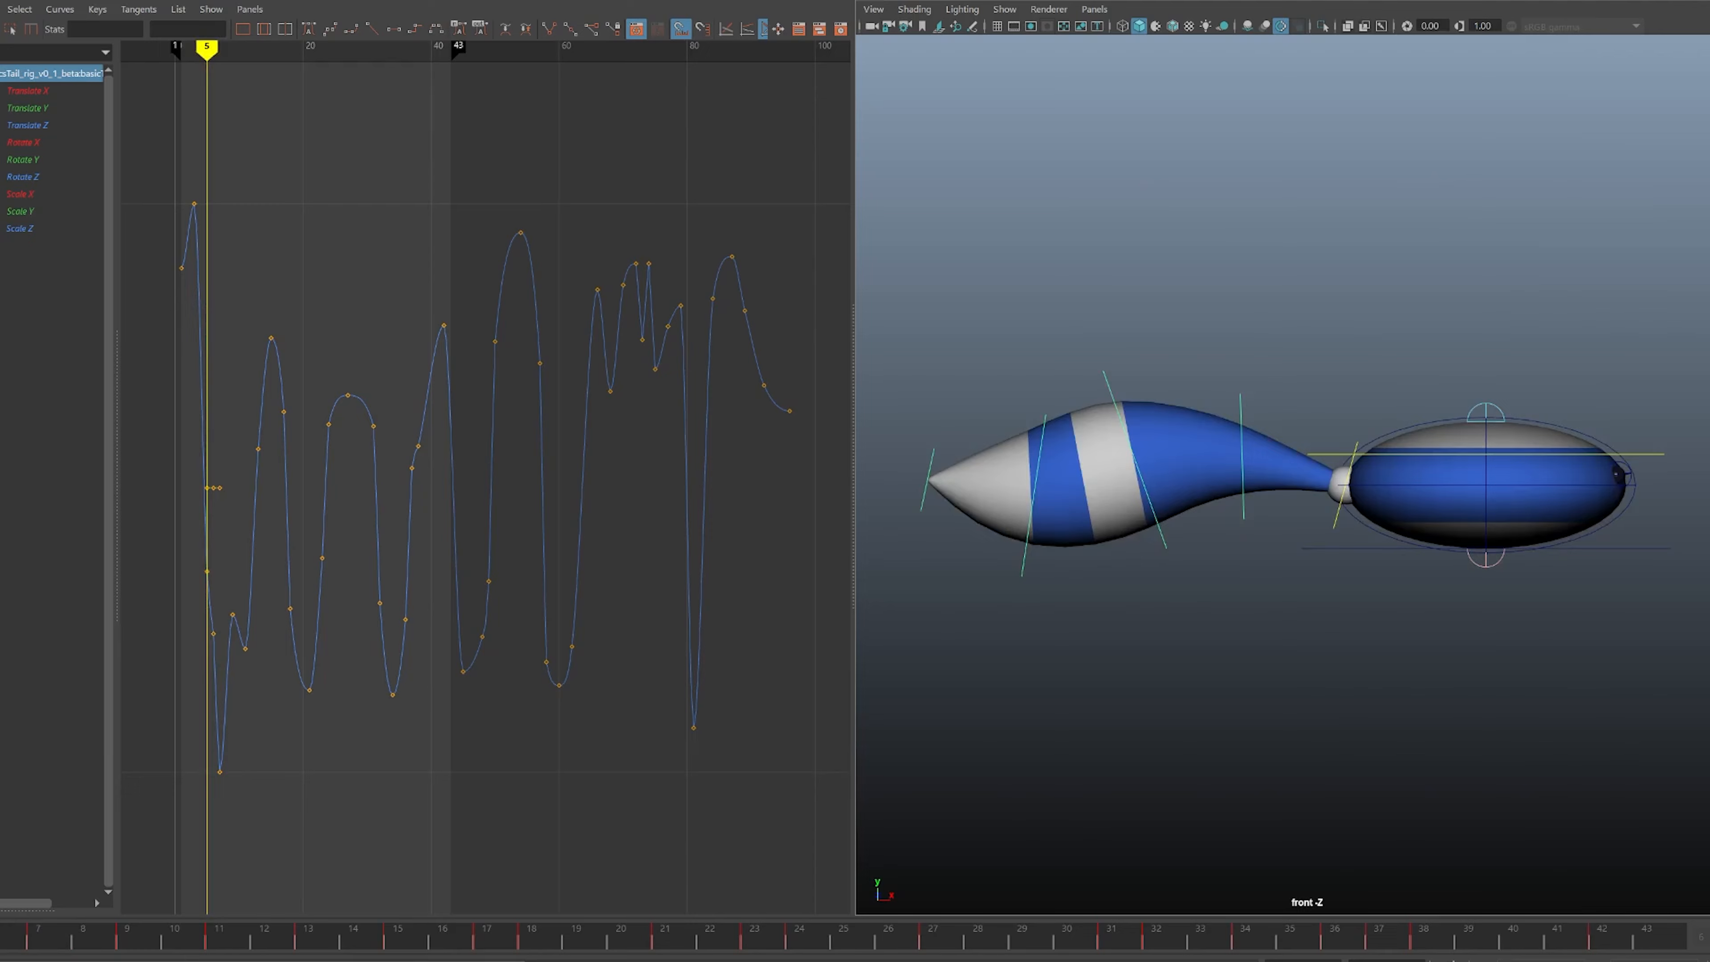
pyautogui.hotkey('alt', '.')
pyautogui.press('e')
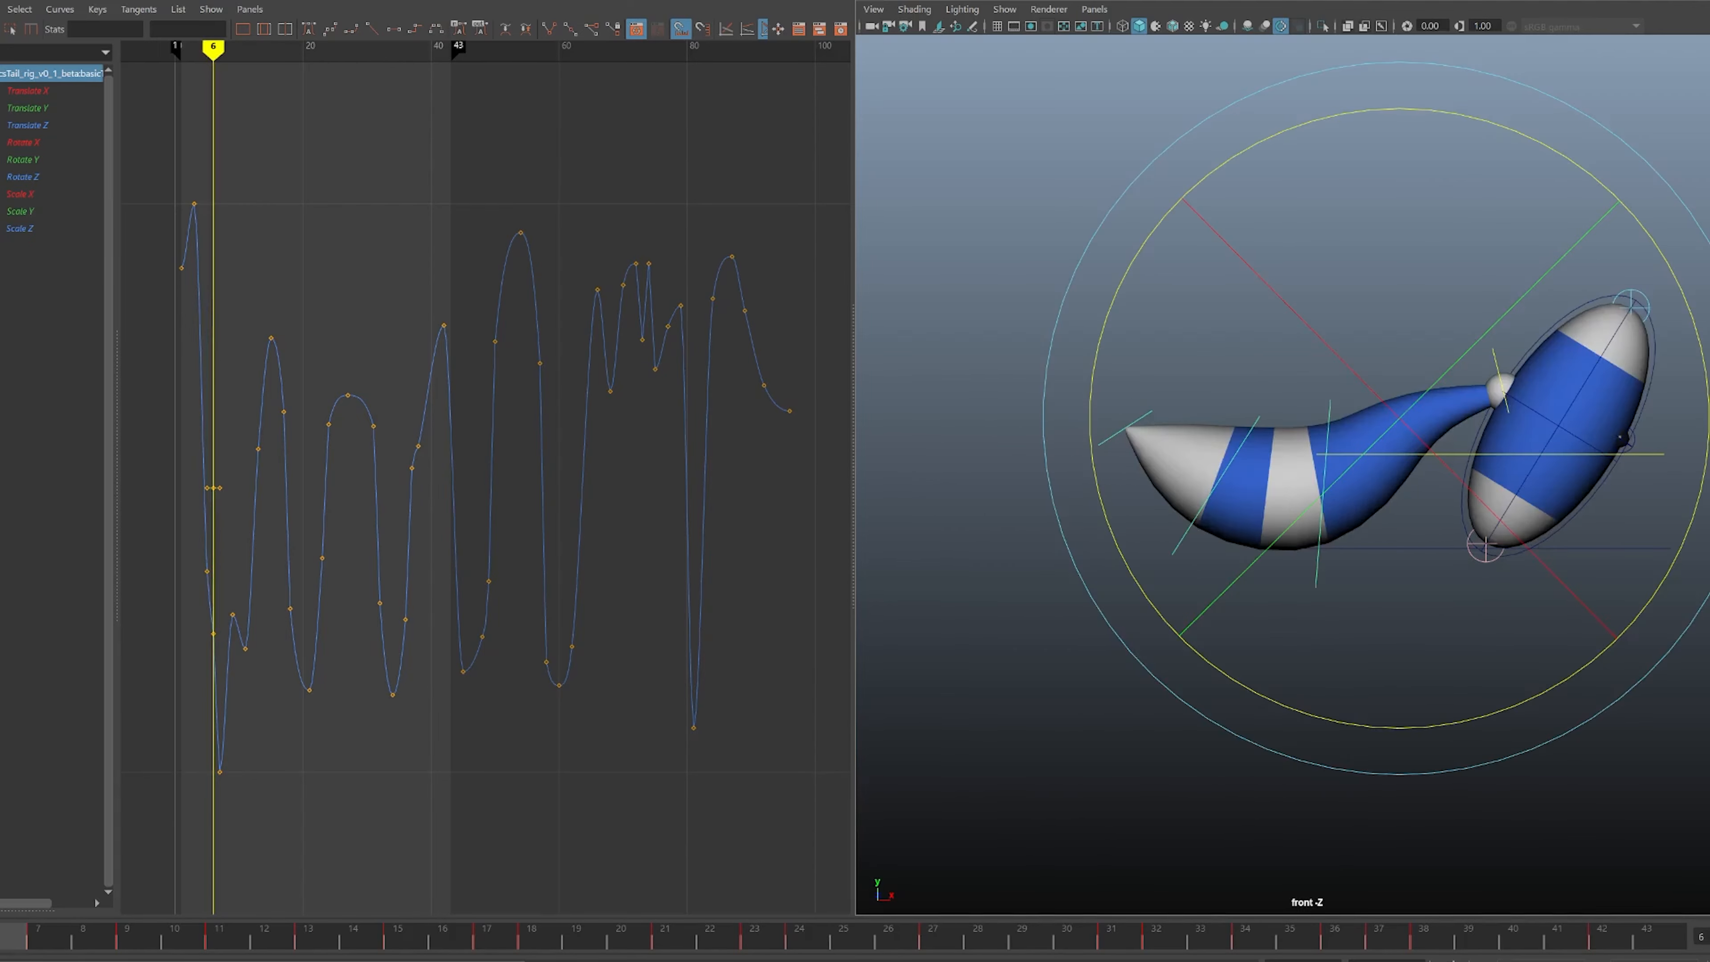
# - Select the middle tail control at frame 5 and rotate it clockwise to lift the tail's outer half
pyautogui.hotkey('alt', ',')
pyautogui.press('q')
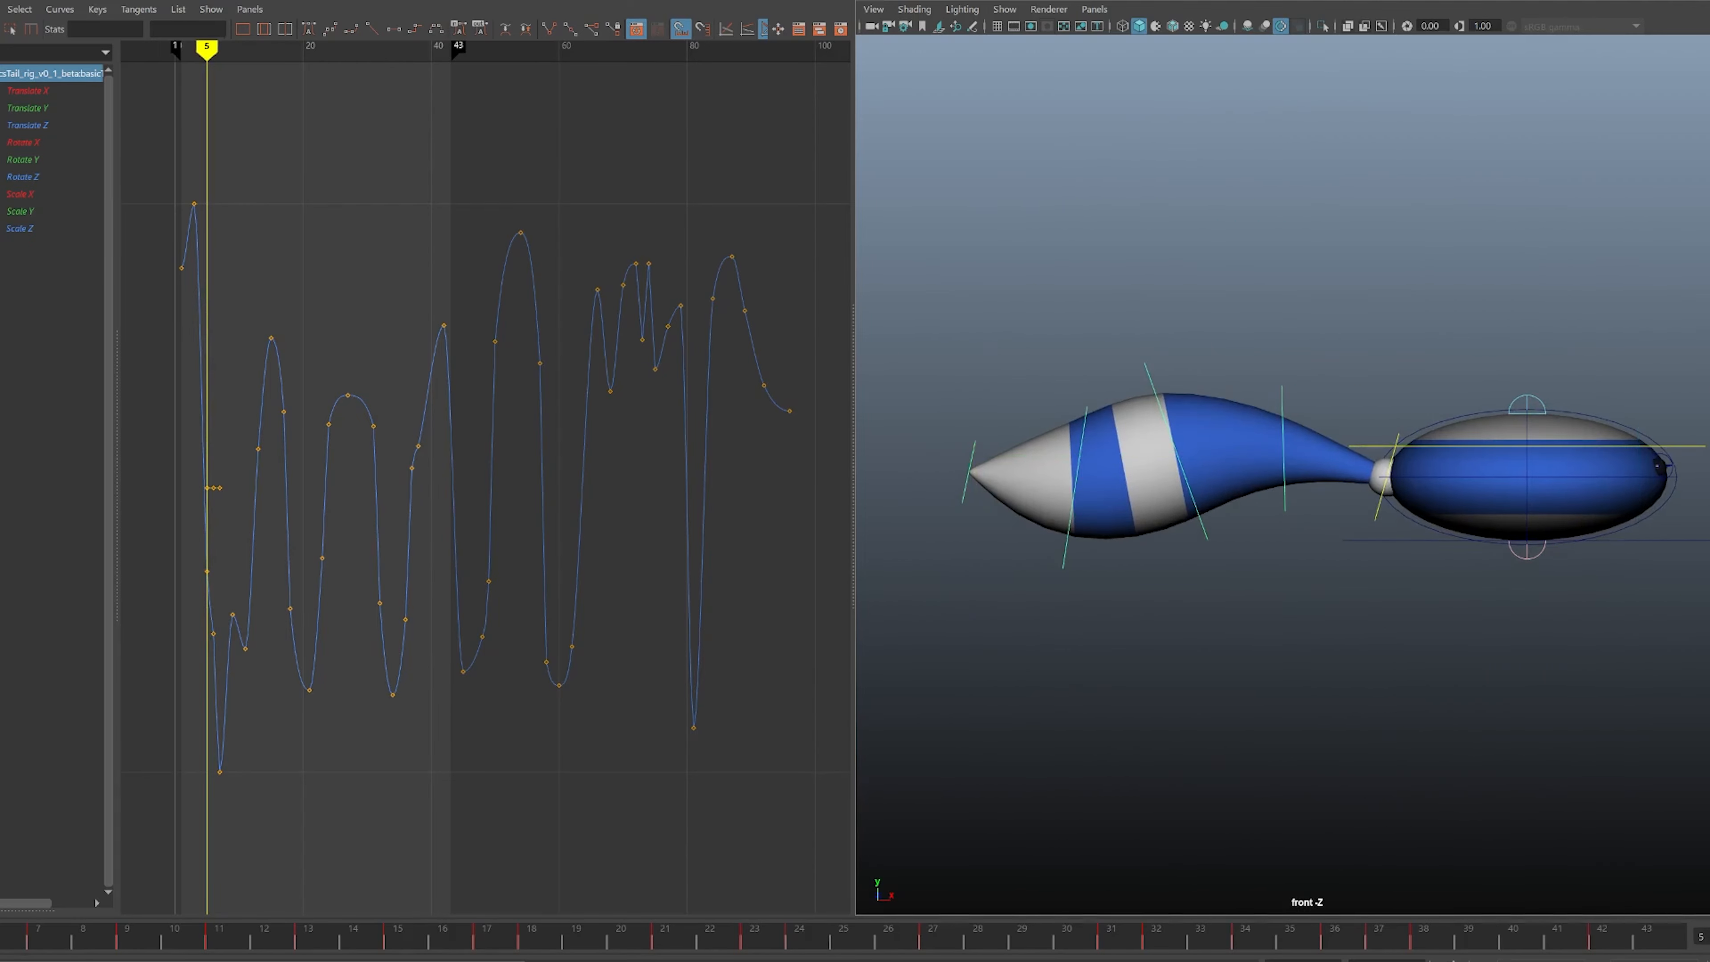
pyautogui.press('Down')
pyautogui.press('e')
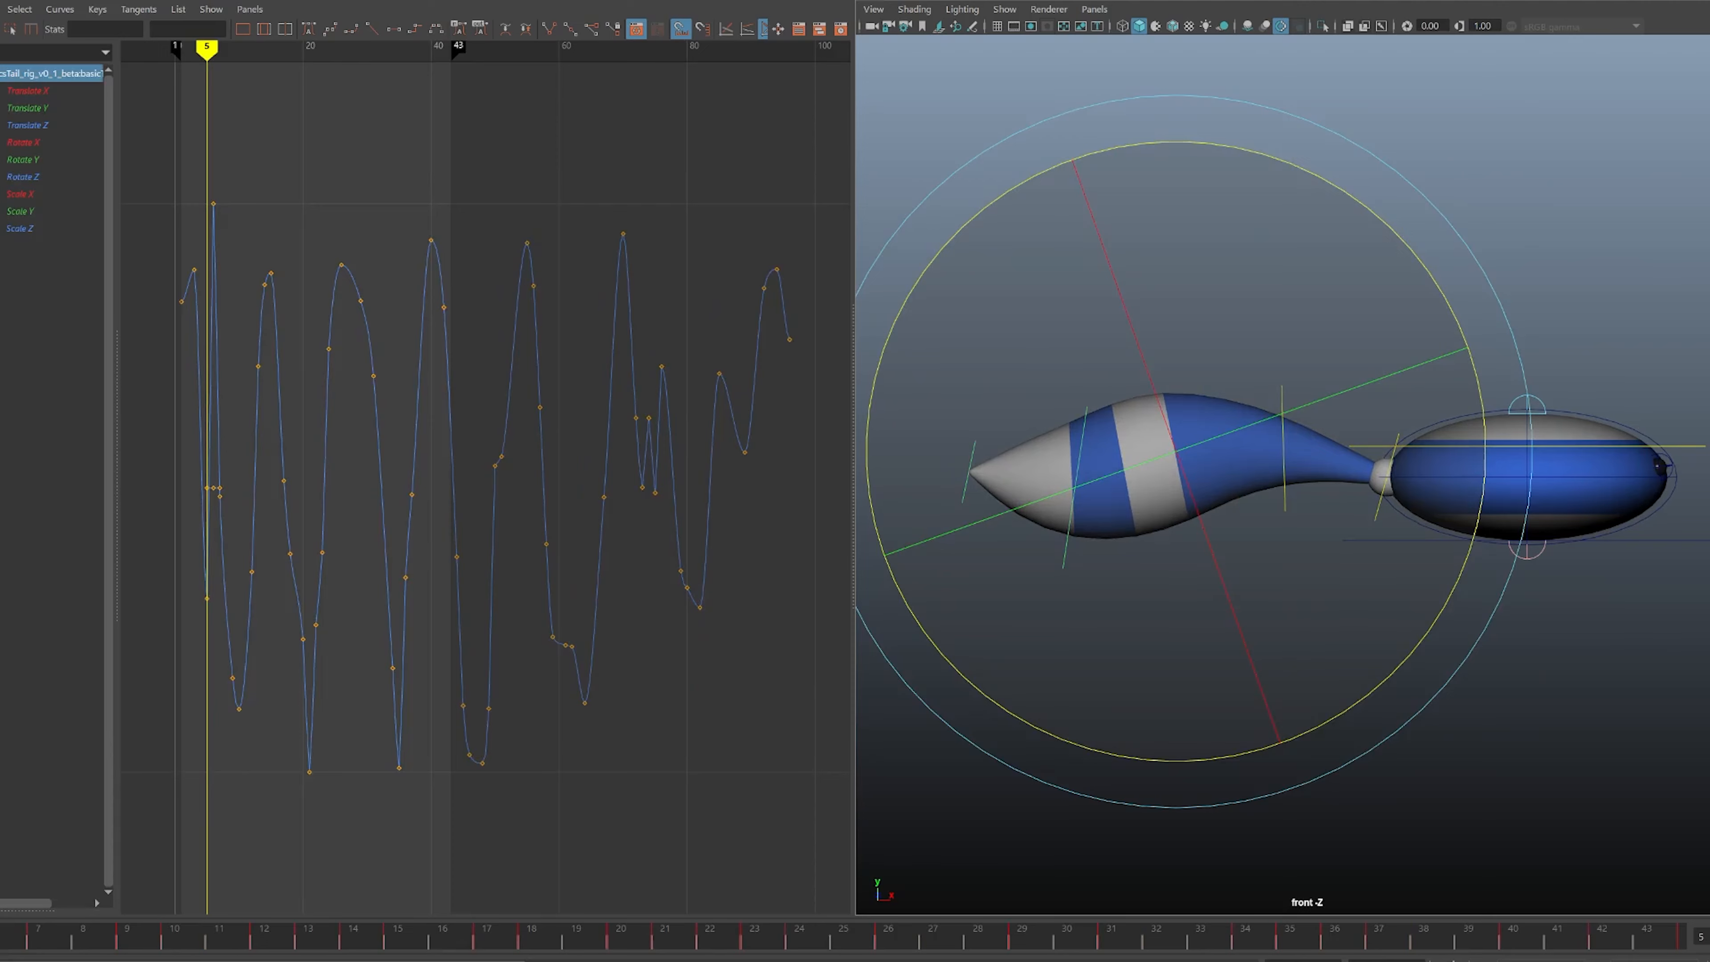
pyautogui.moveTo(1044, 172); pyautogui.dragTo(1125, 169)
pyautogui.press('q')
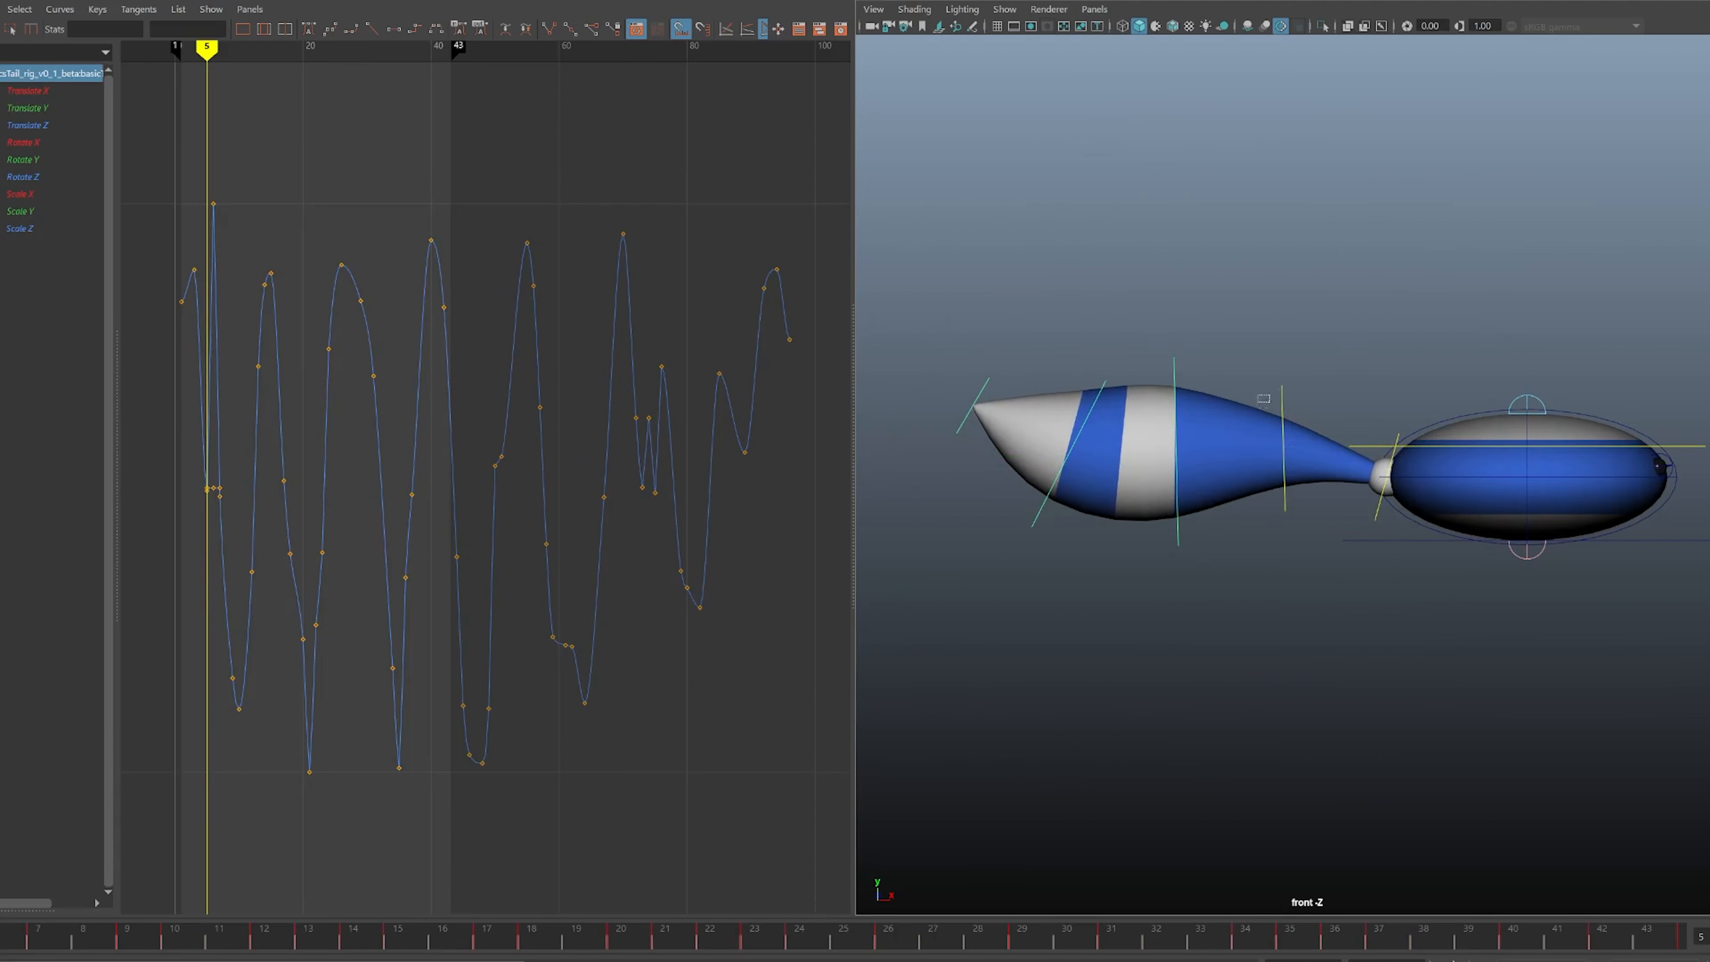
# - Select the tail's base control and rotate it slightly counterclockwise at frame 5 to lower the tail
pyautogui.press('Up')
pyautogui.press('Up')
pyautogui.press('e')
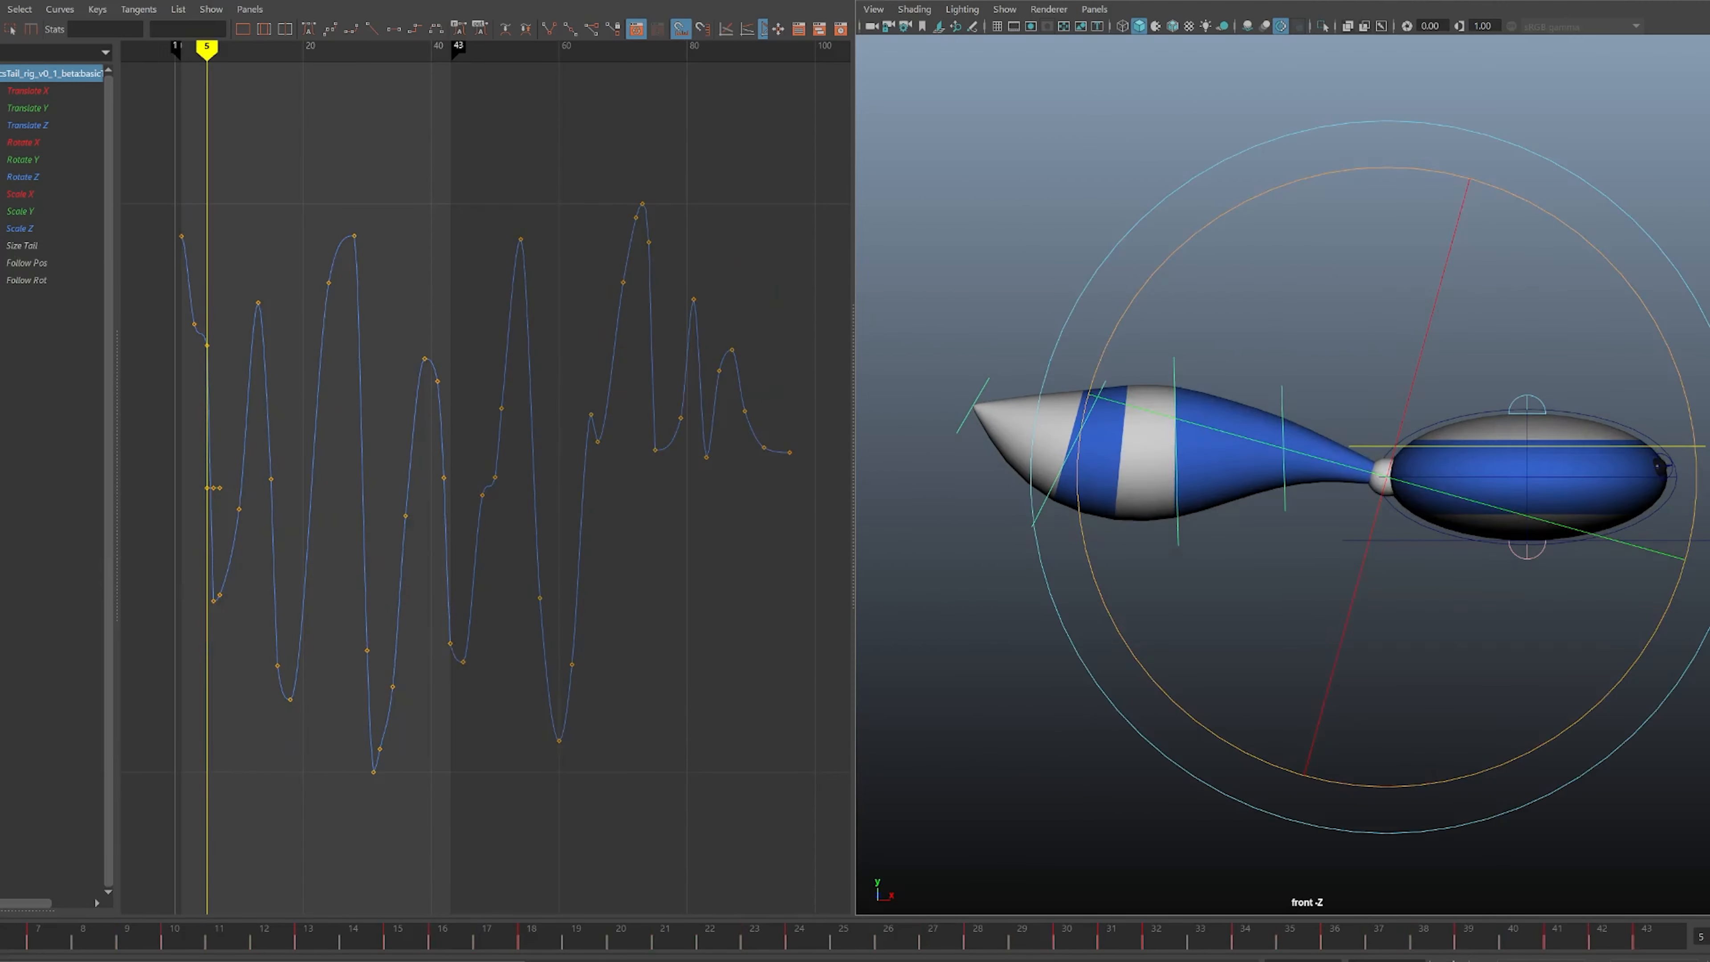
pyautogui.moveTo(1529, 202)
pyautogui.mouseDown()
pyautogui.moveTo(1492, 189)
pyautogui.moveTo(1508, 194)
pyautogui.mouseUp()
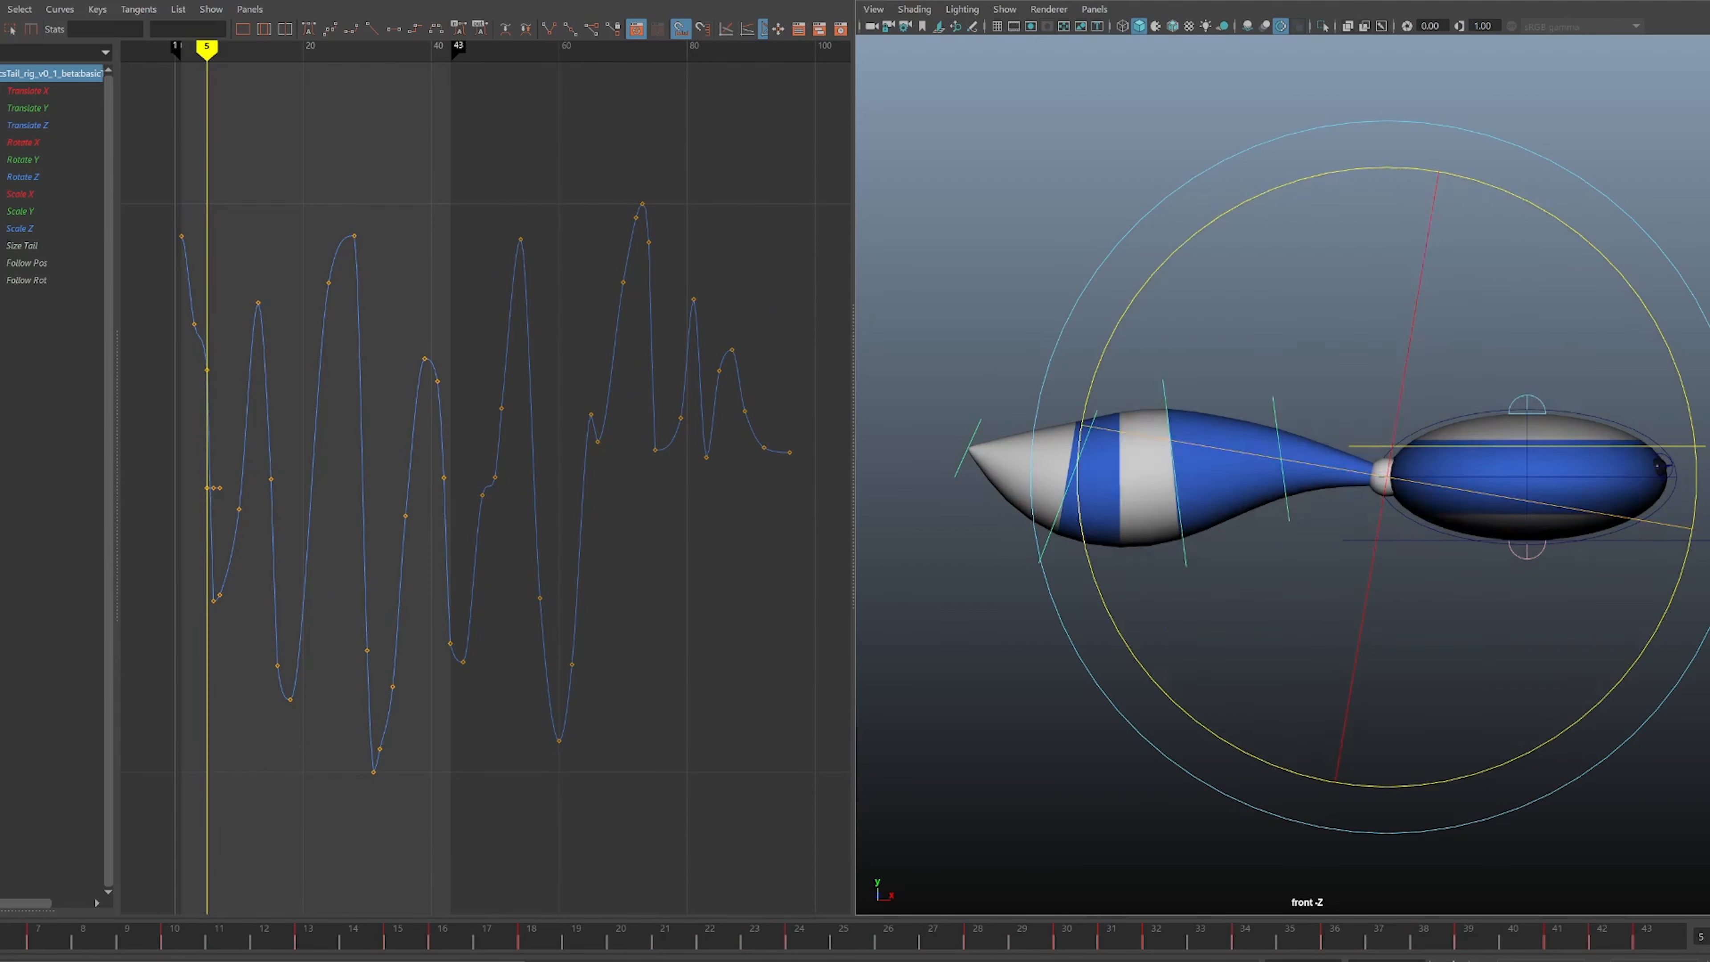
# - Flip between frames 4, 5 and 6 to compare the tail's adjusted poses
pyautogui.hotkey('alt', ',')
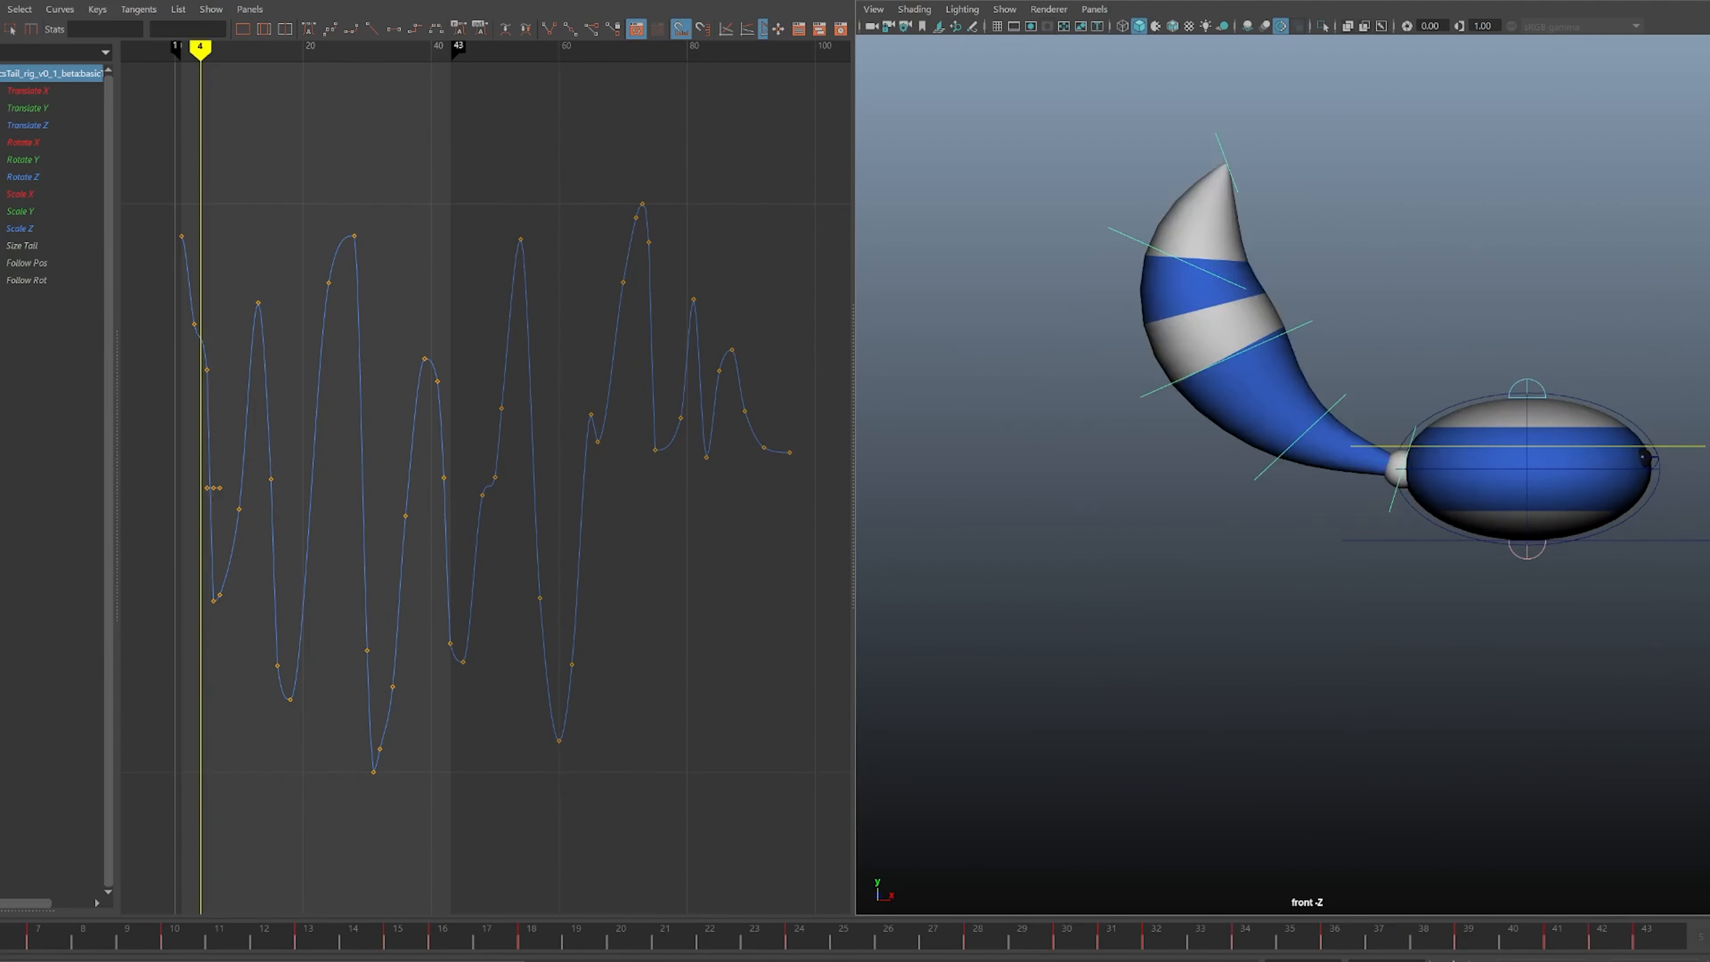
pyautogui.hotkey('alt', '.')
pyautogui.hotkey('alt', '.')
pyautogui.hotkey('alt', ',')
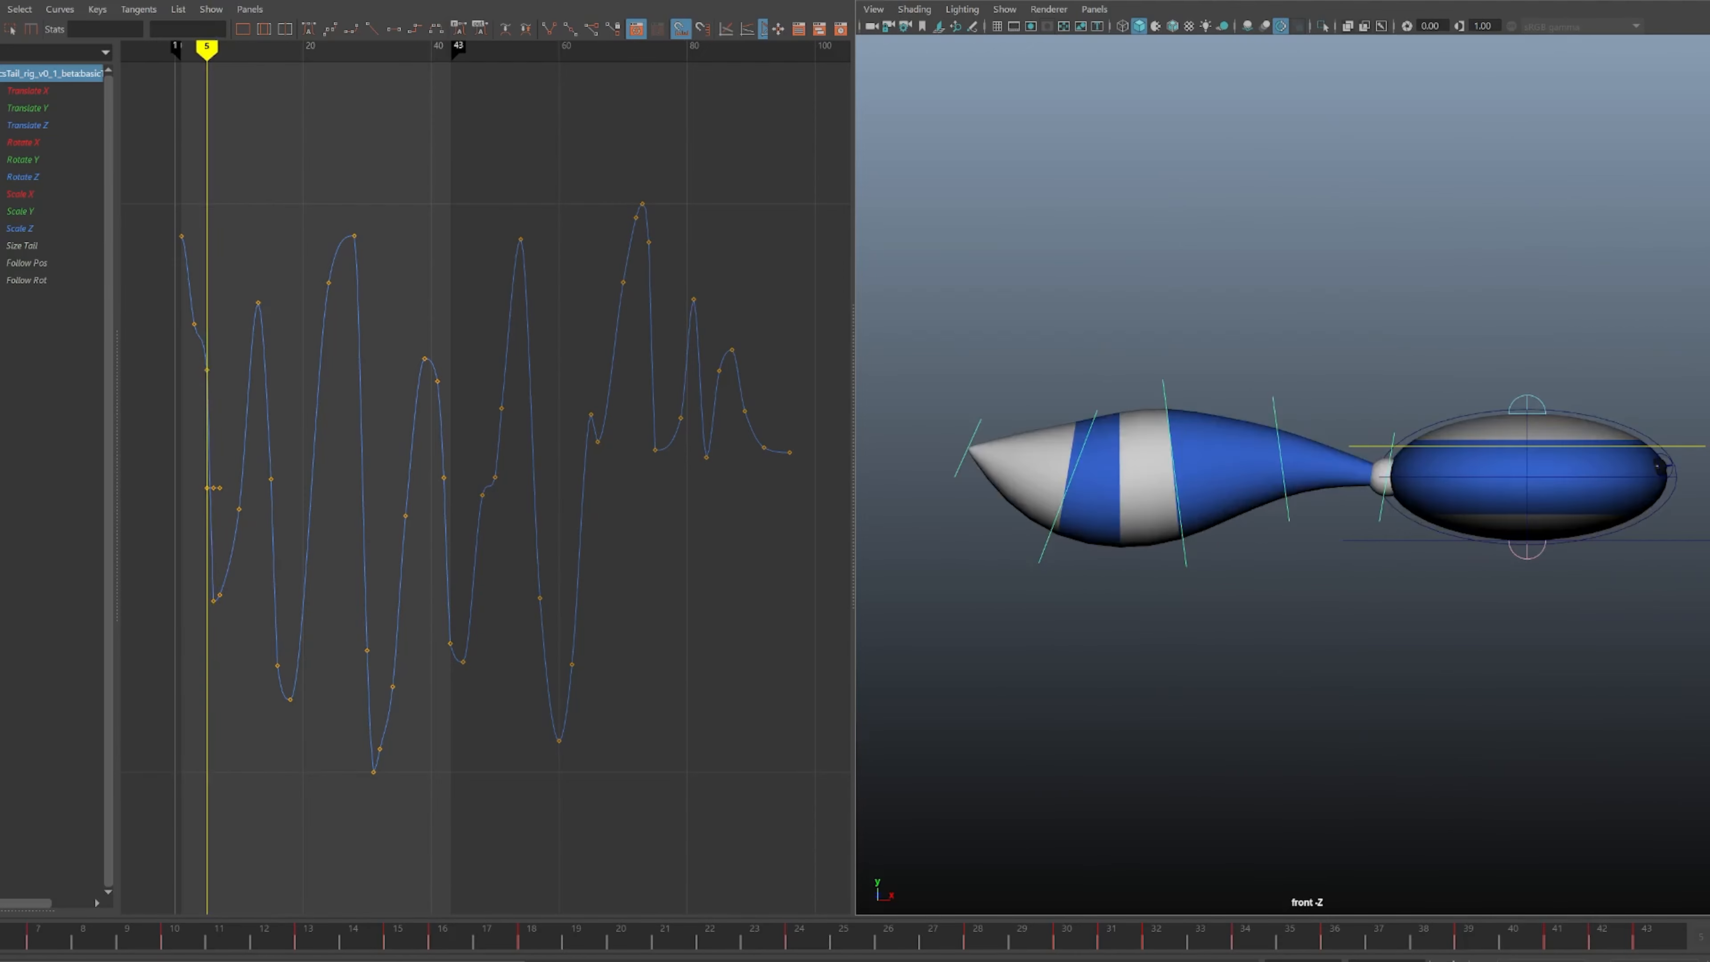
pyautogui.hotkey('alt', '.')
pyautogui.hotkey('alt', ',')
pyautogui.hotkey('alt', '.')
pyautogui.hotkey('alt', ',')
pyautogui.hotkey('alt', '.')
pyautogui.hotkey('alt', ',')
pyautogui.hotkey('alt', '.')
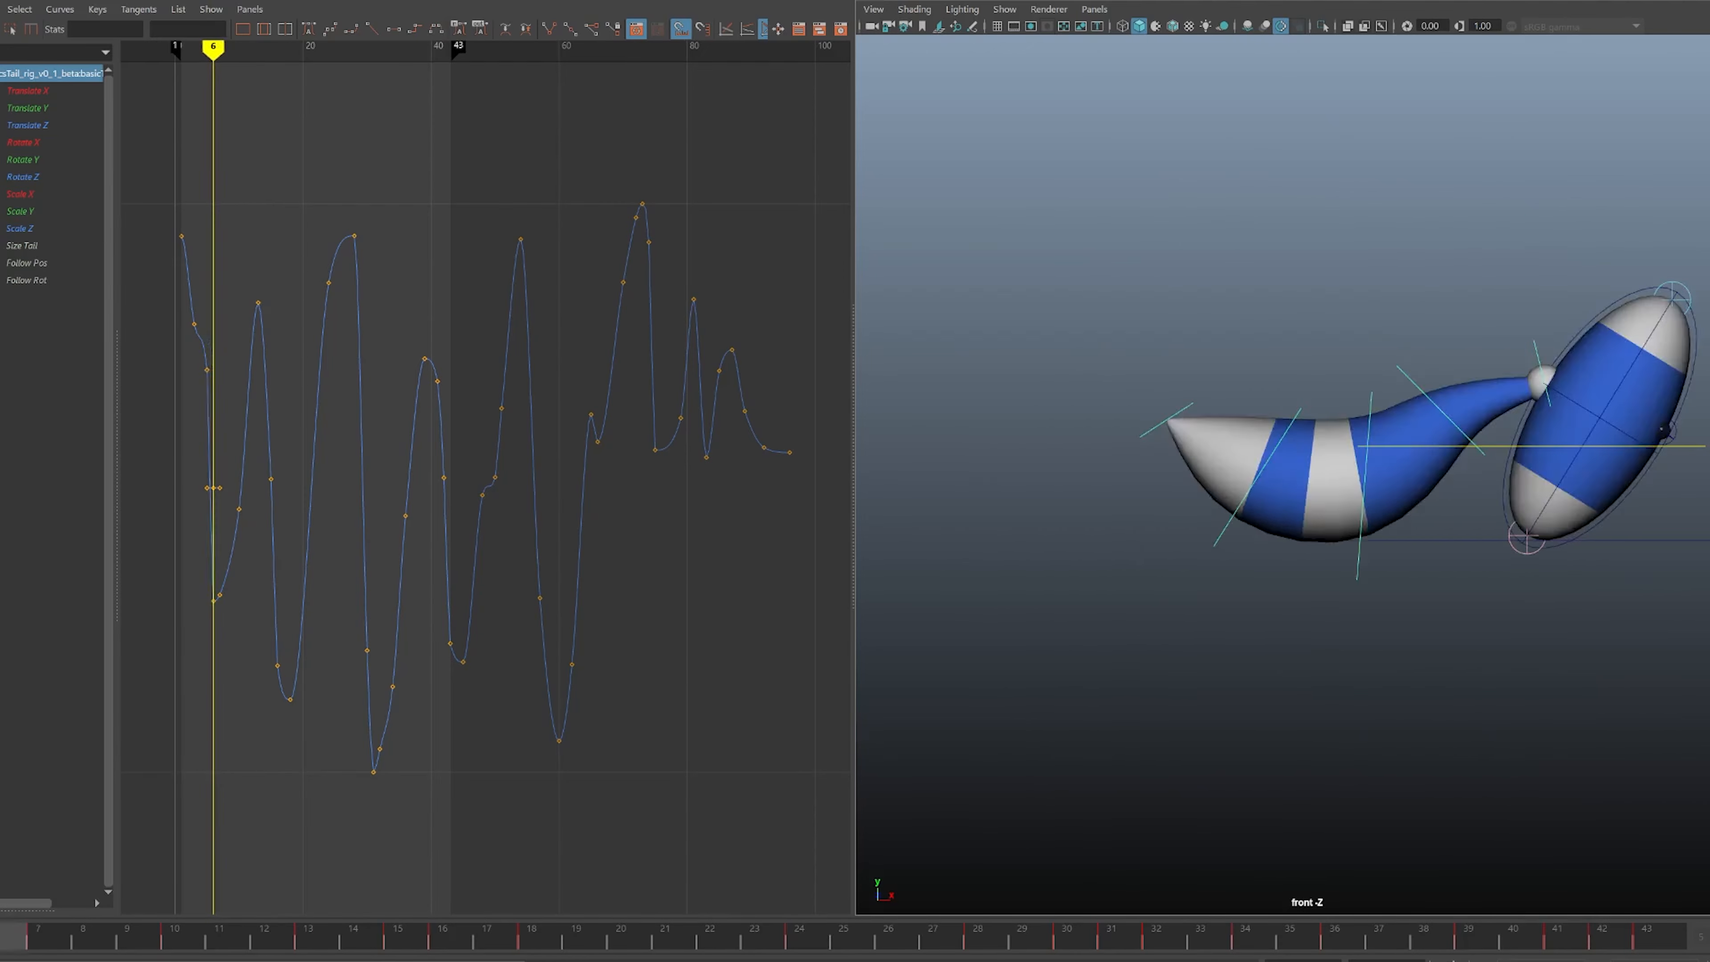
pyautogui.hotkey('alt', ',')
pyautogui.hotkey('alt', '.')
pyautogui.hotkey('alt', ',')
pyautogui.hotkey('alt', '.')
pyautogui.hotkey('alt', ',')
pyautogui.hotkey('alt', '.')
pyautogui.hotkey('alt', ',')
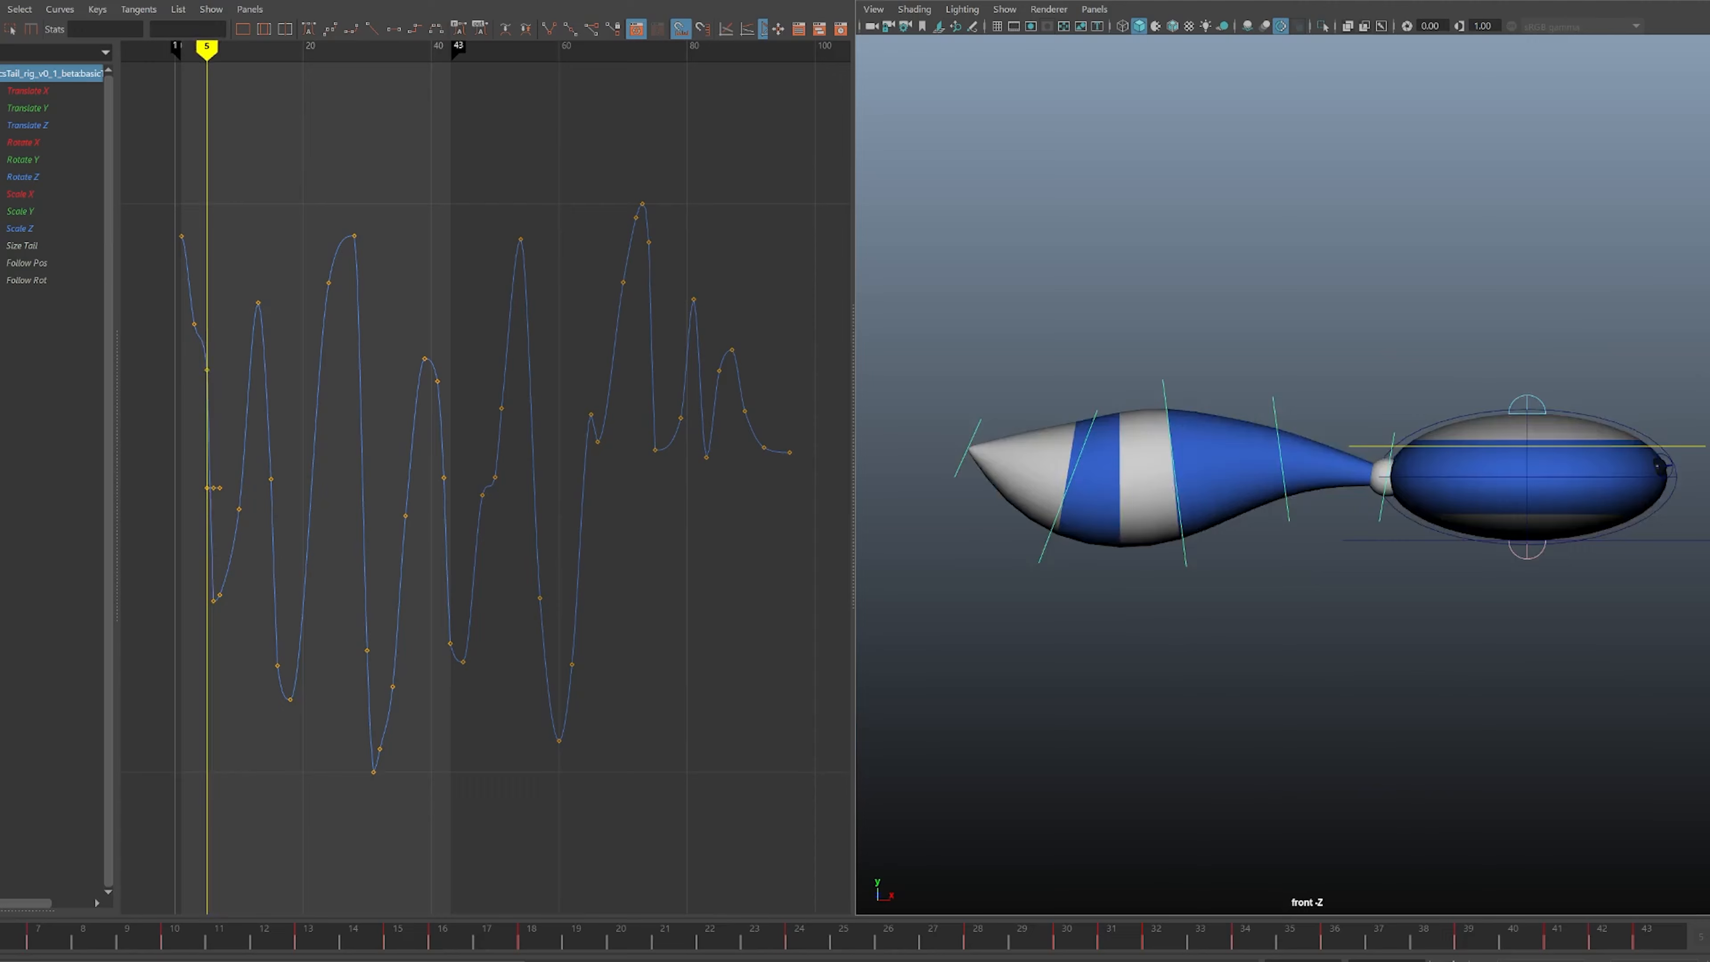
# - Go to frame 8 and select all five tail controls
pyautogui.hotkey('alt', '.')
pyautogui.hotkey('alt', '.')
pyautogui.hotkey('alt', '.')
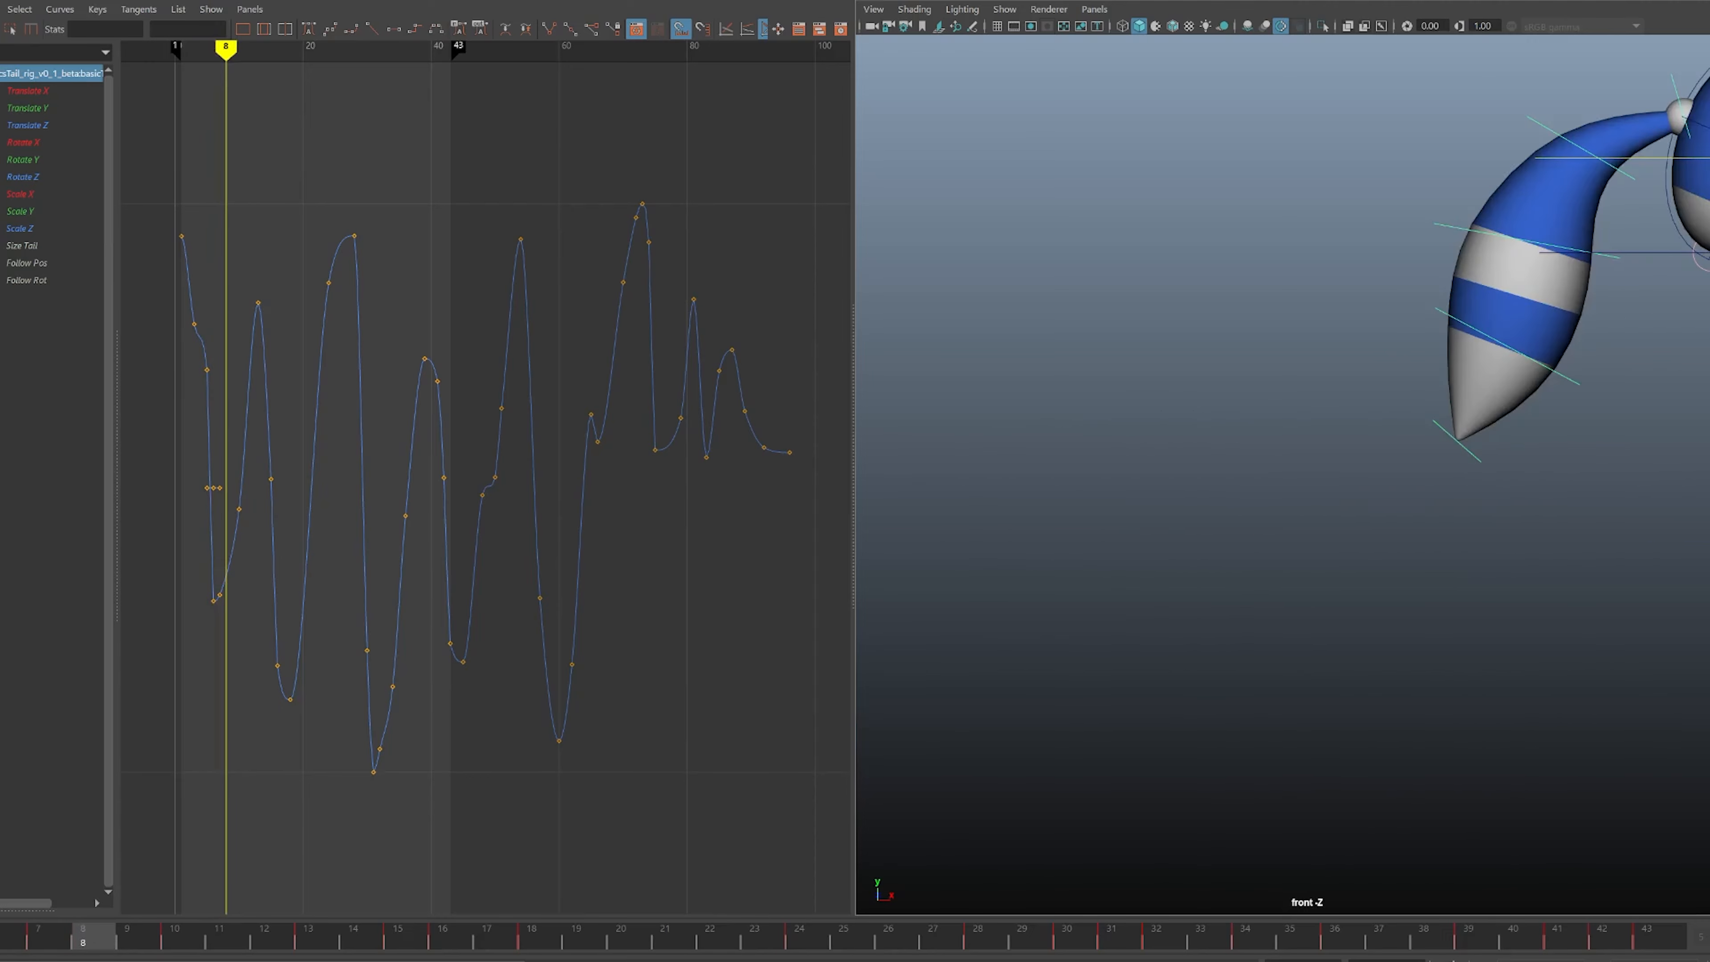
pyautogui.press('f')
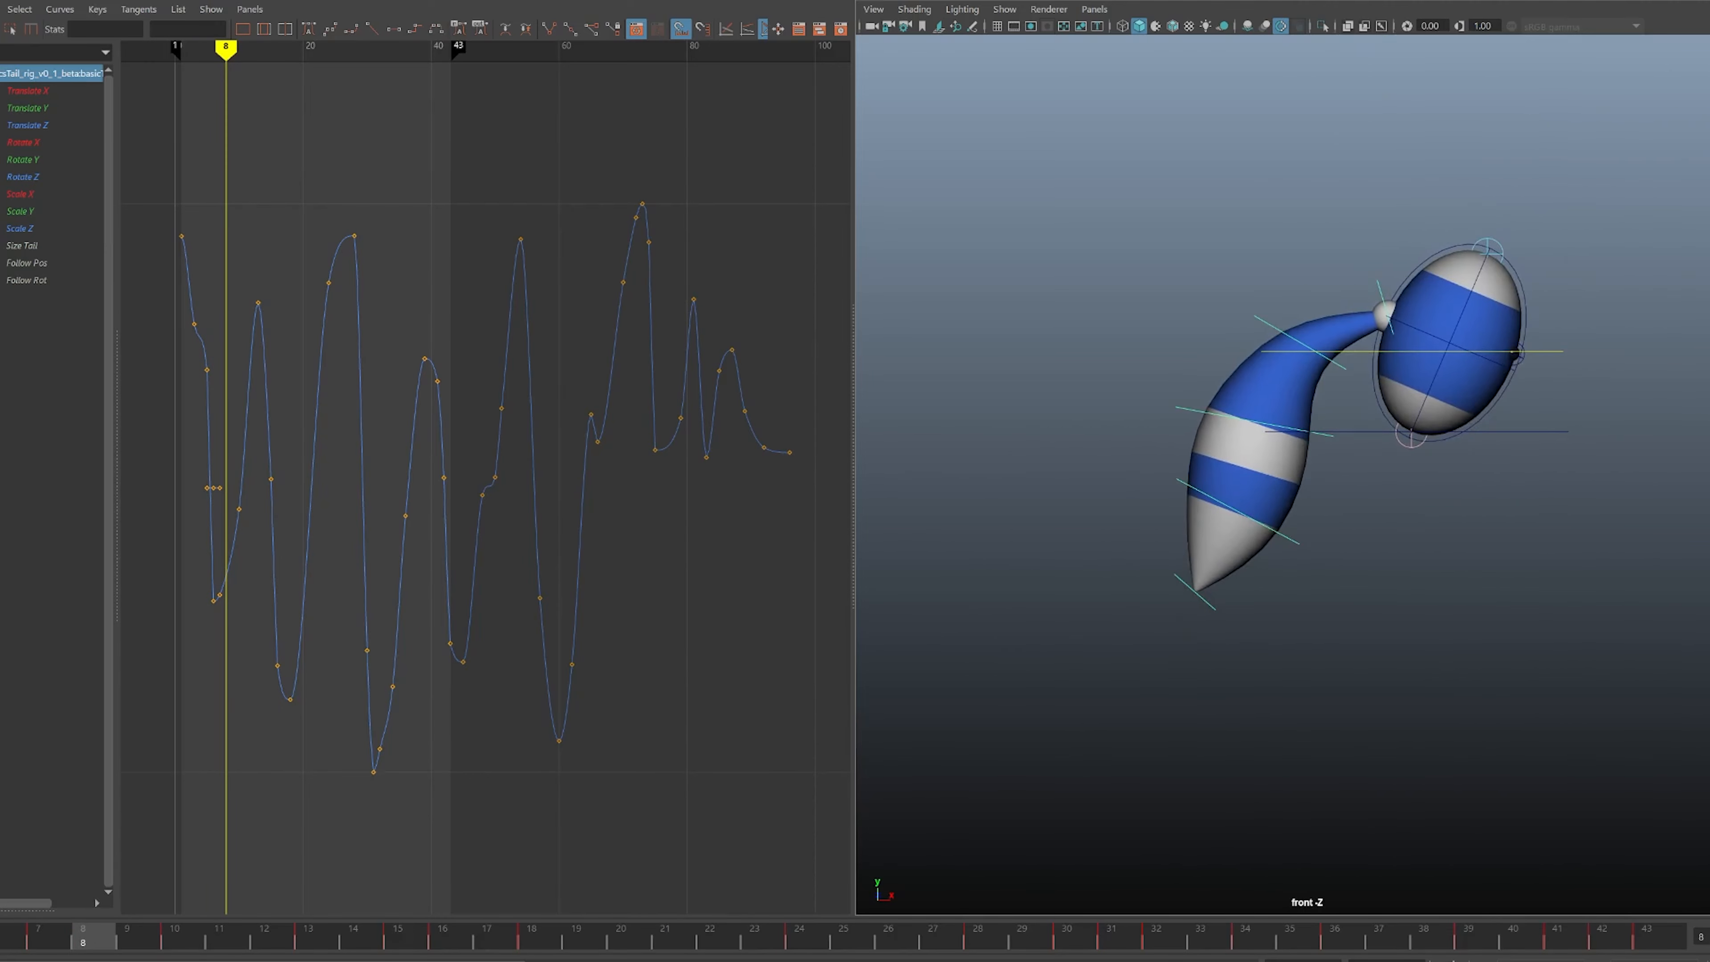
pyautogui.keyDown('shift'); pyautogui.moveTo(1237, 297); pyautogui.dragTo(1276, 335); pyautogui.keyUp('shift')
pyautogui.keyDown('shift'); pyautogui.moveTo(1157, 390); pyautogui.dragTo(1202, 489); pyautogui.keyUp('shift')
pyautogui.keyDown('shift'); pyautogui.moveTo(1158, 541); pyautogui.dragTo(1207, 620); pyautogui.keyUp('shift')
pyautogui.press('f')
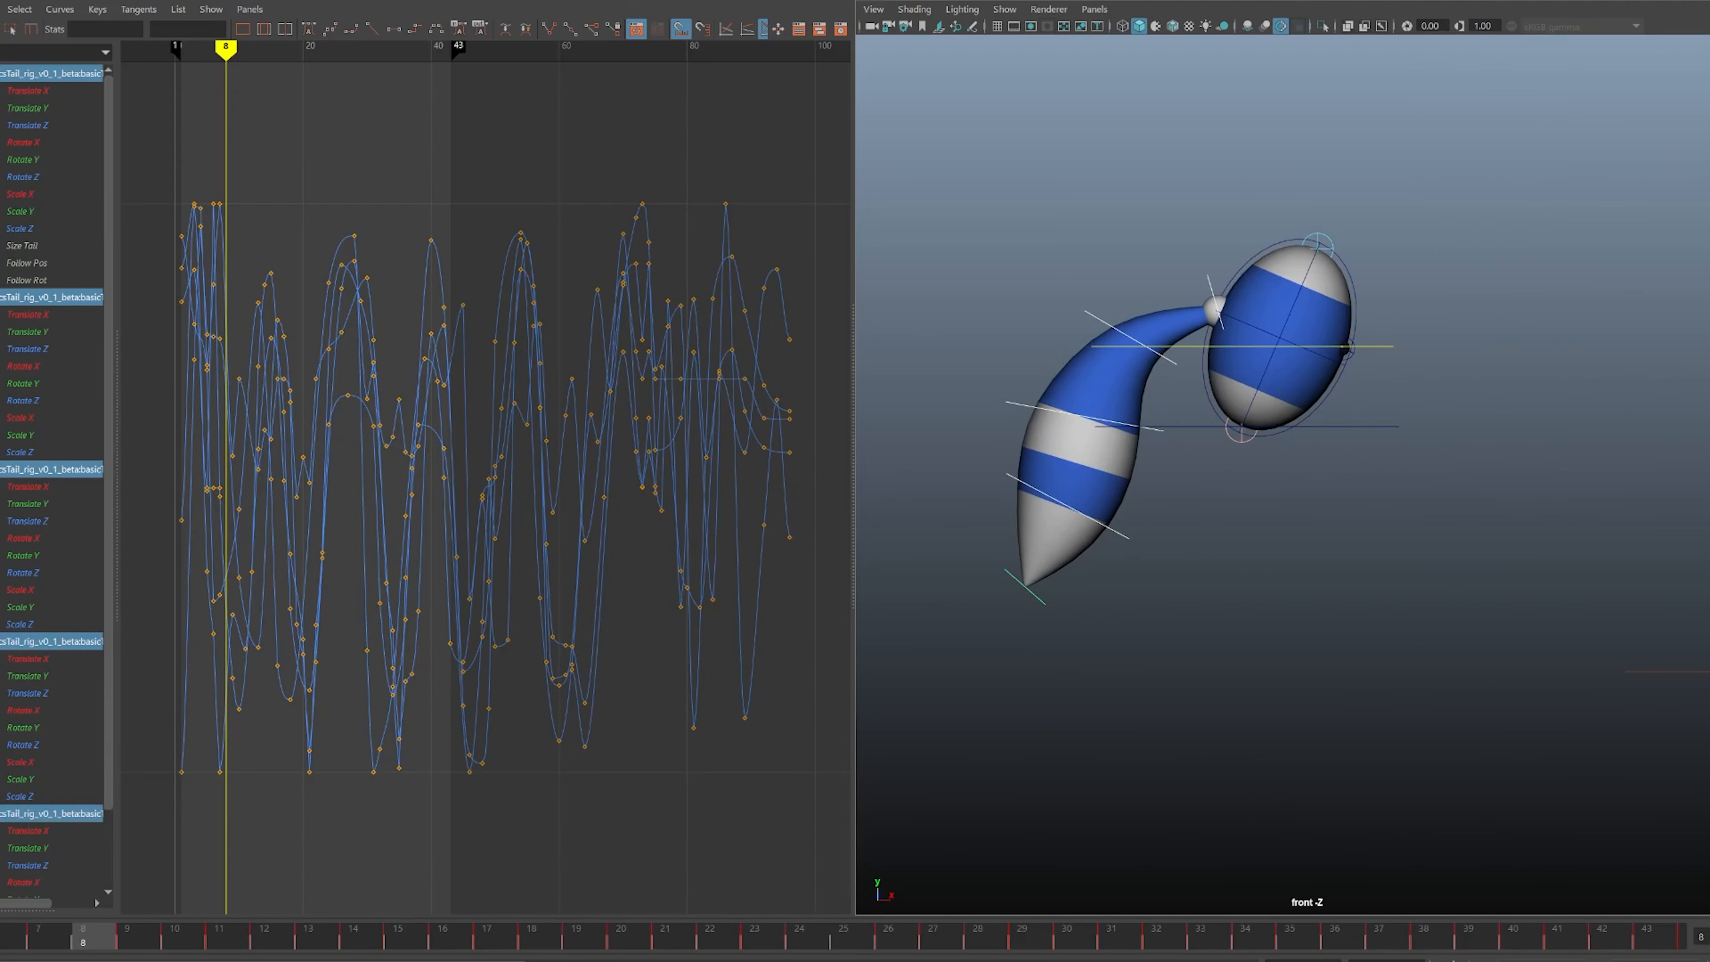
# - Examine the tail controls' curves closely around frames 4 to 12 while stepping through the poses at frames 5 to 7
pyautogui.hotkey('alt', ',')
pyautogui.scroll(10, 415, 471)
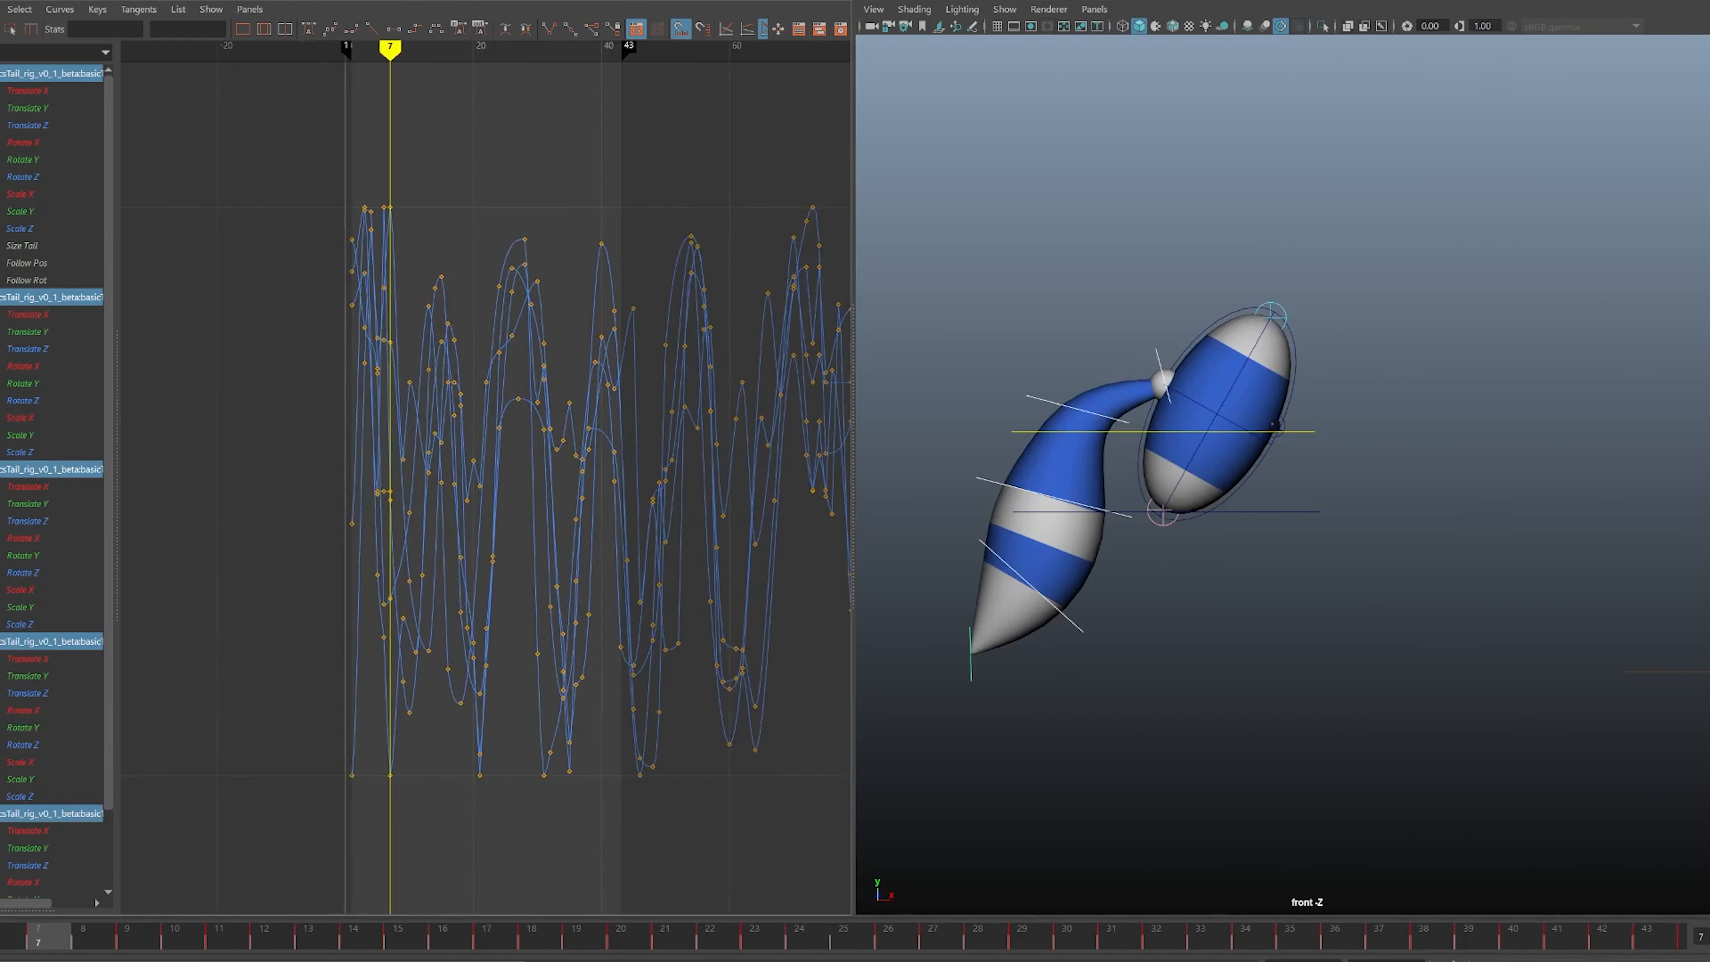
pyautogui.keyDown('alt'); pyautogui.keyDown('shift'); pyautogui.moveTo(538, 471); pyautogui.dragTo(458, 472, button='right'); pyautogui.keyUp('shift'); pyautogui.keyUp('alt')
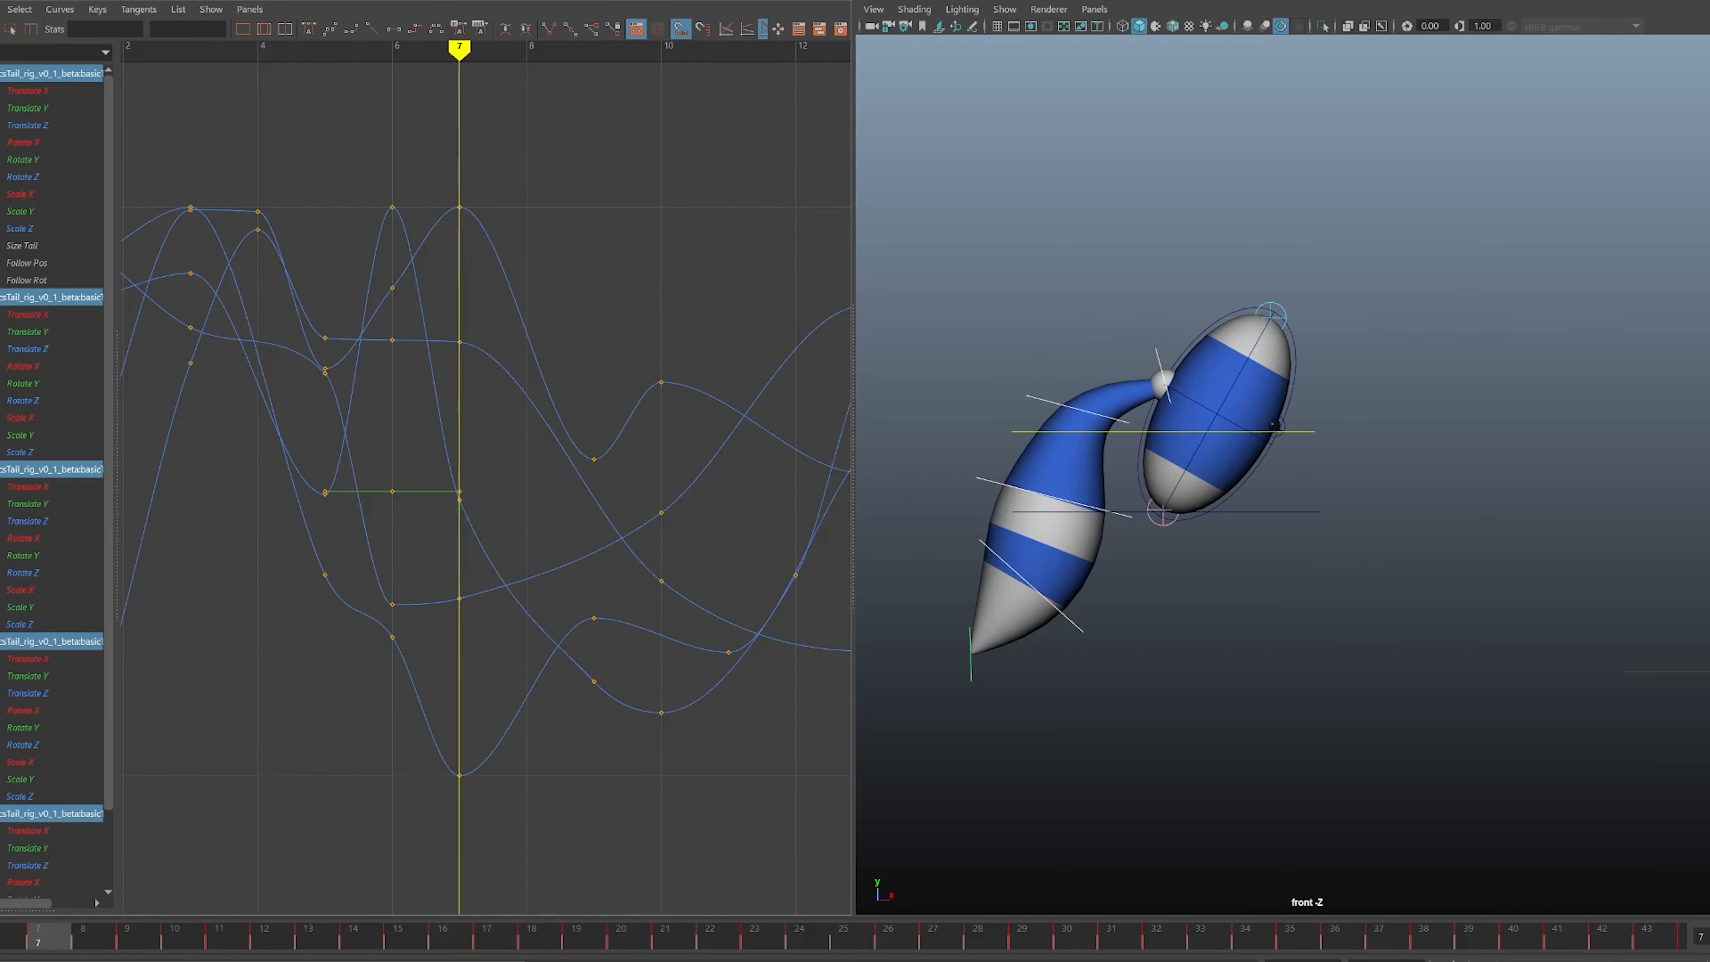
pyautogui.keyDown('alt'); pyautogui.keyDown('shift'); pyautogui.moveTo(458, 471); pyautogui.dragTo(385, 472, button='middle'); pyautogui.keyUp('shift'); pyautogui.keyUp('alt')
pyautogui.moveTo(386, 50)
pyautogui.mouseDown()
pyautogui.moveTo(184, 51)
pyautogui.moveTo(319, 50)
pyautogui.mouseUp()
pyautogui.keyDown('alt'); pyautogui.moveTo(1145, 573); pyautogui.dragTo(1333, 556, button='middle'); pyautogui.keyUp('alt')
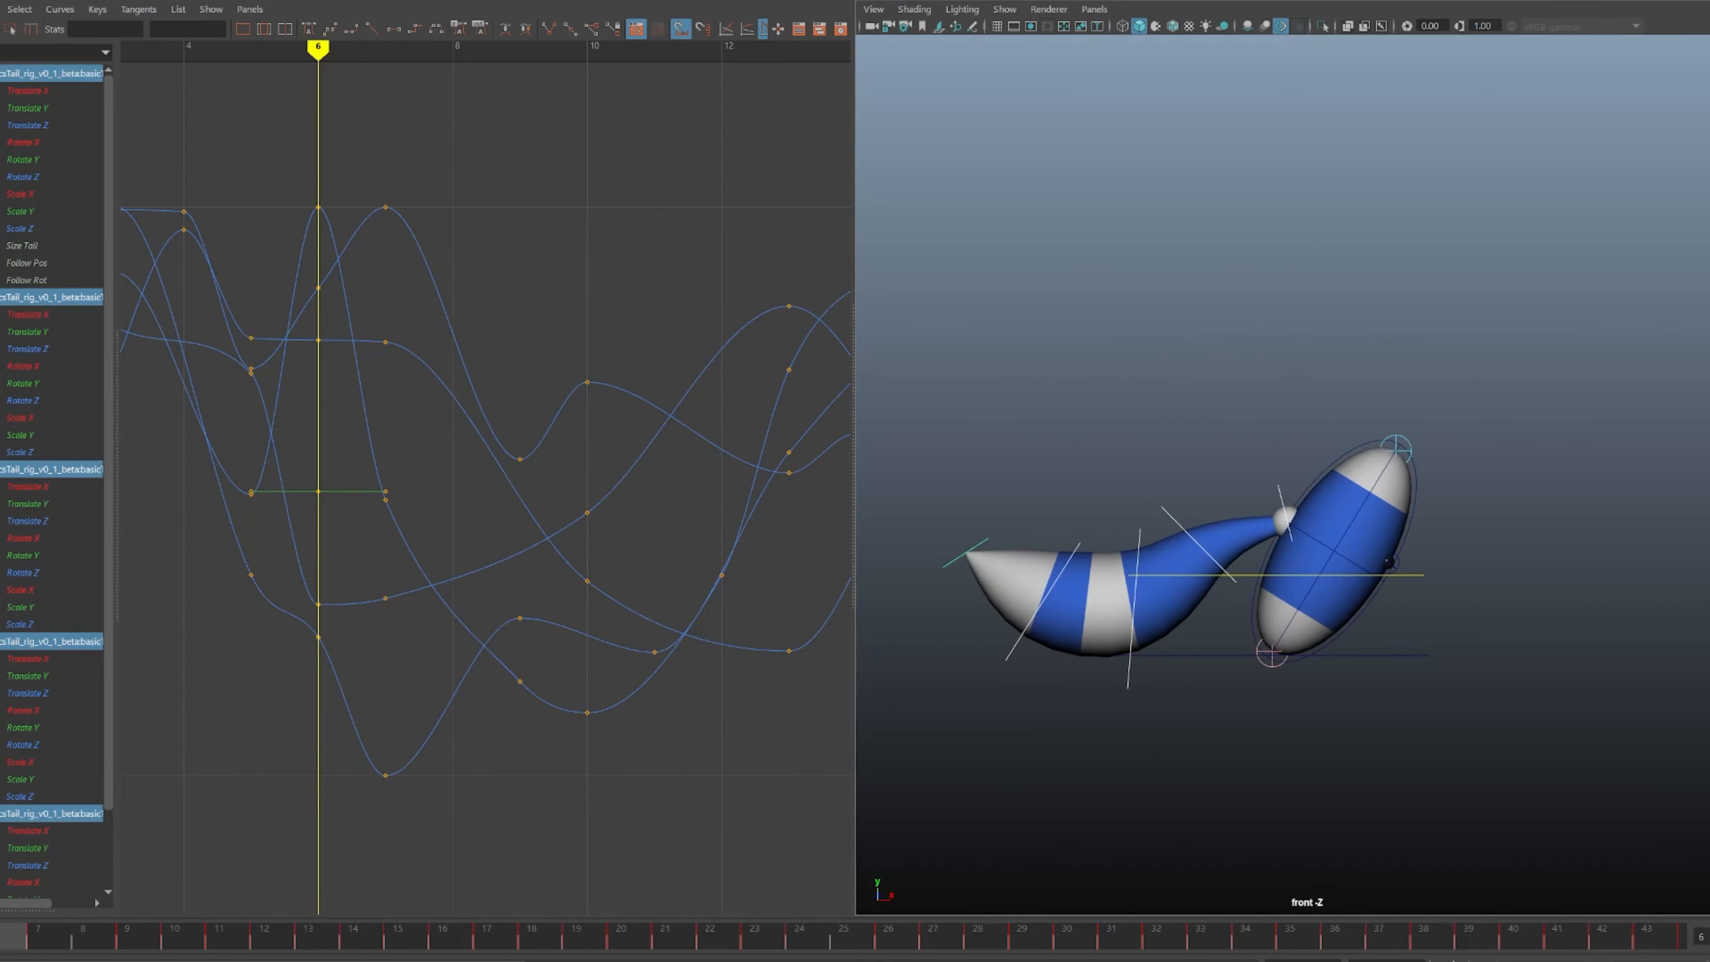
pyautogui.hotkey('alt', ',')
pyautogui.hotkey('alt', '.')
pyautogui.hotkey('alt', '.')
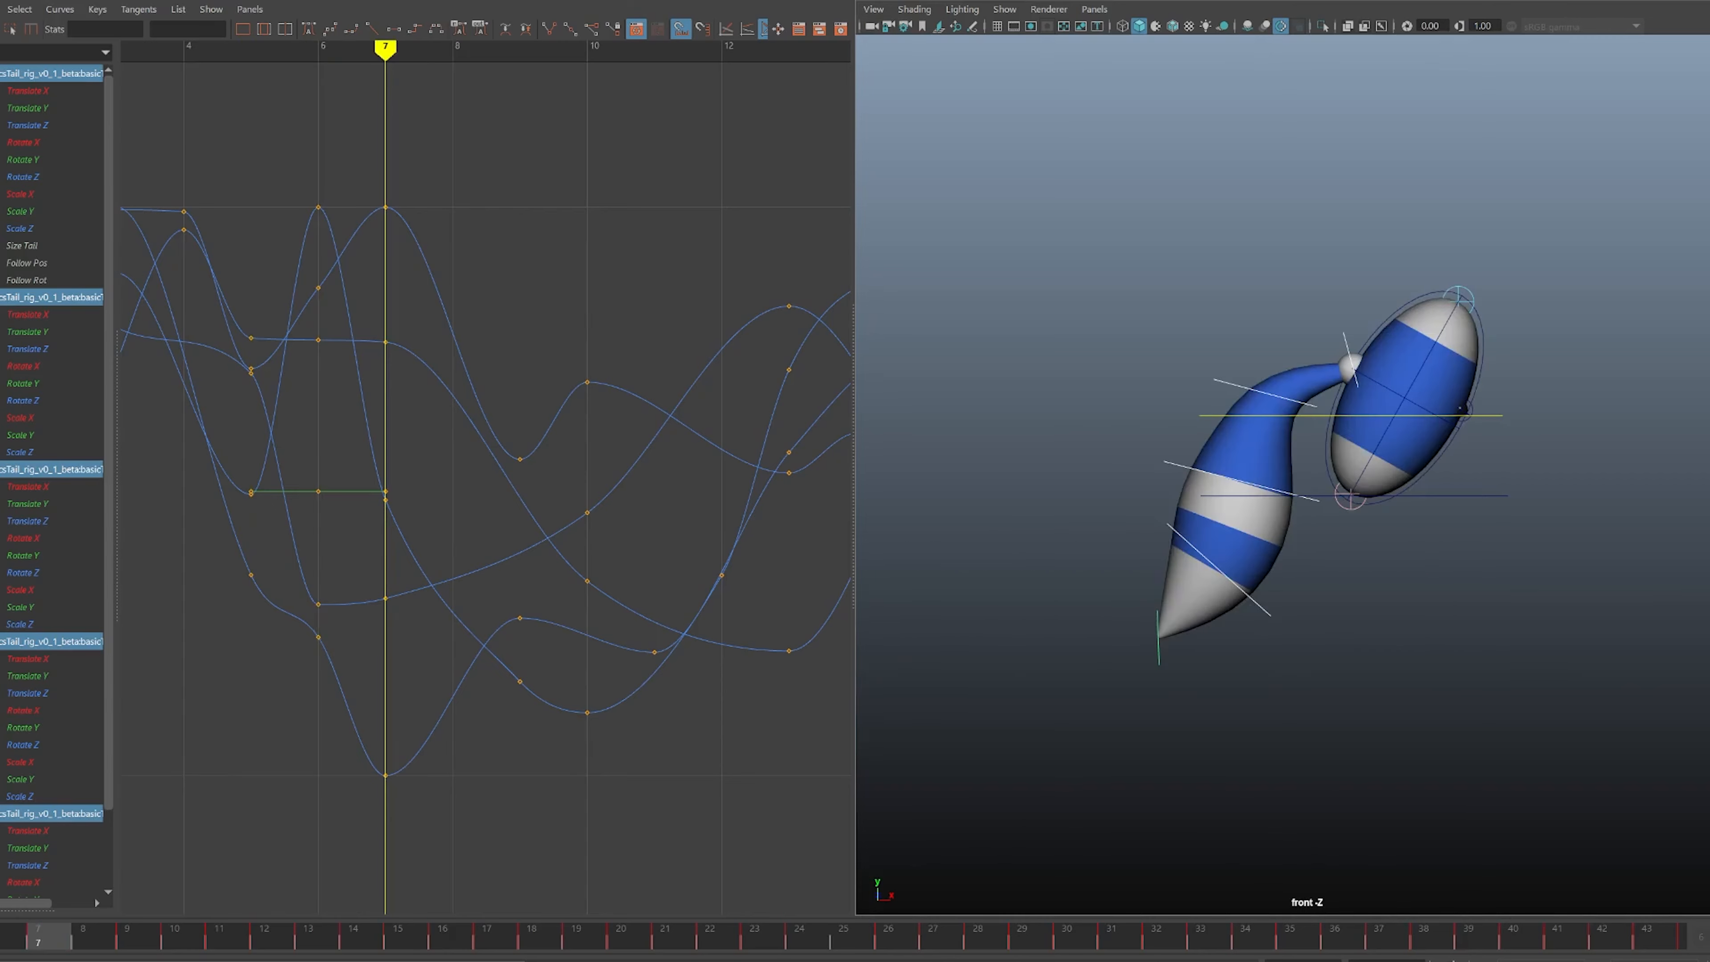
# - Key all five tail controls at frame 9 and rotate them together to curl the tail under toward the ball
pyautogui.hotkey('alt', ',')
pyautogui.hotkey('alt', '.')
pyautogui.hotkey('alt', '.')
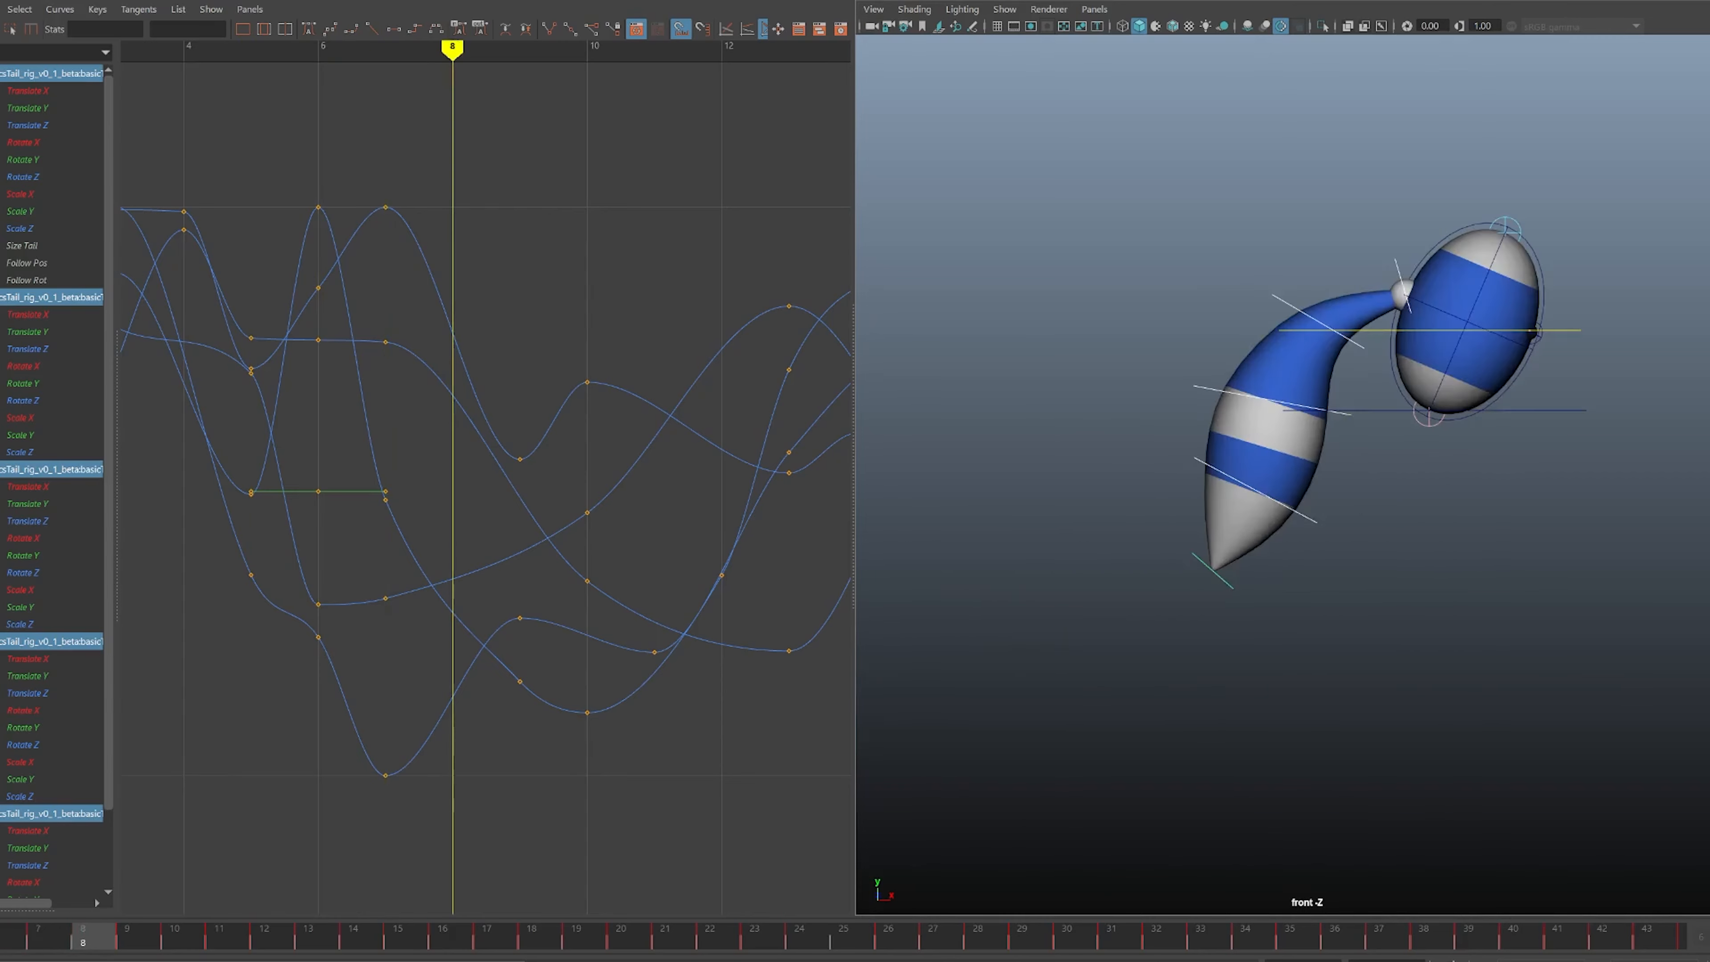
pyautogui.hotkey('alt', '.')
pyautogui.keyDown('alt'); pyautogui.moveTo(1347, 405); pyautogui.dragTo(1253, 395, button='middle'); pyautogui.keyUp('alt')
pyautogui.press('s')
pyautogui.press('e')
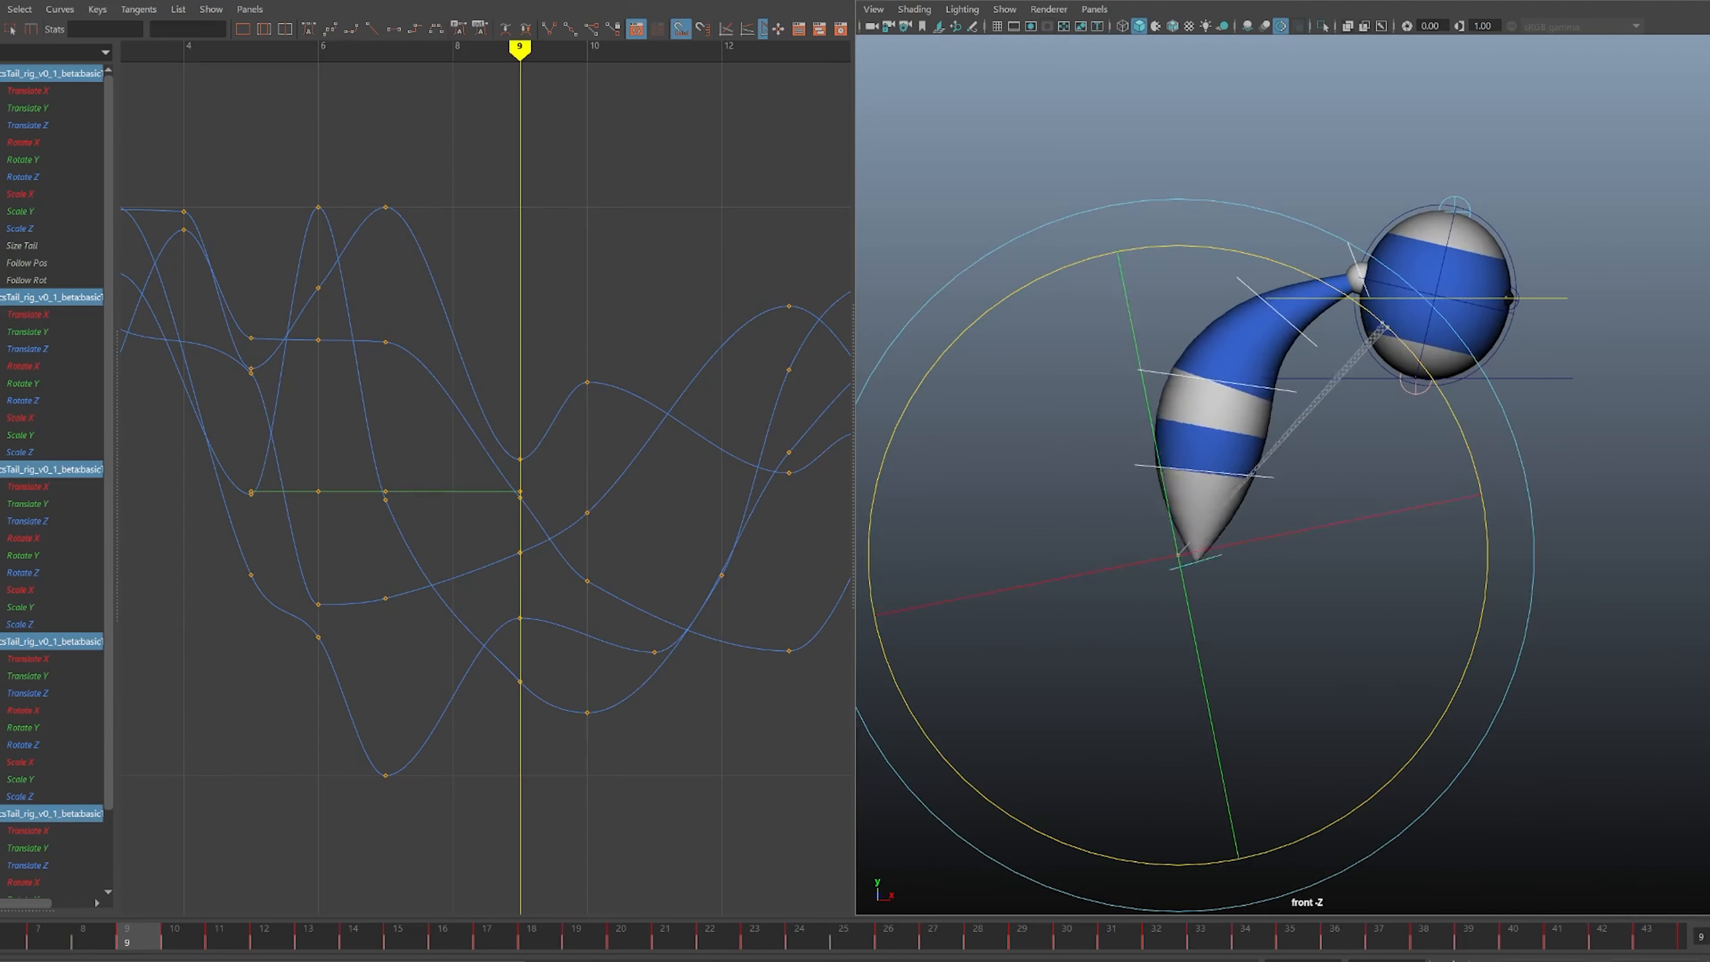
pyautogui.moveTo(1382, 324); pyautogui.dragTo(1368, 310)
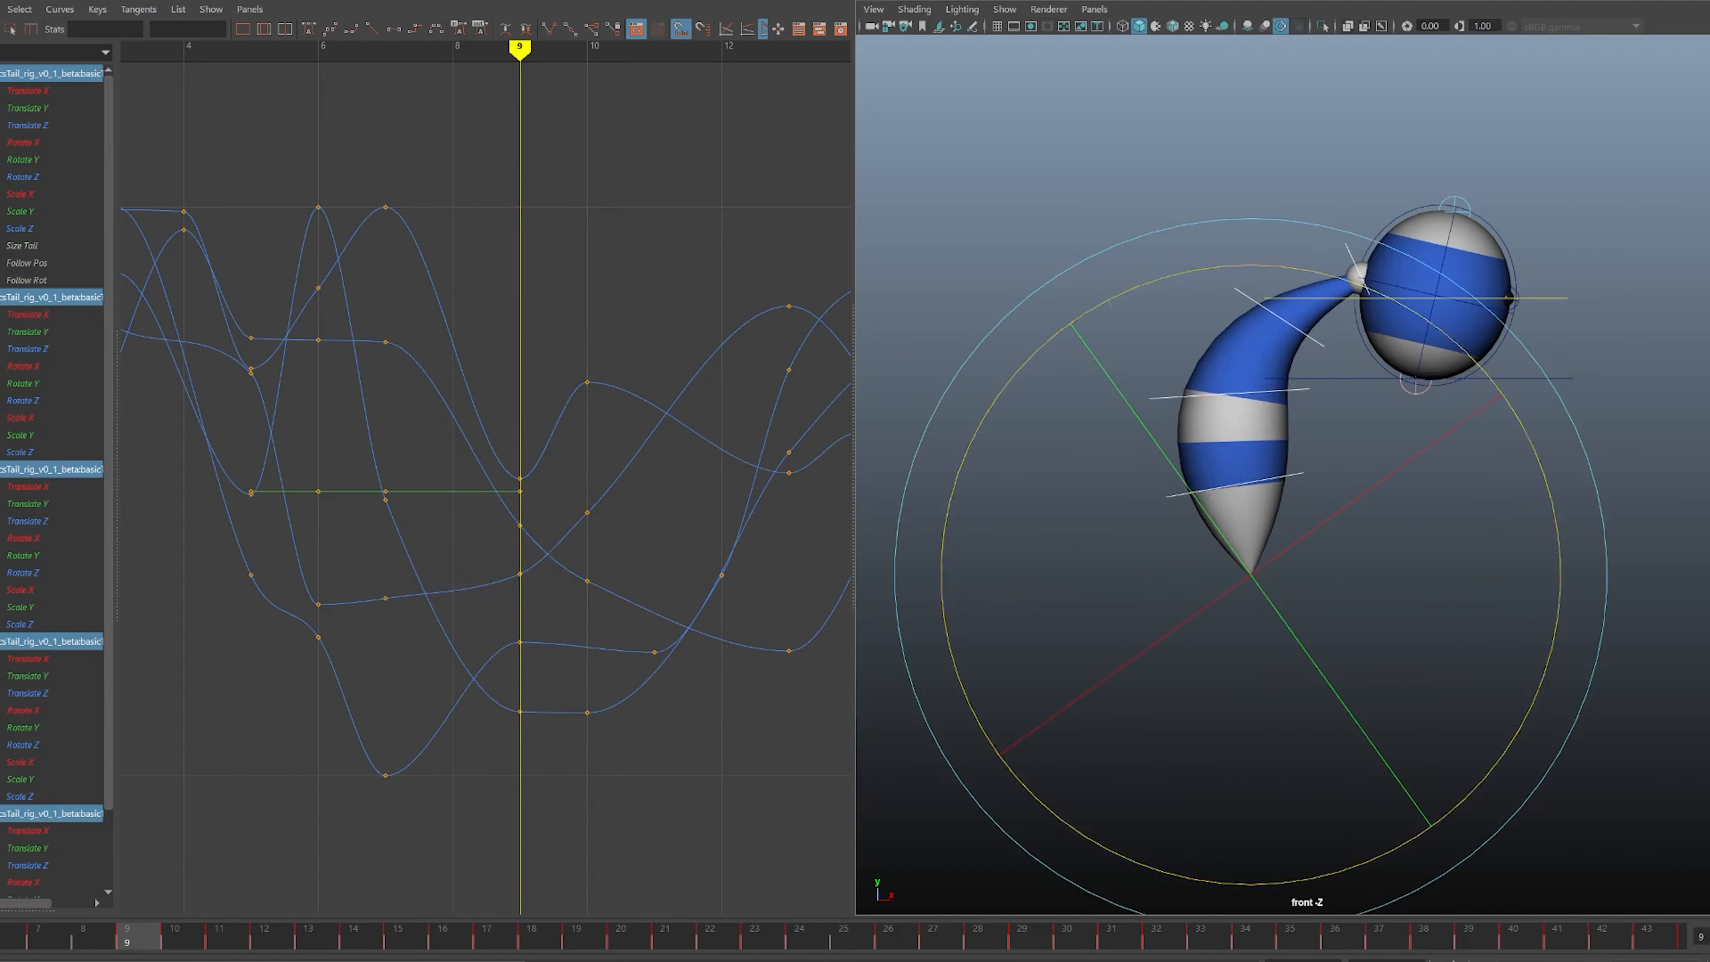
pyautogui.hotkey('ctrl', 'z')
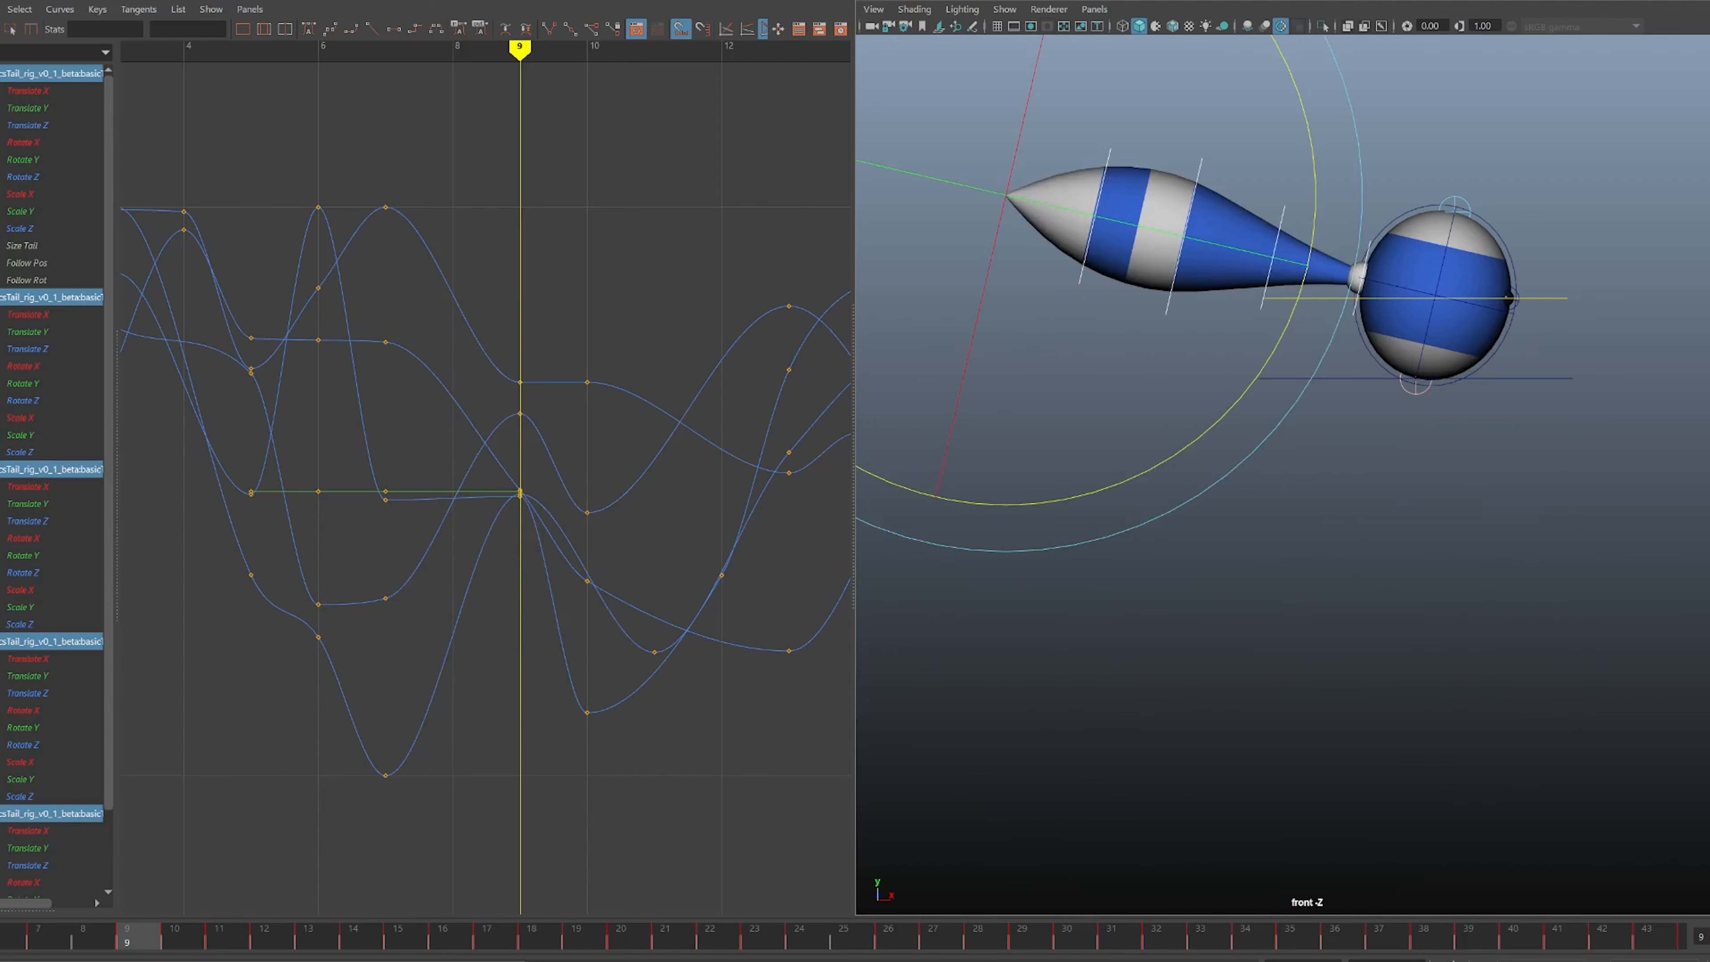
pyautogui.hotkey('shift', 'z')
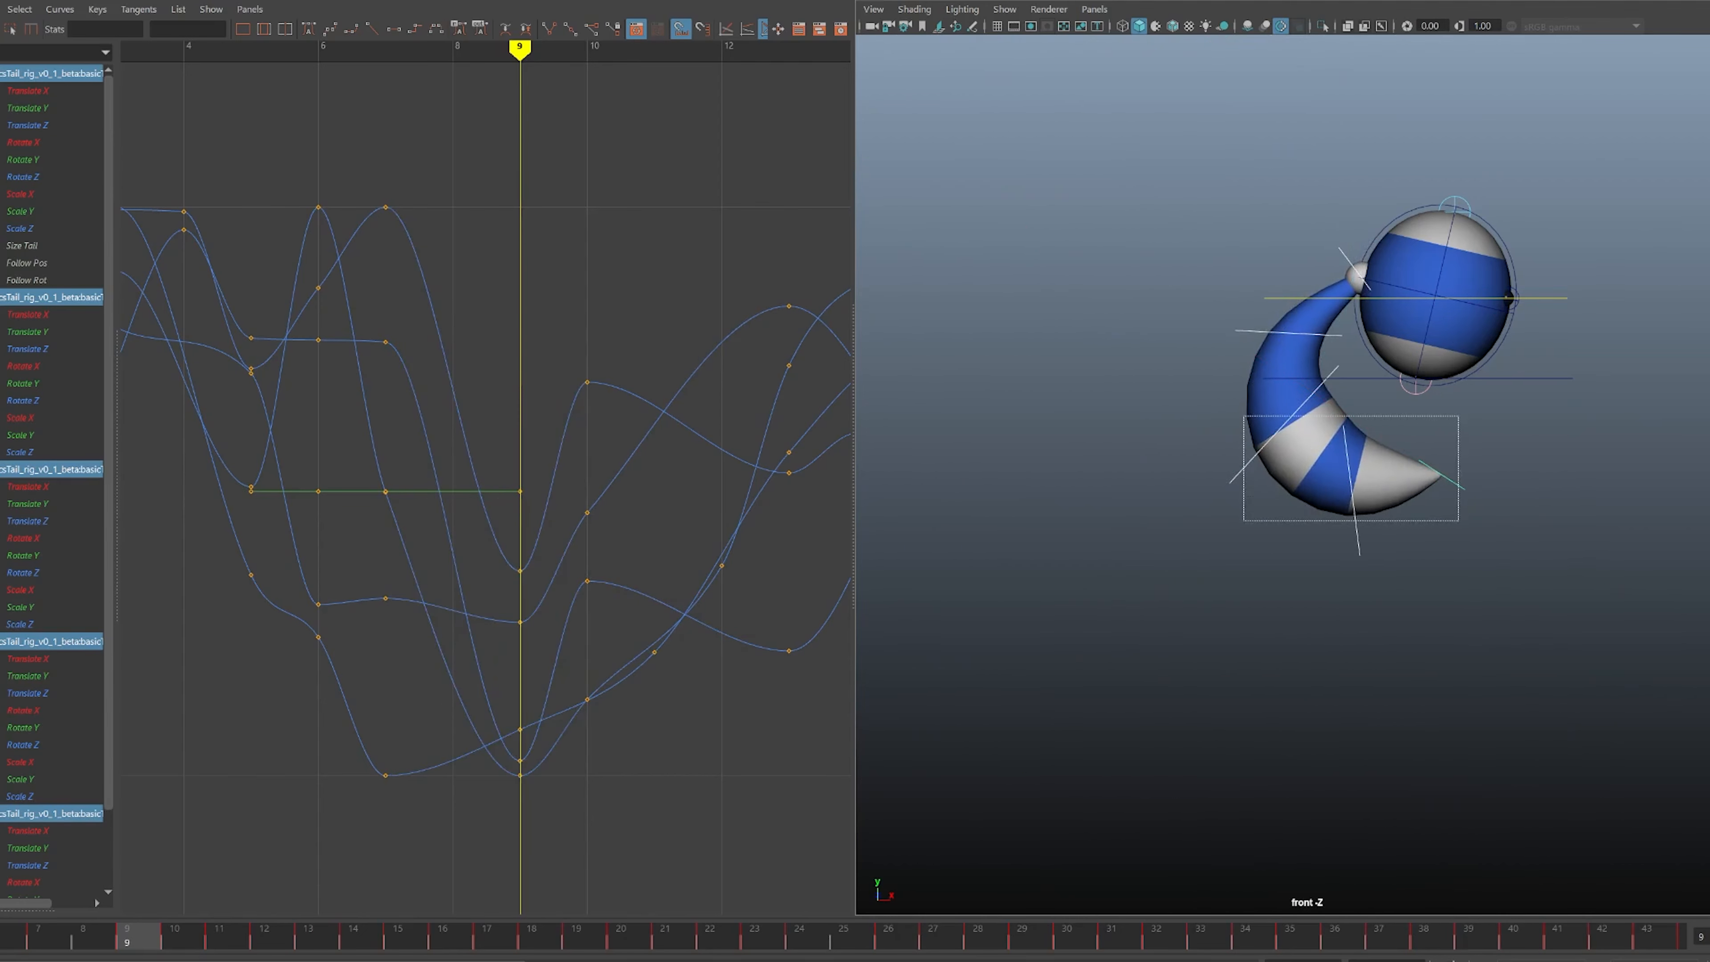
# - Select the tail's lower controls at frame 9 and rotate them clockwise to loosen the curl toward the tip
pyautogui.moveTo(1459, 520); pyautogui.dragTo(1459, 520)
pyautogui.moveTo(1515, 172); pyautogui.dragTo(1495, 229)
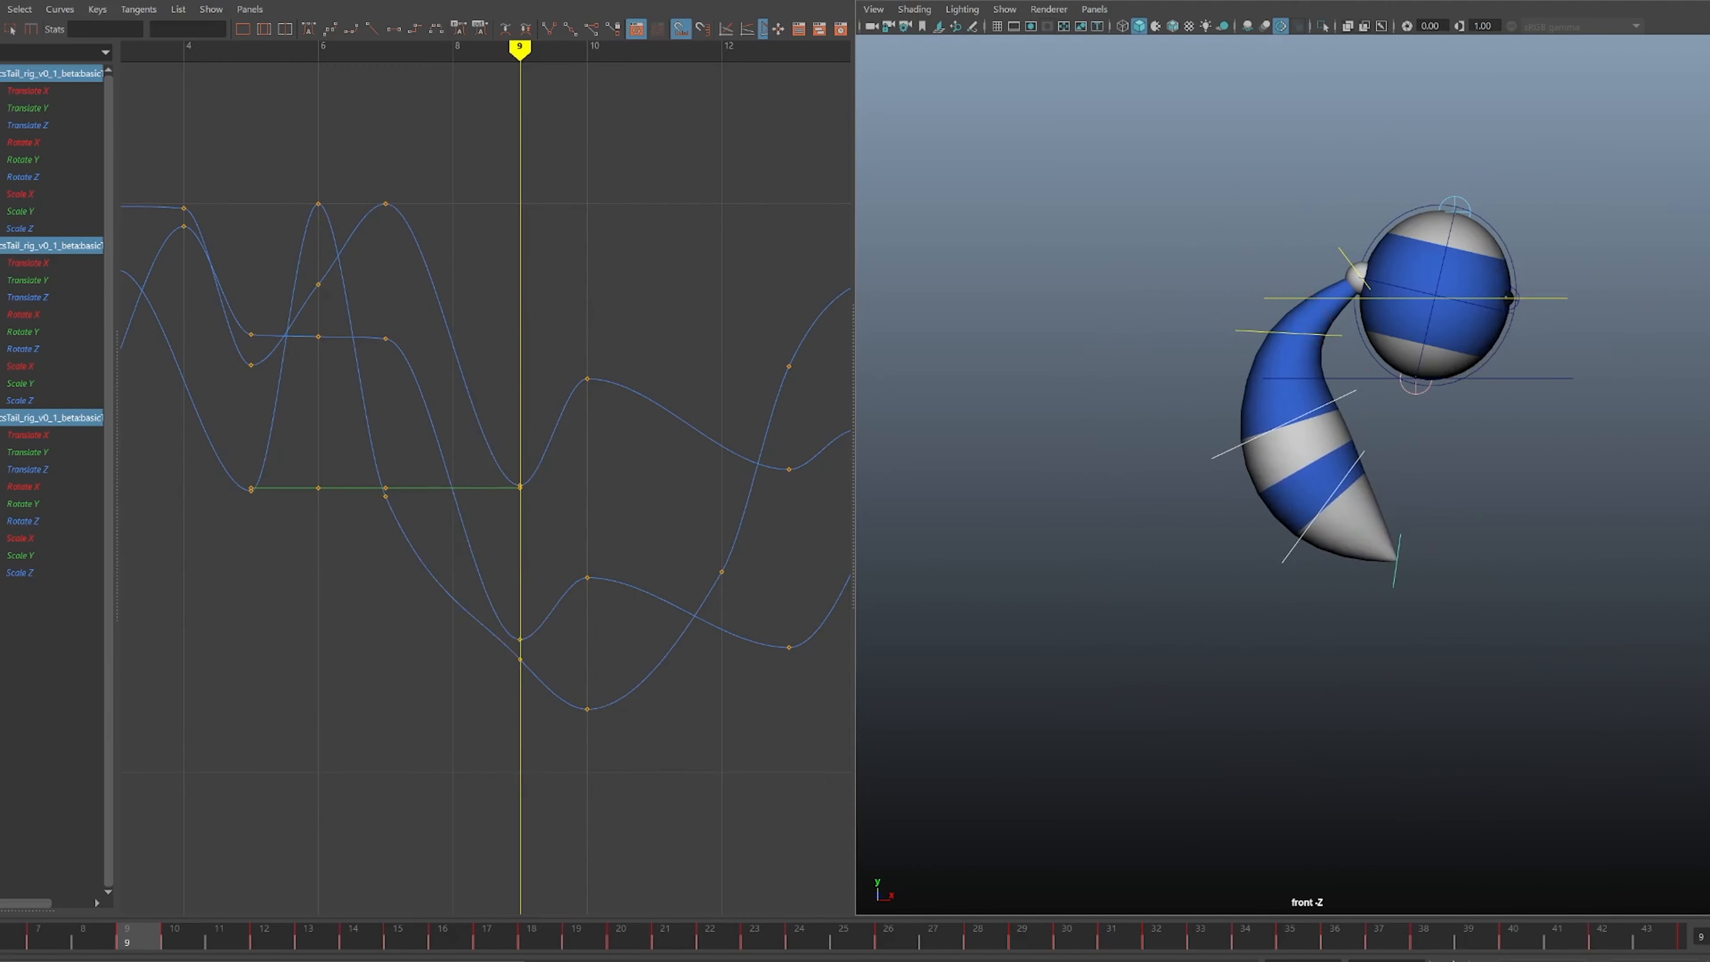
pyautogui.keyDown('alt'); pyautogui.moveTo(1434, 296); pyautogui.dragTo(1389, 327, button='middle'); pyautogui.keyUp('alt')
# - Select all five tail controls, compare the frame 9 pose with frame 10, and clear the selection
pyautogui.press('Up')
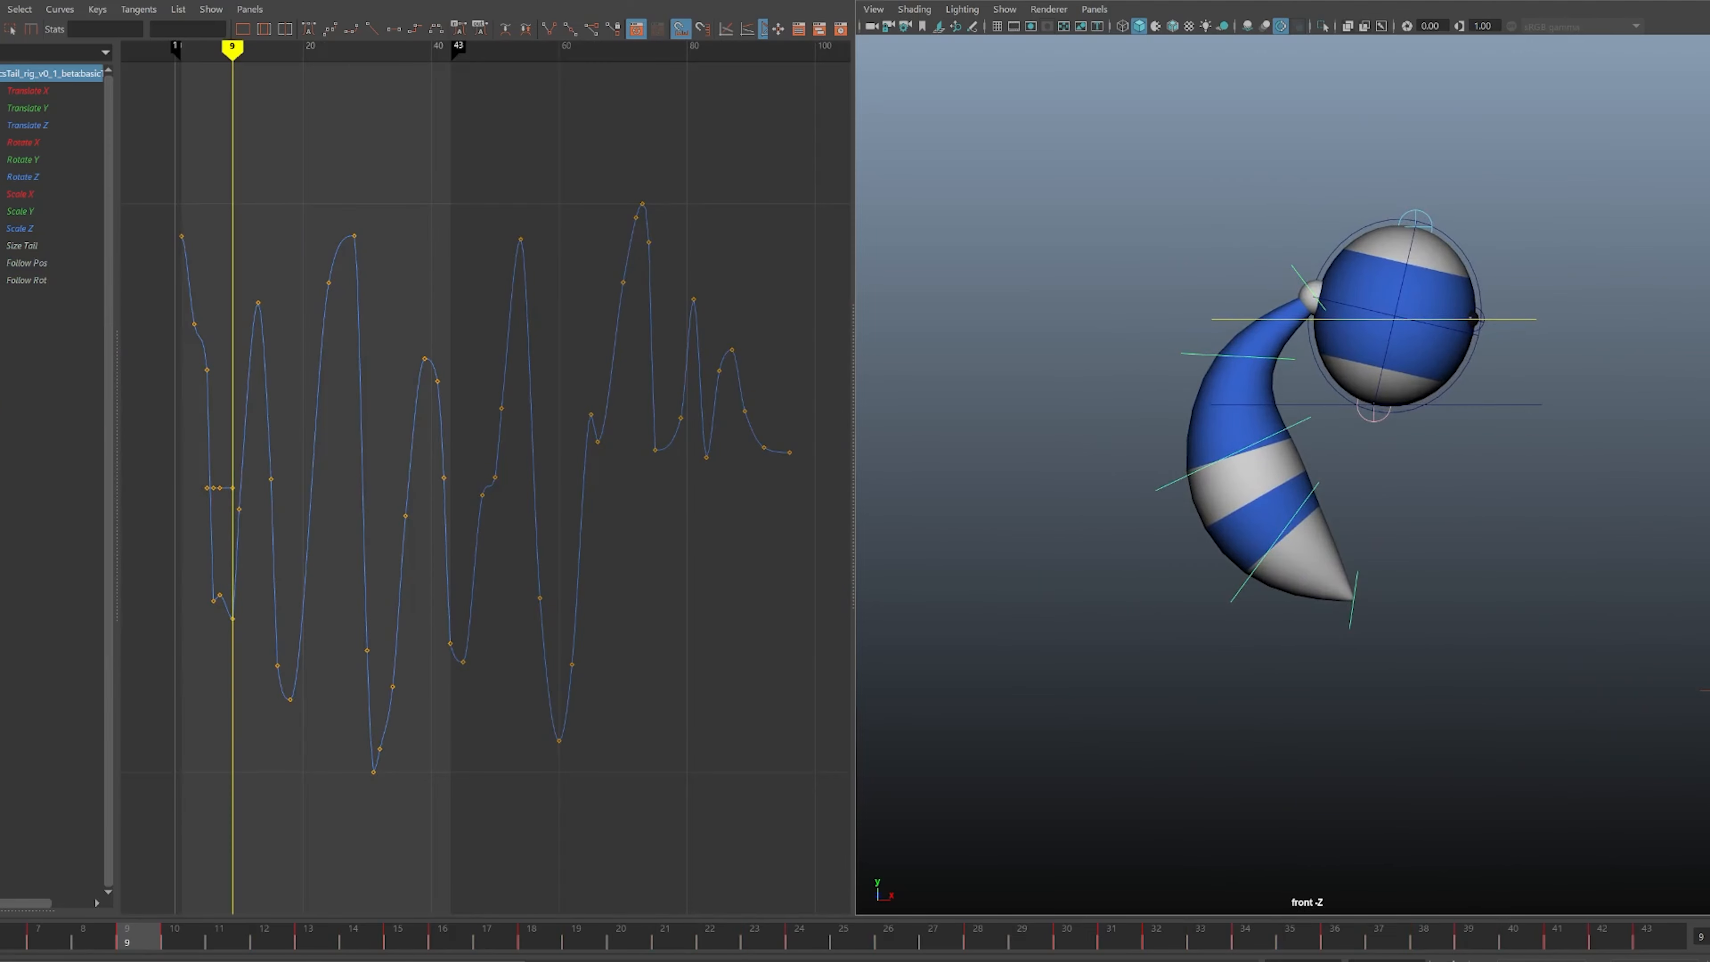
pyautogui.keyDown('shift'); pyautogui.moveTo(1173, 353); pyautogui.dragTo(1200, 364); pyautogui.keyUp('shift')
pyautogui.keyDown('shift'); pyautogui.moveTo(1147, 450); pyautogui.dragTo(1154, 476); pyautogui.keyUp('shift')
pyautogui.keyDown('shift'); pyautogui.moveTo(1208, 597); pyautogui.dragTo(1377, 660); pyautogui.keyUp('shift')
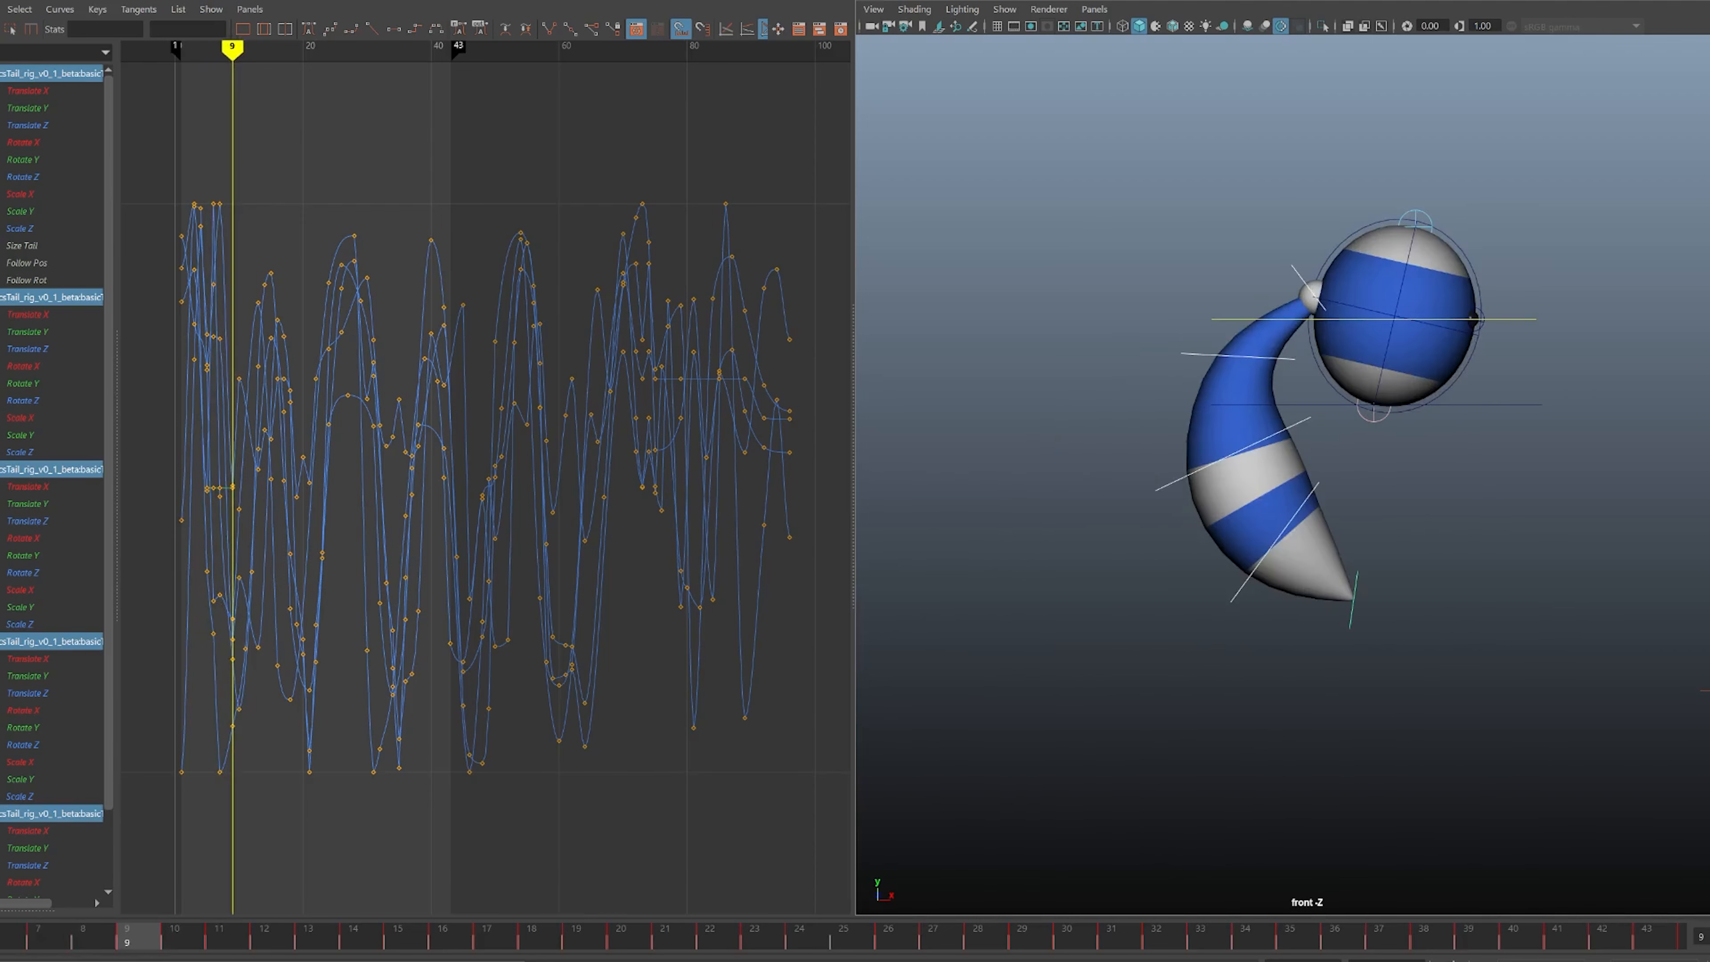
pyautogui.moveTo(138, 937); pyautogui.dragTo(175, 937)
pyautogui.hotkey('alt', 'd')
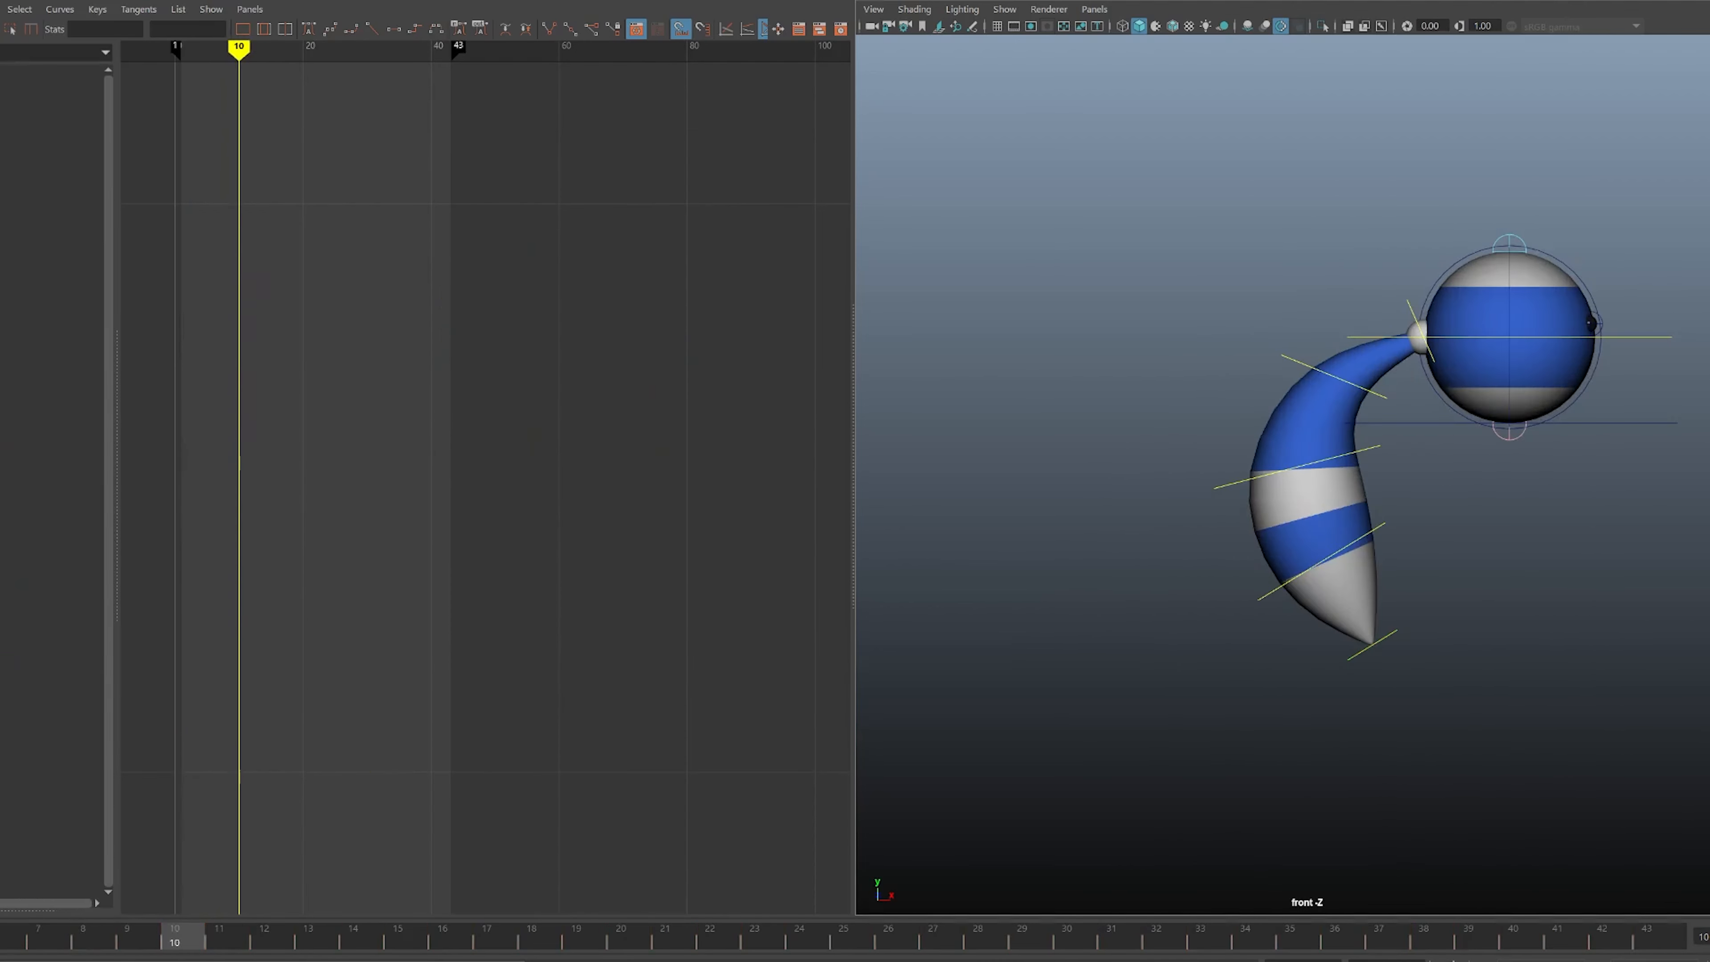
# - Move the tail base control's Rotate Z key from frame 9 to frame 8 and raise its frame 10 key to 20.557
pyautogui.click(1411, 309)
pyautogui.keyDown('alt'); pyautogui.moveTo(1411, 309); pyautogui.dragTo(1337, 382, button='middle'); pyautogui.keyUp('alt')
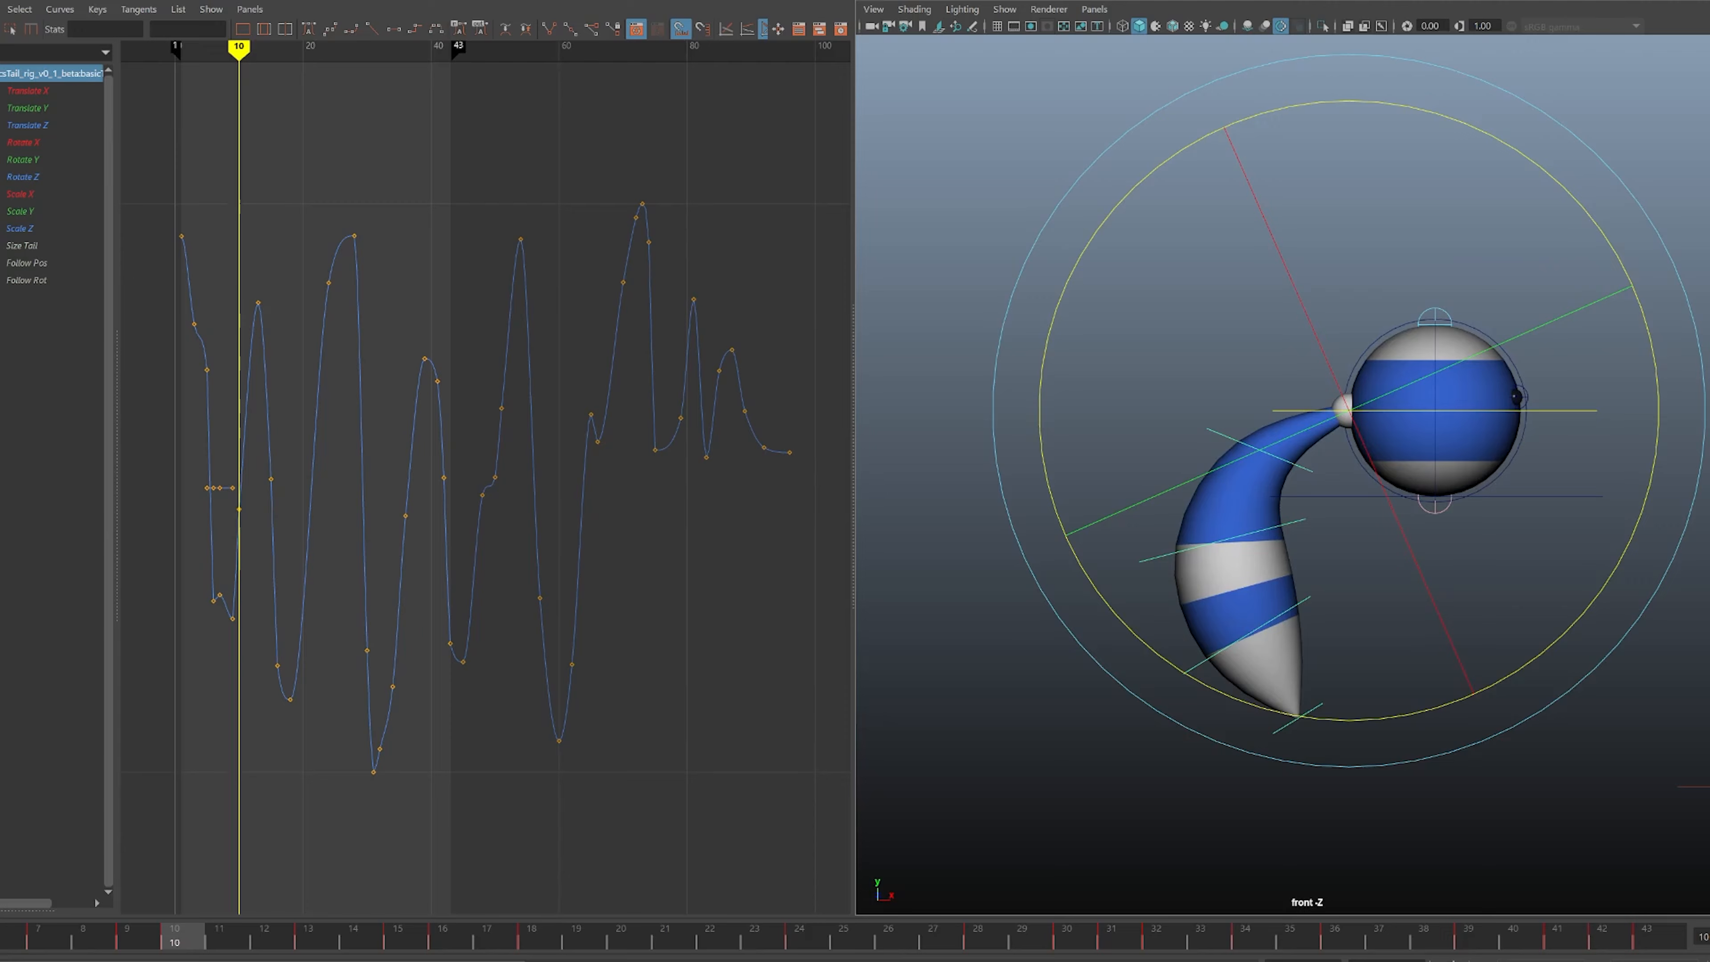
pyautogui.hotkey('alt', ',')
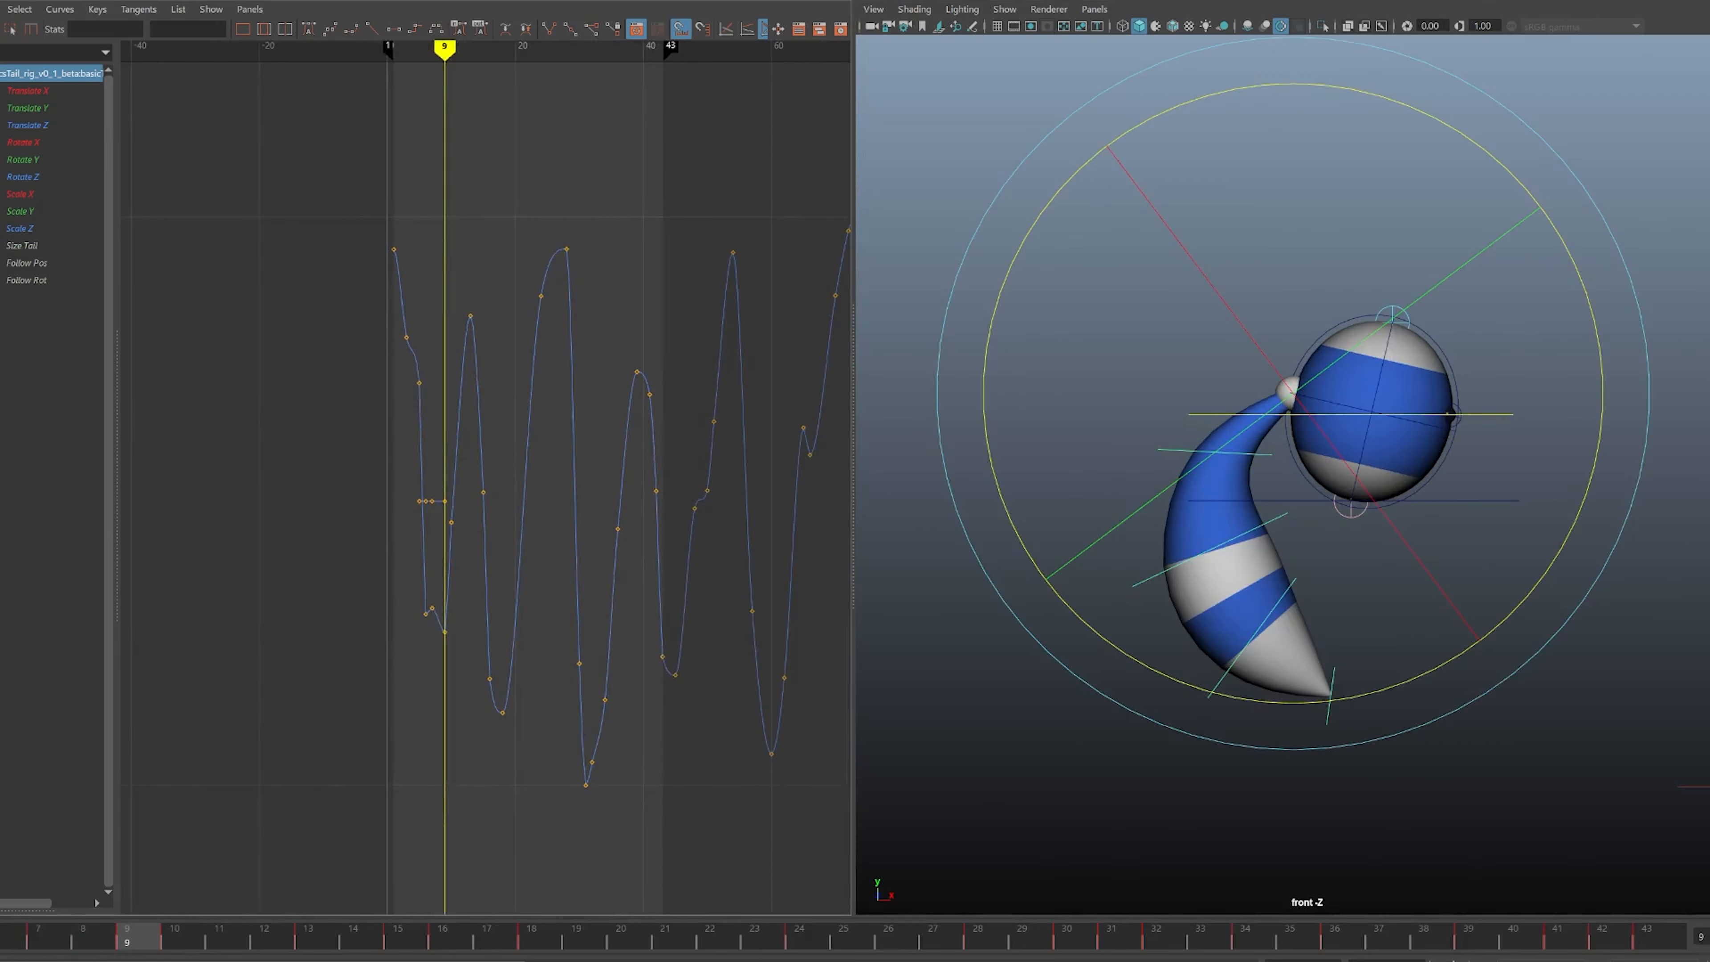
pyautogui.press('f')
pyautogui.hotkey('alt', 'shift', ',')
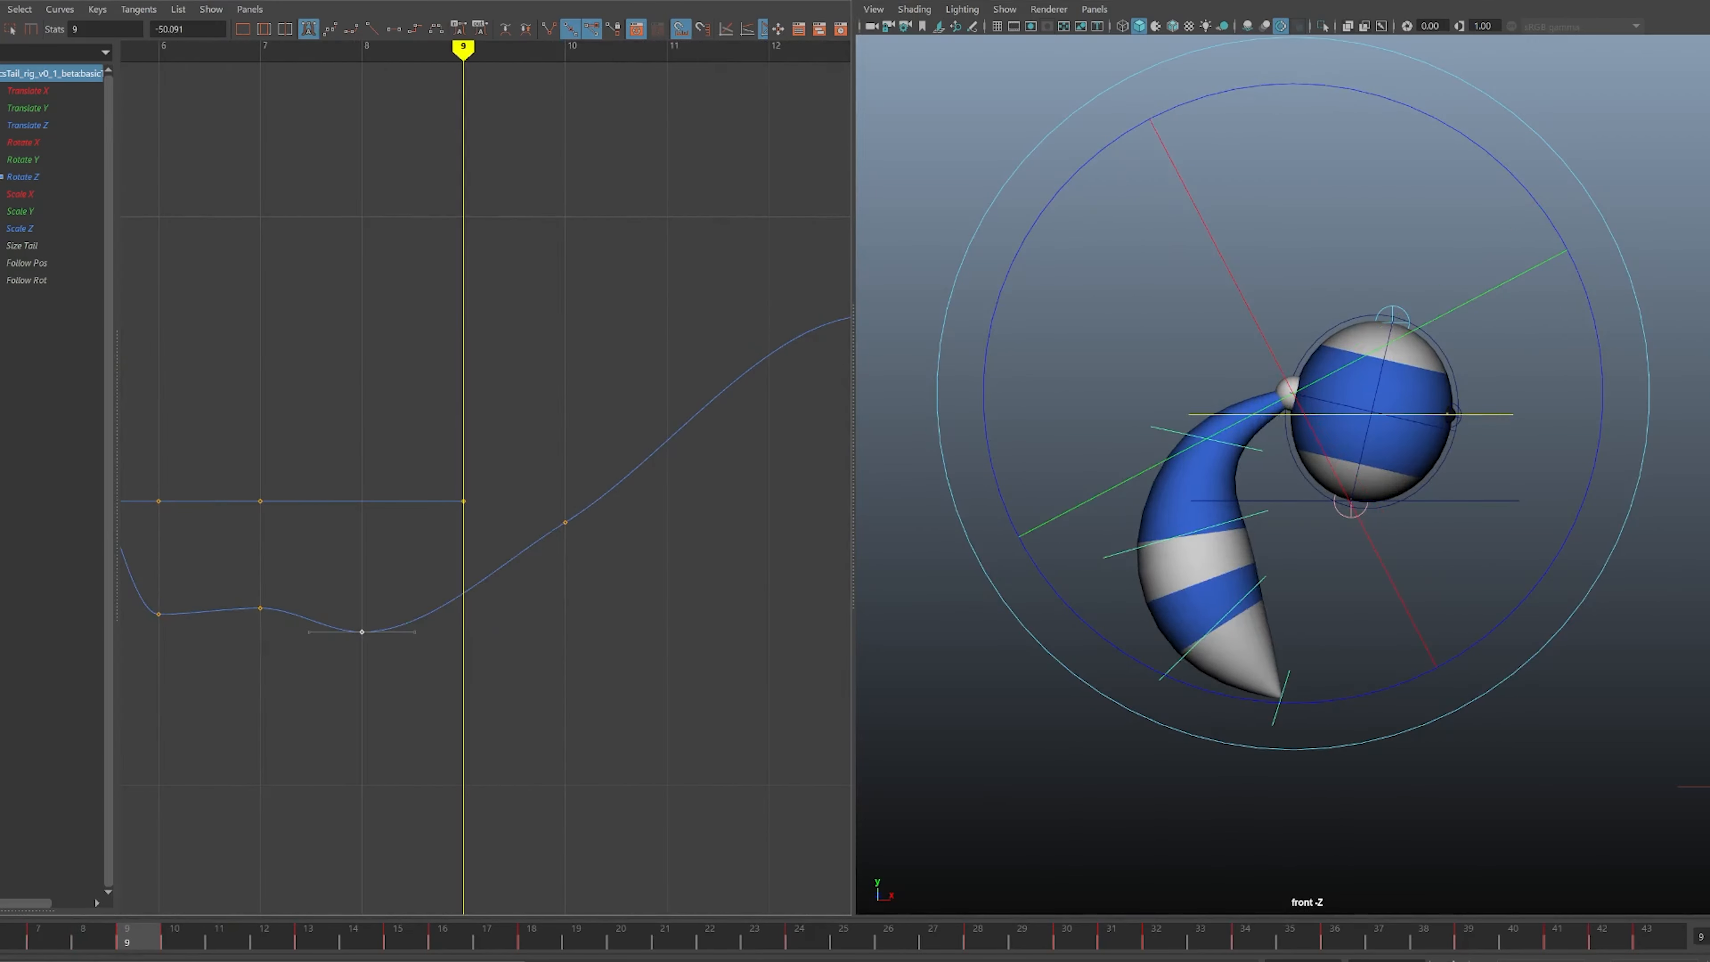
pyautogui.moveTo(516, 574); pyautogui.dragTo(515, 390, button='middle')
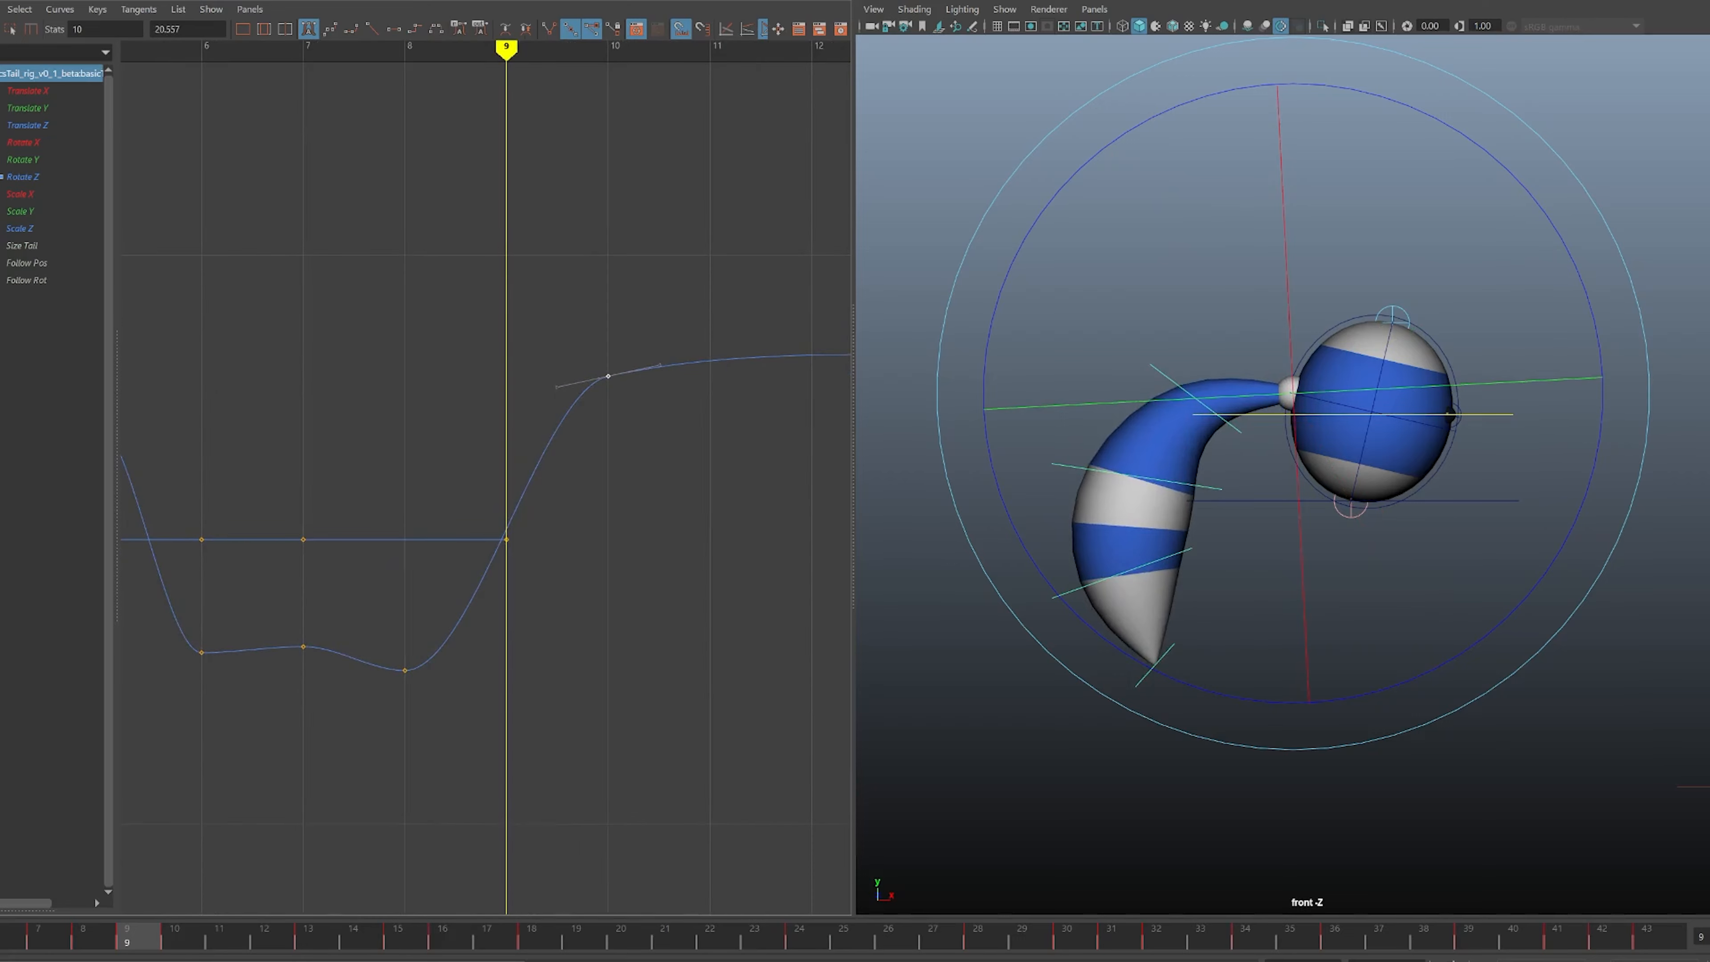
pyautogui.moveTo(138, 938)
pyautogui.mouseDown()
pyautogui.moveTo(94, 938)
pyautogui.moveTo(183, 938)
pyautogui.moveTo(49, 938)
pyautogui.moveTo(183, 938)
pyautogui.moveTo(94, 938)
pyautogui.moveTo(138, 938)
pyautogui.mouseUp()
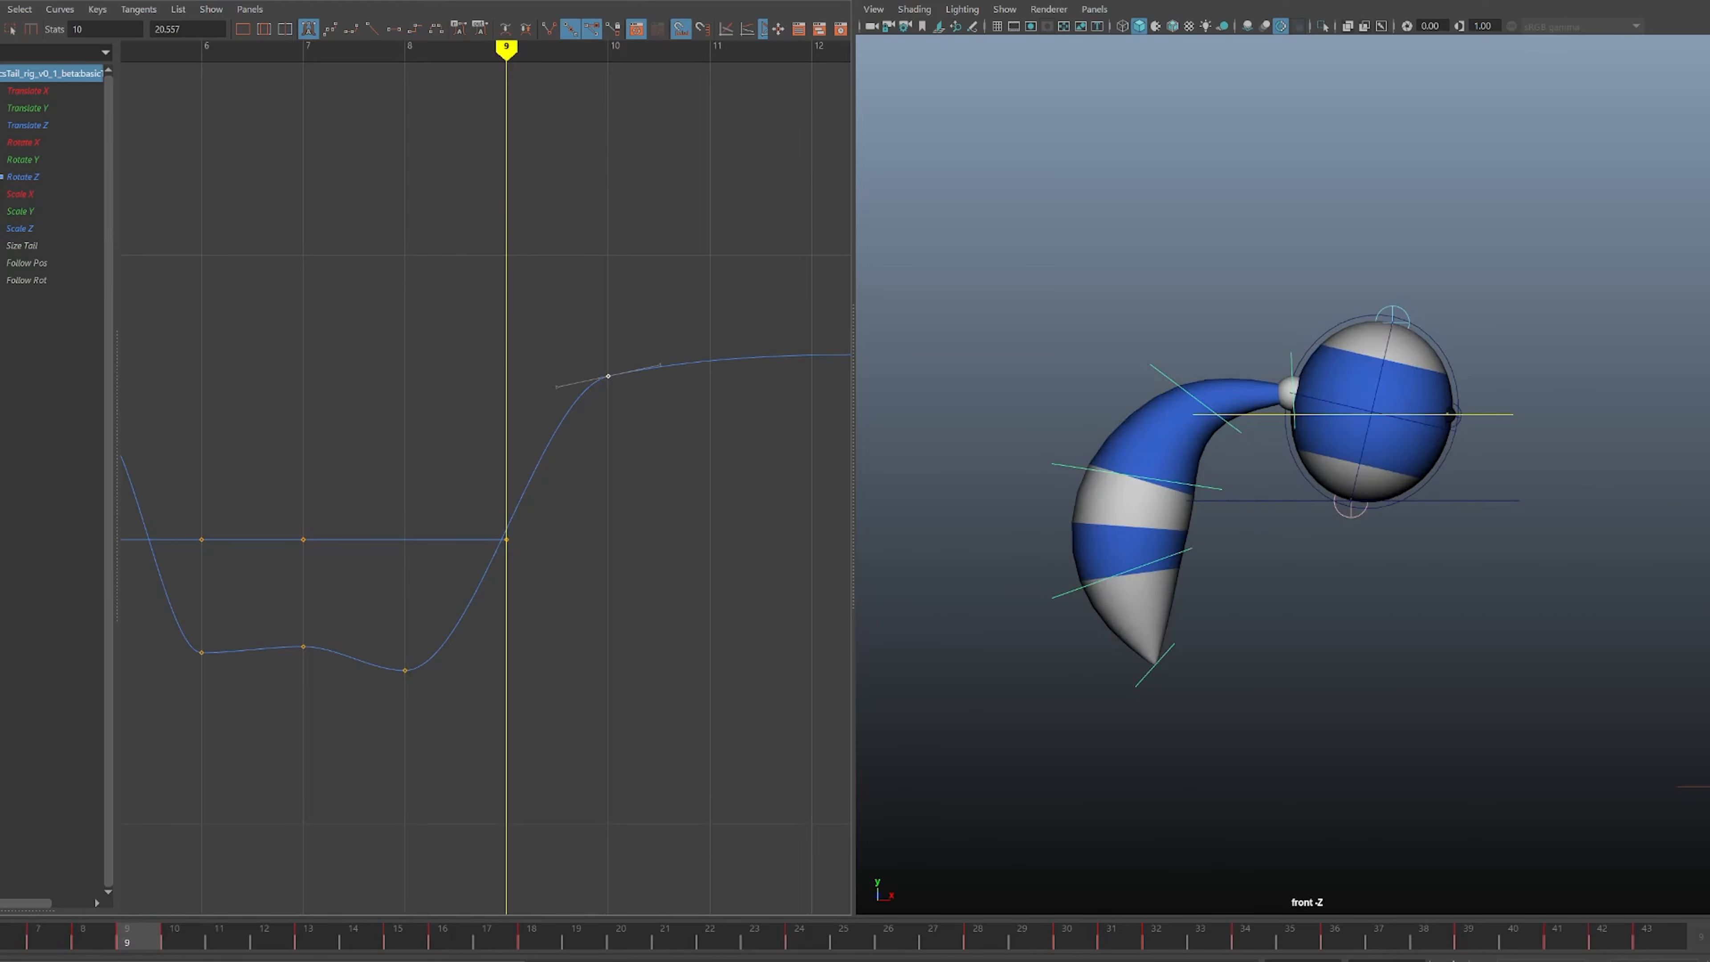
# - At frame 9, rotate the tail's second control slightly counterclockwise and the third and fourth controls further to curl the tip
pyautogui.press('Down')
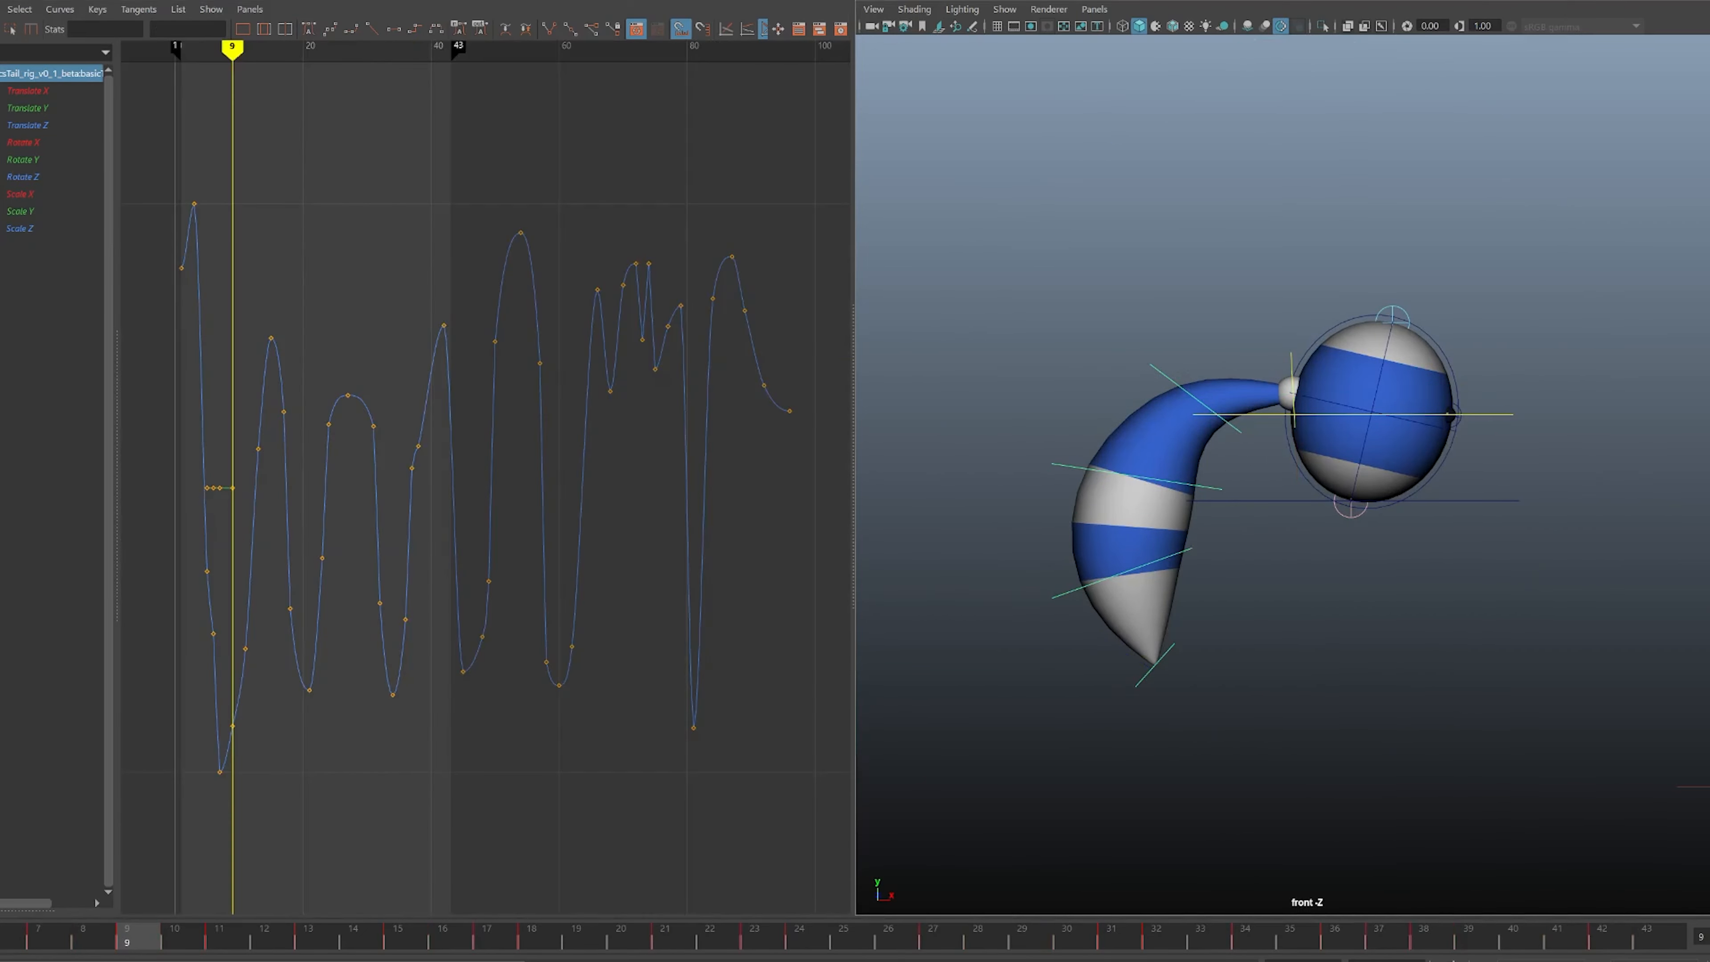
pyautogui.keyDown('alt'); pyautogui.moveTo(1300, 499); pyautogui.dragTo(1331, 501, button='middle'); pyautogui.keyUp('alt')
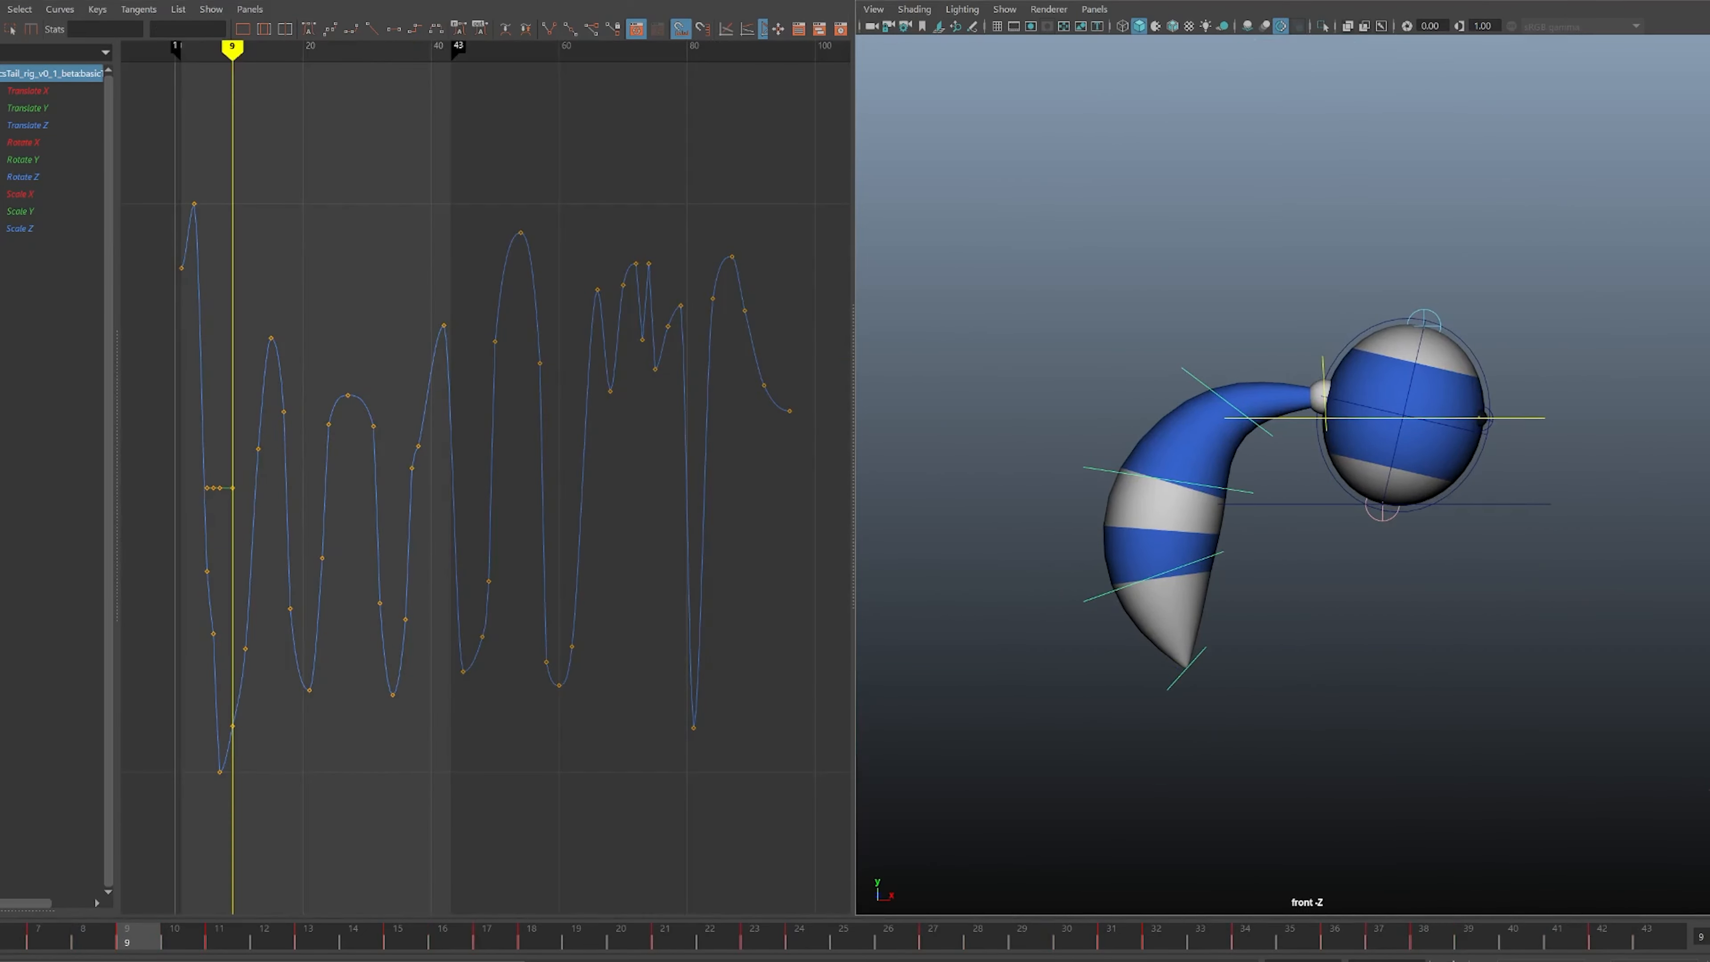
pyautogui.press('e')
pyautogui.moveTo(1480, 223); pyautogui.dragTo(1459, 196)
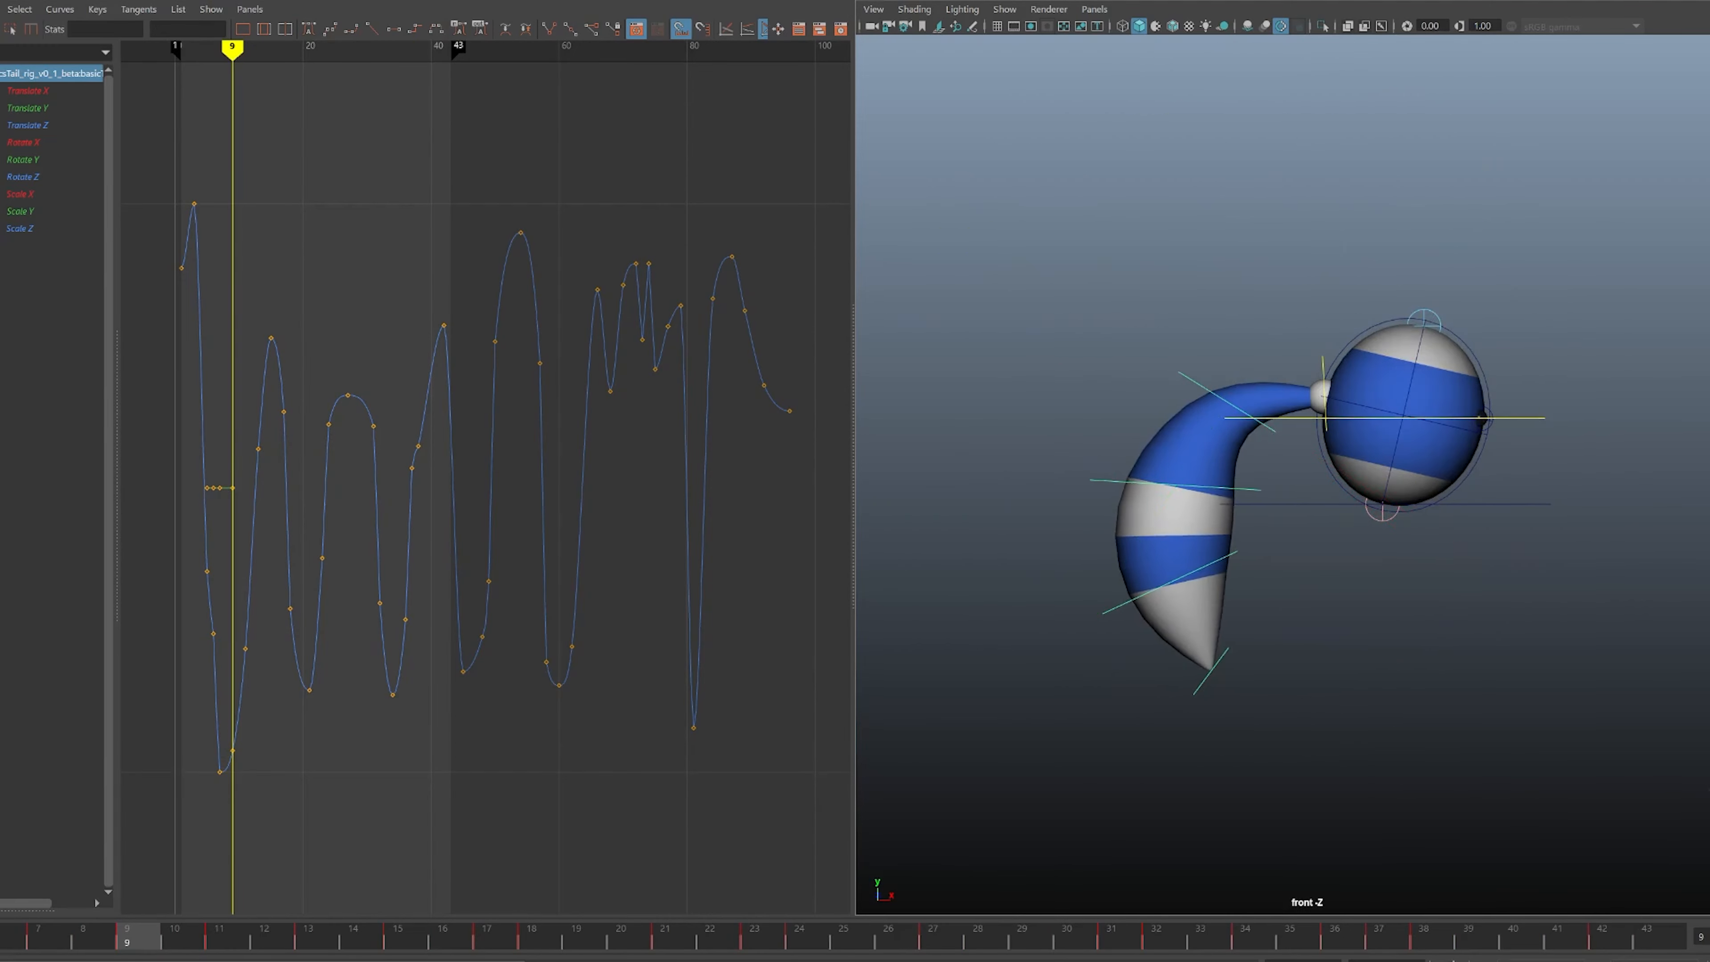
pyautogui.keyDown('shift'); pyautogui.moveTo(1084, 465); pyautogui.dragTo(1123, 629); pyautogui.keyUp('shift')
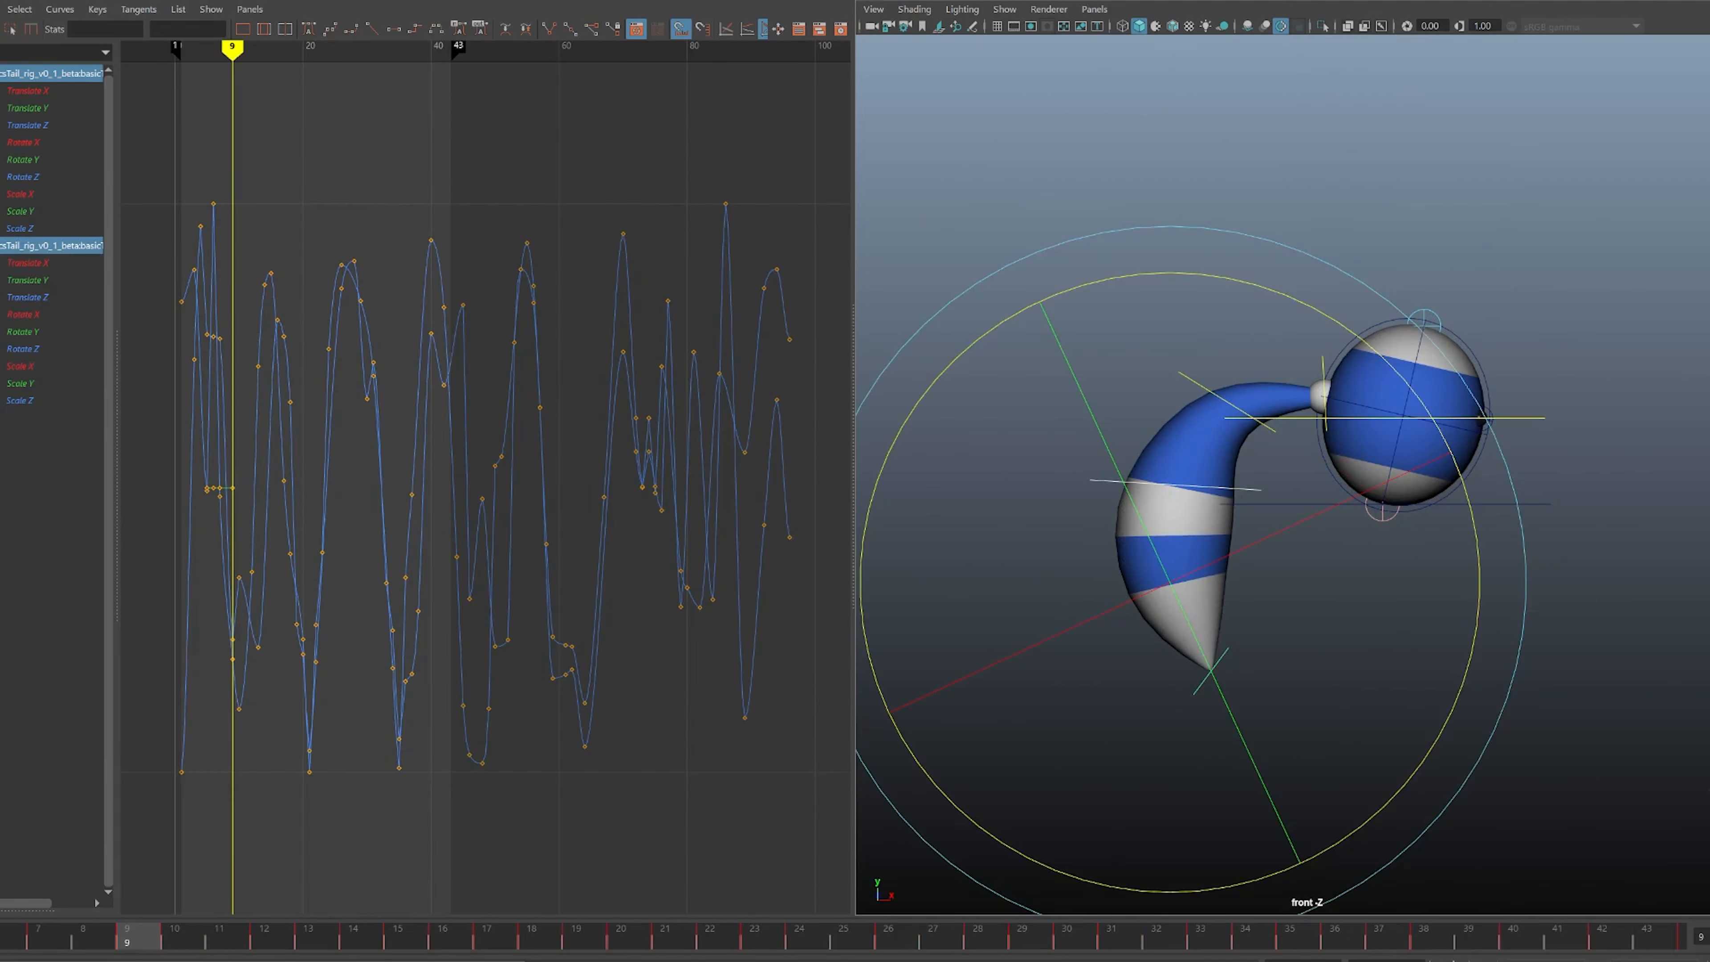
pyautogui.moveTo(1404, 377); pyautogui.dragTo(1283, 296)
# - Select the four outer tail controls and flip between frames 6 and 10 to compare the tail's poses
pyautogui.press('q')
pyautogui.moveTo(1165, 370); pyautogui.dragTo(1193, 381)
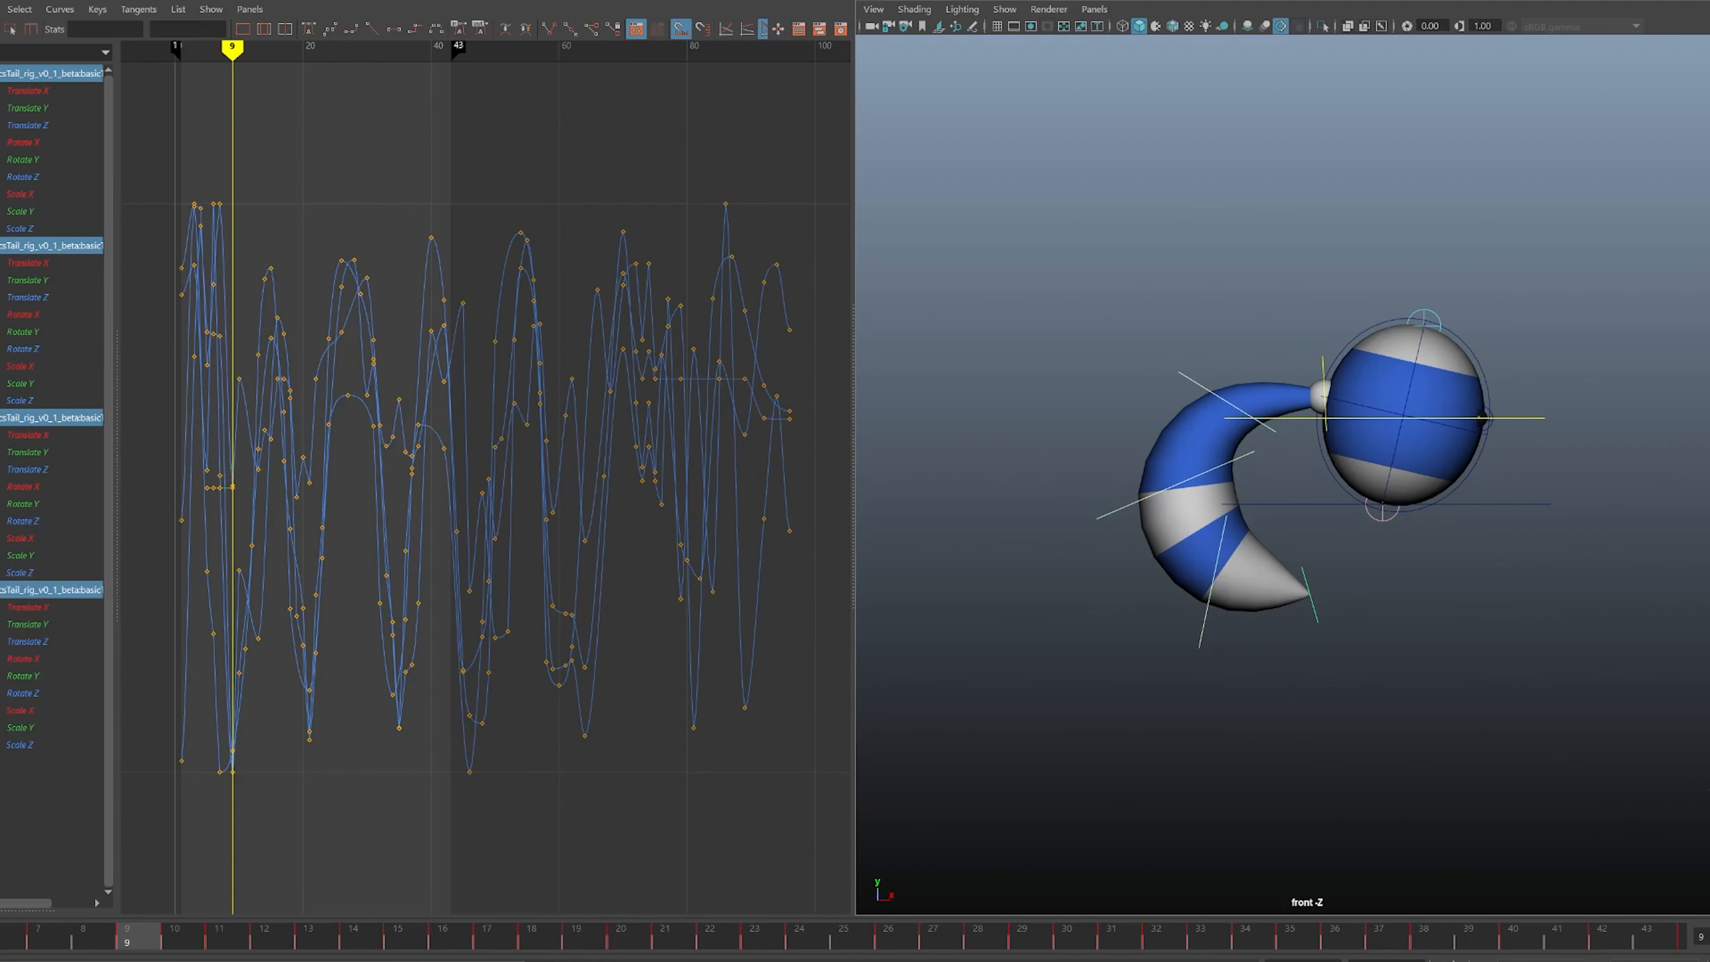
pyautogui.hotkey('alt', ',')
pyautogui.hotkey('alt', ',')
pyautogui.hotkey('alt', ',')
pyautogui.hotkey('alt', '.')
pyautogui.hotkey('alt', '.')
pyautogui.hotkey('alt', '.')
pyautogui.hotkey('alt', '.')
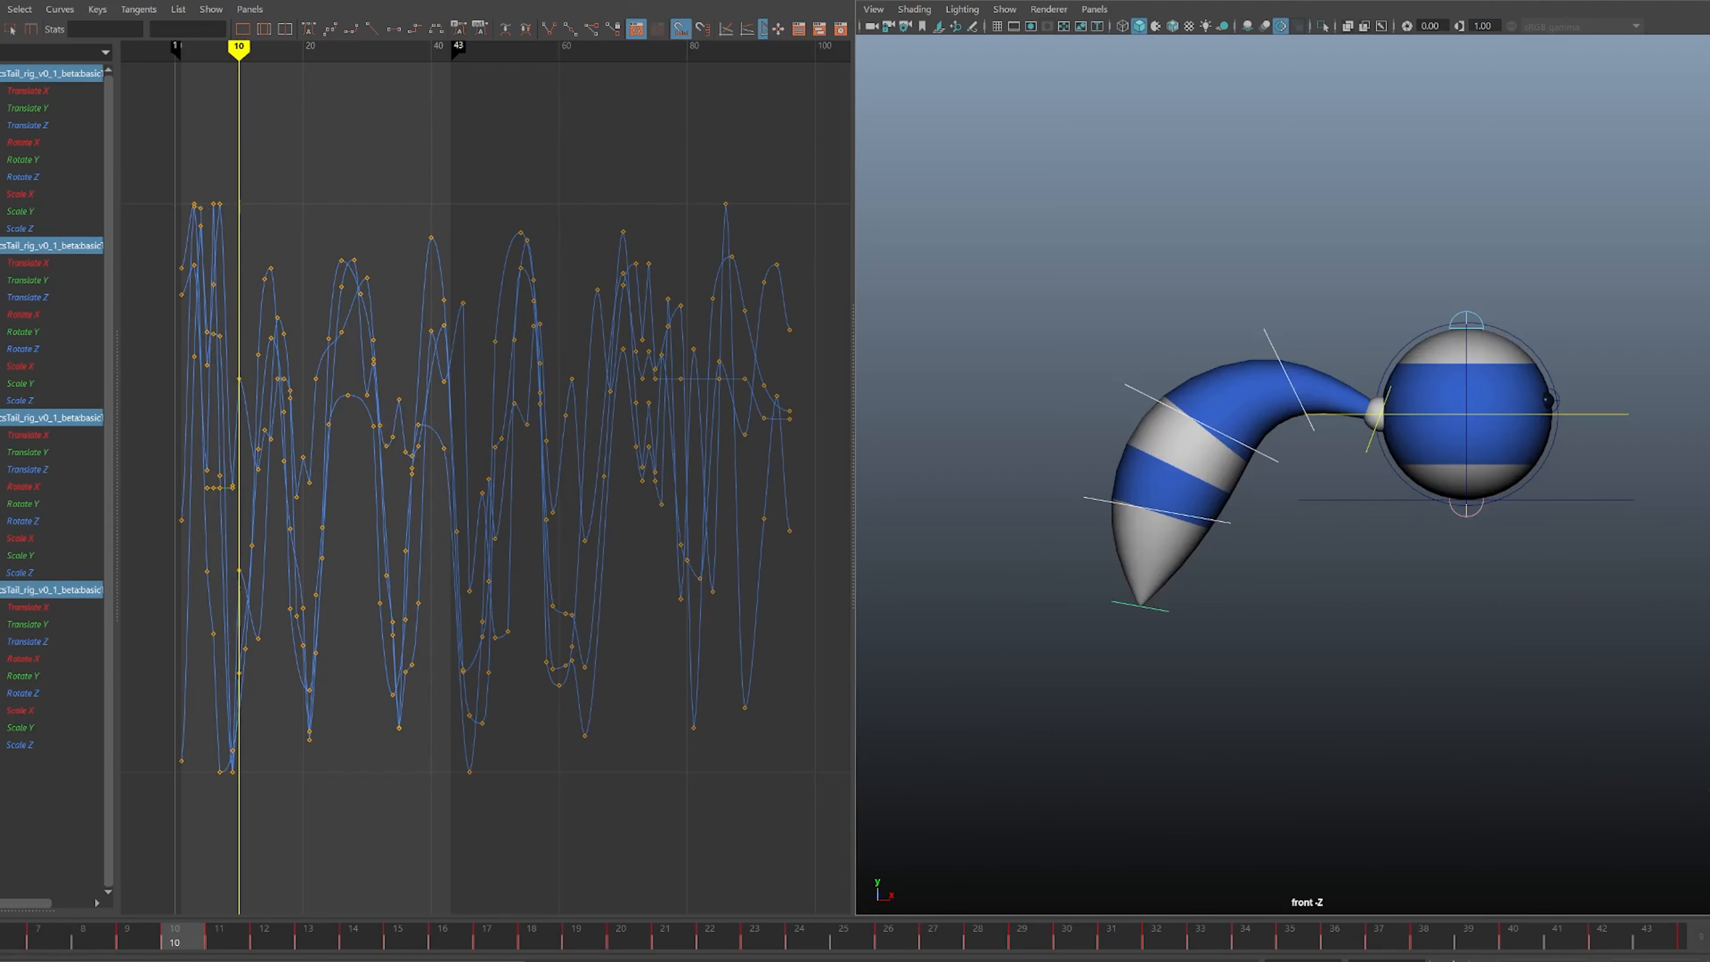
pyautogui.hotkey('alt', ',')
pyautogui.hotkey('alt', ',')
pyautogui.hotkey('alt', '.')
pyautogui.hotkey('alt', '.')
# - Delete the four outer tail controls' Rotate Z keys at frame 10 and check the pose against frame 9
pyautogui.keyDown('alt'); pyautogui.moveTo(270, 471); pyautogui.dragTo(498, 453, button='middle'); pyautogui.keyUp('alt')
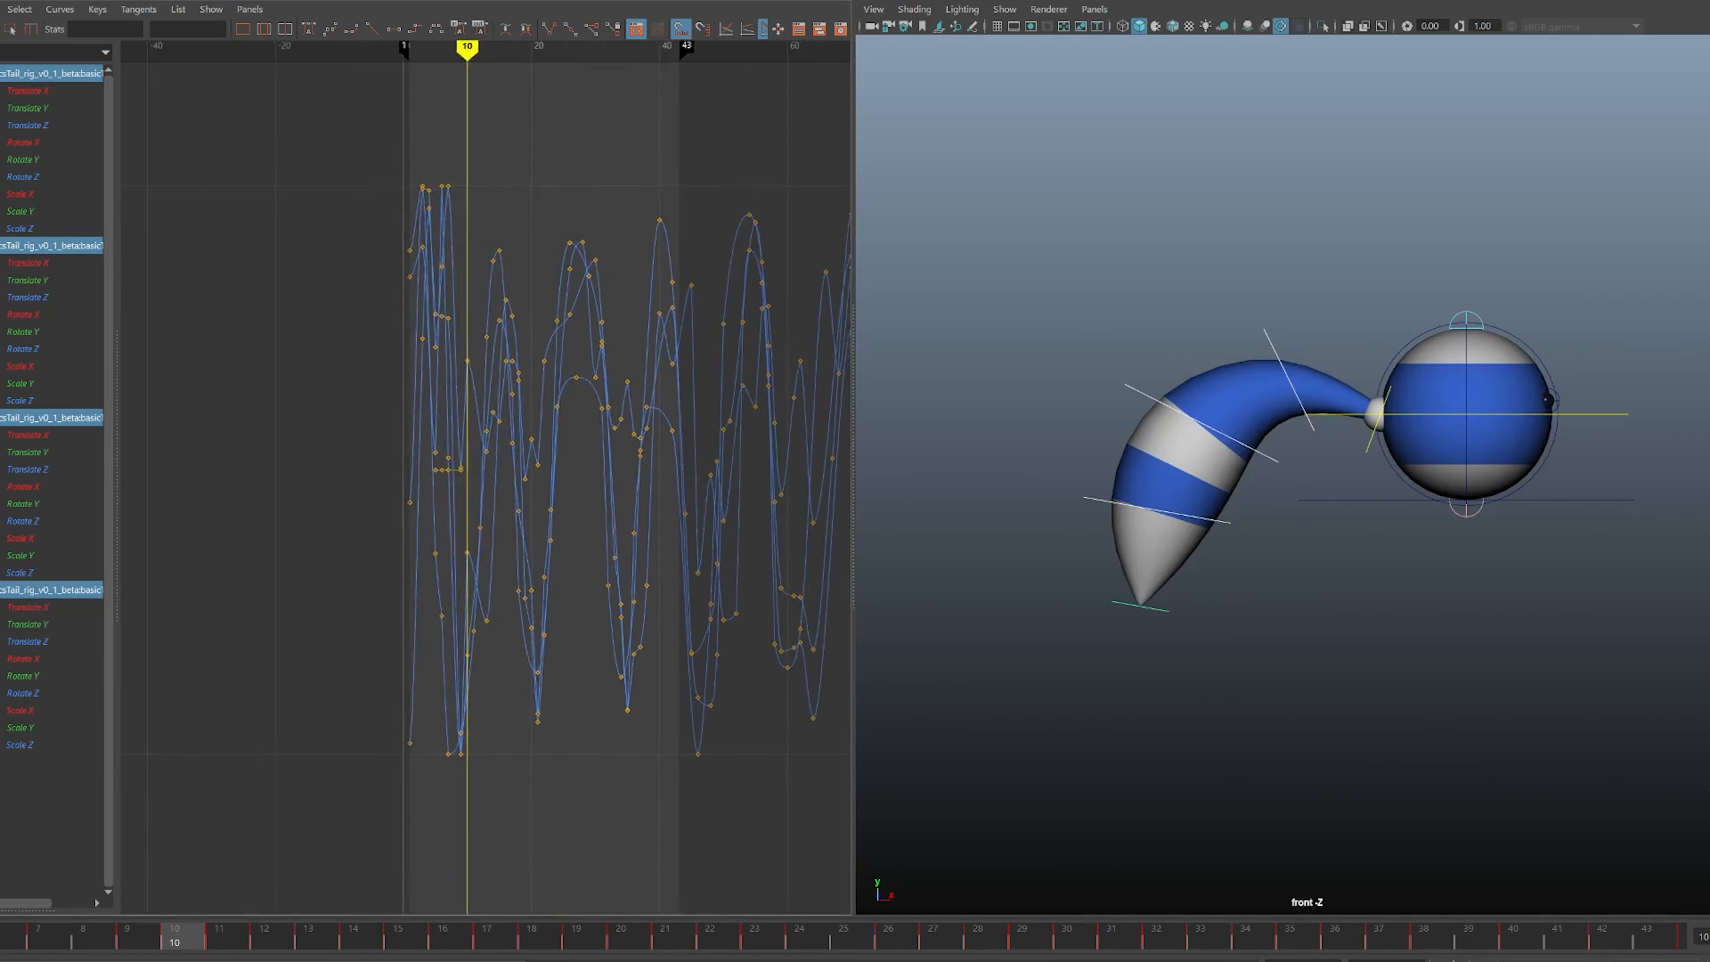
pyautogui.keyDown('alt'); pyautogui.keyDown('shift'); pyautogui.moveTo(499, 453); pyautogui.dragTo(741, 454, button='right'); pyautogui.keyUp('shift'); pyautogui.keyUp('alt')
pyautogui.keyDown('alt'); pyautogui.moveTo(499, 454); pyautogui.dragTo(722, 453, button='middle'); pyautogui.keyUp('alt')
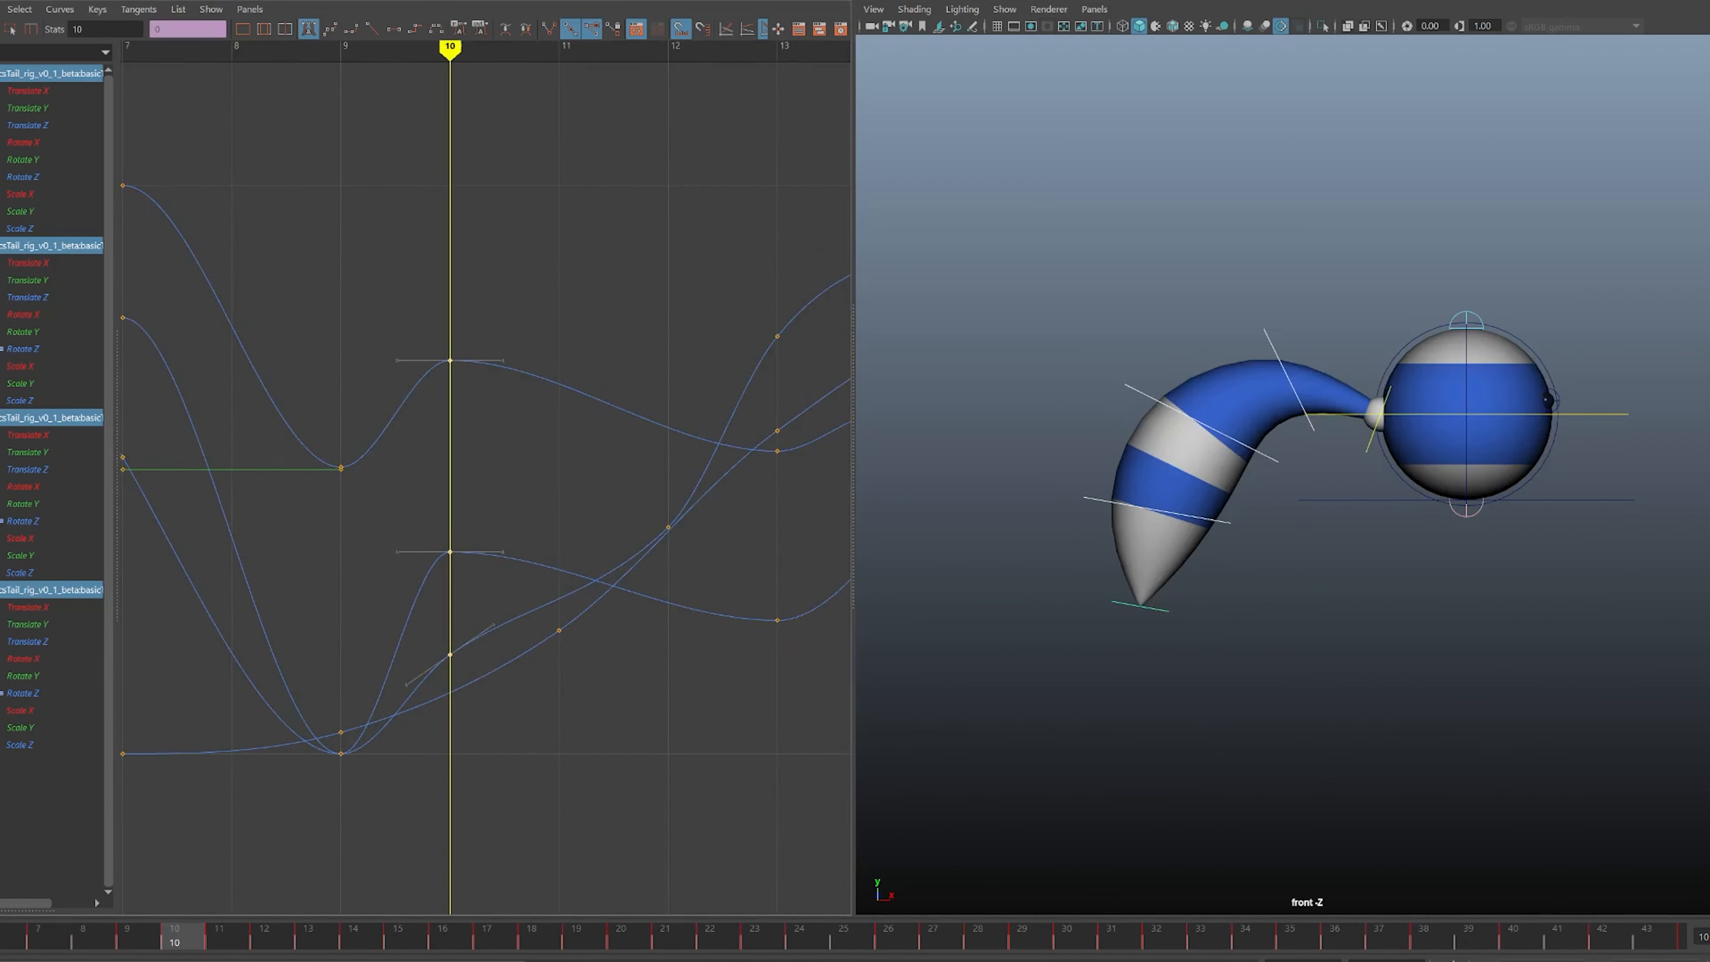
pyautogui.press('Delete')
pyautogui.hotkey('alt', ',')
pyautogui.hotkey('alt', '.')
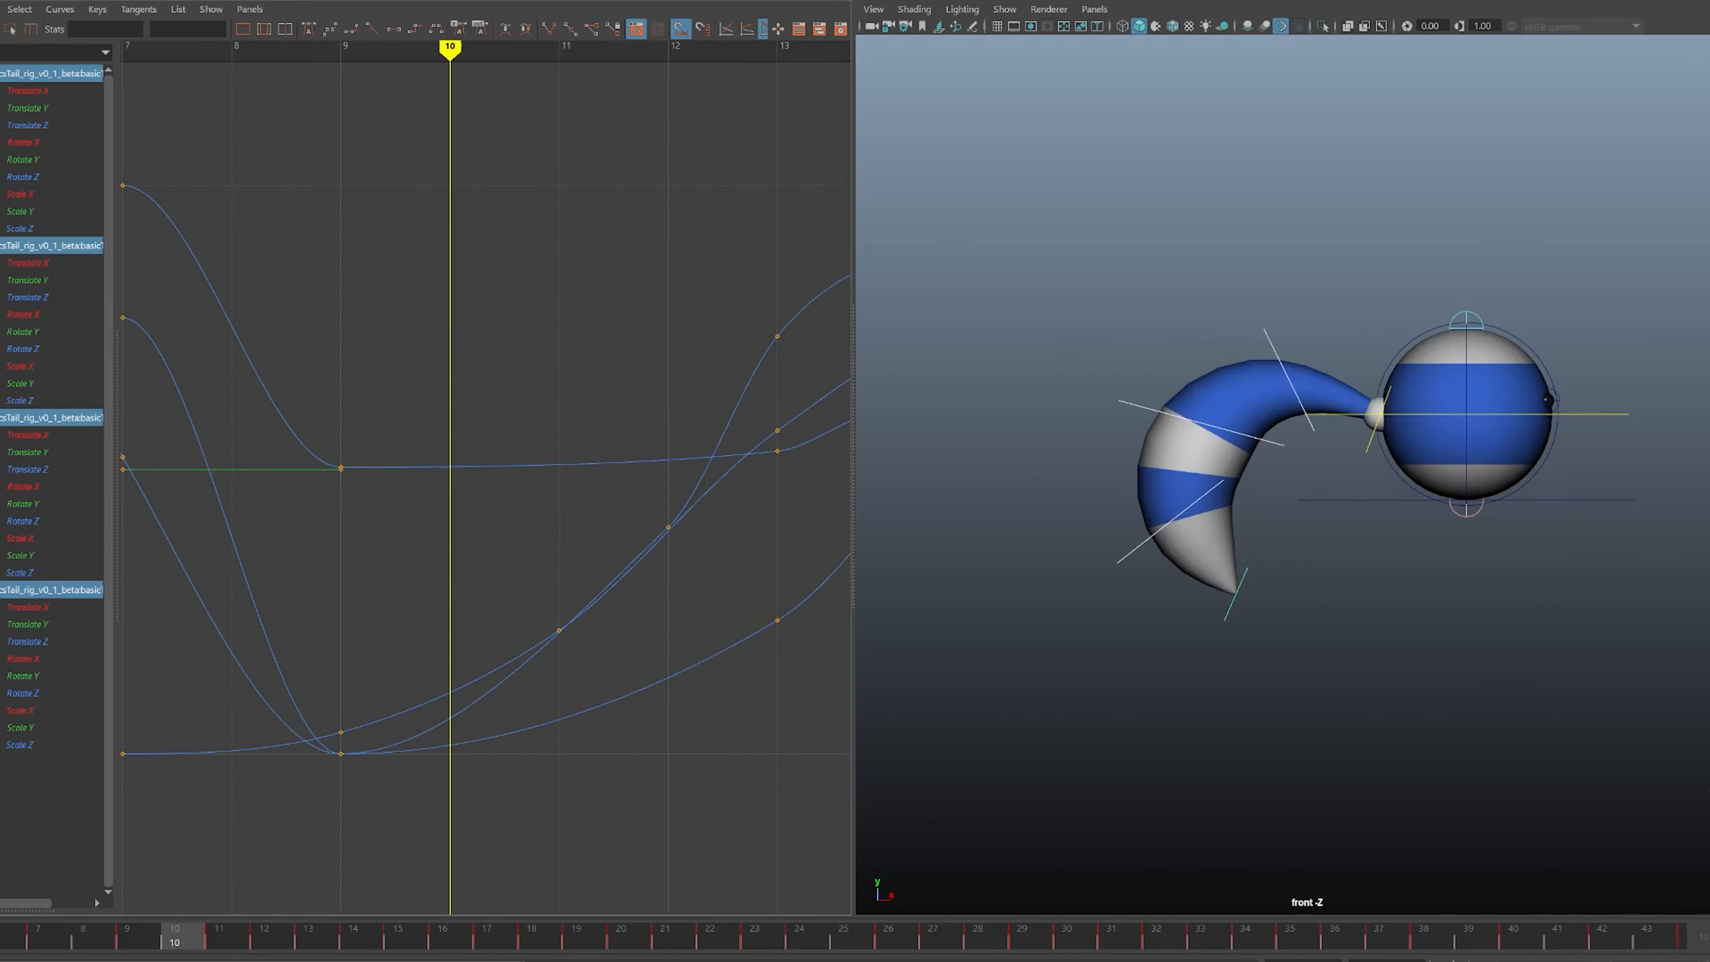
# - Select the tail's base control at frame 11 and reshape its Rotate Z curve to peak at frame 12, with the frame 13 key at 36.576
pyautogui.hotkey('alt', '.')
pyautogui.press('e')
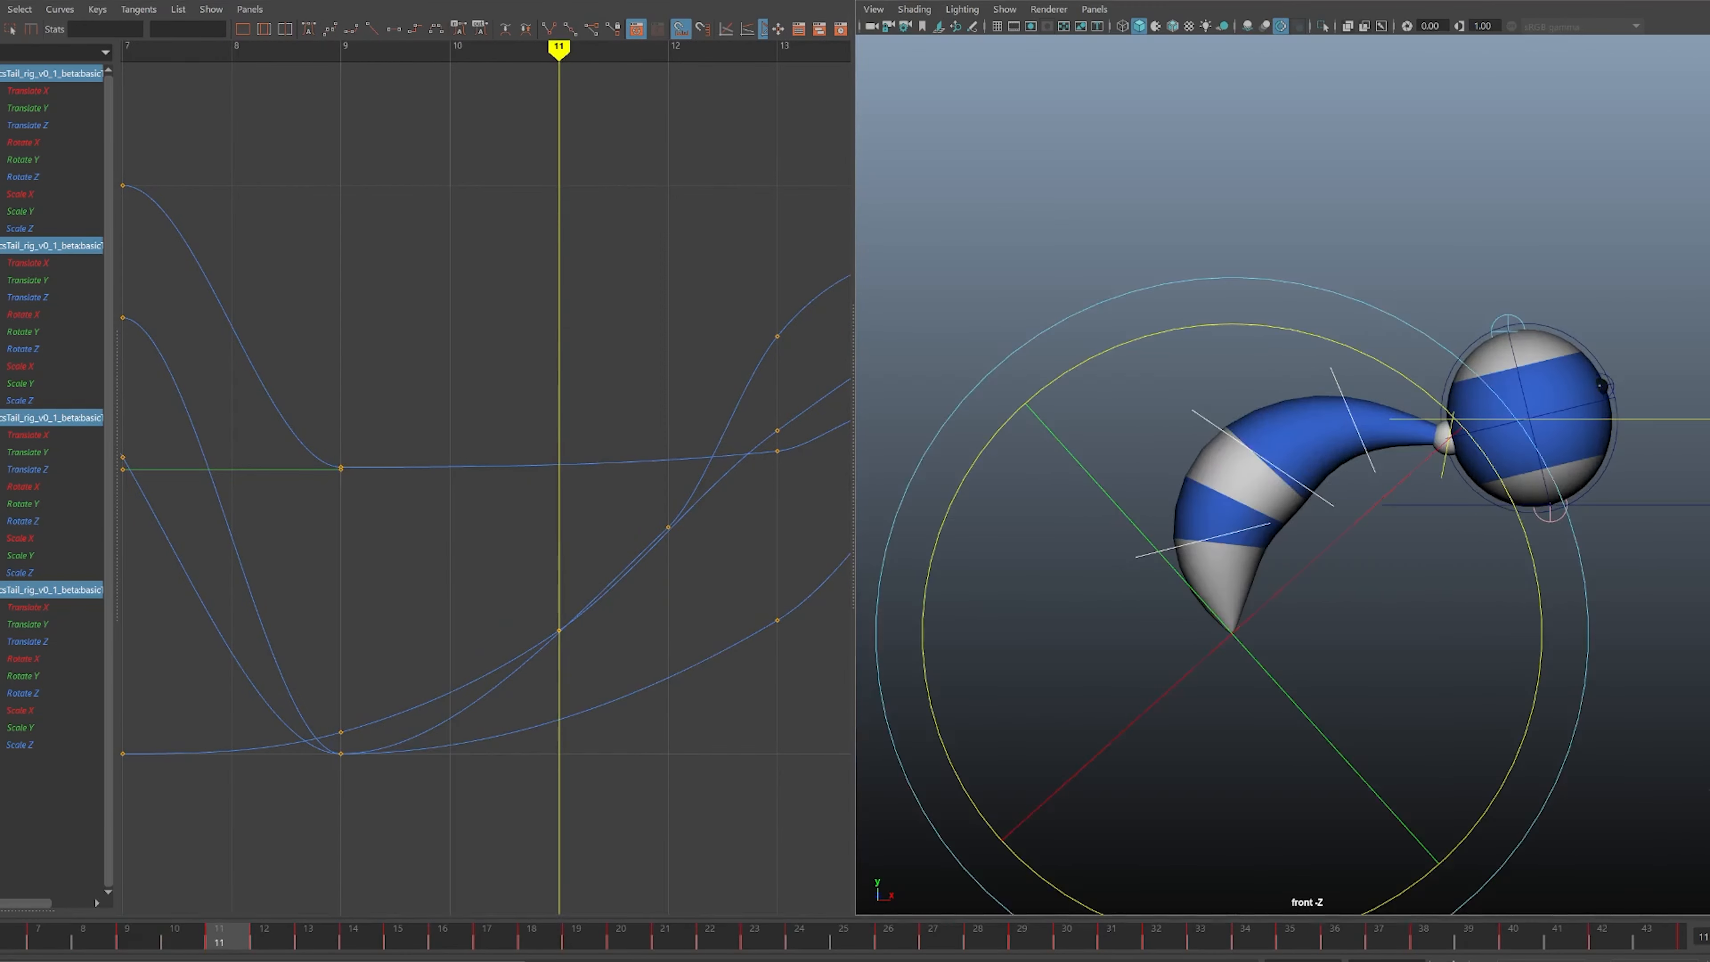
pyautogui.click(1400, 573)
pyautogui.click(1444, 468)
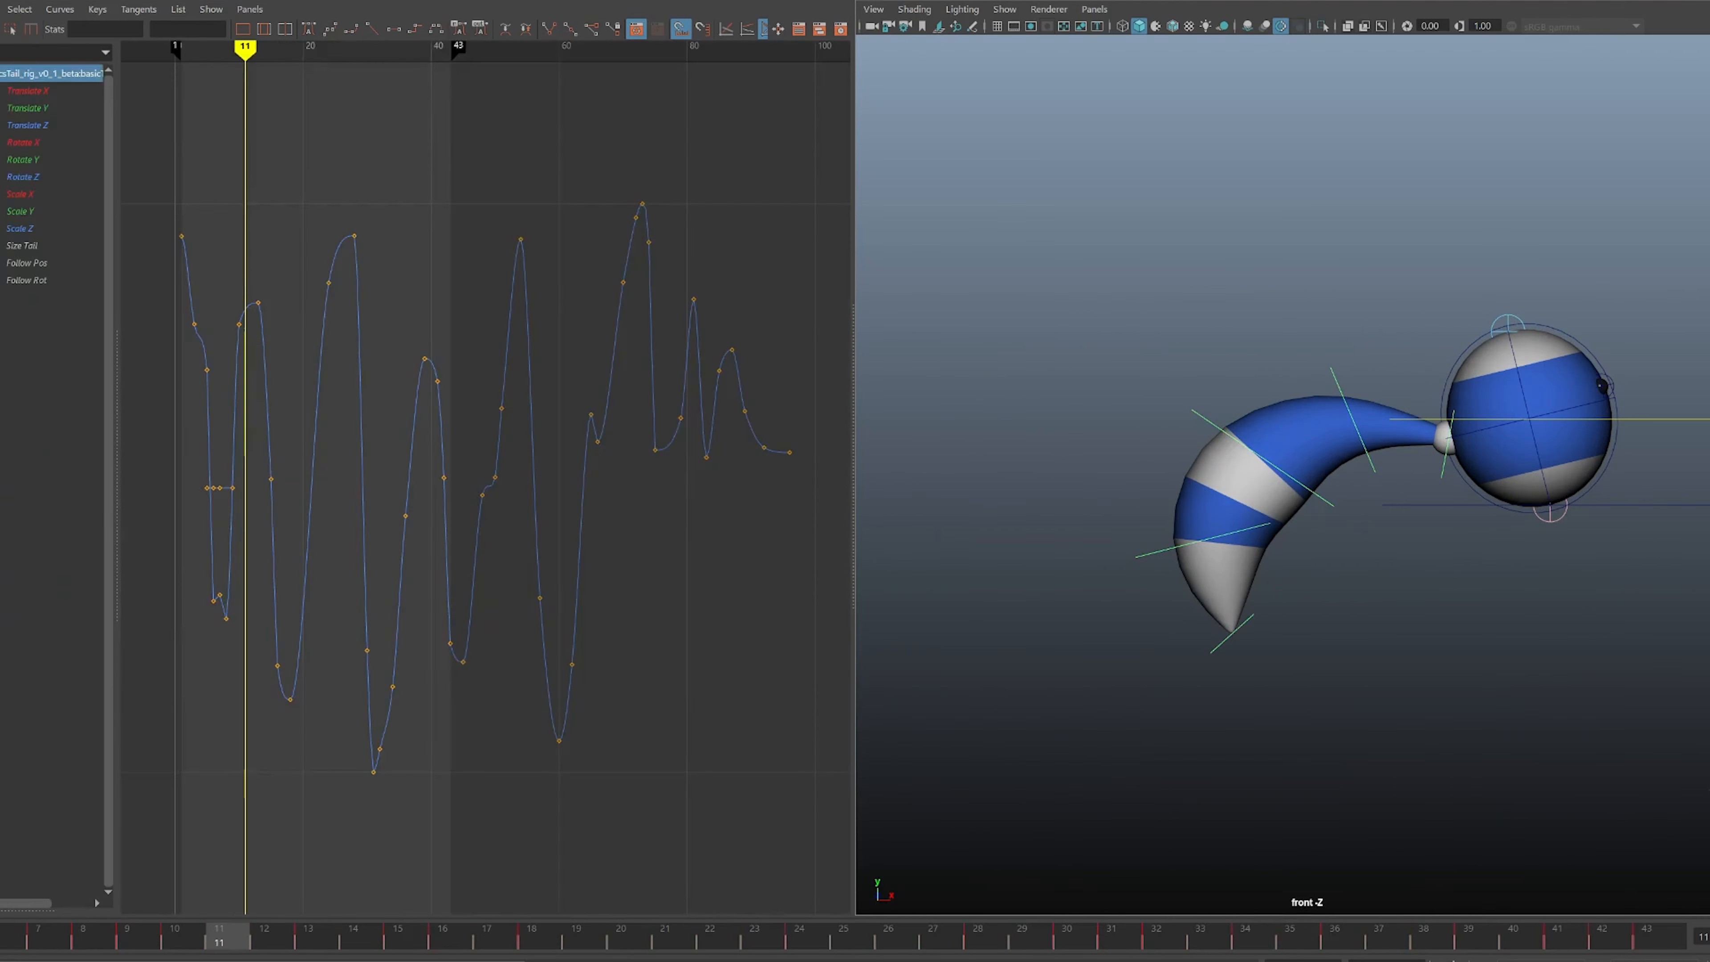
pyautogui.keyDown('alt'); pyautogui.moveTo(282, 431); pyautogui.dragTo(508, 460, button='middle'); pyautogui.keyUp('alt')
pyautogui.keyDown('alt'); pyautogui.keyDown('shift'); pyautogui.moveTo(508, 460); pyautogui.dragTo(740, 460, button='right'); pyautogui.keyUp('shift'); pyautogui.keyUp('alt')
pyautogui.keyDown('alt'); pyautogui.moveTo(740, 460); pyautogui.dragTo(741, 559, button='middle'); pyautogui.keyUp('alt')
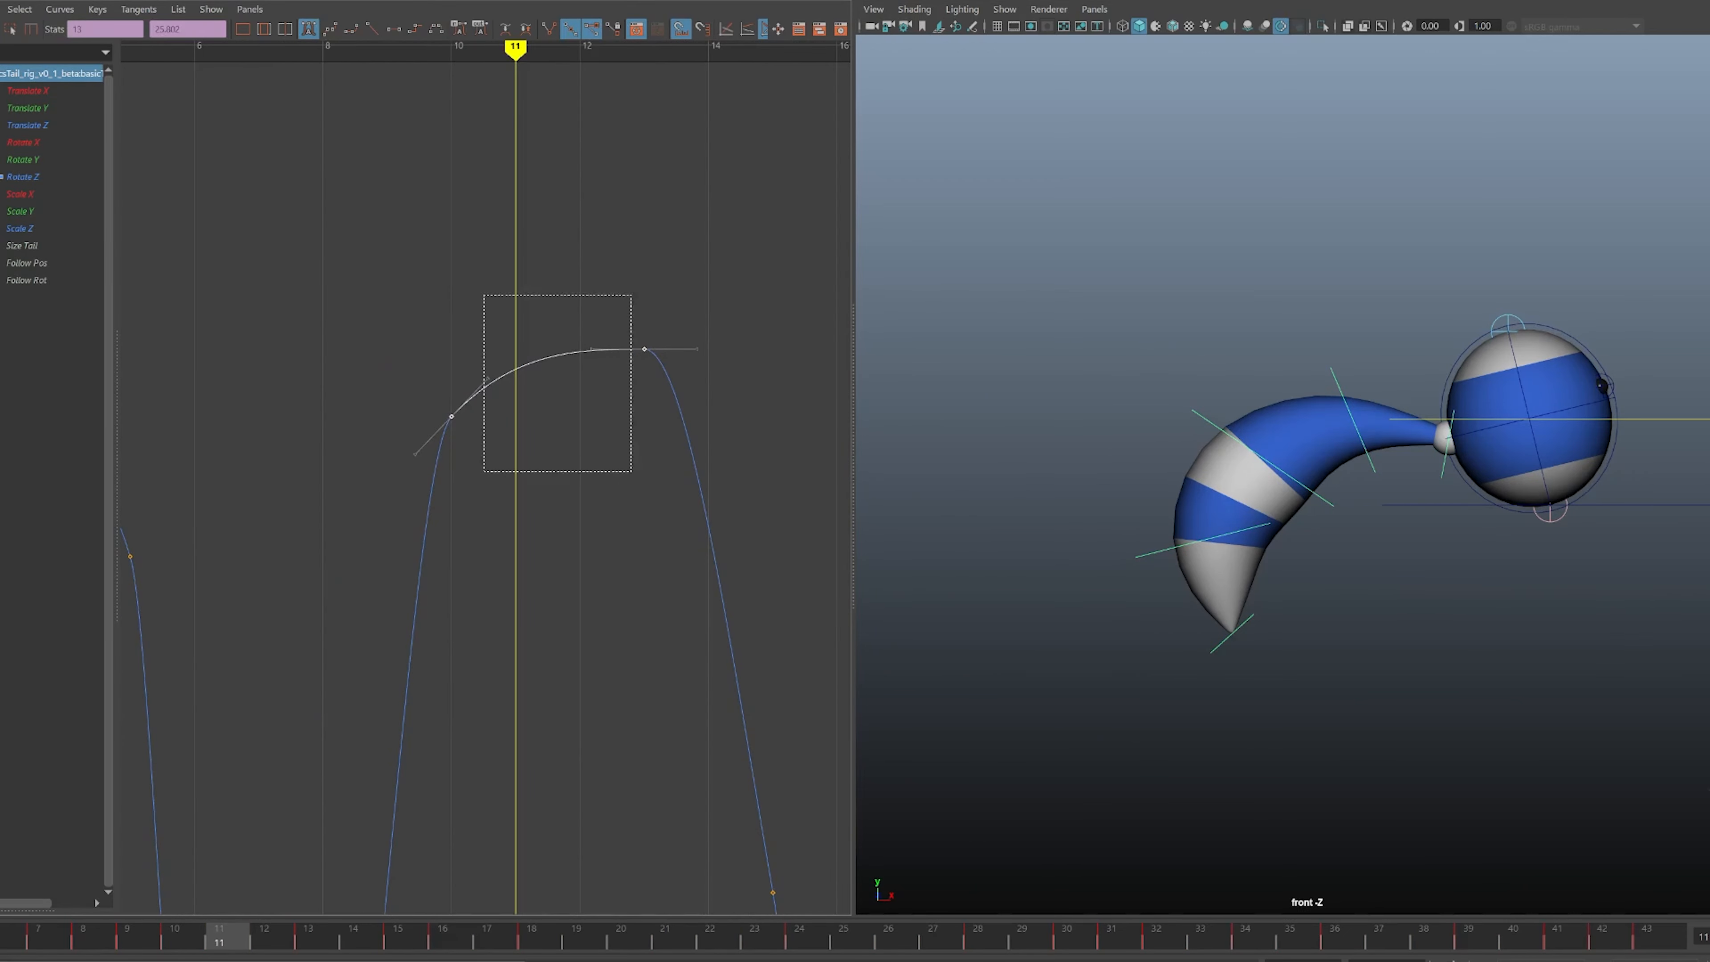
pyautogui.moveTo(516, 369); pyautogui.dragTo(580, 210, button='middle')
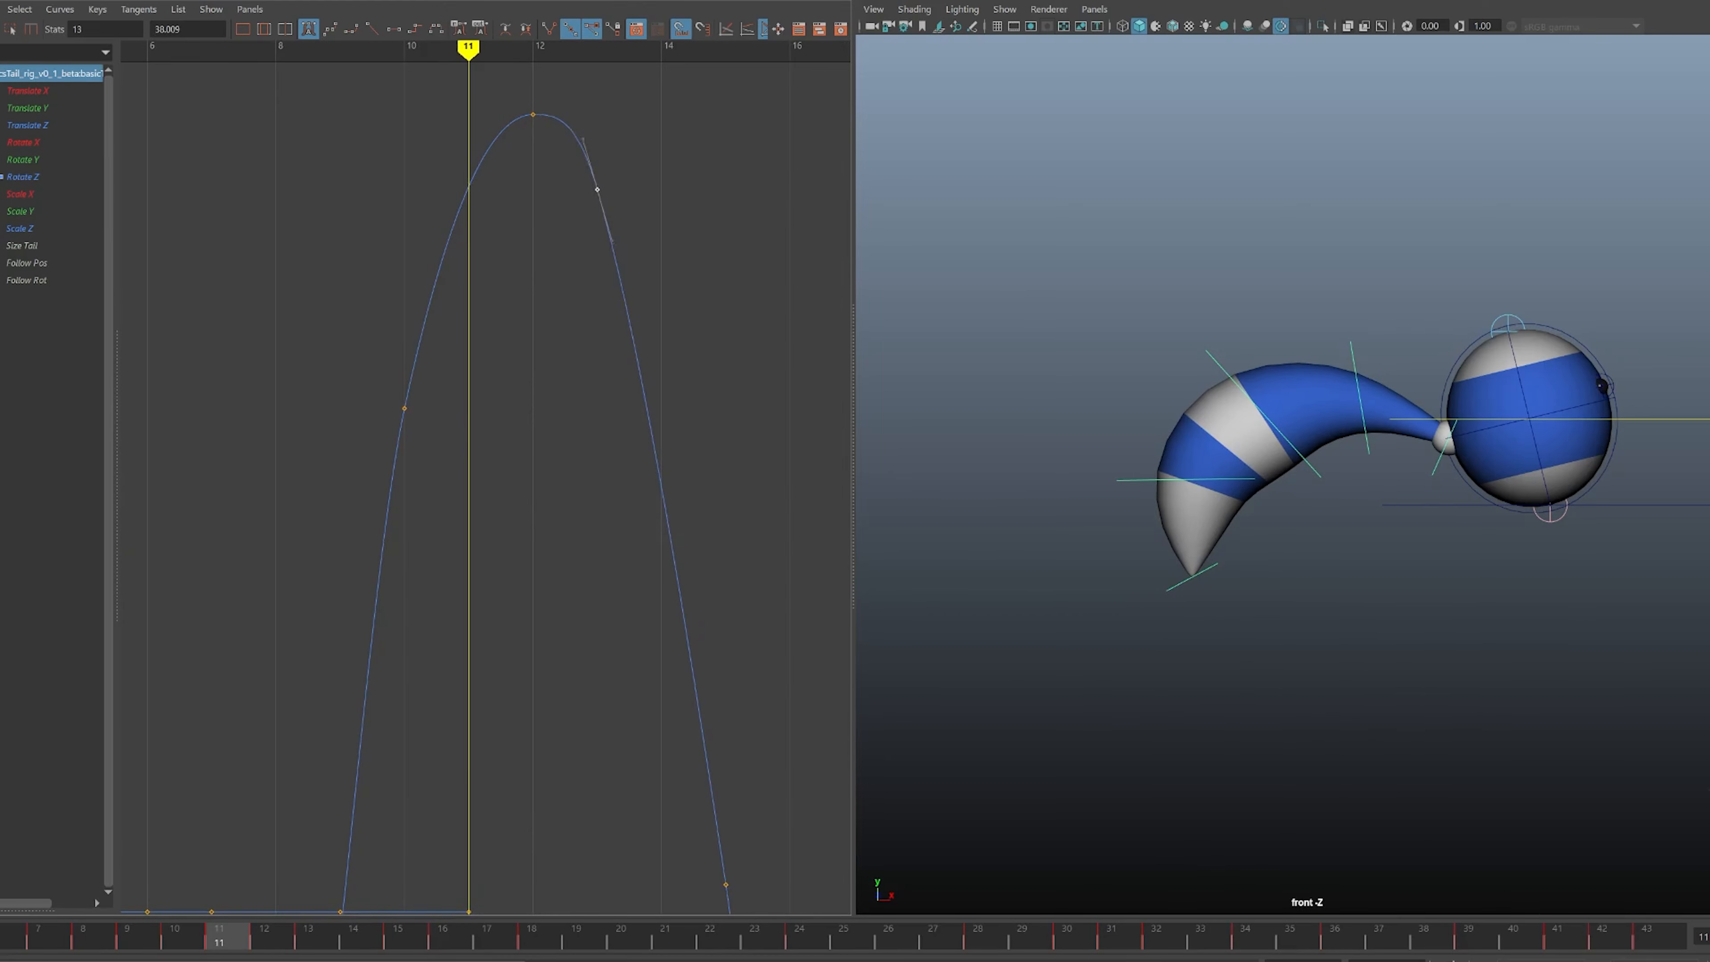
pyautogui.moveTo(598, 190); pyautogui.dragTo(579, 193, button='middle')
pyautogui.moveTo(577, 208); pyautogui.dragTo(577, 207)
pyautogui.keyDown('alt'); pyautogui.moveTo(578, 207); pyautogui.dragTo(554, 216, button='middle'); pyautogui.keyUp('alt')
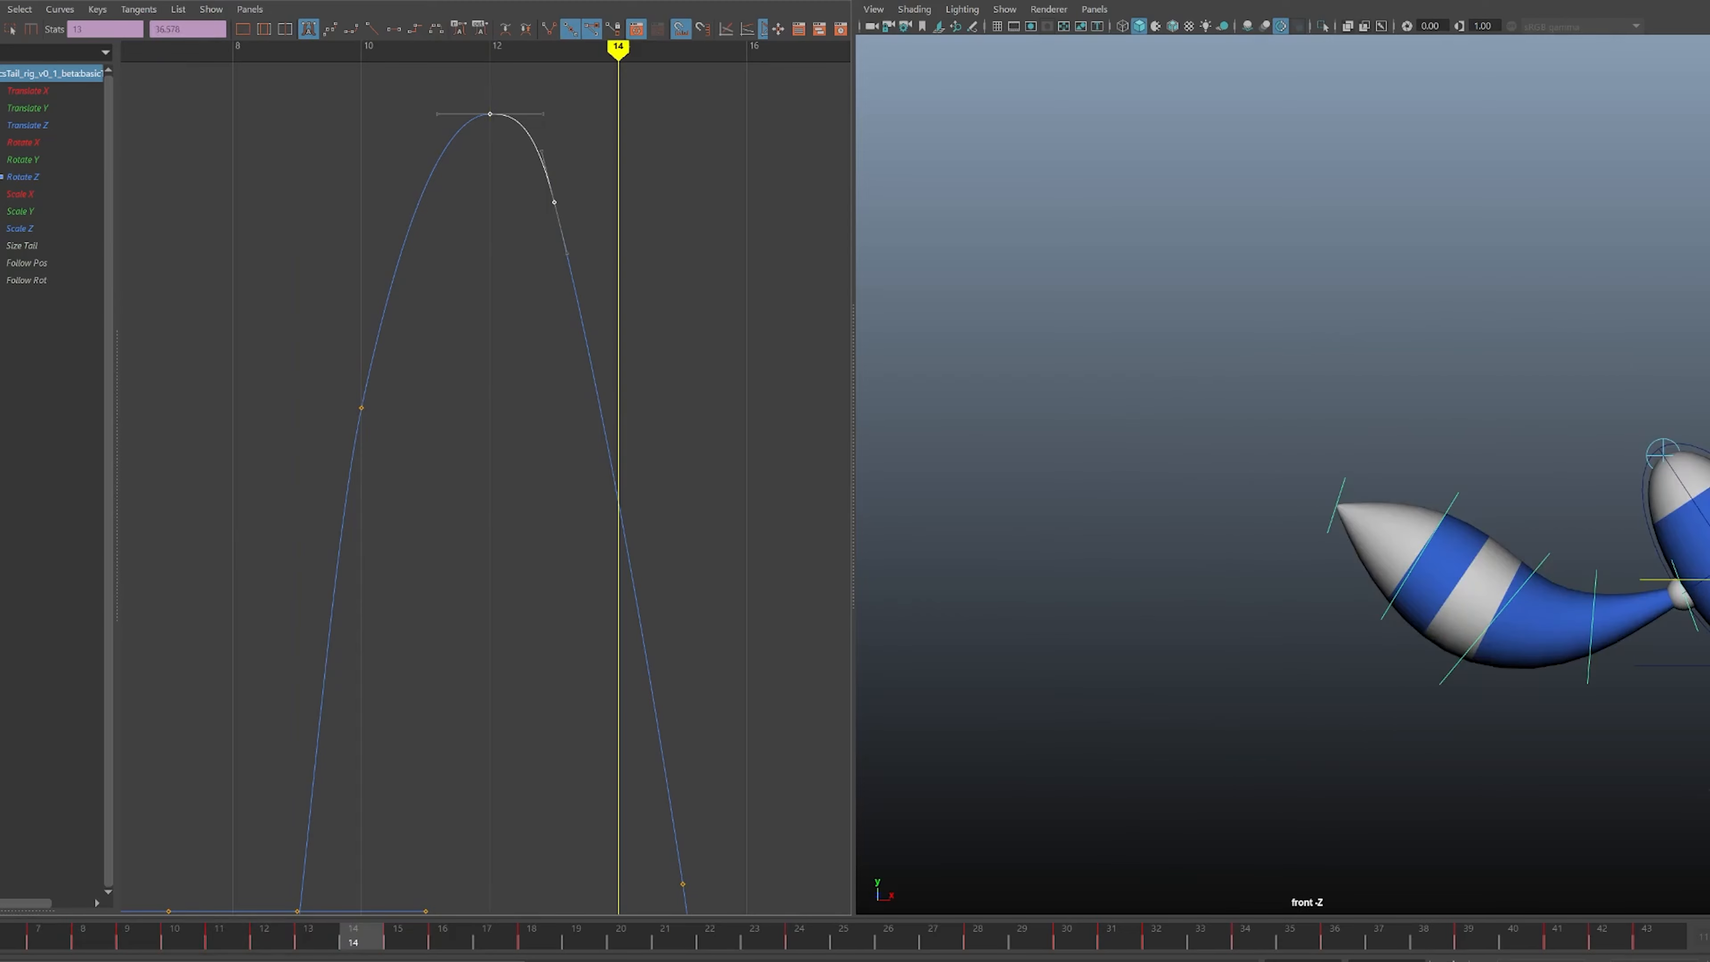
# - Enlarge the front view to fill the workspace and review the tail's motion
pyautogui.press('f')
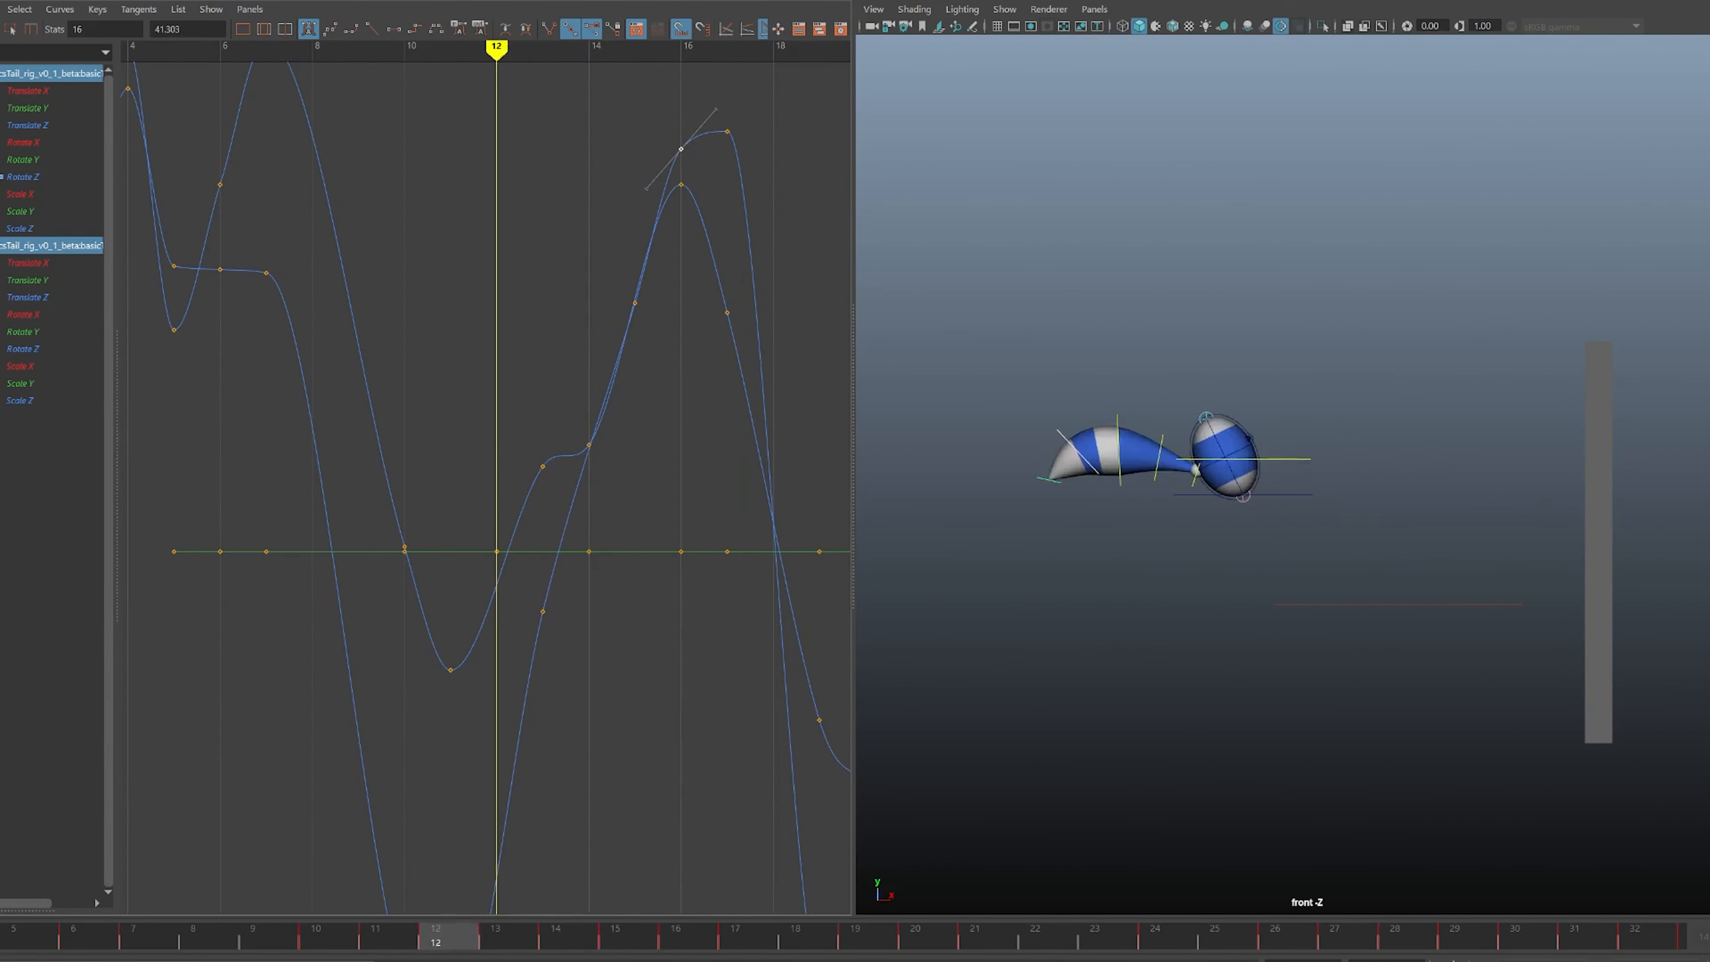
pyautogui.press('space')
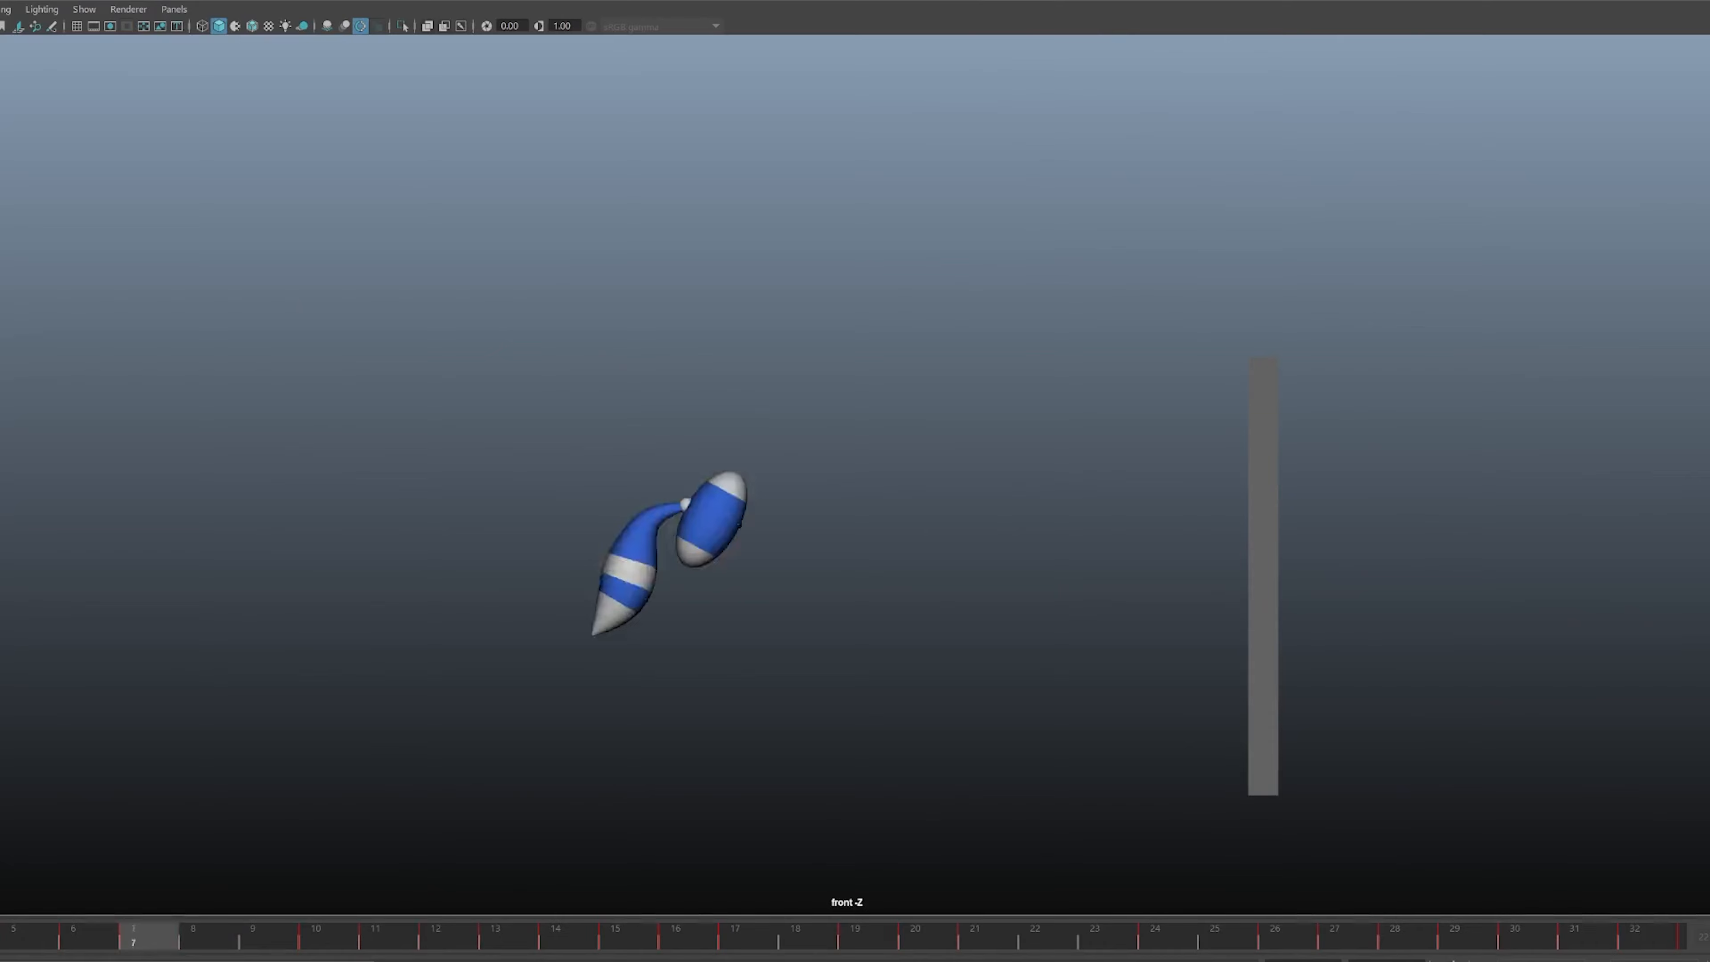